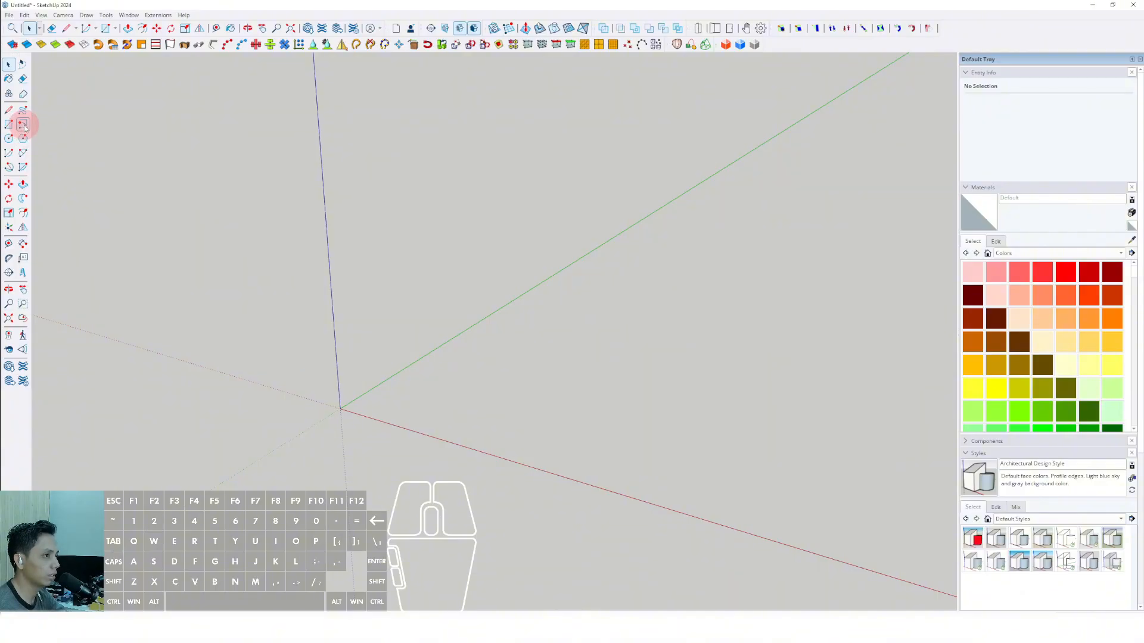
Draw a 30000 x 45000 mm rotated rectangle on the ground from the origin, with its 30000 mm side along the red axis.
click(23, 125)
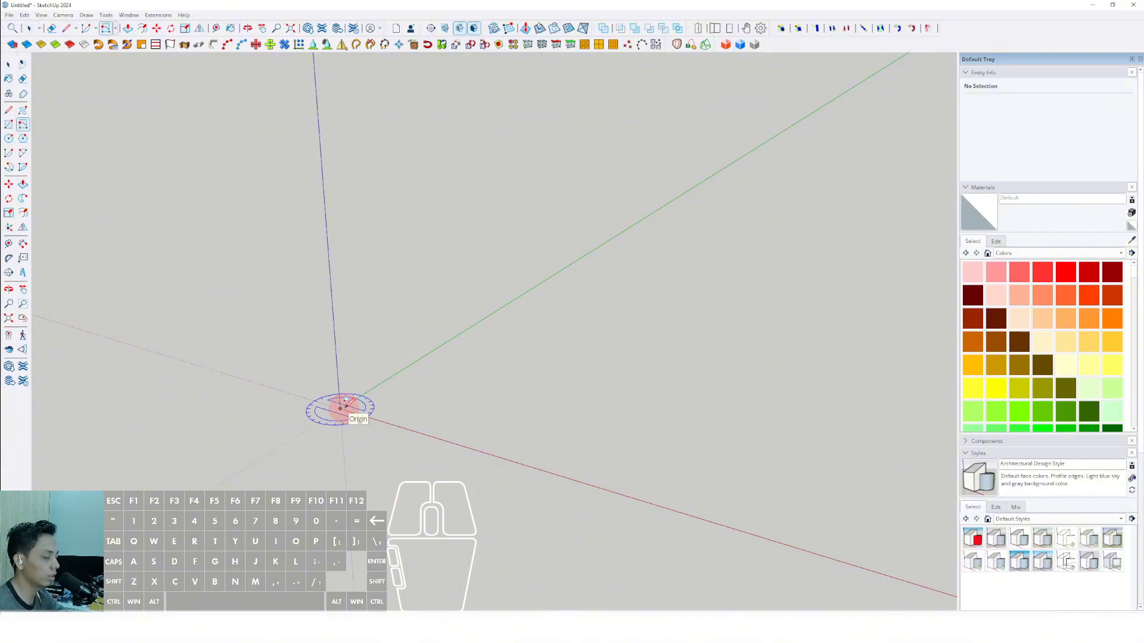
mouse_move(421, 439)
middle_down()
mouse_move(551, 474)
mouse_move(483, 460)
mouse_move(509, 459)
middle_up()
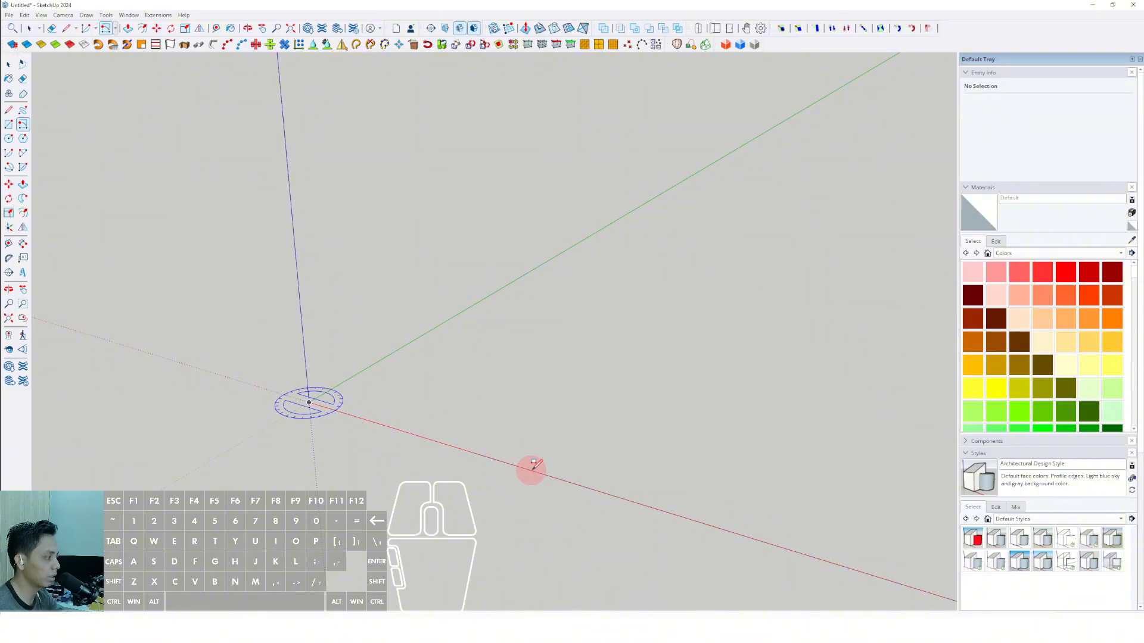
mouse_move(613, 487)
middle_down()
mouse_move(543, 482)
mouse_move(669, 512)
mouse_move(510, 469)
middle_up()
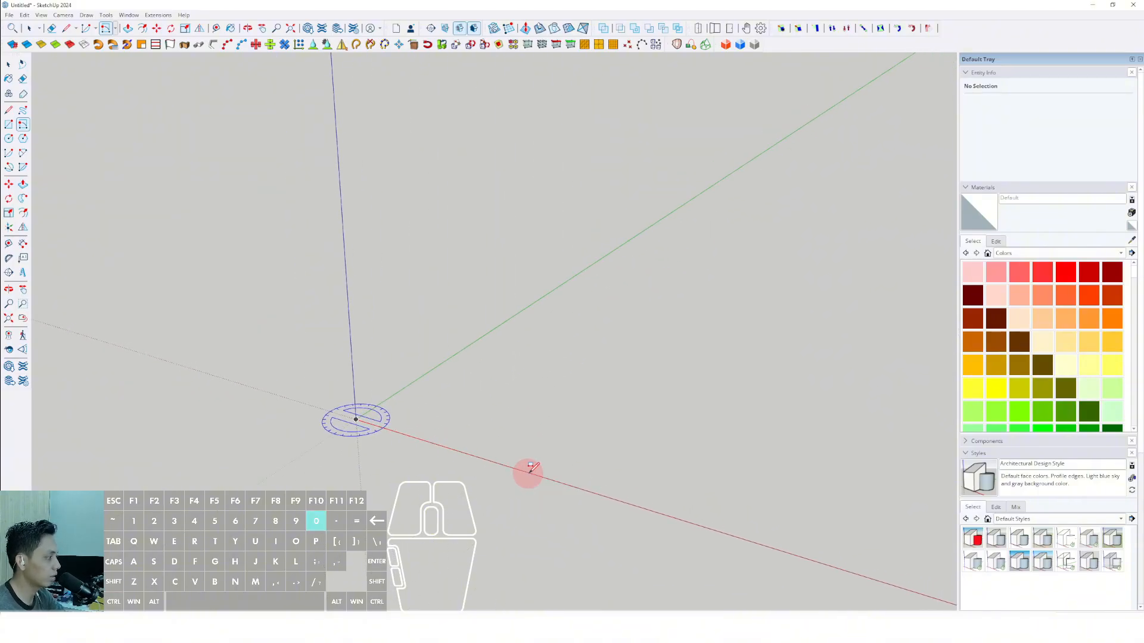
click(530, 469)
middle_drag(523, 475, 645, 407)
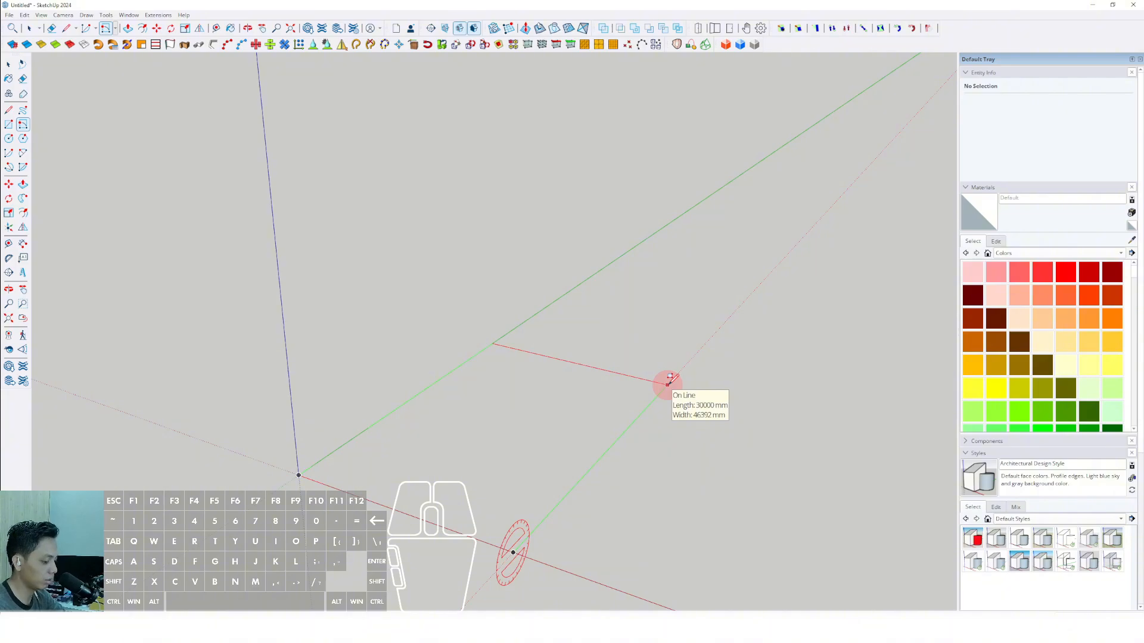
text(5)
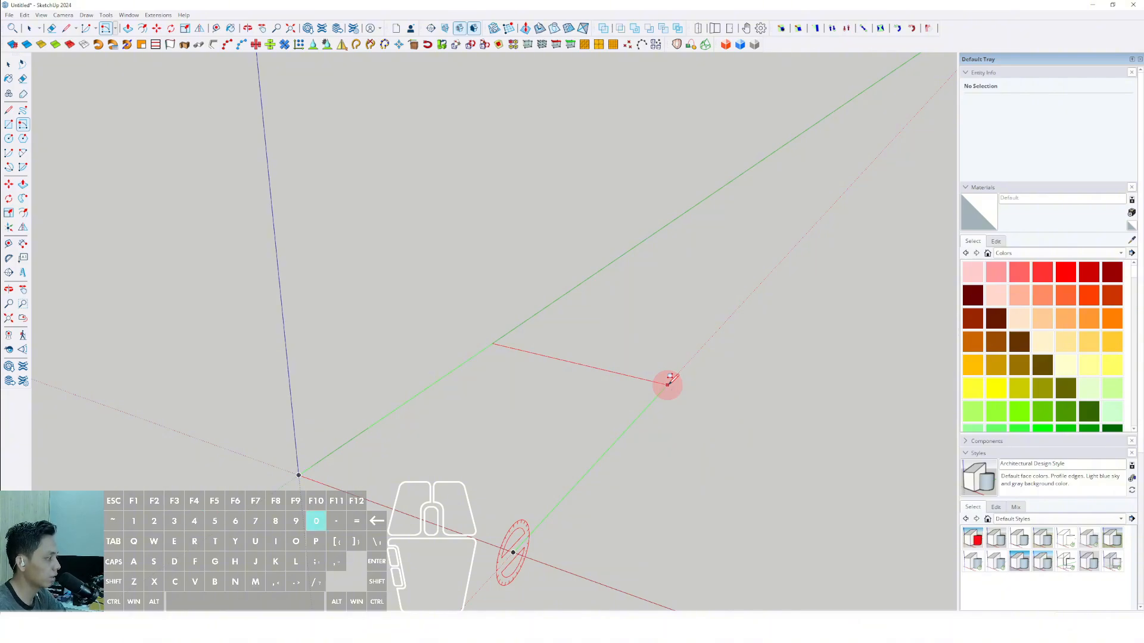
key(Return)
key(space)
Push/pull the rectangular face up 1000 mm to form a slab.
middle_drag(455, 494, 504, 410)
click(531, 402)
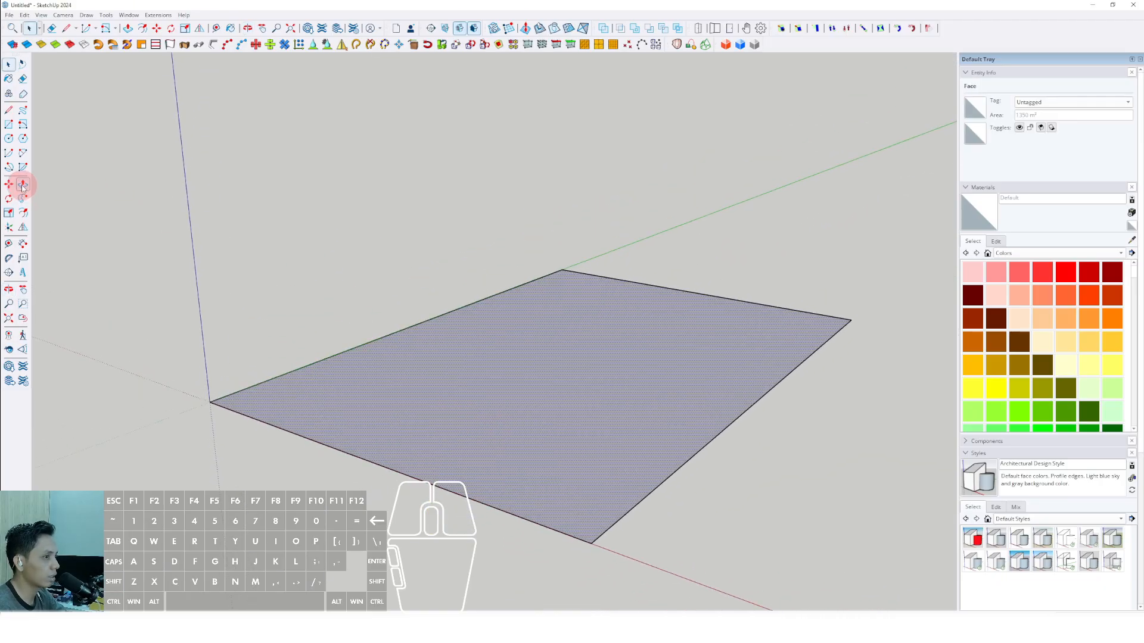
click(22, 186)
scroll(399, 423, up, 2)
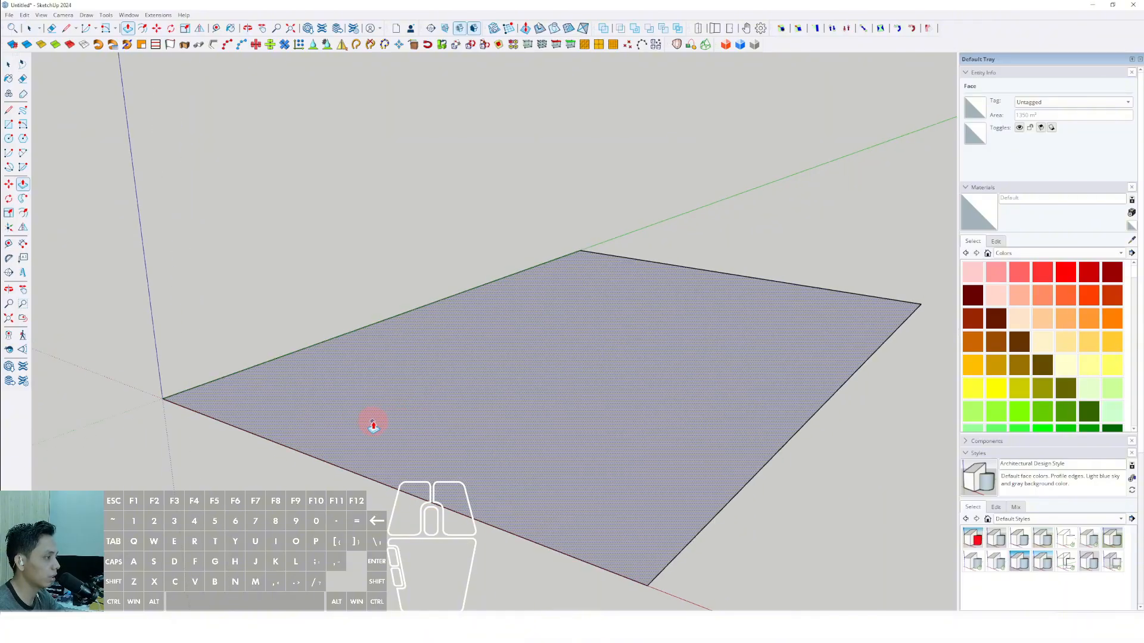
scroll(381, 424, down, 1)
click(417, 409)
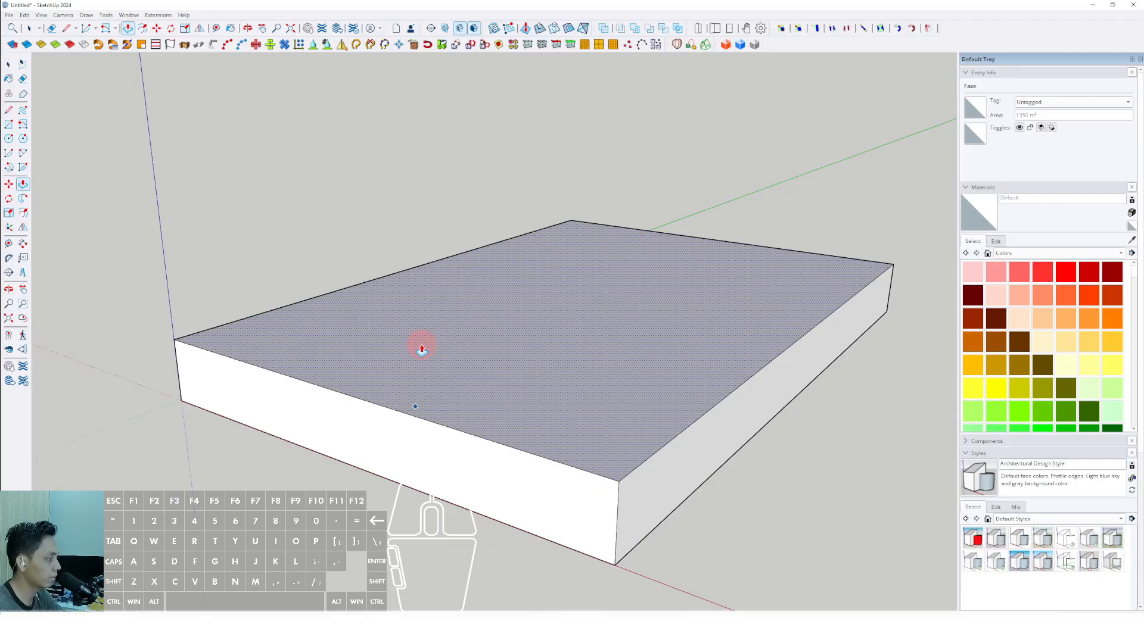
text(1)
key(Return)
key(space)
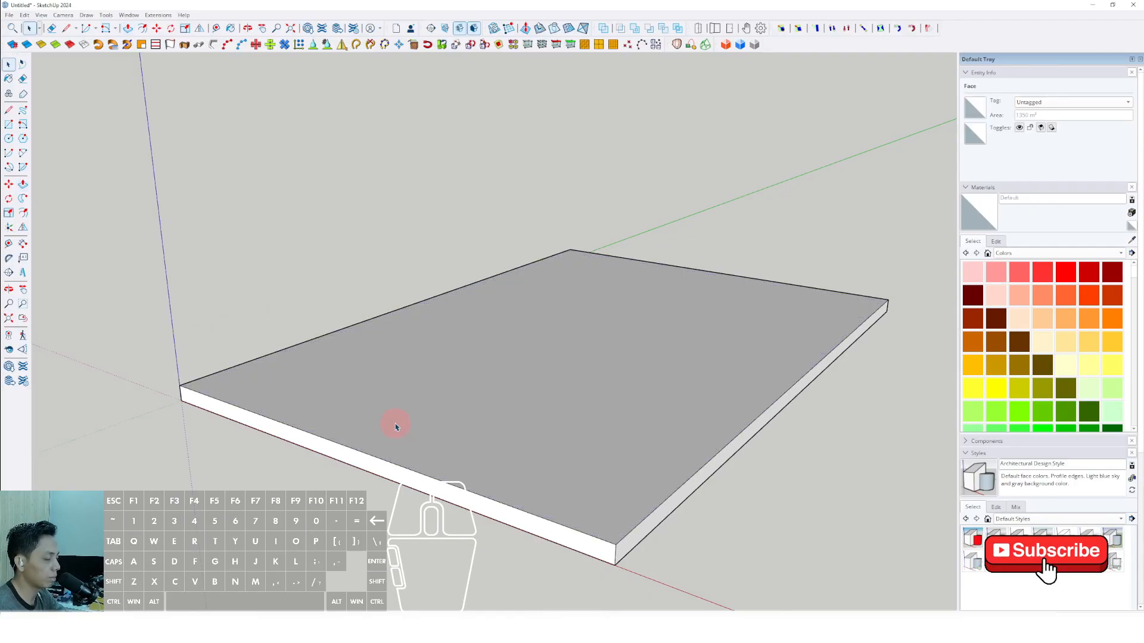
Select all the connected geometry of the slab and make it a group.
scroll(388, 393, down, 2)
triple_click(472, 388)
right_click(472, 388)
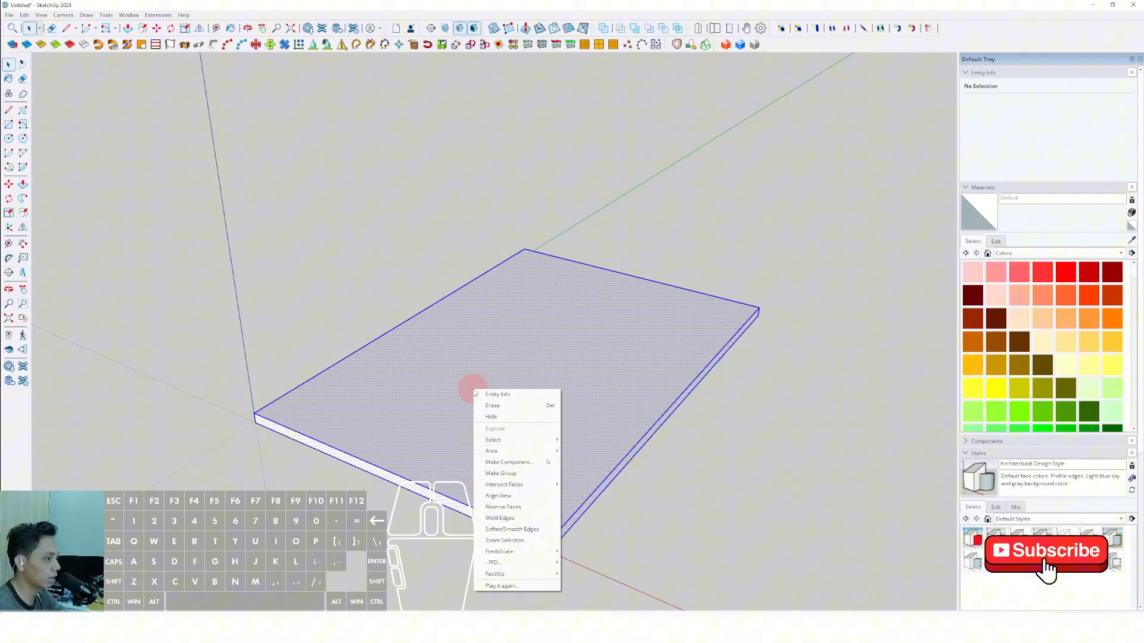
click(511, 472)
Turn off Profiles and Dashes in the edge settings of the current style.
scroll(496, 460, down, 2)
middle_drag(495, 460, 616, 410)
click(996, 507)
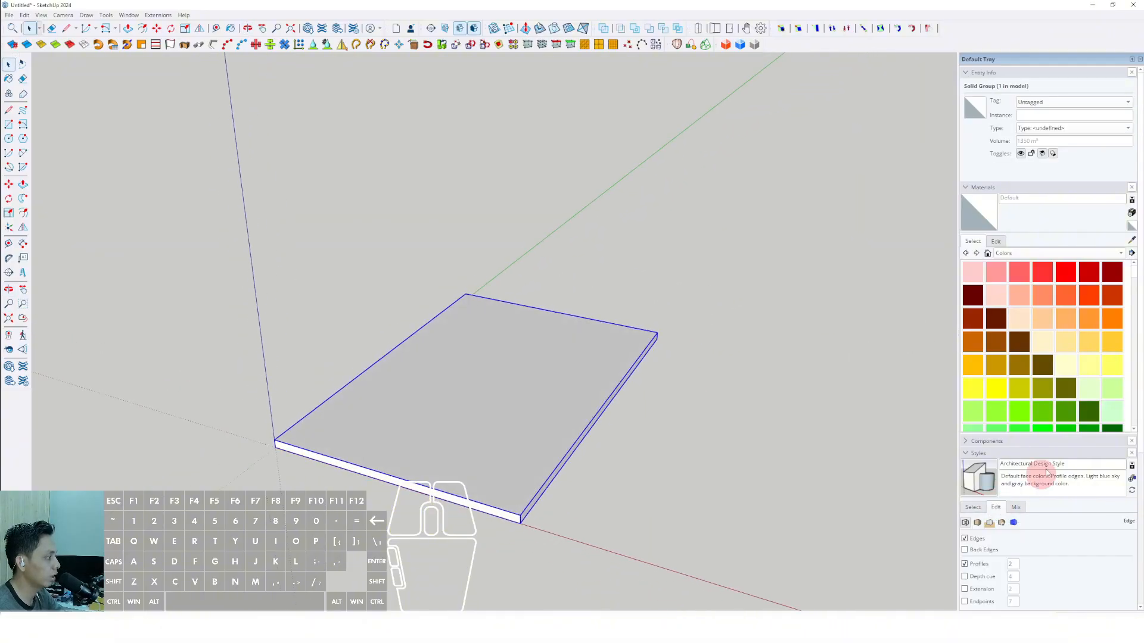
scroll(980, 447, down, 3)
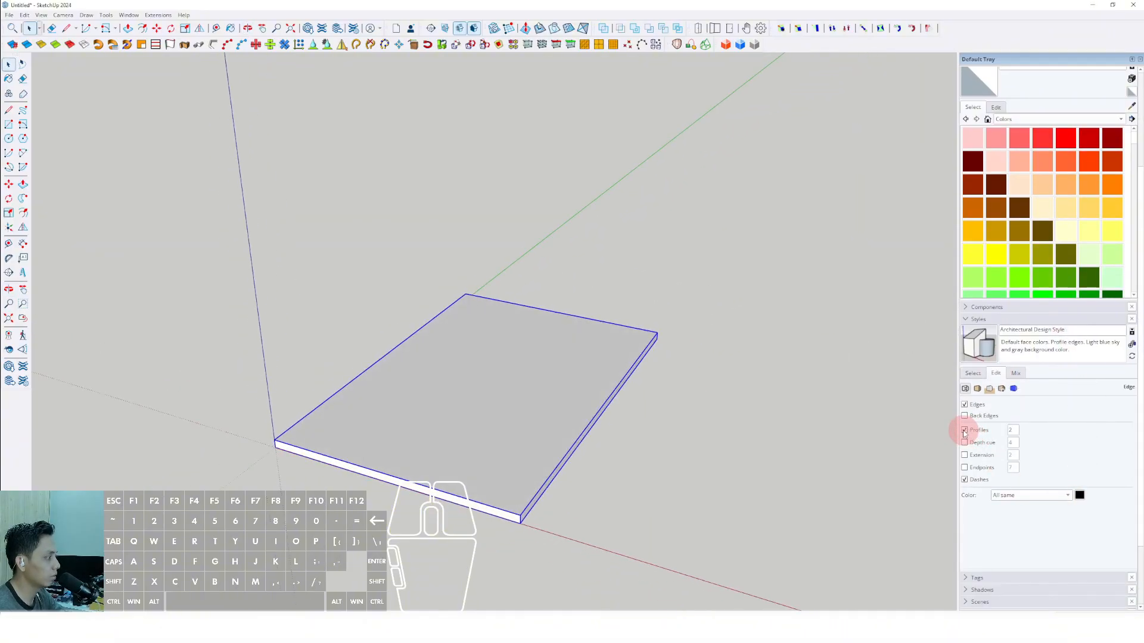
click(965, 431)
click(964, 480)
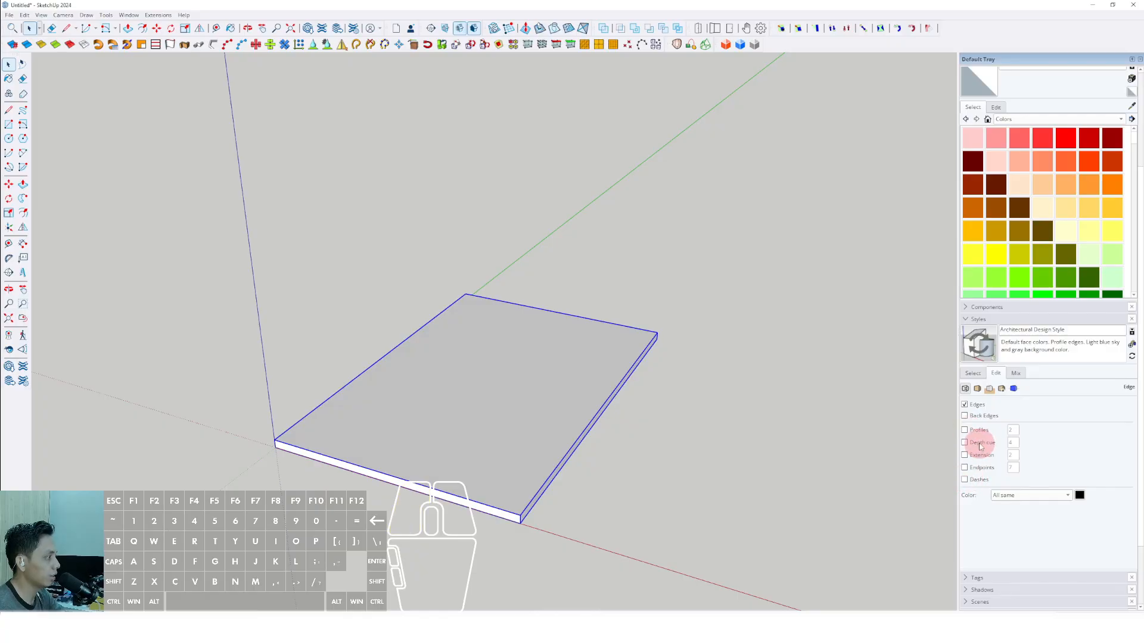
Convert the slab group into a component with the default definition settings.
middle_drag(512, 424, 327, 357)
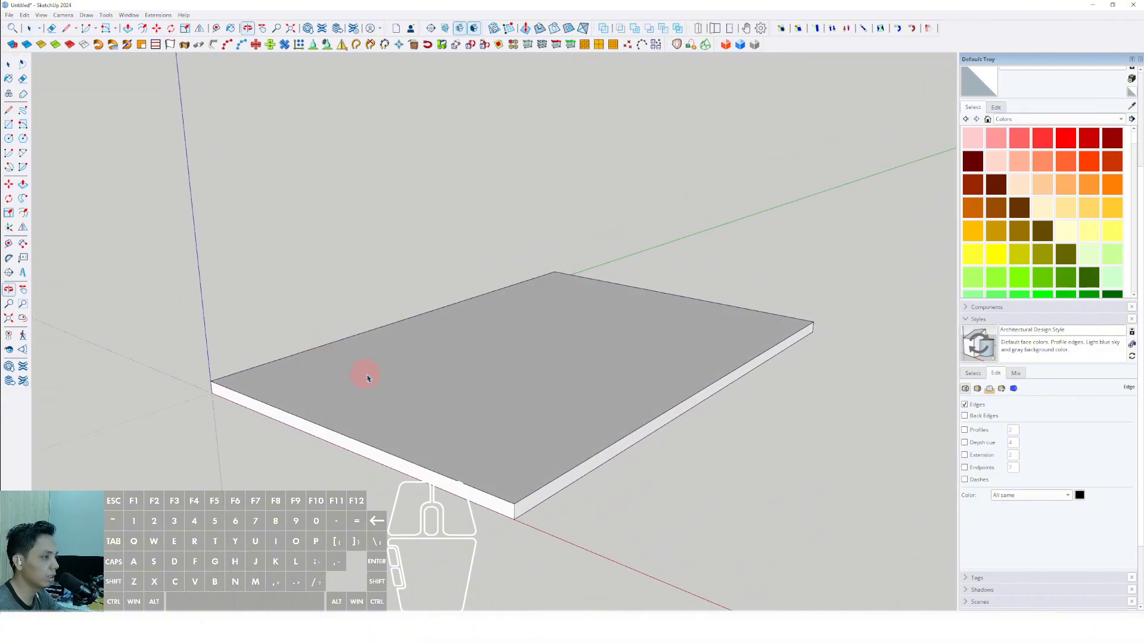
double_click(384, 405)
scroll(524, 399, up, 3)
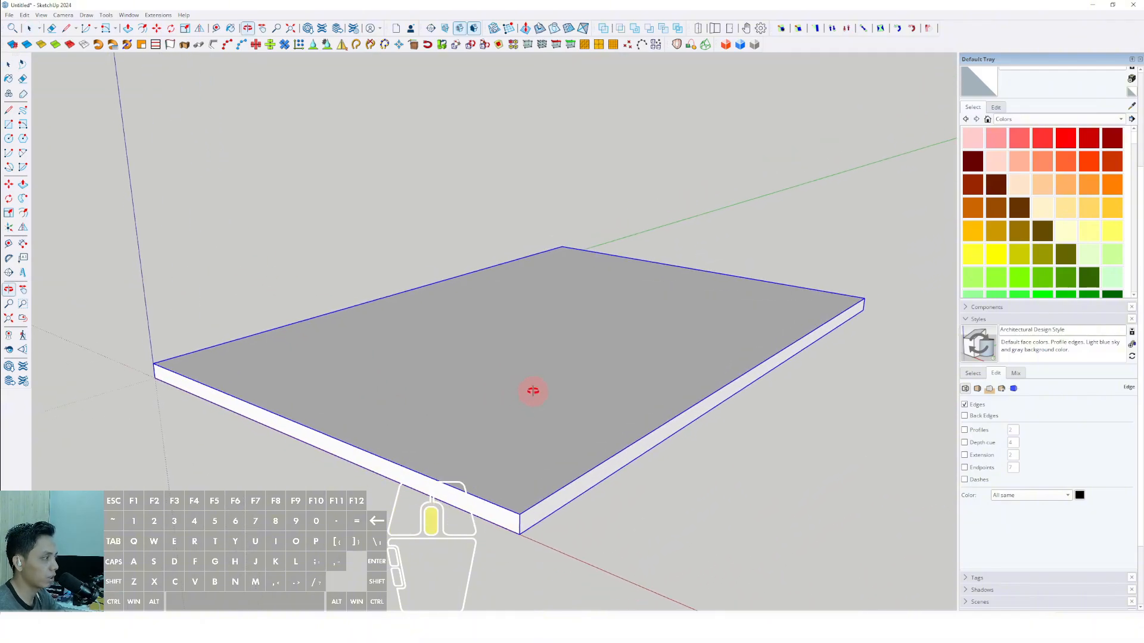
right_click(440, 345)
click(476, 416)
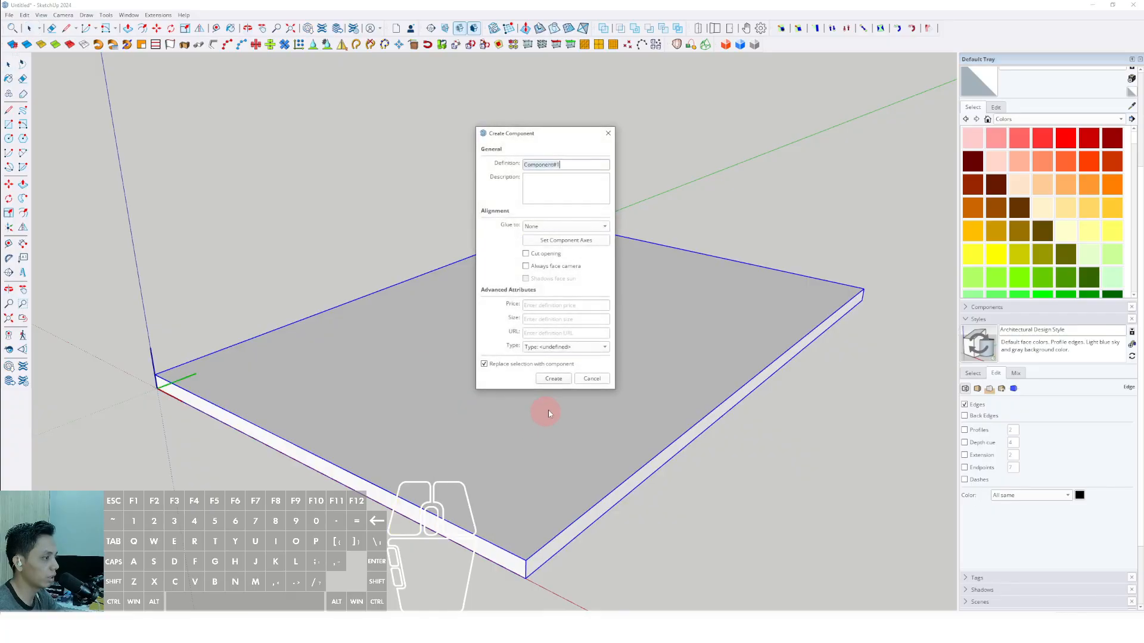
click(553, 380)
Copy the slab component straight up by its own thickness, stacking the copy on the original.
middle_drag(480, 395, 441, 373)
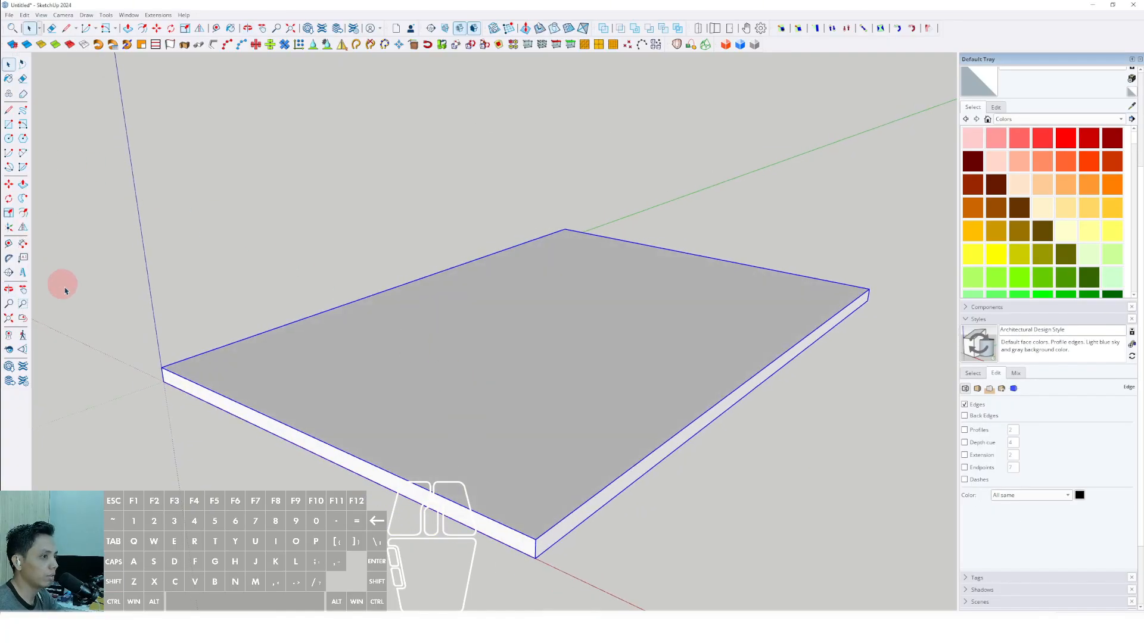
middle_drag(269, 343, 119, 231)
click(11, 185)
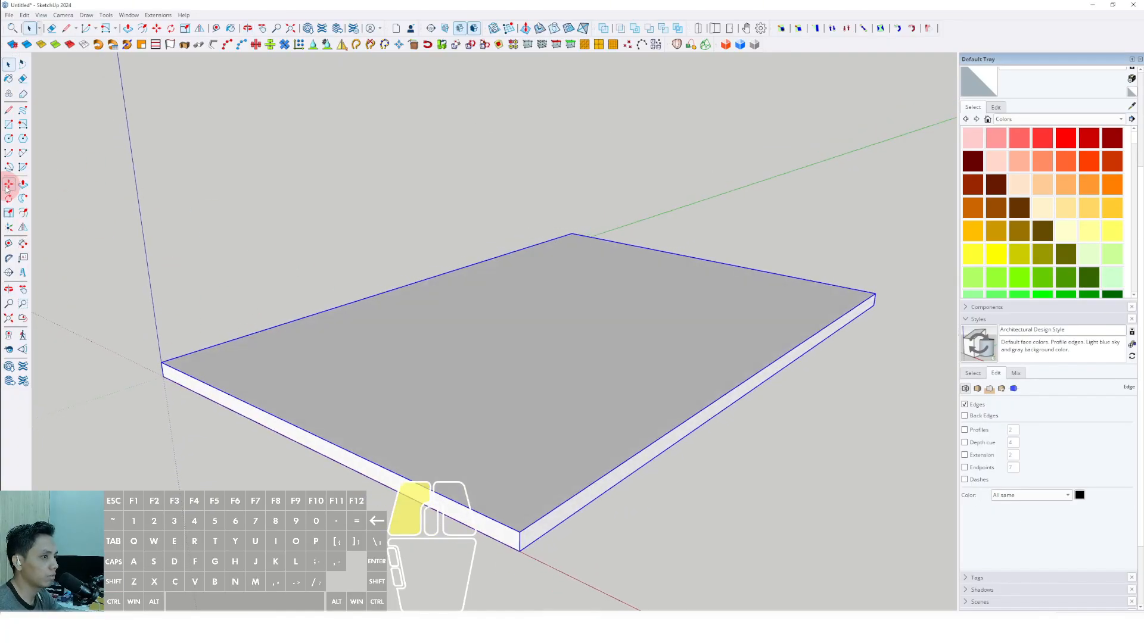
click(519, 552)
click(520, 532)
Move the upper slab up 3600 mm along the blue axis from the lower slab's top corner.
scroll(528, 531, up, 2)
middle_drag(528, 530, 512, 471)
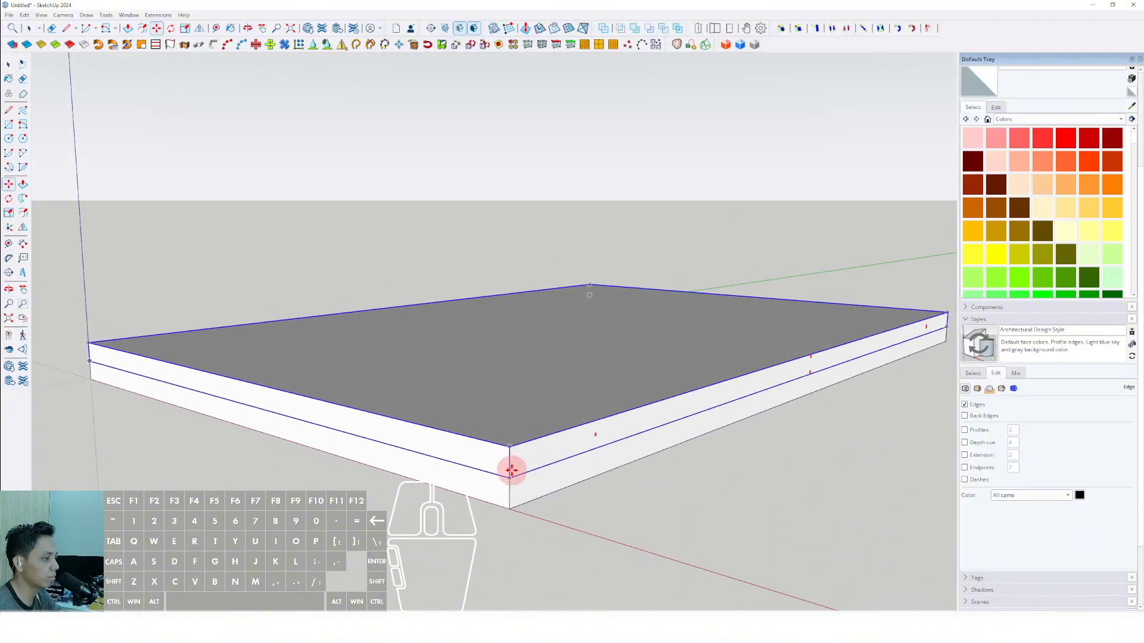
click(508, 477)
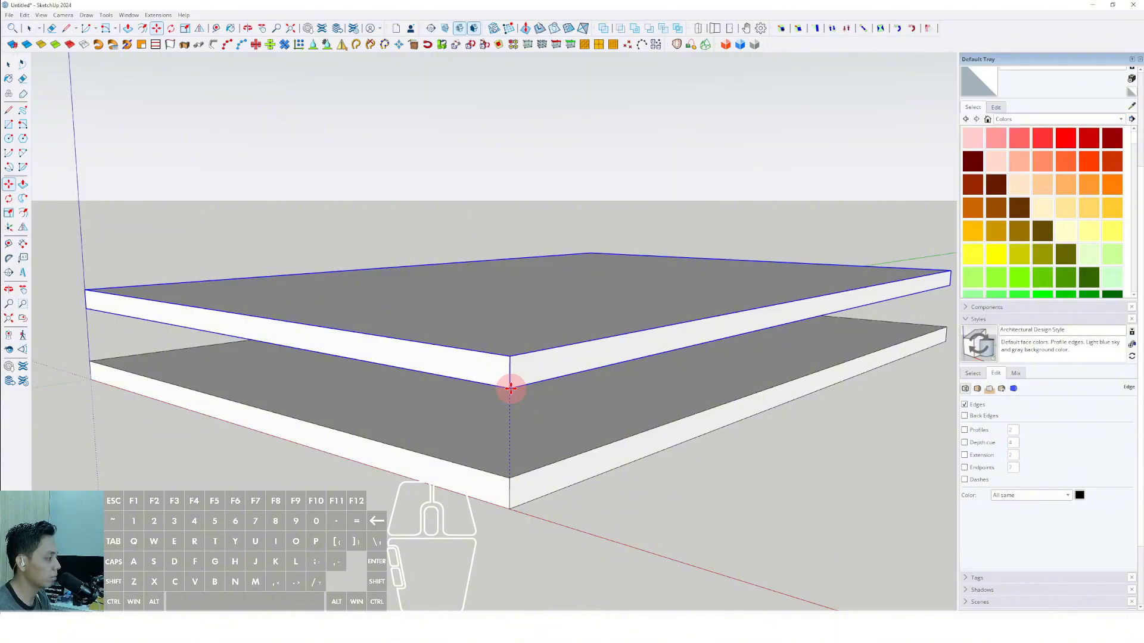
key(Return)
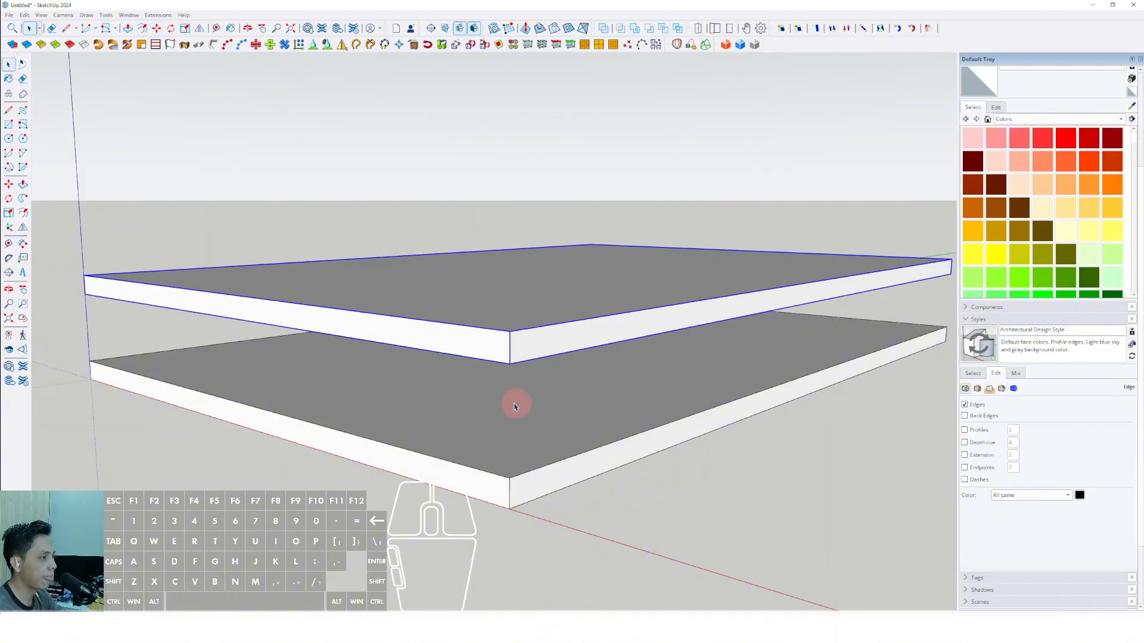
Dimension the lower slab's short bottom edge along the red axis, offset outward from the slab.
middle_drag(516, 407, 417, 369)
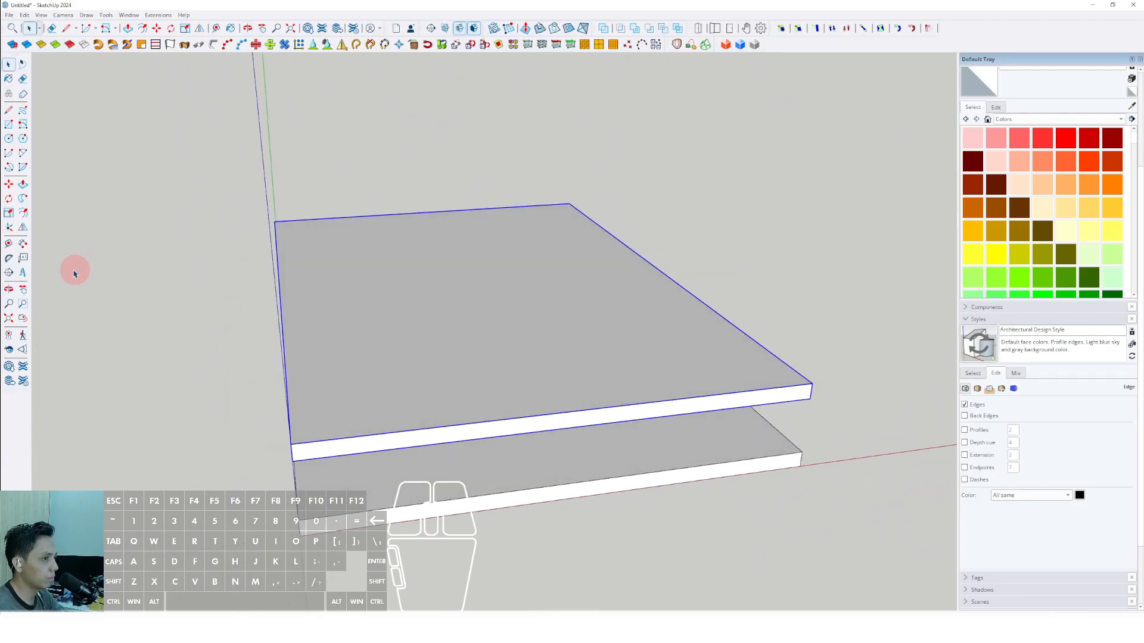
click(22, 244)
middle_drag(344, 447, 441, 428)
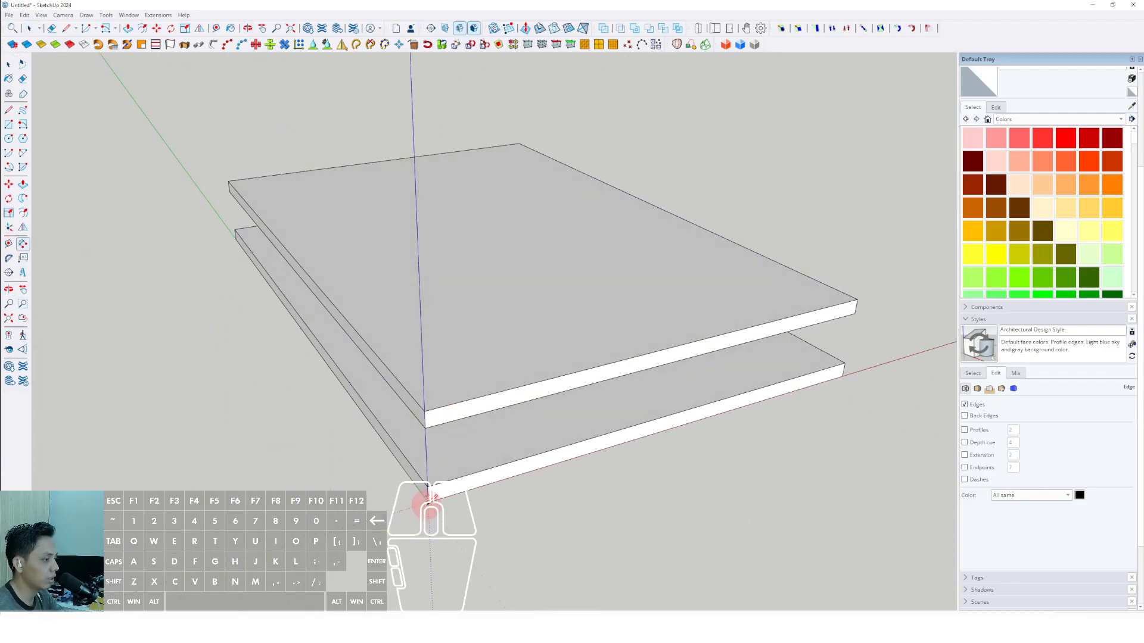
middle_drag(430, 496, 489, 475)
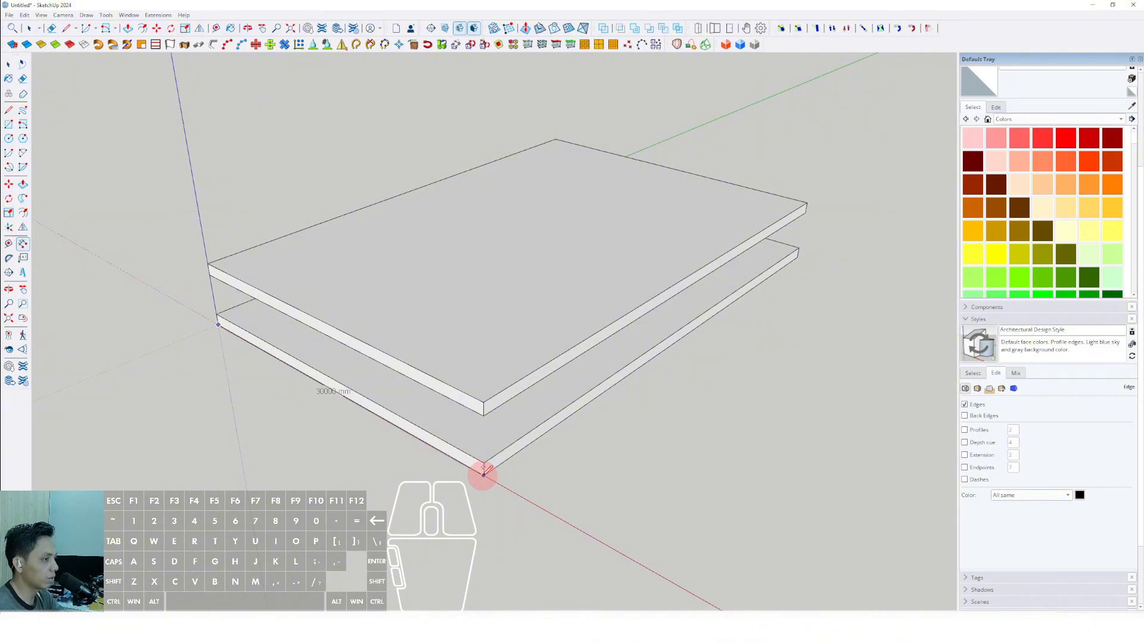
click(483, 475)
click(408, 508)
Dimension the lower slab's long bottom edge parallel to the green axis, offset outward from the slab.
scroll(486, 466, up, 3)
click(484, 479)
scroll(575, 412, down, 2)
shift+middle_drag(581, 402, 479, 463)
scroll(819, 272, up, 1)
click(780, 264)
scroll(781, 263, down, 3)
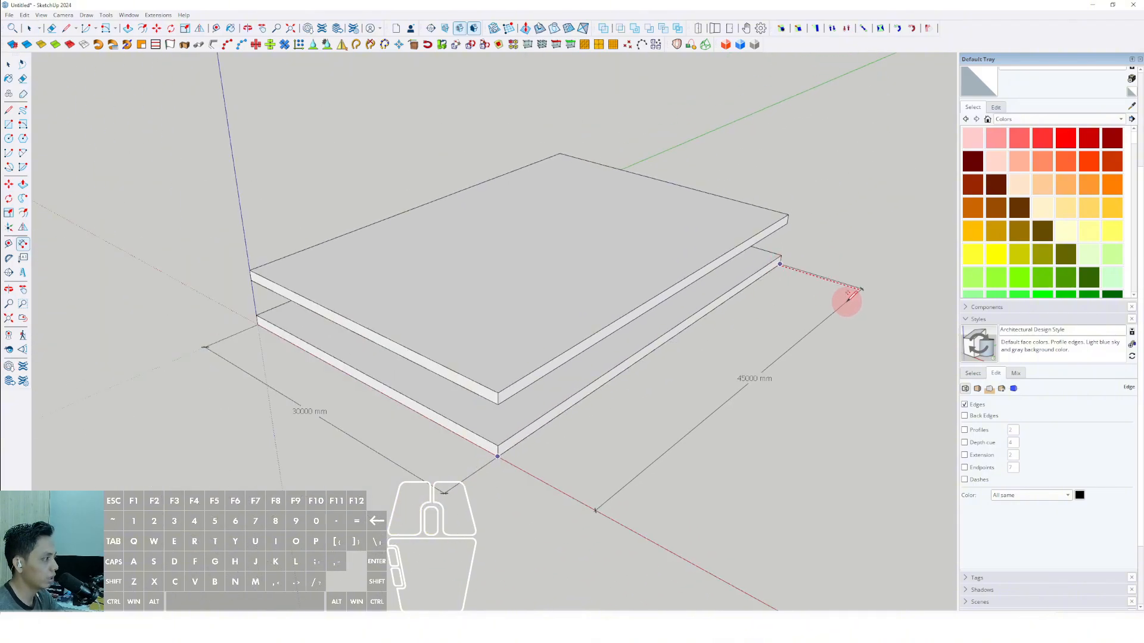
Dimension the vertical gap between the two slabs at their front corner on the red-axis side.
scroll(513, 409, up, 4)
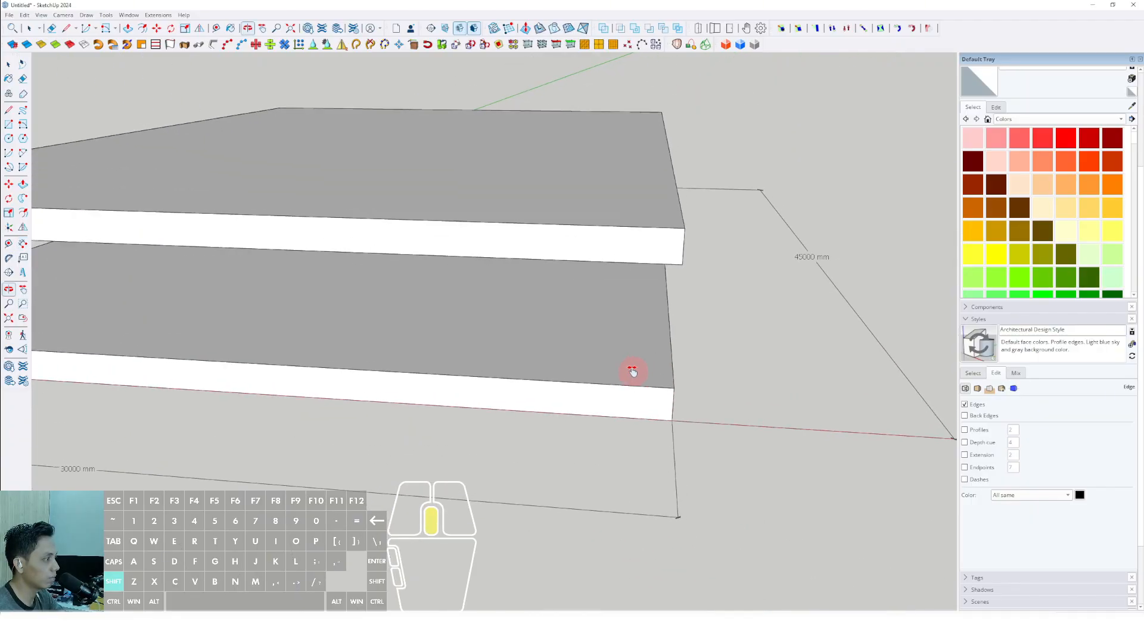
scroll(595, 369, down, 2)
scroll(667, 403, up, 1)
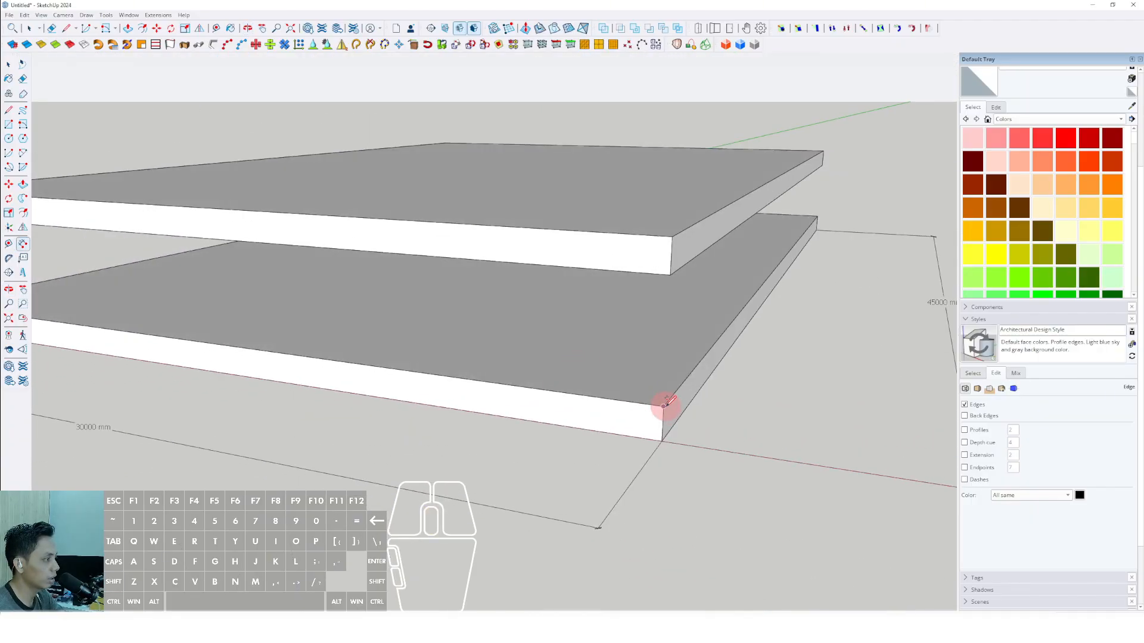
click(670, 274)
click(816, 333)
Dimension the upper slab's thickness at the same corner, placing it above the gap dimension.
click(670, 273)
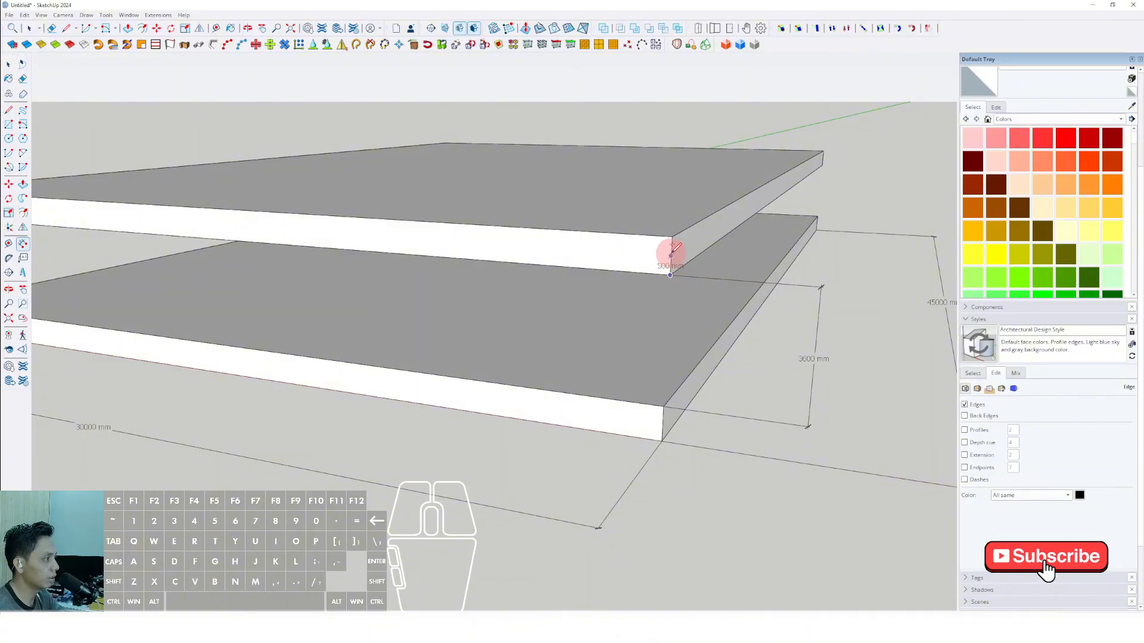
click(672, 238)
click(828, 253)
scroll(684, 334, down, 3)
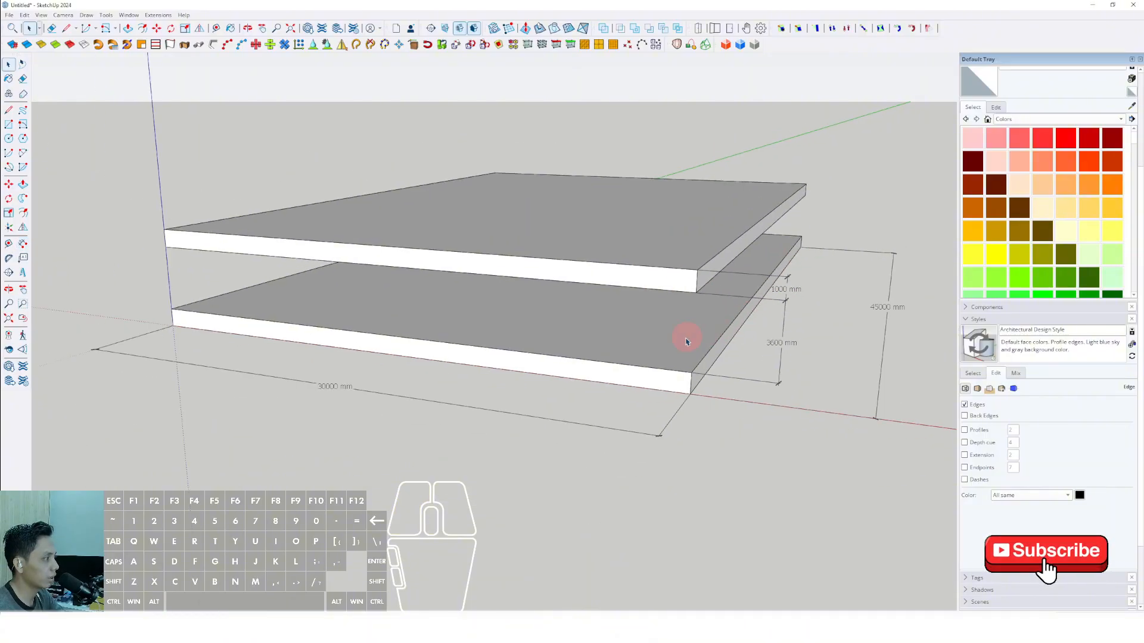
Review the dimensions of the slab gap, thickness, short side and long side from several viewpoints.
middle_drag(685, 334, 533, 359)
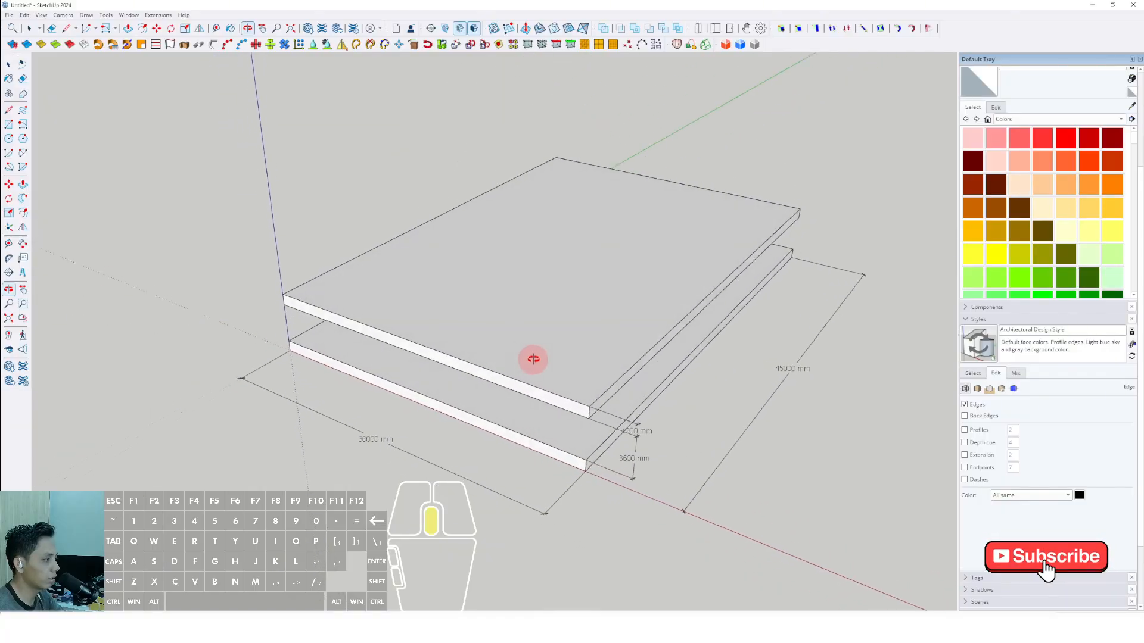
scroll(517, 448, up, 3)
scroll(621, 449, up, 1)
middle_drag(620, 461, 766, 467)
key(space)
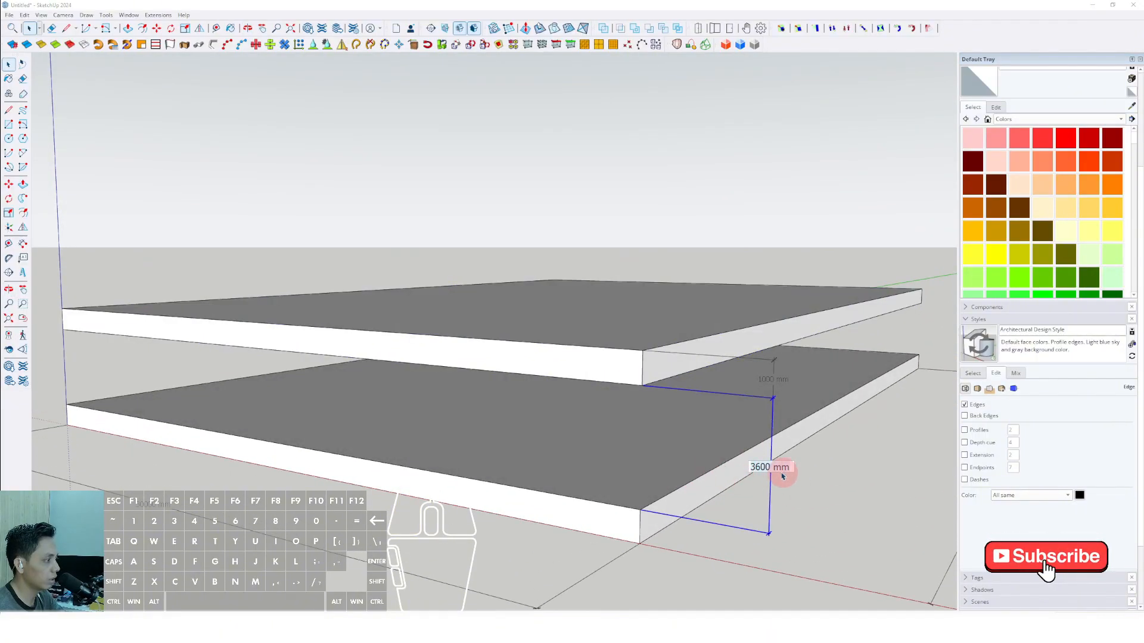
middle_drag(617, 468, 794, 459)
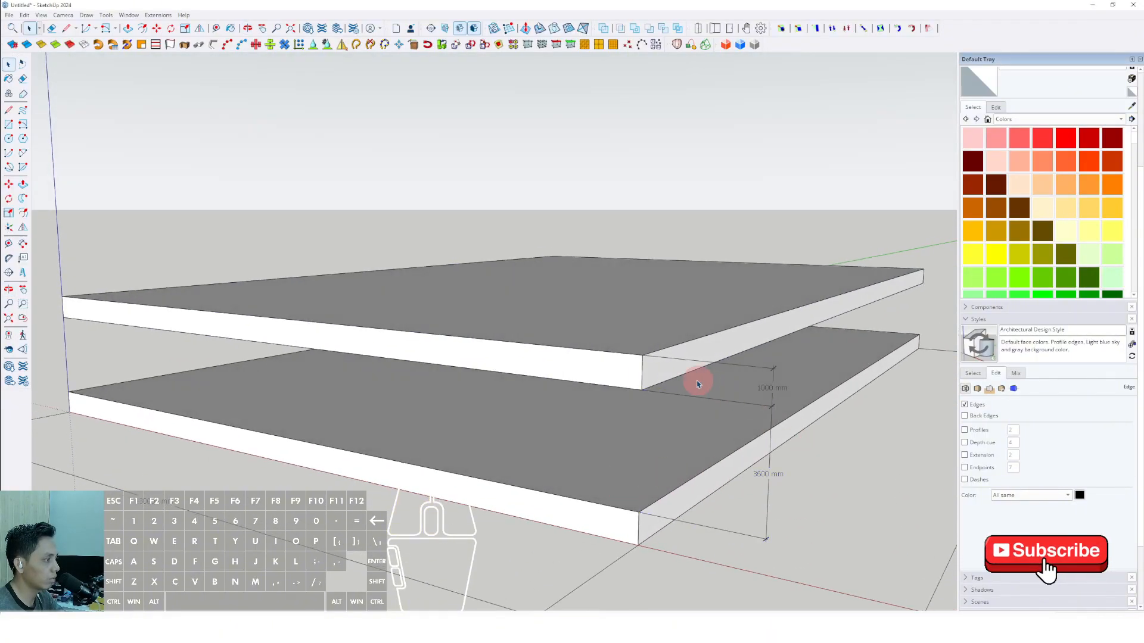
middle_drag(613, 370, 742, 407)
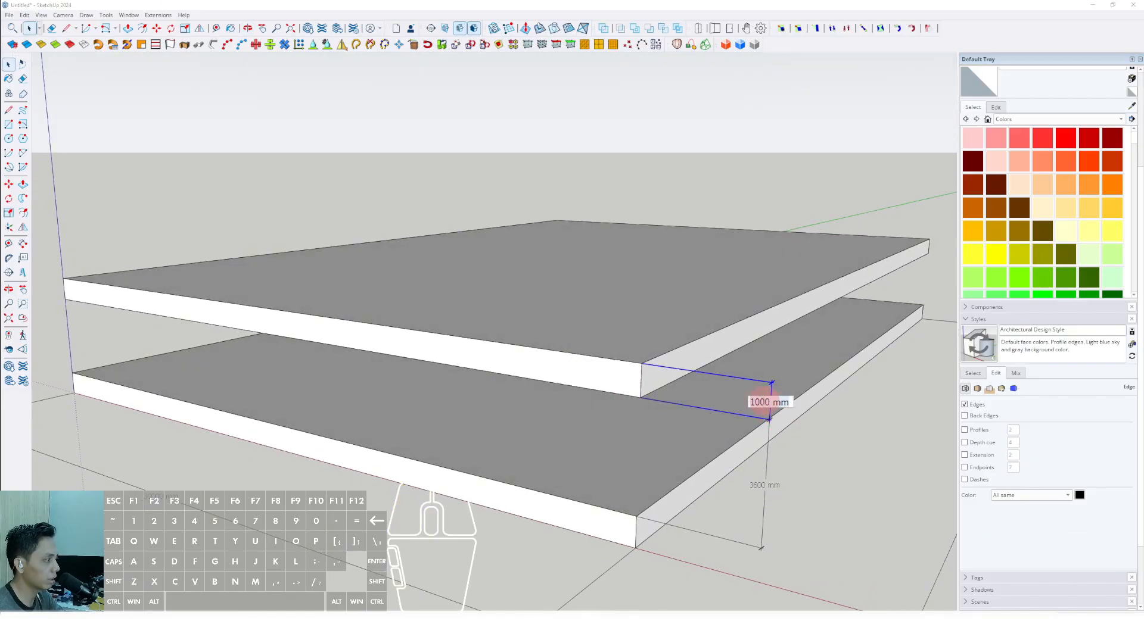
shift+middle_drag(804, 475, 615, 437)
middle_drag(421, 394, 551, 396)
double_click(398, 455)
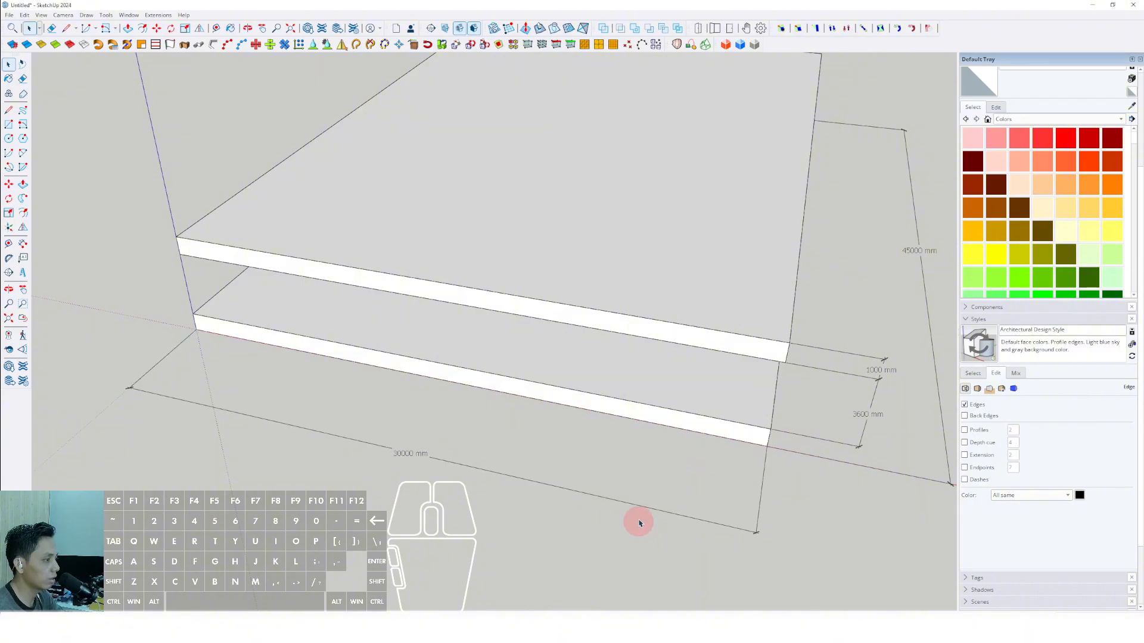
middle_drag(638, 521, 431, 330)
double_click(729, 366)
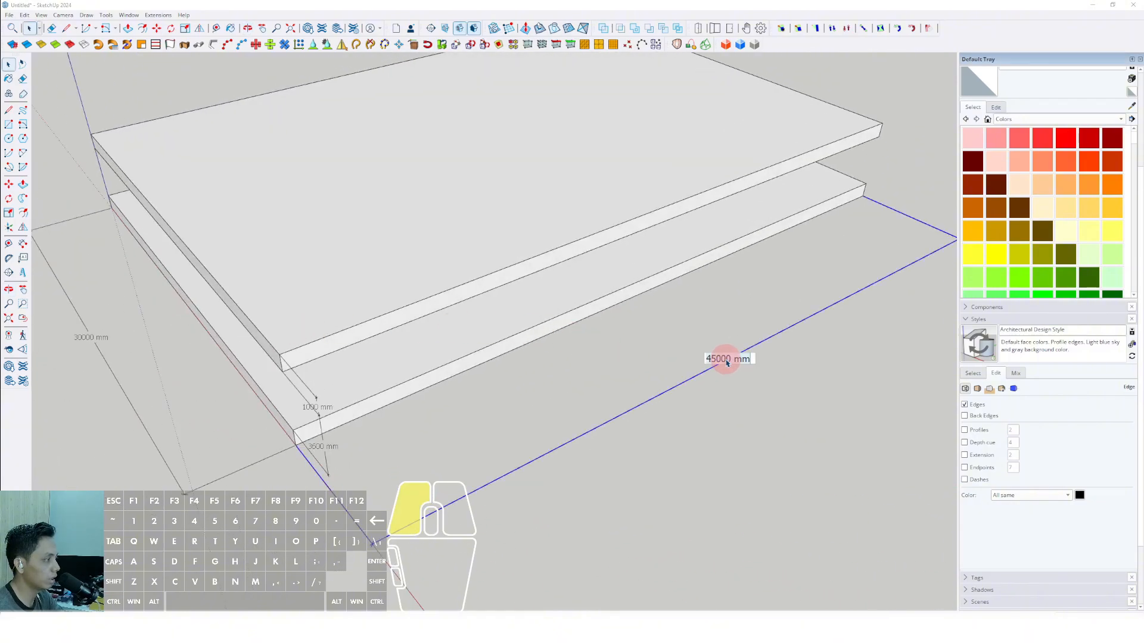
Delete all the dimensions placed around the two slabs.
middle_drag(738, 454, 599, 407)
drag(771, 548, 630, 414)
key(Delete)
drag(622, 559, 360, 467)
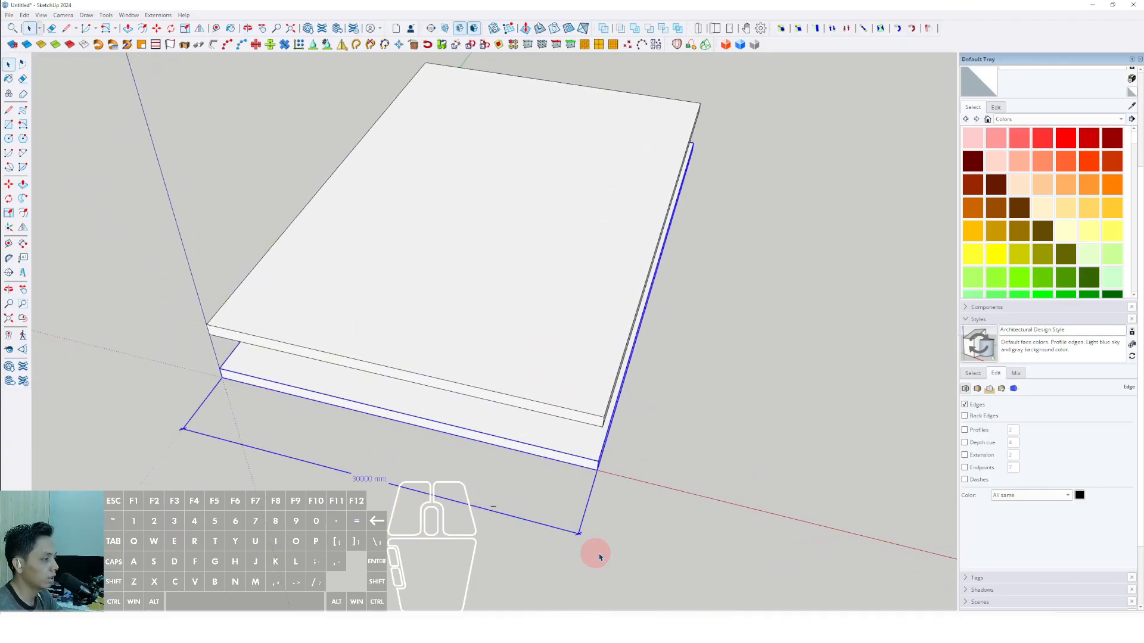
key(Delete)
middle_drag(518, 409, 514, 445)
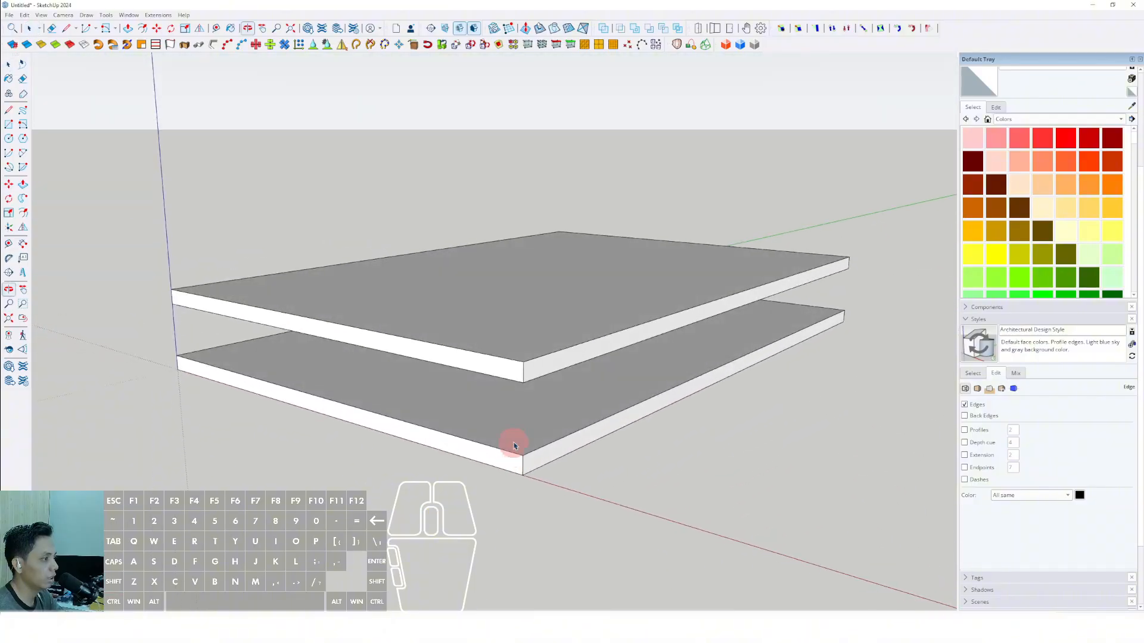
Copy the upper slab straight up by one slab spacing and array the copy into a tall tower of equally spaced slabs.
key(space)
click(509, 351)
right_click(517, 325)
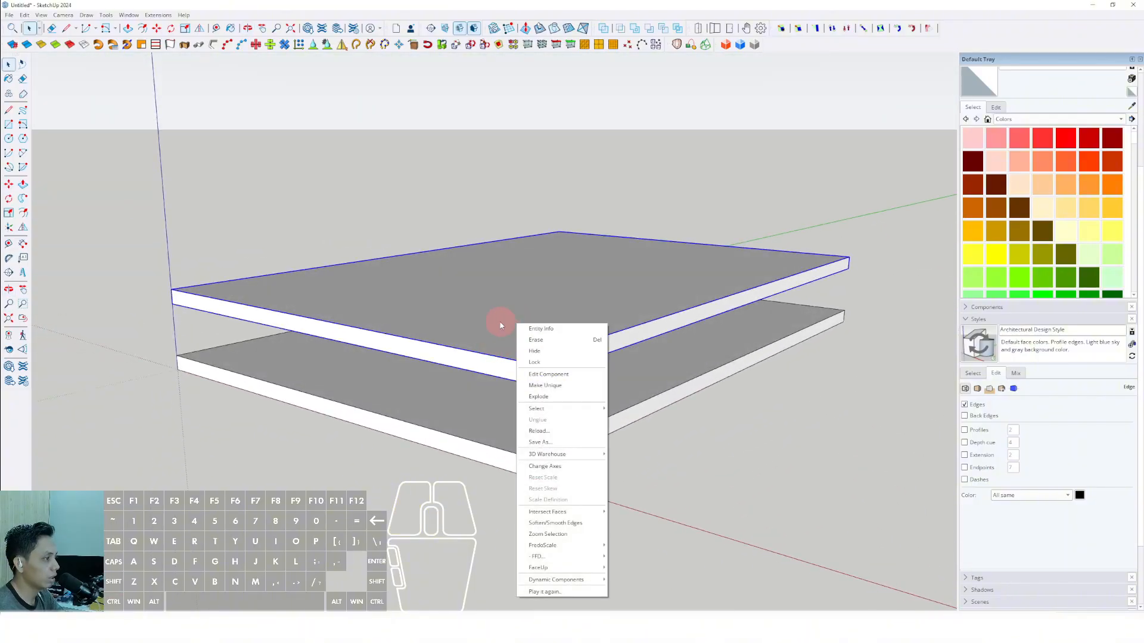
click(500, 326)
middle_drag(500, 327, 502, 371)
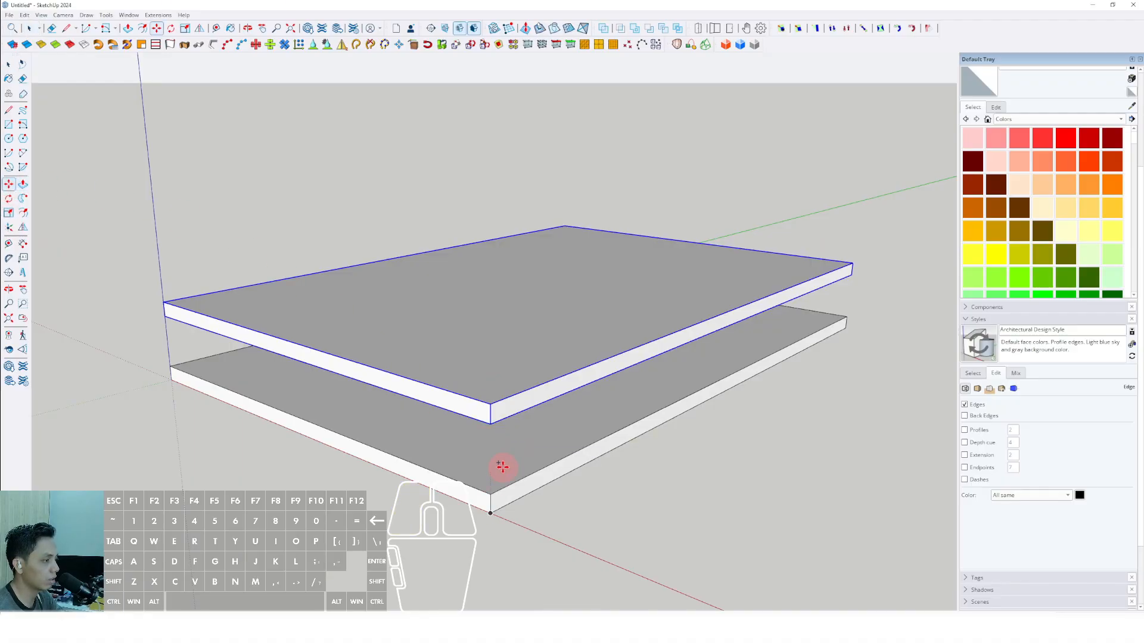
scroll(502, 466, up, 2)
drag(485, 506, 485, 379)
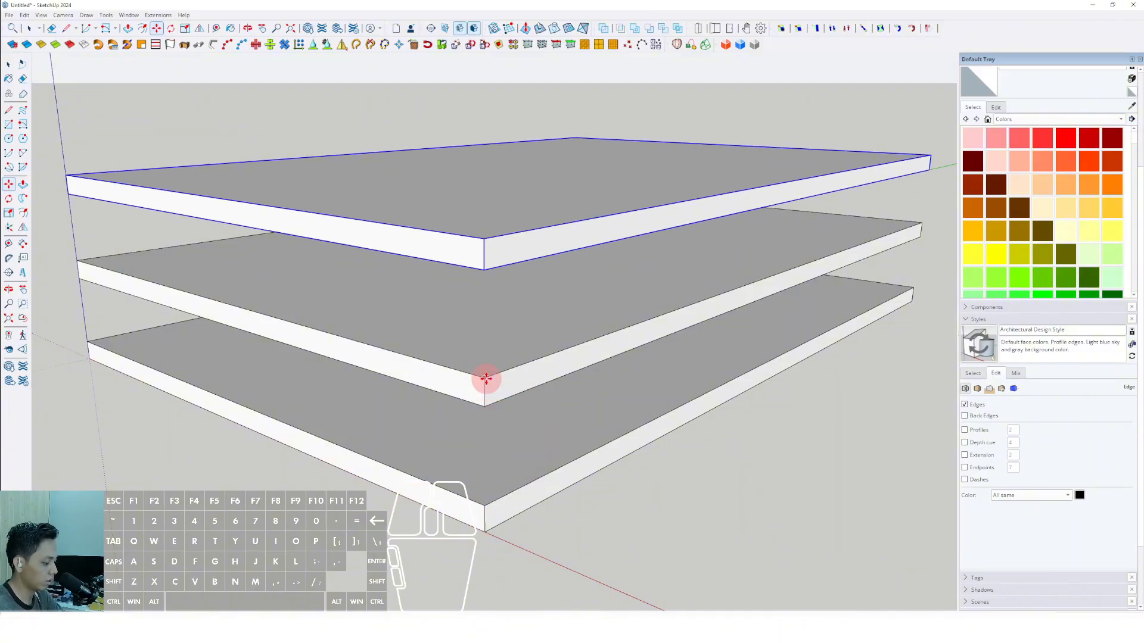
key(Return)
key(space)
scroll(466, 388, down, 9)
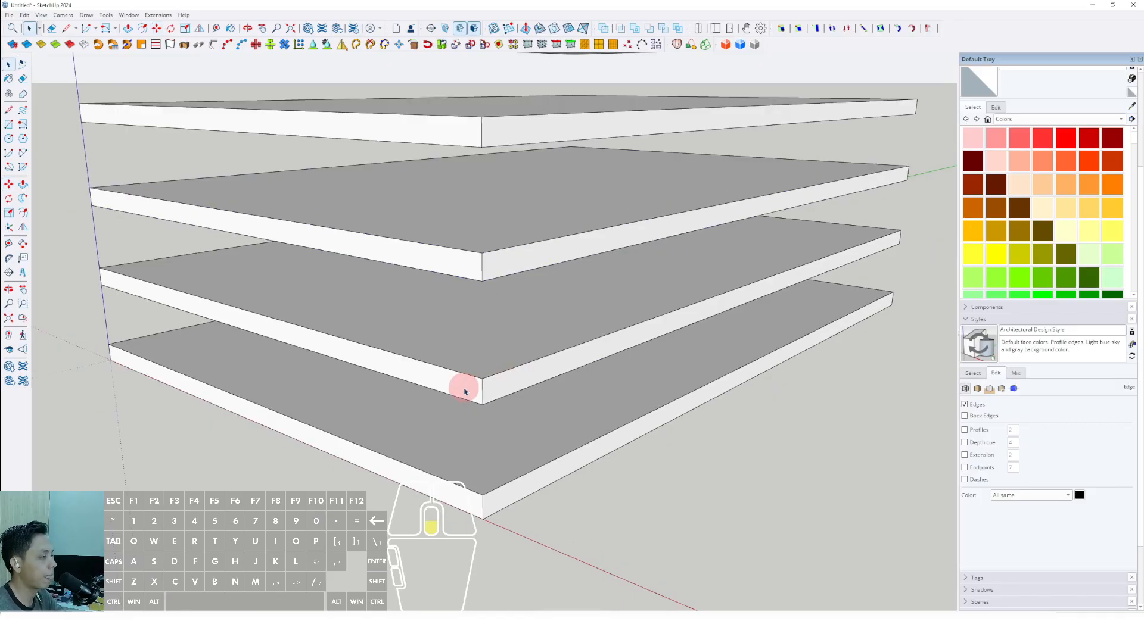
Draw a rectangle over the entire top face of the uppermost slab, from corner to opposite corner.
middle_drag(511, 271, 222, 205)
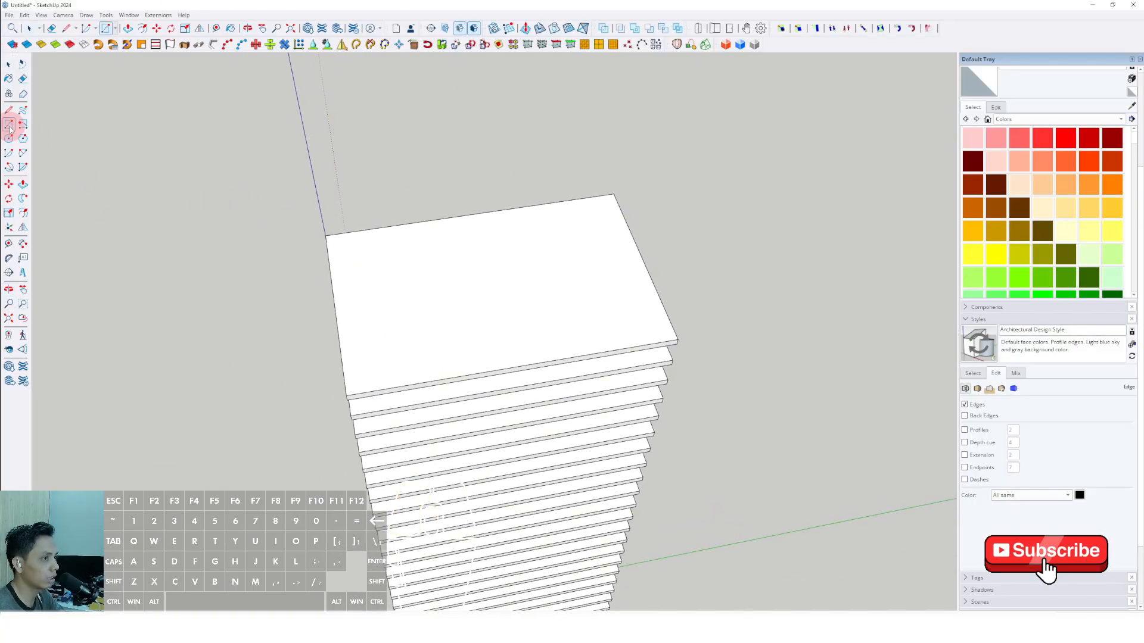
scroll(582, 298, up, 2)
middle_drag(582, 298, 781, 320)
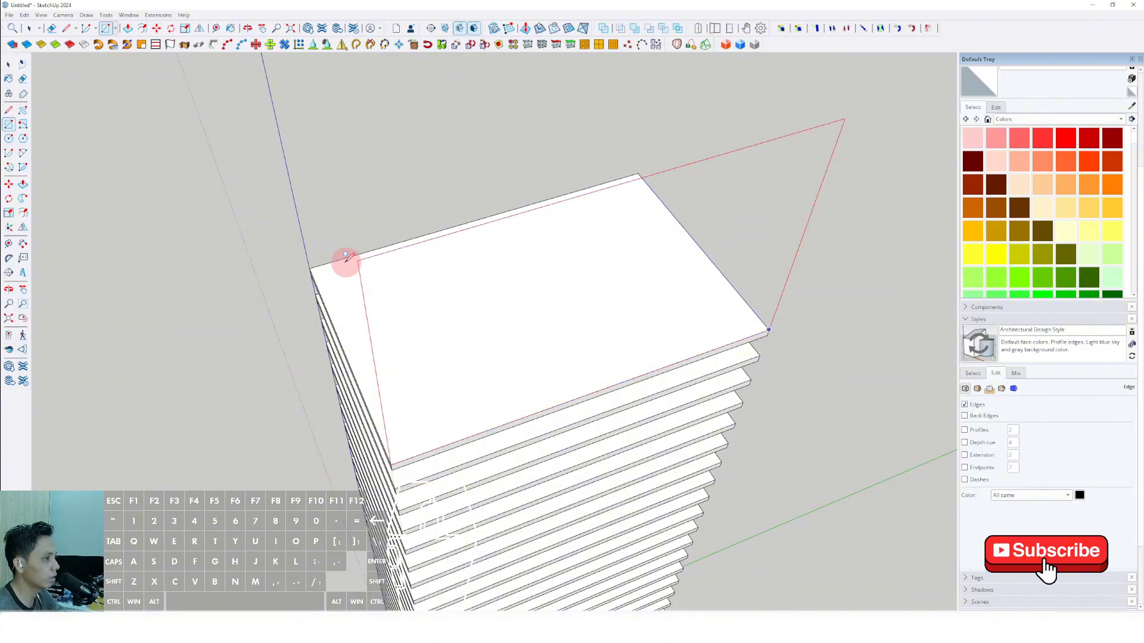
click(311, 266)
key(space)
Offset the edges of the new roof rectangle inward to outline the building core.
scroll(688, 231, up, 2)
double_click(688, 231)
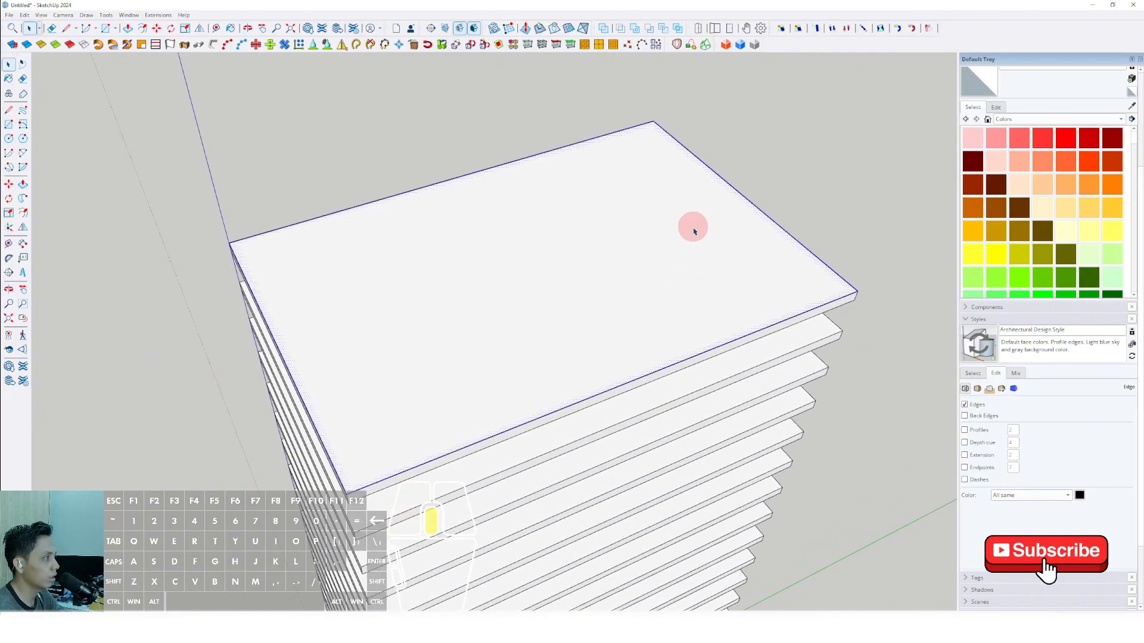
click(25, 212)
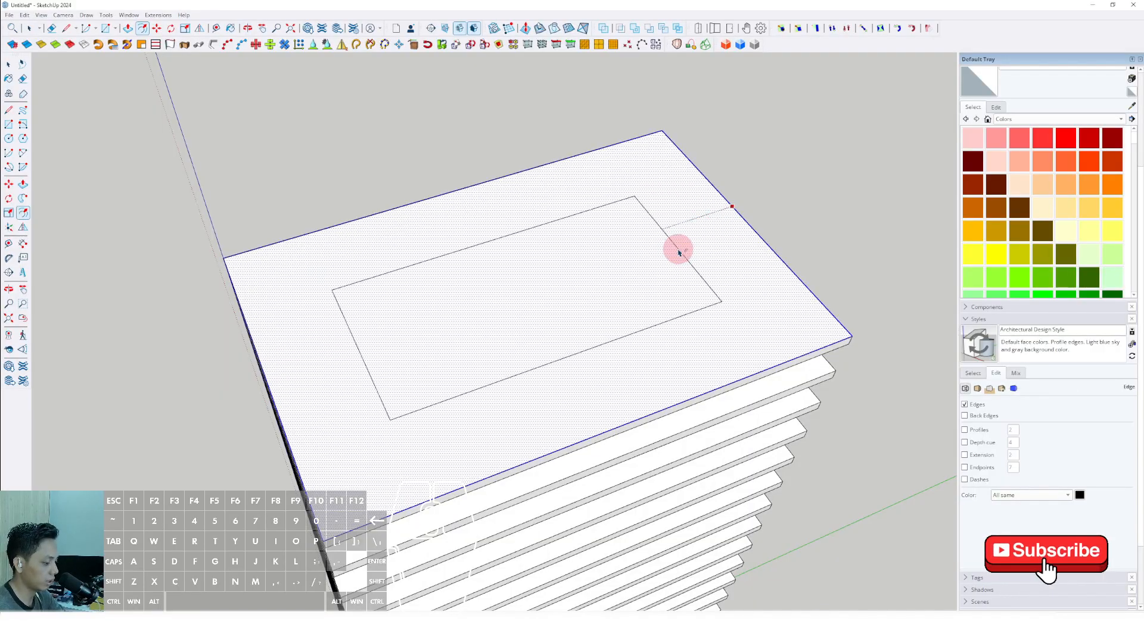
click(678, 250)
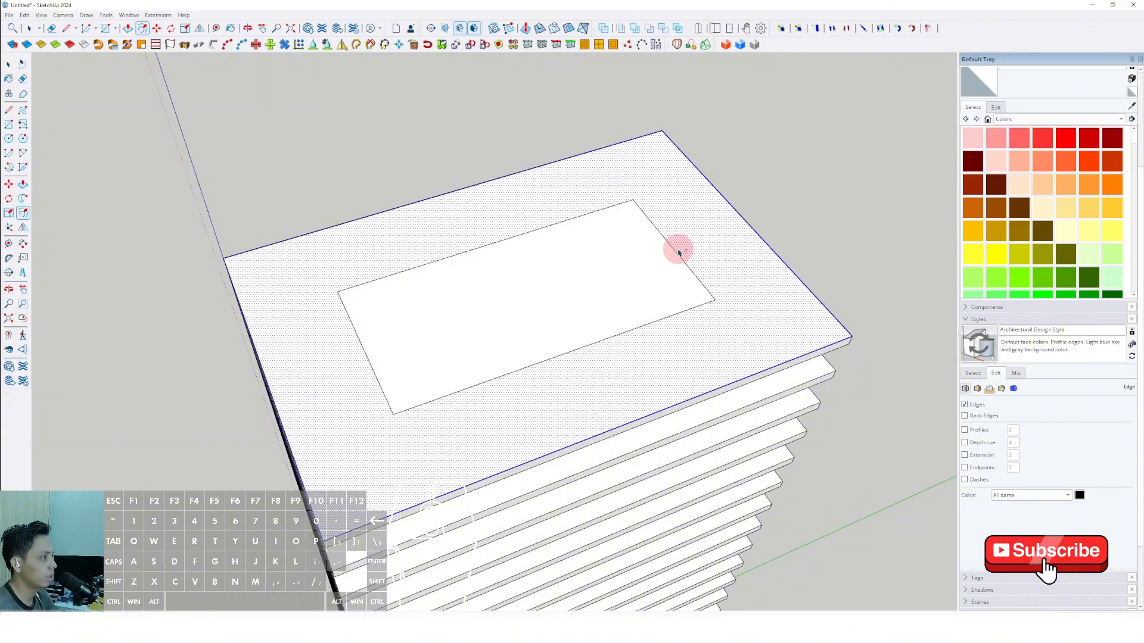
key(space)
Erase the face surrounding the inner rectangle together with its outer boundary edges, keeping only the core outline.
mouse_move(701, 222)
middle_down()
mouse_move(623, 316)
mouse_move(727, 298)
mouse_move(713, 204)
mouse_move(687, 217)
middle_up()
scroll(697, 195, up, 3)
right_click(694, 189)
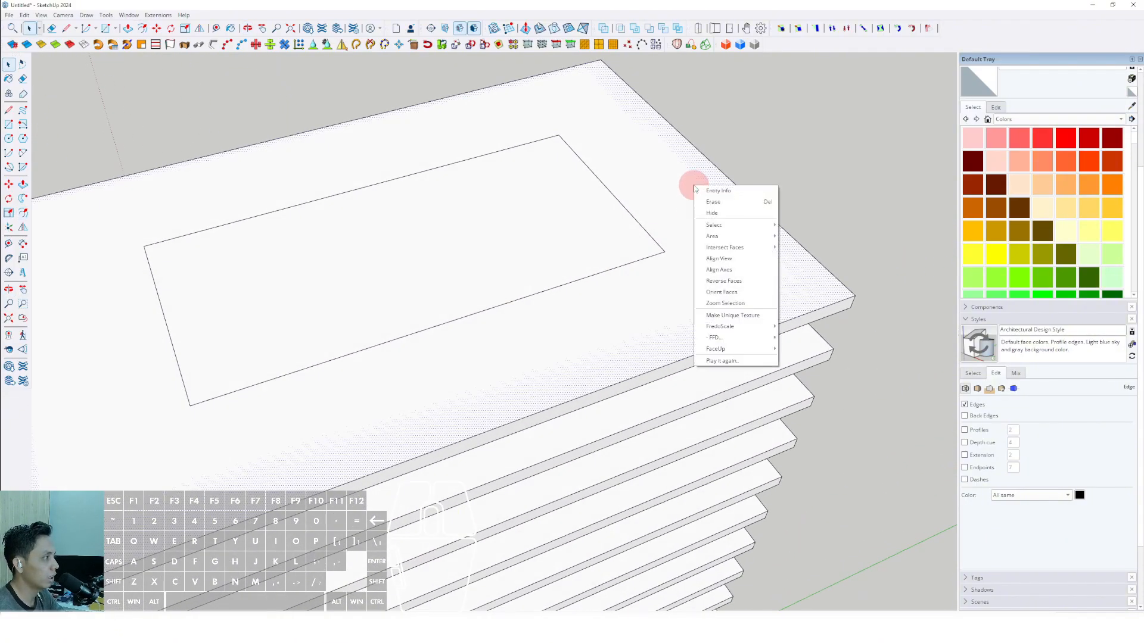
click(726, 190)
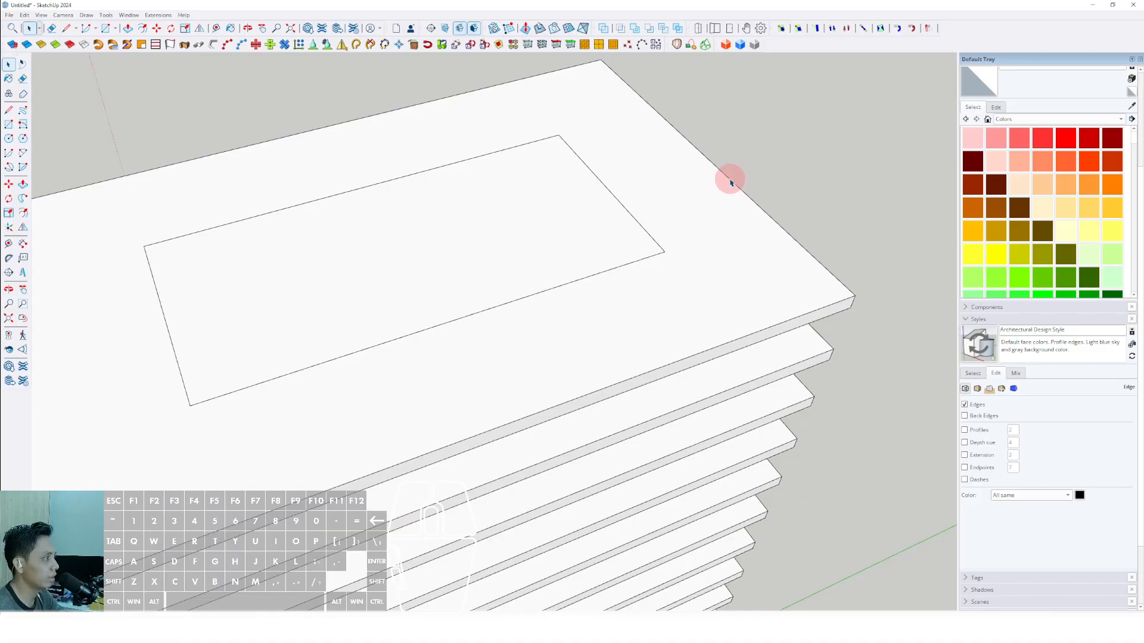
scroll(733, 180, down, 3)
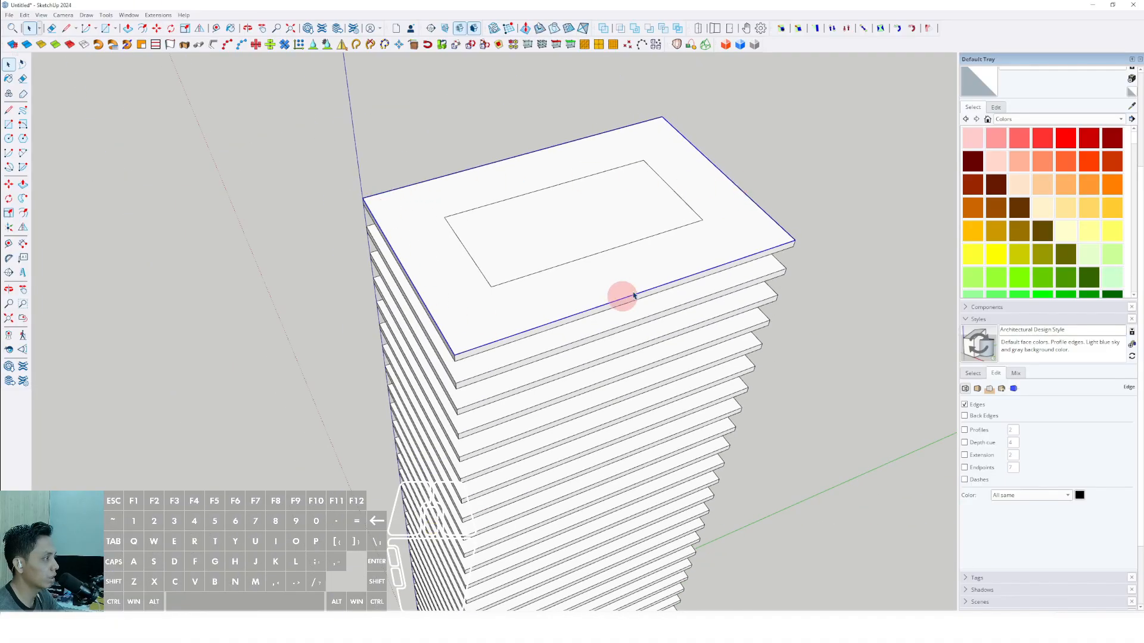
scroll(748, 197, up, 4)
right_click(747, 192)
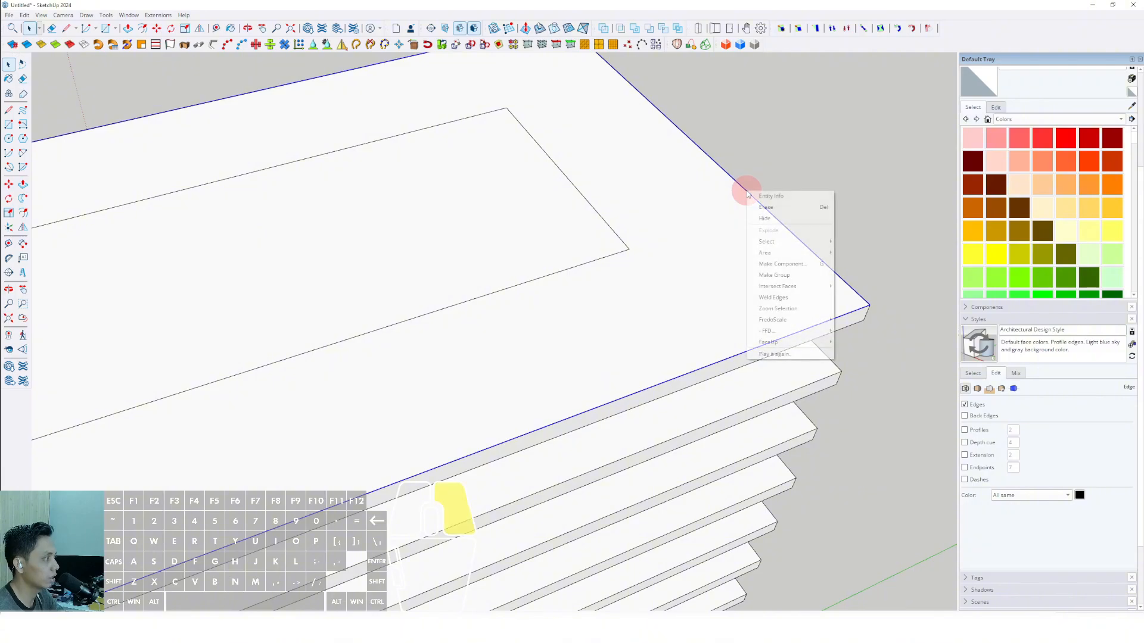
click(749, 207)
Extrude the inner rectangle downward with Push/Pull through all the slabs to the base of the tower.
scroll(698, 217, down, 4)
scroll(547, 269, up, 5)
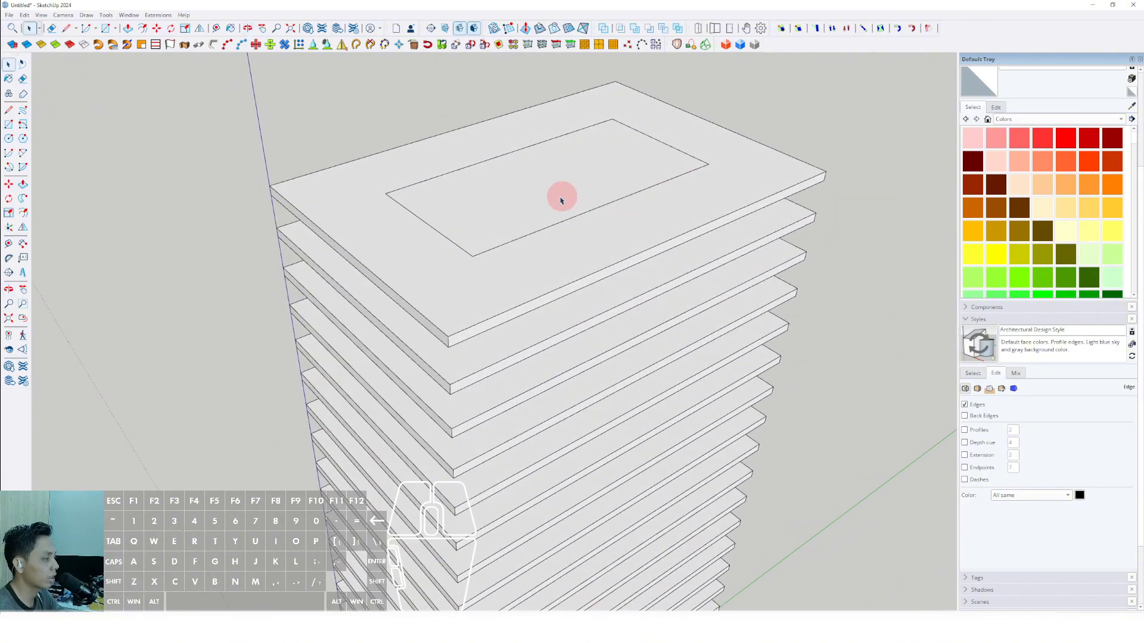
scroll(553, 237, down, 4)
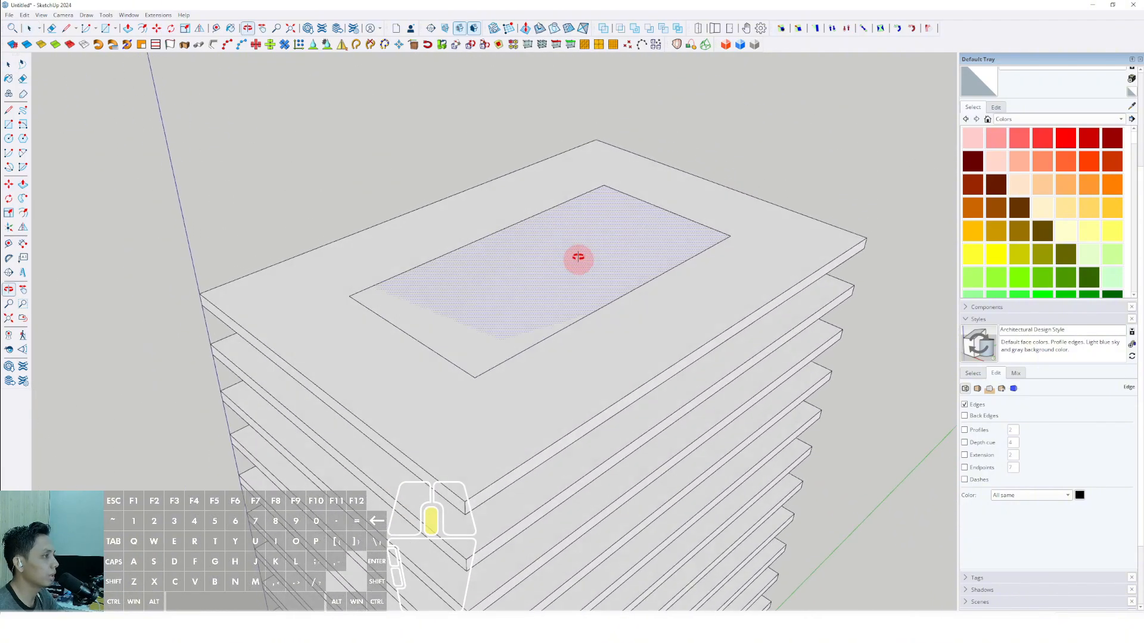
scroll(577, 257, up, 2)
click(23, 184)
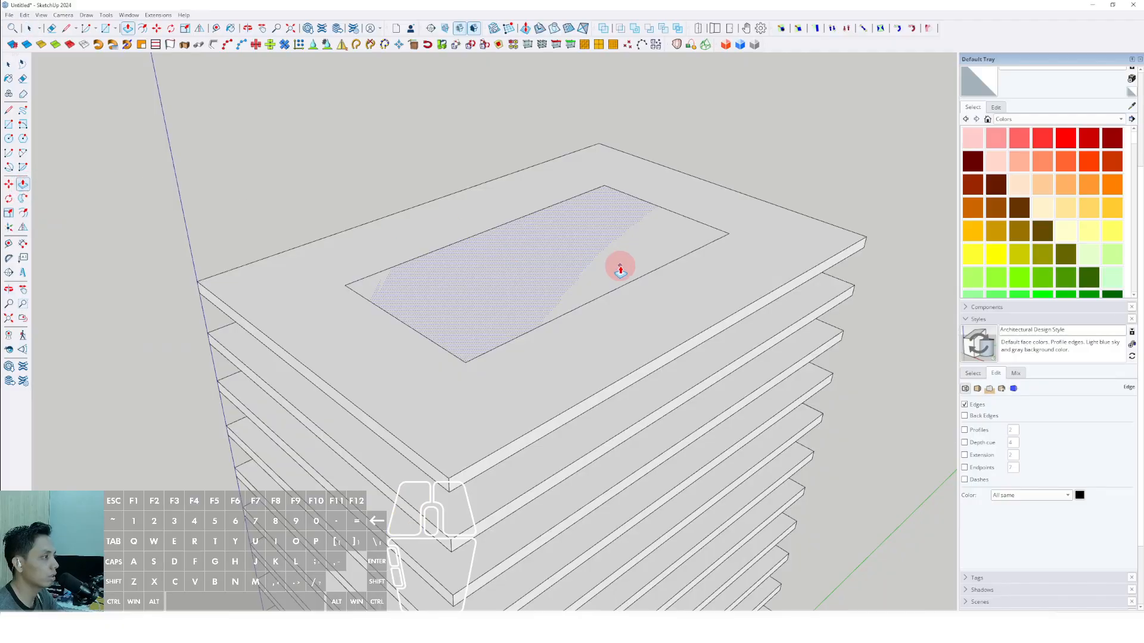
click(624, 236)
scroll(633, 239, down, 4)
mouse_move(624, 476)
middle_down()
mouse_move(540, 63)
mouse_move(602, 485)
mouse_move(617, 463)
middle_up()
scroll(610, 388, down, 2)
scroll(508, 324, down, 5)
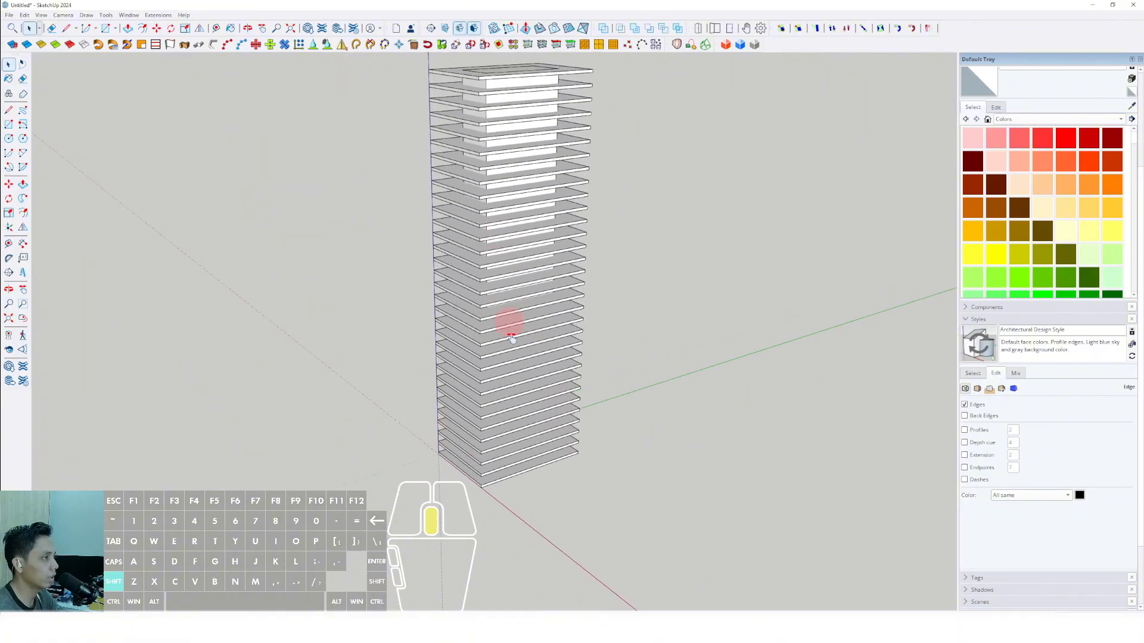
Pull the core's top face up so the core rises above the uppermost slab.
scroll(528, 258, up, 8)
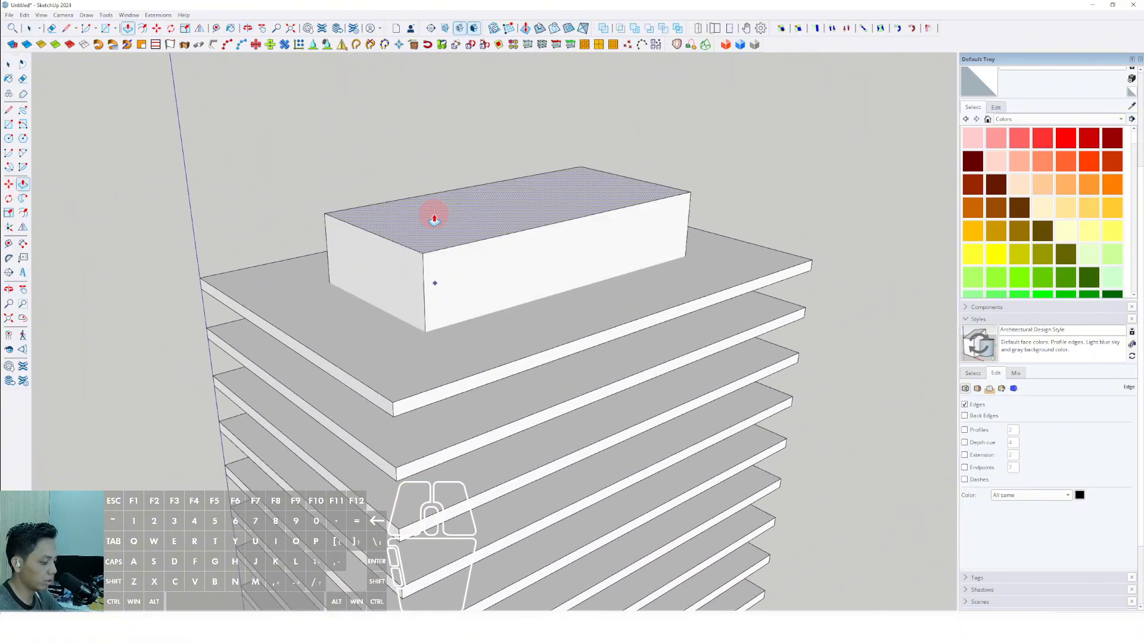
click(435, 219)
key(space)
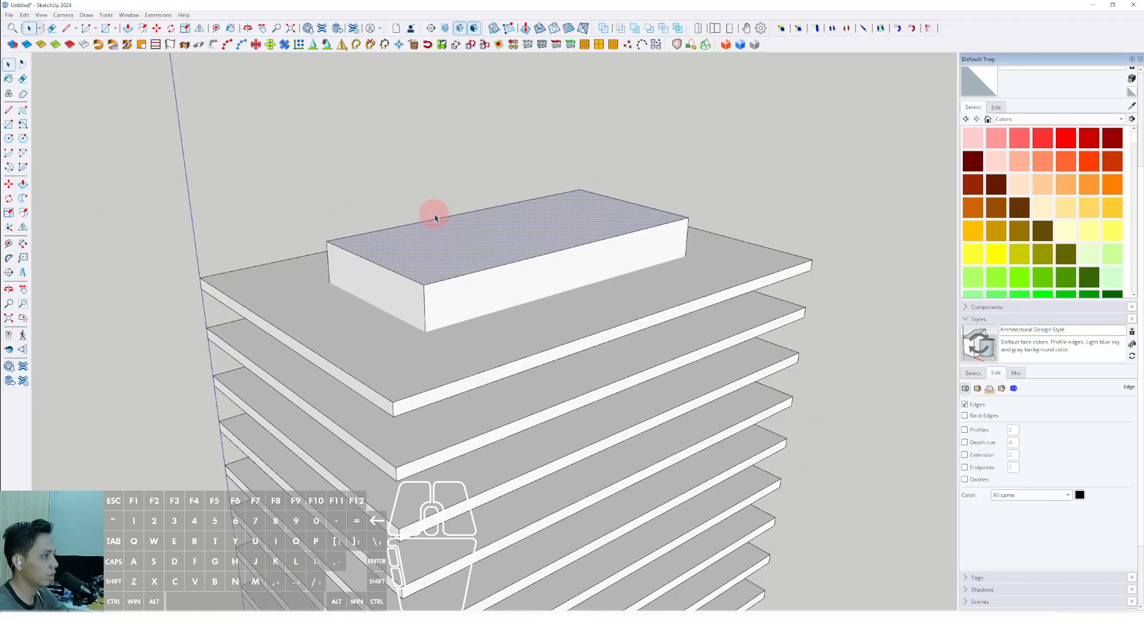
Select all faces and edges of the core volume and make them a group.
middle_drag(434, 214, 492, 263)
scroll(494, 262, up, 3)
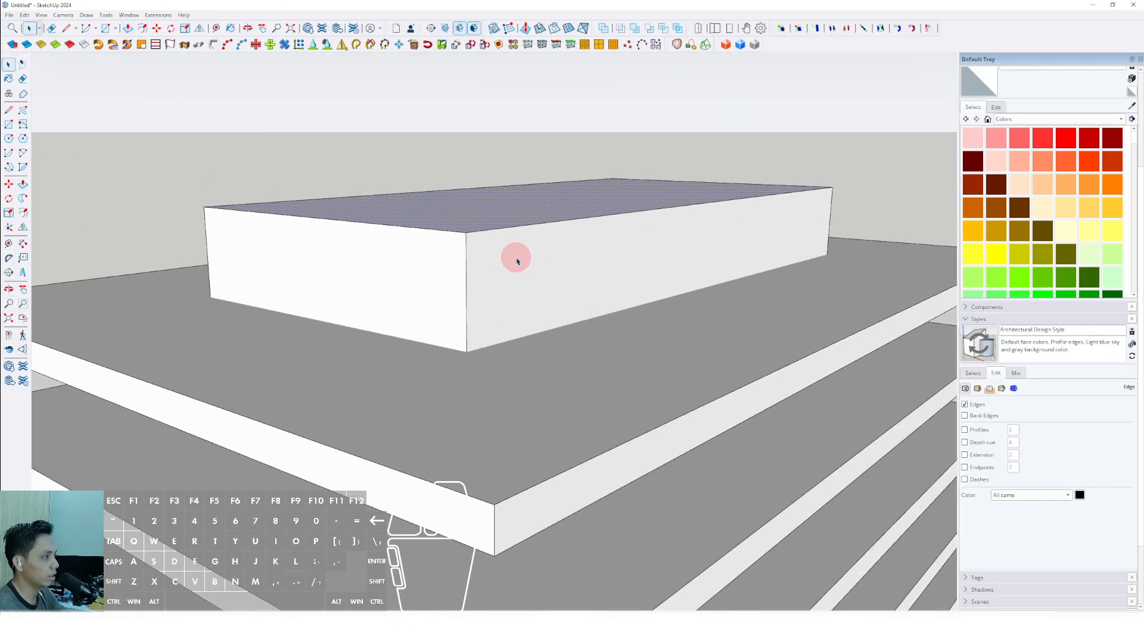
triple_click(513, 258)
right_click(516, 260)
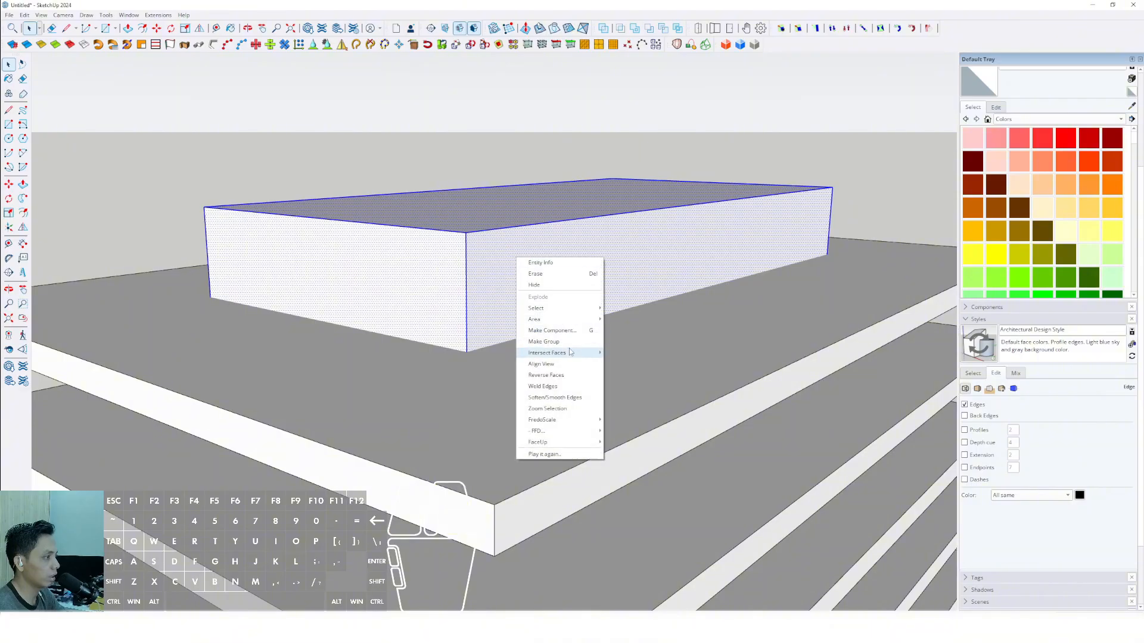
click(547, 330)
click(590, 379)
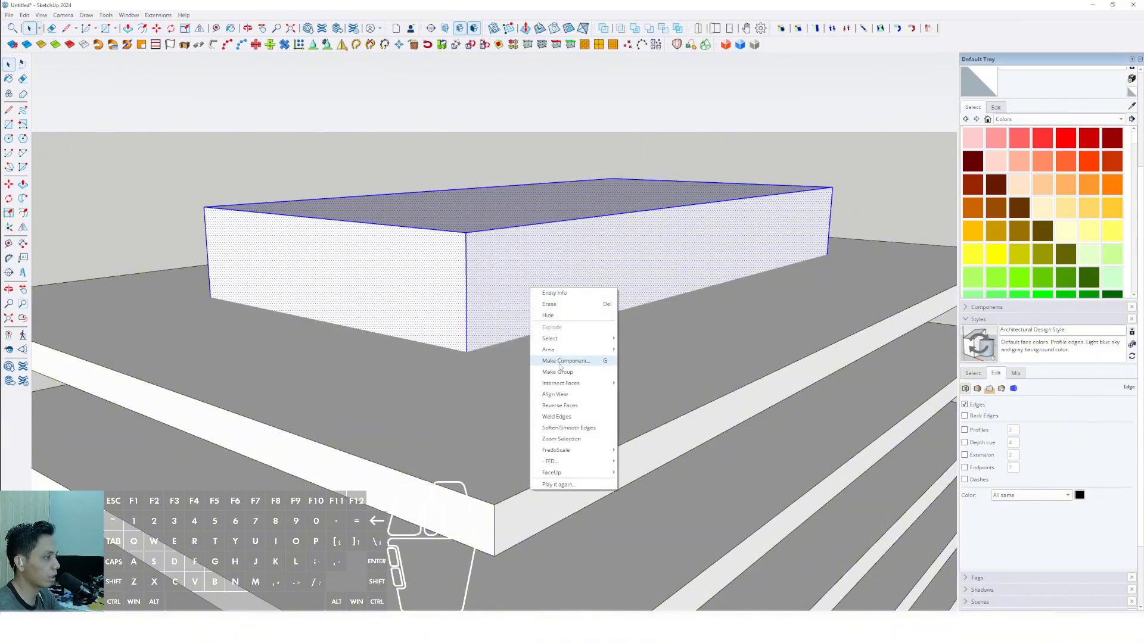
Inspect how the core runs through the stacked slabs from several sides, above and below.
scroll(567, 204, down, 15)
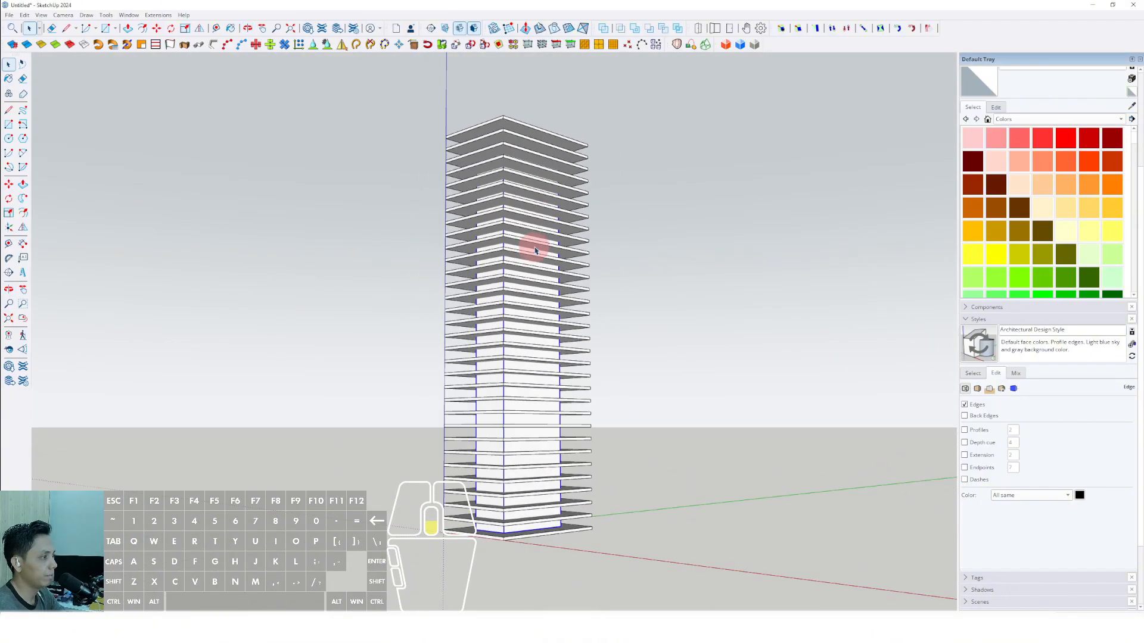
scroll(535, 251, down, 3)
middle_drag(535, 251, 417, 404)
scroll(511, 373, up, 4)
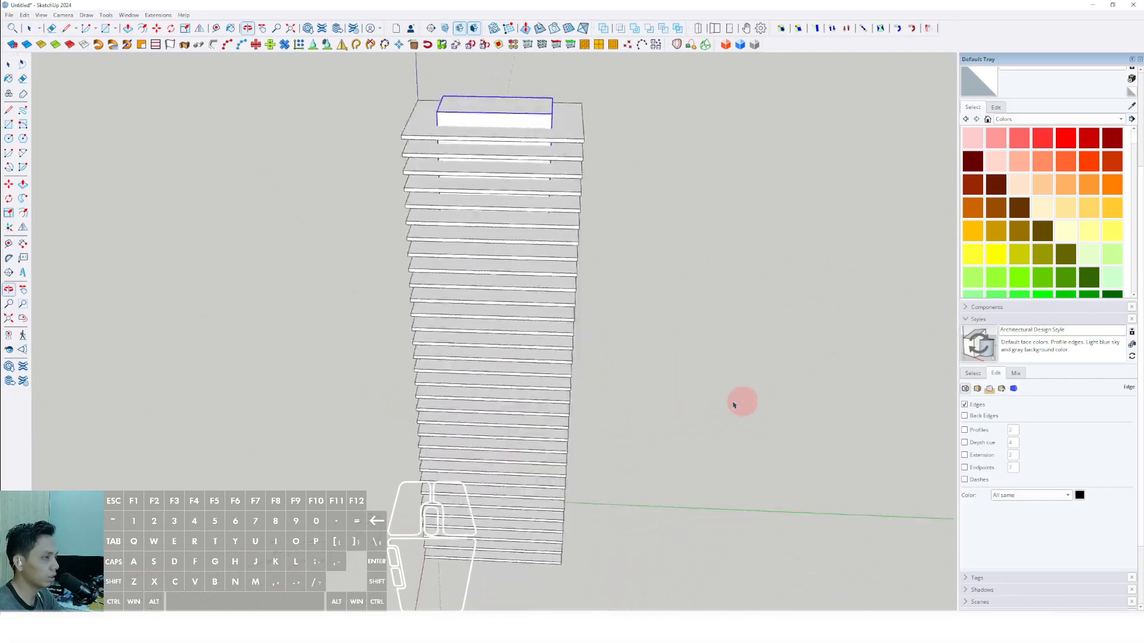
middle_drag(734, 405, 596, 387)
key(space)
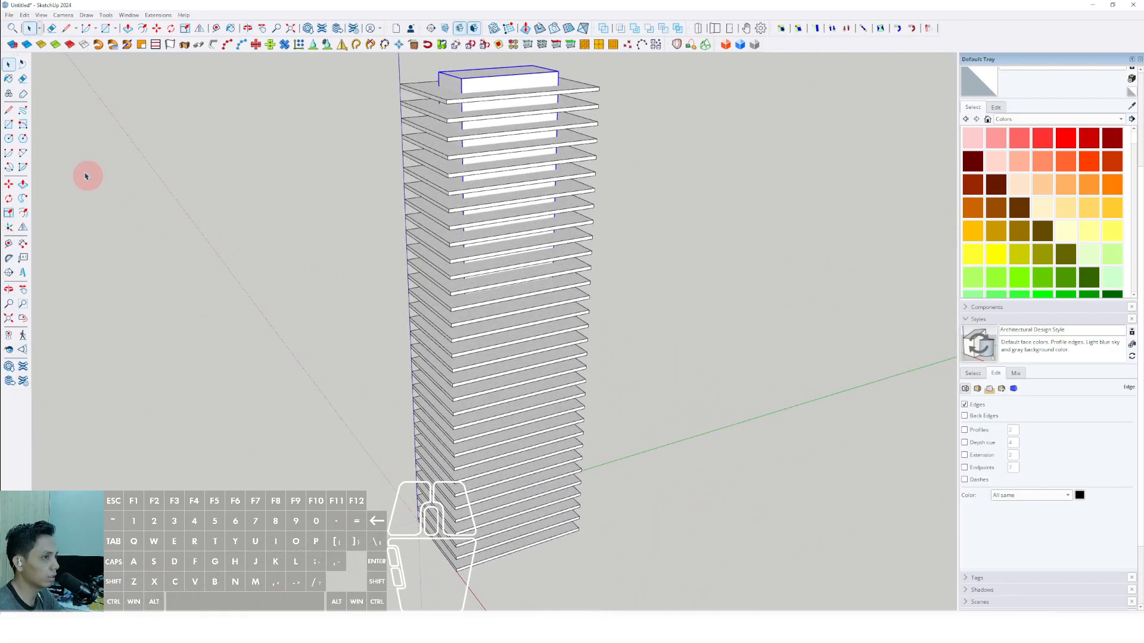
mouse_move(537, 354)
middle_down()
mouse_move(582, 327)
mouse_move(510, 370)
mouse_move(500, 364)
middle_up()
Draw a narrow full-height Rotated Rectangle from the lowest slab's front corner to the top slab's corner, its width along the long edge.
click(23, 138)
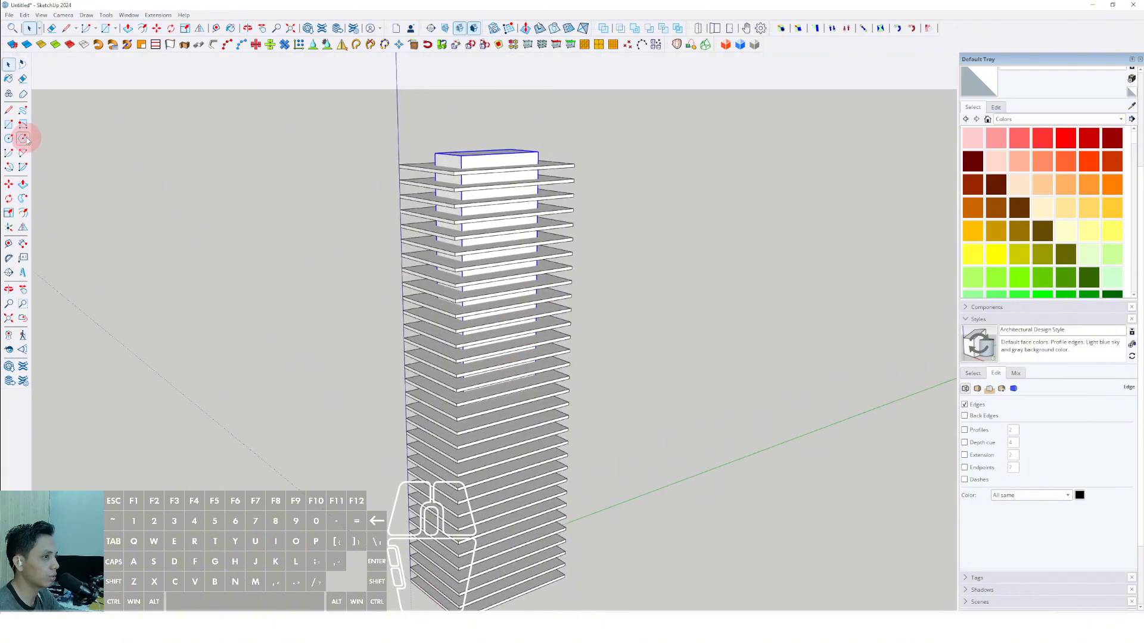
shift+middle_drag(475, 415, 449, 292)
middle_drag(449, 292, 446, 269)
scroll(405, 460, up, 6)
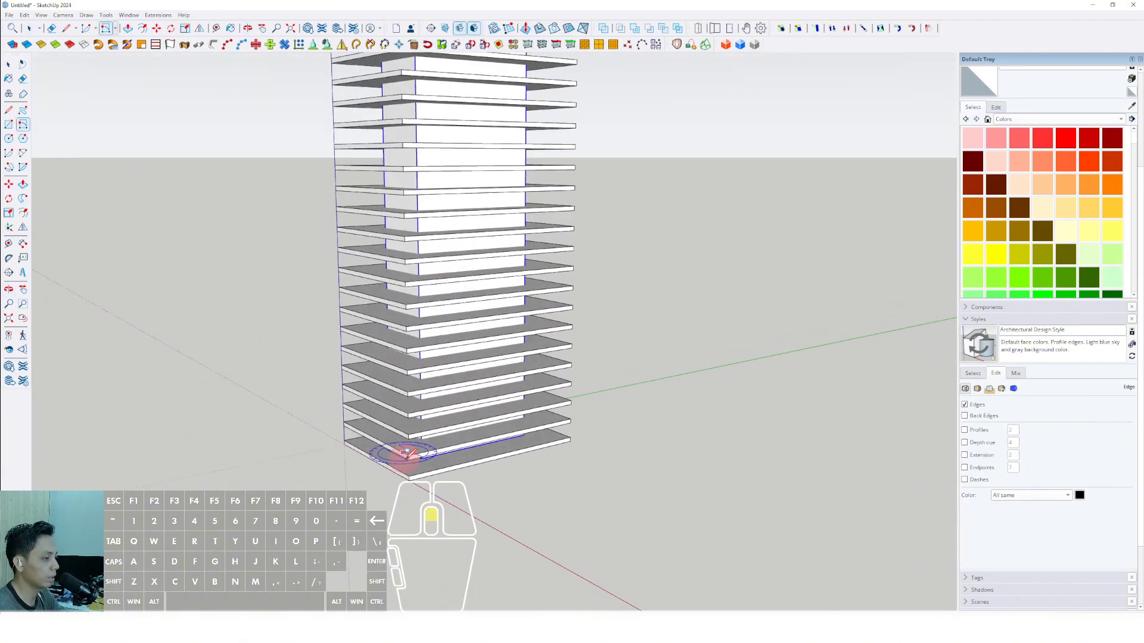
click(411, 487)
scroll(439, 340, down, 5)
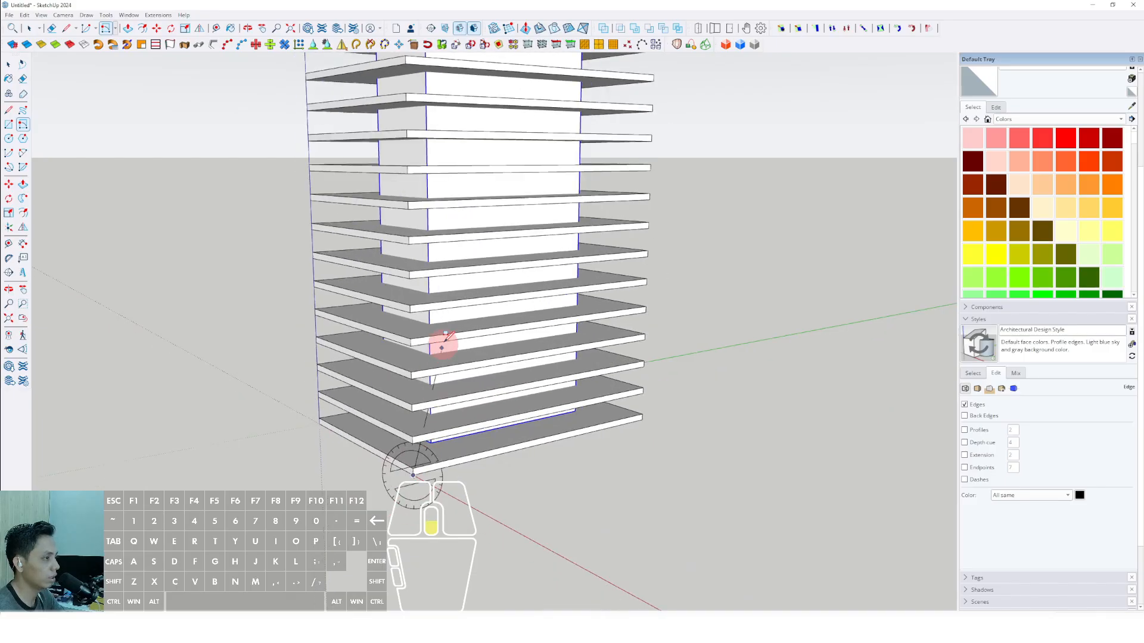
shift+middle_drag(439, 339, 423, 548)
middle_drag(420, 334, 421, 373)
scroll(396, 291, up, 6)
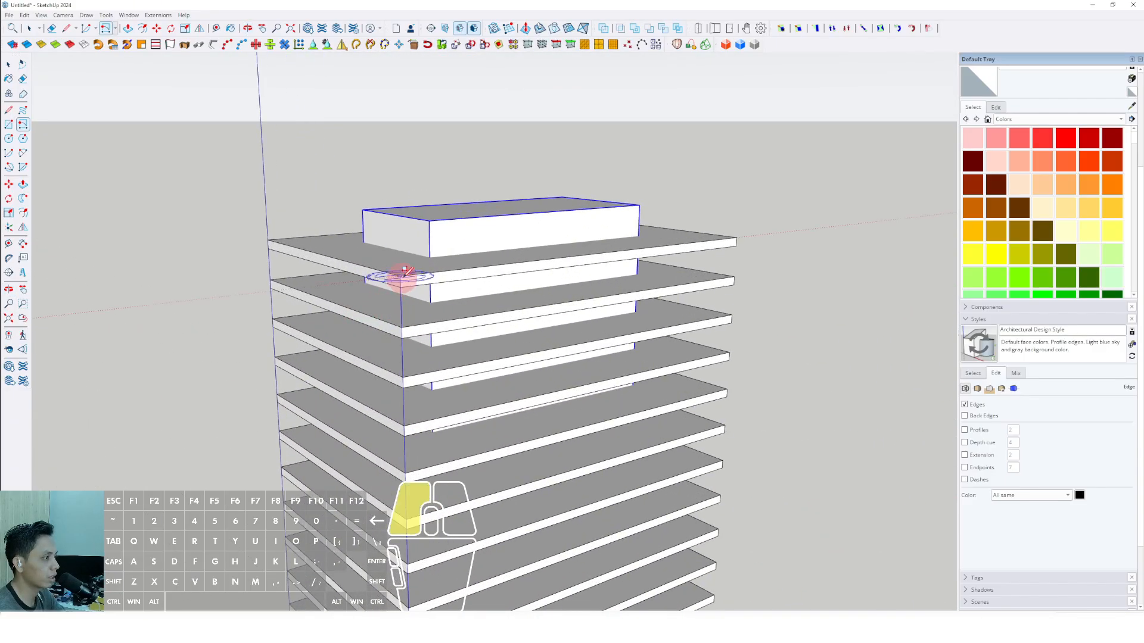
scroll(404, 272, up, 8)
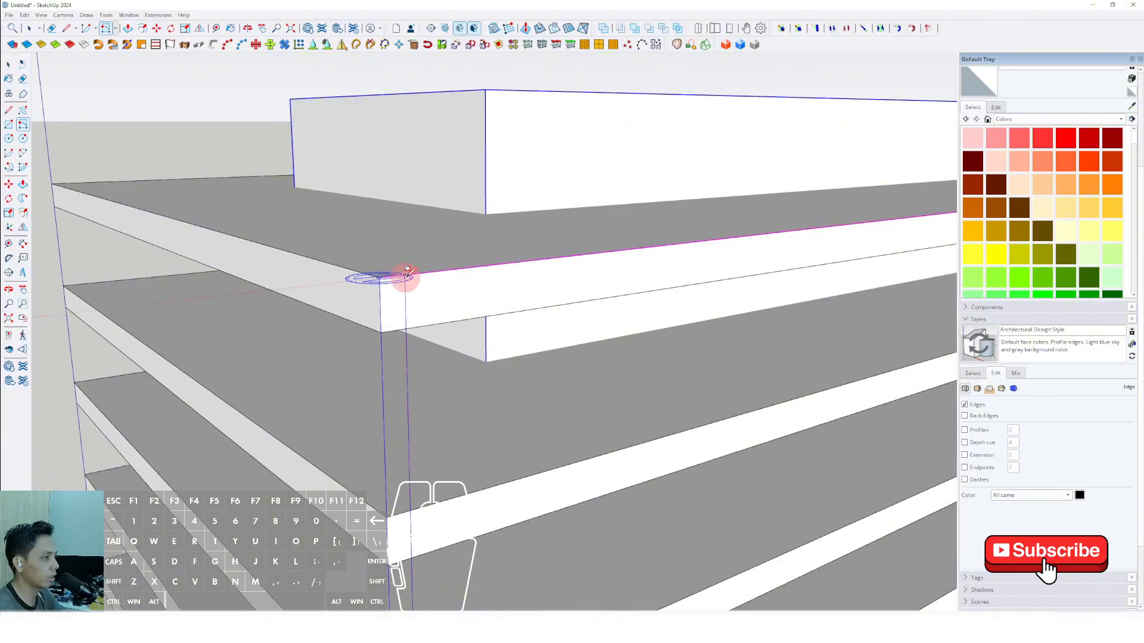
middle_drag(407, 272, 408, 327)
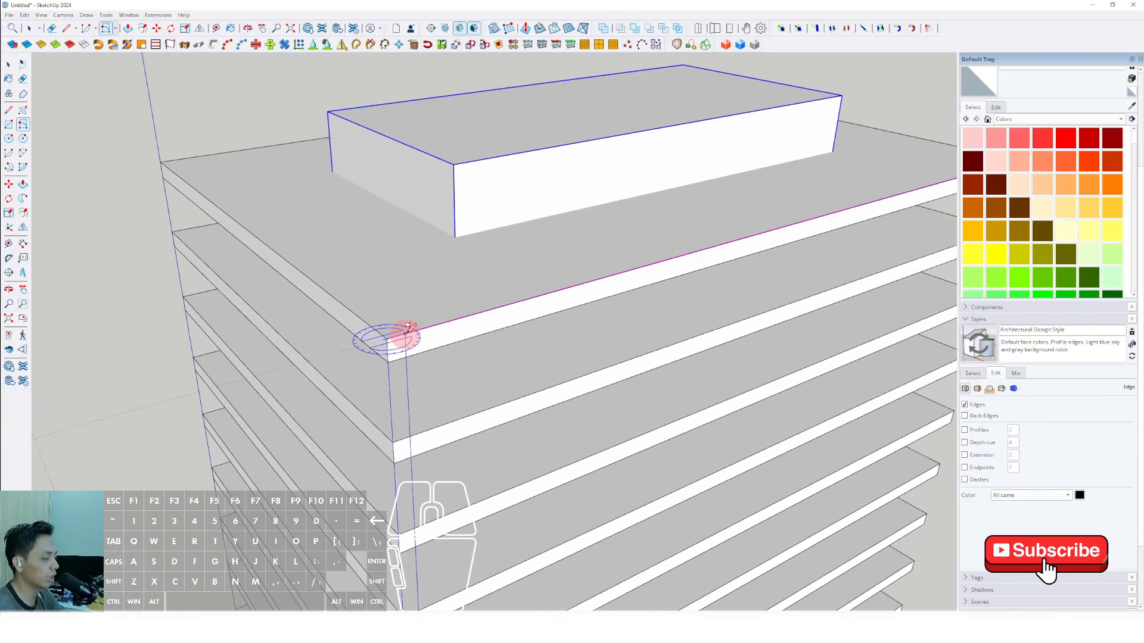
scroll(411, 325, up, 2)
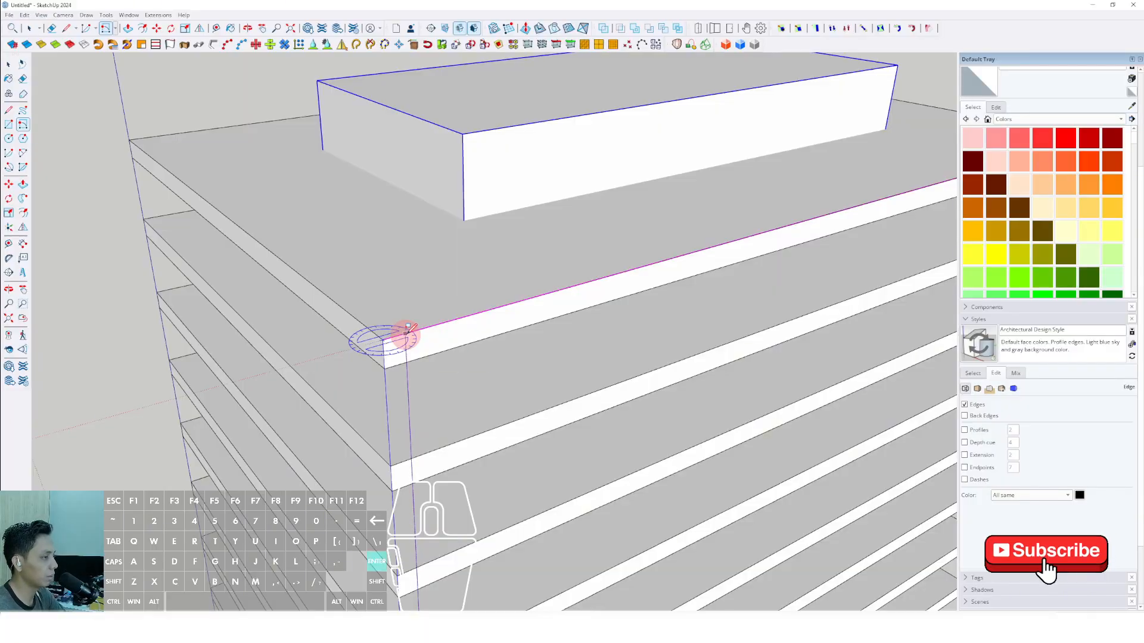
key(space)
scroll(407, 338, up, 5)
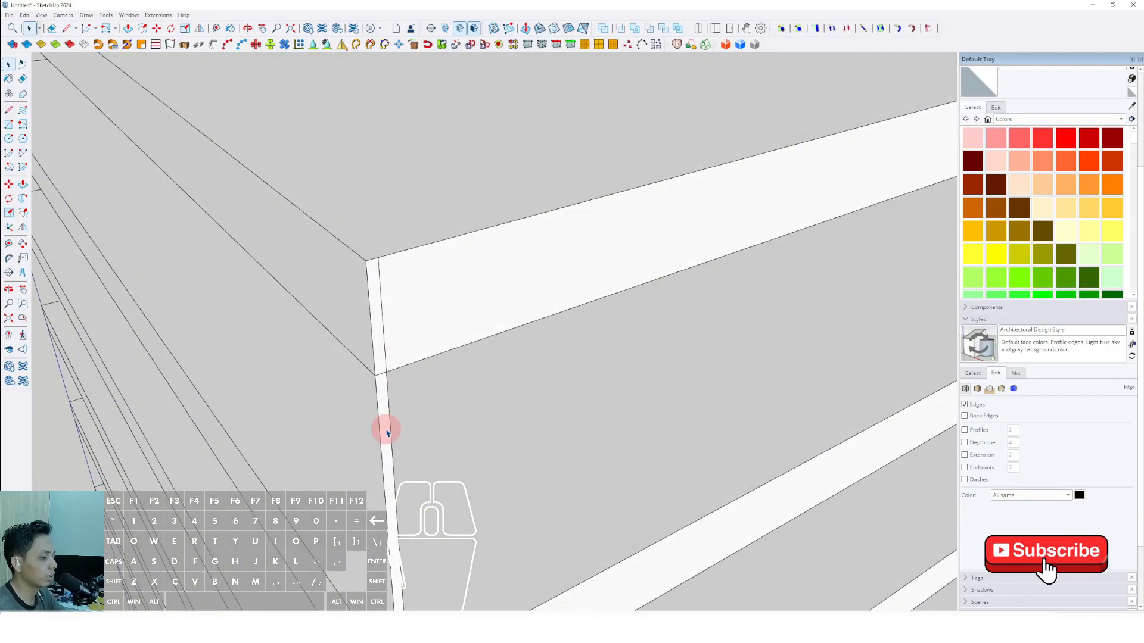
Push/Pull the narrow corner strip outward into a thin full-height bar.
mouse_move(386, 430)
middle_down()
mouse_move(382, 413)
mouse_move(395, 411)
middle_up()
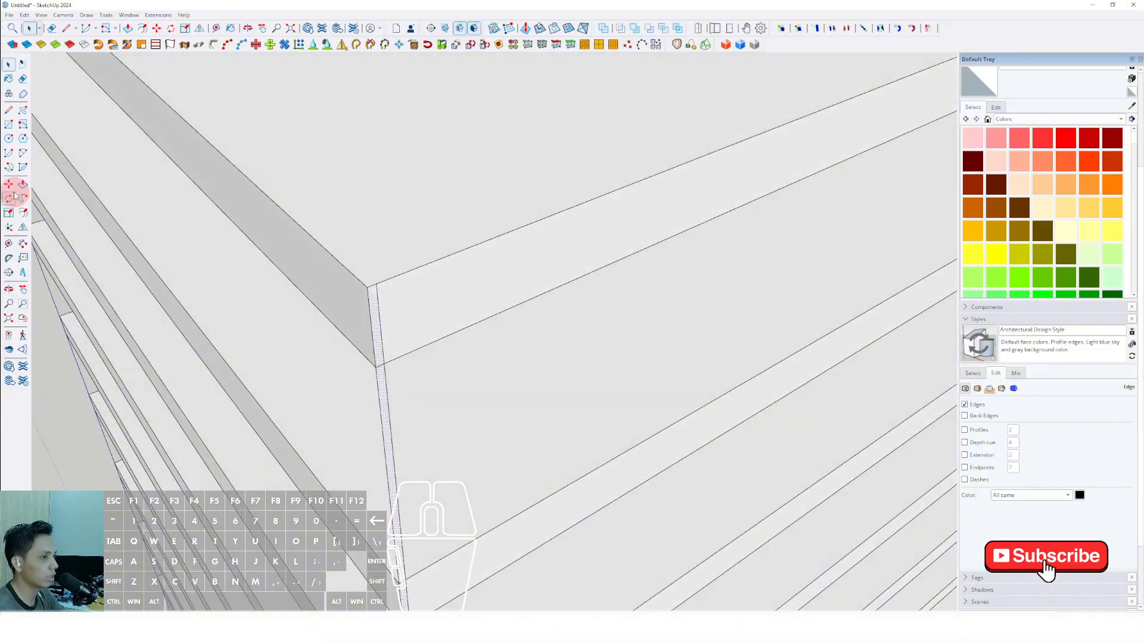
scroll(382, 391, up, 2)
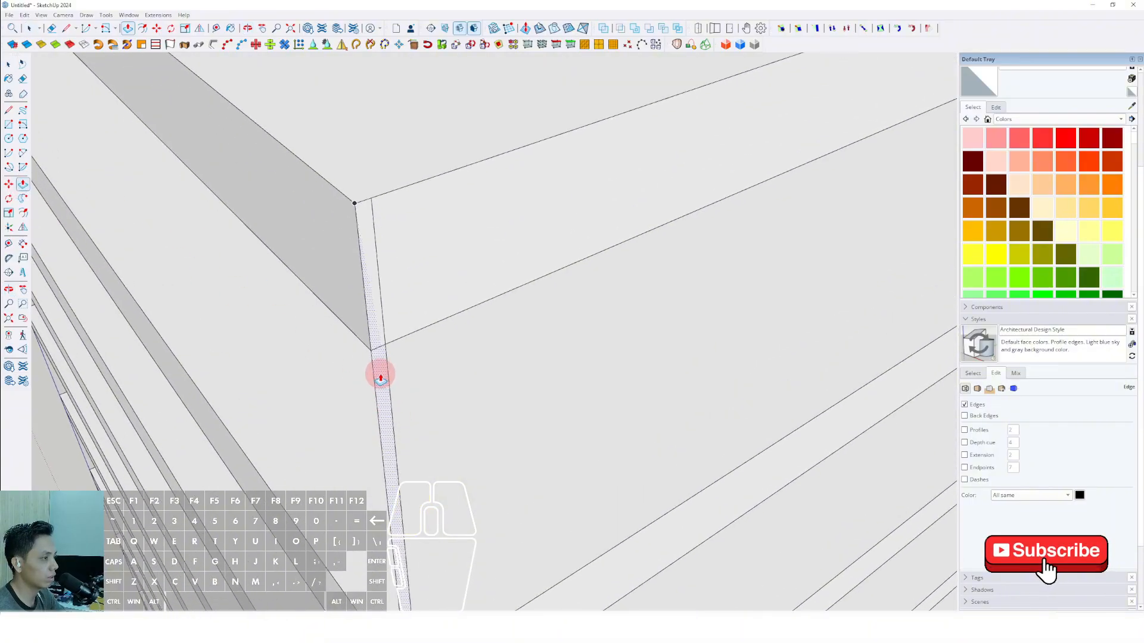
click(380, 376)
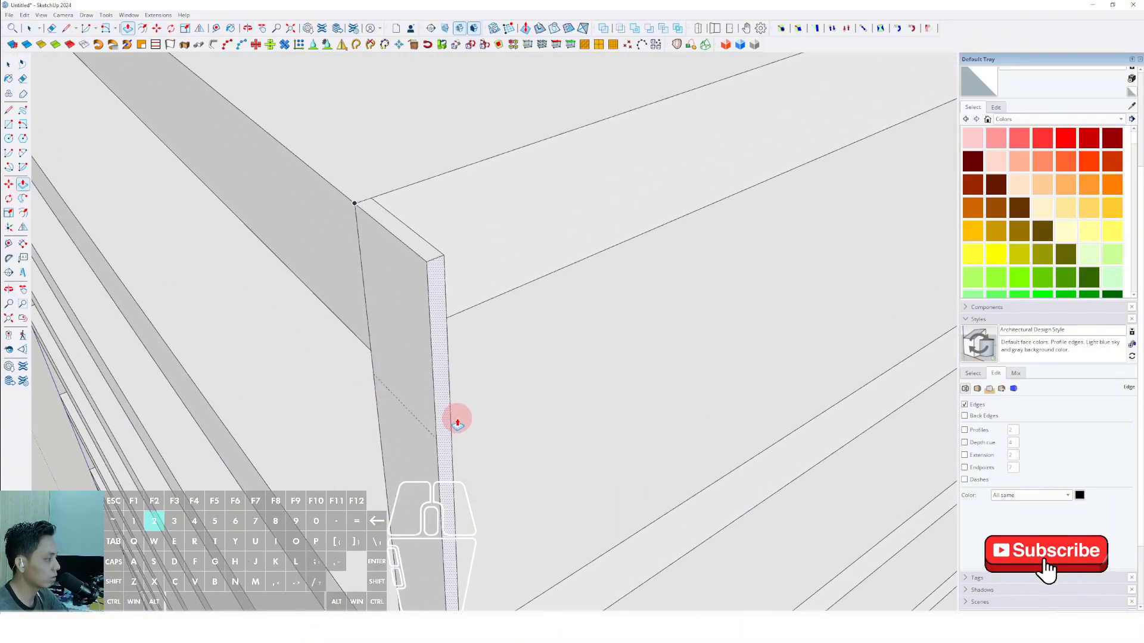
key(Return)
scroll(455, 298, down, 4)
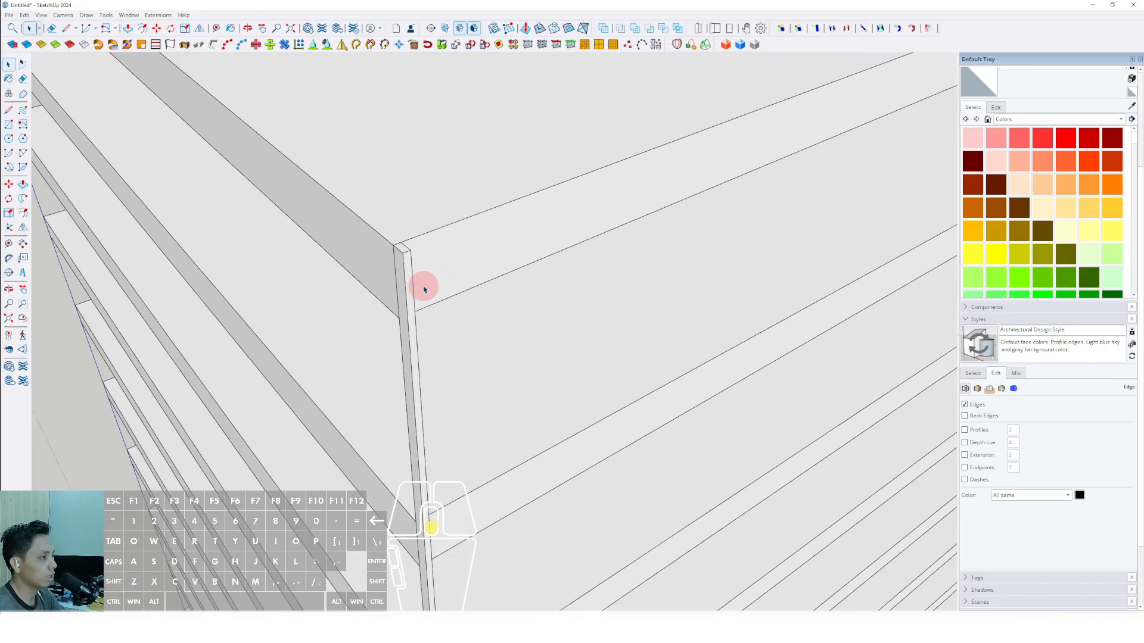
Select the whole corner bar and make it a component with the default settings.
triple_click(426, 273)
right_click(425, 272)
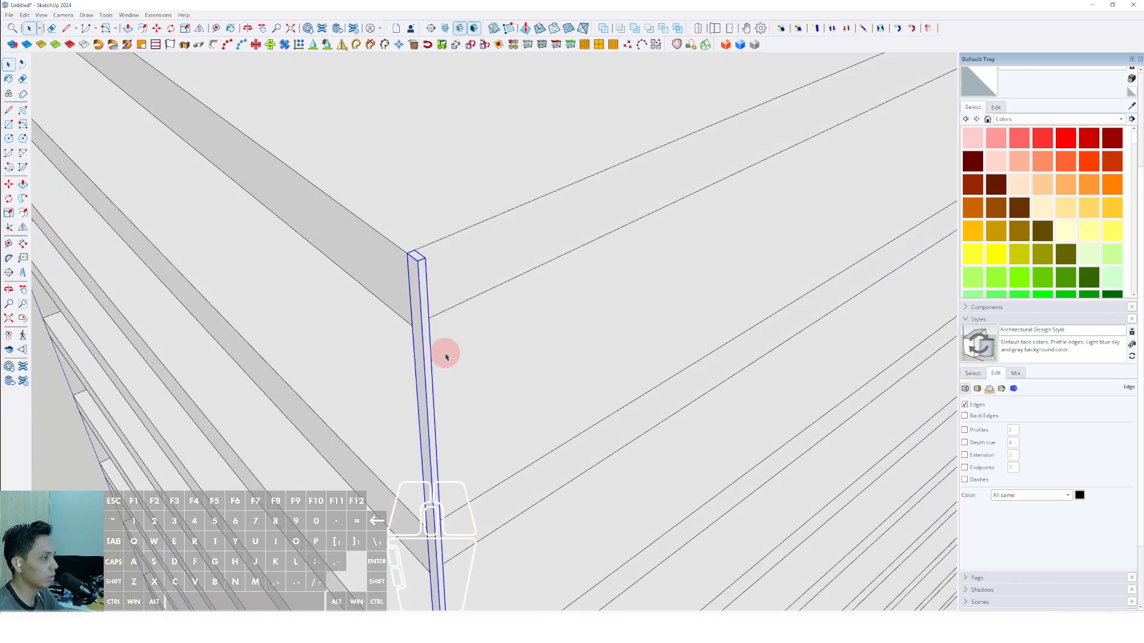
right_click(422, 300)
click(452, 371)
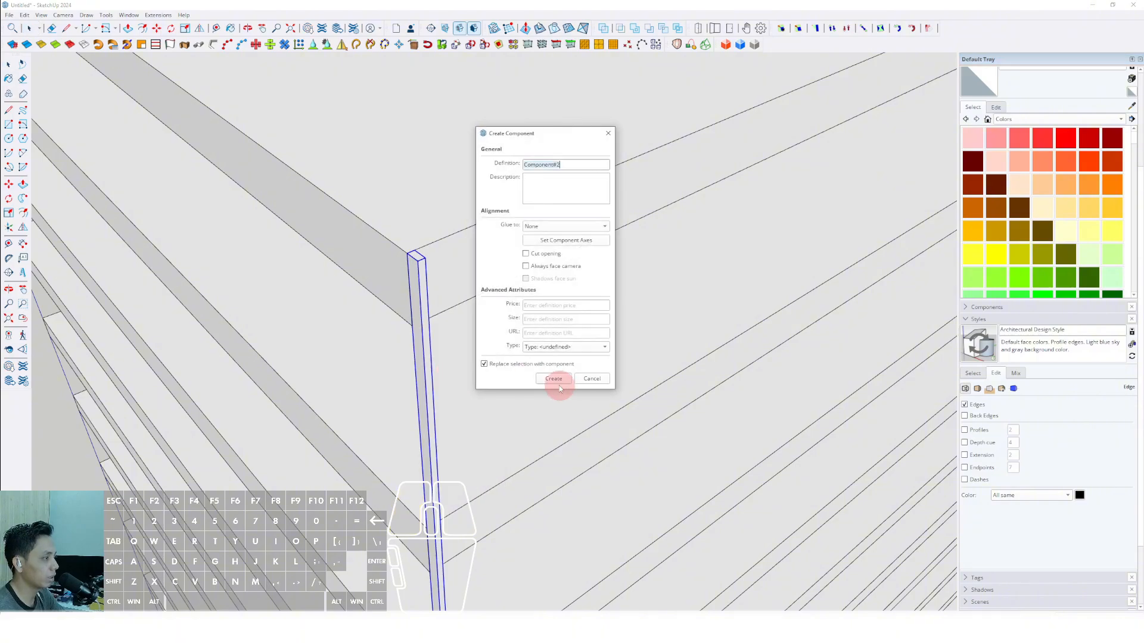
click(555, 383)
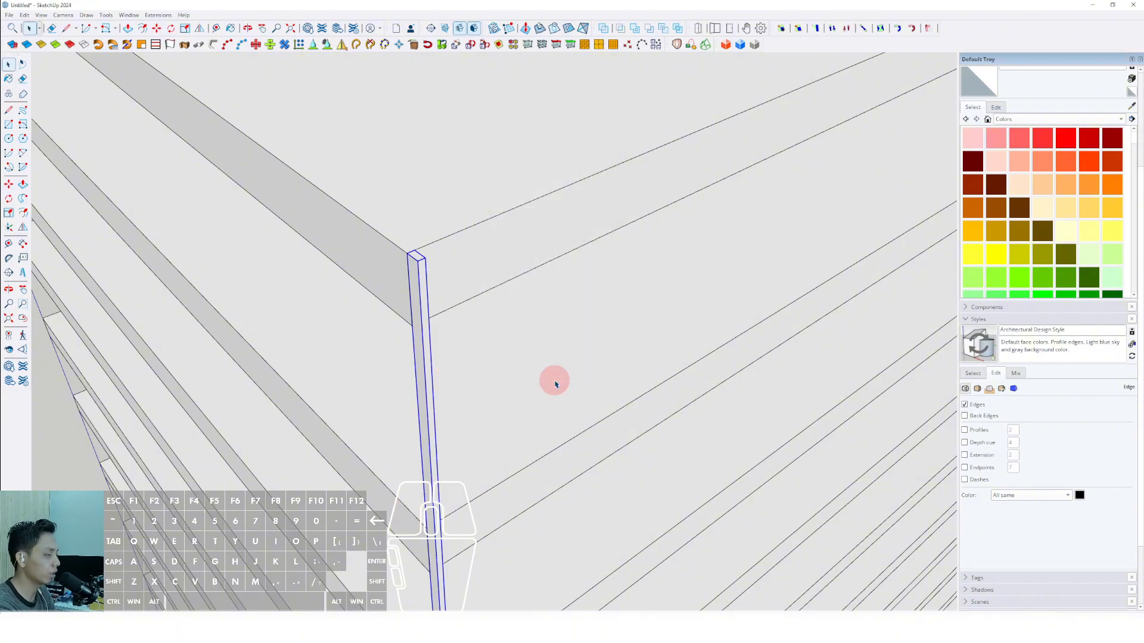
Apply the Aluminum material from the Metal collection to the corner bar component.
middle_drag(554, 383, 581, 244)
click(1116, 122)
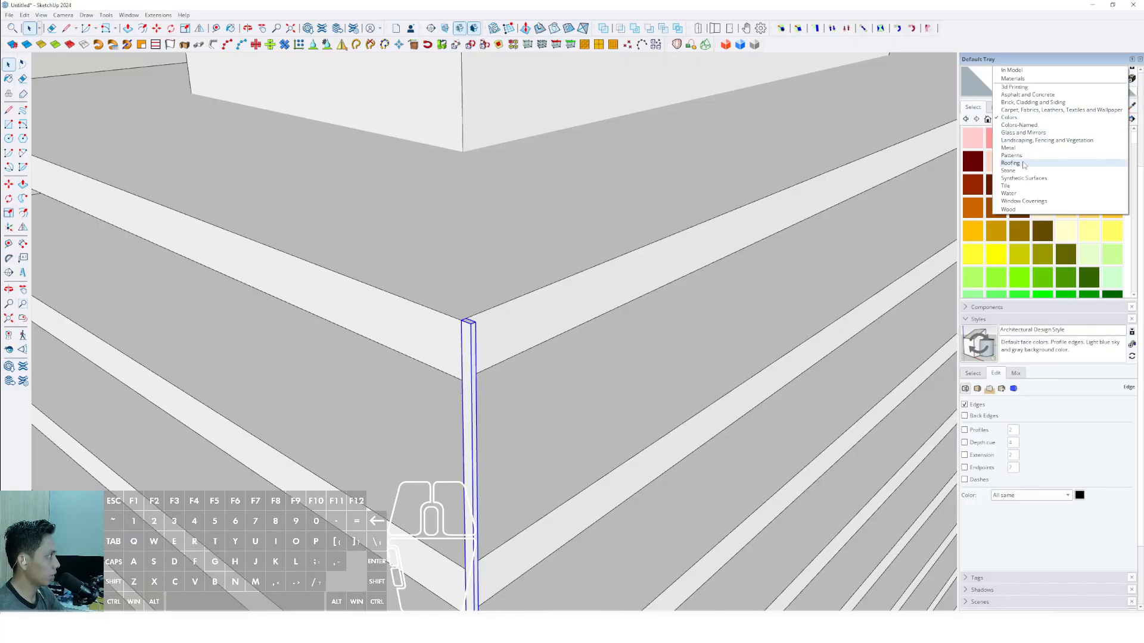
click(1008, 148)
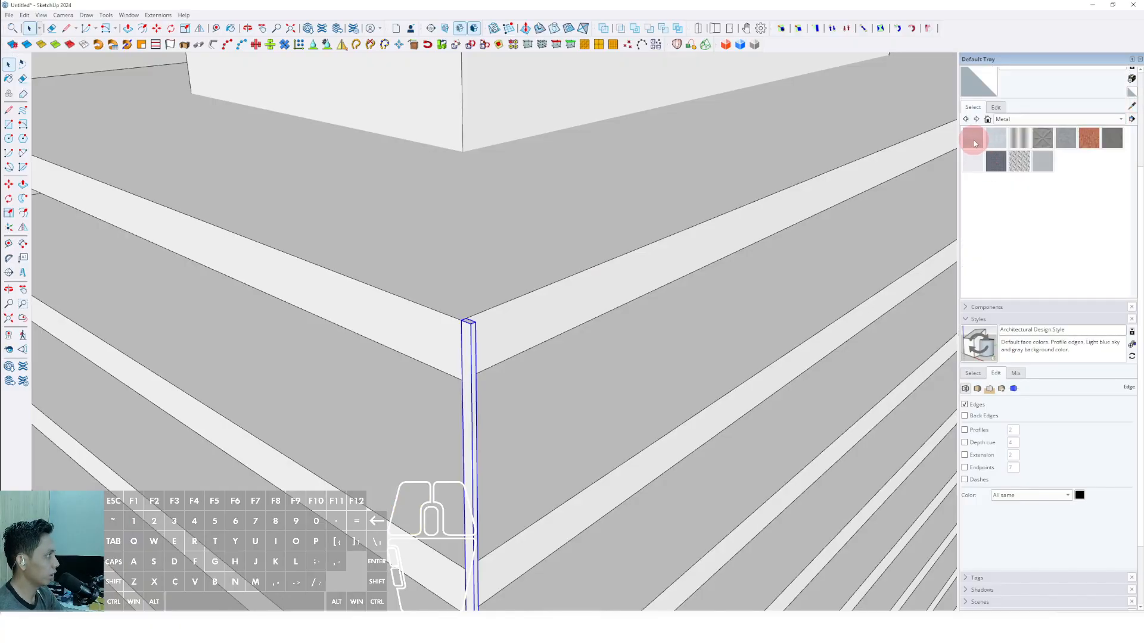
click(975, 143)
middle_drag(567, 266, 464, 332)
right_click(455, 343)
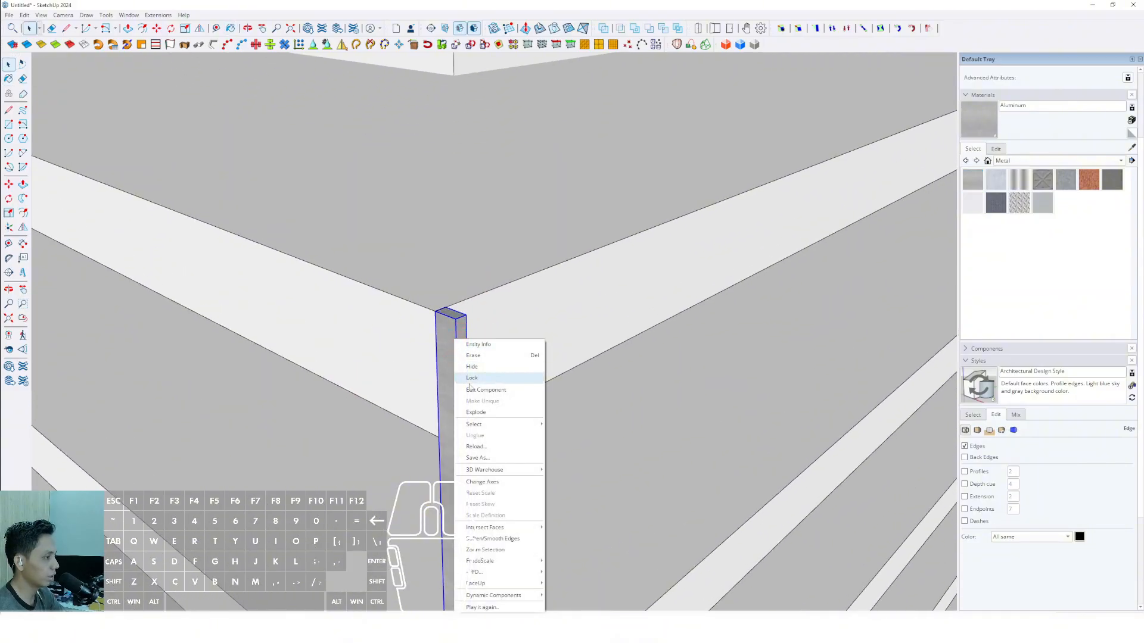
click(444, 334)
scroll(453, 345, down, 5)
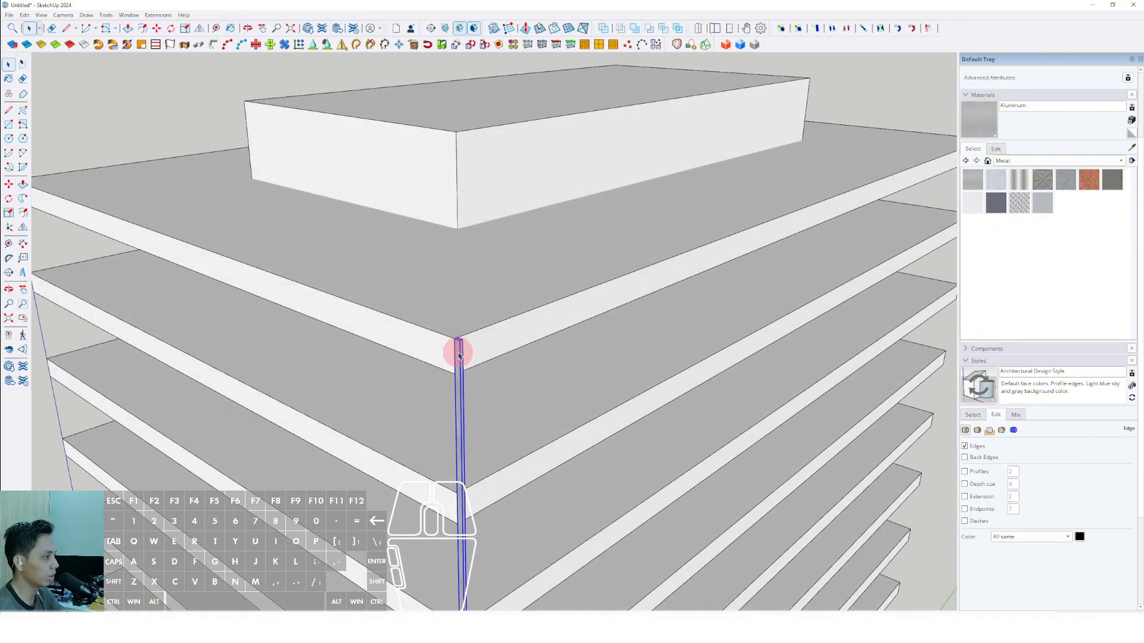
double_click(459, 355)
scroll(453, 352, up, 3)
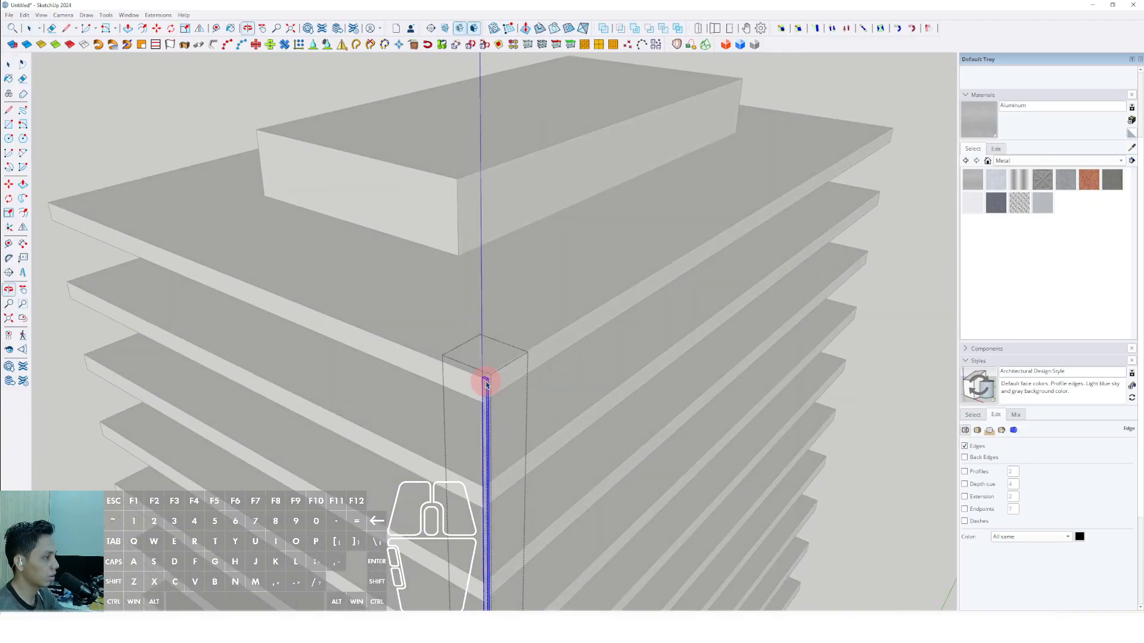
click(887, 175)
Copy the aluminium bar along the top slab's long edge to the far corner and fill the span with evenly spaced copies.
middle_drag(577, 370, 382, 373)
scroll(244, 362, up, 1)
scroll(240, 357, up, 4)
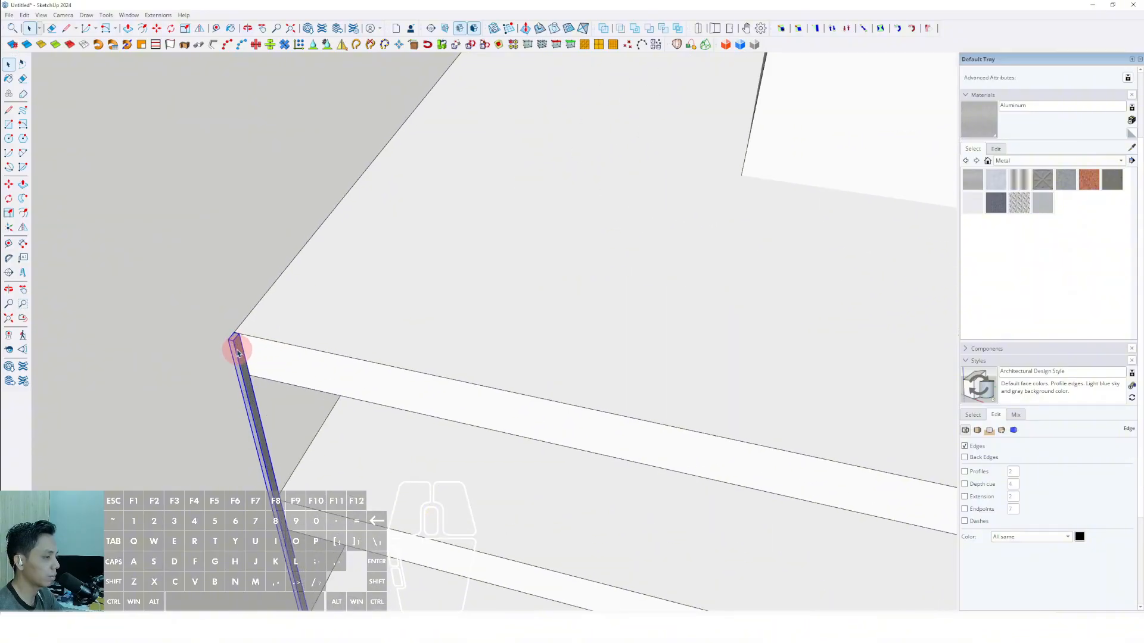
scroll(295, 366, up, 1)
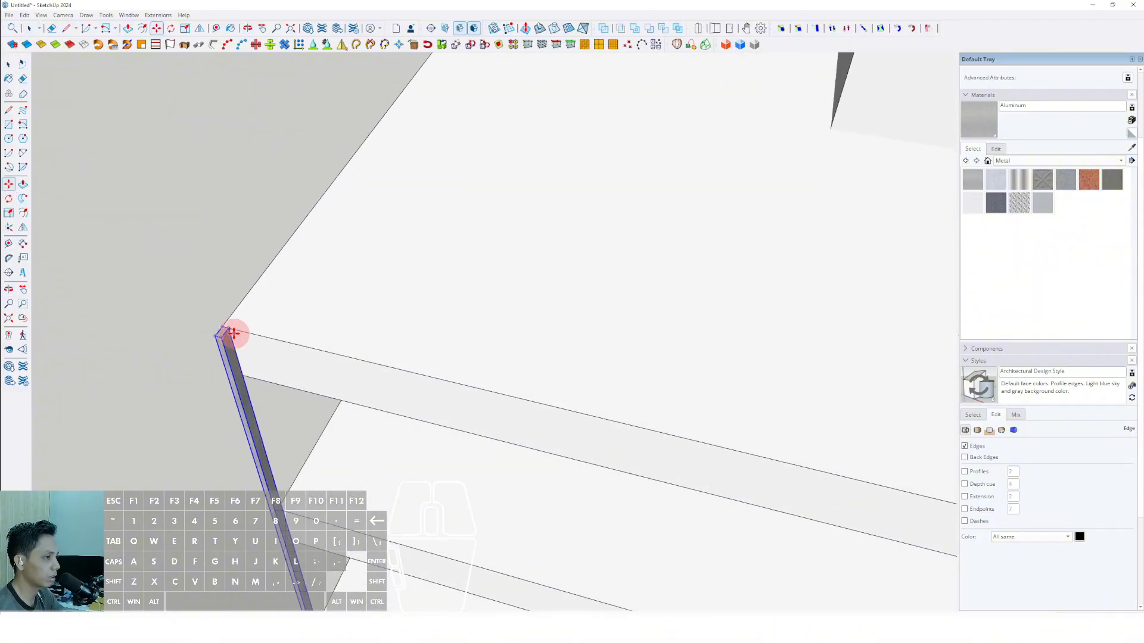
scroll(228, 328, up, 1)
shift+scroll(310, 347, down, 9)
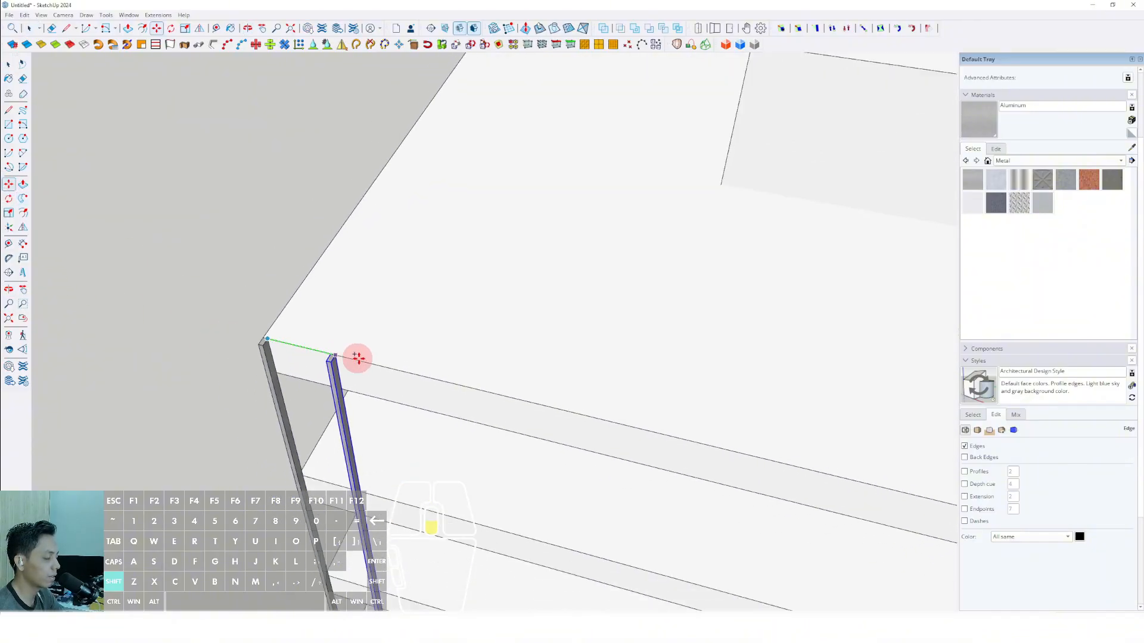
shift+middle_drag(761, 490, 128, 283)
scroll(417, 316, up, 2)
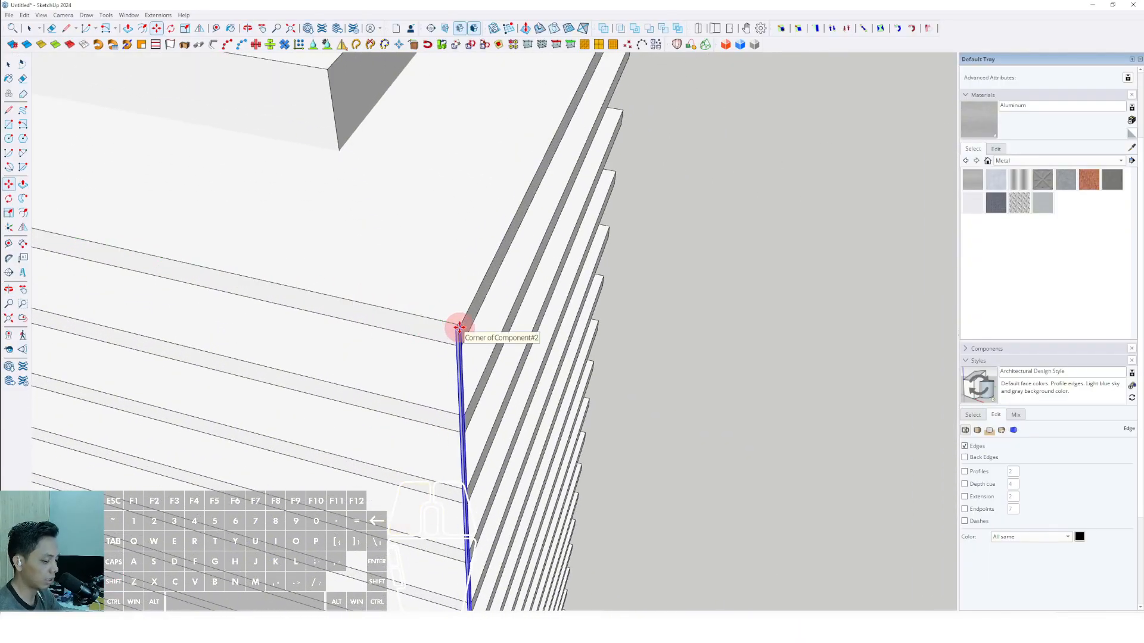
key(Return)
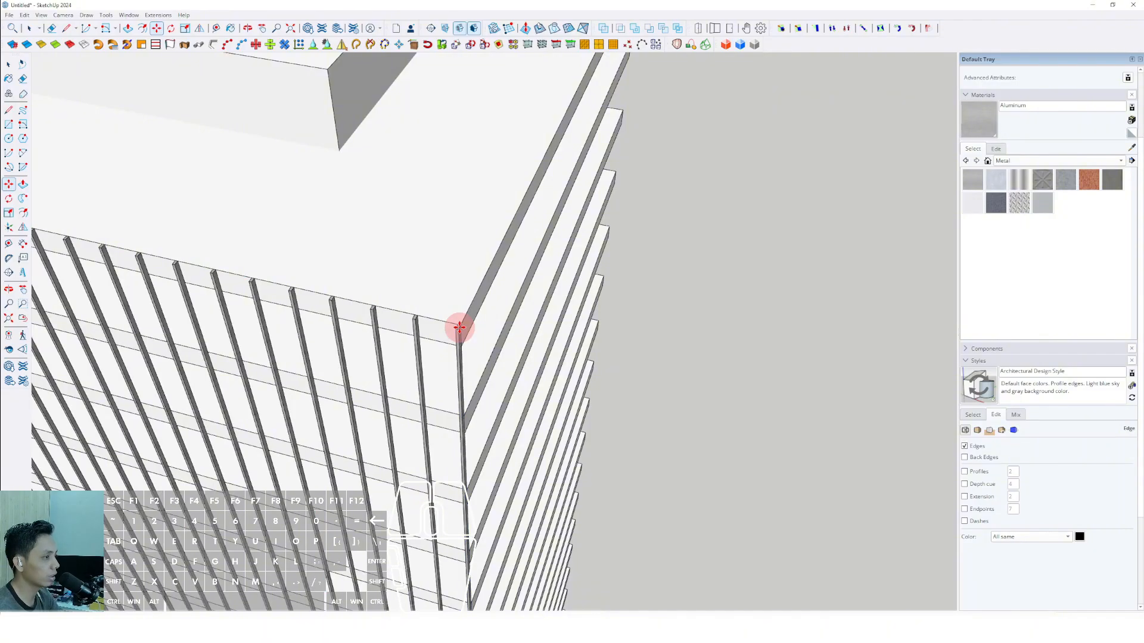
Dimension the spacing between the last two bars at the far corner of the long side.
scroll(459, 330, down, 5)
middle_drag(462, 316, 307, 379)
scroll(454, 235, up, 10)
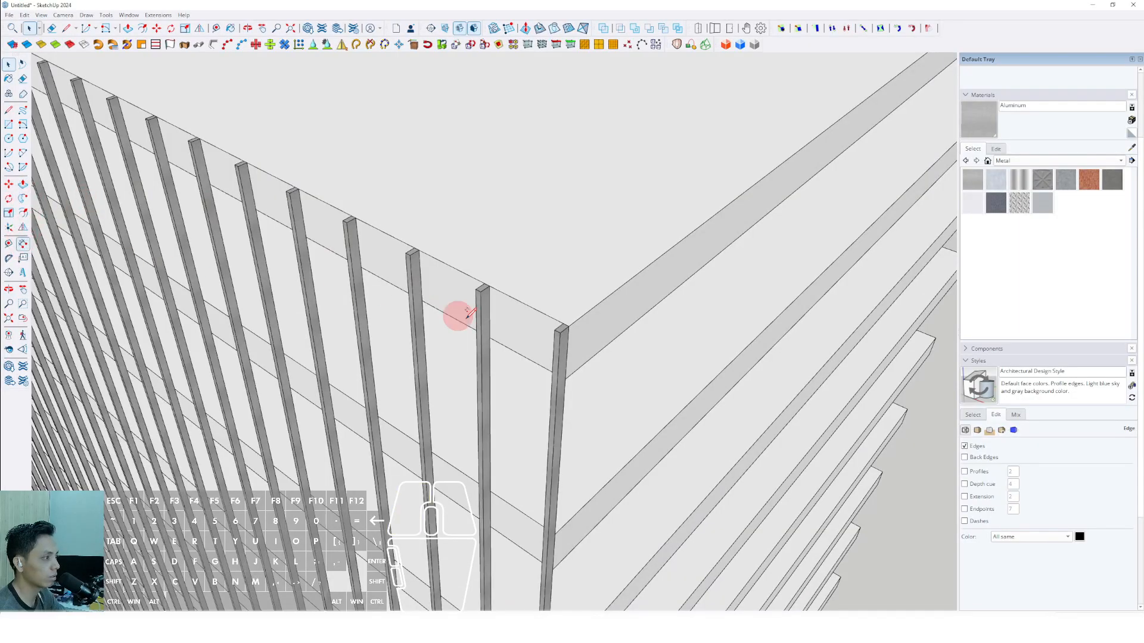
scroll(469, 314, up, 5)
click(478, 301)
scroll(292, 198, up, 3)
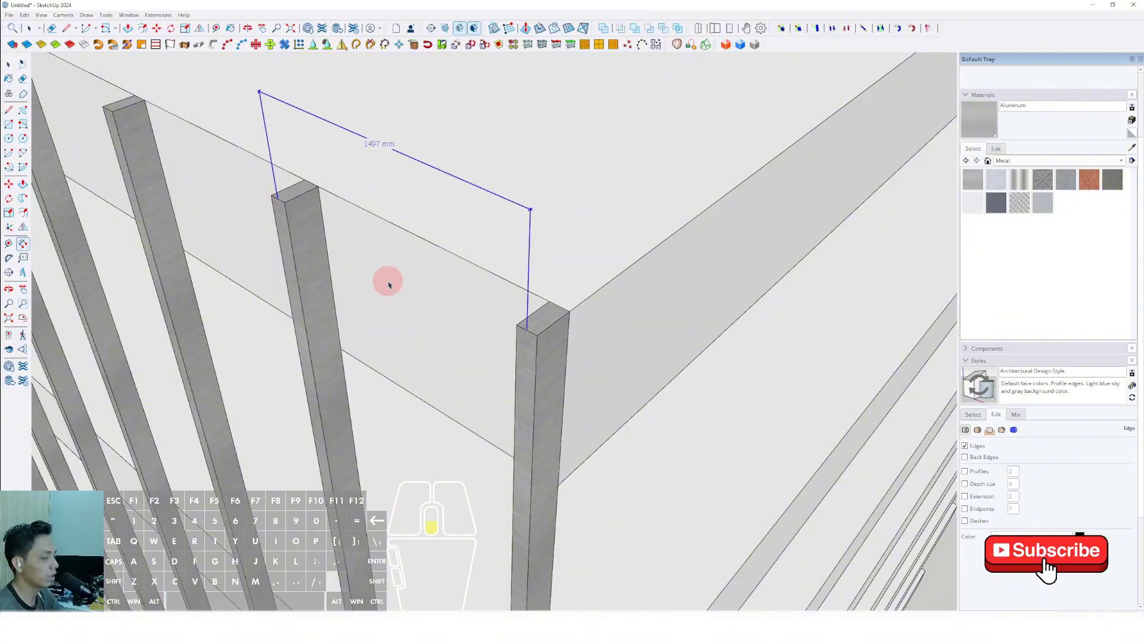
scroll(384, 284, down, 4)
key(space)
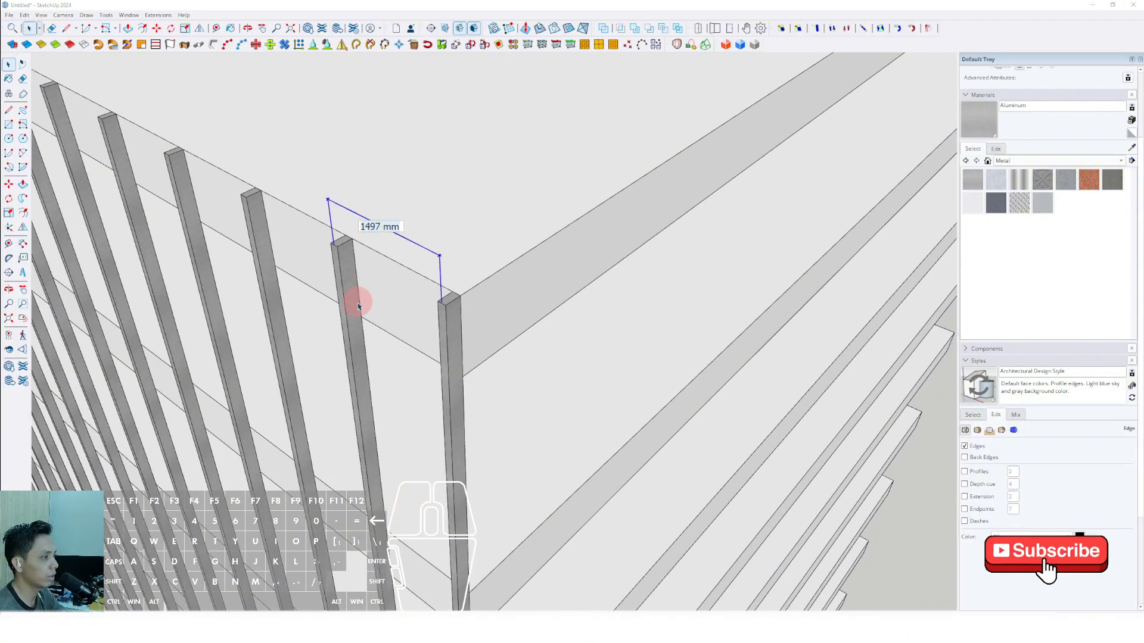
Open one bar component and inspect the matching bars along the full height of the long facade.
middle_drag(357, 306, 534, 318)
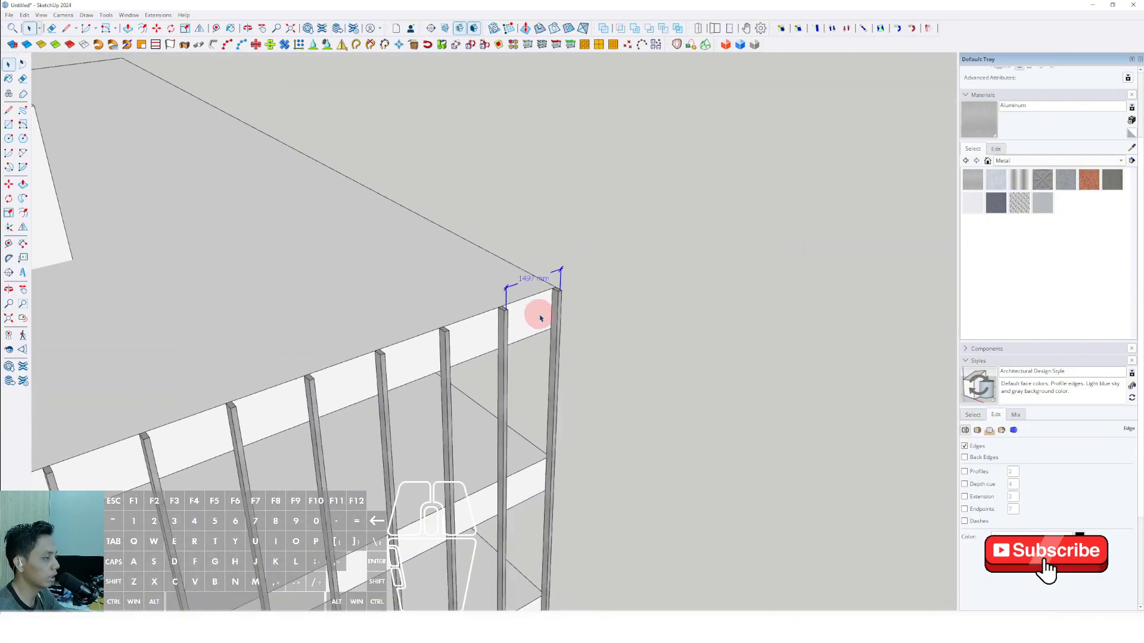
scroll(539, 315, down, 10)
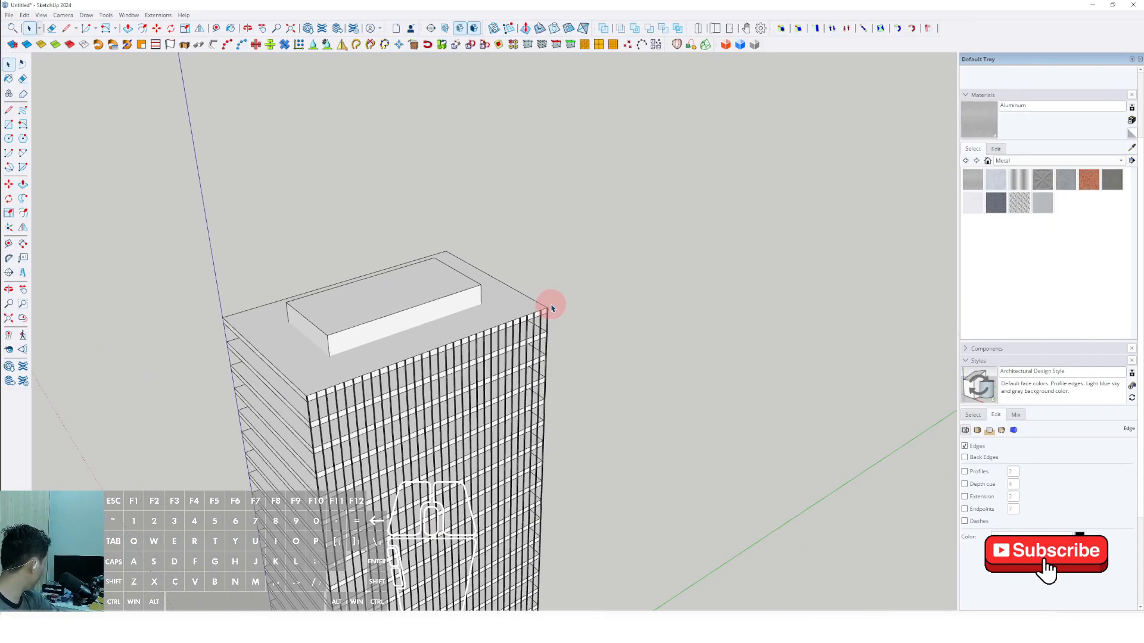
scroll(454, 352, up, 5)
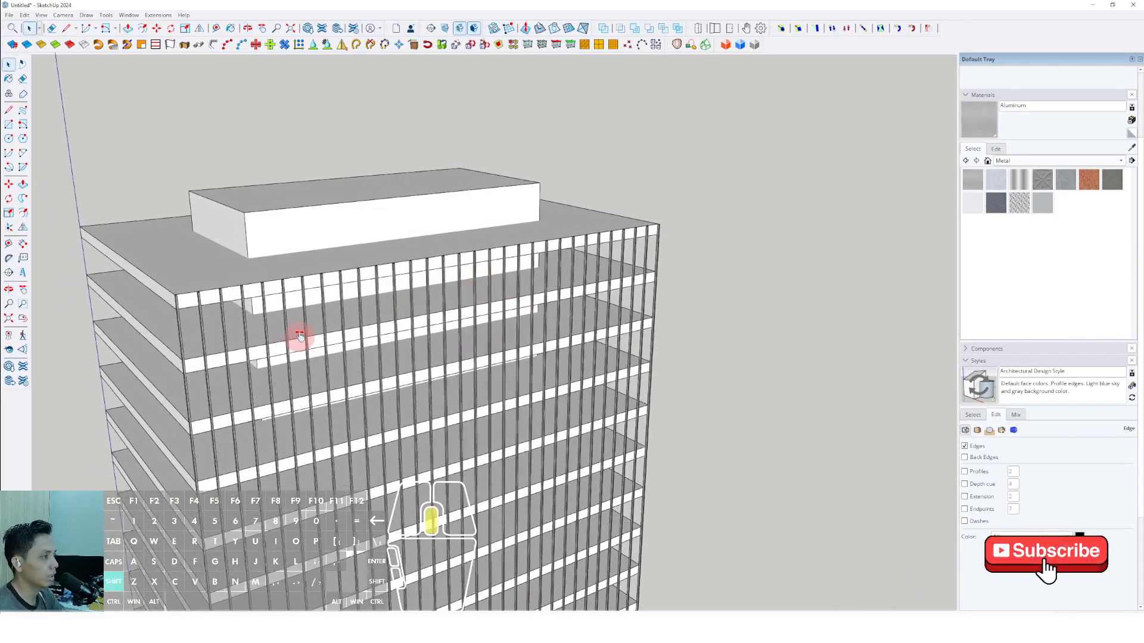
scroll(466, 291, up, 5)
click(464, 315)
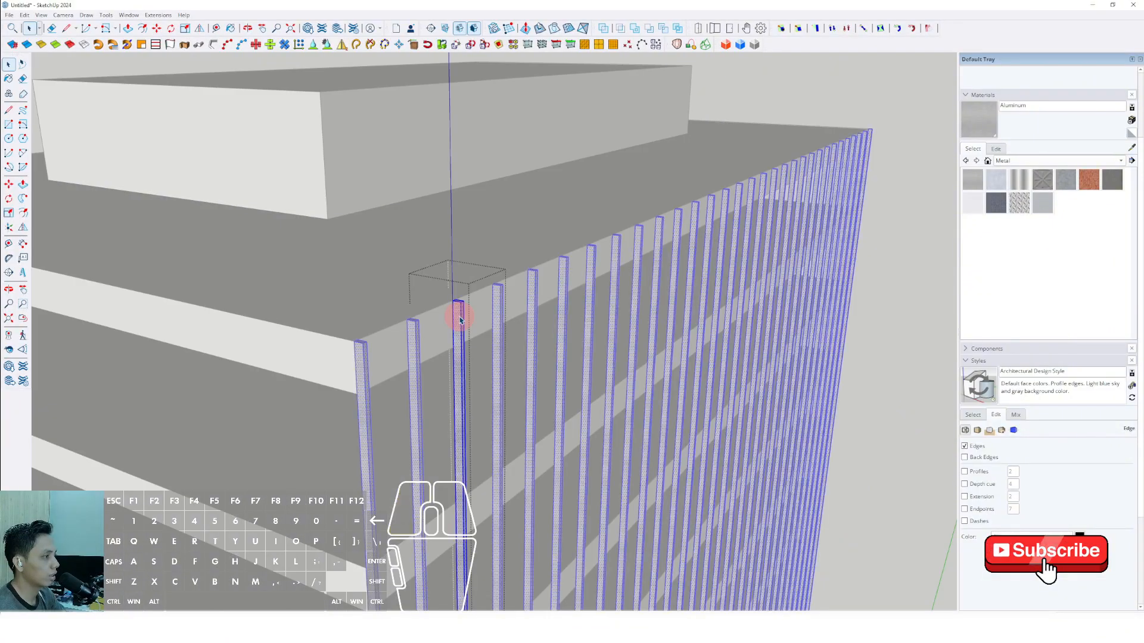
scroll(467, 323, down, 5)
middle_drag(467, 327, 476, 98)
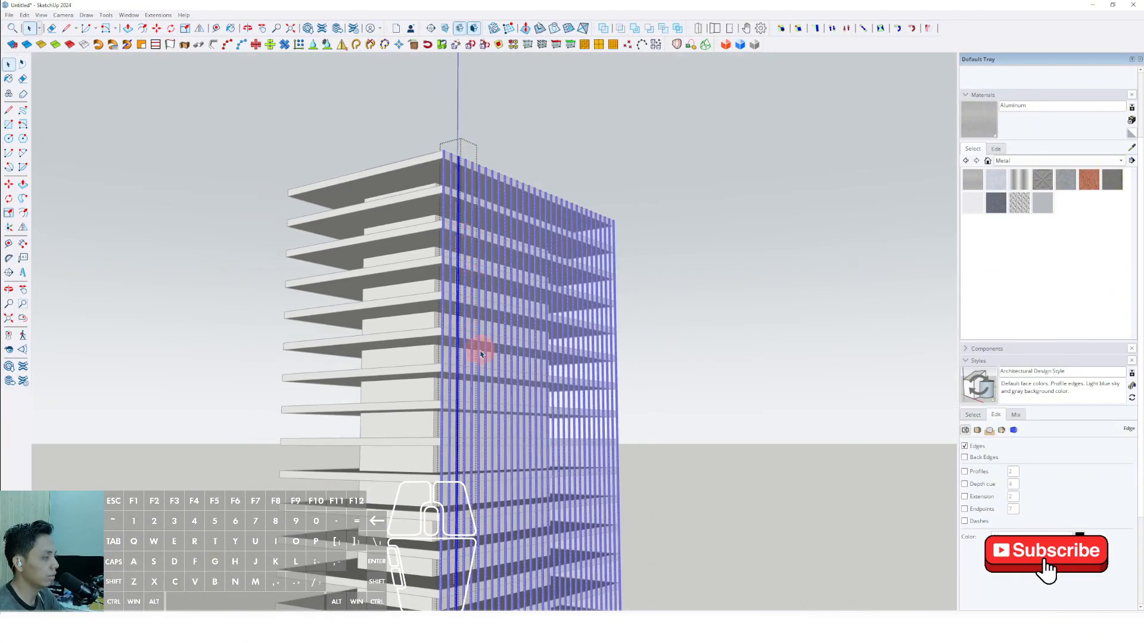
shift+middle_drag(480, 350, 956, 428)
click(627, 340)
Select all the vertical bars on the long facade and make them a group.
middle_drag(414, 300, 495, 263)
scroll(483, 211, up, 8)
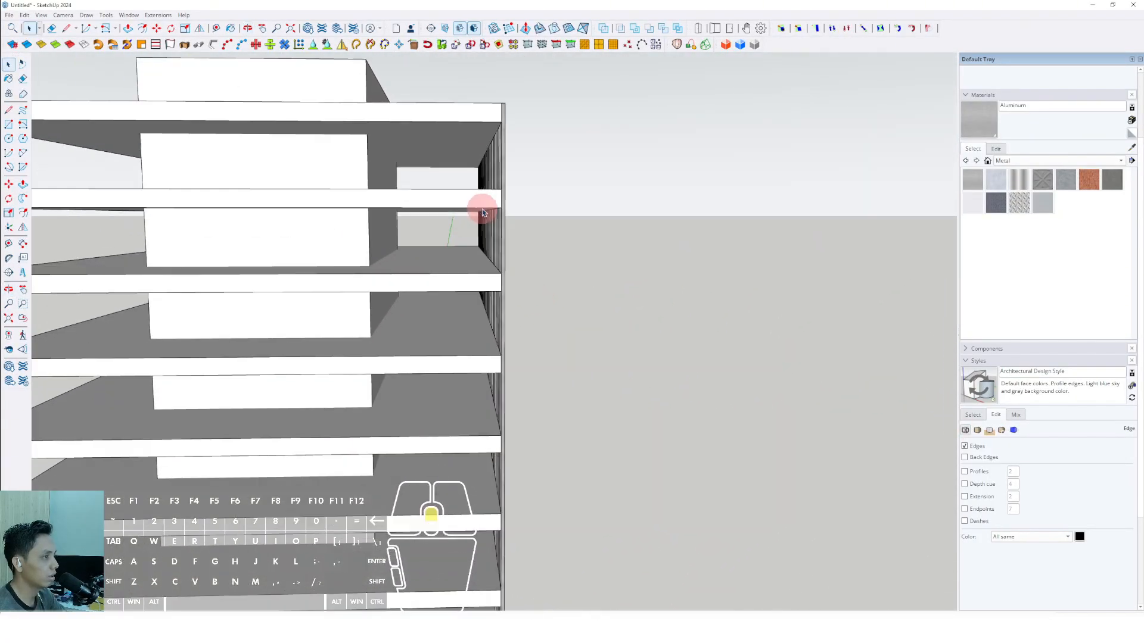
shift+middle_drag(482, 209, 395, 241)
scroll(405, 239, up, 4)
right_click(411, 238)
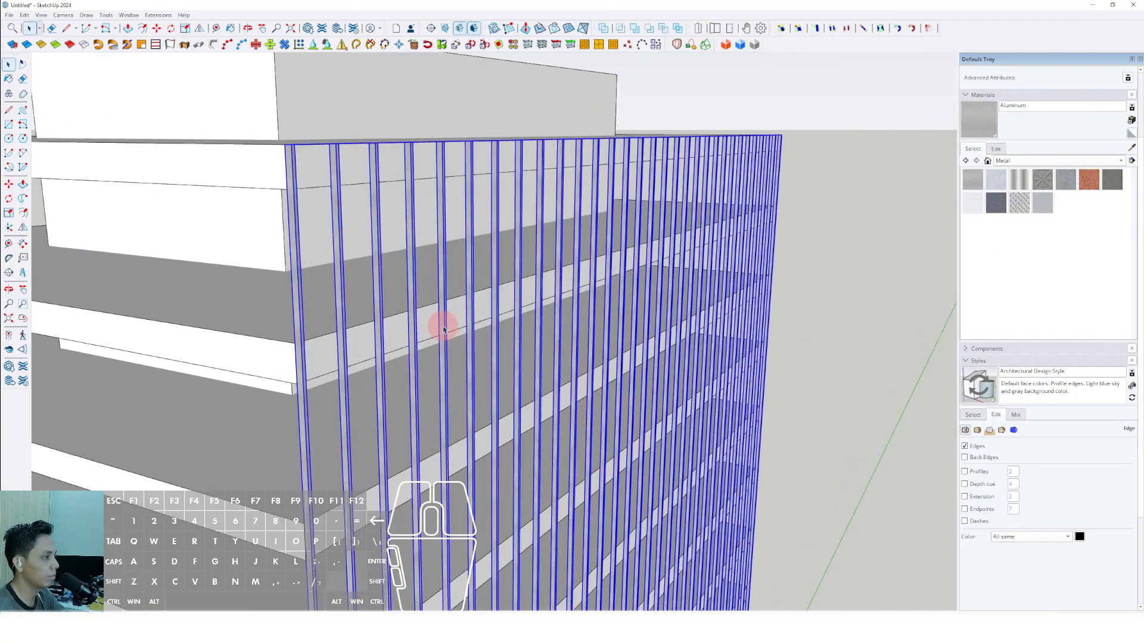
Copy the grouped bars along the long facade's direction so the copy extends past the building's corner.
scroll(443, 329, down, 6)
middle_drag(459, 291, 388, 367)
scroll(464, 333, up, 2)
shift+middle_drag(481, 323, 599, 335)
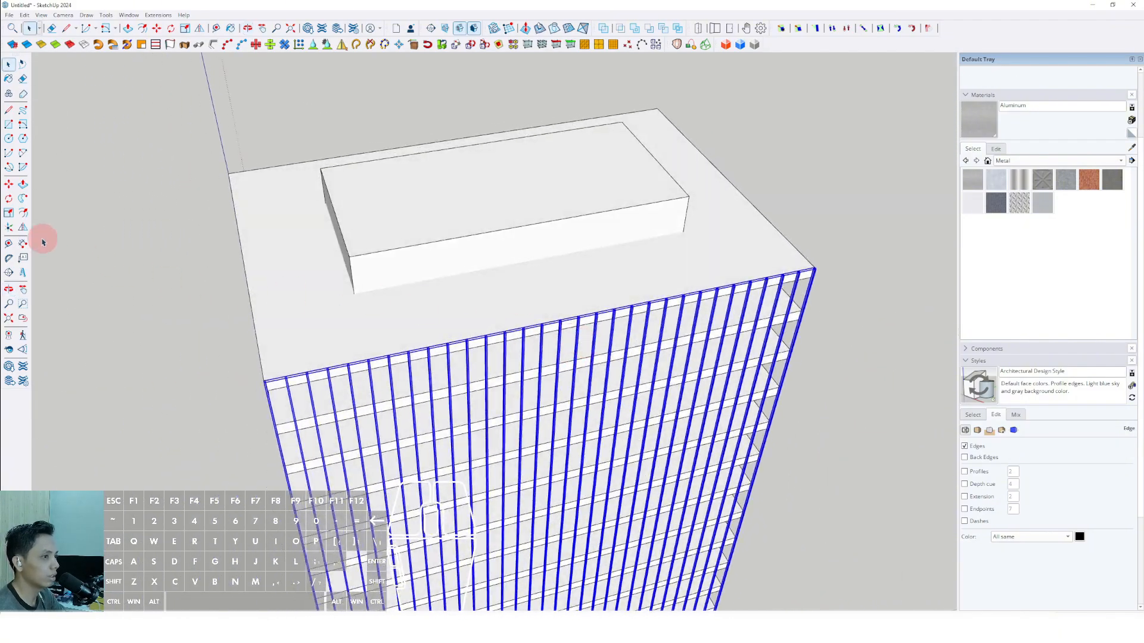
scroll(549, 290, down, 2)
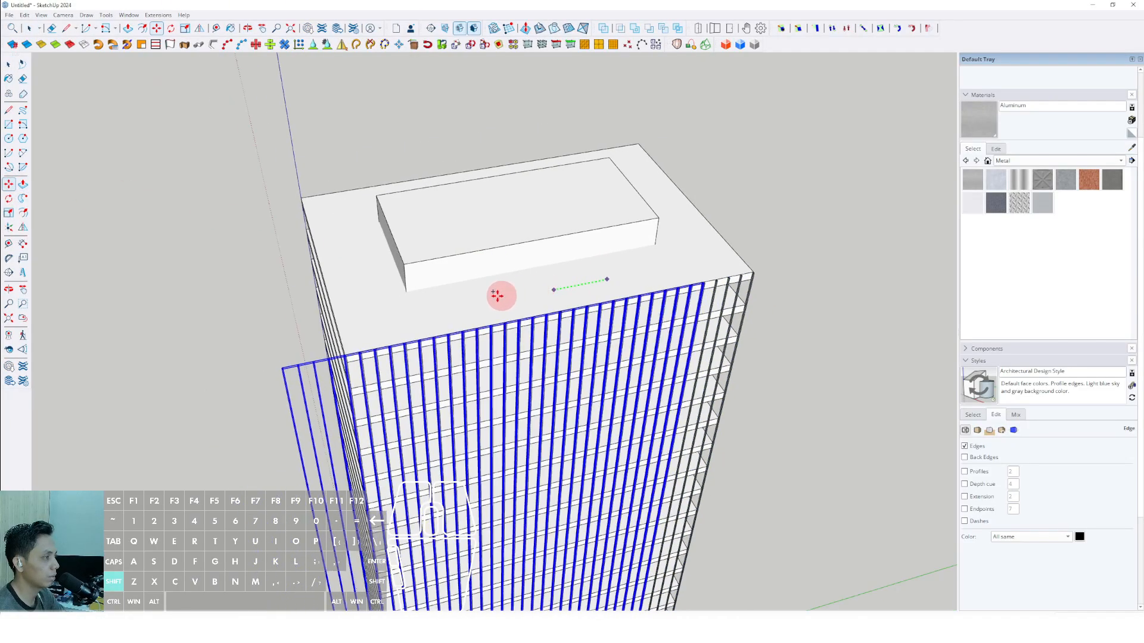
shift+middle_drag(500, 296, 656, 256)
scroll(519, 280, up, 2)
Rotate the copied bar group about the vertical axis so it runs parallel to the building's short side.
middle_drag(519, 280, 476, 334)
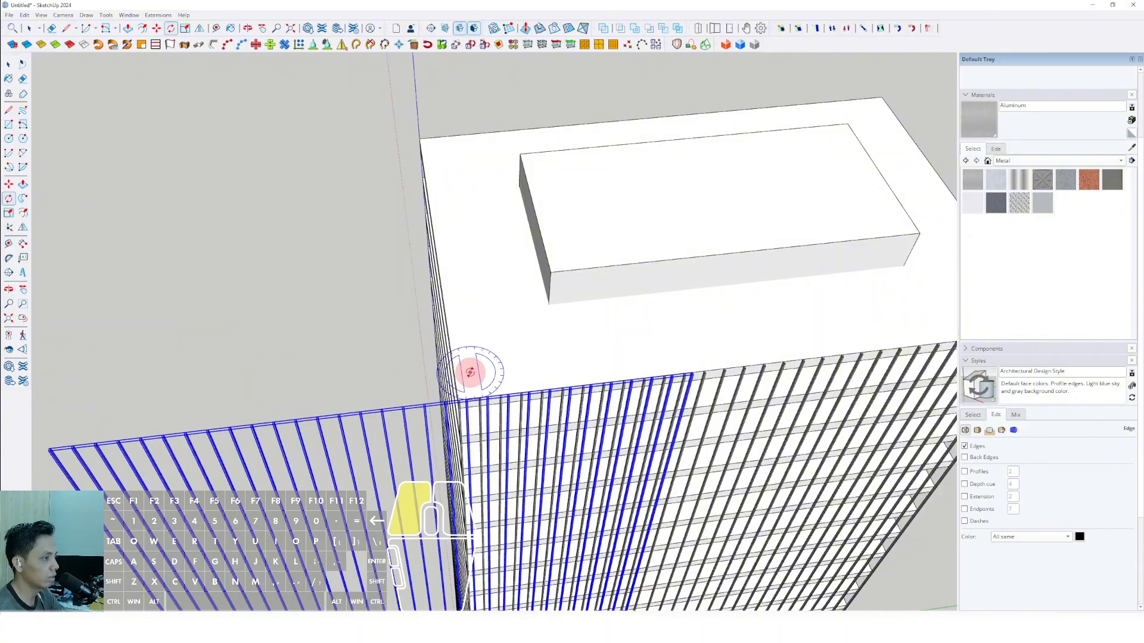
click(522, 366)
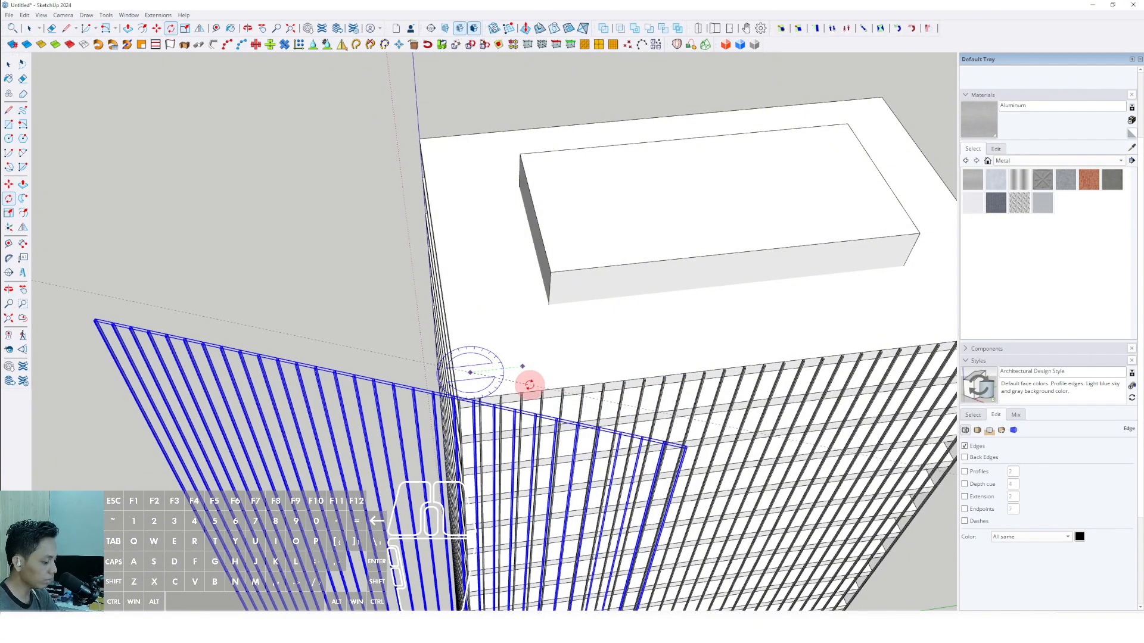
click(529, 384)
mouse_move(529, 383)
middle_down()
mouse_move(528, 439)
mouse_move(592, 377)
mouse_move(513, 398)
middle_up()
scroll(385, 173, up, 3)
Move the rotated bar group by its end bar's top corner onto the top slab's corner, lining the short side.
middle_drag(385, 174, 512, 381)
scroll(633, 339, up, 2)
shift+middle_drag(512, 381, 422, 411)
scroll(771, 288, up, 8)
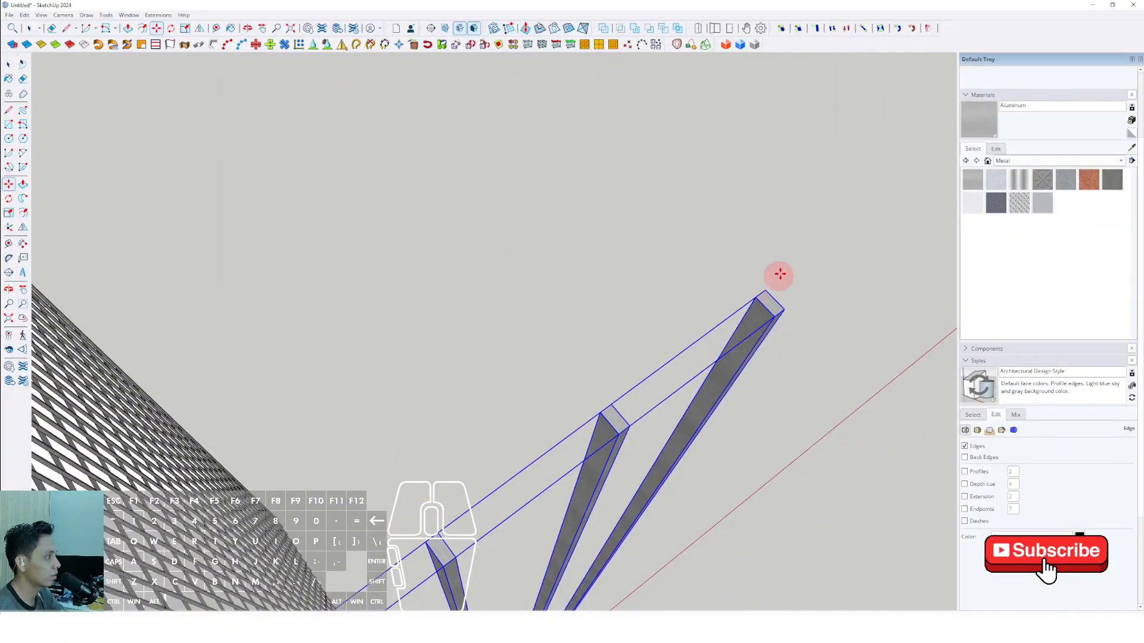
click(765, 291)
scroll(753, 298, down, 10)
scroll(566, 407, up, 4)
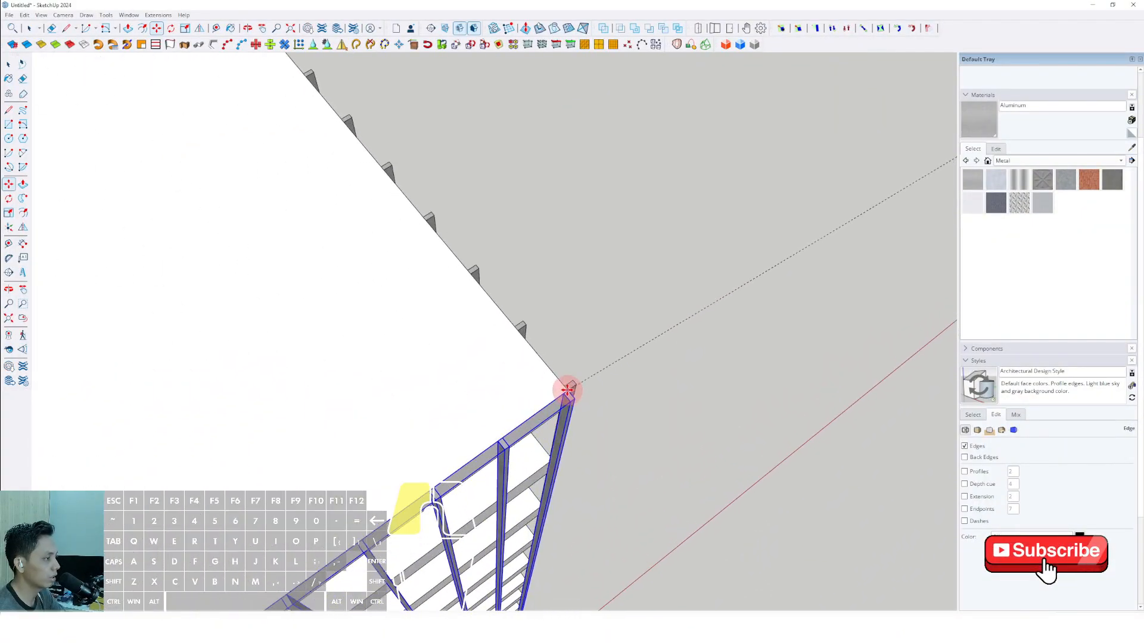
click(567, 390)
Open the short side's bar group and delete the bars that extend past the building's corner.
scroll(567, 387, down, 5)
middle_drag(459, 467, 500, 355)
scroll(500, 355, up, 3)
double_click(426, 325)
click(427, 326)
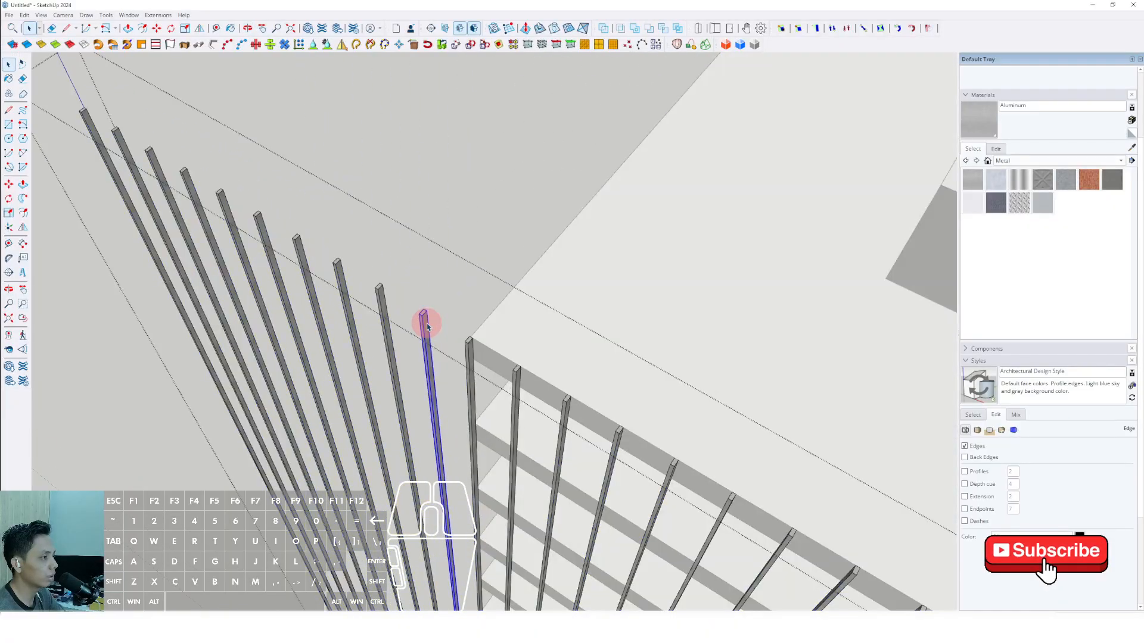
middle_drag(427, 326, 414, 273)
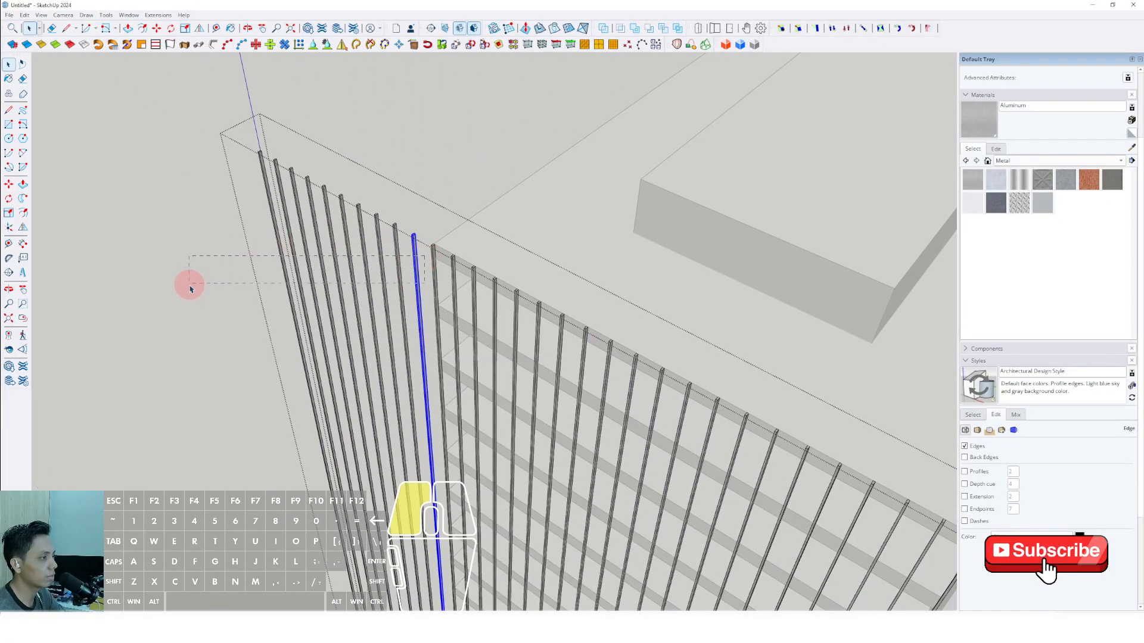
key(e)
Move the end bar at the short side's other end so its top corner meets the slab corner.
scroll(480, 268, up, 3)
middle_drag(478, 292, 499, 353)
scroll(579, 291, up, 3)
scroll(523, 345, up, 4)
click(524, 335)
scroll(500, 353, up, 2)
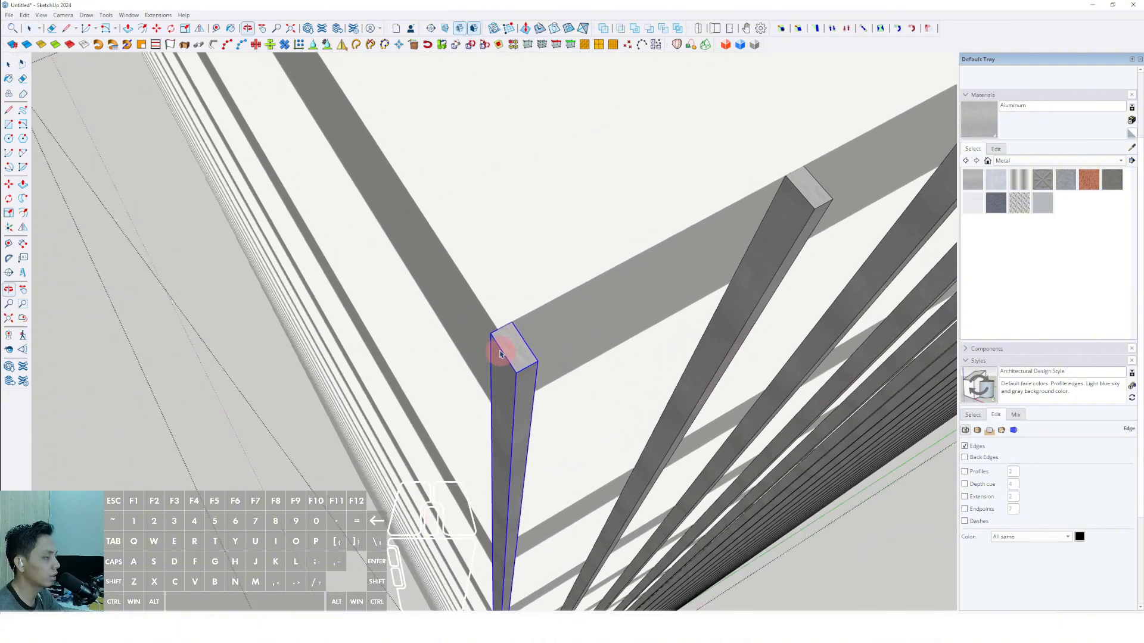
scroll(446, 296, up, 2)
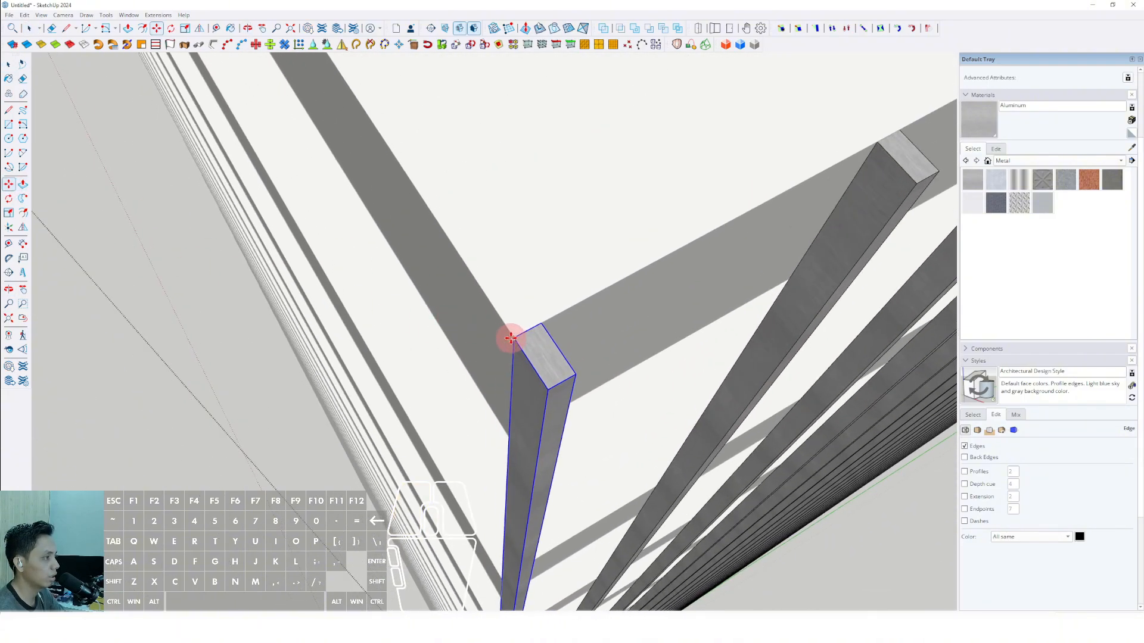
scroll(521, 330, down, 5)
key(space)
Copy the long facade's bar group by its top corner onto the top slab's corner along the opposite long side.
middle_drag(437, 347, 524, 363)
scroll(524, 364, down, 4)
shift+middle_drag(655, 356, 416, 255)
shift+middle_drag(500, 274, 480, 262)
scroll(579, 306, up, 6)
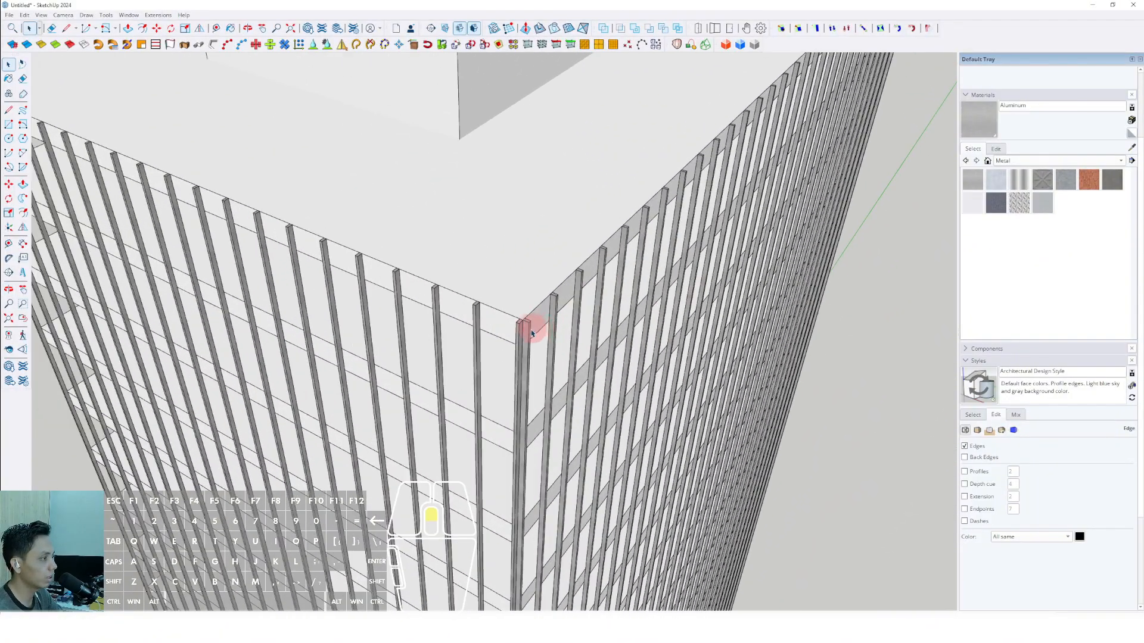
scroll(532, 333, up, 2)
click(528, 333)
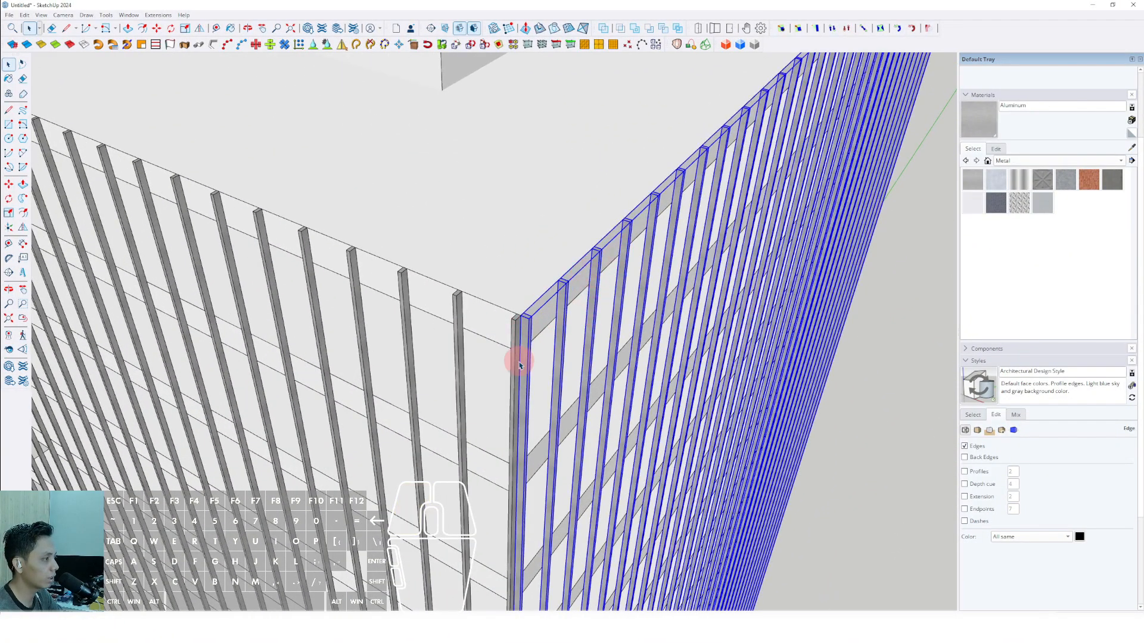
shift+middle_drag(477, 315, 484, 396)
scroll(536, 398, up, 2)
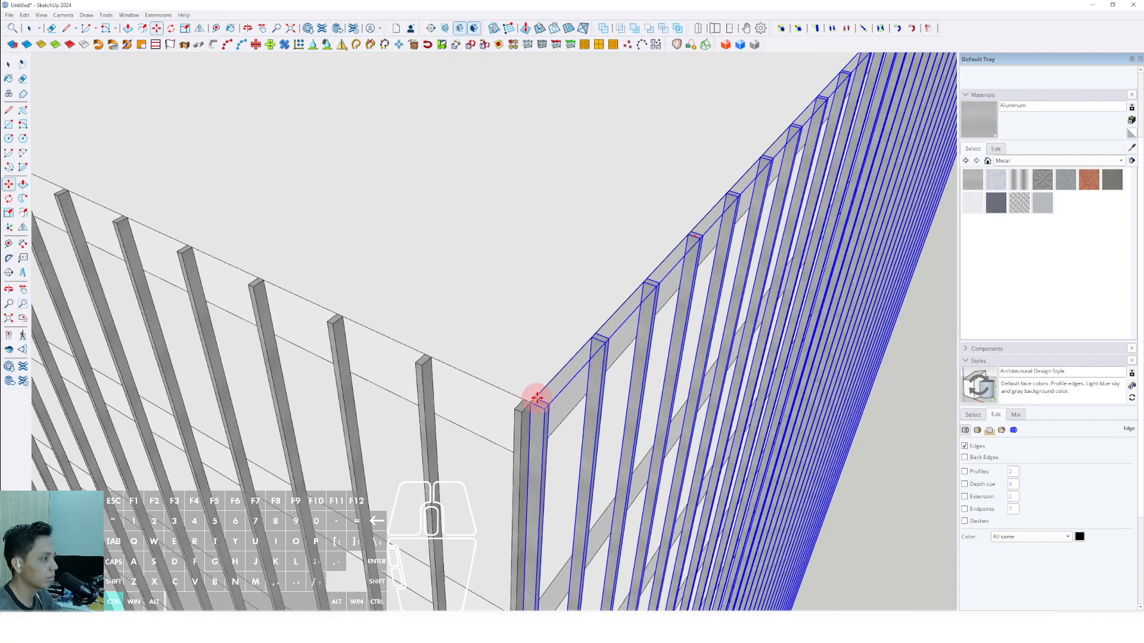
click(544, 409)
scroll(417, 345, down, 4)
shift+middle_drag(358, 311, 893, 466)
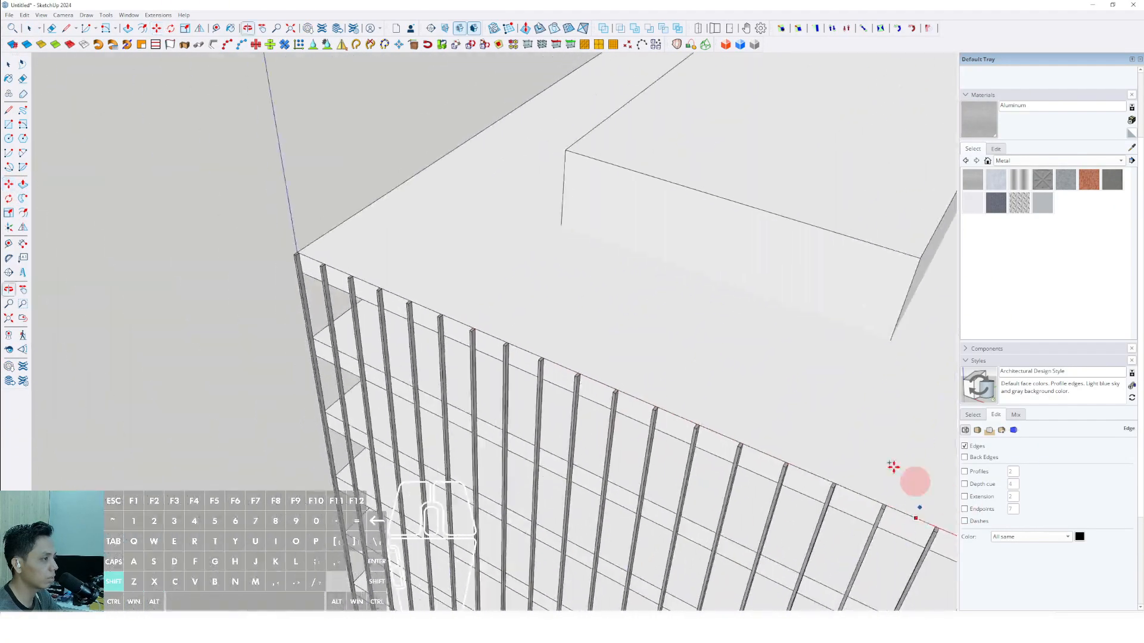
scroll(471, 333, up, 2)
shift+middle_drag(456, 330, 622, 398)
scroll(456, 319, up, 2)
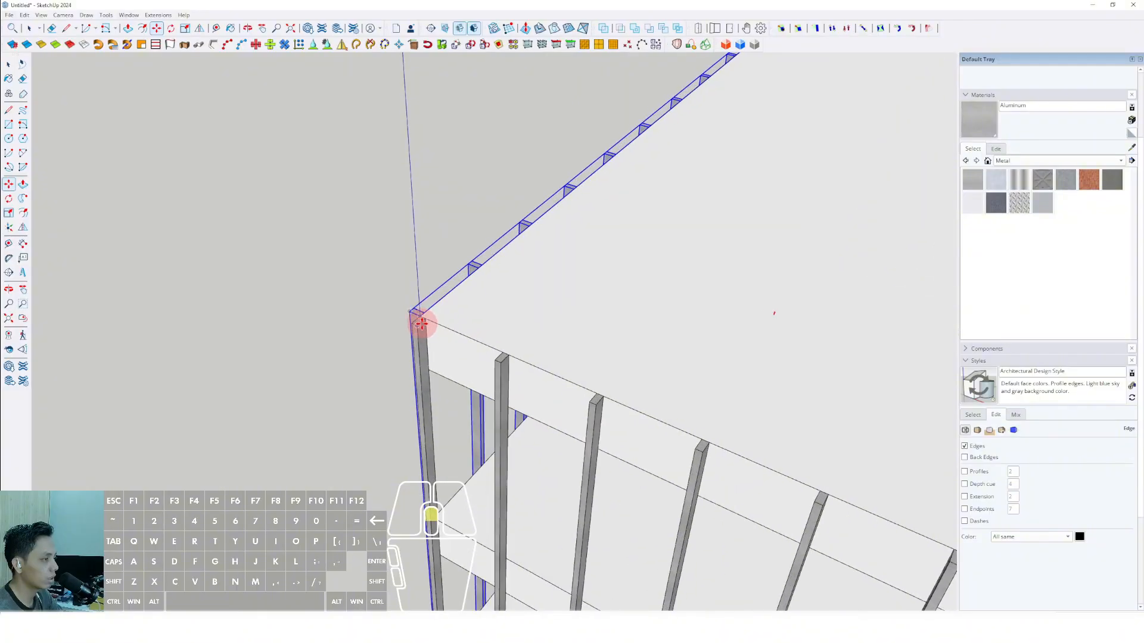
scroll(422, 324, up, 2)
click(420, 316)
key(space)
Flip the copied long-side bar group across the red plane and line its end bar up with the slab corner.
scroll(434, 332, down, 2)
shift+middle_drag(434, 332, 361, 227)
click(200, 32)
scroll(602, 371, down, 2)
shift+middle_drag(596, 362, 585, 382)
middle_drag(575, 329, 545, 322)
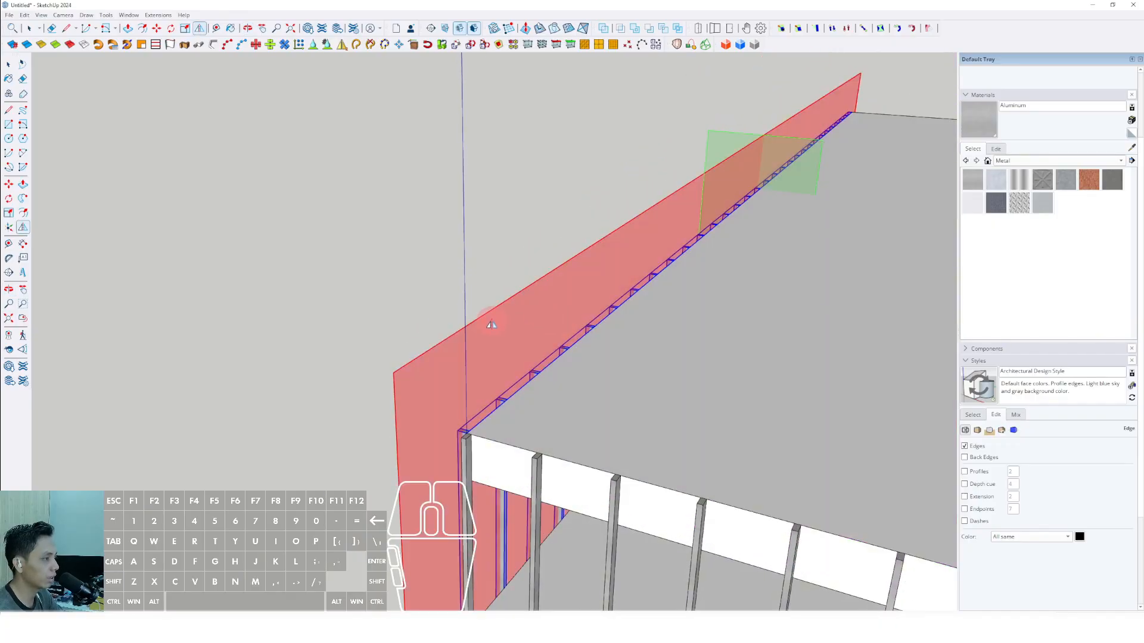
key(space)
scroll(484, 421, up, 6)
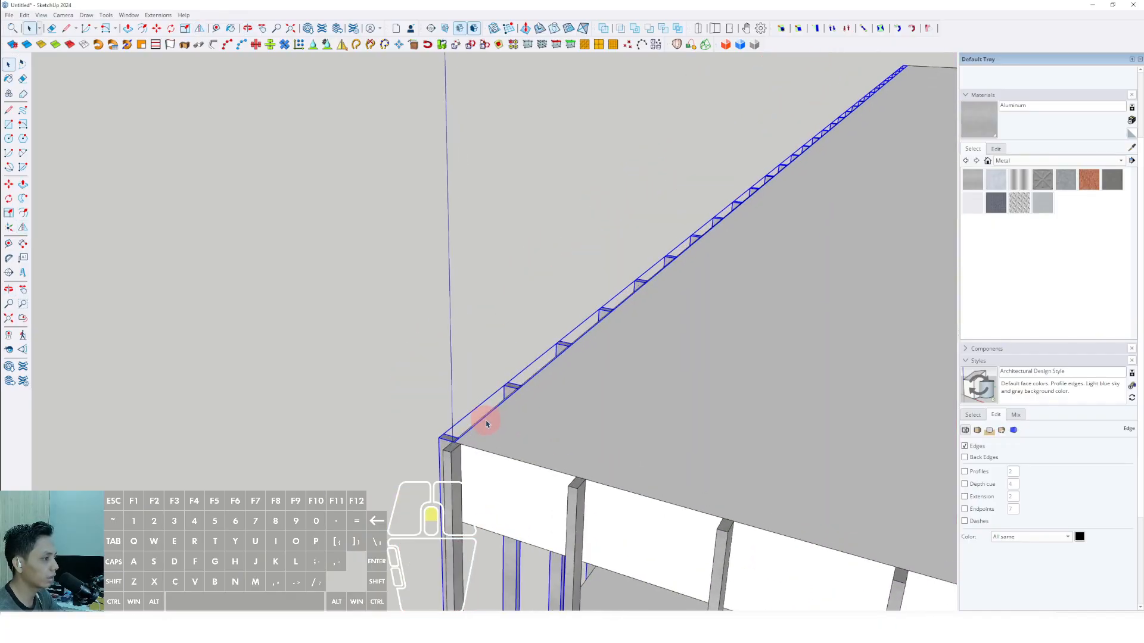
middle_drag(446, 442, 480, 393)
key(space)
scroll(487, 430, down, 15)
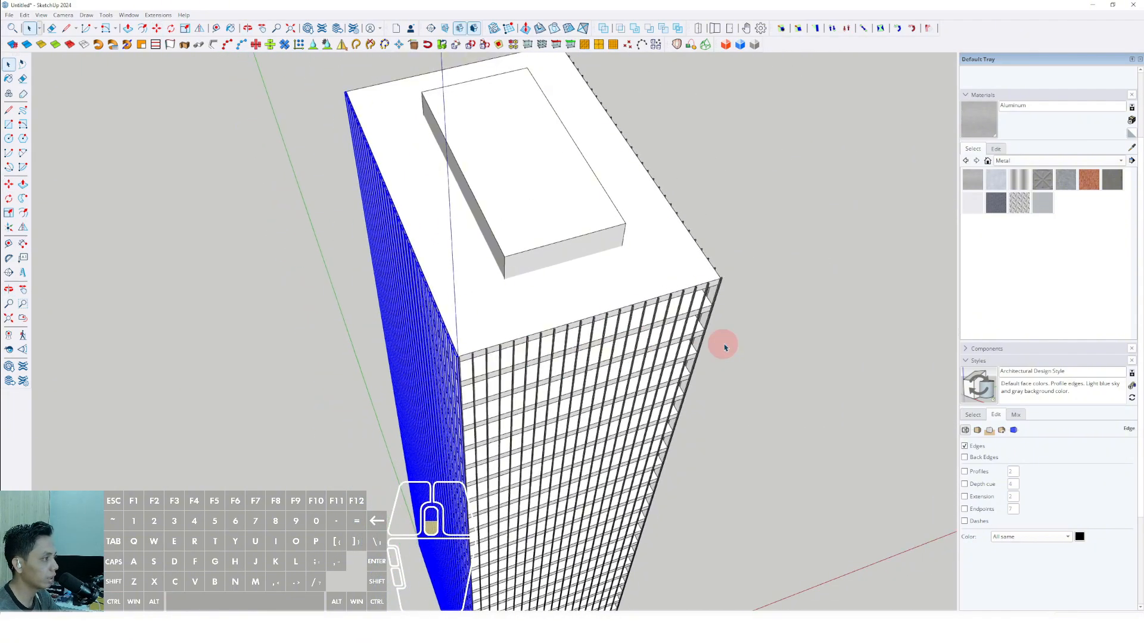
Copy the short side's bar group across the roof onto the opposite short side of the top slab.
middle_drag(724, 348, 342, 306)
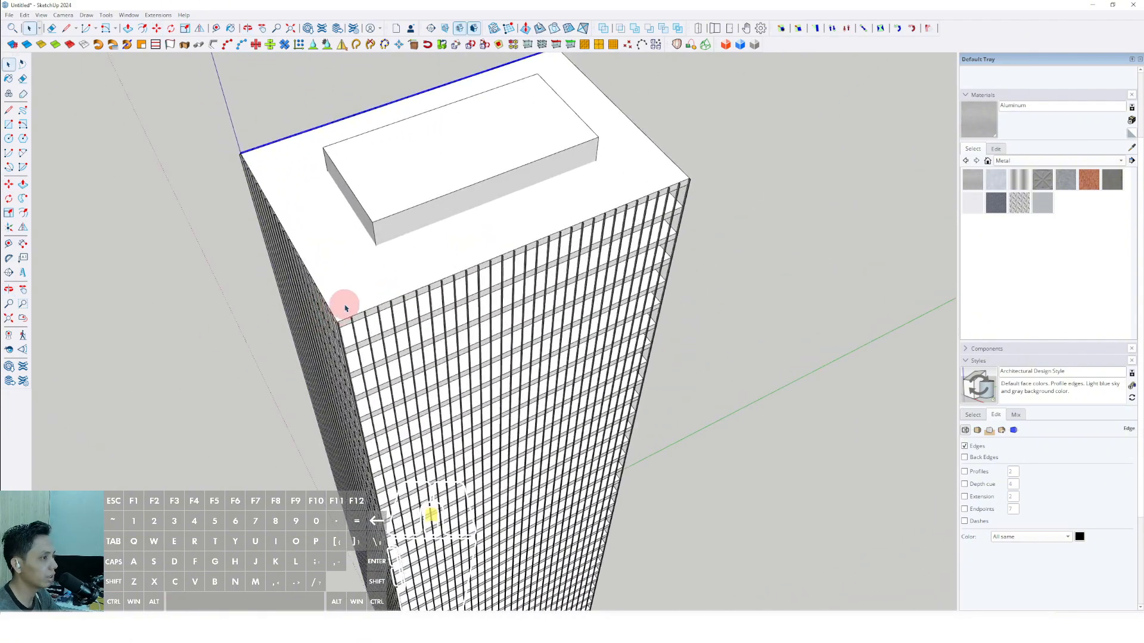
scroll(326, 319, up, 10)
scroll(166, 266, up, 2)
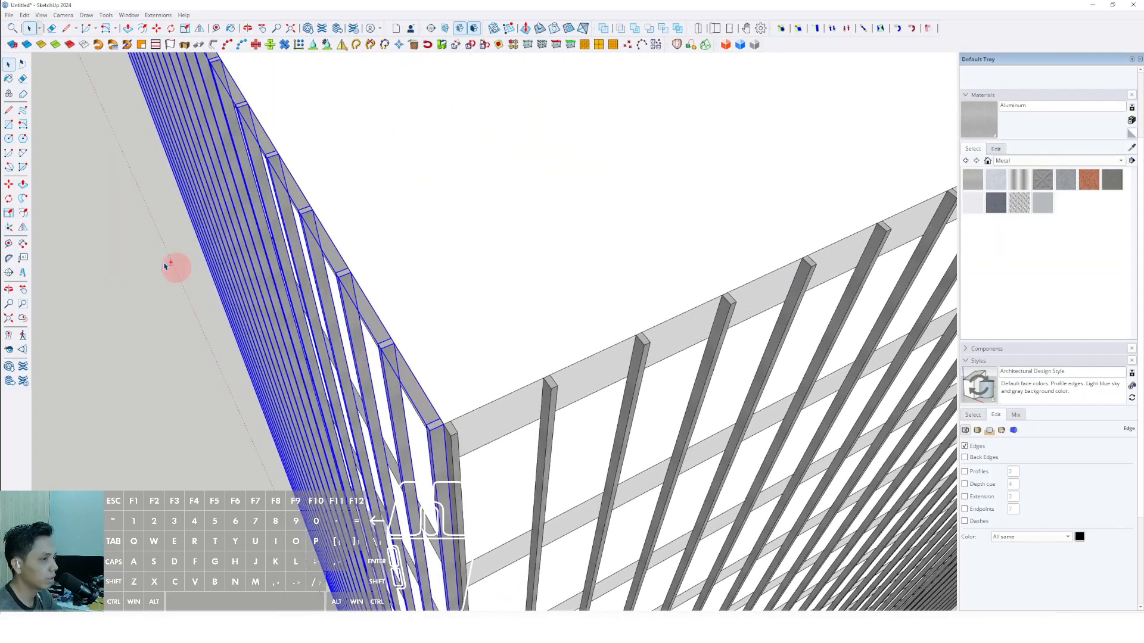
click(9, 186)
scroll(416, 356, up, 1)
click(378, 346)
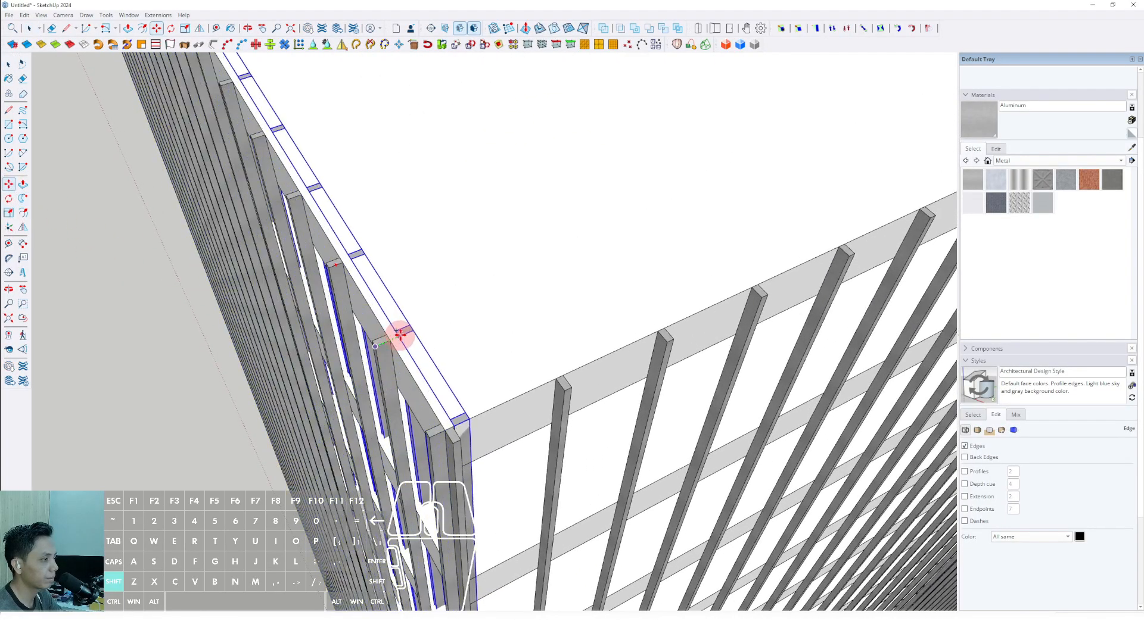
shift+scroll(417, 316, down, 4)
shift+middle_drag(894, 113, 476, 358)
shift+scroll(712, 248, up, 3)
shift+scroll(709, 253, up, 2)
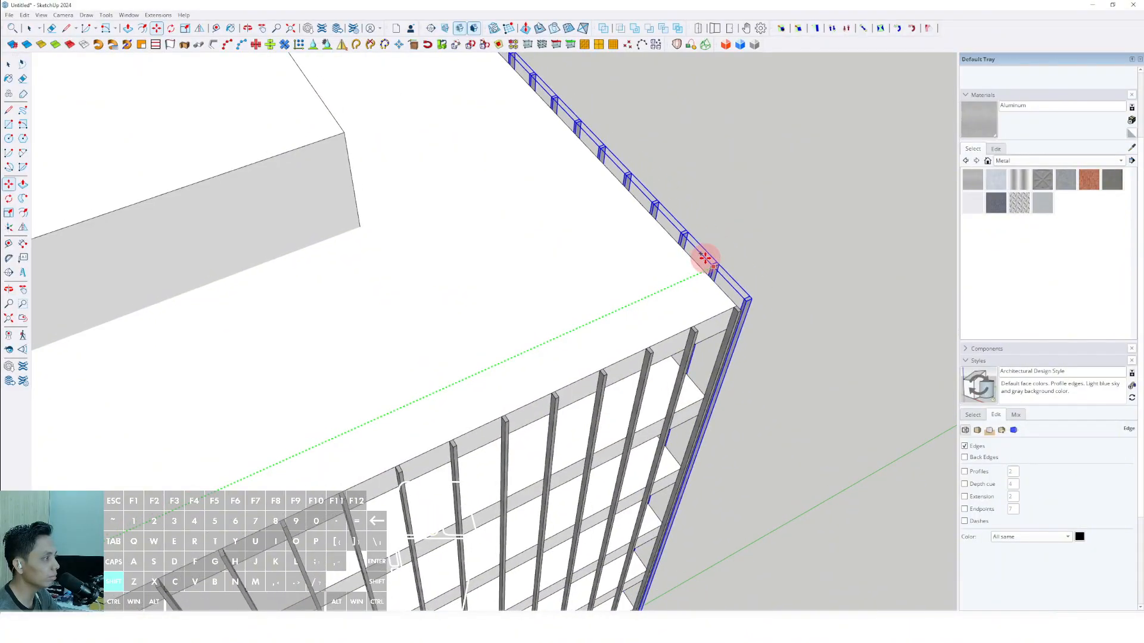
scroll(713, 306, up, 2)
middle_drag(713, 306, 477, 378)
Flip the copied short-side bar group across the red plane.
click(199, 29)
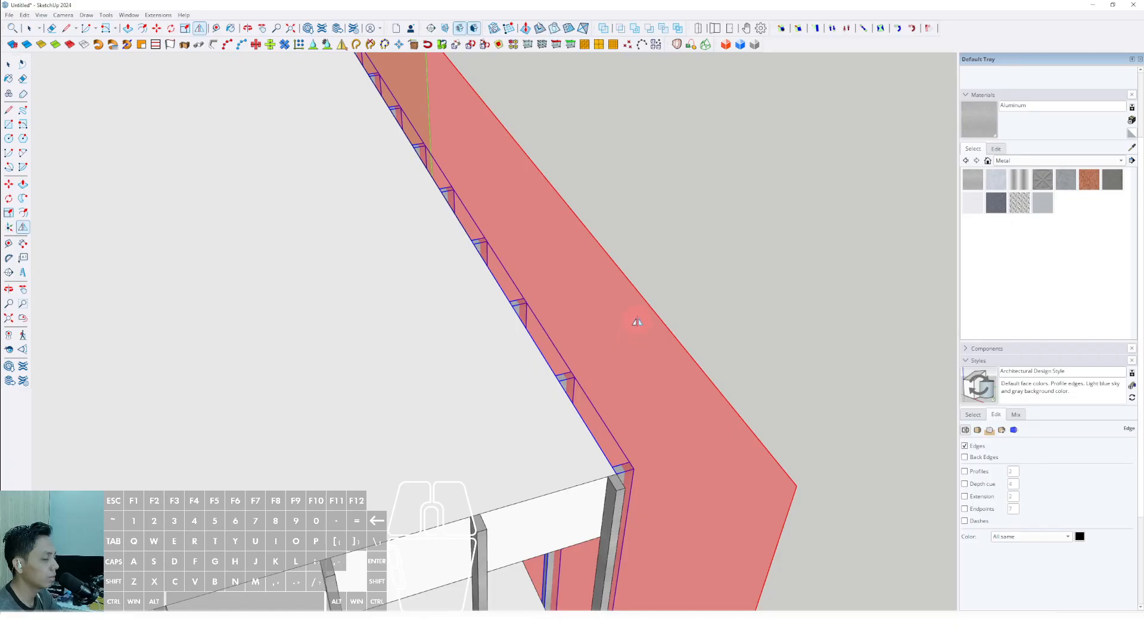
key(space)
scroll(584, 328, down, 6)
scroll(567, 362, up, 1)
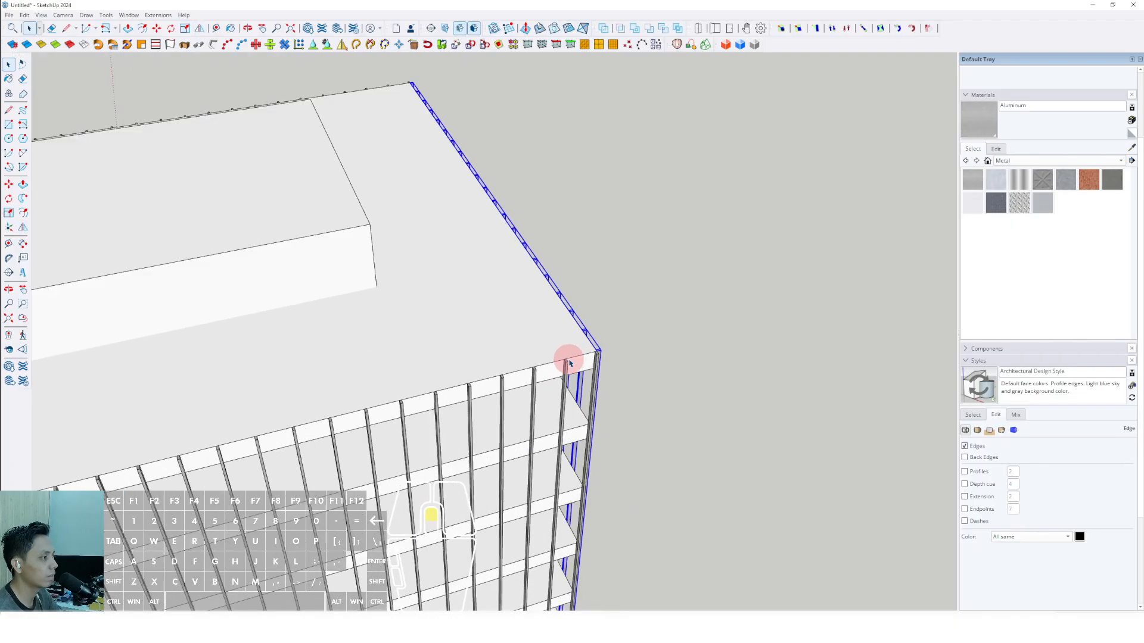
Open a bar component and Push/Pull its top face up to the level of the core's top.
middle_drag(567, 362, 179, 422)
scroll(386, 381, up, 4)
scroll(386, 381, down, 8)
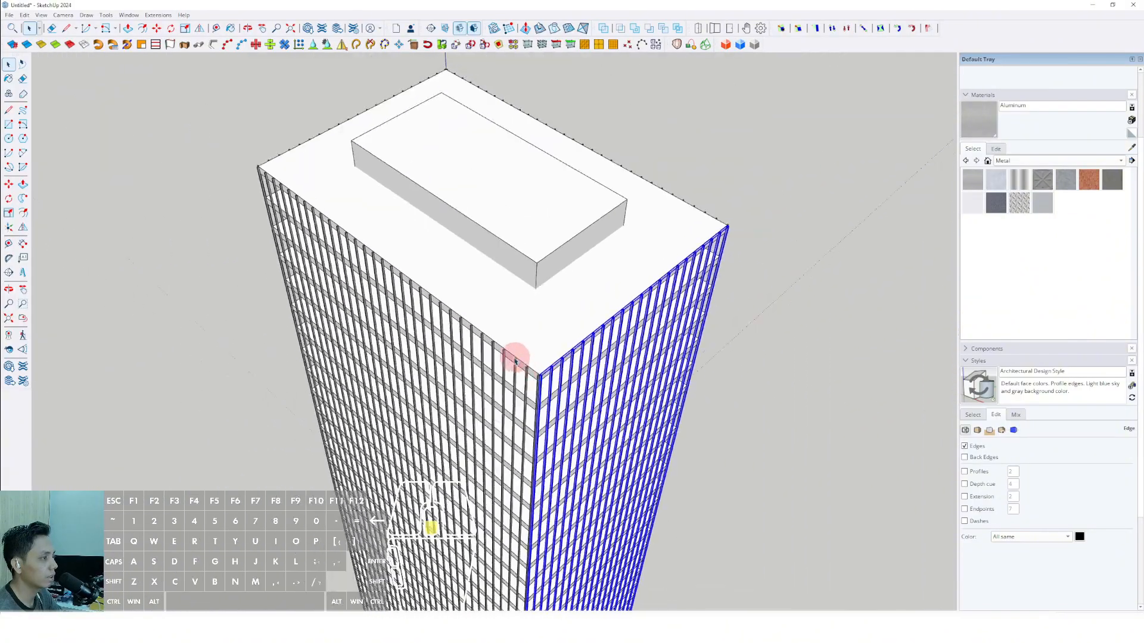
middle_drag(519, 355, 544, 238)
scroll(592, 289, up, 8)
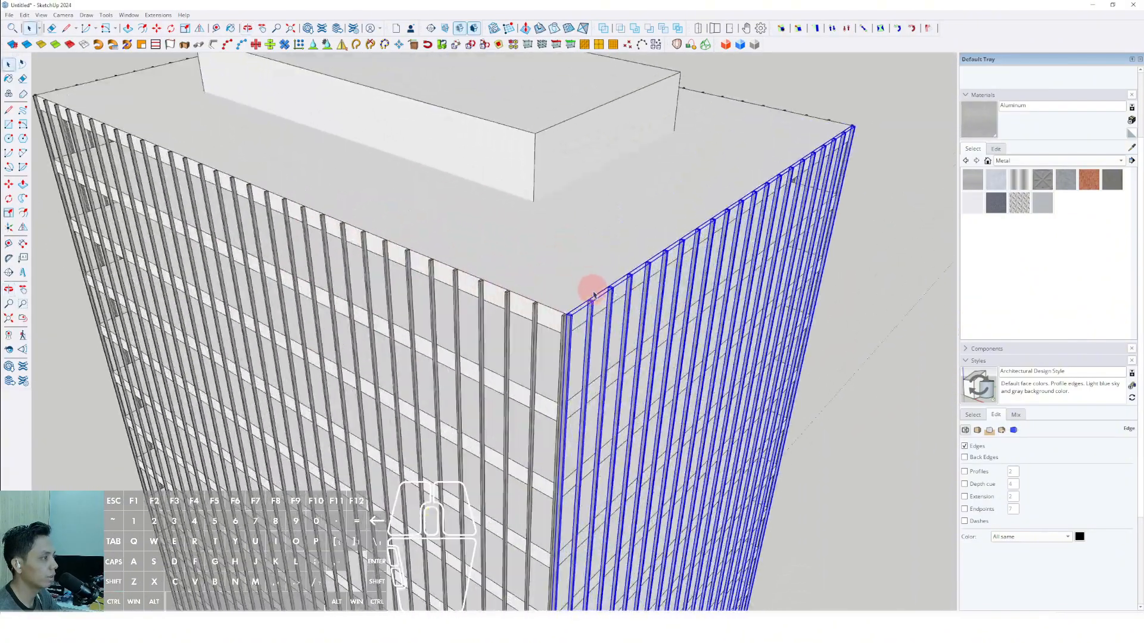
click(584, 316)
triple_click(584, 317)
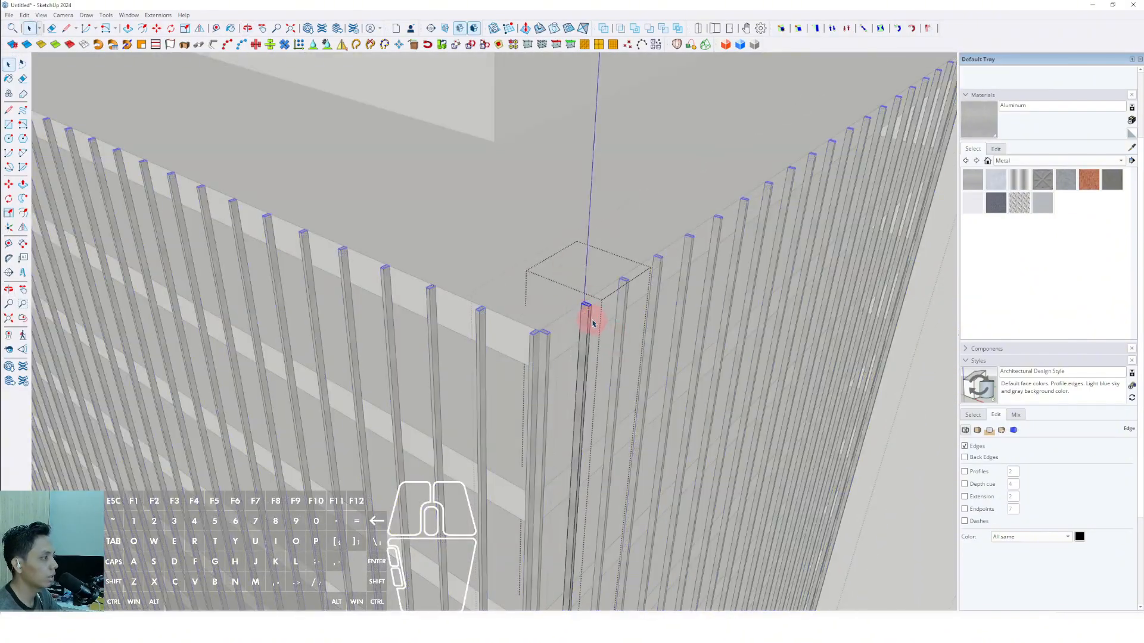
middle_drag(590, 314, 529, 192)
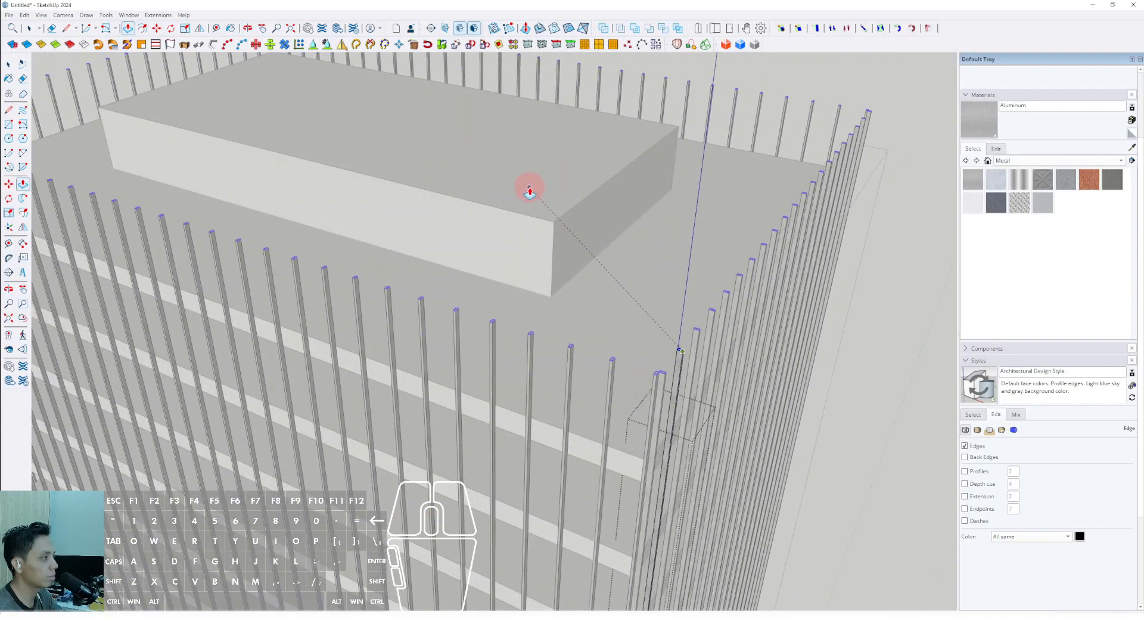
scroll(527, 214, down, 5)
middle_drag(562, 294, 518, 310)
key(space)
Check the raised bars around the roof against the core's top and leave component editing.
scroll(593, 269, up, 3)
scroll(562, 294, up, 3)
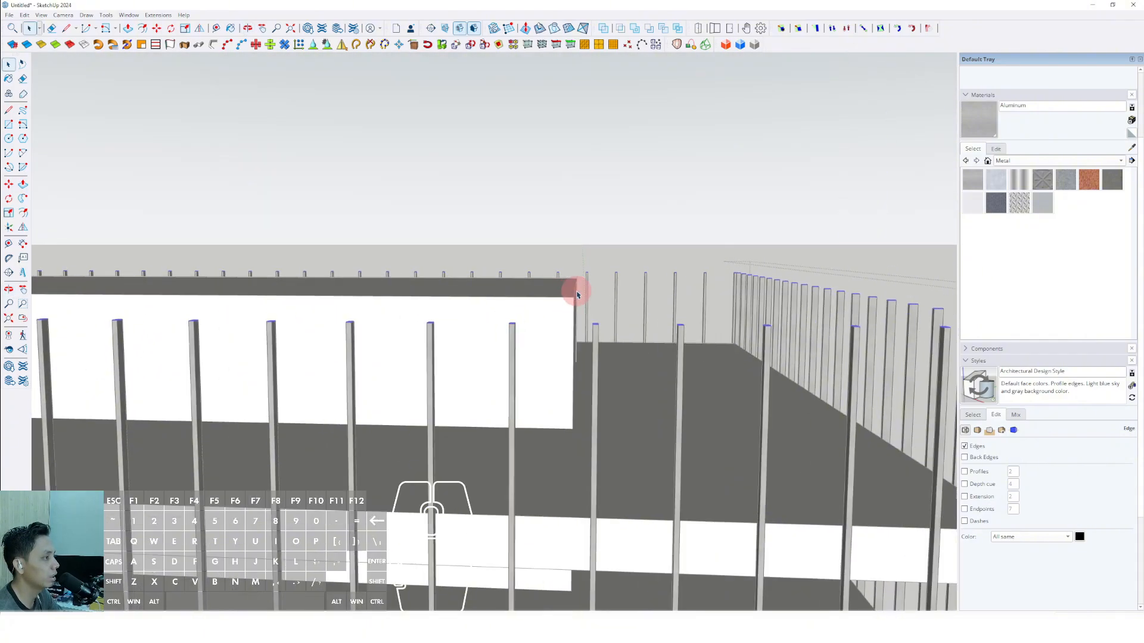
middle_drag(790, 293, 299, 299)
scroll(299, 299, down, 3)
middle_drag(557, 308, 533, 314)
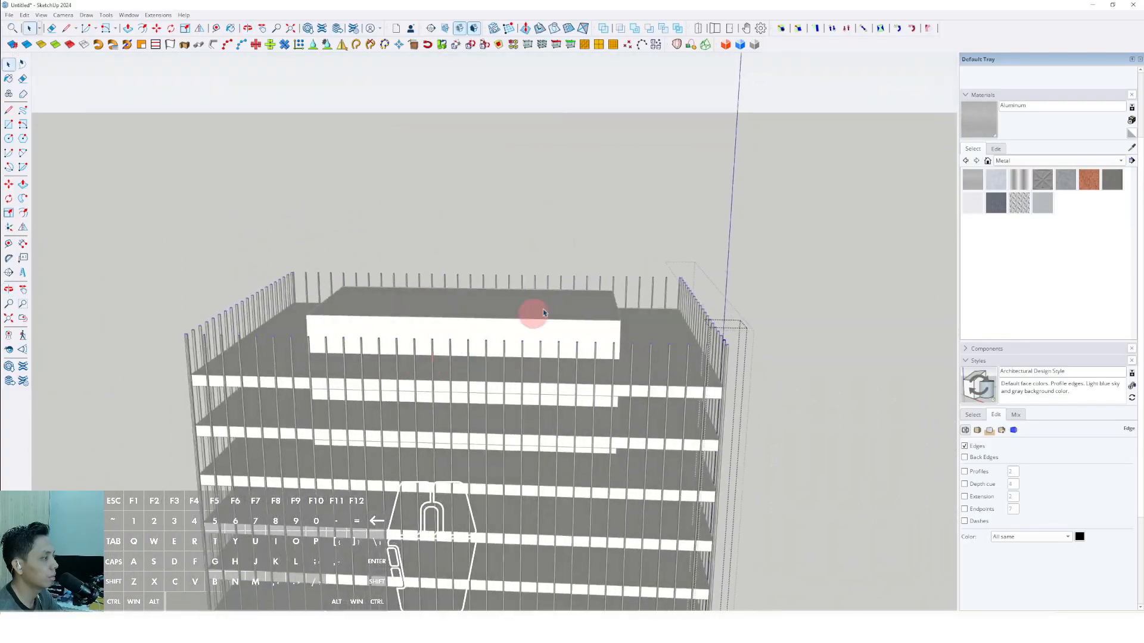
click(753, 225)
click(753, 224)
middle_drag(753, 224, 542, 253)
Draw a rectangle on the bar tops at one building corner, filling the notch between the two end bars.
scroll(542, 253, down, 3)
shift+middle_drag(533, 322, 452, 363)
shift+middle_drag(453, 363, 485, 477)
scroll(605, 373, up, 3)
scroll(606, 373, up, 3)
middle_drag(557, 483, 211, 227)
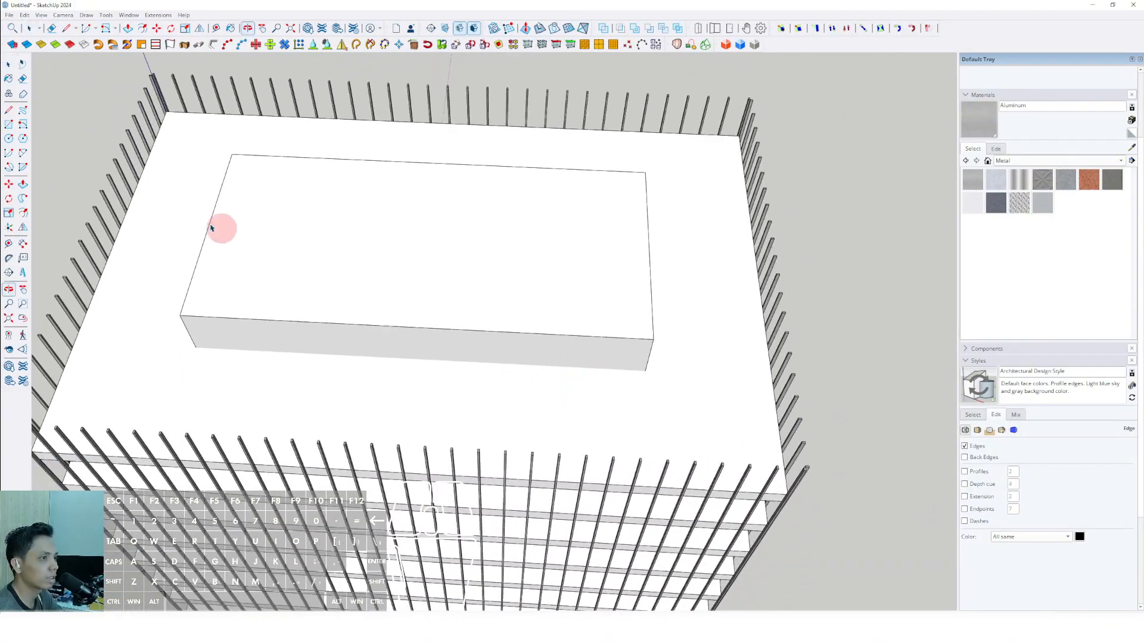
scroll(685, 460, up, 3)
middle_drag(685, 460, 426, 459)
scroll(651, 513, up, 6)
scroll(620, 508, down, 4)
middle_drag(587, 493, 595, 486)
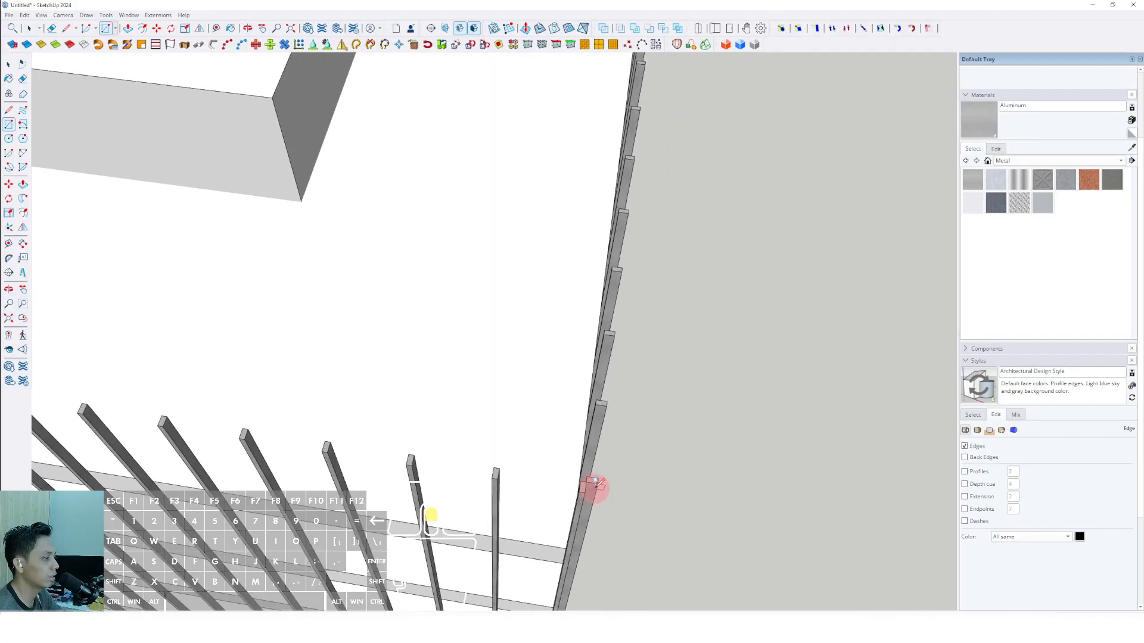
scroll(486, 400, down, 5)
middle_drag(501, 400, 373, 408)
key(space)
scroll(352, 411, up, 8)
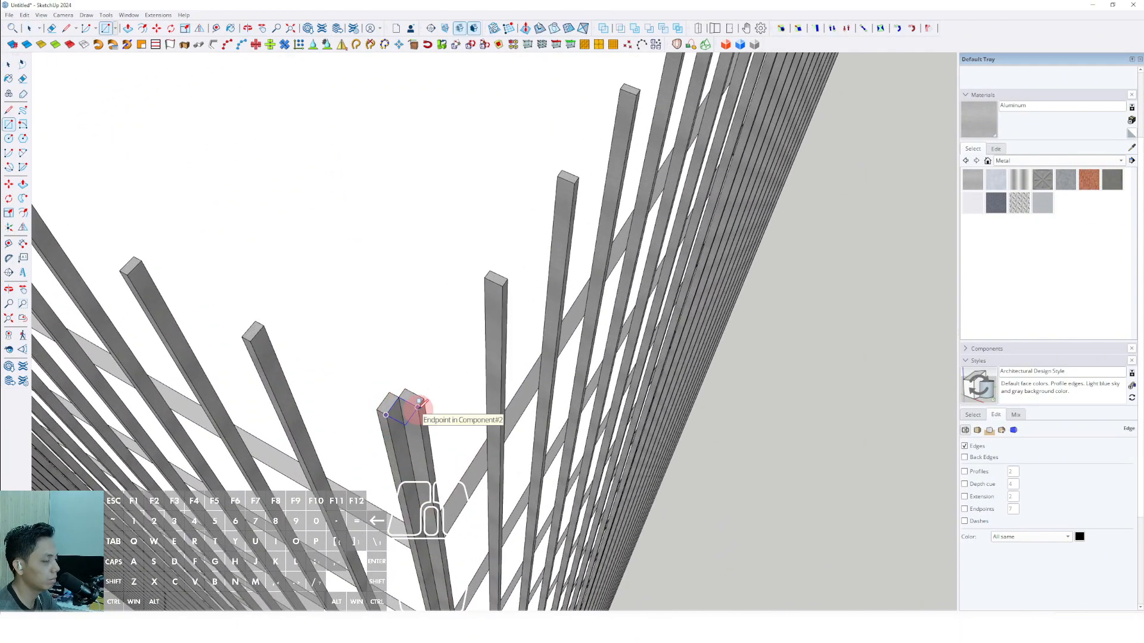
Push/Pull the corner rectangle down to the bars' lower ends and make the resulting corner post a group.
scroll(418, 407, up, 10)
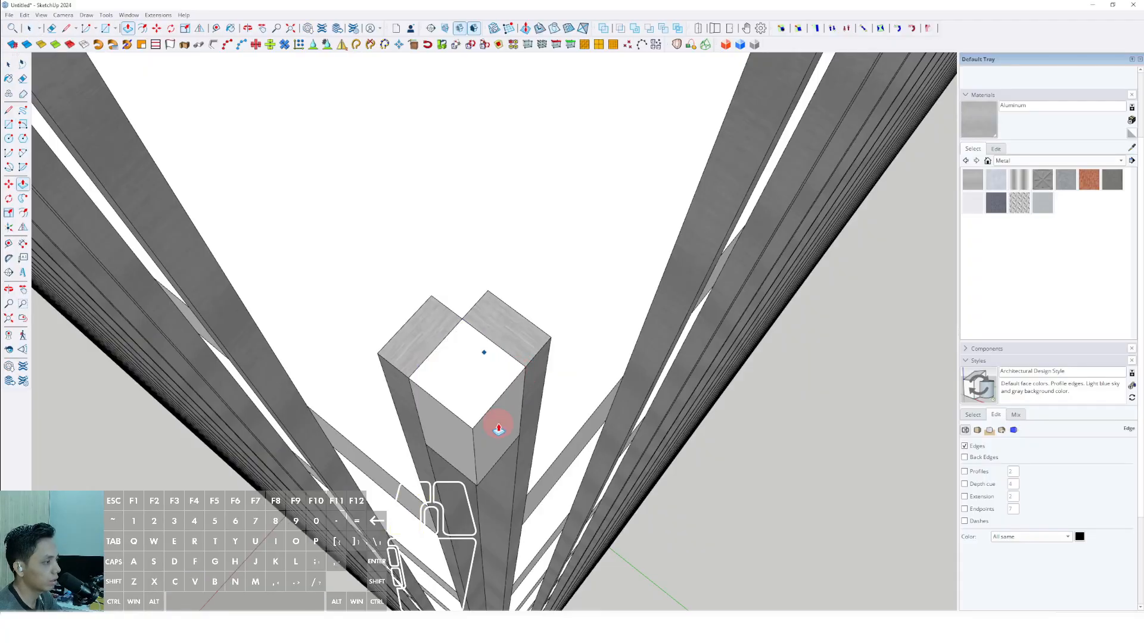
scroll(498, 428, down, 20)
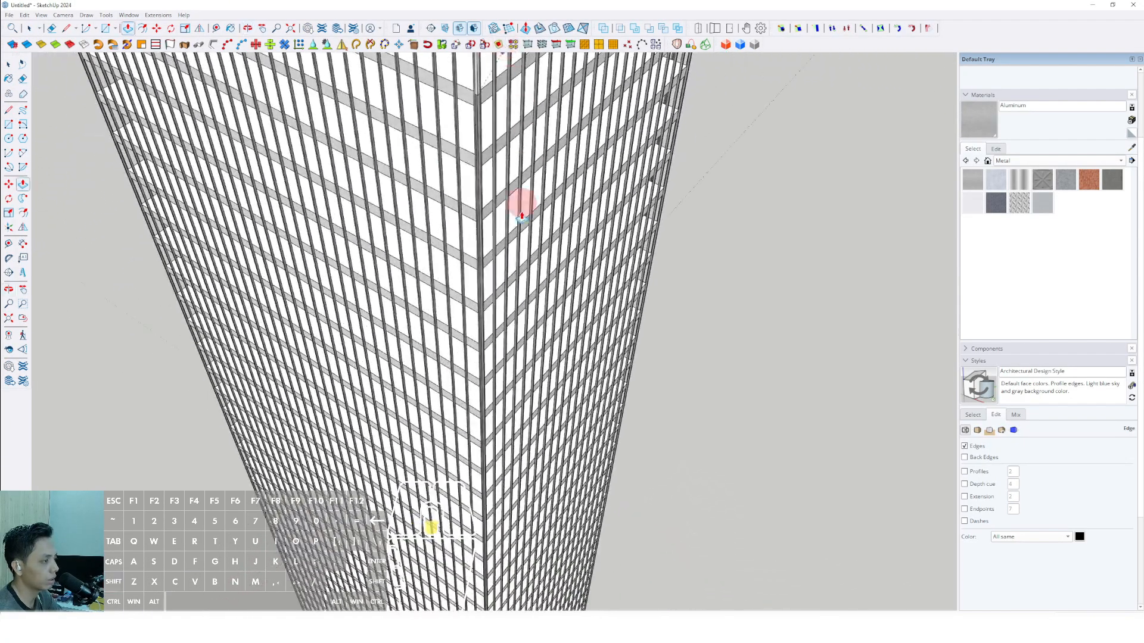
scroll(477, 467, down, 10)
scroll(503, 429, up, 10)
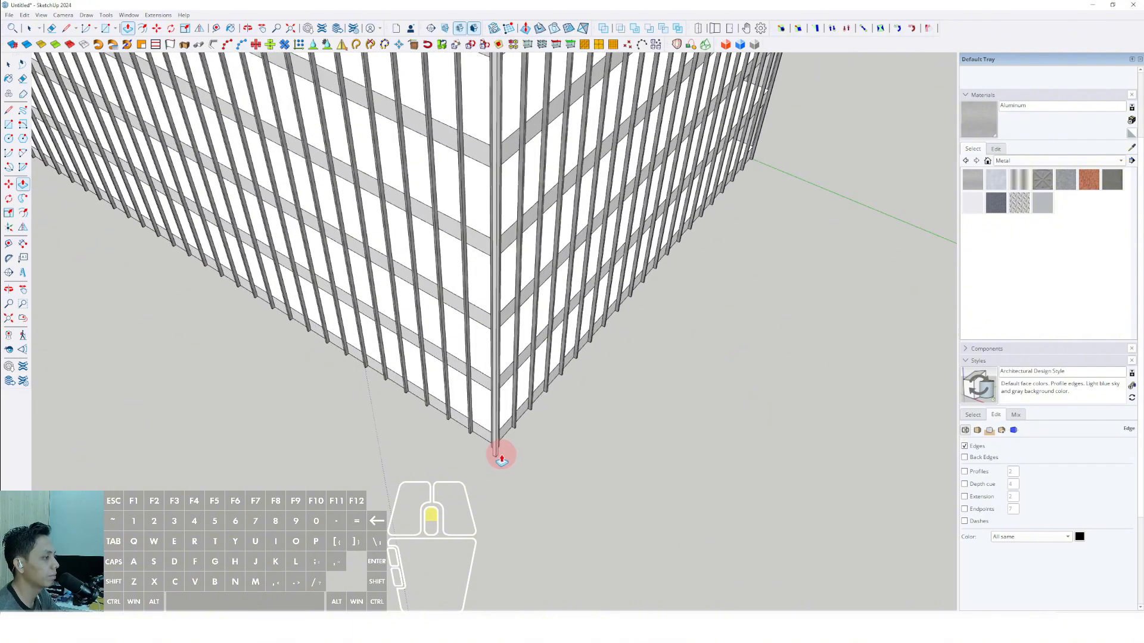
scroll(501, 459, up, 2)
scroll(495, 423, up, 2)
click(498, 411)
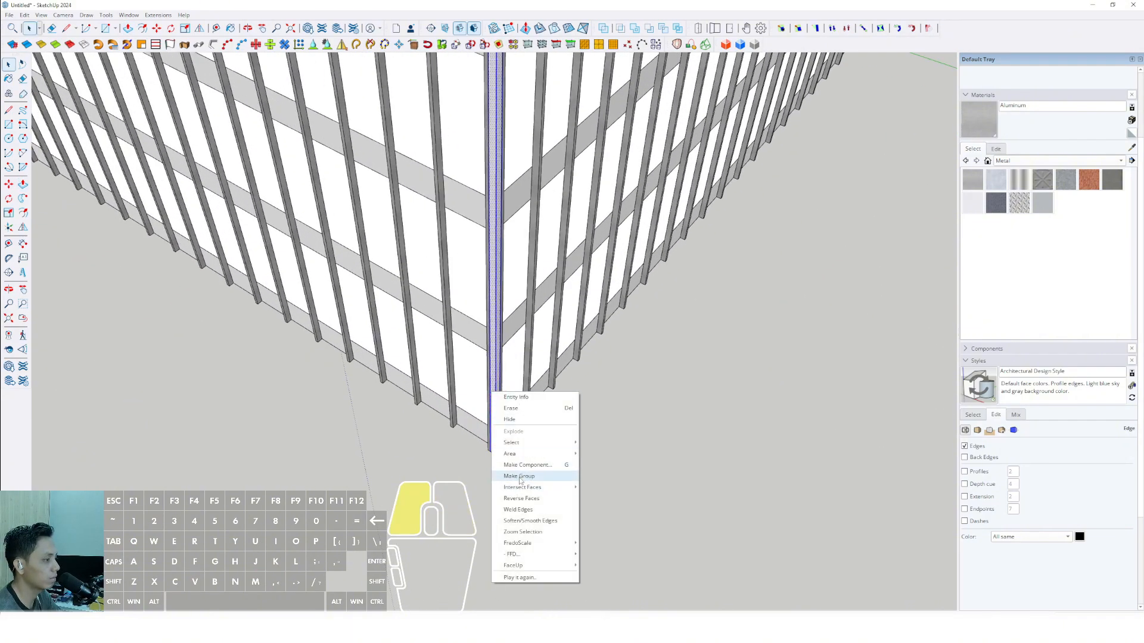
Copy the corner post group along the facade to the adjacent building corner, aligning it between the two end bars.
scroll(511, 349, down, 10)
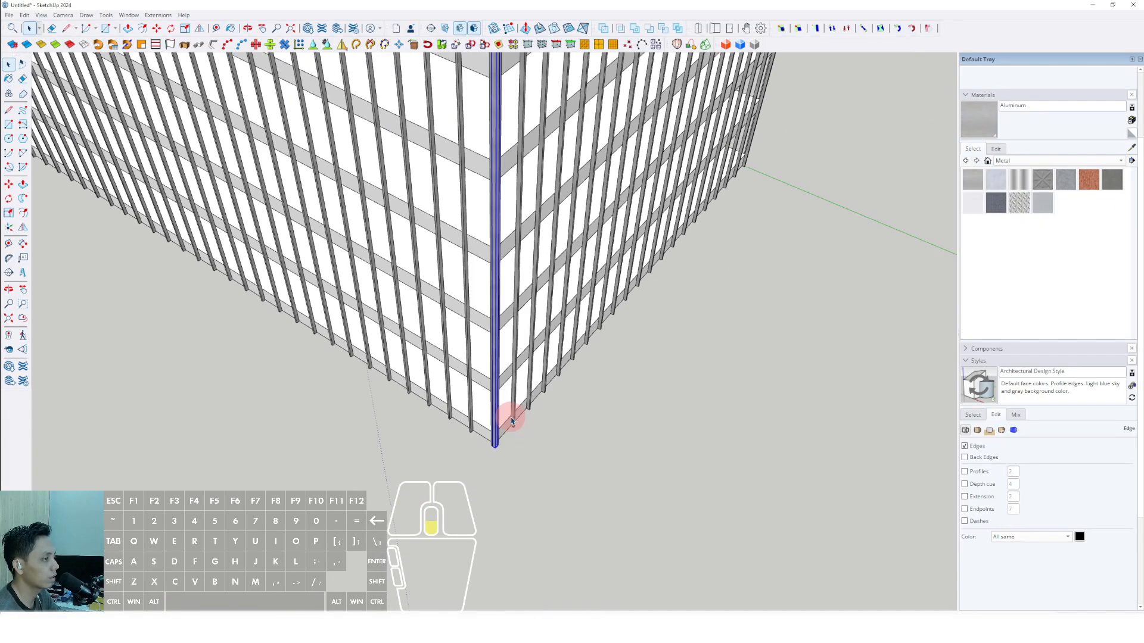
scroll(508, 308, down, 2)
shift+middle_drag(508, 286, 475, 359)
scroll(477, 322, up, 5)
shift+middle_drag(499, 262, 490, 363)
scroll(483, 315, up, 6)
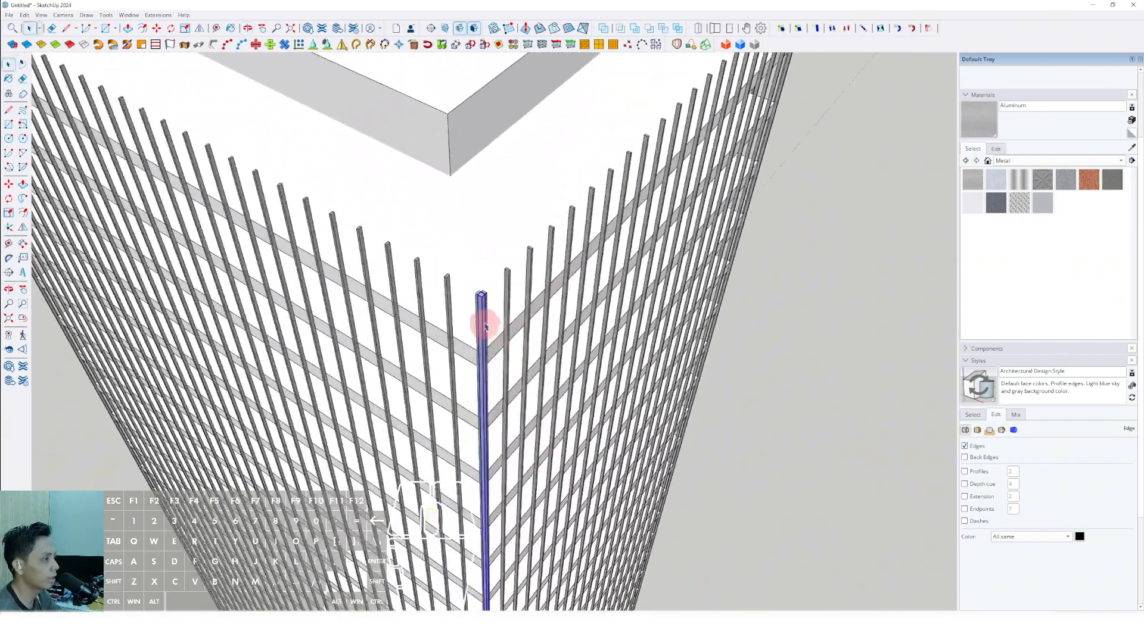
scroll(483, 292, up, 3)
key(m)
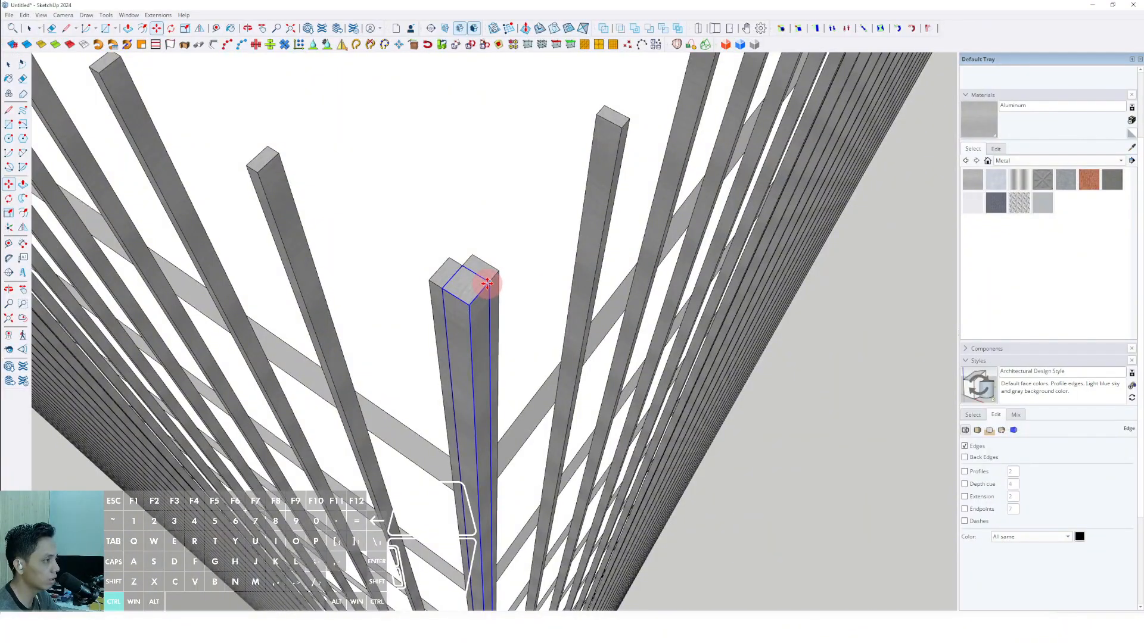
scroll(467, 272, down, 6)
shift+middle_drag(309, 224, 456, 365)
shift+scroll(495, 373, up, 5)
shift+scroll(482, 357, down, 5)
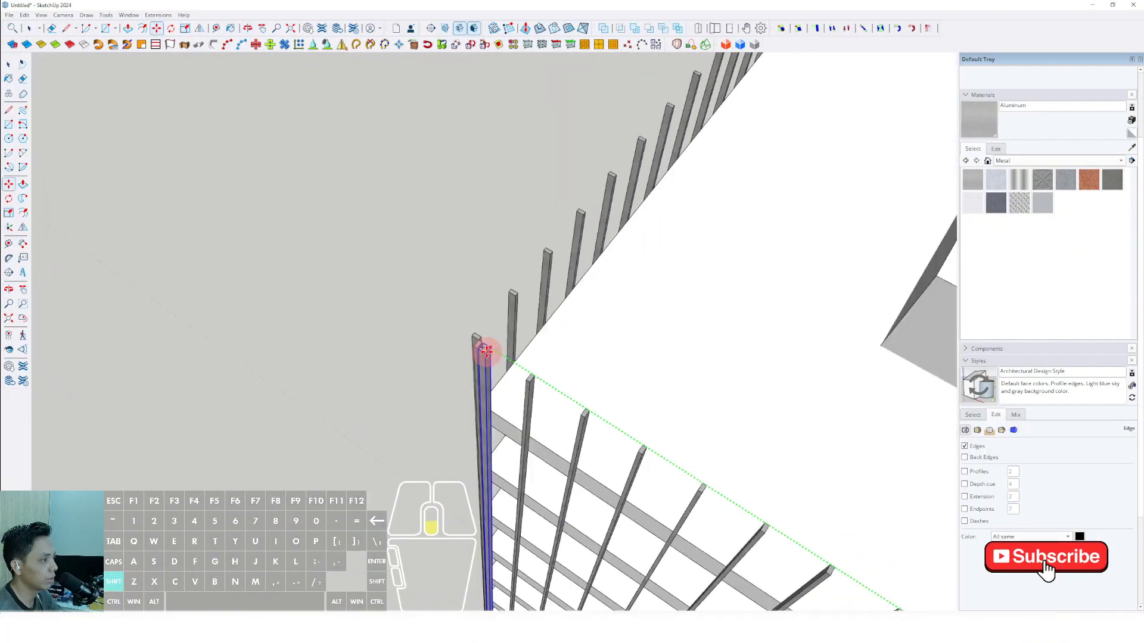
shift+scroll(477, 339, up, 2)
shift+scroll(474, 337, up, 2)
shift+scroll(476, 344, up, 2)
Copy the corner post from the second building corner to the third, fitting it into the notch between the end bars.
key(ctrl)
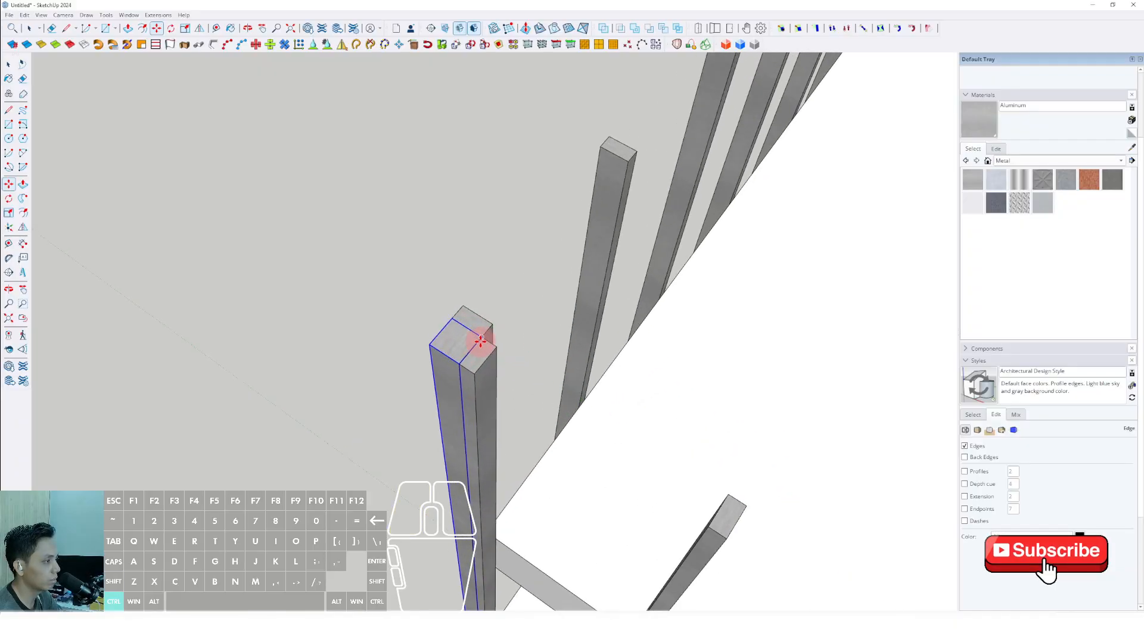
scroll(503, 340, down, 6)
shift+scroll(566, 296, up, 3)
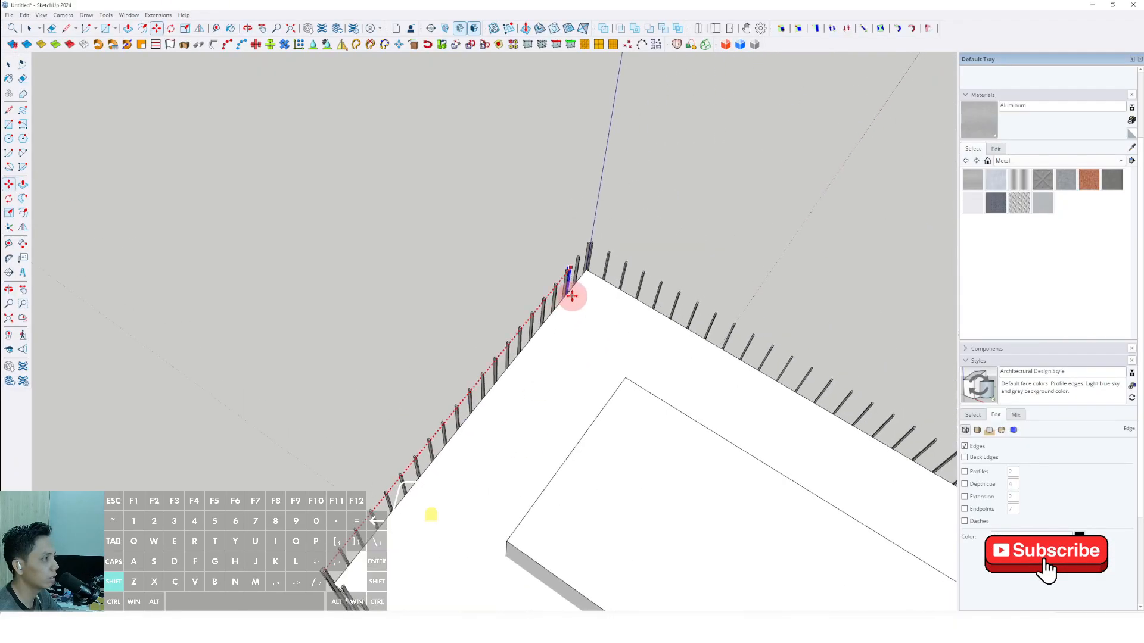
shift+scroll(545, 325, up, 2)
shift+scroll(533, 394, down, 2)
shift+scroll(534, 393, up, 1)
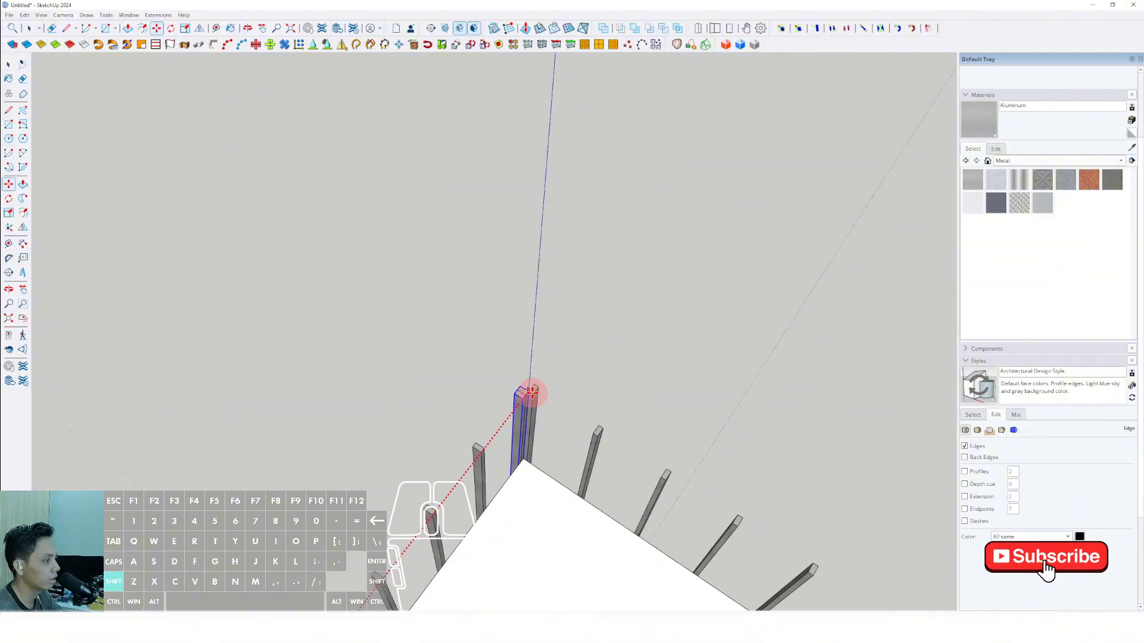
shift+scroll(530, 391, up, 1)
shift+scroll(539, 374, up, 1)
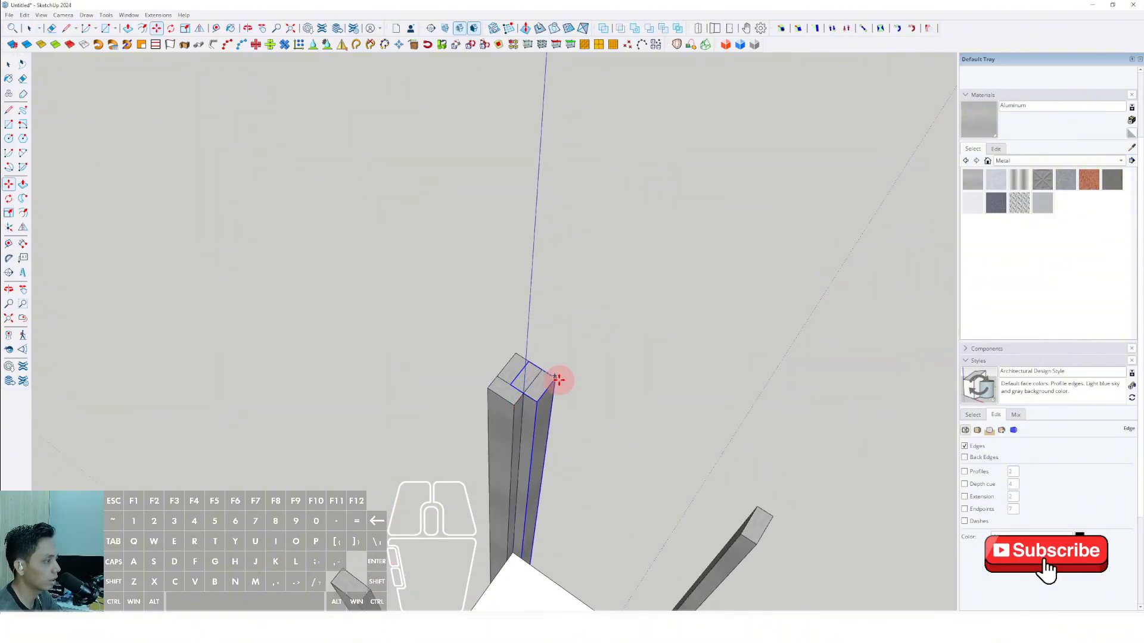
Copy the corner post along the remaining facade to the fourth building corner, filling the last notch.
shift+scroll(557, 379, down, 3)
scroll(592, 413, up, 3)
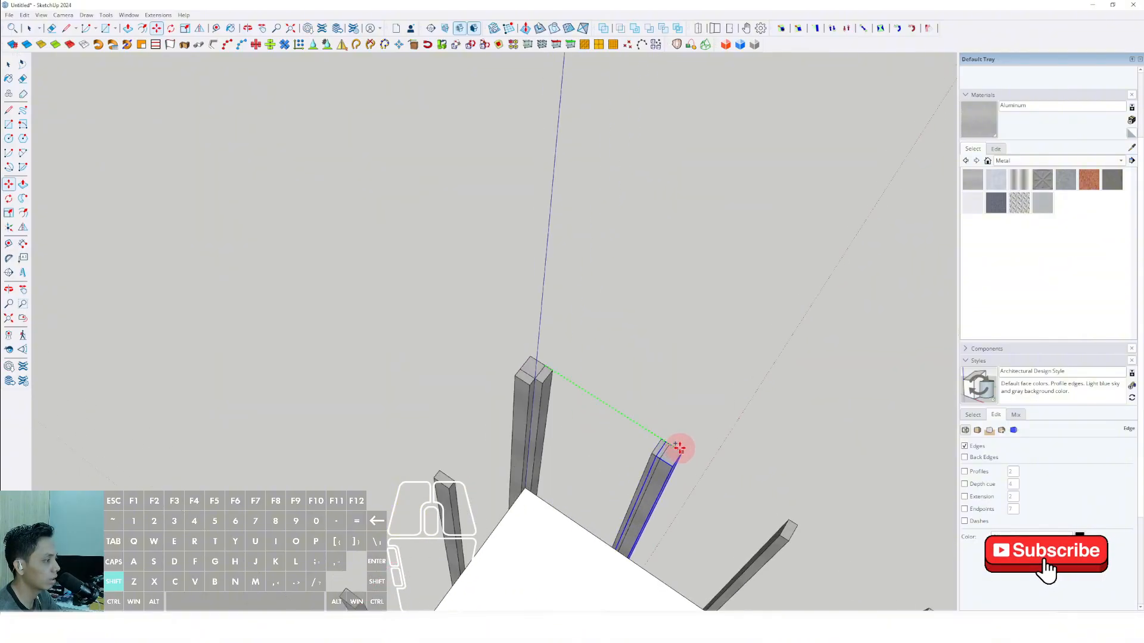
shift+scroll(691, 458, down, 6)
shift+middle_drag(770, 521, 263, 244)
shift+scroll(370, 335, up, 4)
shift+middle_drag(393, 316, 407, 411)
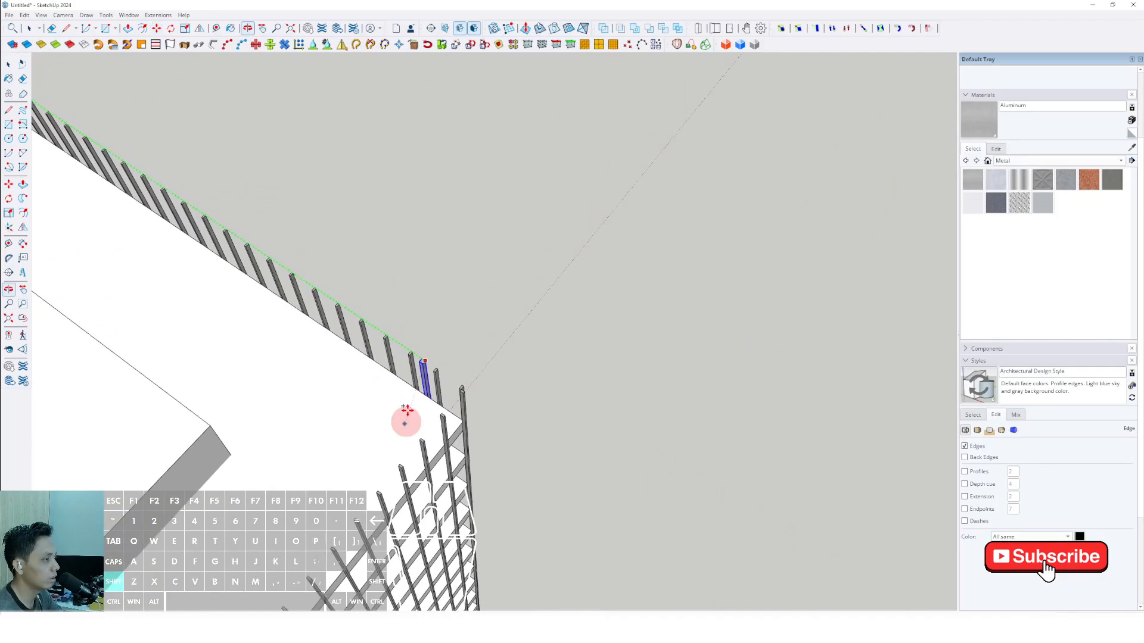
shift+scroll(406, 411, up, 3)
scroll(434, 348, up, 2)
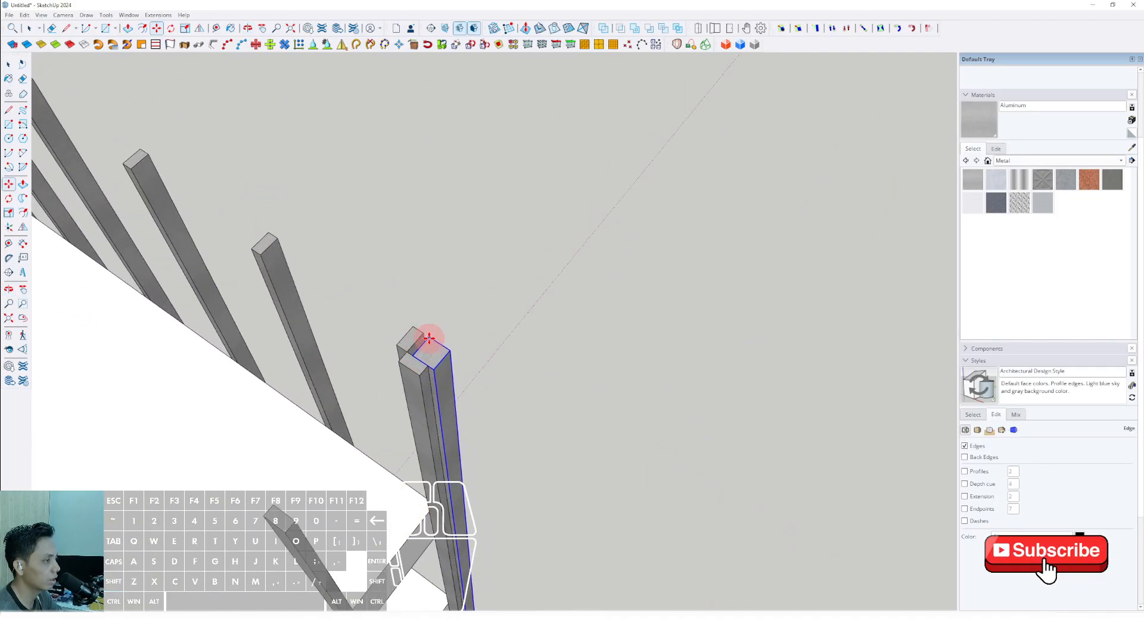
click(420, 335)
key(space)
scroll(420, 339, down, 9)
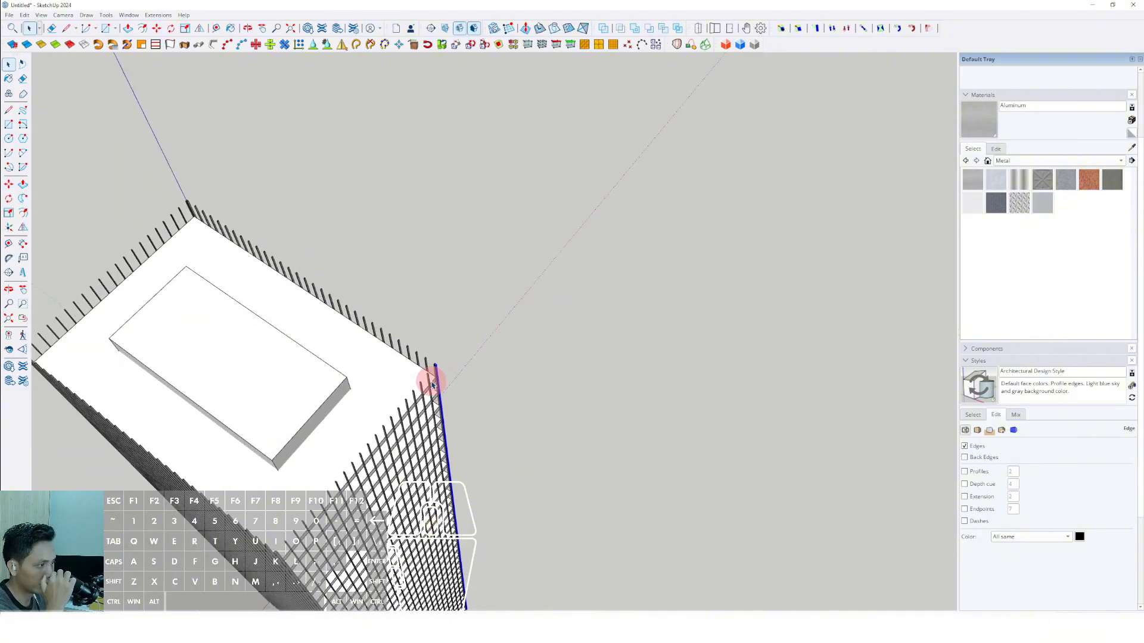
Draw a rectangle over the bar tops spanning the whole roof between the outer points of two opposite corner posts.
middle_drag(429, 380, 846, 400)
scroll(319, 516, up, 4)
middle_drag(352, 337, 55, 148)
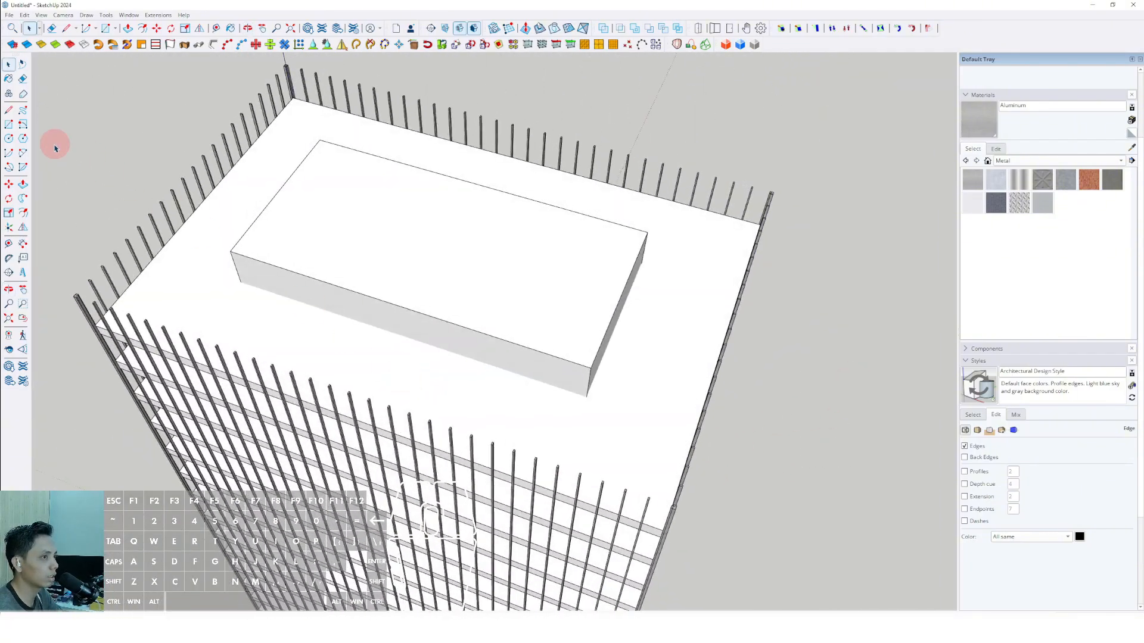
scroll(663, 499, up, 6)
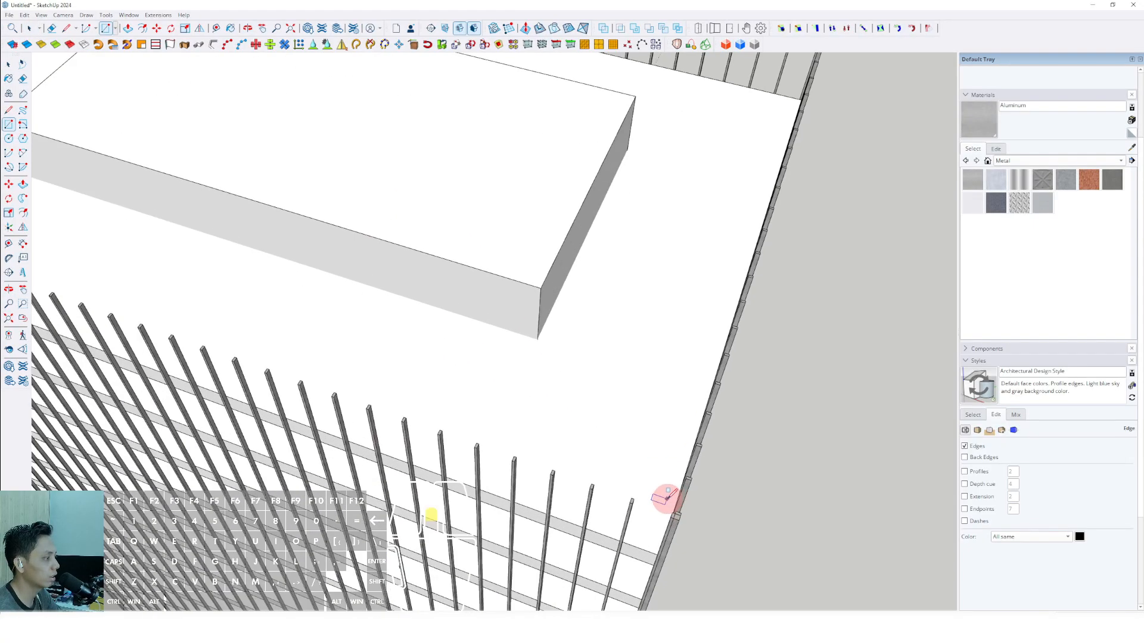
scroll(548, 387, down, 8)
shift+middle_drag(298, 131, 531, 385)
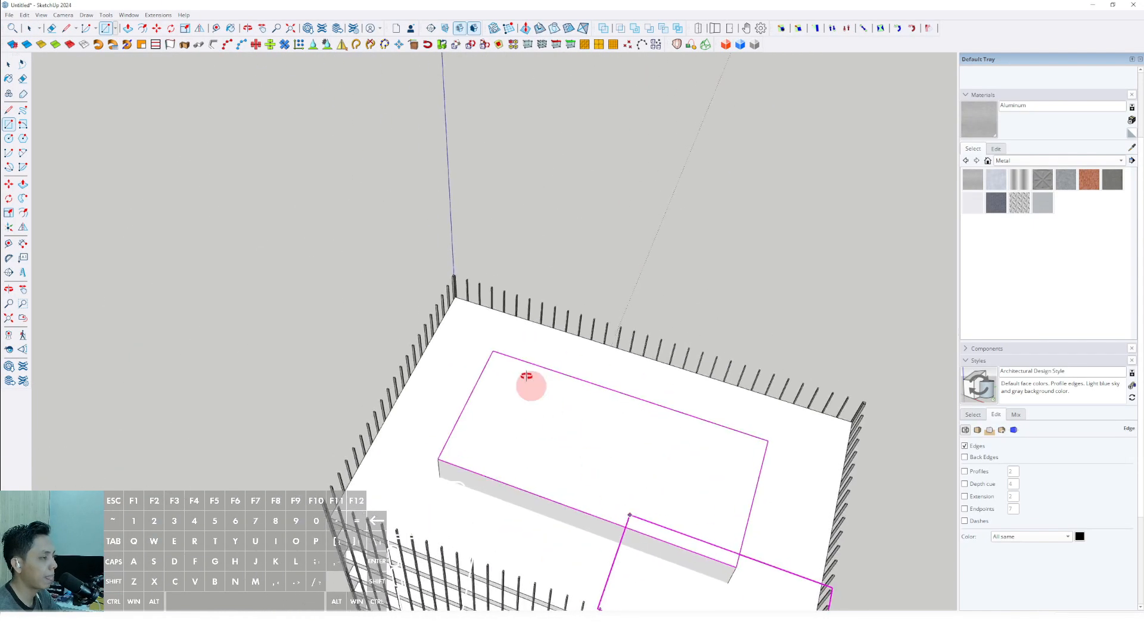
scroll(493, 333, up, 6)
shift+middle_drag(426, 253, 494, 398)
scroll(494, 380, up, 6)
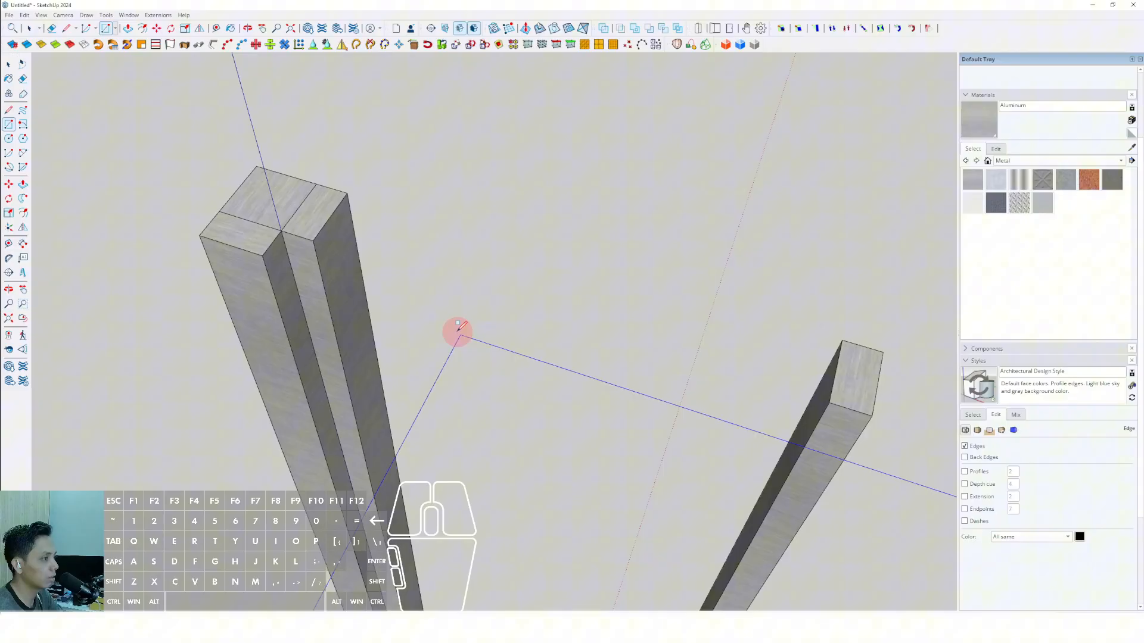
click(256, 166)
key(space)
scroll(428, 324, down, 12)
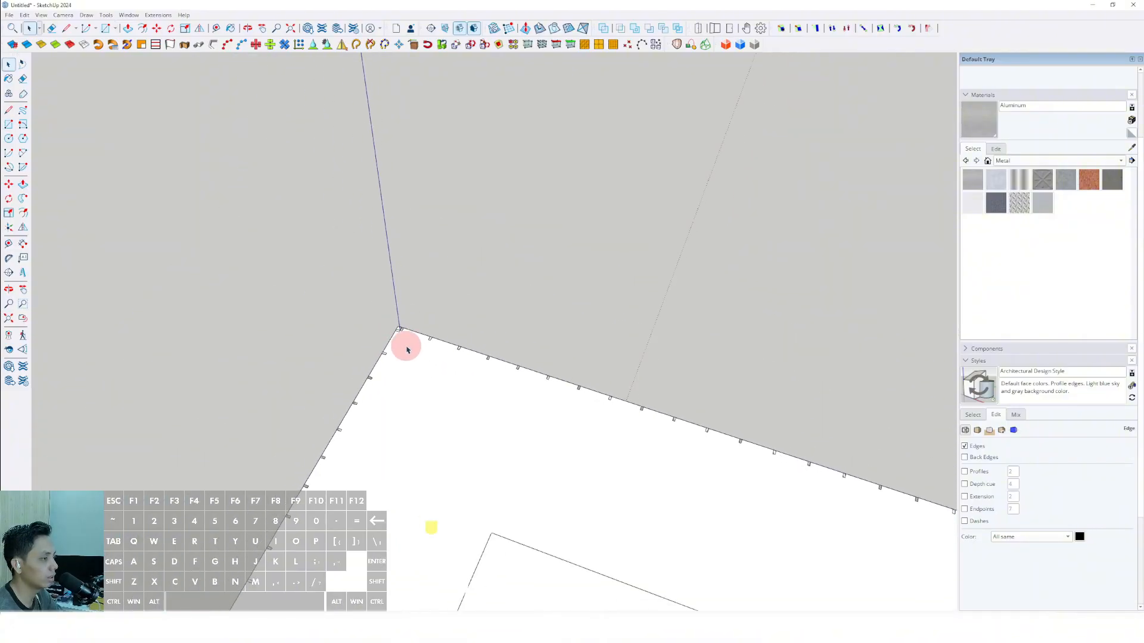
Offset the outline of the rectangle over the roof inward to the inner side of the bars.
middle_drag(597, 536, 691, 401)
scroll(596, 384, up, 3)
click(616, 348)
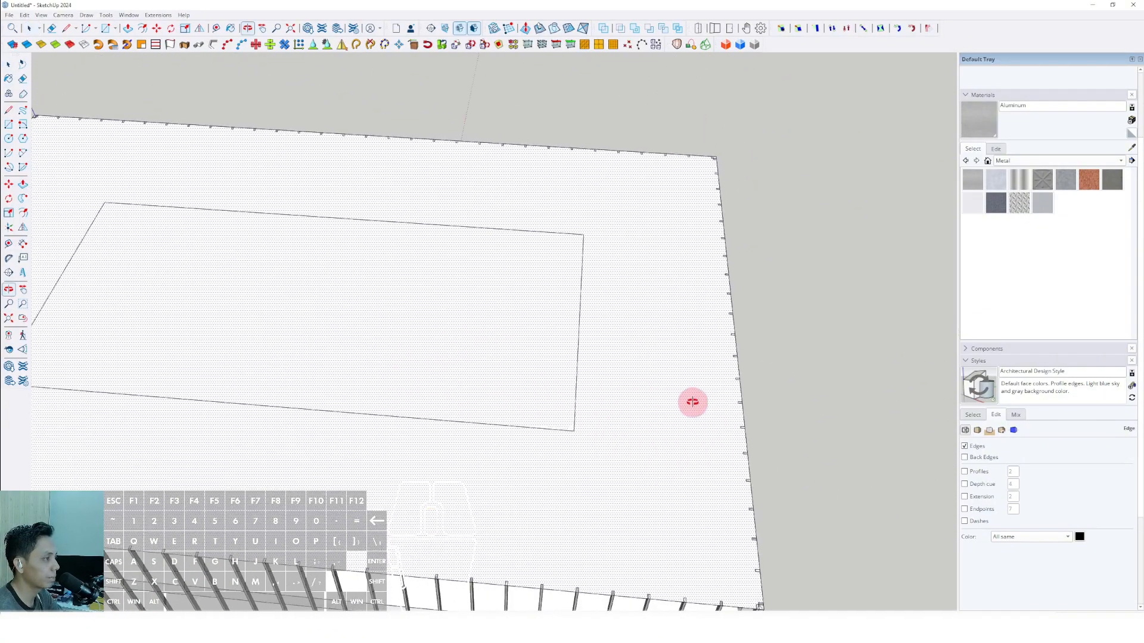
middle_drag(569, 402, 542, 404)
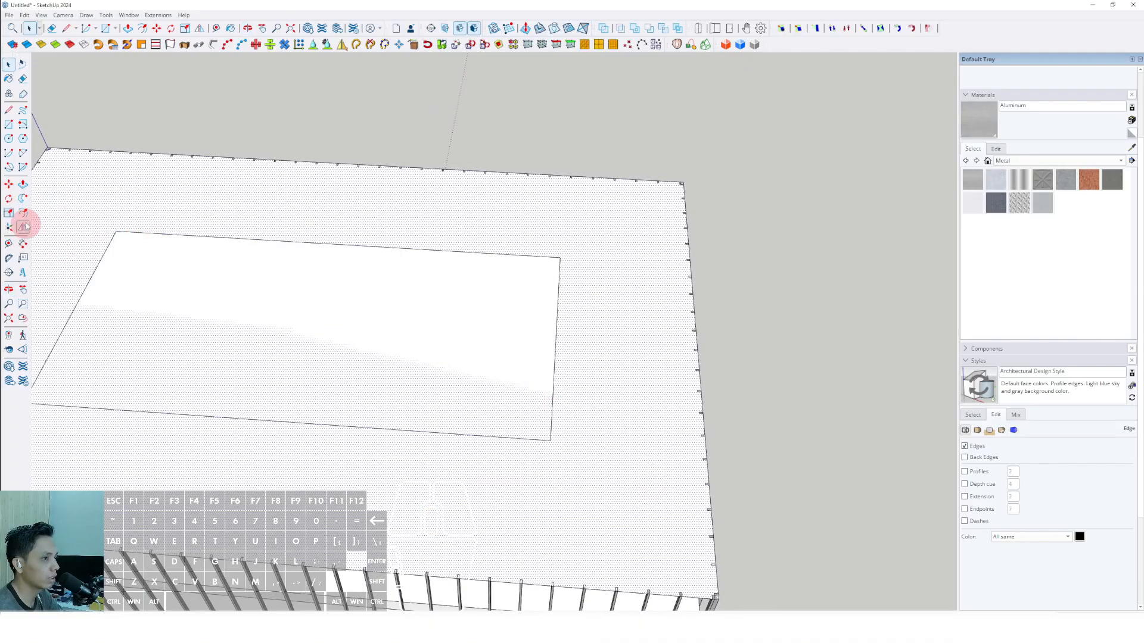
scroll(664, 303, up, 1)
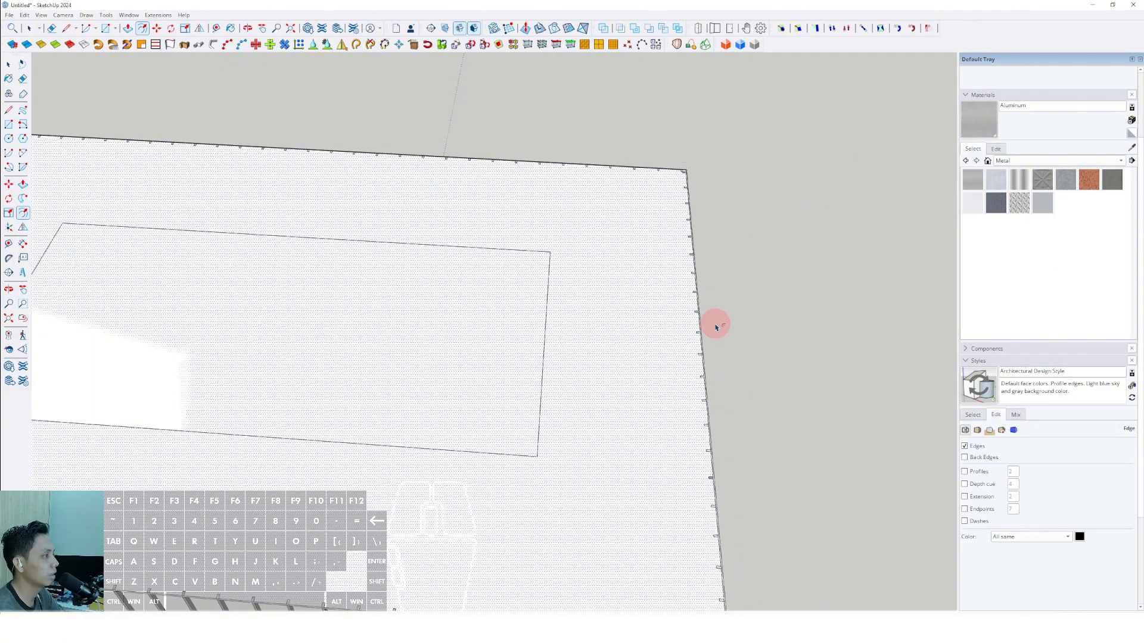
scroll(708, 316, up, 3)
key(space)
scroll(694, 295, up, 3)
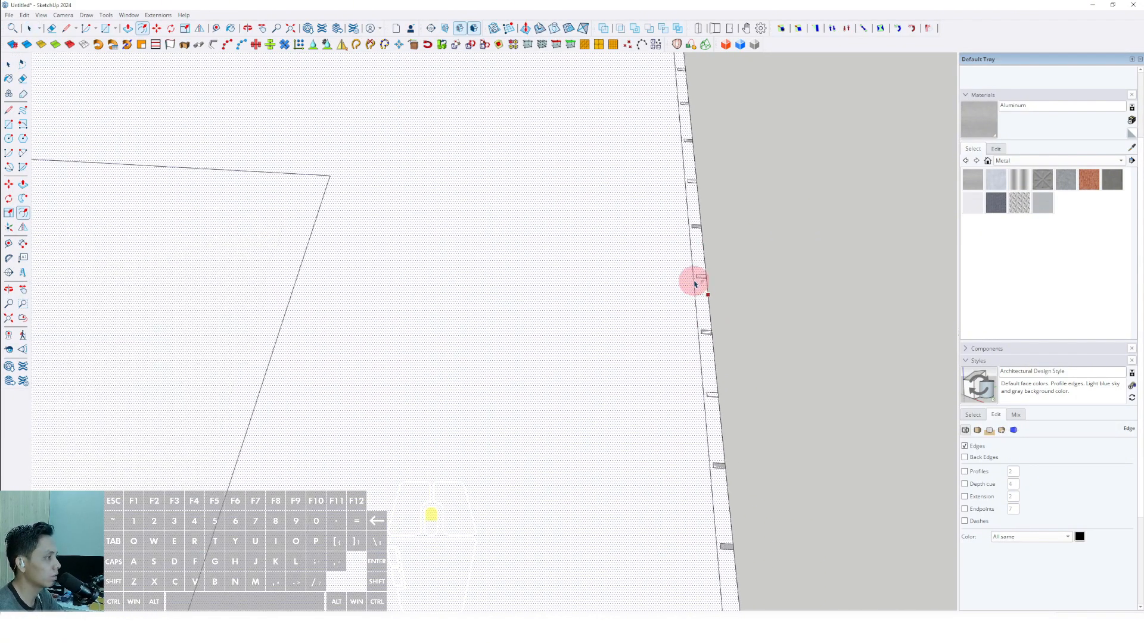
click(697, 278)
key(space)
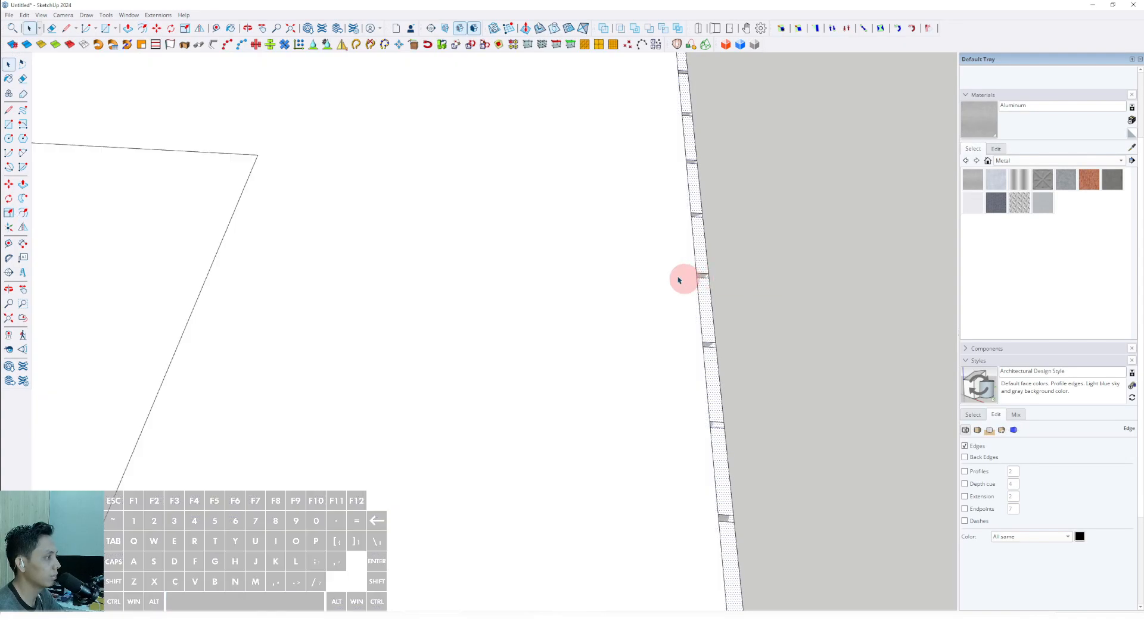
Erase the inner face of the offset rectangle, leaving only a narrow ring over the bar tops.
click(644, 237)
scroll(646, 262, down, 8)
middle_drag(637, 294, 551, 257)
right_click(550, 259)
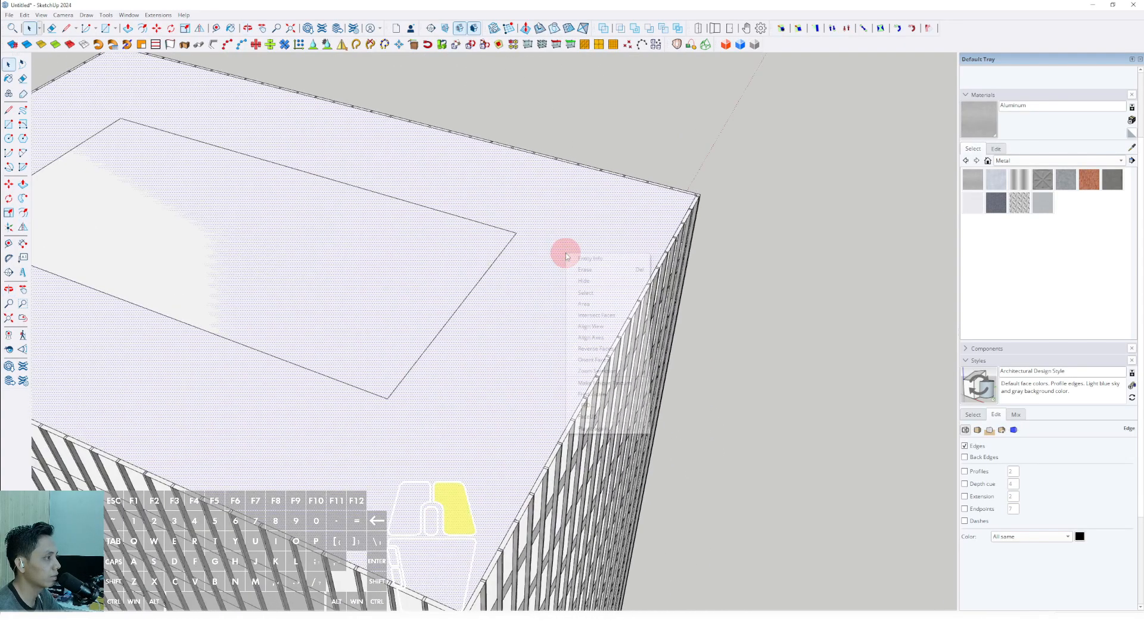
click(589, 268)
Thicken the ring on the bar tops with Push/Pull and make the resulting solid a group.
scroll(652, 320, up, 5)
click(652, 304)
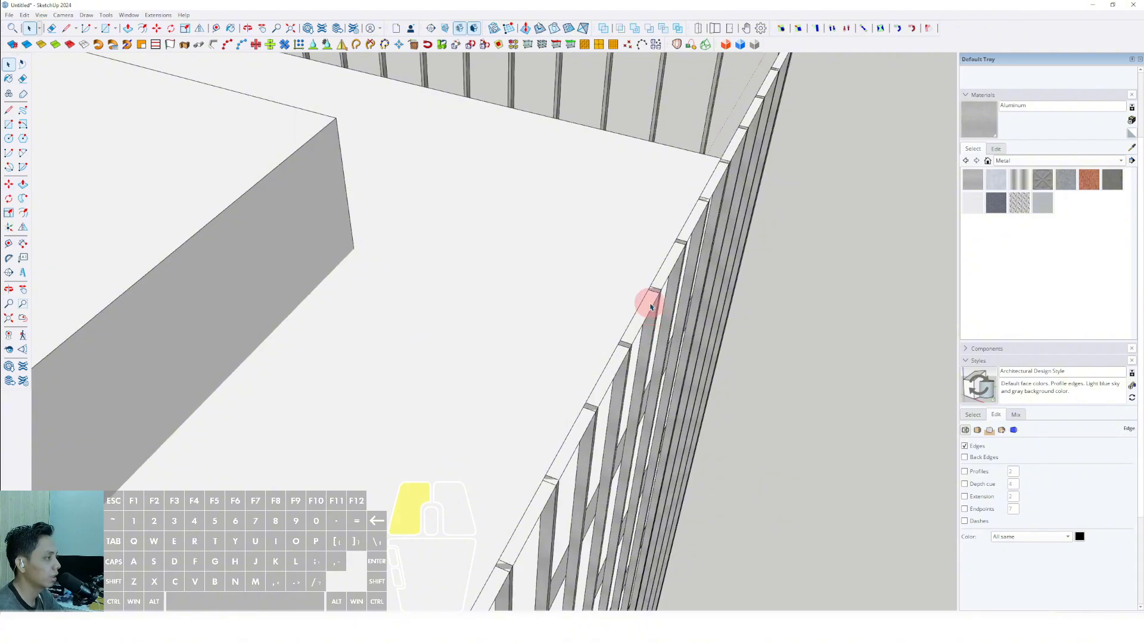
scroll(571, 280, up, 5)
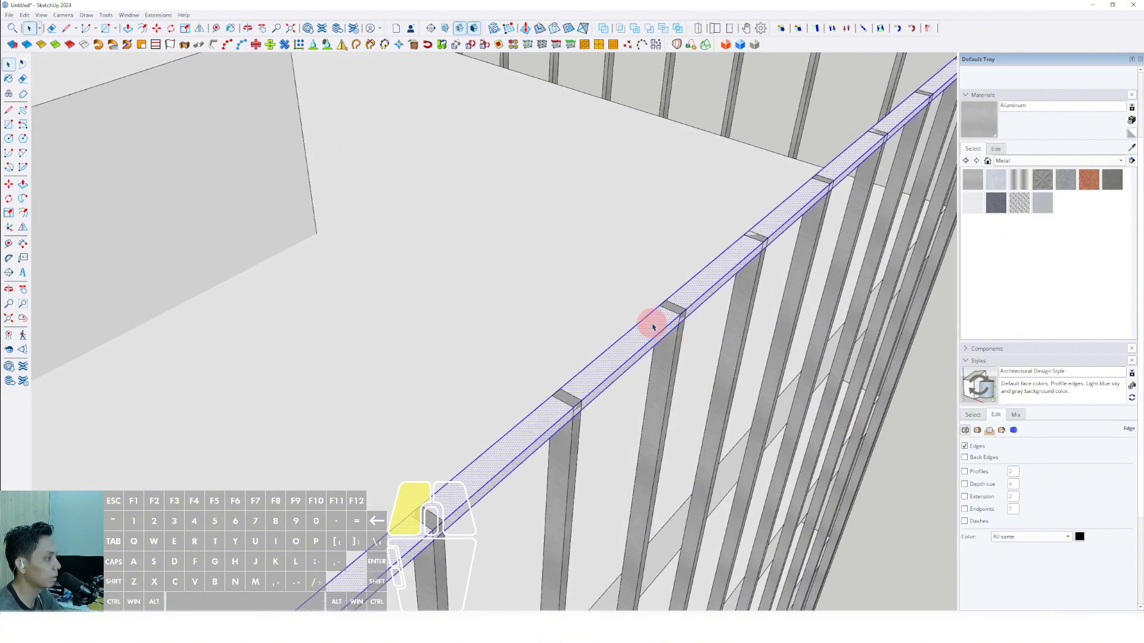
right_click(653, 326)
click(679, 414)
Apply the Aluminum material to the ring group and turn it into a component.
click(655, 333)
scroll(655, 334, down, 4)
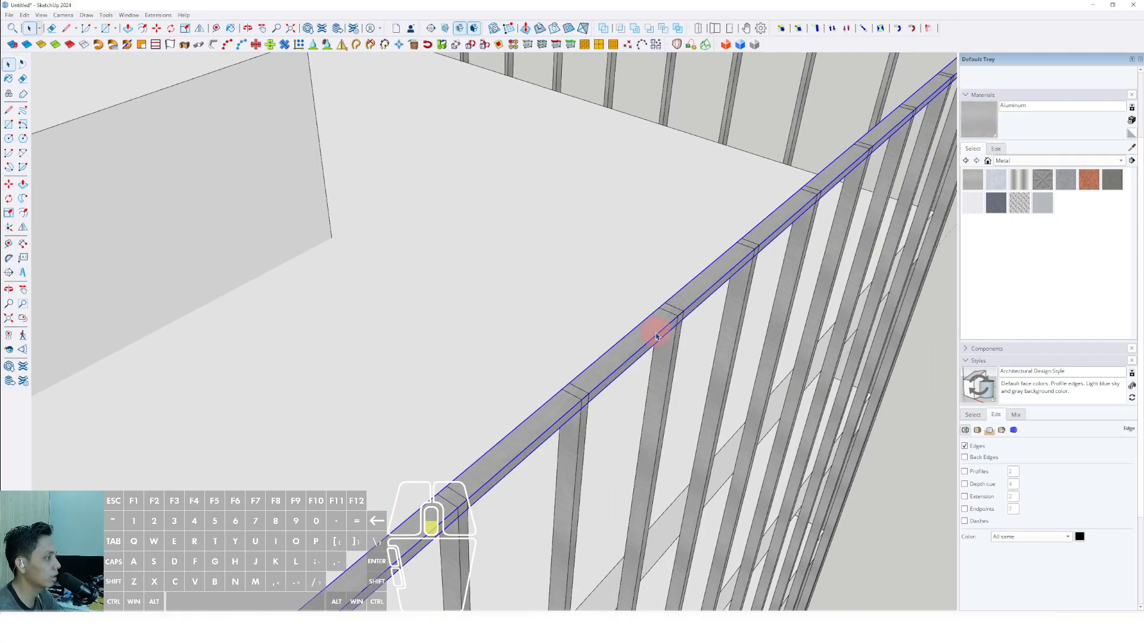
key(space)
scroll(657, 336, up, 4)
right_click(657, 337)
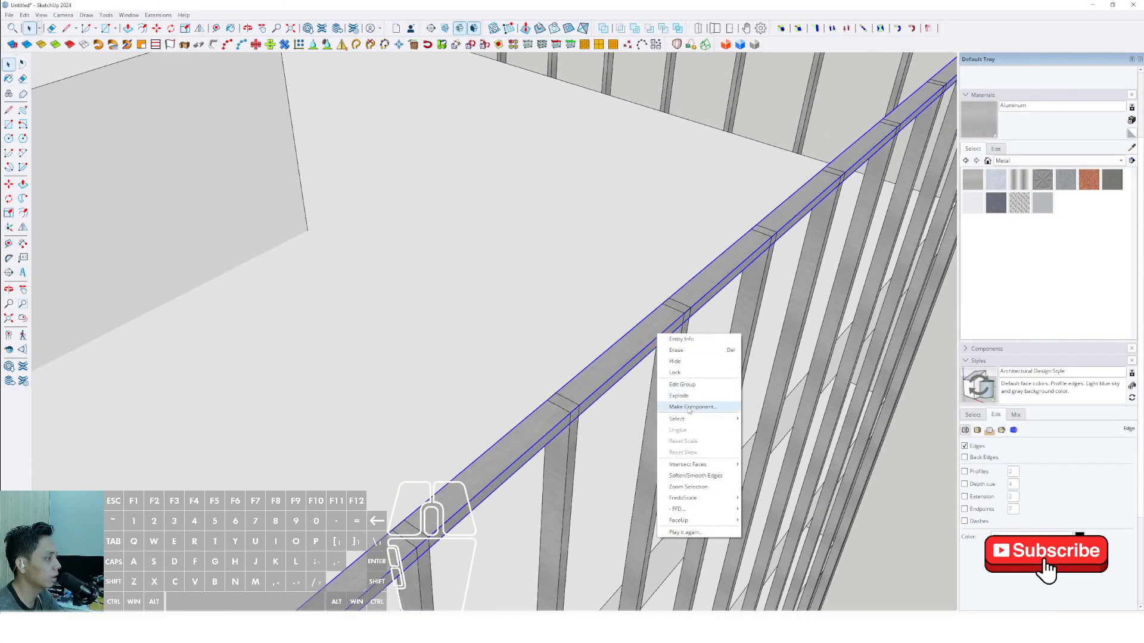
click(679, 408)
click(551, 381)
Copy the ring component down the bars to the top and bottom edges of the roof slab.
scroll(637, 322, down, 5)
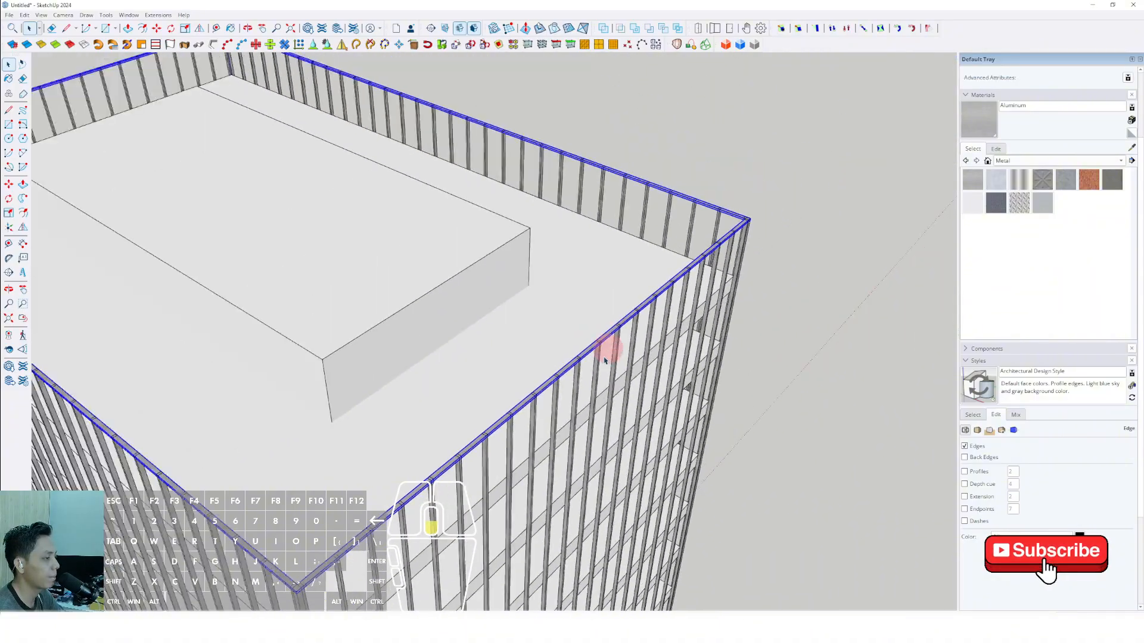
middle_drag(608, 352, 555, 186)
scroll(305, 290, up, 4)
middle_drag(305, 290, 416, 216)
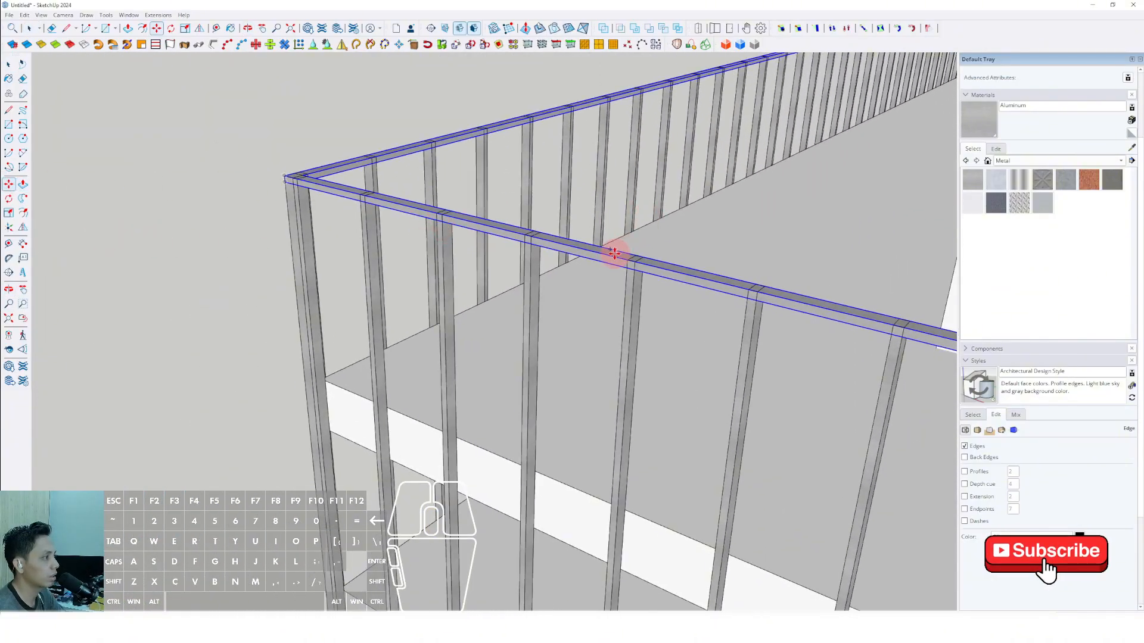
middle_drag(613, 258, 476, 143)
click(562, 250)
click(634, 255)
key(space)
scroll(472, 189, down, 3)
scroll(494, 314, up, 3)
middle_drag(473, 189, 487, 337)
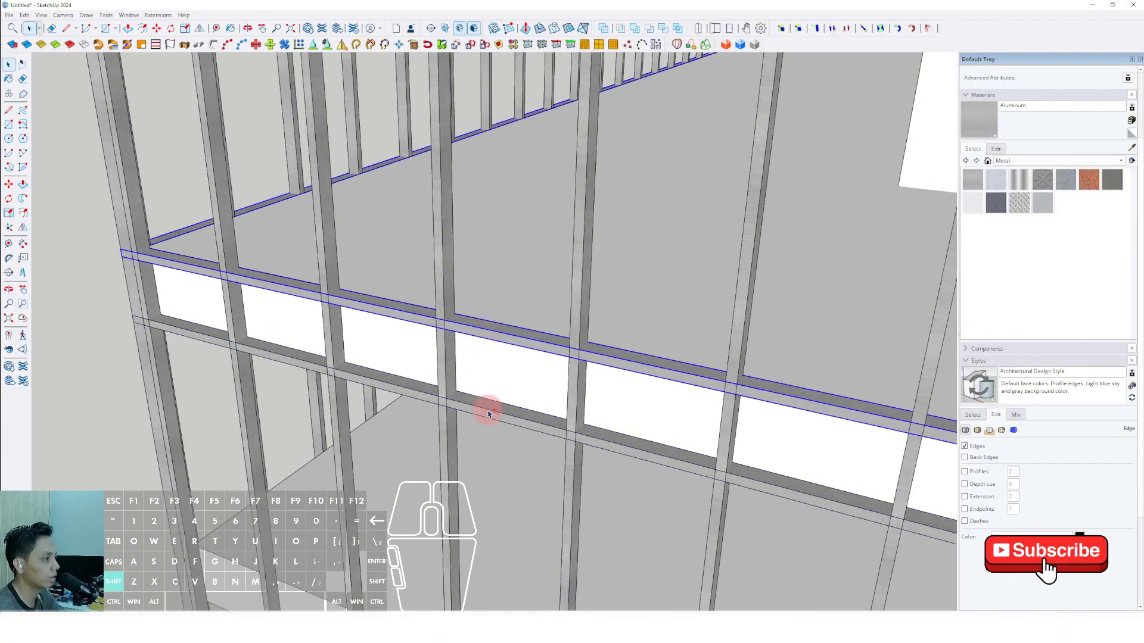
Select the two rings at the roof slab's edges together and make them one group.
middle_drag(483, 412, 499, 331)
right_click(499, 331)
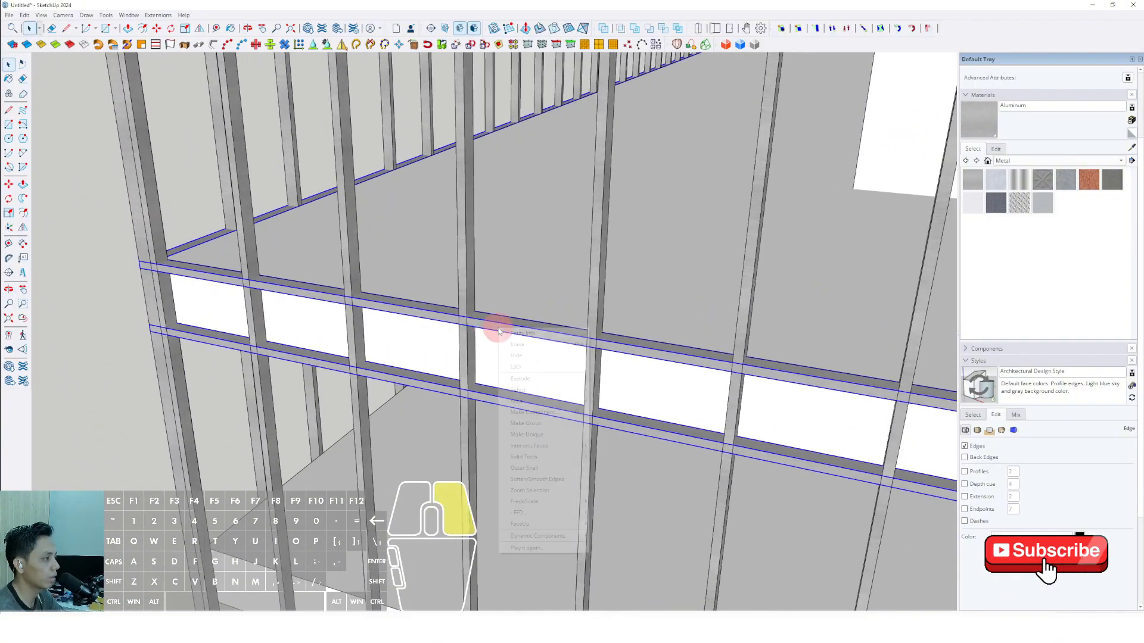
scroll(518, 324, down, 3)
scroll(467, 307, up, 4)
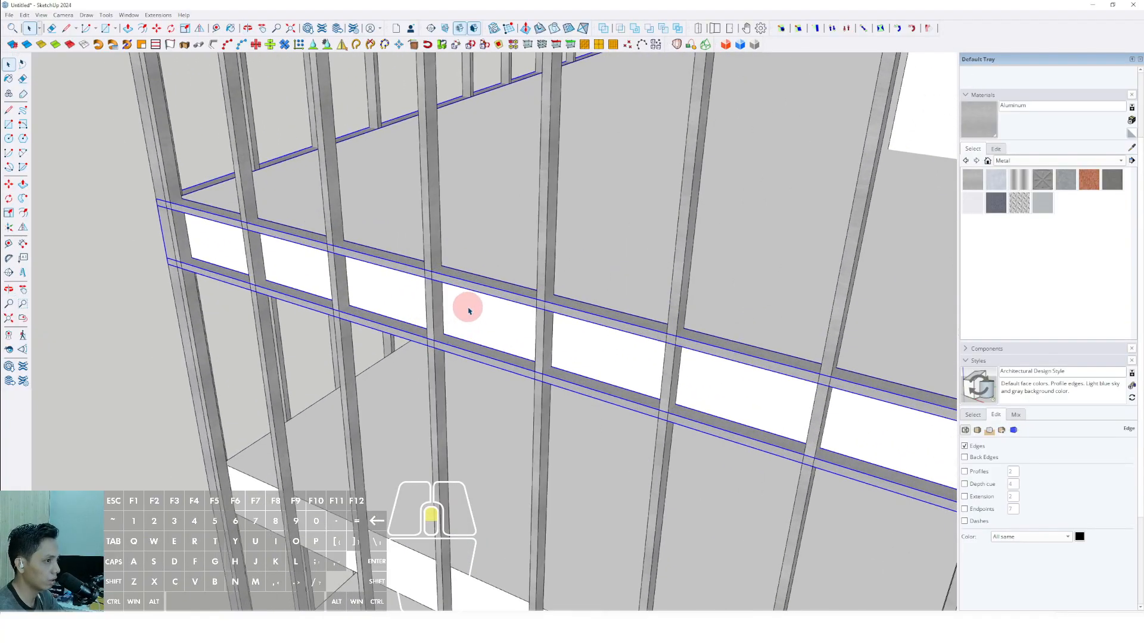
Copy the ring pair down to the slab below and repeat the copy for the lower floor slabs.
click(484, 275)
key(shift)
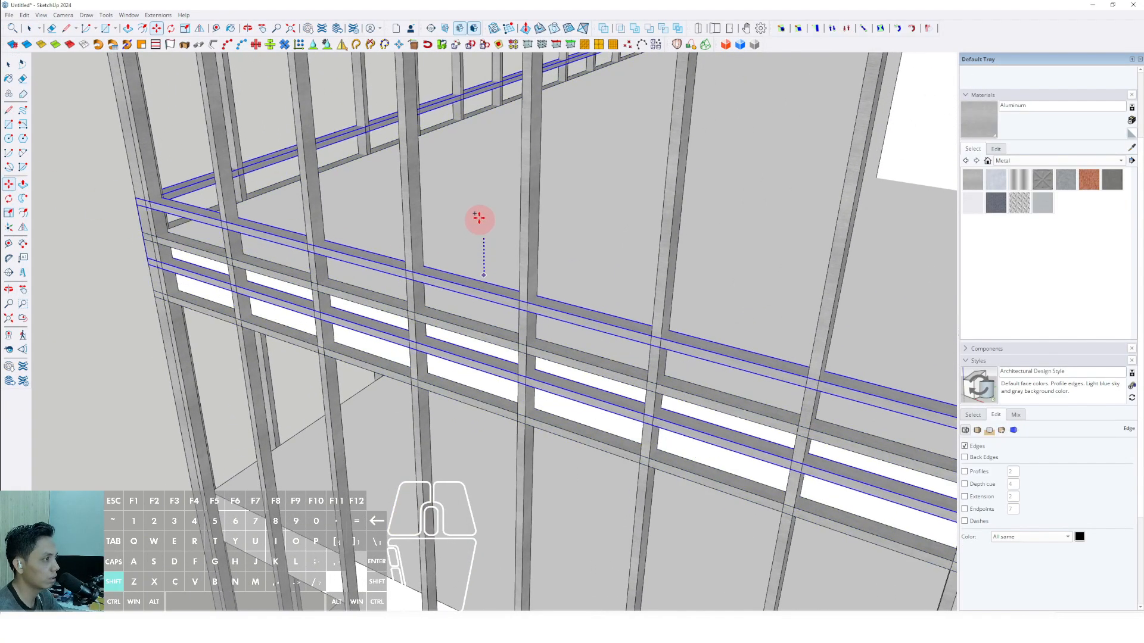
shift+scroll(480, 213, down, 2)
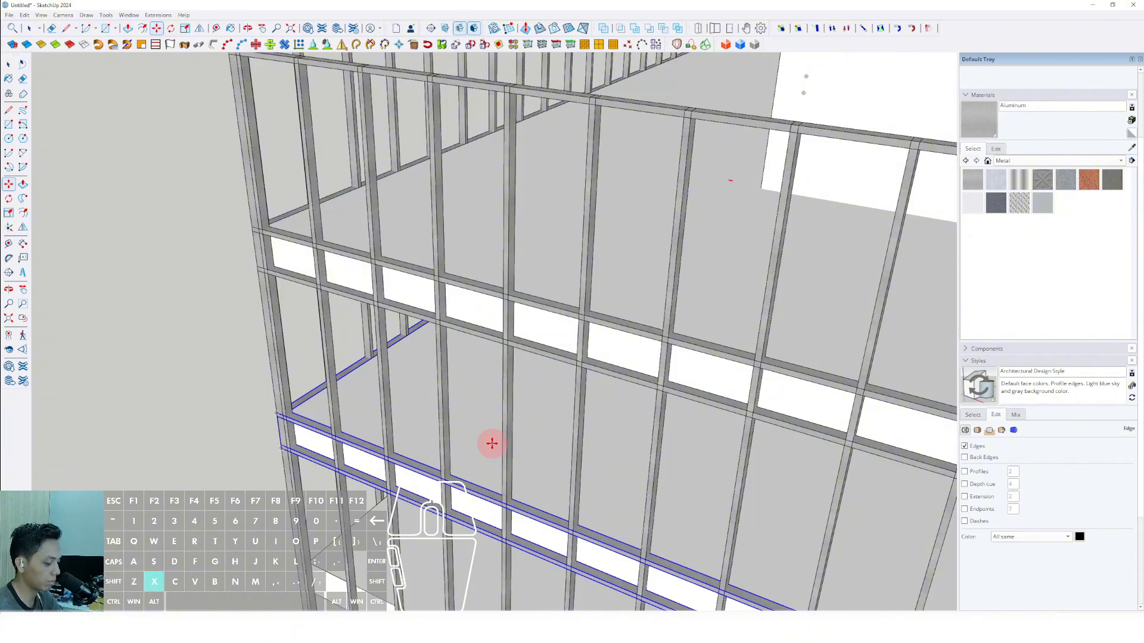
key(space)
scroll(482, 388, down, 10)
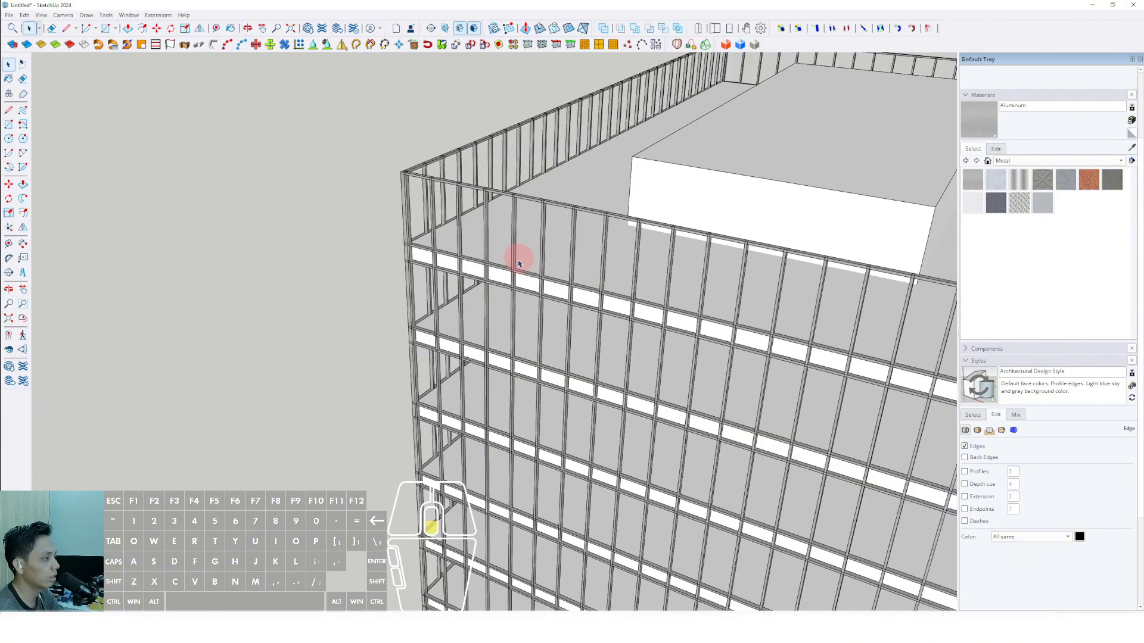
Copy the ring pair straight down from the slab above to the building's lowest slab.
scroll(562, 386, up, 10)
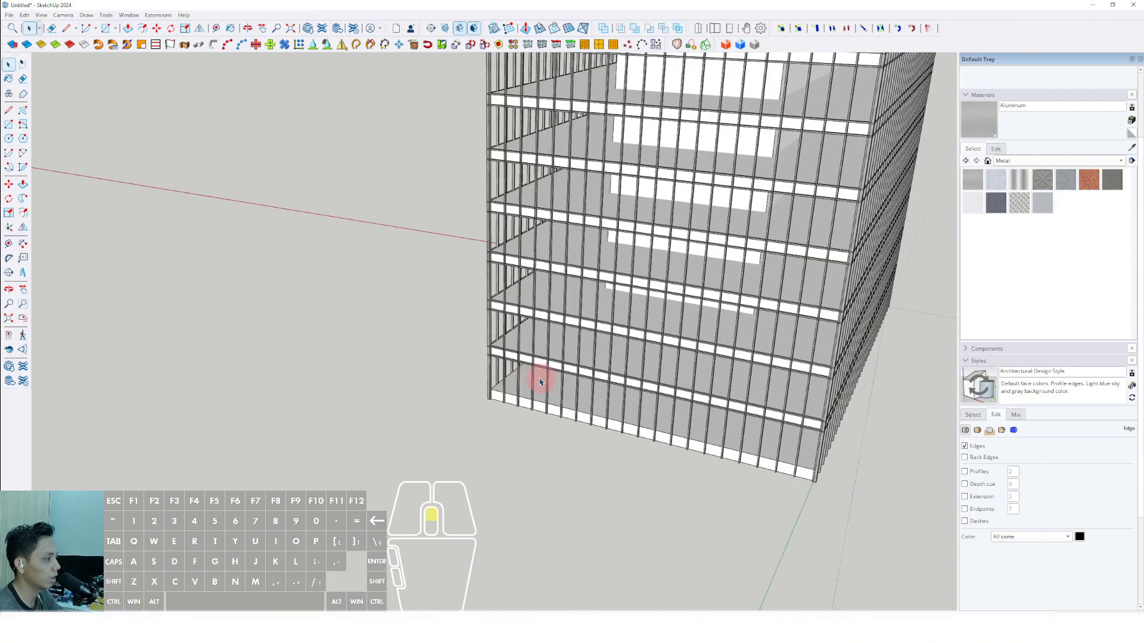
shift+middle_drag(511, 357, 350, 230)
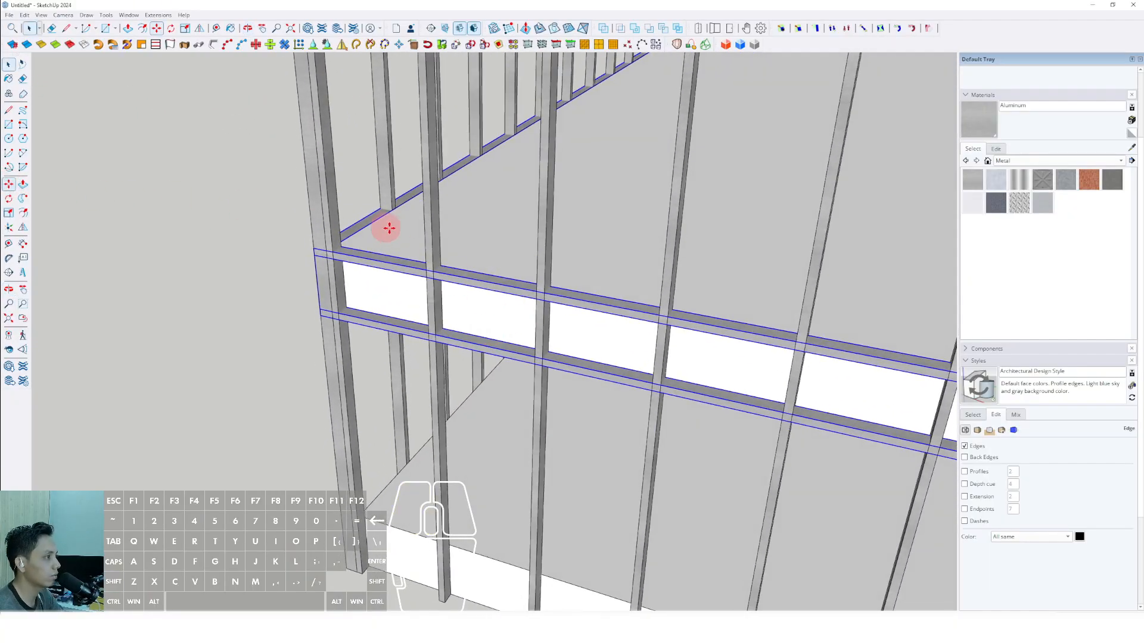
click(490, 246)
shift+scroll(490, 216, down, 3)
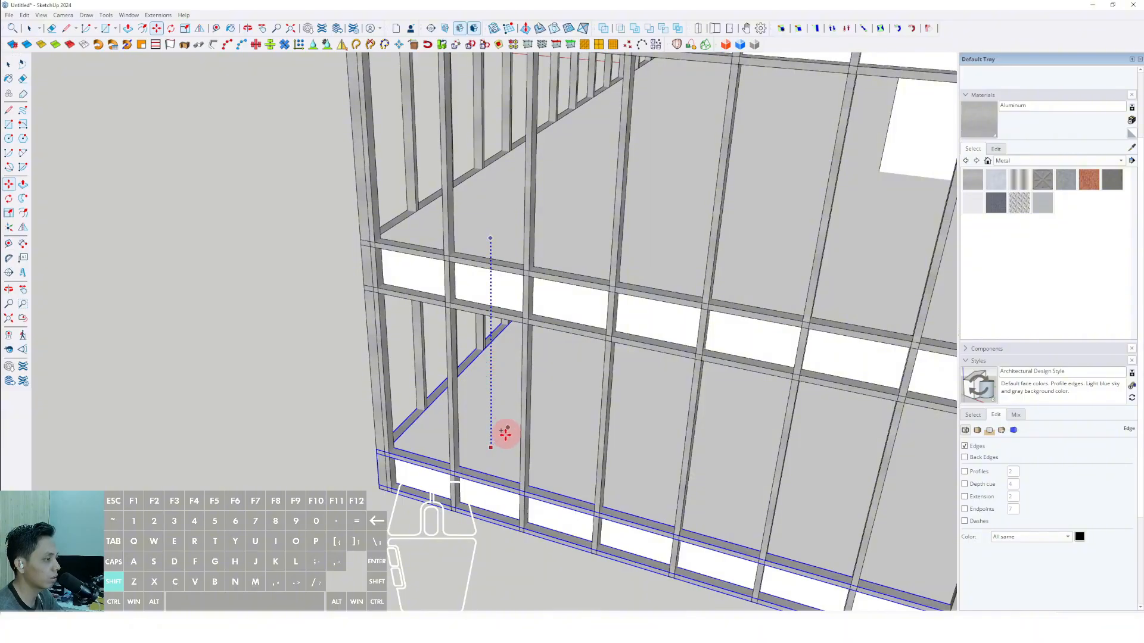
click(493, 450)
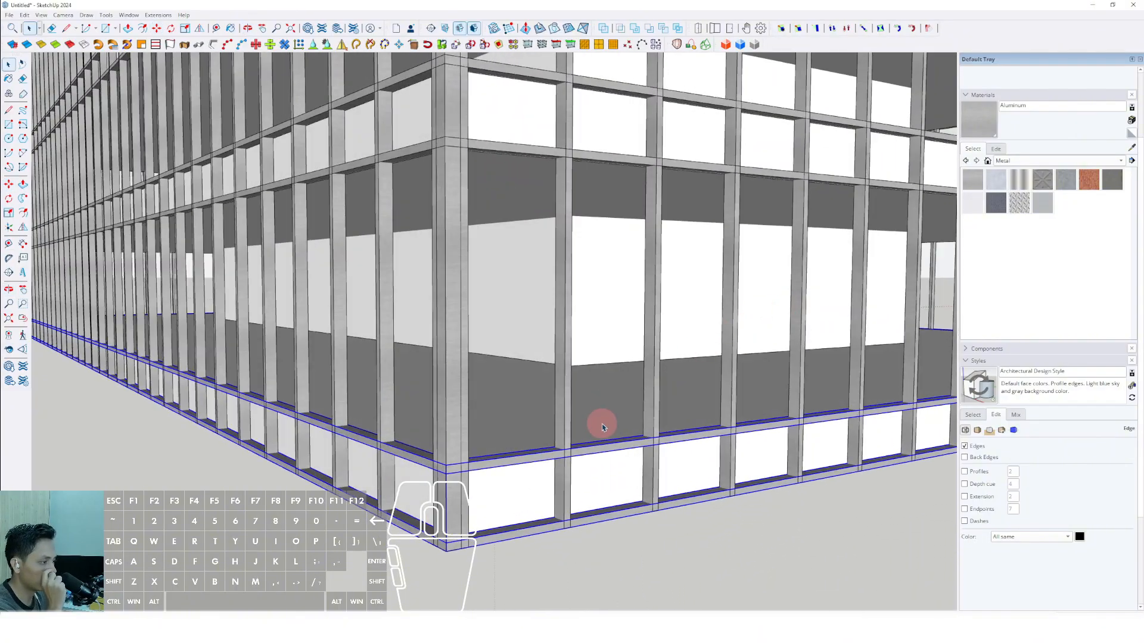
Inside the lowest ring pair, move the lower ring up to about the middle of the slab's edge face.
scroll(503, 510, up, 8)
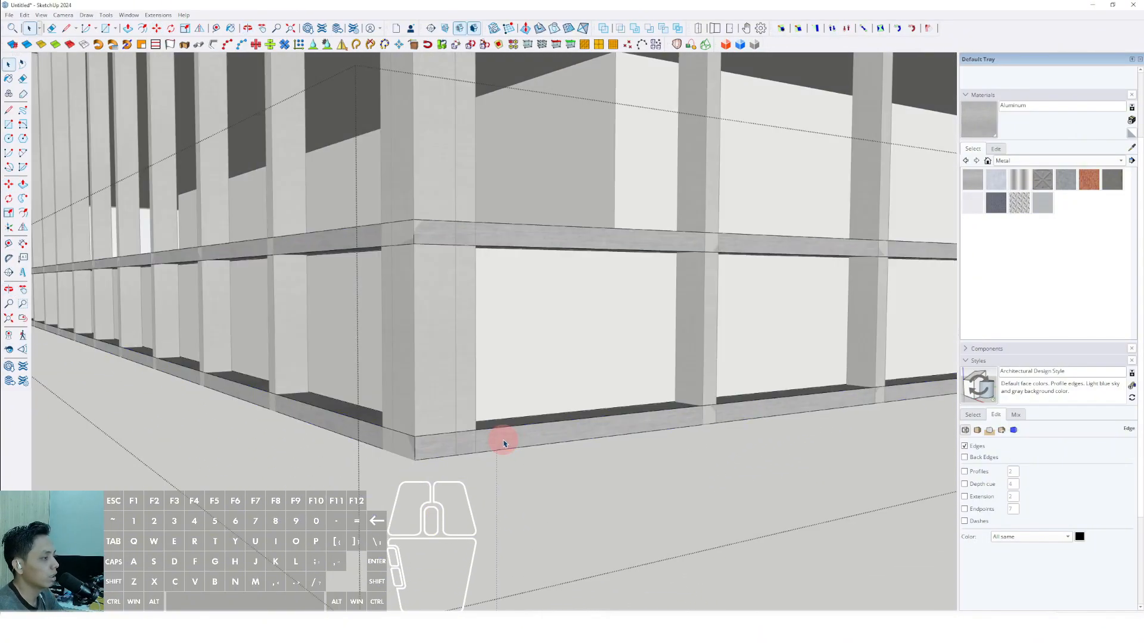
click(504, 442)
middle_drag(503, 442, 558, 391)
key(m)
click(538, 396)
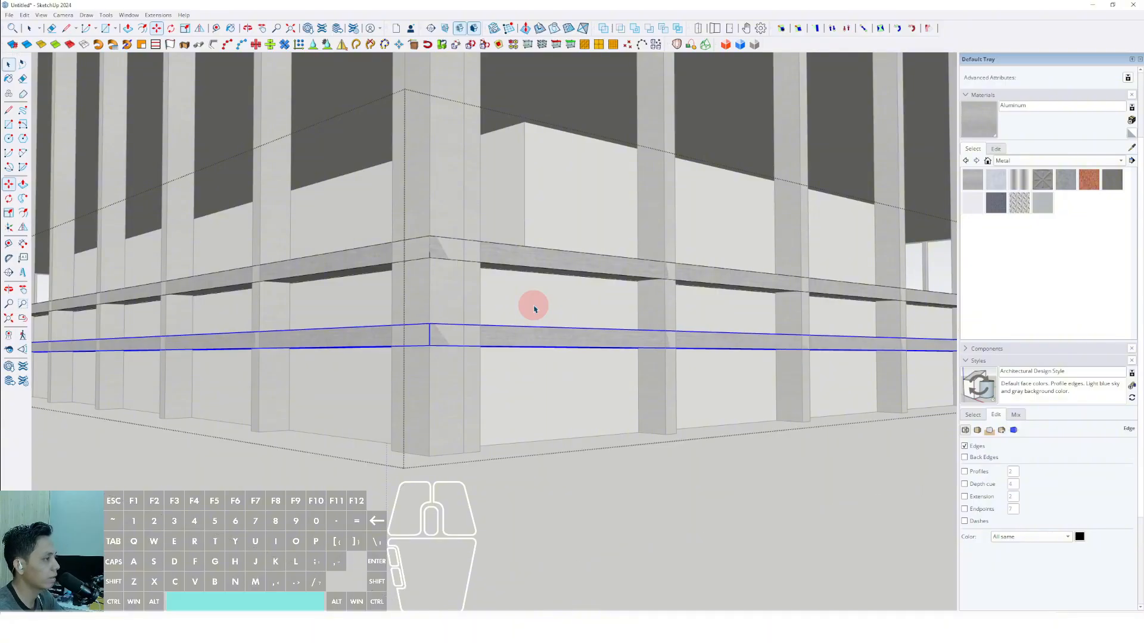
Edit the vertical bar component and push its bottom face up to the underside of the raised lowest ring.
double_click(667, 394)
triple_click(668, 394)
drag(605, 398, 719, 478)
key(v)
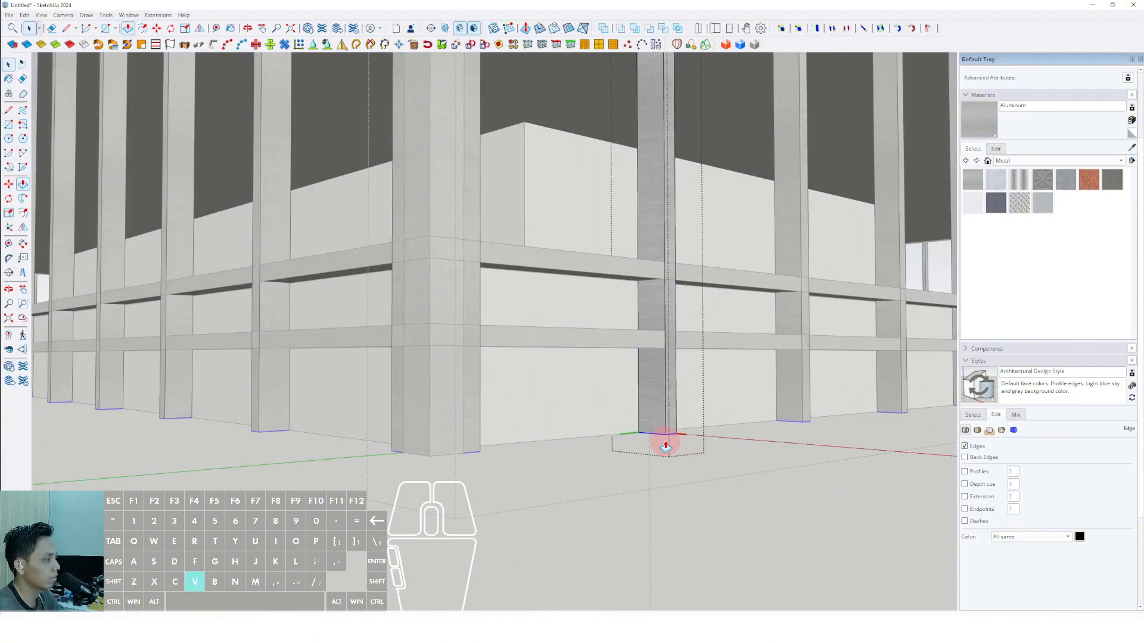
middle_drag(637, 349, 500, 397)
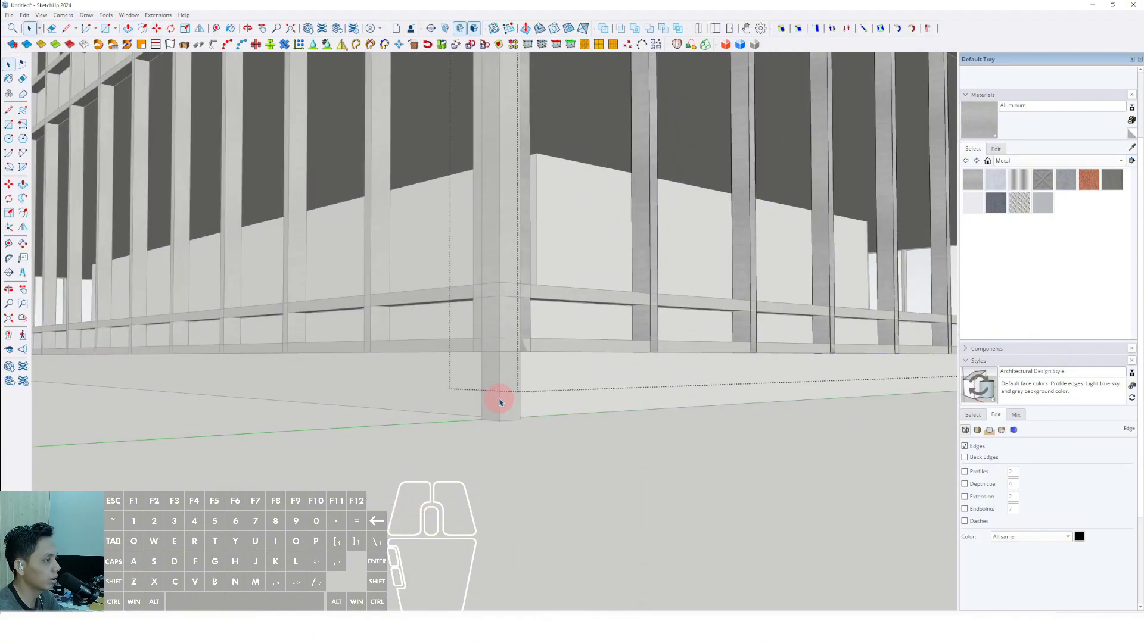
Edit the first corner post and push its bottom face up level with the underside of the lowest ring.
key(space)
click(500, 402)
scroll(554, 420, down, 5)
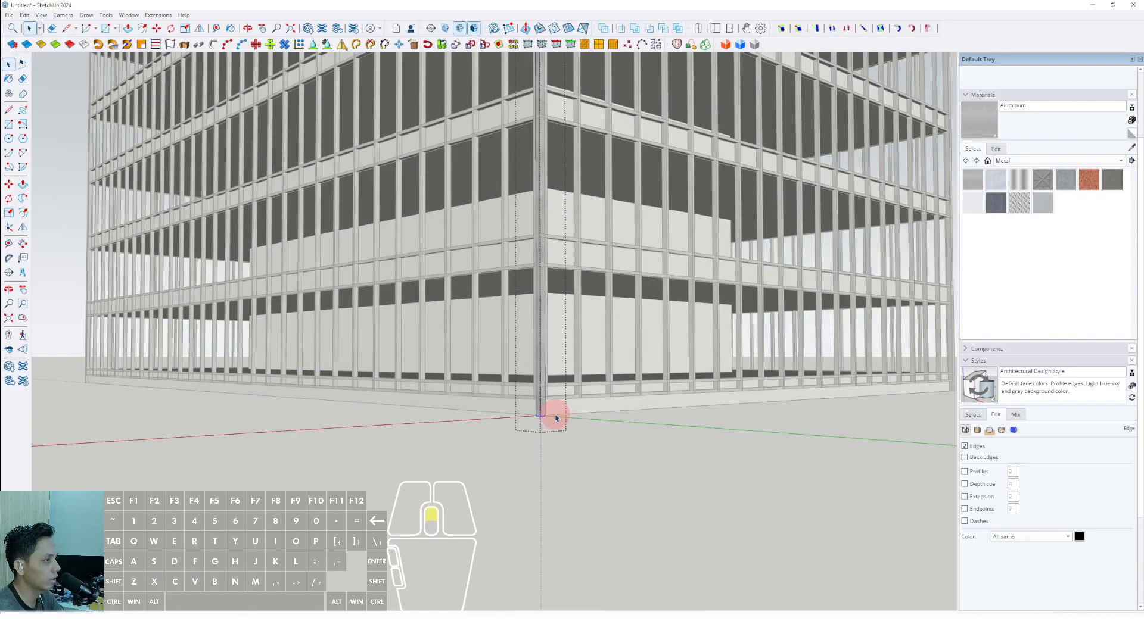
key(p)
middle_drag(547, 393, 400, 394)
key(space)
Open the corner post at the next corner and shorten its base to the lowest ring's underside with Push/Pull.
click(400, 394)
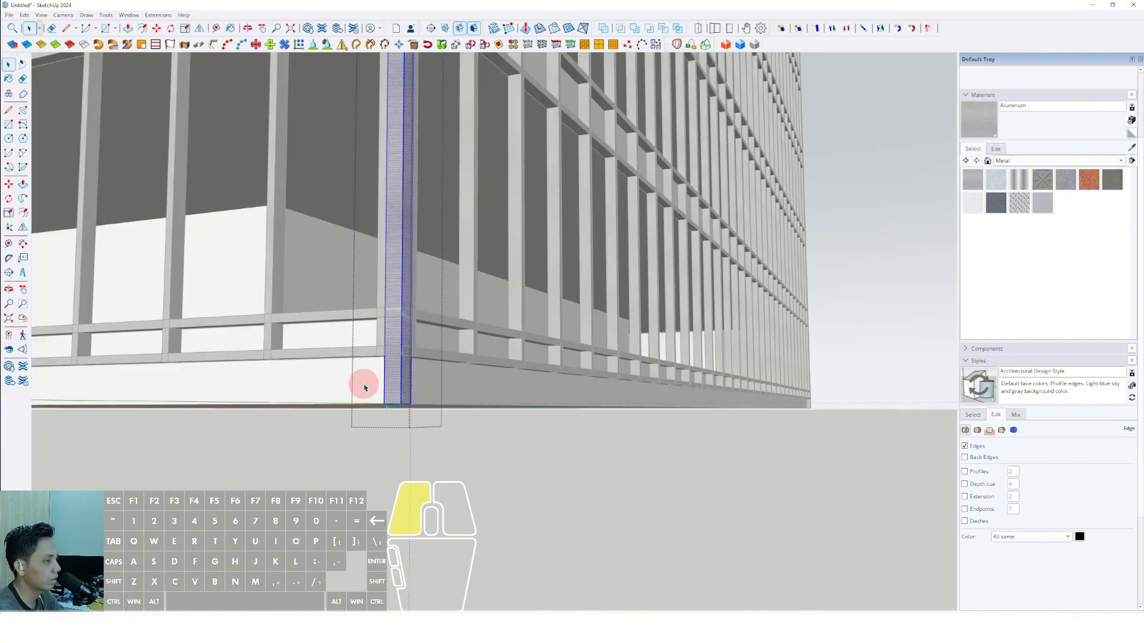
scroll(424, 365, down, 3)
middle_drag(536, 382, 314, 409)
scroll(478, 436, up, 5)
click(482, 440)
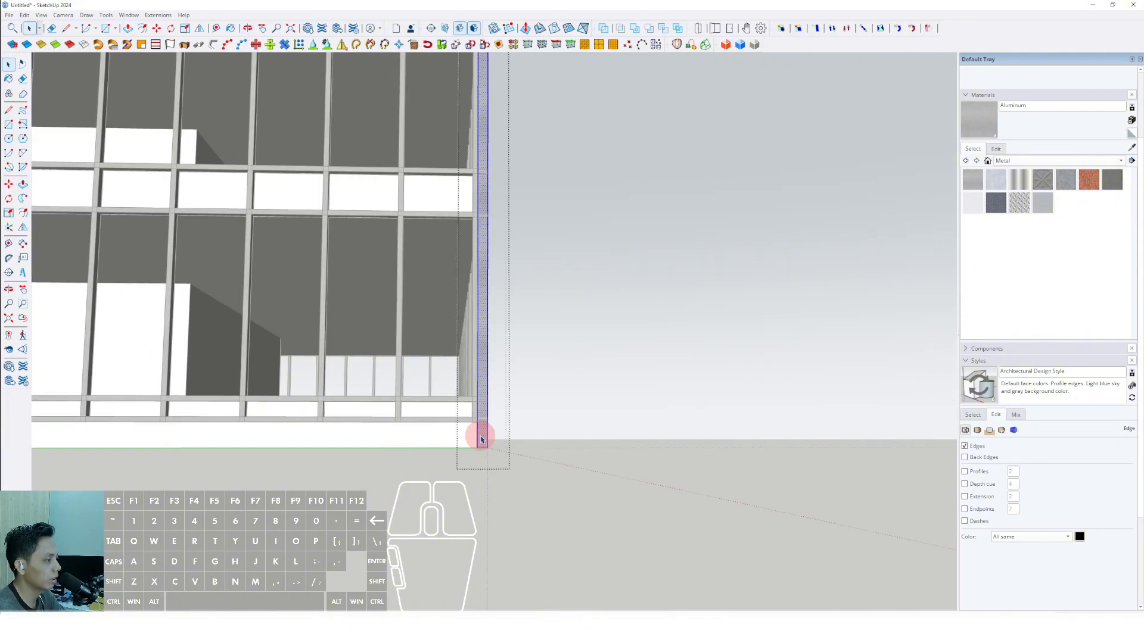
middle_drag(481, 439, 301, 399)
scroll(346, 417, up, 2)
click(424, 428)
scroll(493, 453, up, 1)
key(v)
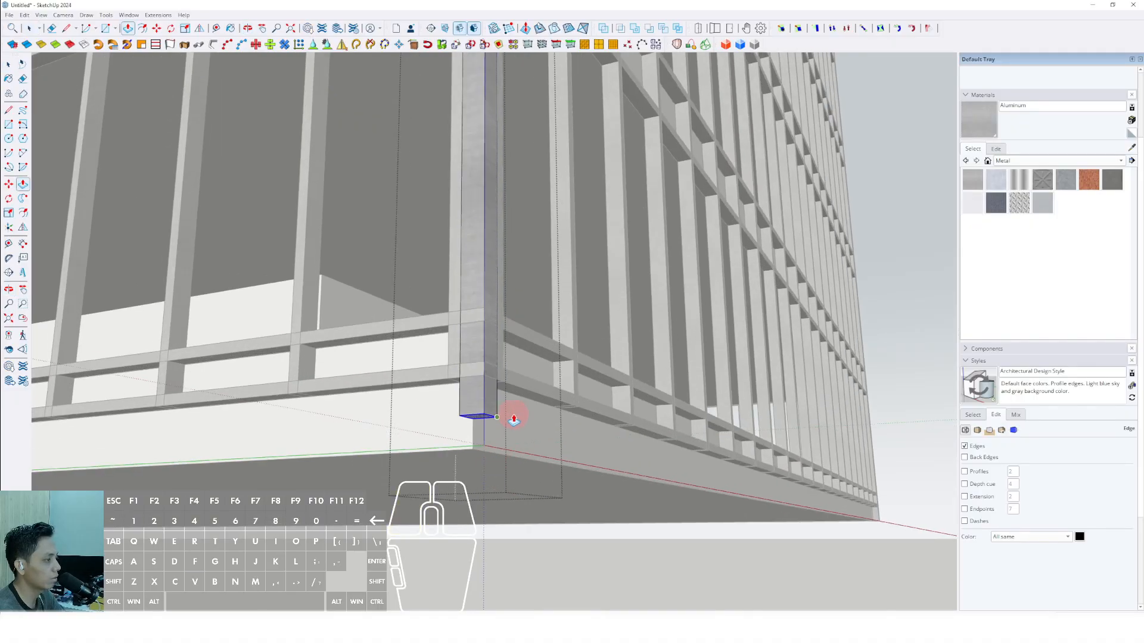
key(space)
Shorten the remaining corner post's base to match the raised ring and leave the post's editing mode.
scroll(518, 398, down, 3)
shift+middle_drag(703, 444, 286, 485)
shift+middle_drag(833, 471, 248, 459)
scroll(527, 490, up, 4)
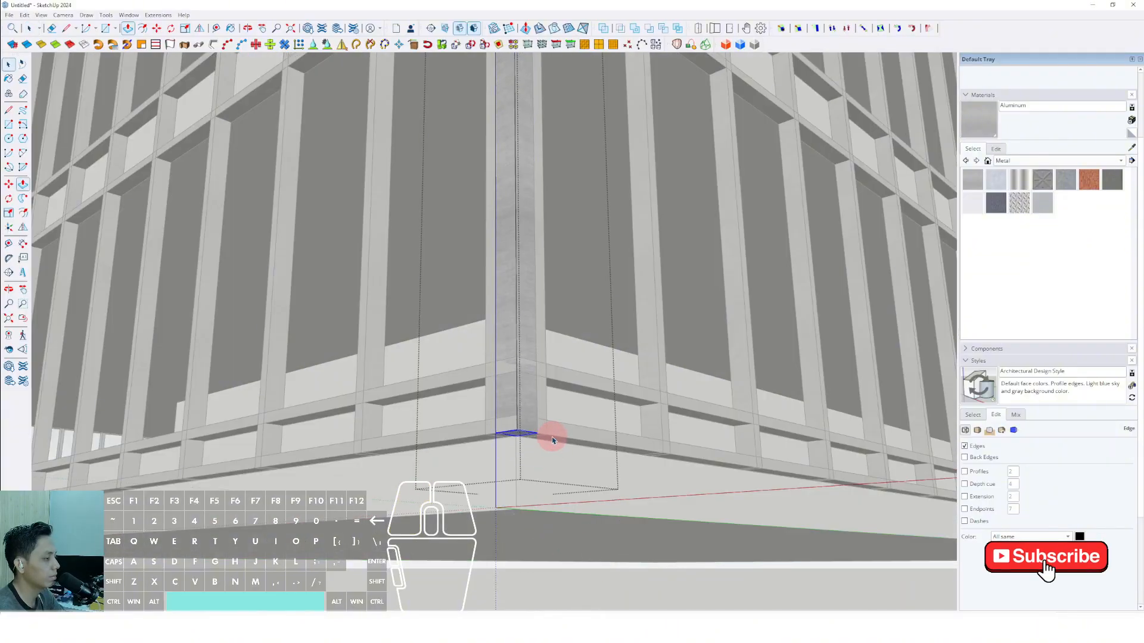
scroll(572, 438, down, 7)
middle_drag(357, 441, 536, 426)
click(775, 555)
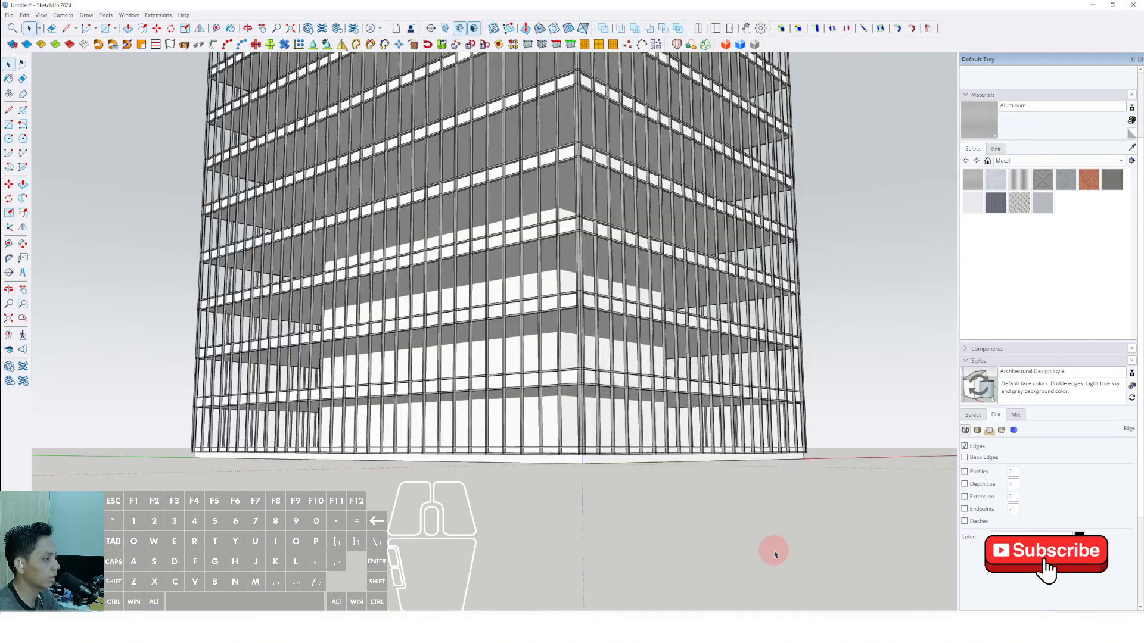
Draw a rectangle over the roof between opposite outer corners of the top ring.
scroll(644, 509, down, 8)
middle_drag(576, 462, 601, 501)
scroll(447, 268, up, 4)
middle_drag(447, 268, 475, 399)
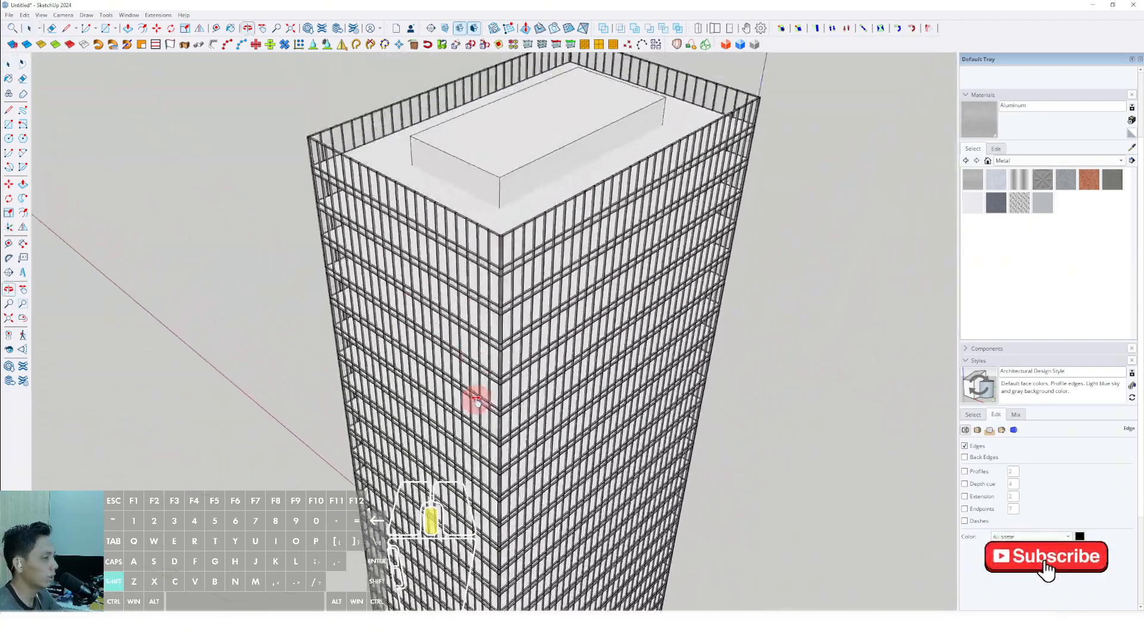
scroll(529, 139, up, 2)
shift+middle_drag(529, 138, 516, 358)
middle_drag(517, 358, 446, 369)
scroll(447, 370, up, 1)
middle_drag(521, 373, 507, 434)
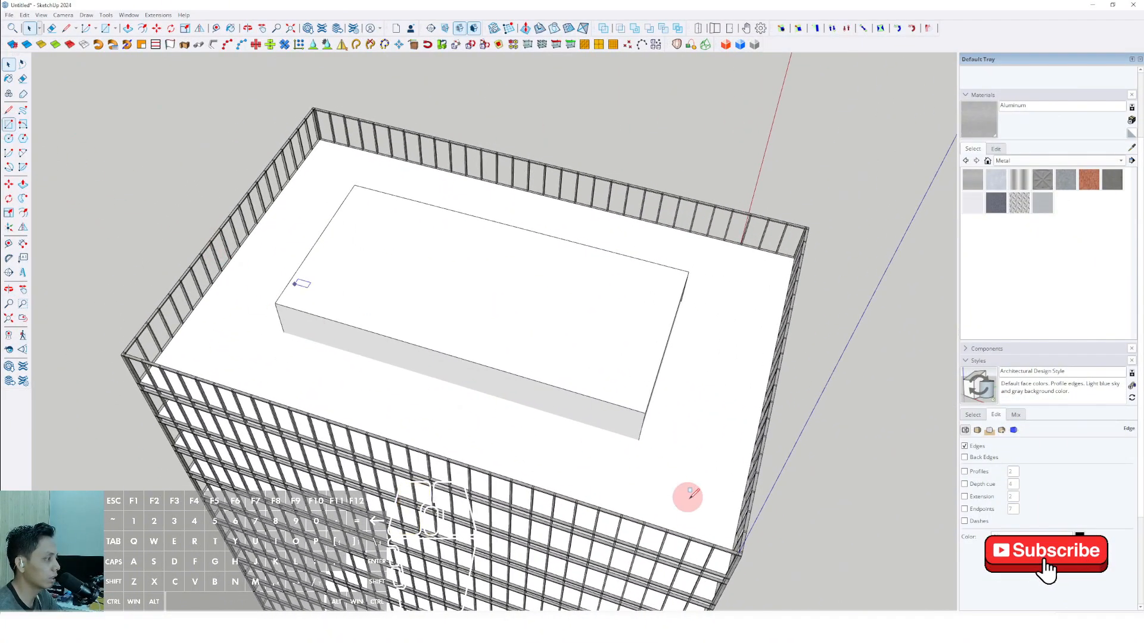
shift+middle_drag(690, 498, 524, 384)
scroll(583, 414, up, 5)
click(613, 446)
scroll(526, 323, down, 1)
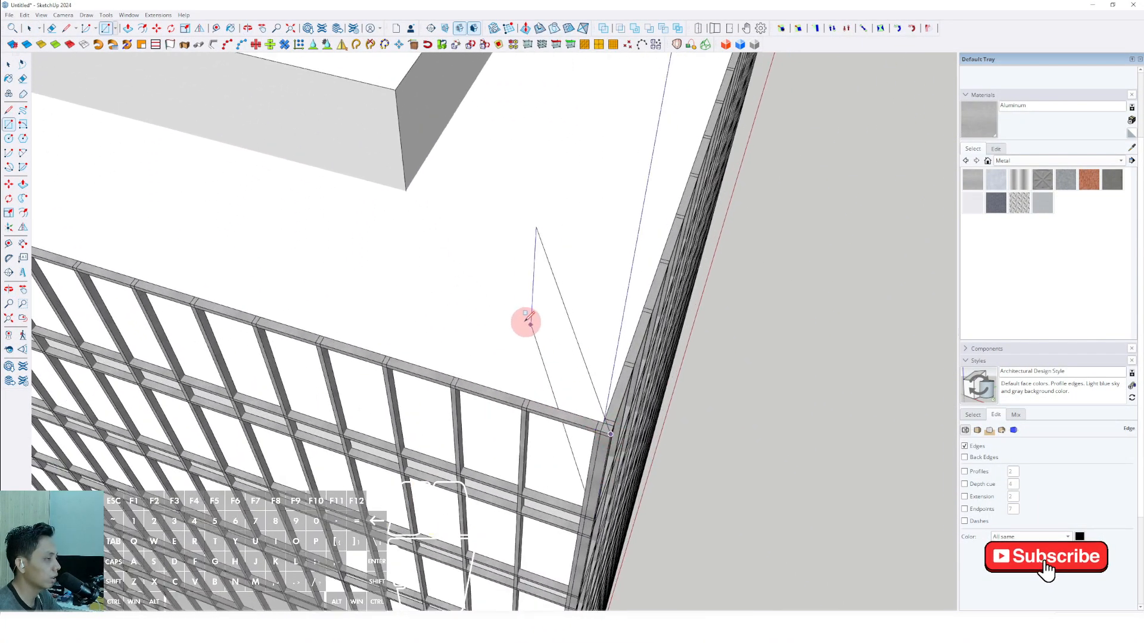
scroll(471, 295, down, 3)
shift+middle_drag(337, 232, 834, 536)
scroll(509, 152, up, 3)
shift+middle_drag(509, 152, 501, 387)
scroll(467, 252, up, 1)
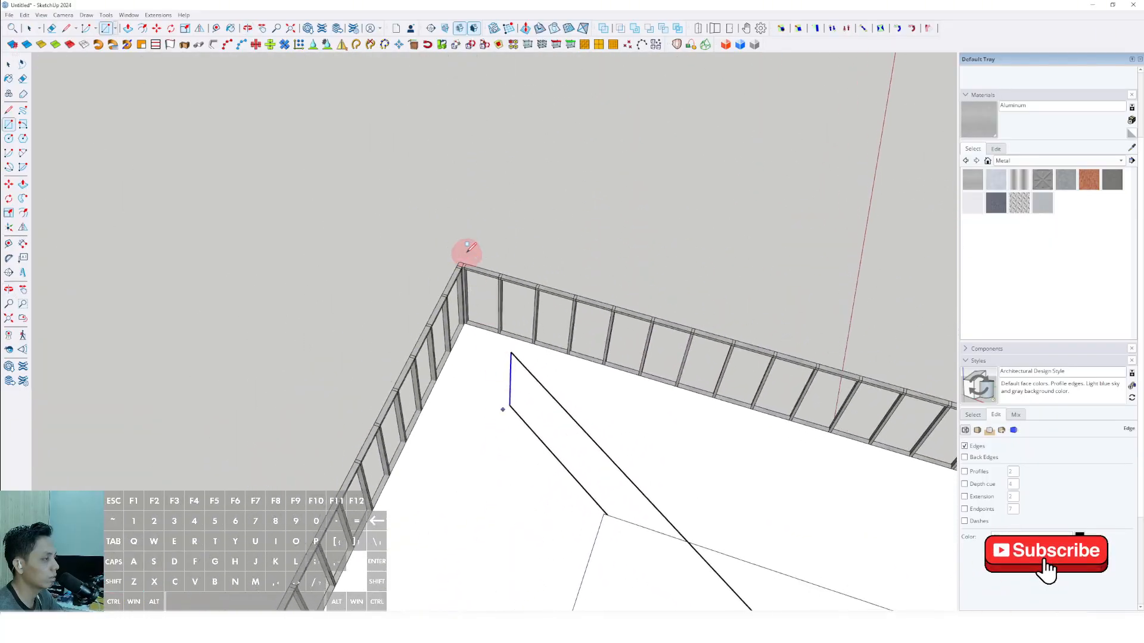
scroll(467, 245, up, 5)
click(456, 264)
scroll(456, 265, down, 10)
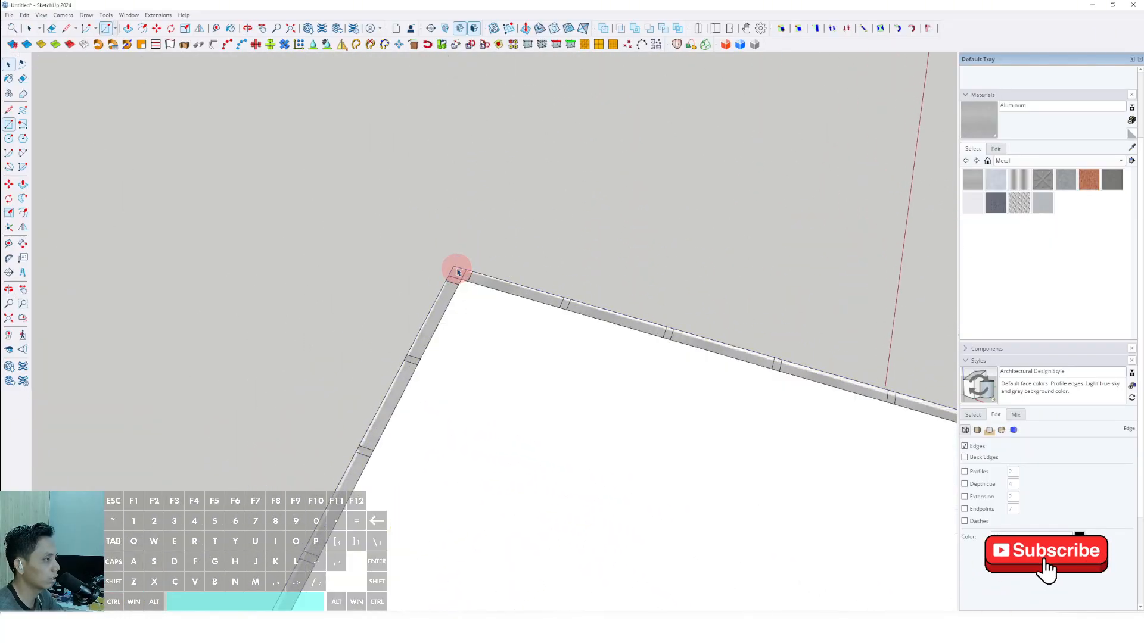
Offset the roof rectangle's outline inward within the ring's width and delete the inner face, leaving a thin perimeter strip.
key(f)
scroll(626, 325, up, 5)
click(625, 331)
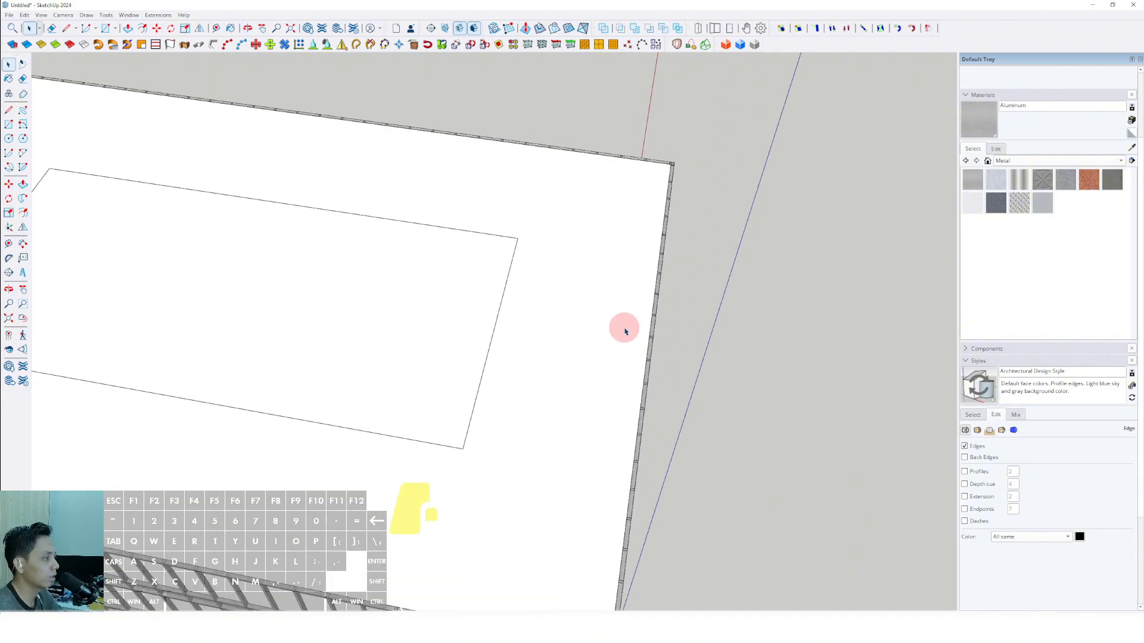
middle_drag(623, 332, 511, 217)
key(f)
key(space)
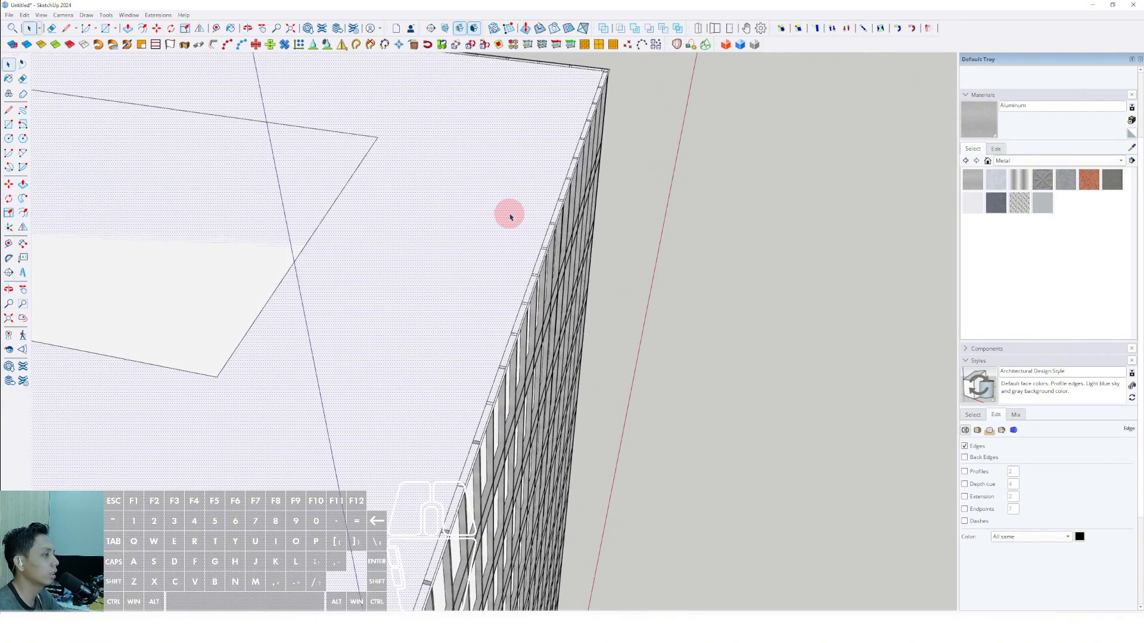
click(532, 227)
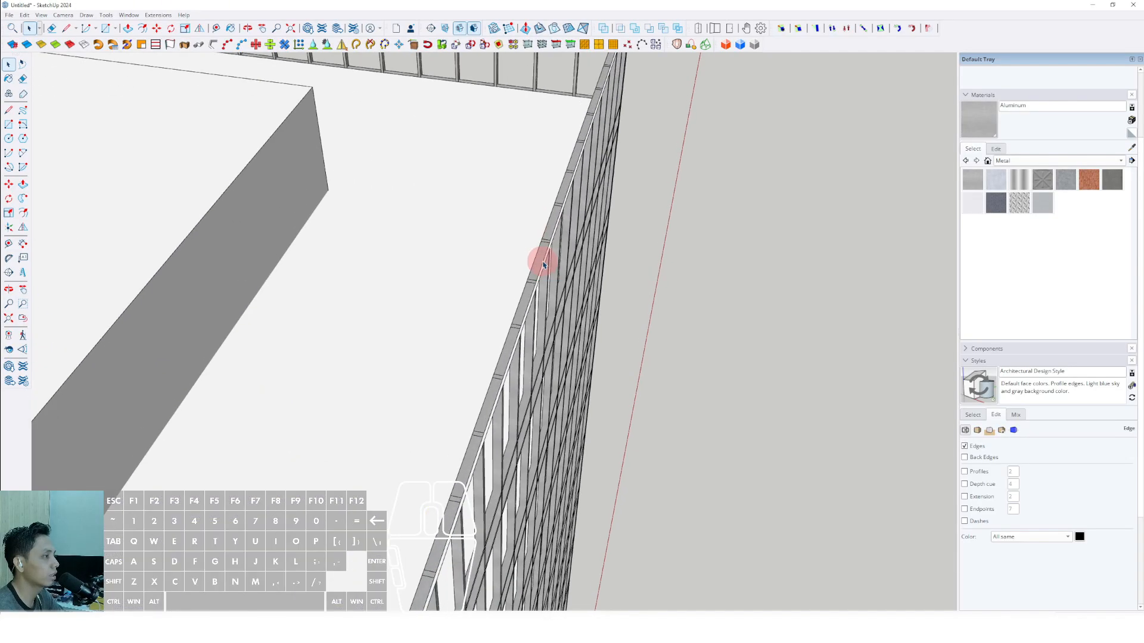
Push the thin perimeter strip down from the top ring to the lowest ring to form the facade shell.
scroll(544, 260, up, 4)
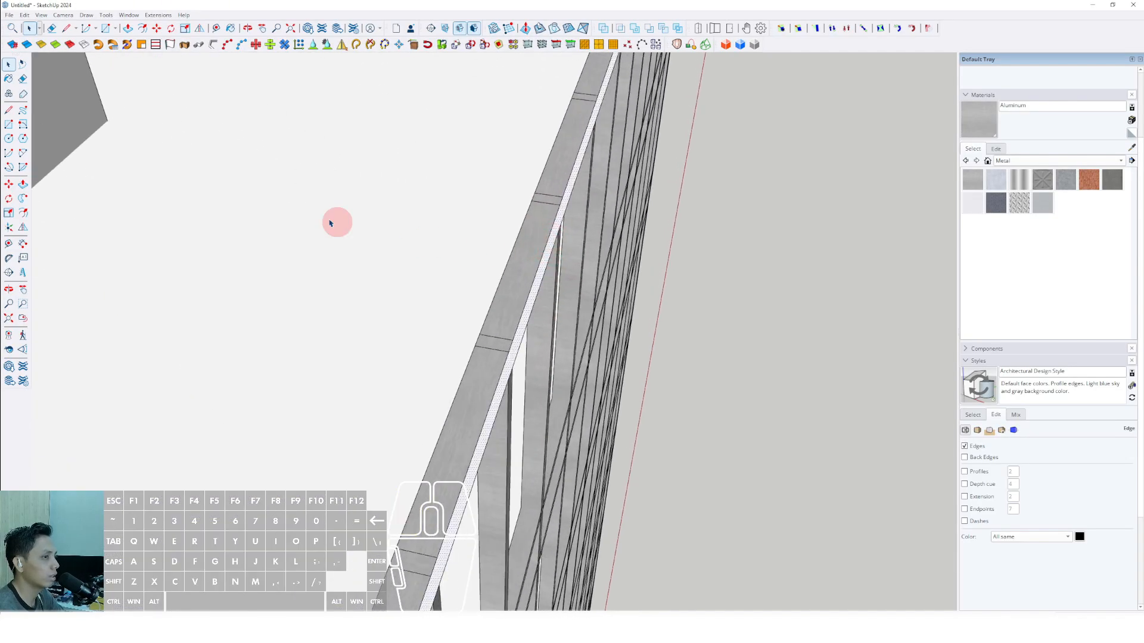
click(544, 273)
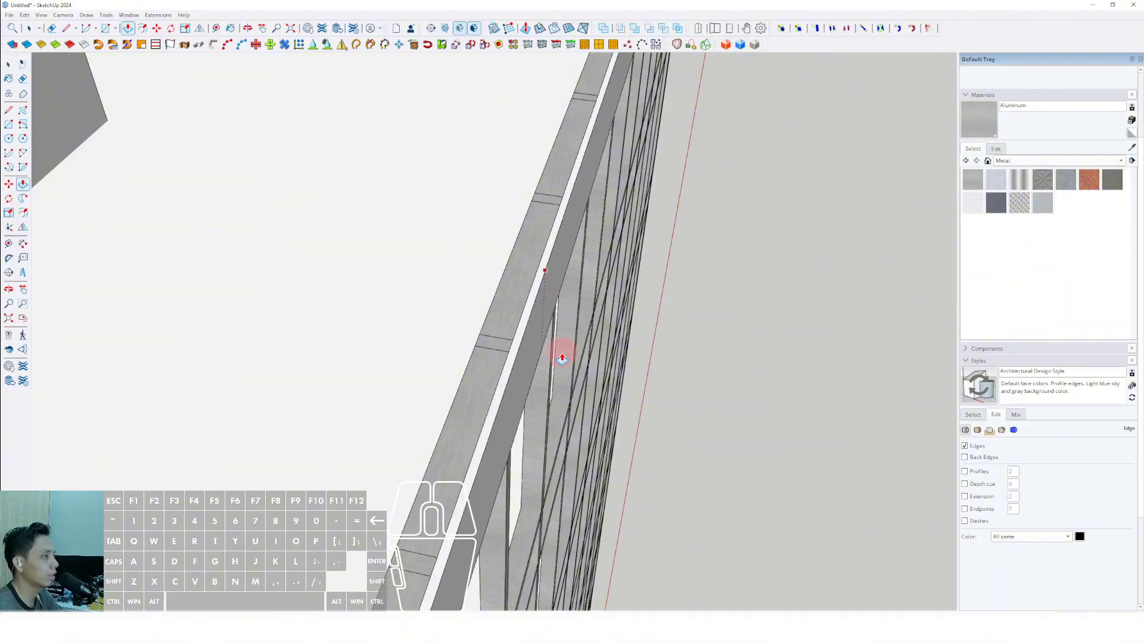
scroll(597, 352, down, 12)
shift+middle_drag(603, 461, 484, 276)
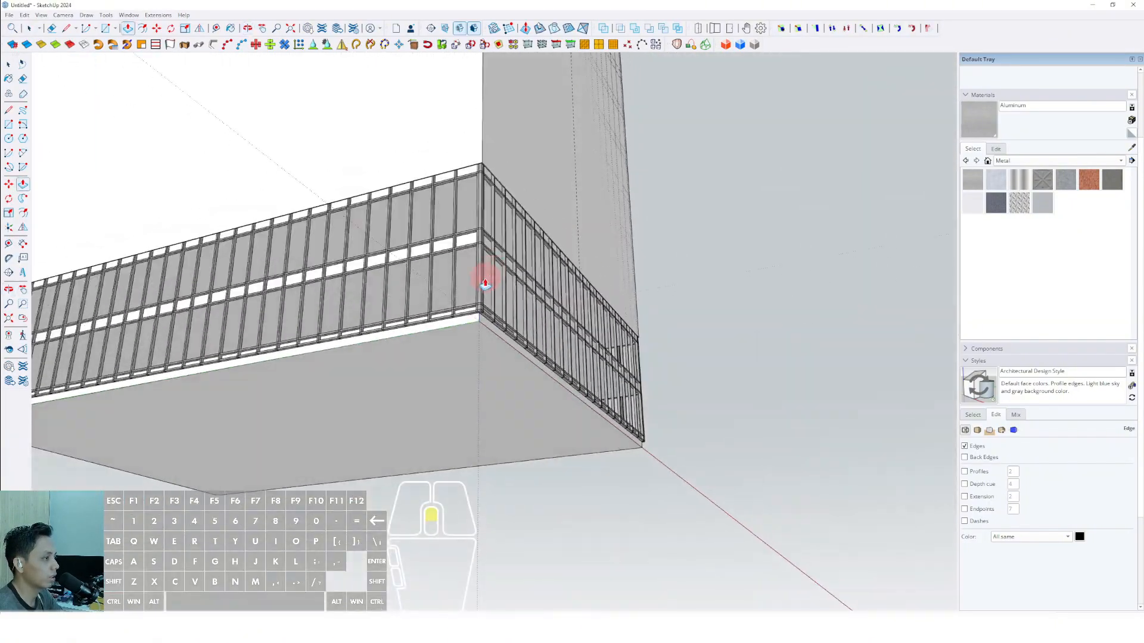
scroll(483, 298, up, 4)
click(482, 338)
scroll(476, 320, up, 1)
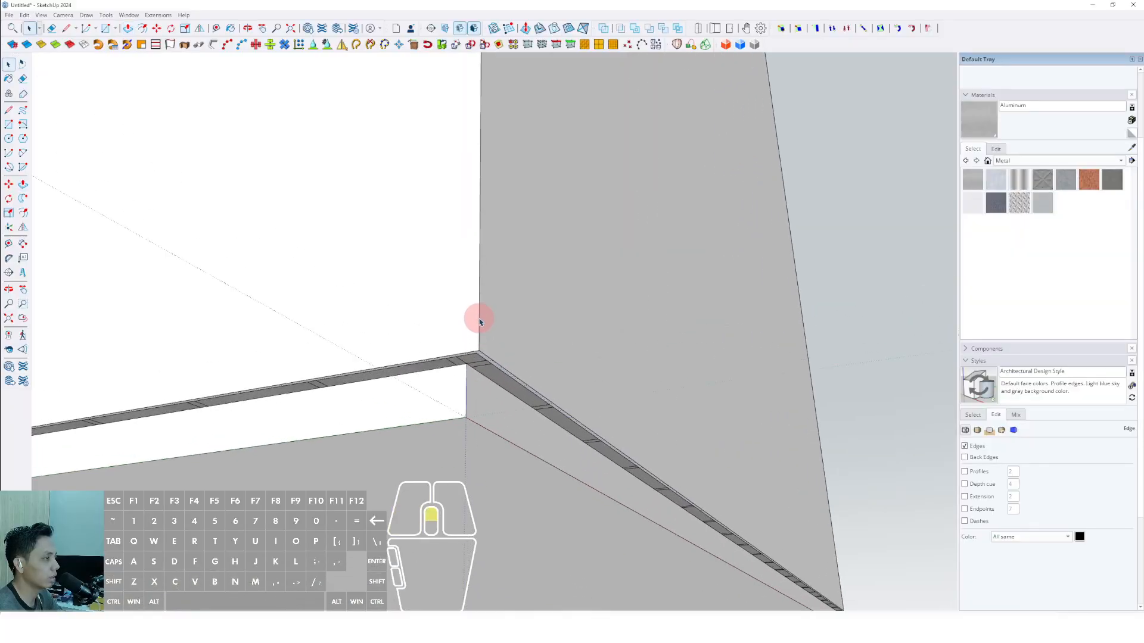
Select the whole facade shell and apply the Translucent Glass Blue material from the Glass and Mirrors collection.
click(478, 315)
click(511, 398)
middle_drag(511, 398, 476, 233)
click(1121, 162)
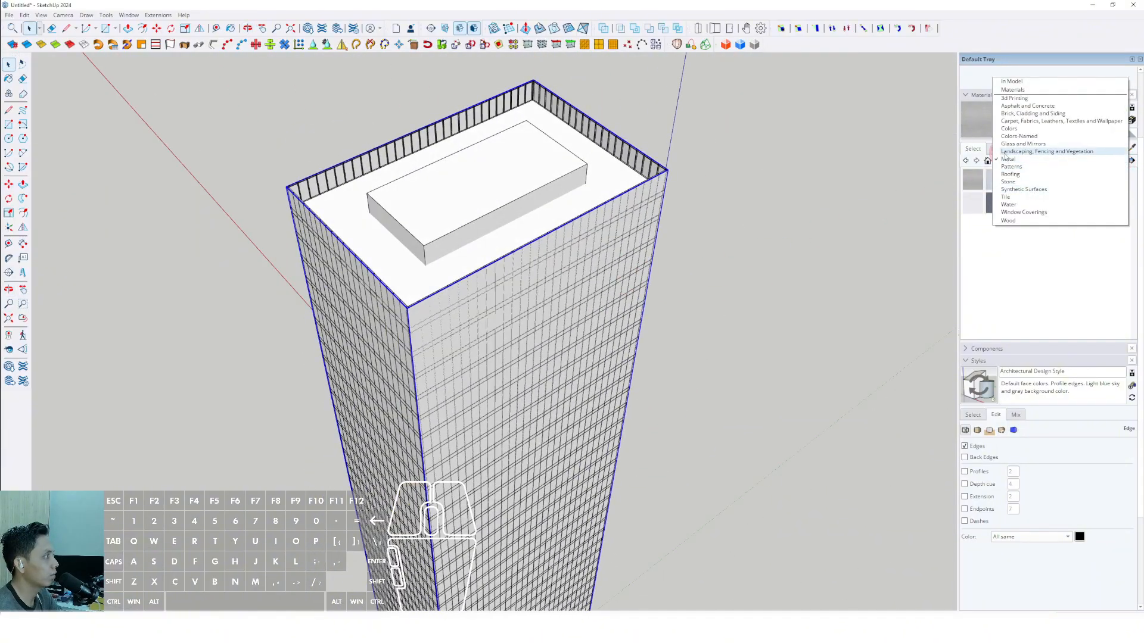
click(1004, 154)
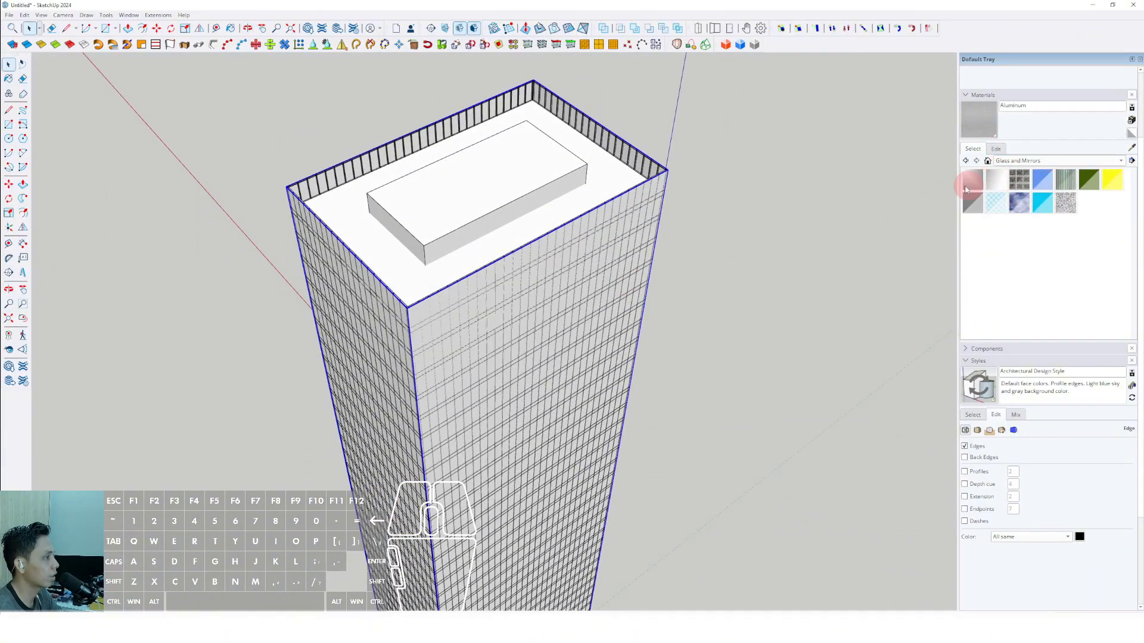
click(1042, 180)
scroll(604, 231, up, 5)
click(603, 211)
key(space)
scroll(599, 243, down, 5)
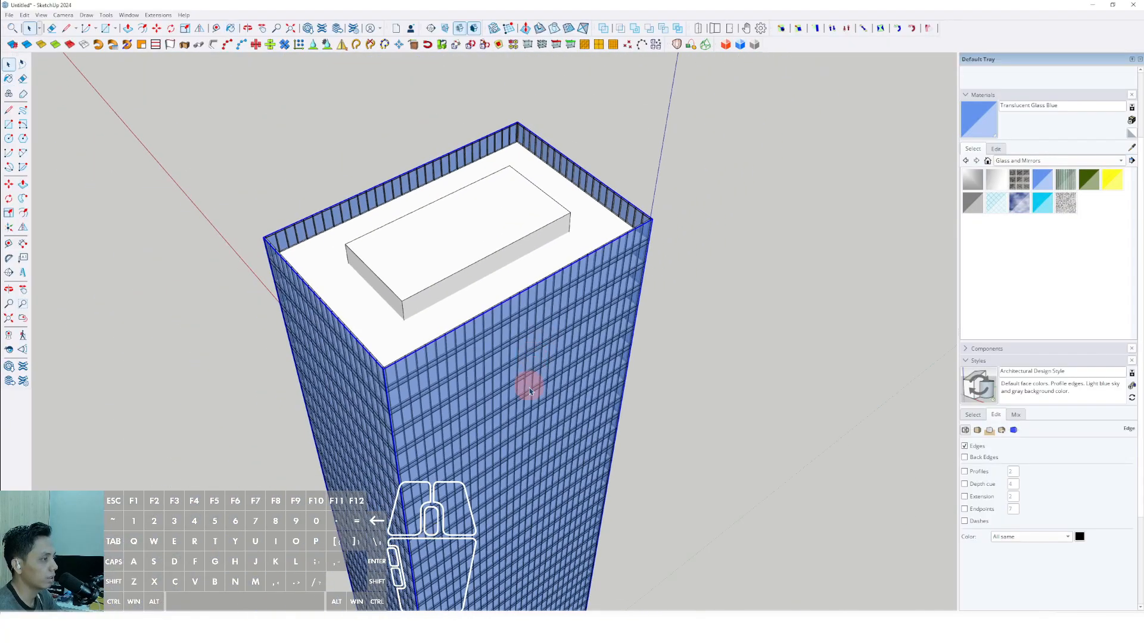
Examine the glazed tower from several sides and around its base.
middle_drag(529, 391, 423, 312)
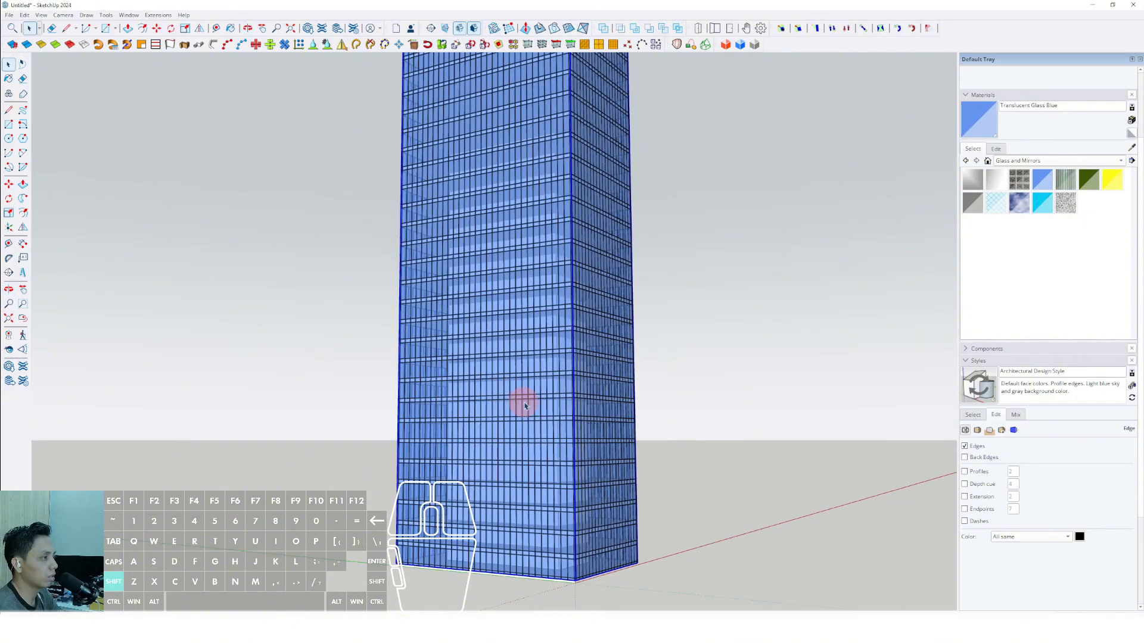
middle_drag(525, 405, 593, 375)
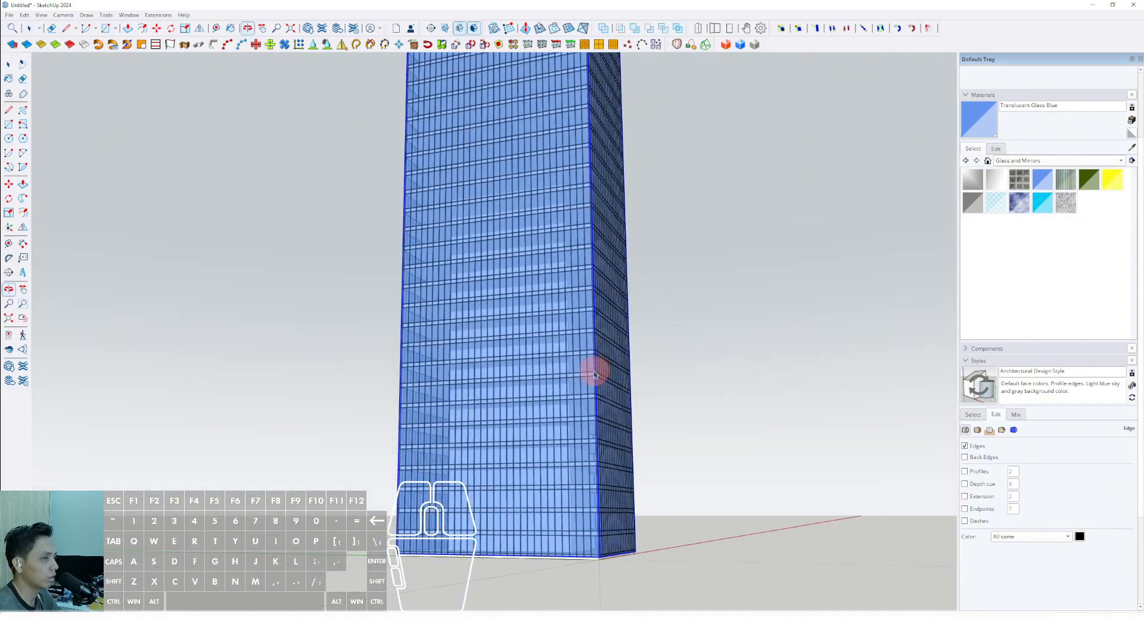
middle_drag(538, 433, 674, 374)
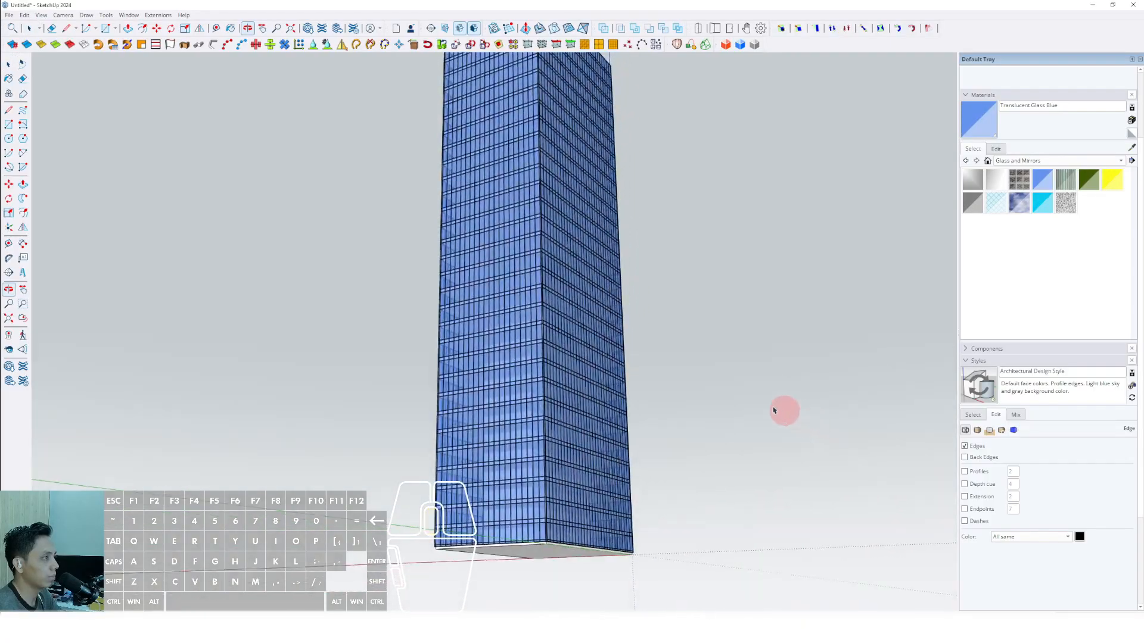
middle_drag(535, 362, 496, 387)
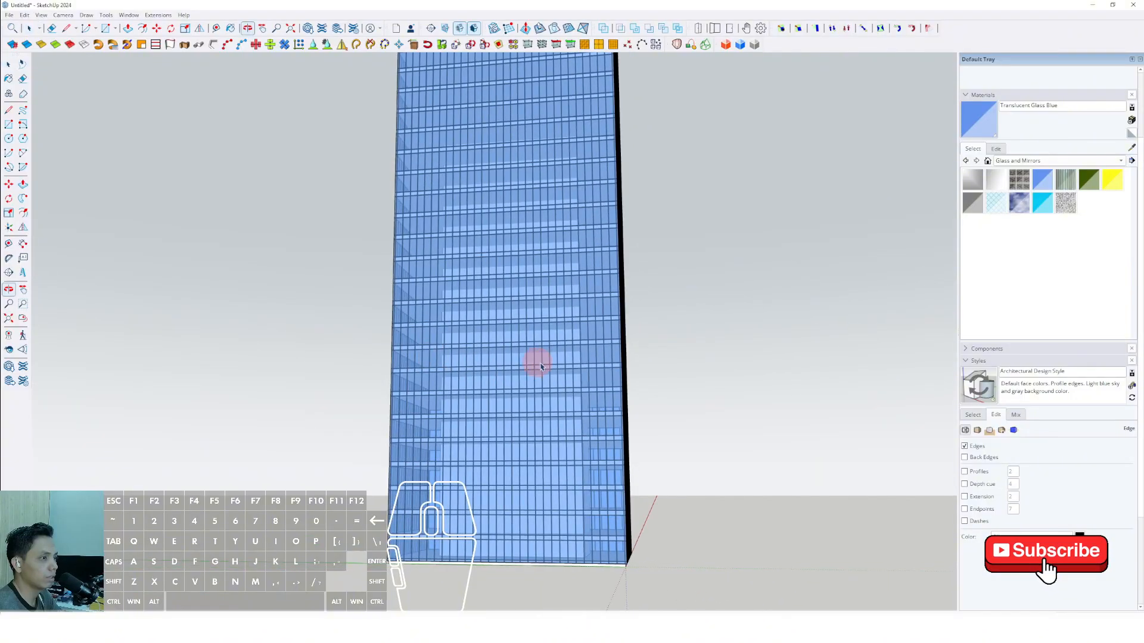
middle_drag(453, 366, 246, 236)
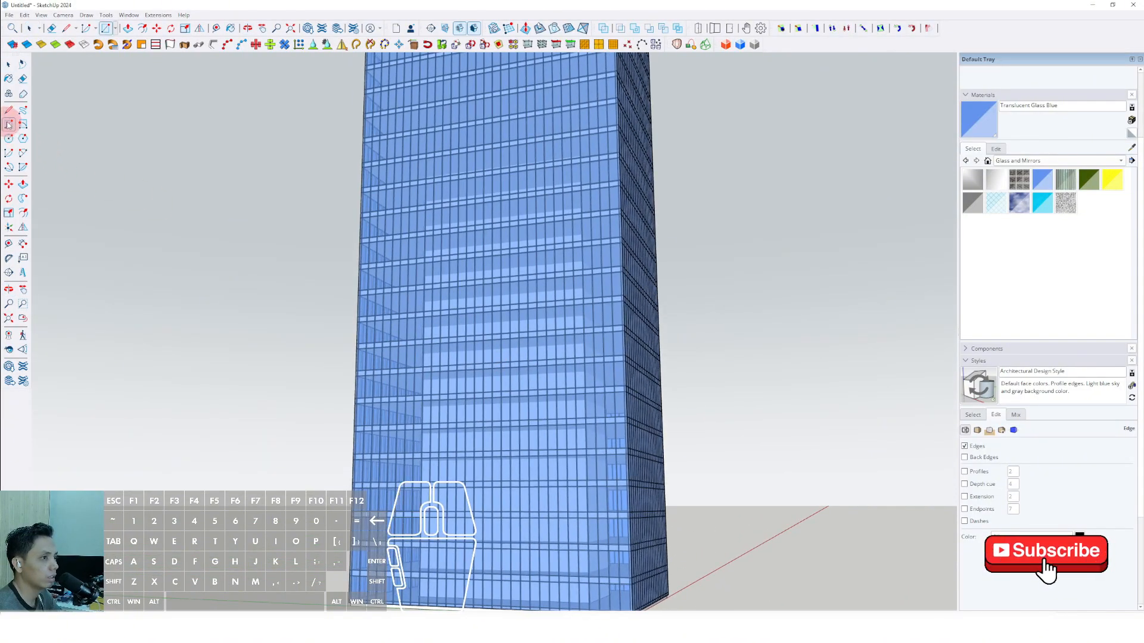
scroll(593, 475, up, 6)
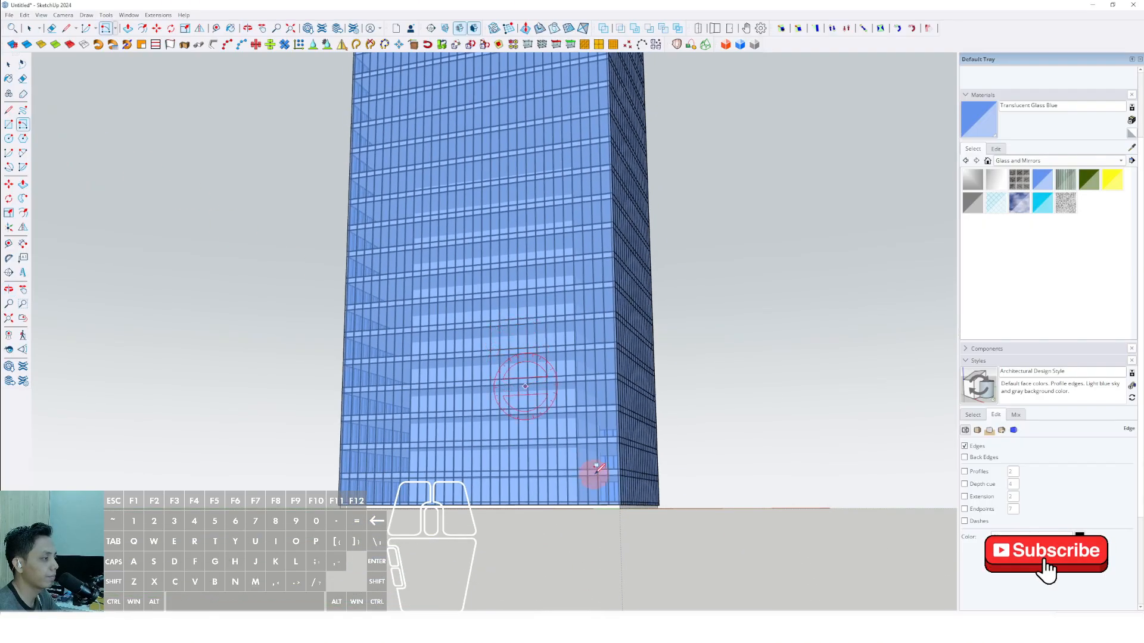
Try to draw a thin diagonal strip with Rotated Rectangle from the tower's base corner up to the facade's opposite vertical edge.
scroll(643, 517, up, 4)
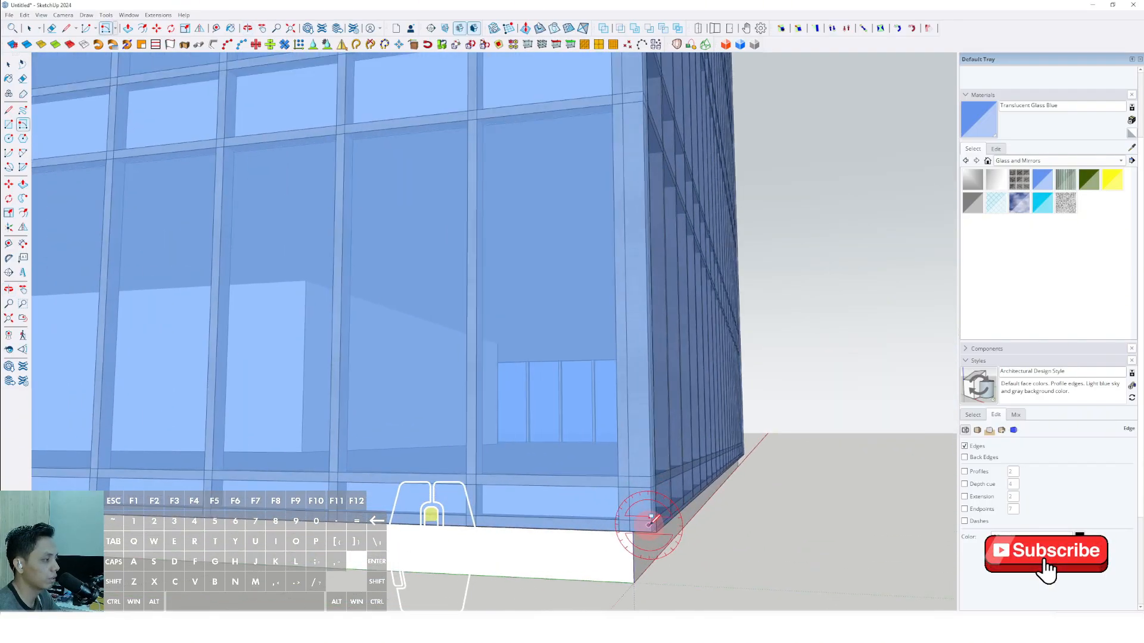
scroll(656, 526, down, 10)
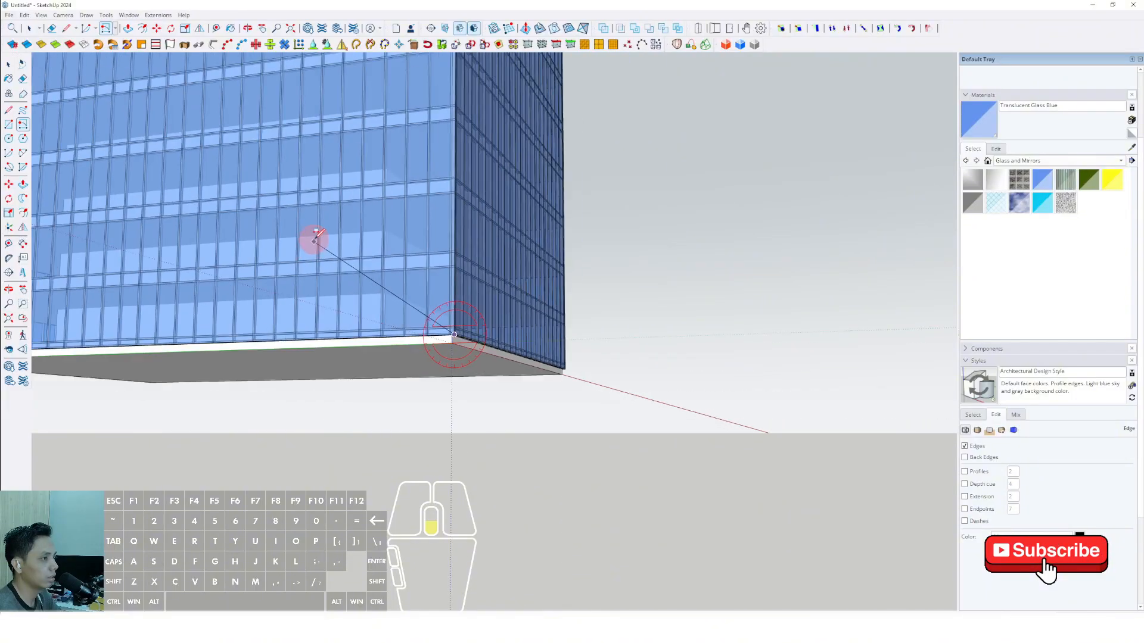
shift+middle_drag(545, 390, 735, 520)
scroll(527, 368, down, 2)
scroll(411, 277, up, 5)
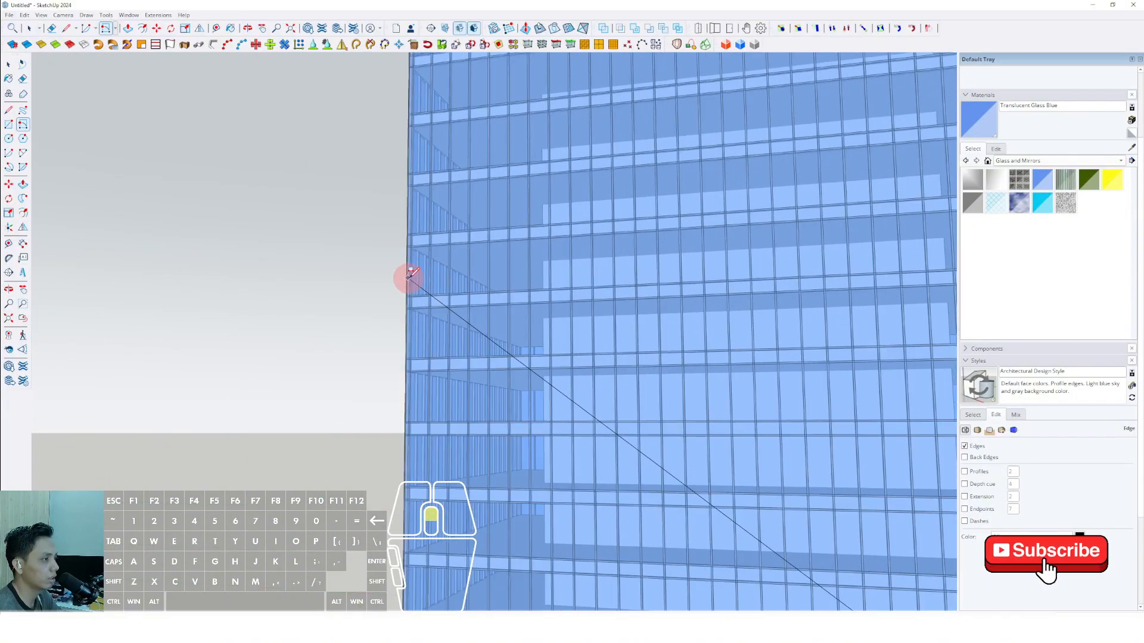
scroll(406, 264, down, 6)
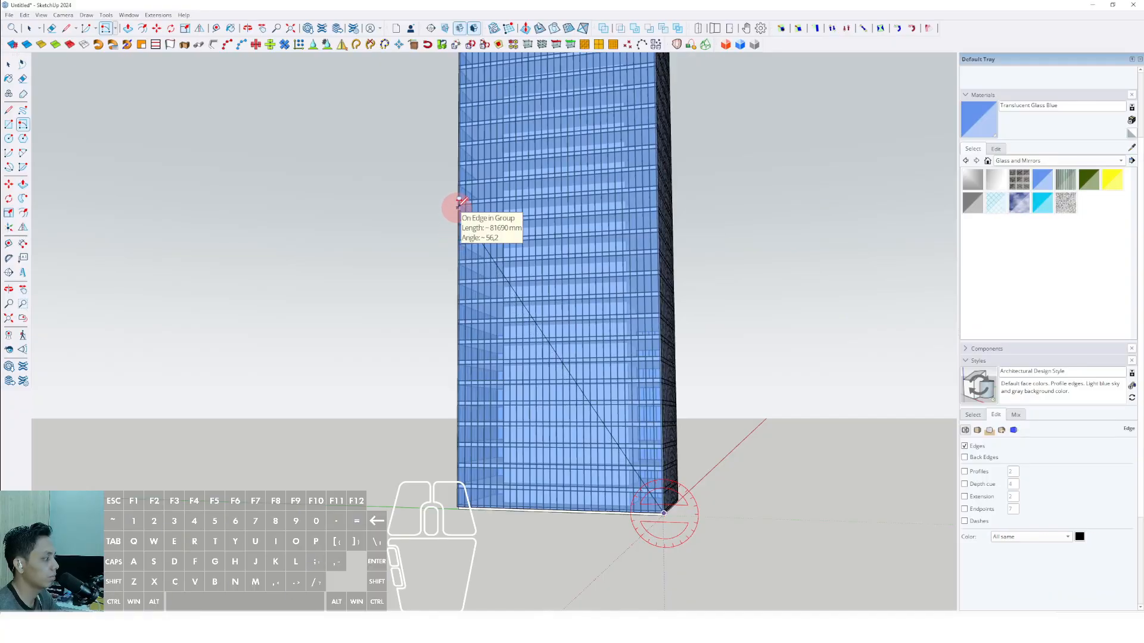
scroll(460, 192, up, 1)
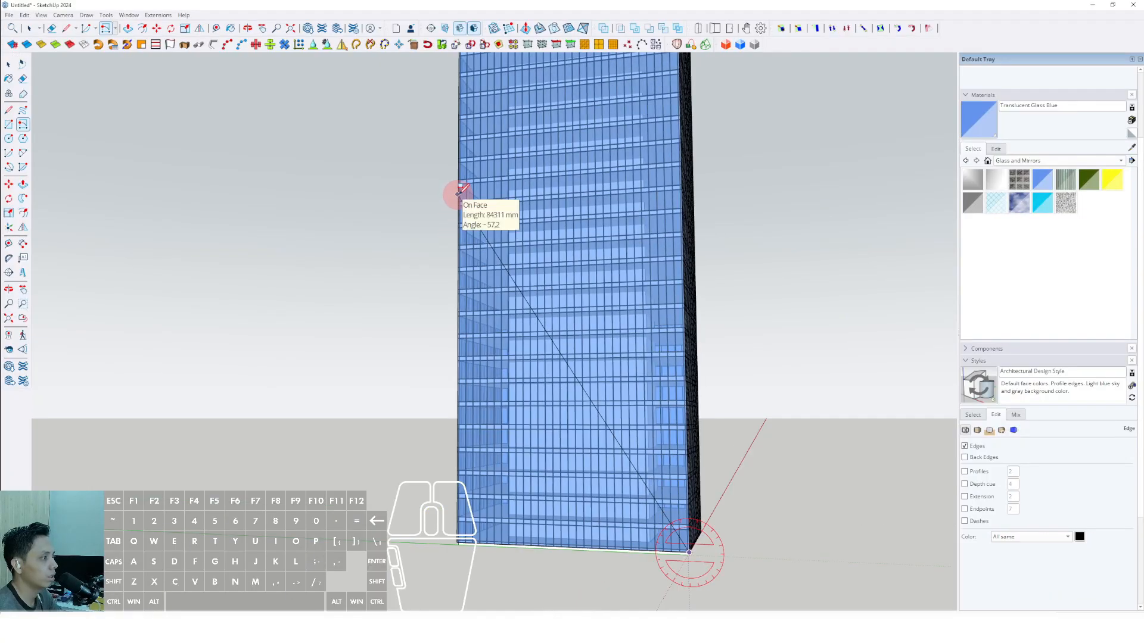
scroll(461, 192, down, 5)
scroll(485, 295, up, 4)
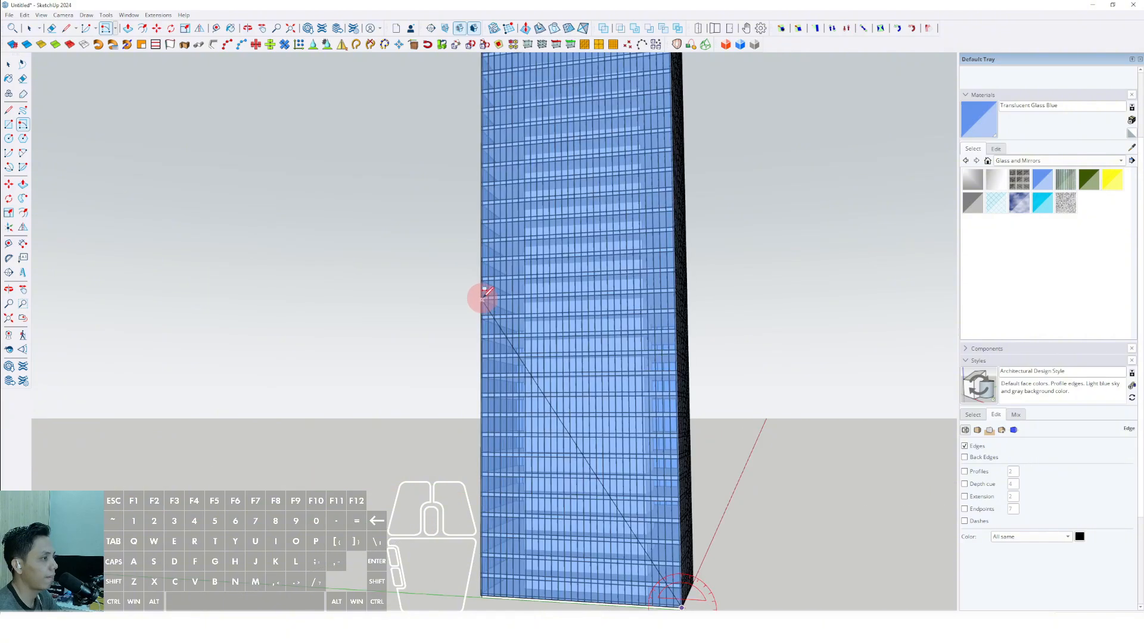
scroll(484, 291, up, 3)
scroll(505, 349, up, 3)
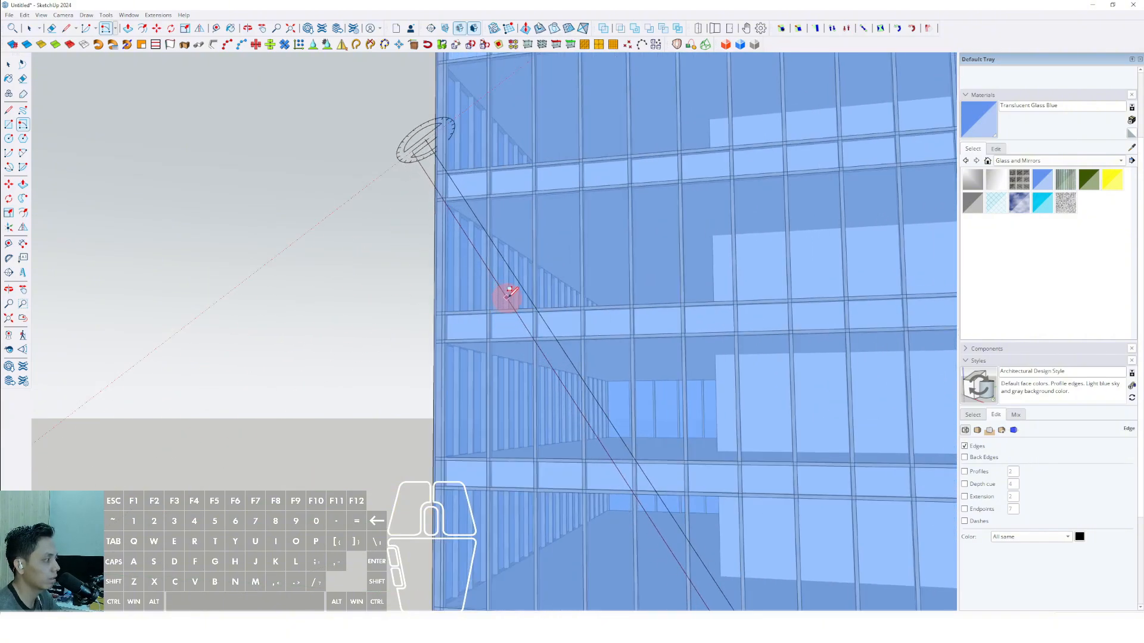
scroll(509, 293, up, 4)
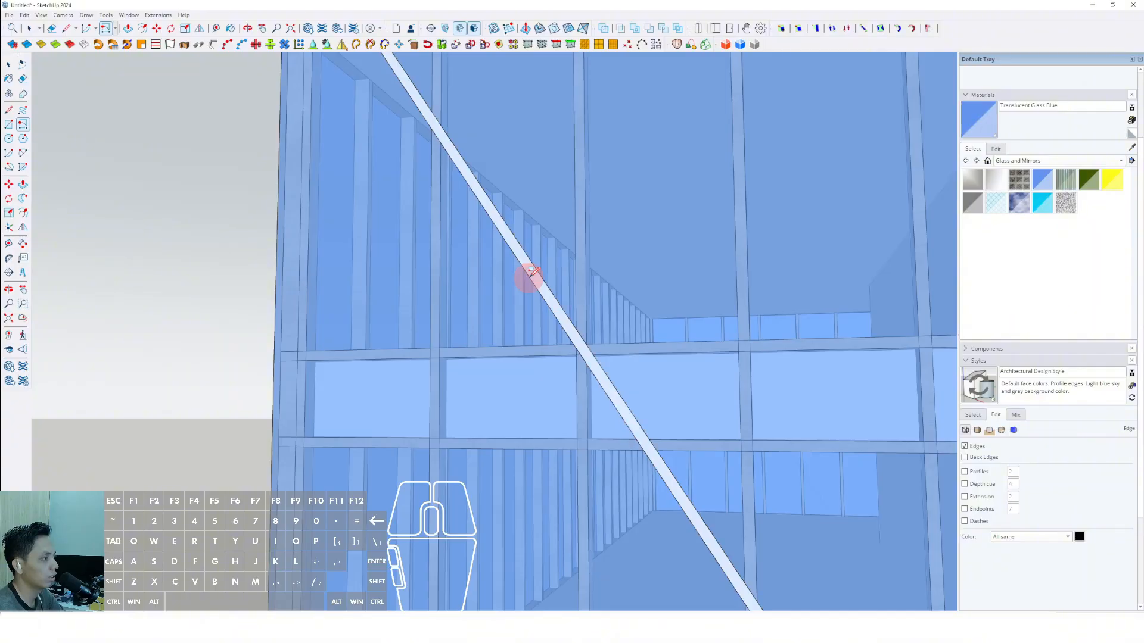
scroll(528, 282, down, 8)
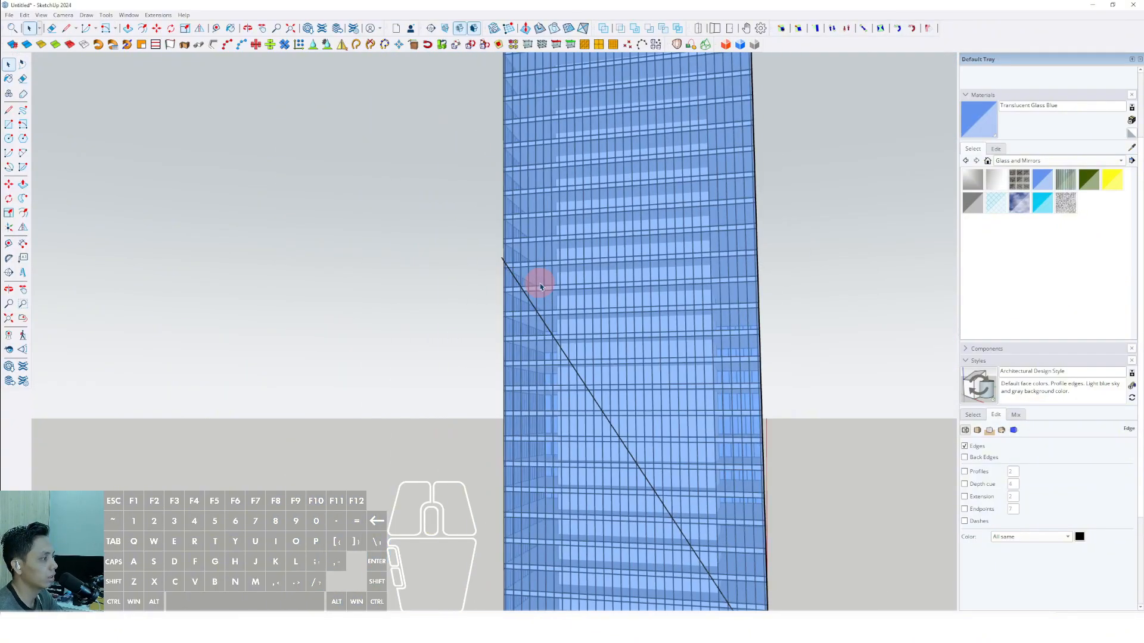
scroll(536, 292, up, 7)
scroll(481, 208, down, 8)
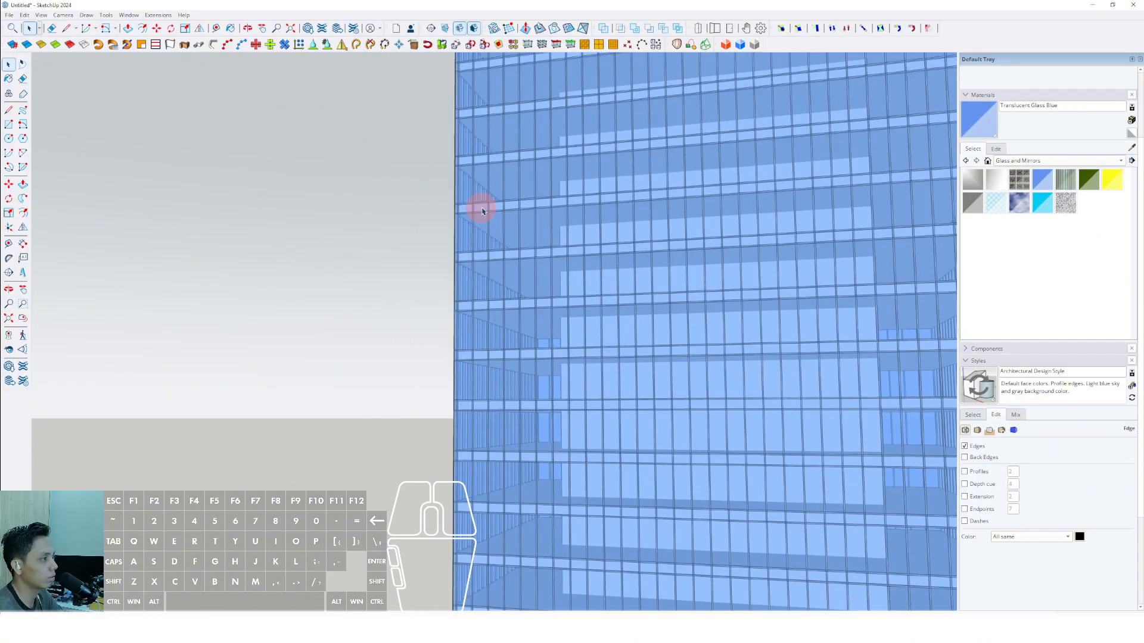
Draw a wider diagonal strip with Rotated Rectangle from the tower's base corner up to the facade's opposite vertical edge.
shift+middle_drag(480, 209, 438, 241)
click(23, 127)
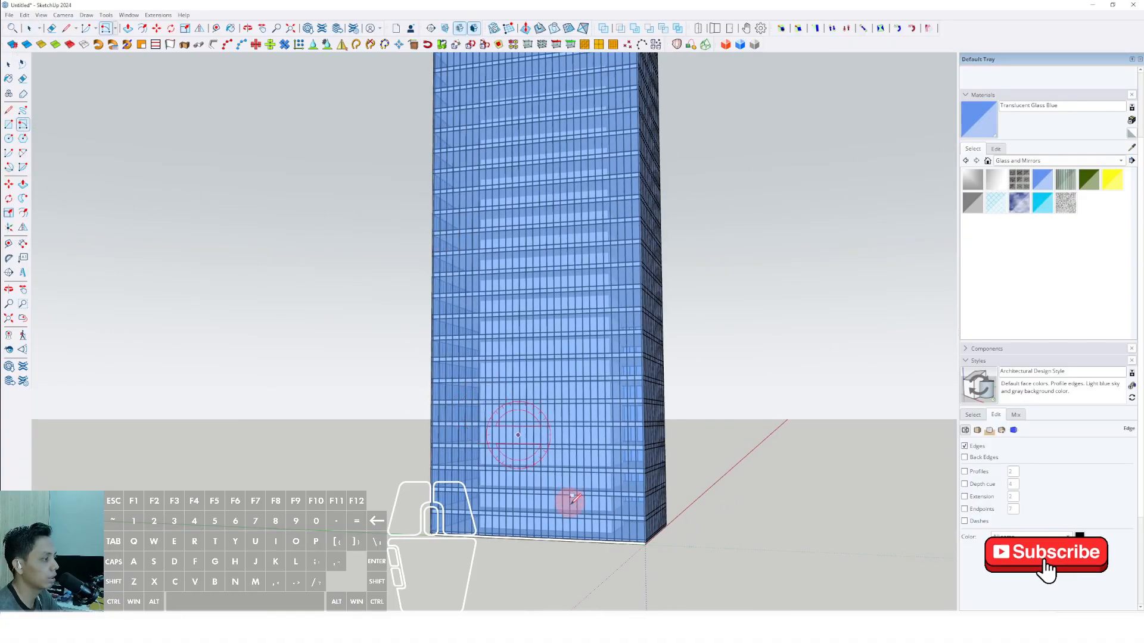
scroll(649, 524, up, 10)
scroll(632, 423, up, 4)
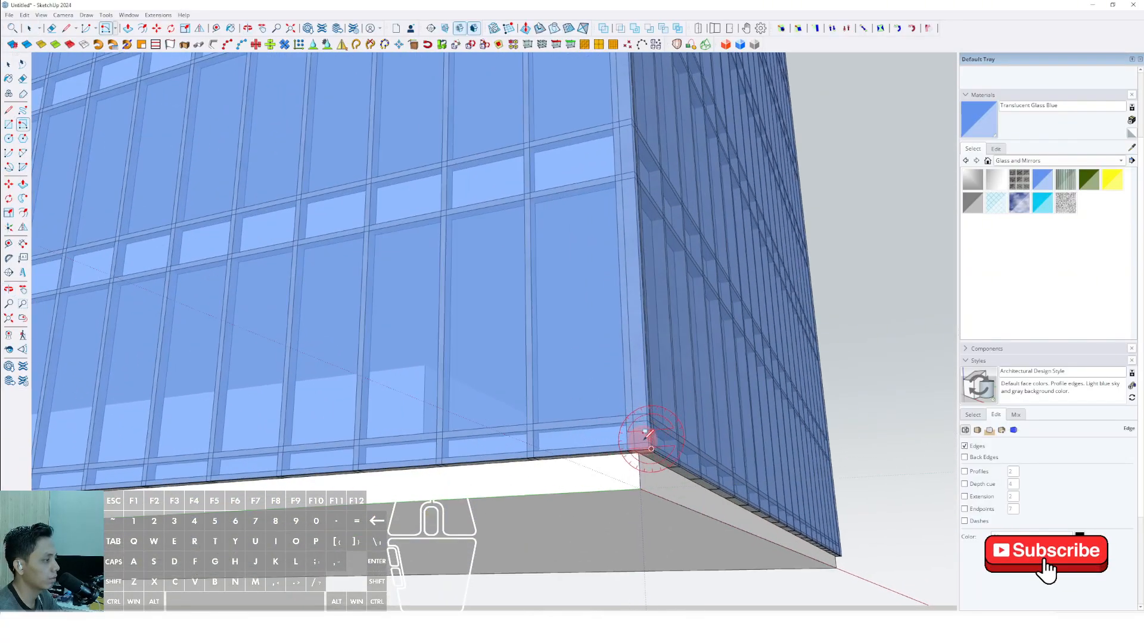
scroll(647, 442, down, 12)
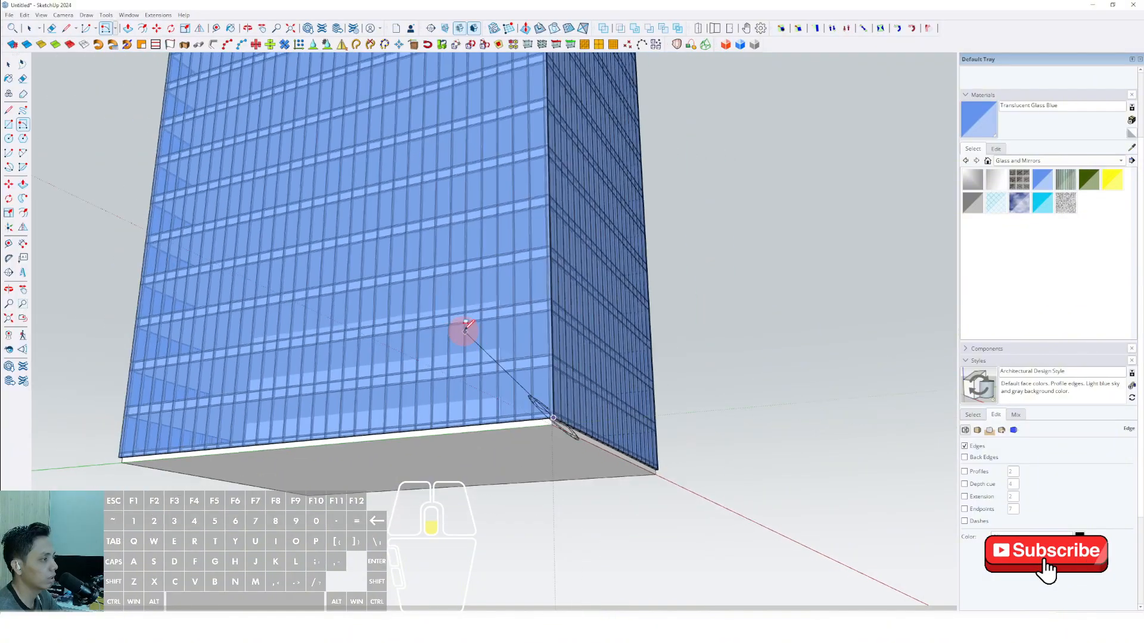
scroll(536, 396, up, 8)
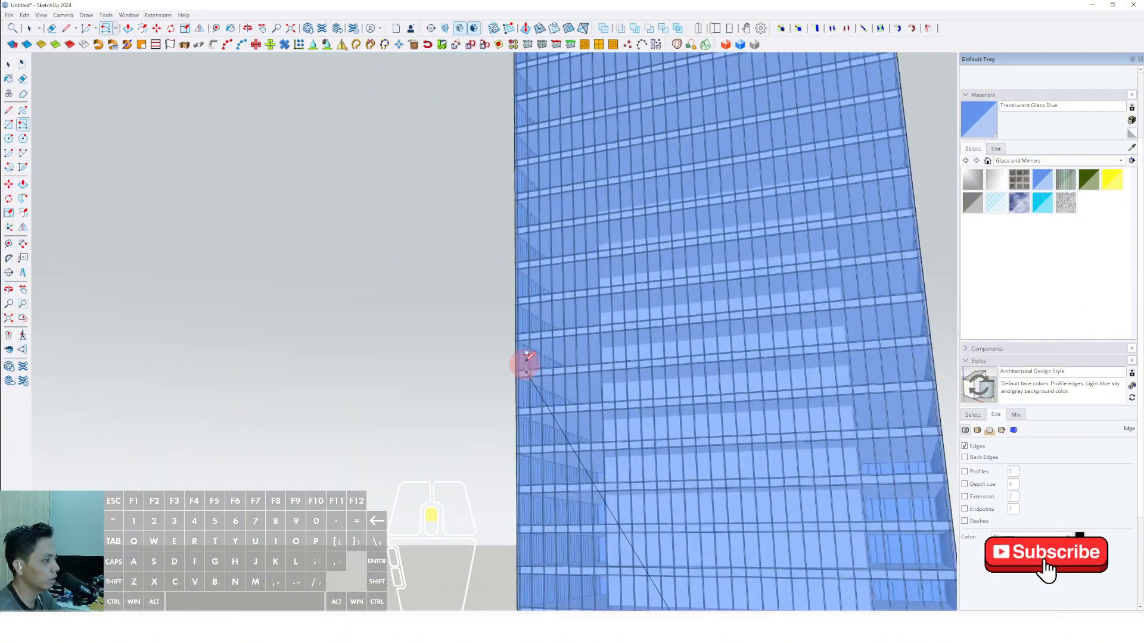
middle_drag(517, 323, 565, 299)
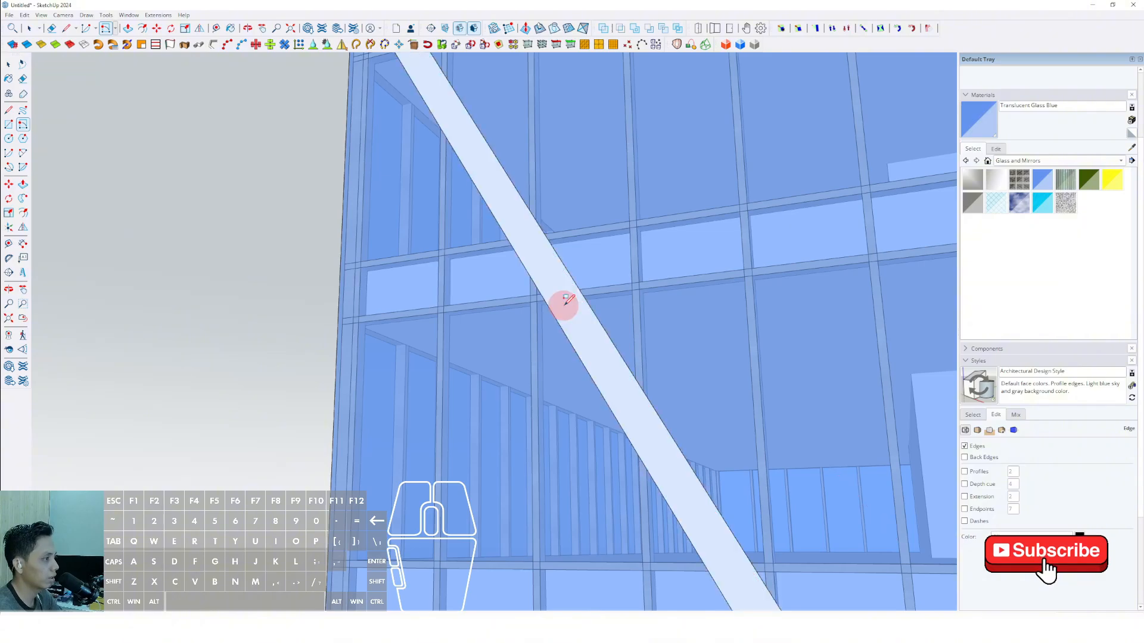
key(space)
scroll(567, 301, down, 10)
scroll(591, 367, down, 2)
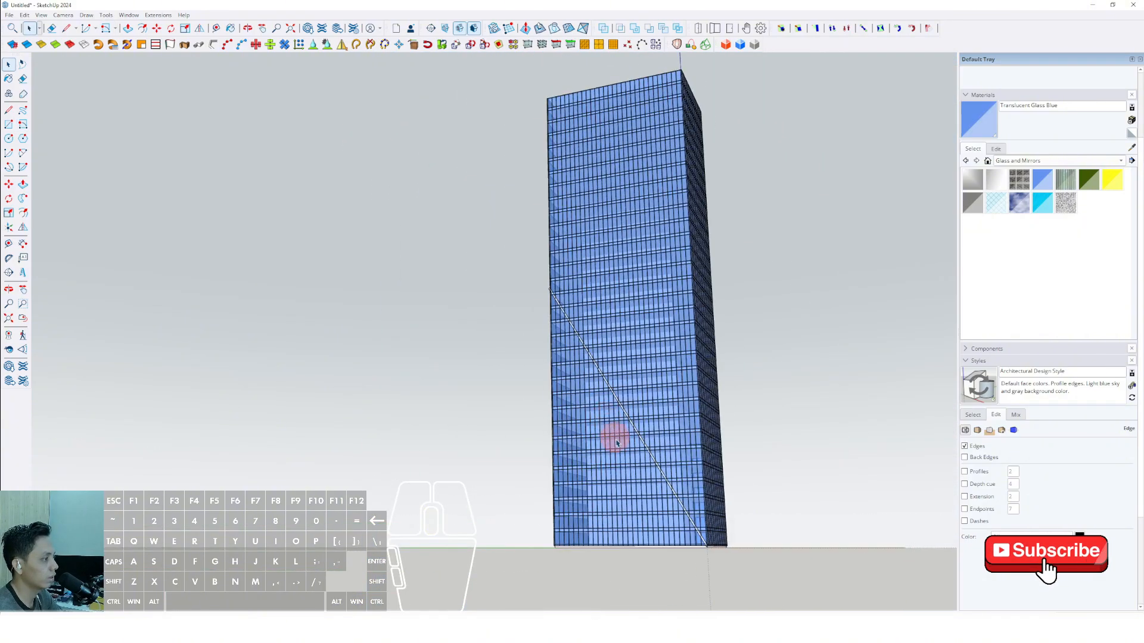
Extrude the diagonal strip outward from the facade into a solid bar and group it.
scroll(613, 436, up, 3)
shift+middle_drag(613, 436, 881, 433)
scroll(610, 358, up, 3)
shift+middle_drag(610, 359, 618, 449)
scroll(483, 206, up, 3)
scroll(483, 205, up, 5)
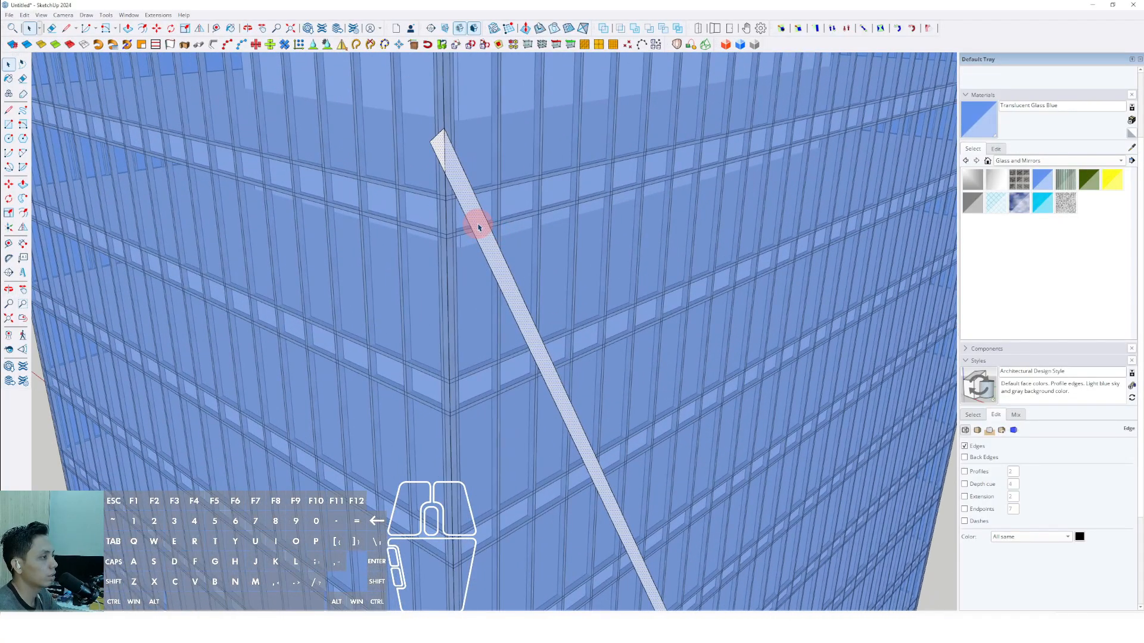
shift+middle_drag(478, 227, 441, 271)
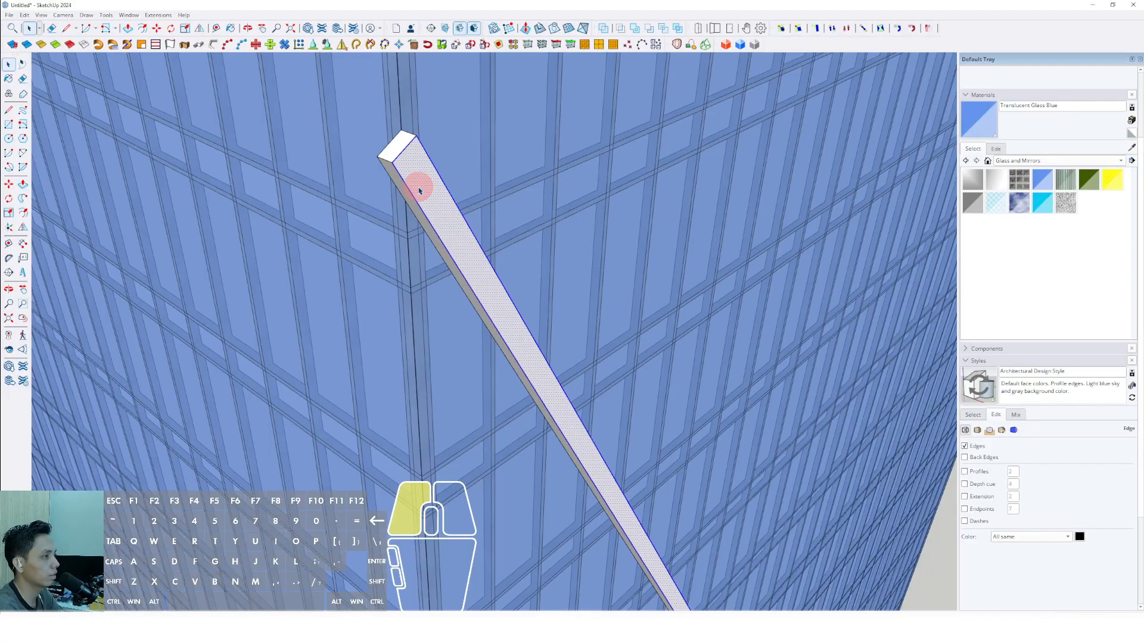
click(457, 271)
scroll(450, 194, down, 10)
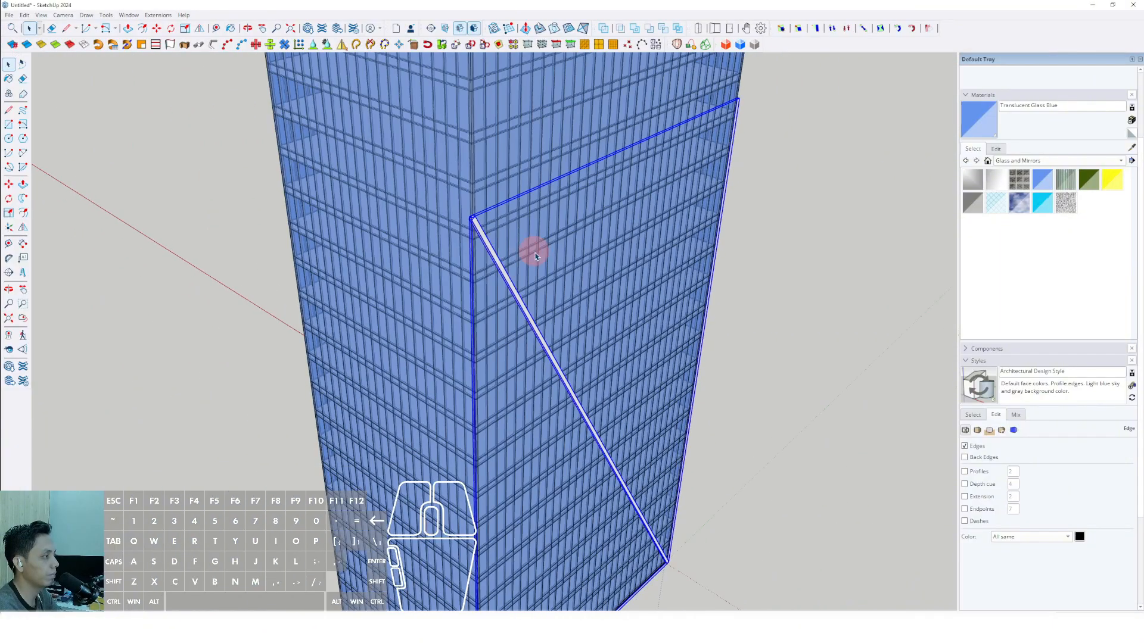
Copy the grouped diagonal bar horizontally along the same facade, starting from its lower end at the base corner.
middle_drag(569, 442, 430, 199)
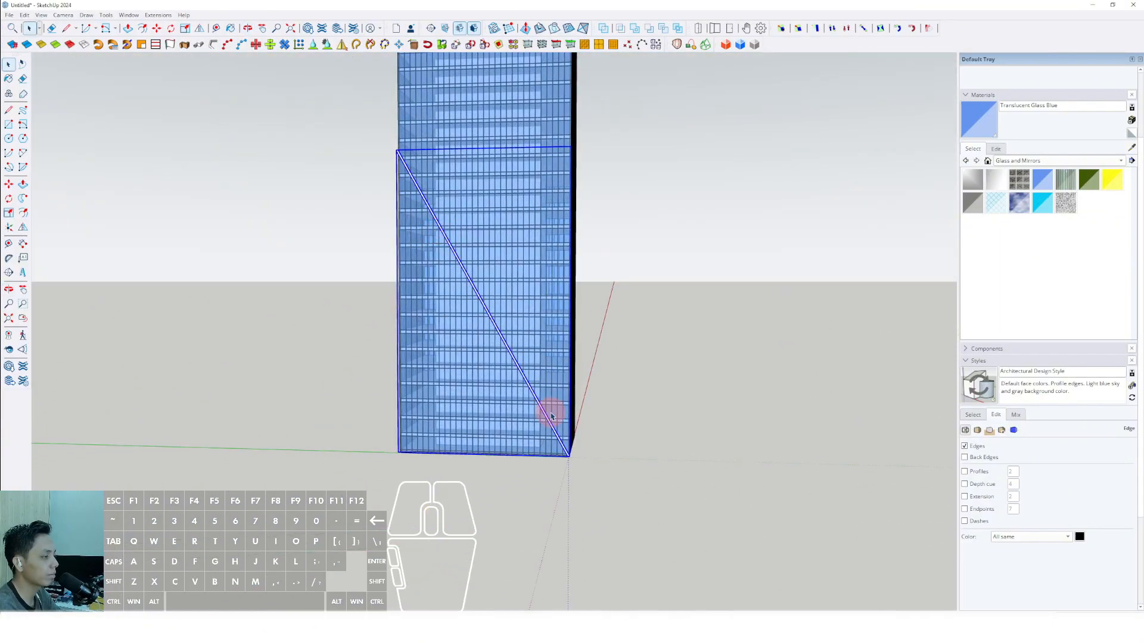
scroll(549, 411, up, 5)
middle_drag(549, 411, 609, 449)
scroll(570, 418, up, 5)
scroll(591, 396, down, 3)
scroll(590, 394, down, 3)
middle_drag(609, 450, 618, 436)
scroll(618, 436, up, 3)
shift+middle_drag(619, 436, 605, 421)
scroll(553, 298, up, 5)
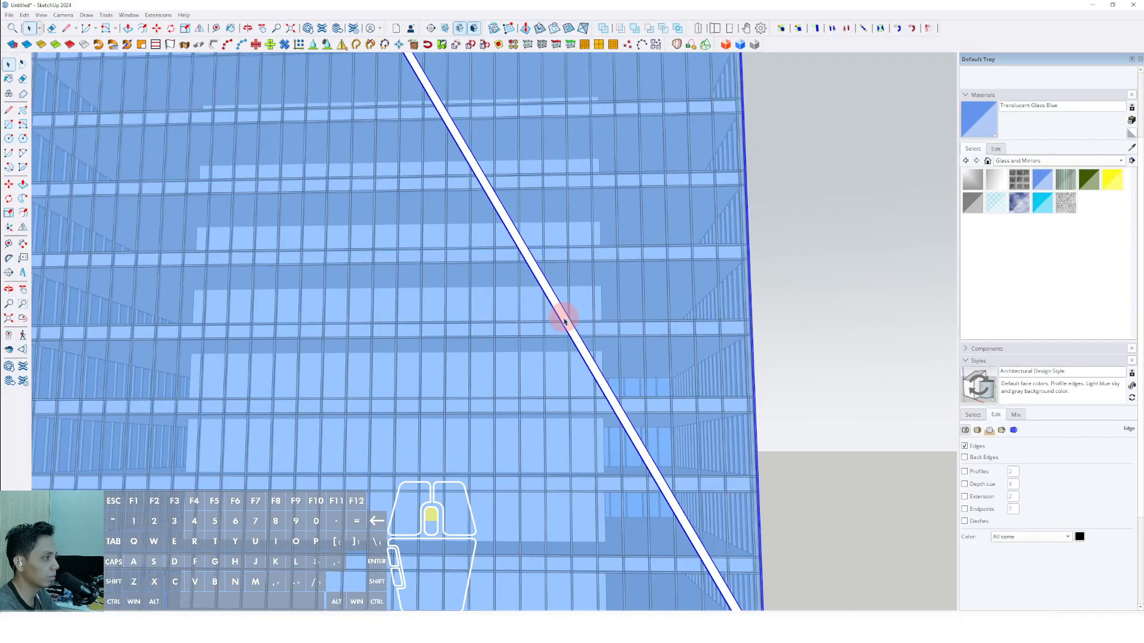
scroll(554, 305, down, 3)
shift+middle_drag(552, 305, 547, 267)
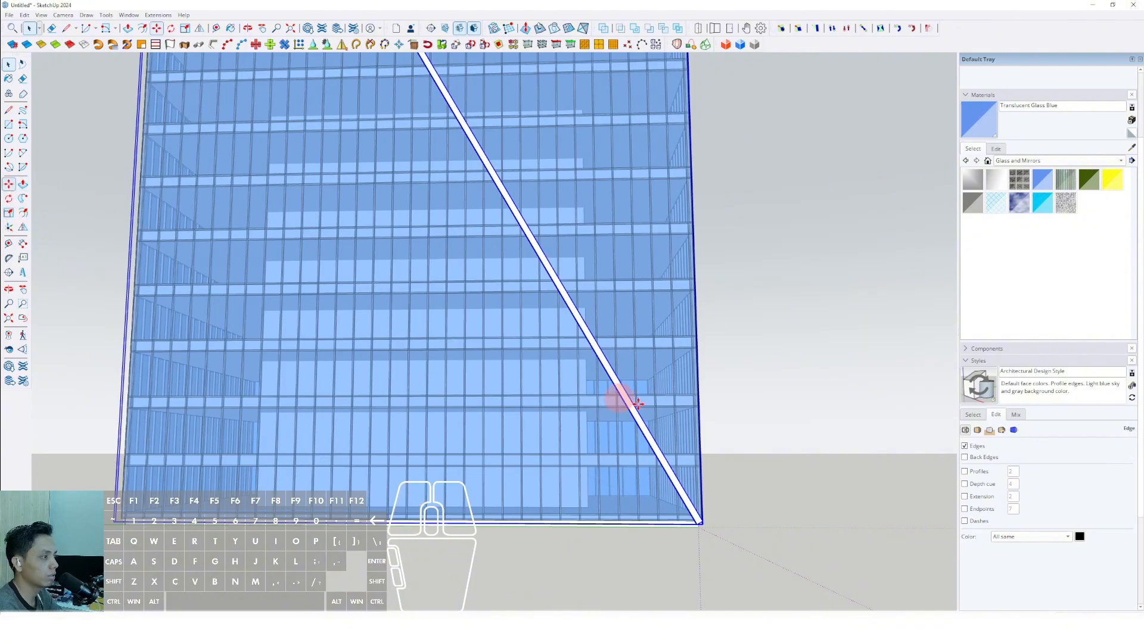
scroll(646, 473, up, 2)
key(ctrl)
click(645, 479)
shift+scroll(601, 475, down, 5)
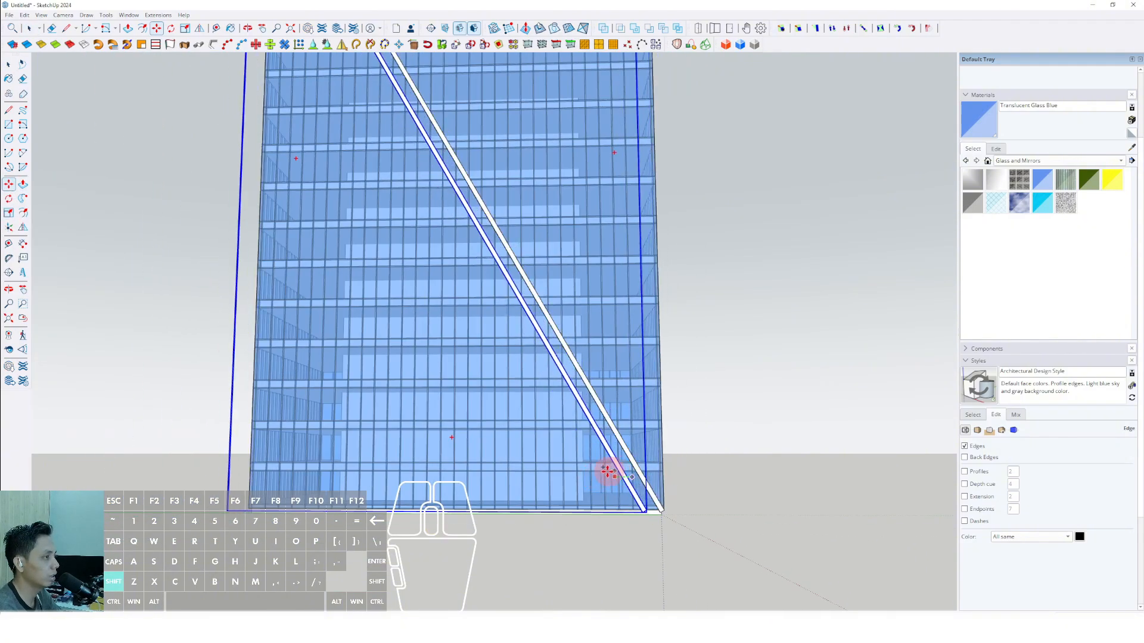
shift+scroll(560, 475, down, 2)
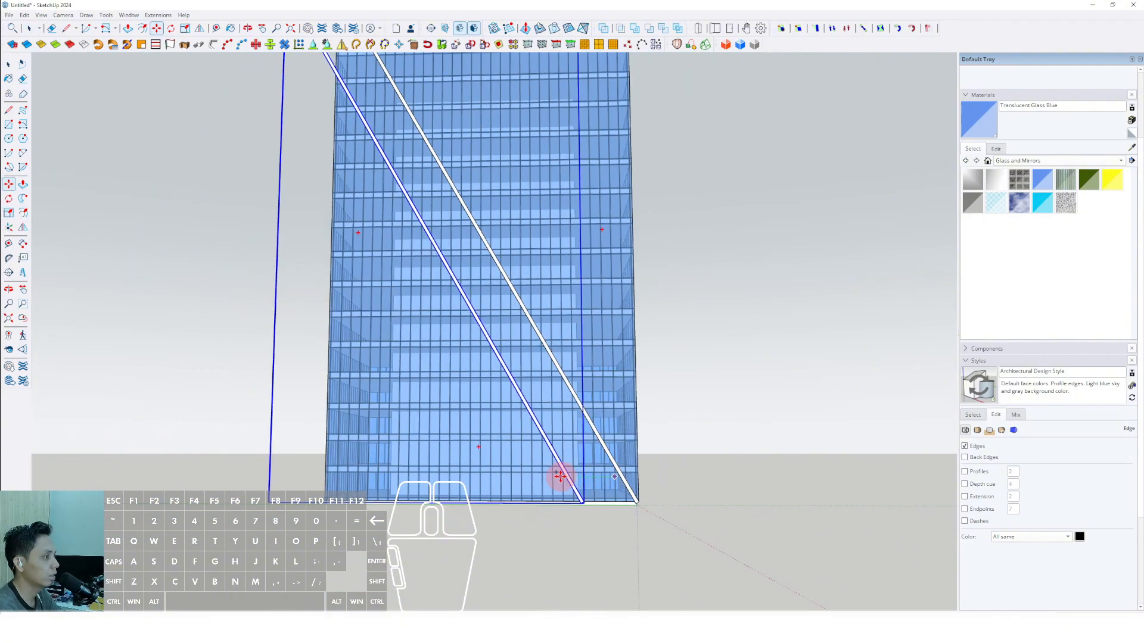
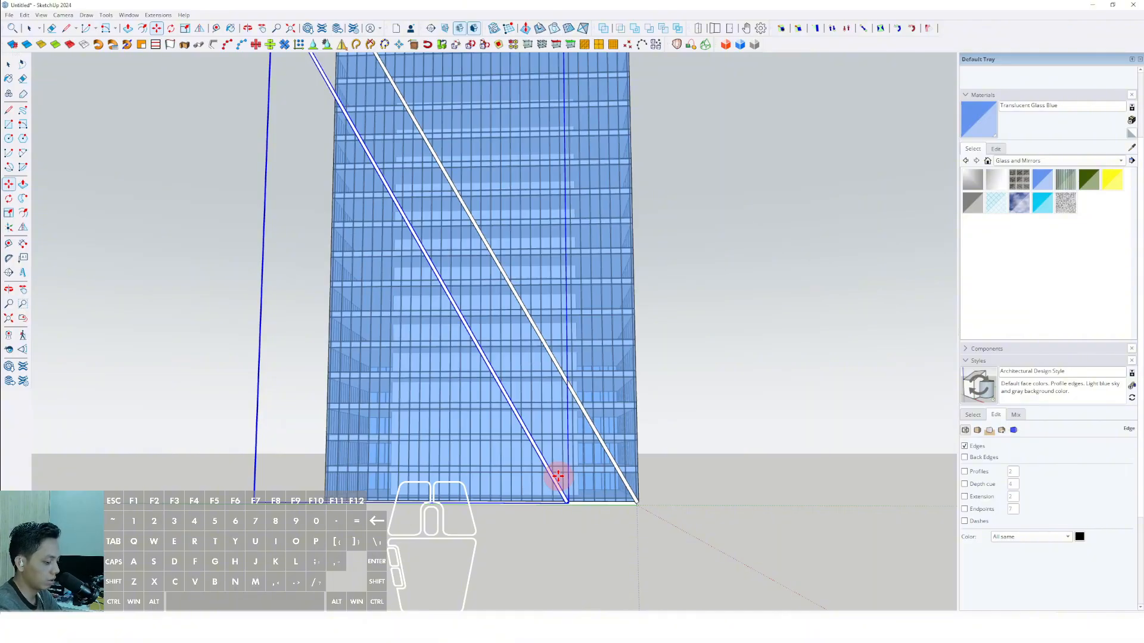
Repeat the diagonal bar copy as an equally spaced array along the facade, continuing past its far vertical edge.
key(Return)
key(space)
scroll(538, 469, down, 5)
middle_drag(531, 425, 398, 390)
scroll(505, 441, up, 2)
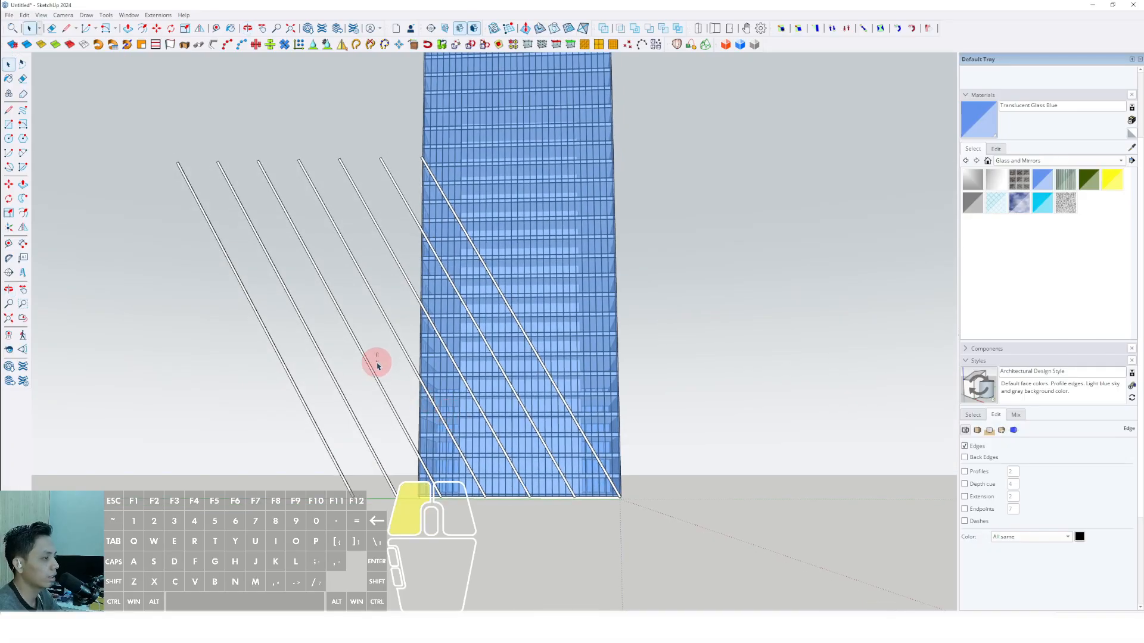
Delete the two surplus diagonal bars farthest from the tower's starting base corner.
drag(282, 488, 281, 490)
scroll(433, 451, up, 2)
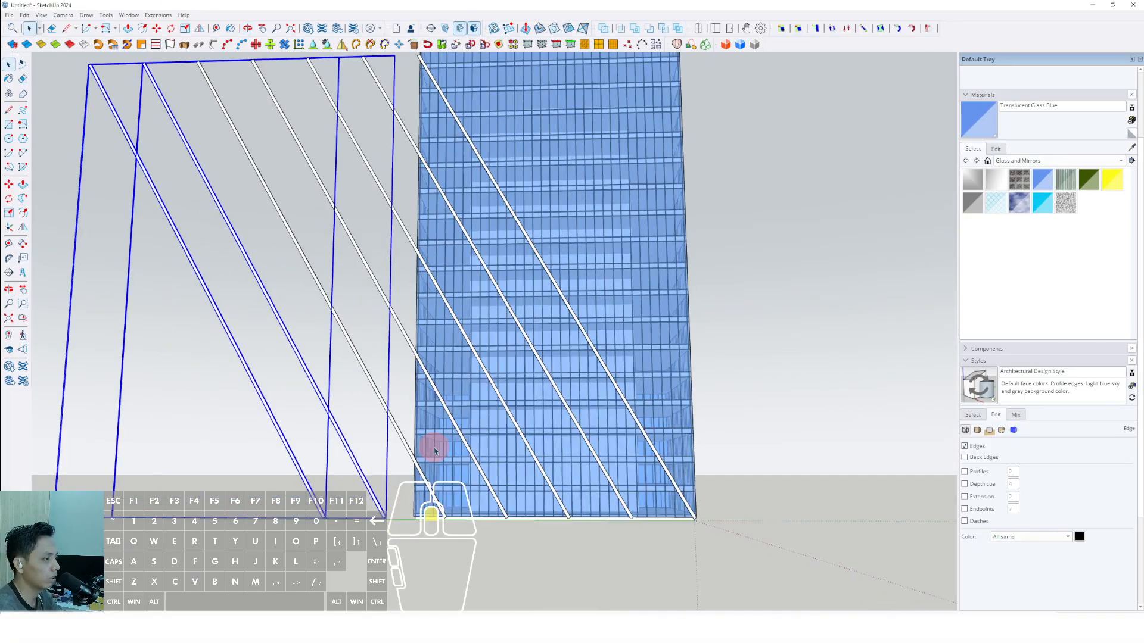
scroll(438, 435, down, 3)
middle_drag(439, 421, 396, 211)
Select the five remaining parallel diagonal bars and combine them into one group.
drag(231, 370, 234, 371)
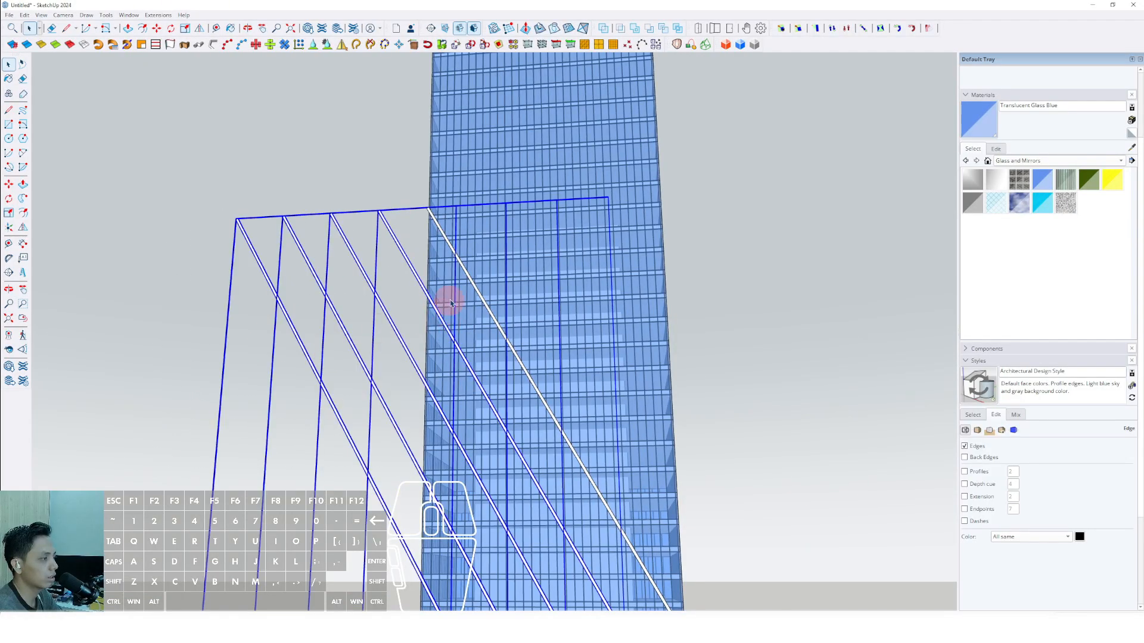
scroll(451, 304, up, 4)
scroll(452, 257, down, 5)
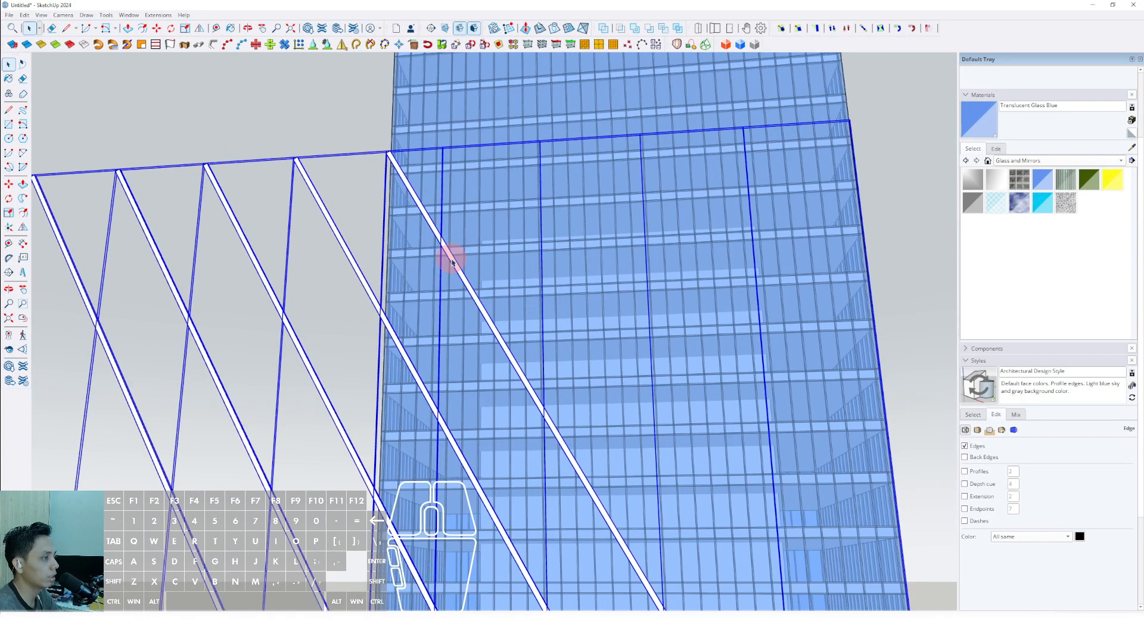
scroll(483, 359, down, 2)
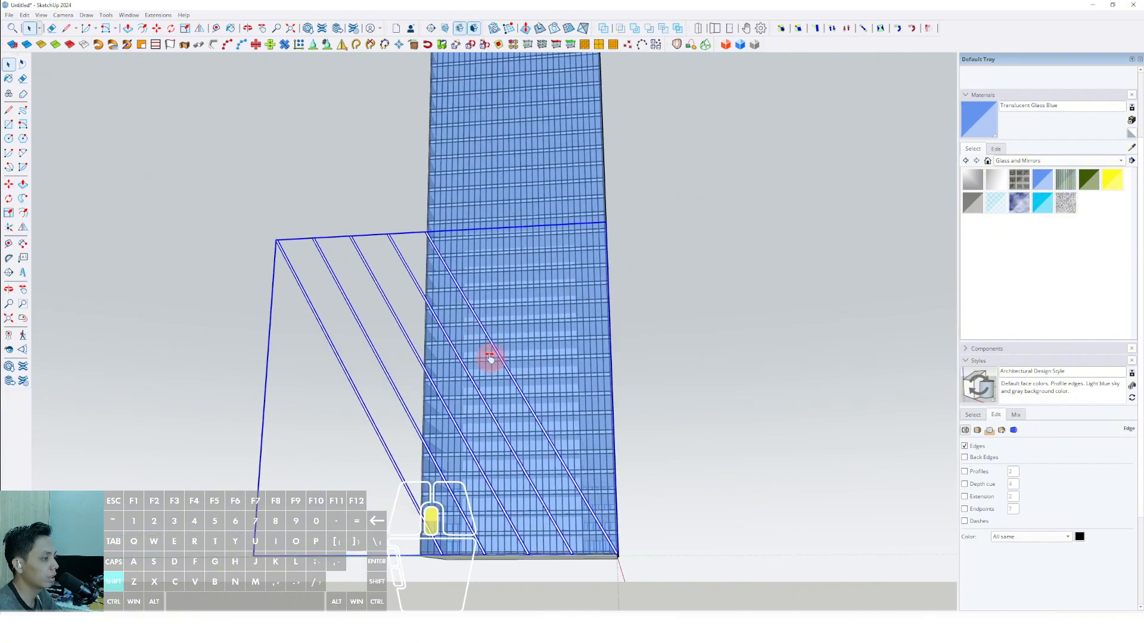
Copy the group of diagonal bars along the green axis beside the tower and flip the copy across the green plane.
click(7, 186)
scroll(468, 214, up, 1)
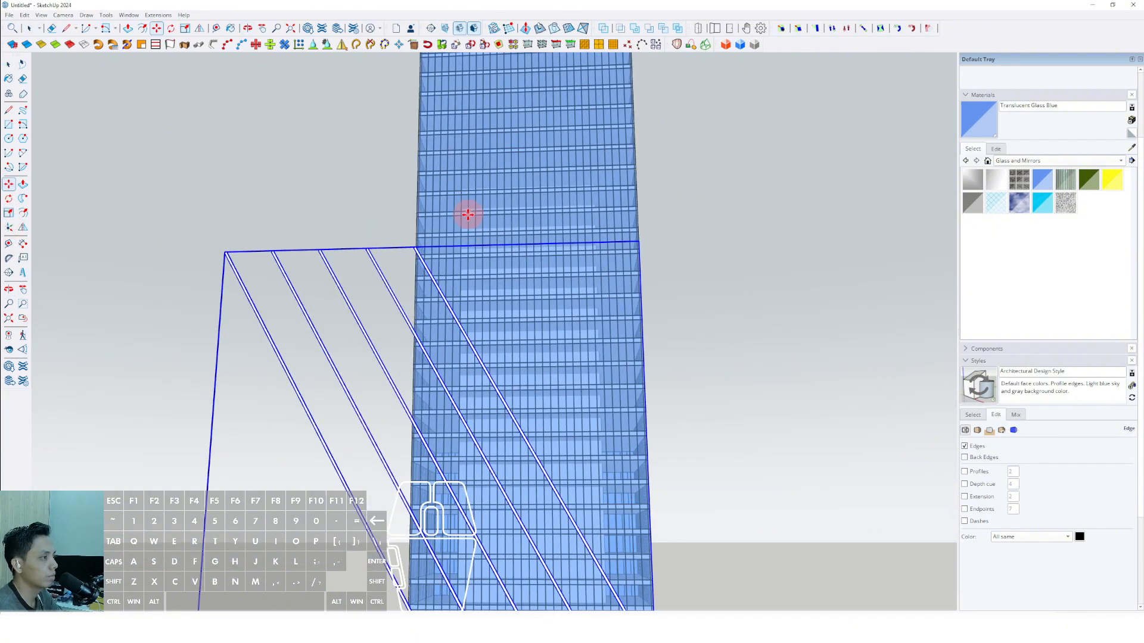
click(468, 220)
shift+scroll(520, 220, down, 3)
shift+middle_drag(522, 221, 452, 237)
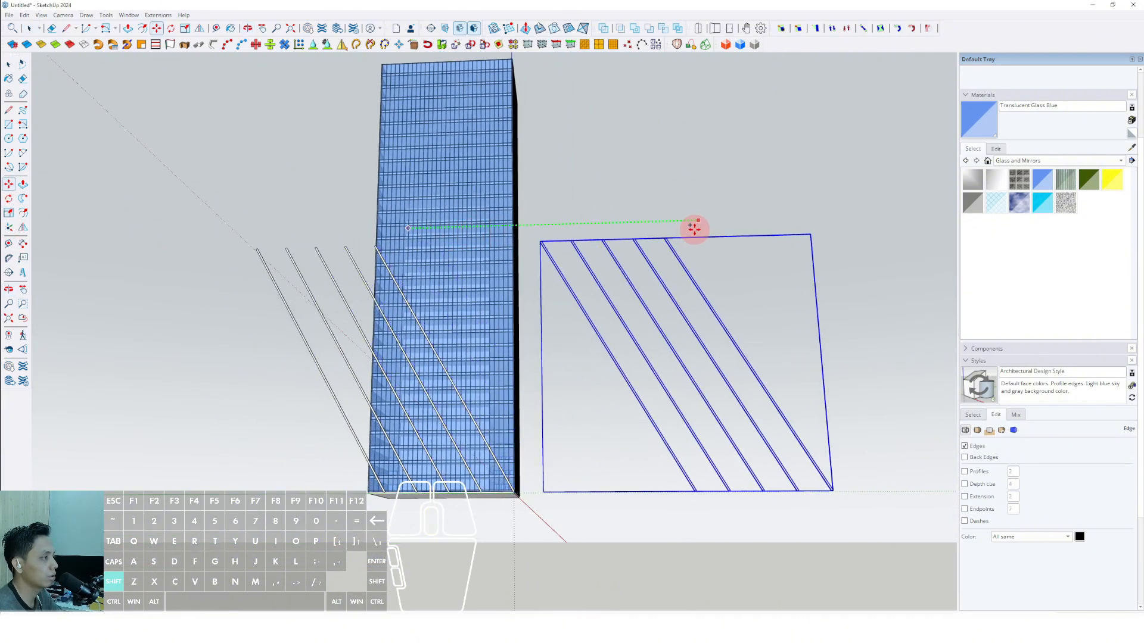
middle_drag(526, 247, 393, 334)
click(199, 29)
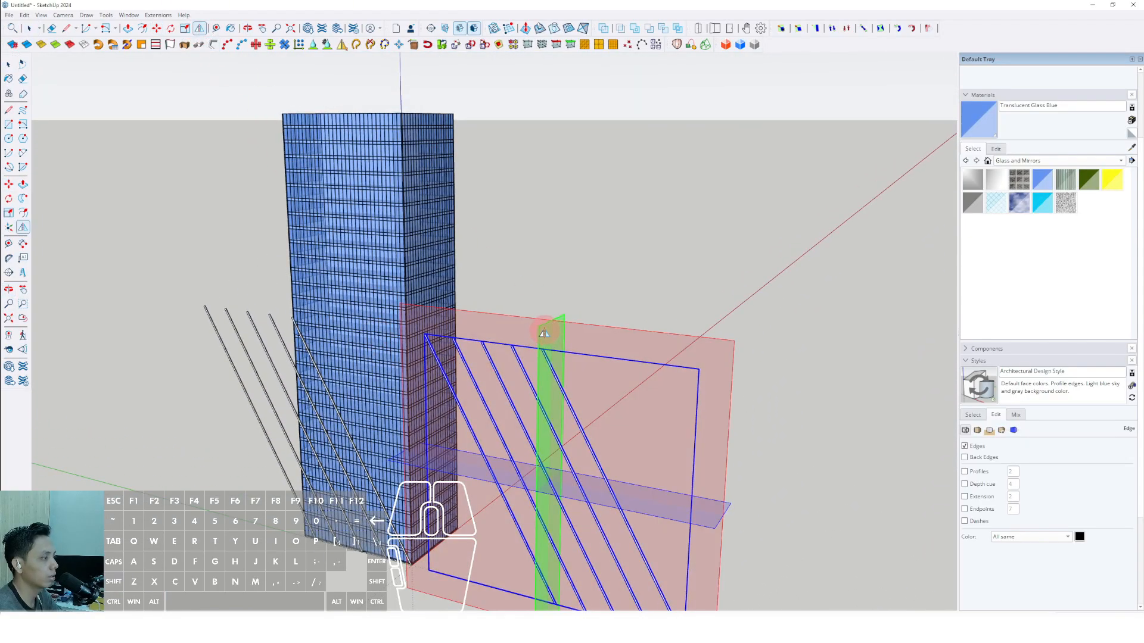
key(space)
Move the mirrored bar group by its lower corner onto the tower's opposite base corner so both sets cross on the facade.
scroll(510, 424, up, 2)
shift+middle_drag(451, 444, 404, 319)
middle_drag(404, 318, 530, 327)
scroll(499, 522, up, 4)
scroll(477, 527, up, 2)
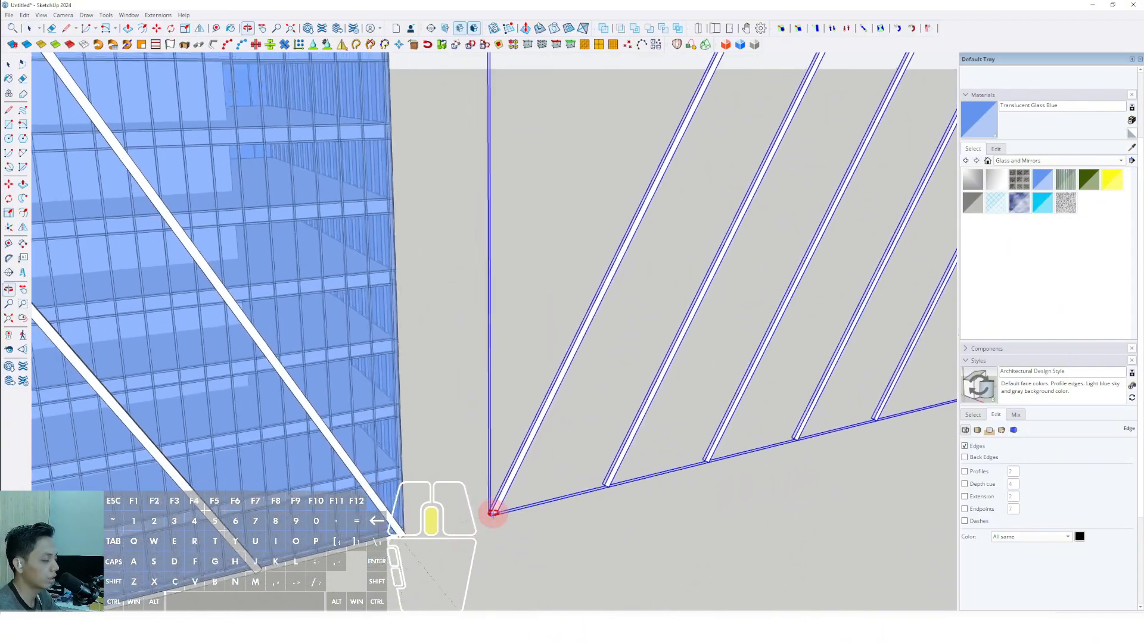
key(m)
scroll(507, 511, up, 3)
click(508, 517)
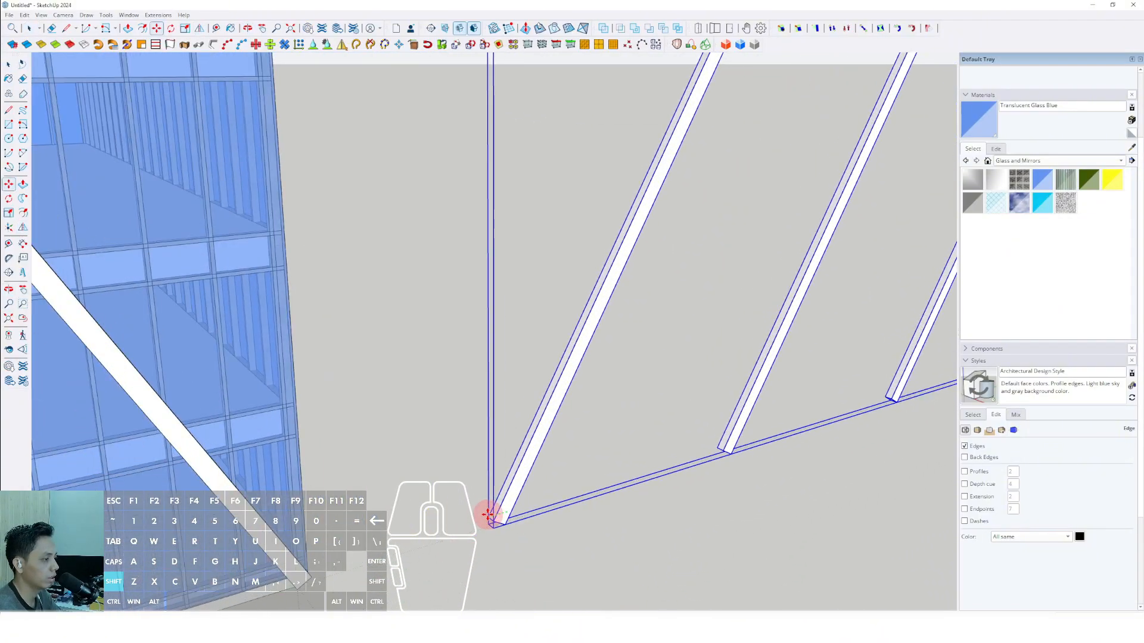
shift+scroll(468, 516, down, 5)
shift+middle_drag(399, 524, 944, 310)
shift+scroll(531, 444, down, 2)
shift+scroll(597, 419, up, 3)
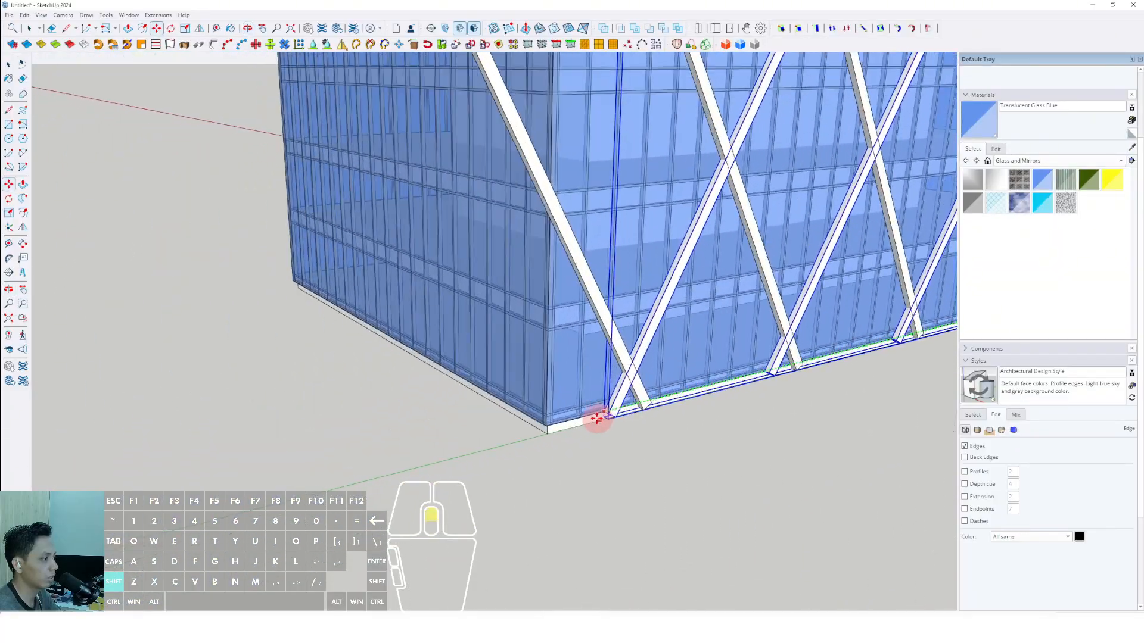
shift+scroll(549, 421, up, 3)
shift+scroll(542, 425, up, 2)
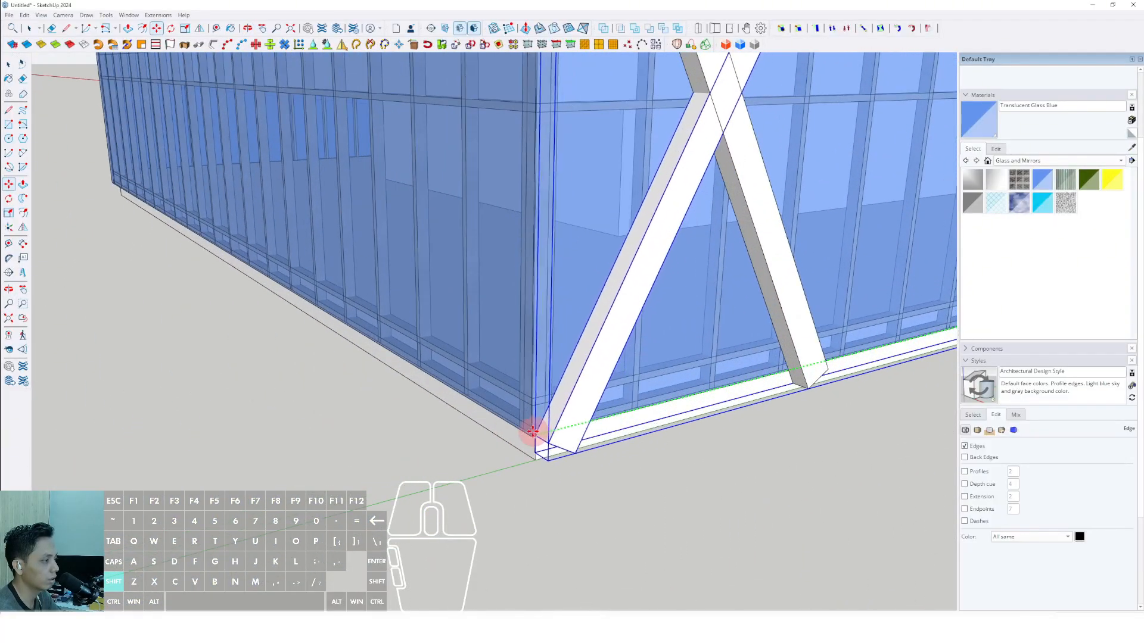
click(529, 433)
key(space)
scroll(548, 420, down, 10)
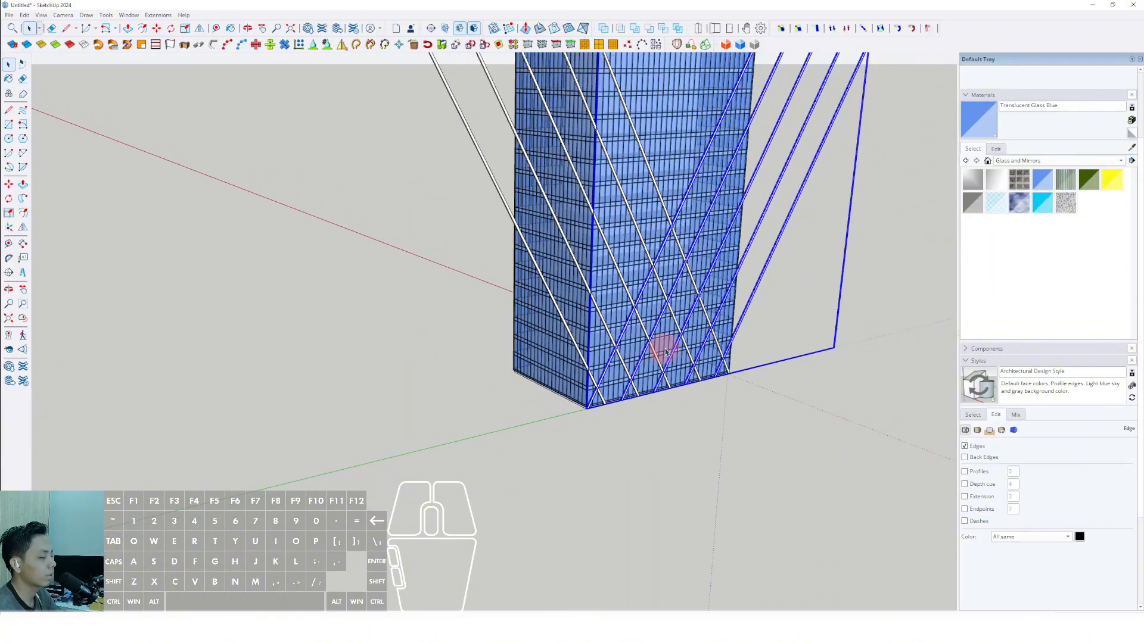
Open the original bar group and widen the diagonal bar at the base corner by pulling its side face with Push/Pull.
middle_drag(663, 349, 552, 383)
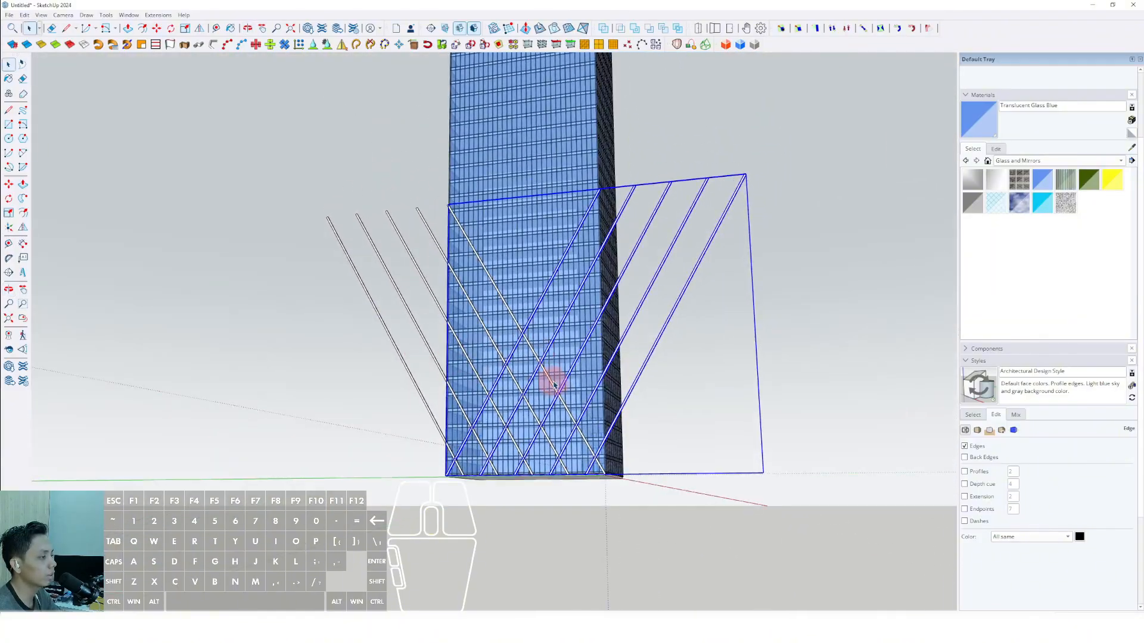
scroll(554, 400, up, 2)
scroll(554, 400, down, 3)
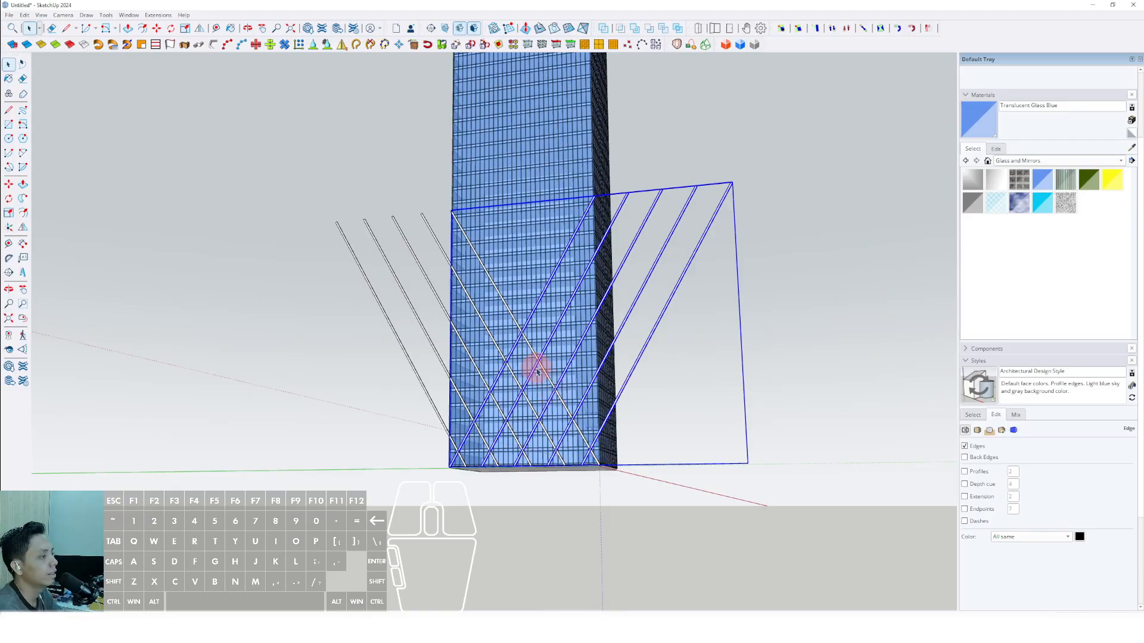
scroll(560, 361, up, 8)
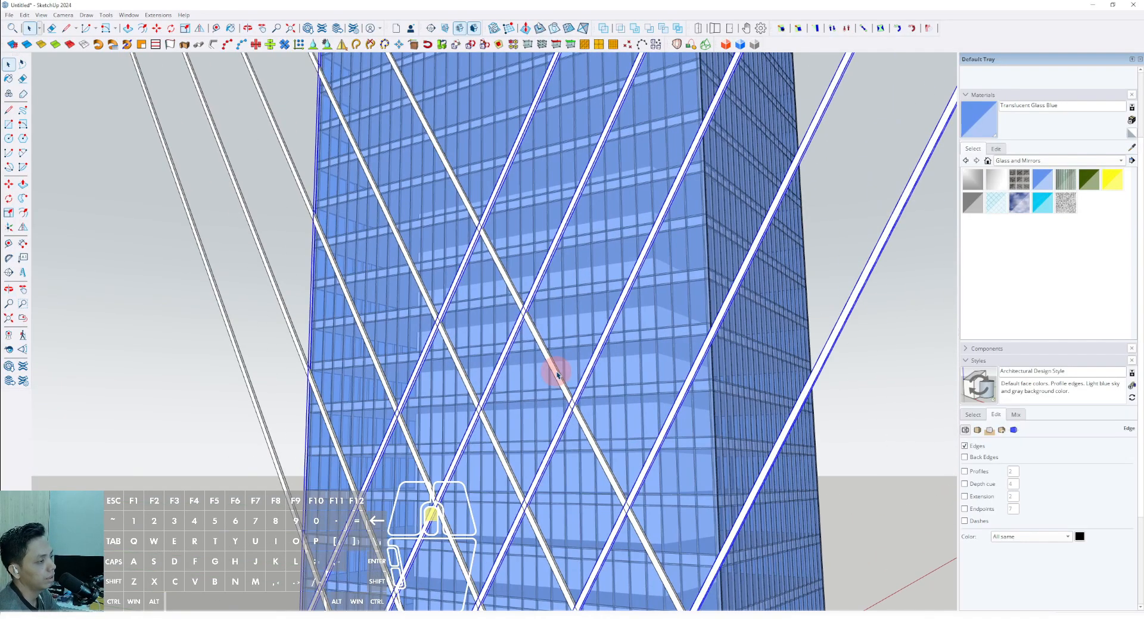
scroll(557, 371, down, 6)
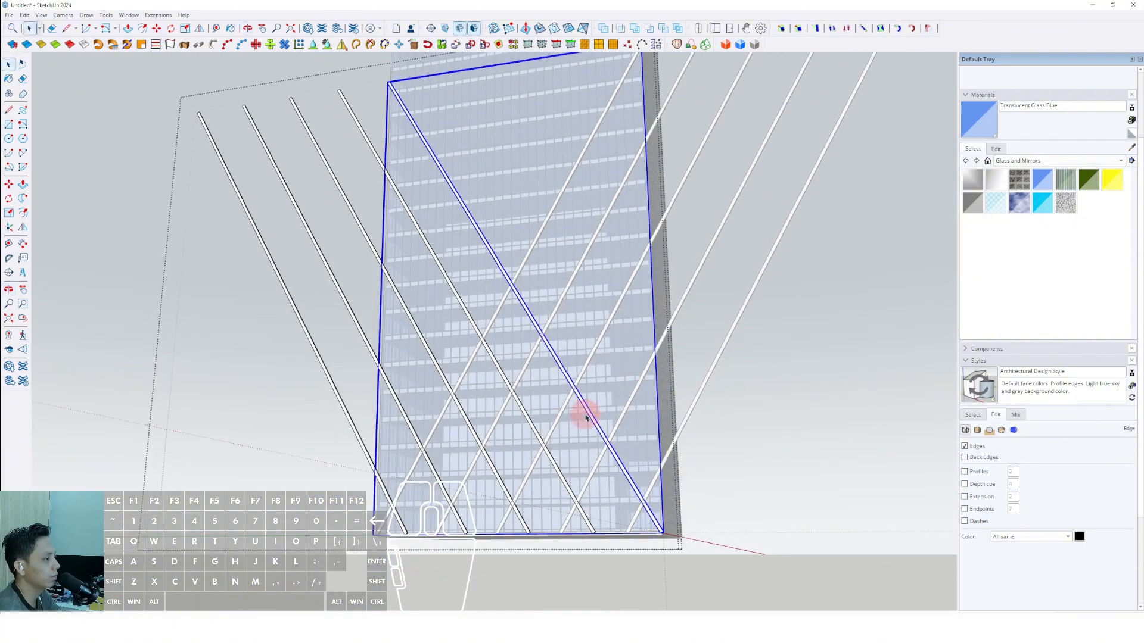
middle_drag(586, 418, 457, 492)
scroll(549, 427, up, 2)
scroll(500, 429, up, 6)
click(514, 436)
scroll(517, 433, up, 2)
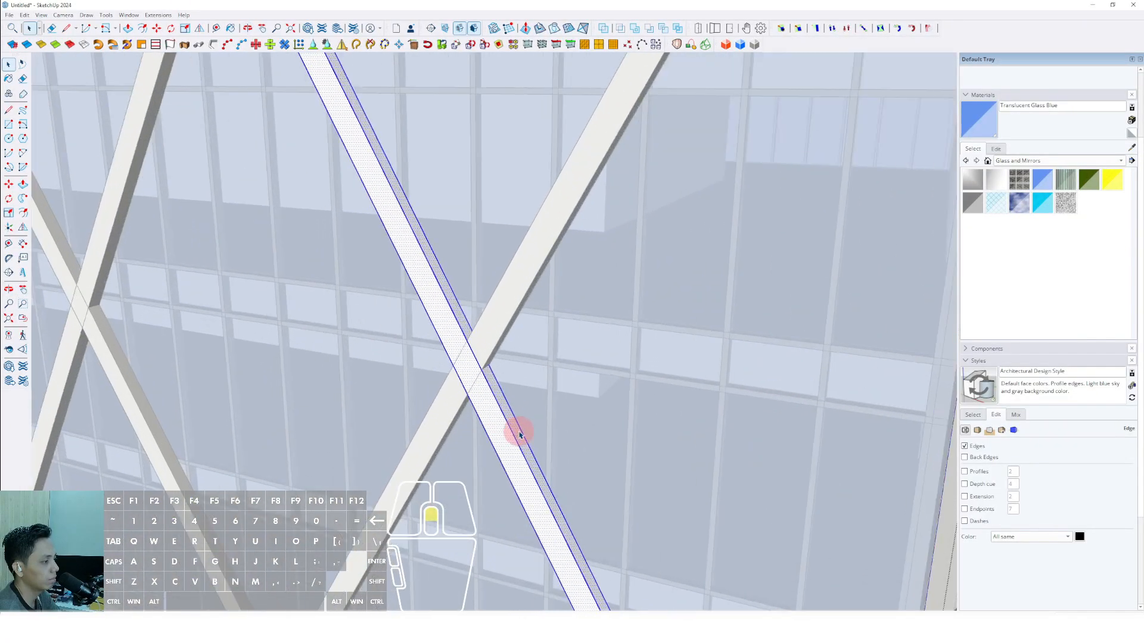
key(p)
scroll(518, 436, down, 3)
scroll(518, 434, down, 5)
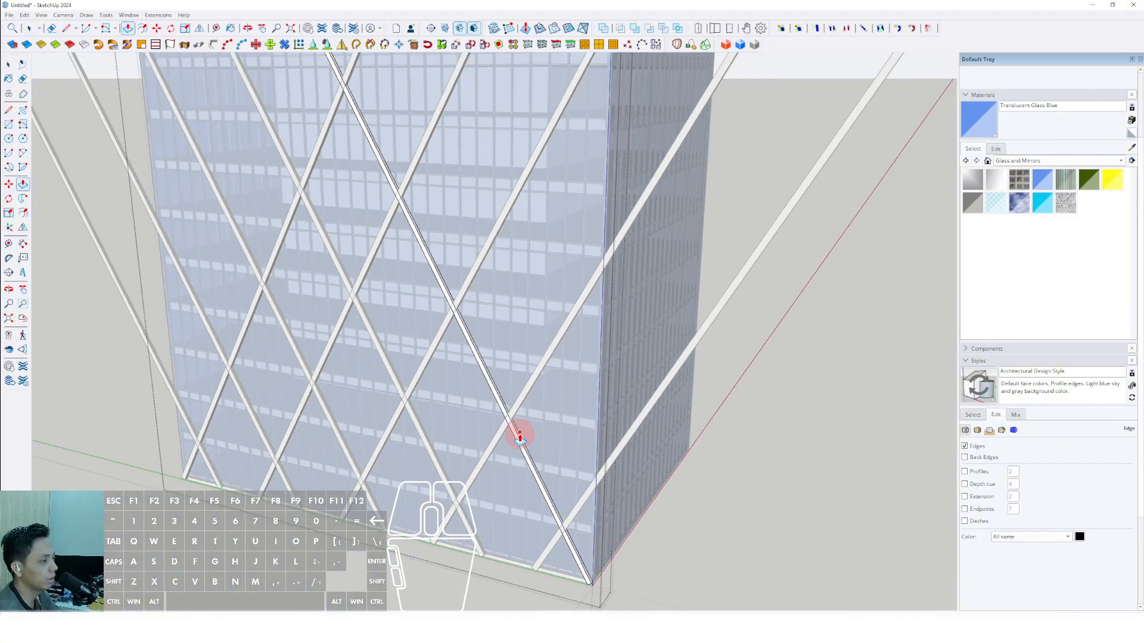
scroll(523, 434, up, 2)
scroll(597, 332, up, 5)
middle_drag(577, 372, 577, 379)
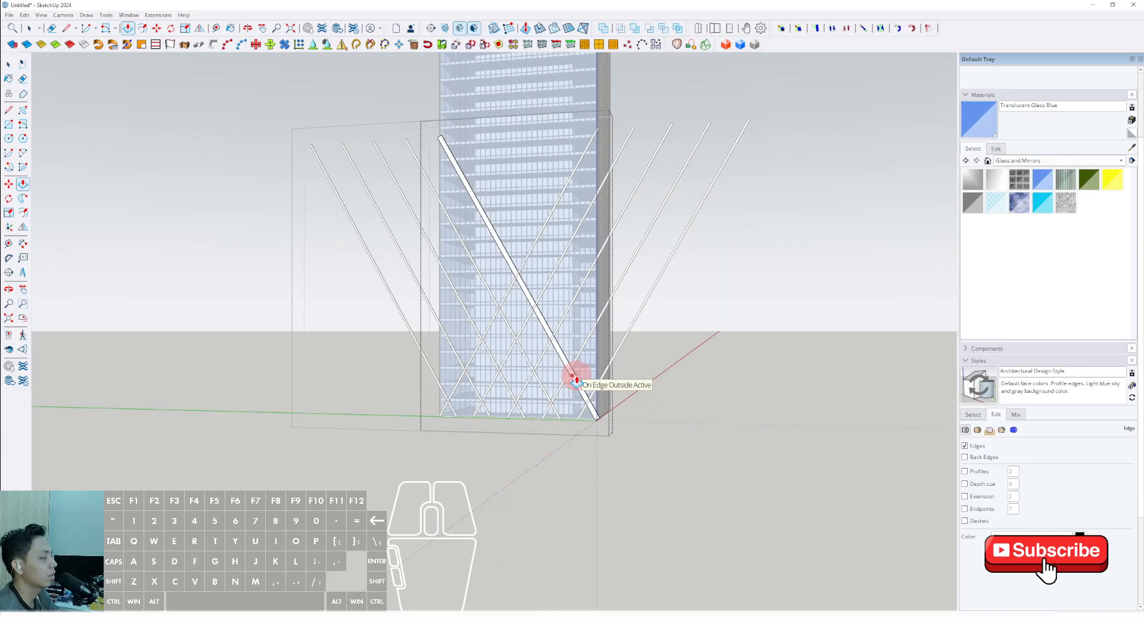
scroll(575, 380, up, 6)
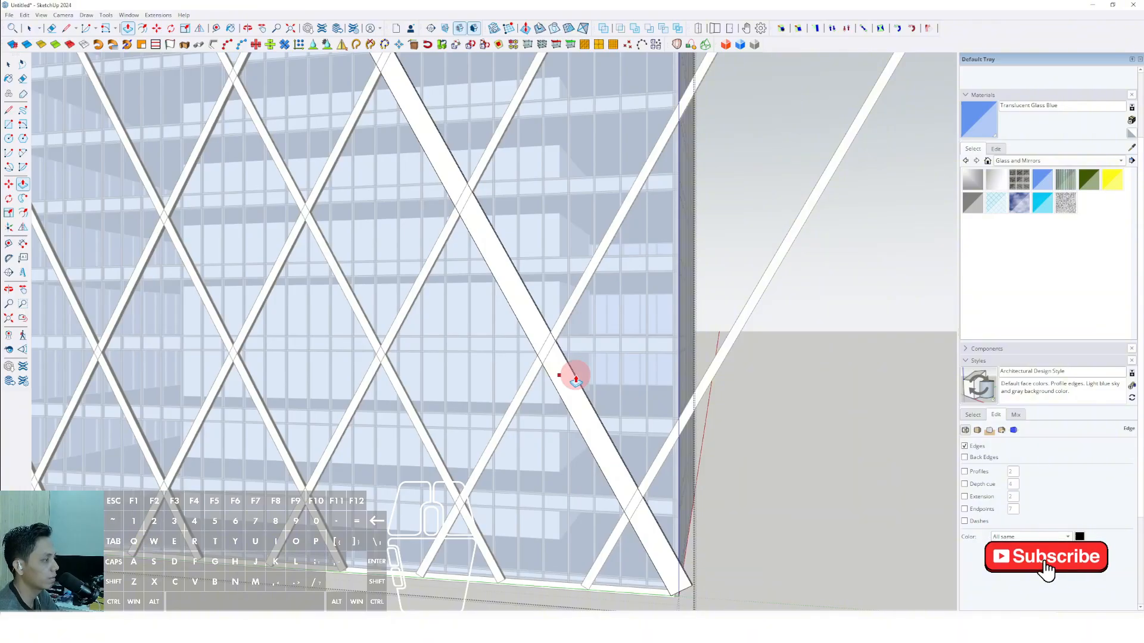
scroll(572, 373, down, 10)
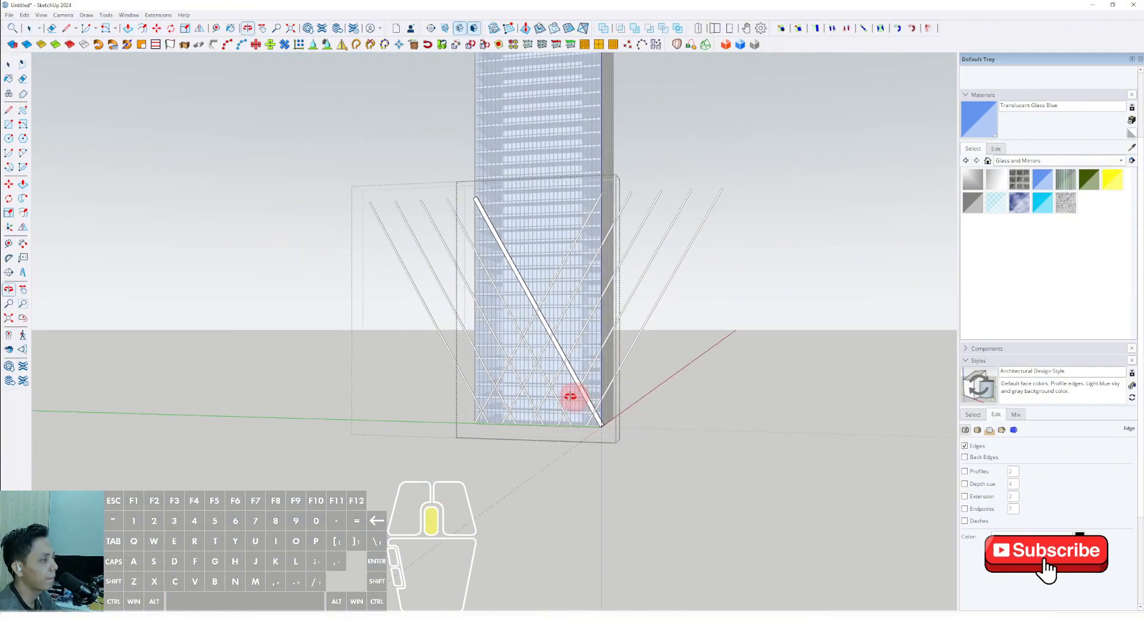
middle_drag(570, 396, 574, 429)
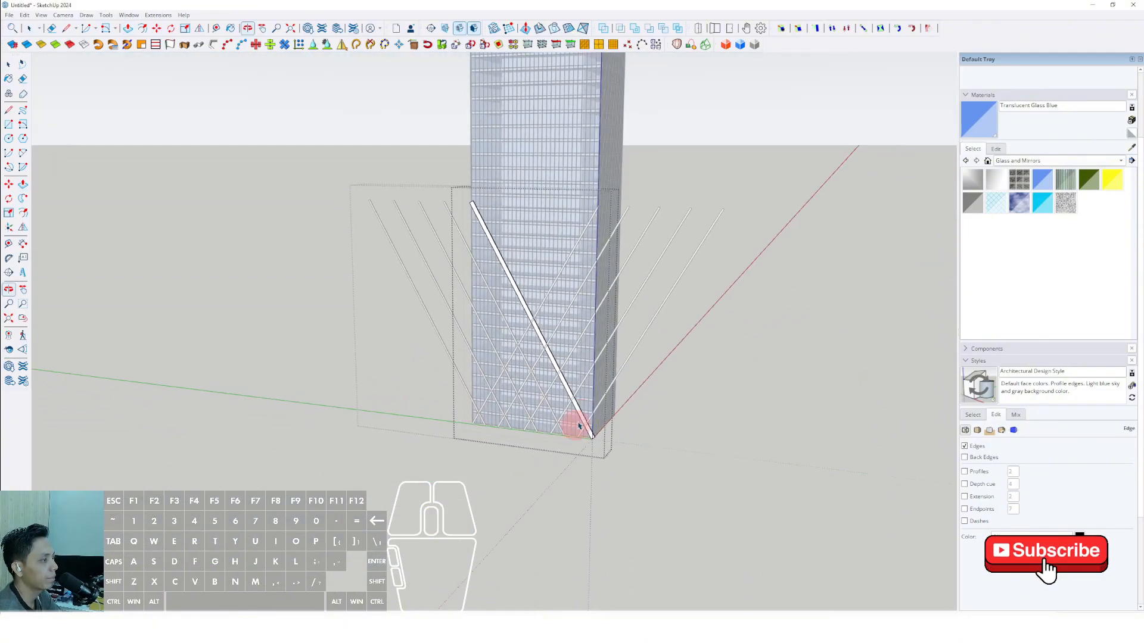
Widen the second diagonal bar from the base corner by pulling its side face with Push/Pull.
scroll(552, 421, up, 5)
scroll(544, 417, up, 6)
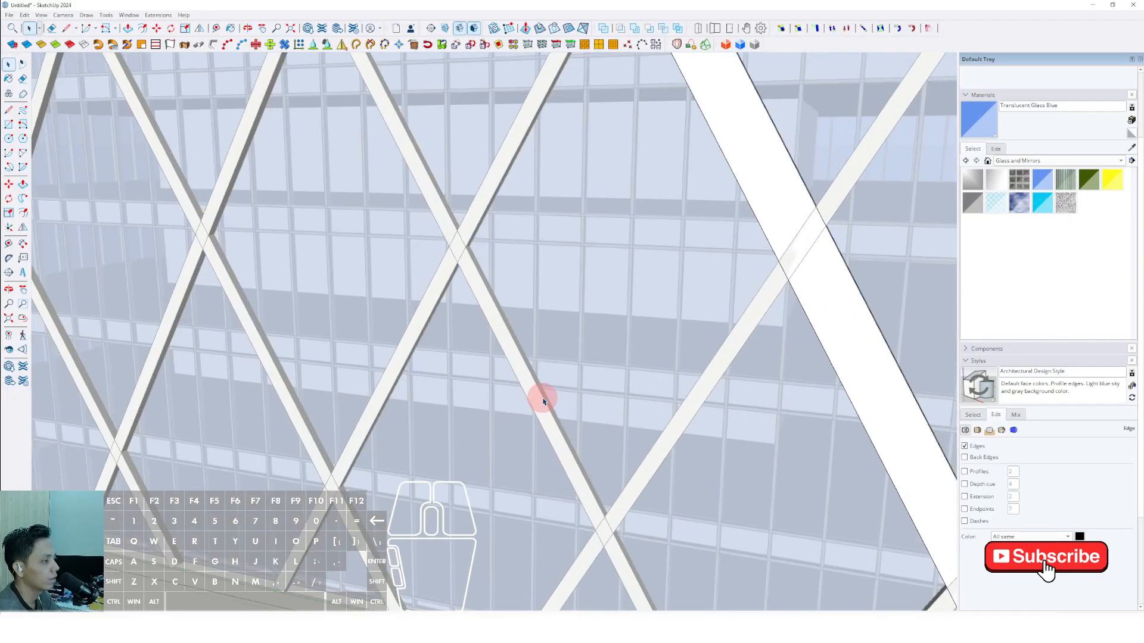
click(540, 395)
scroll(530, 396, up, 4)
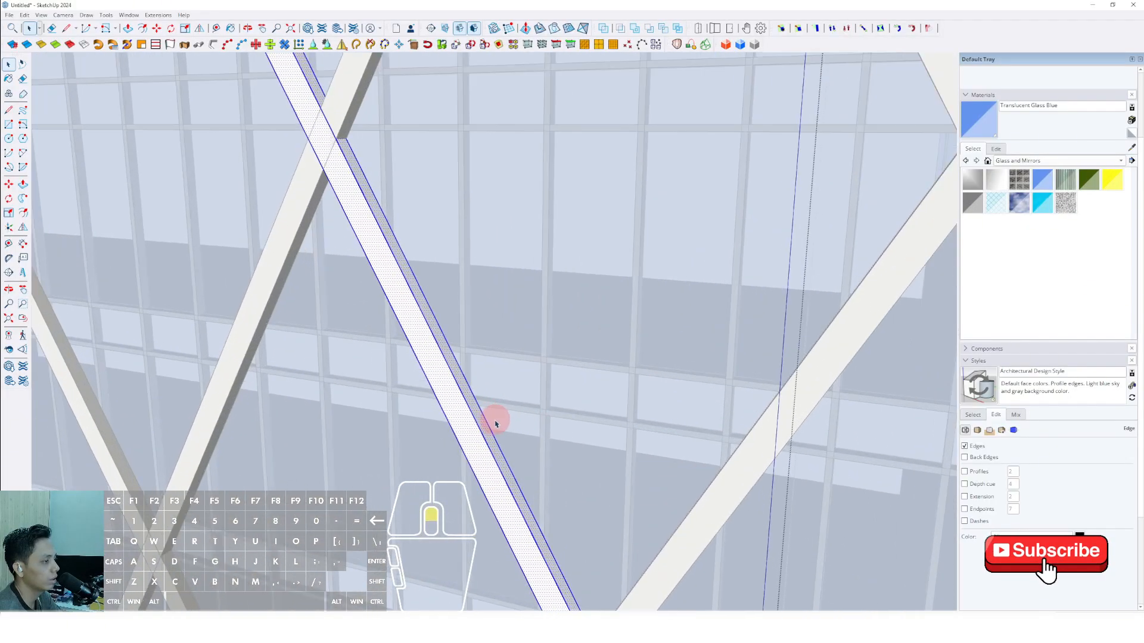
key(p)
click(482, 414)
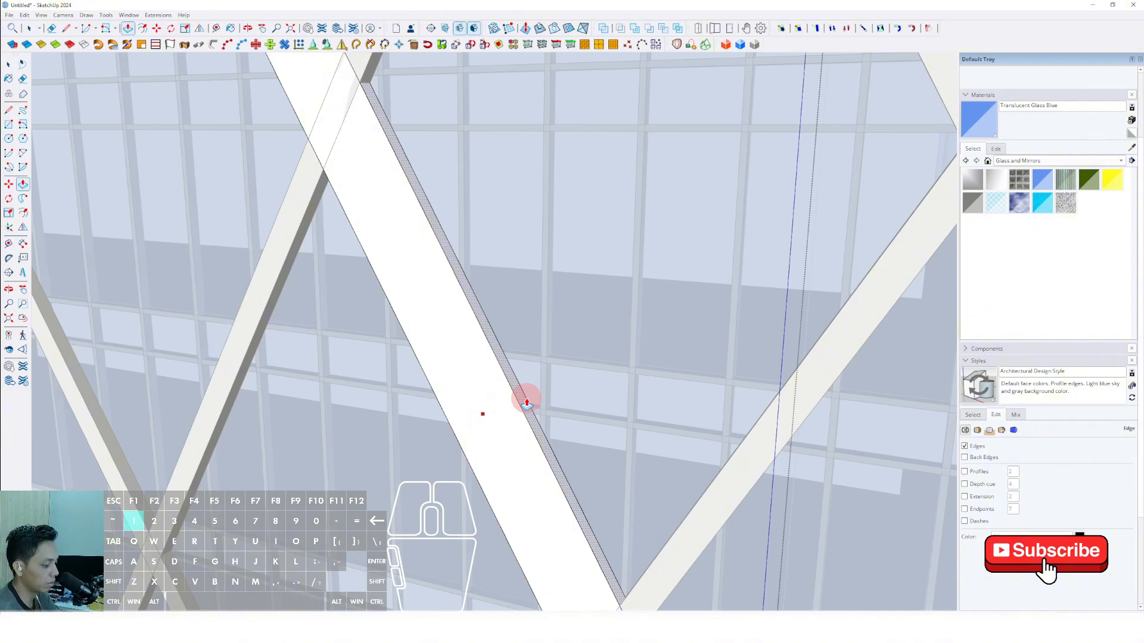
click(527, 403)
key(space)
scroll(527, 406, down, 6)
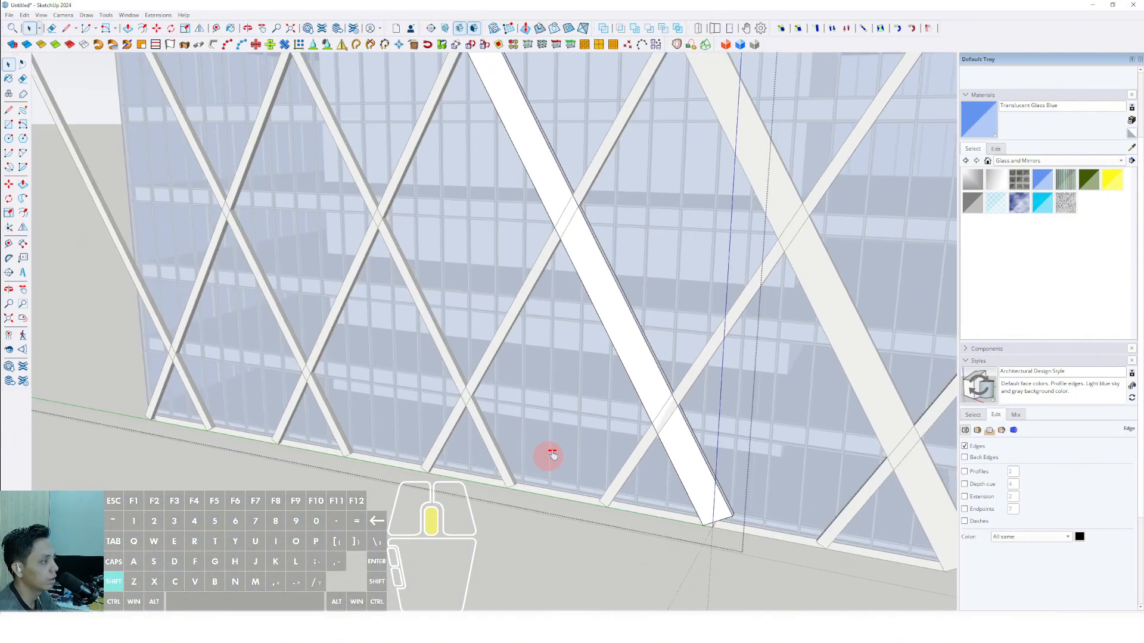
Widen the third diagonal bar of the original group by pulling its side face with Push/Pull.
scroll(530, 407, up, 5)
key(p)
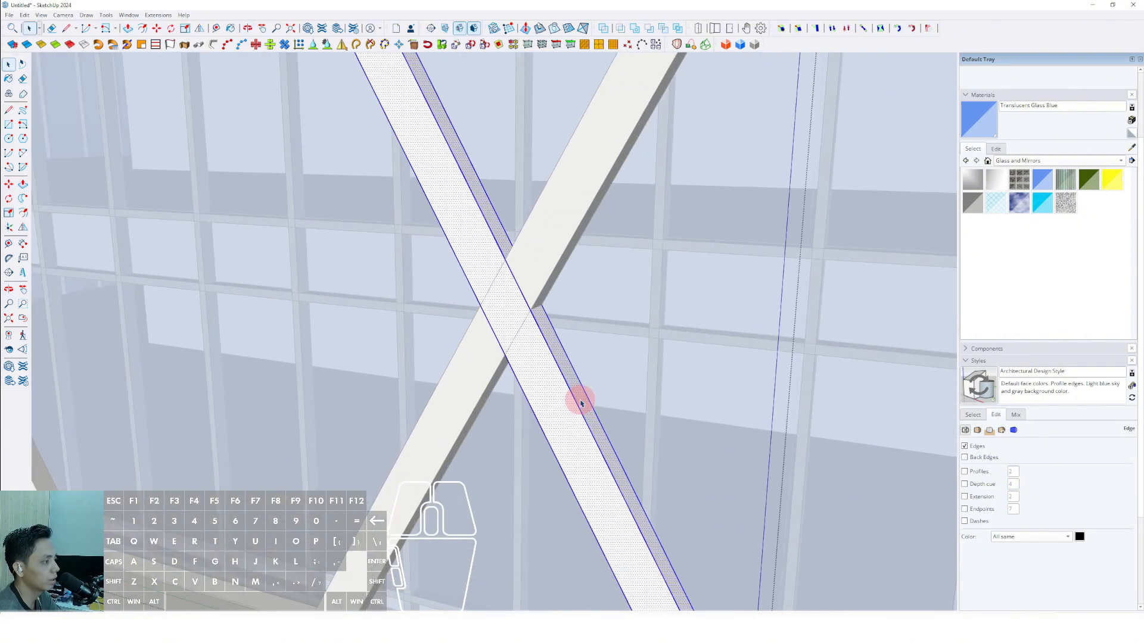
click(581, 392)
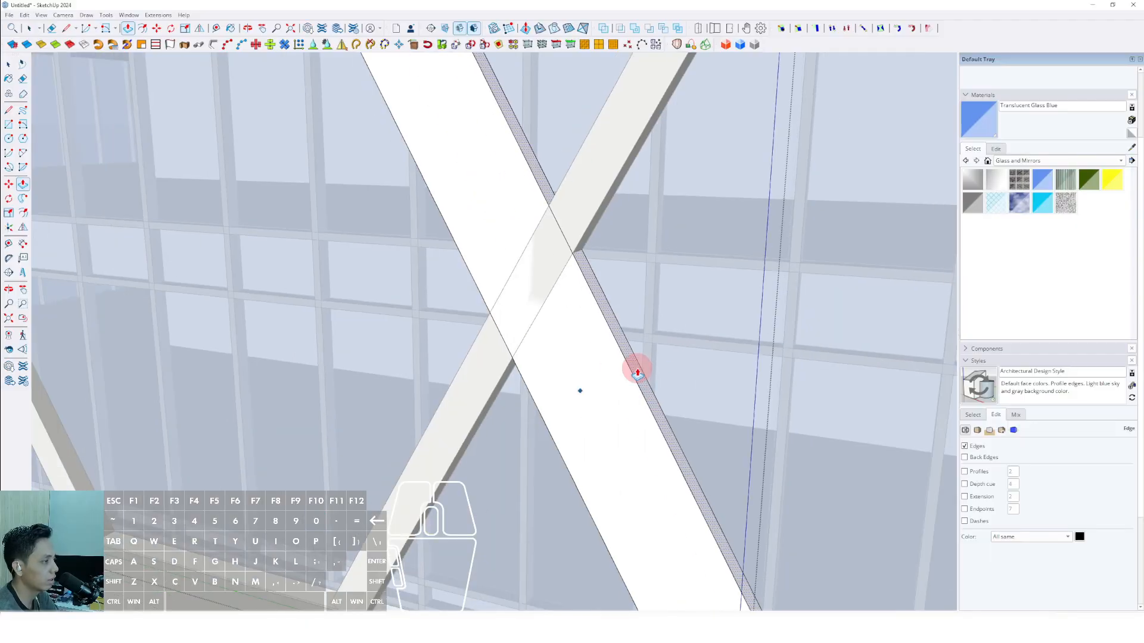
click(637, 374)
key(space)
Widen the fourth diagonal bar of the original group by pulling its side face with Push/Pull.
middle_drag(637, 370, 442, 382)
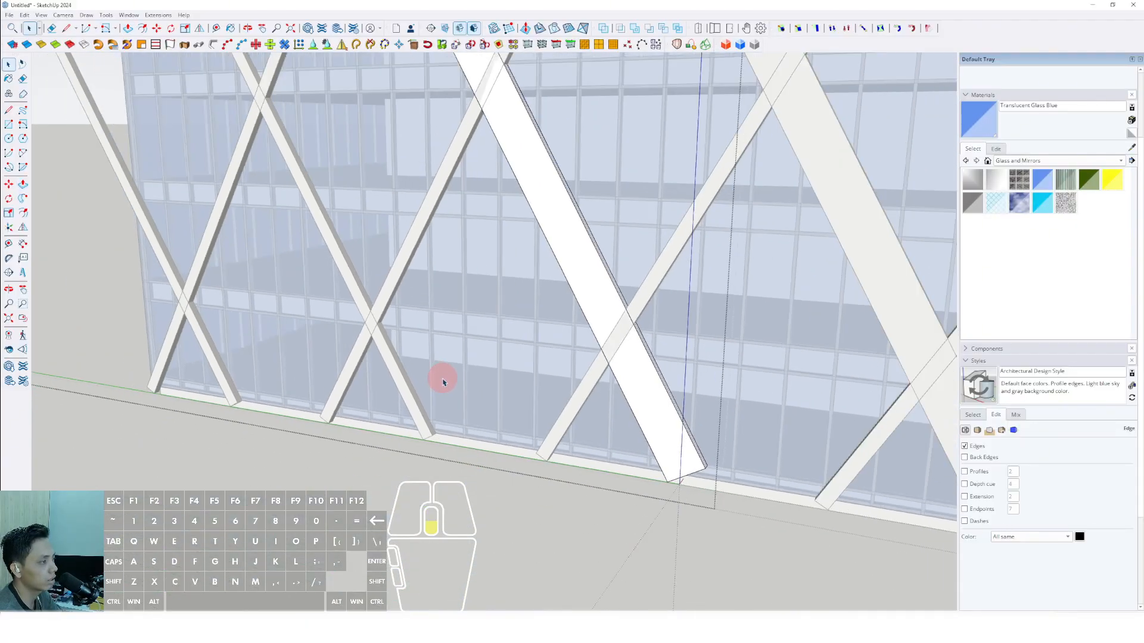
scroll(443, 382, up, 4)
click(435, 396)
scroll(435, 396, up, 2)
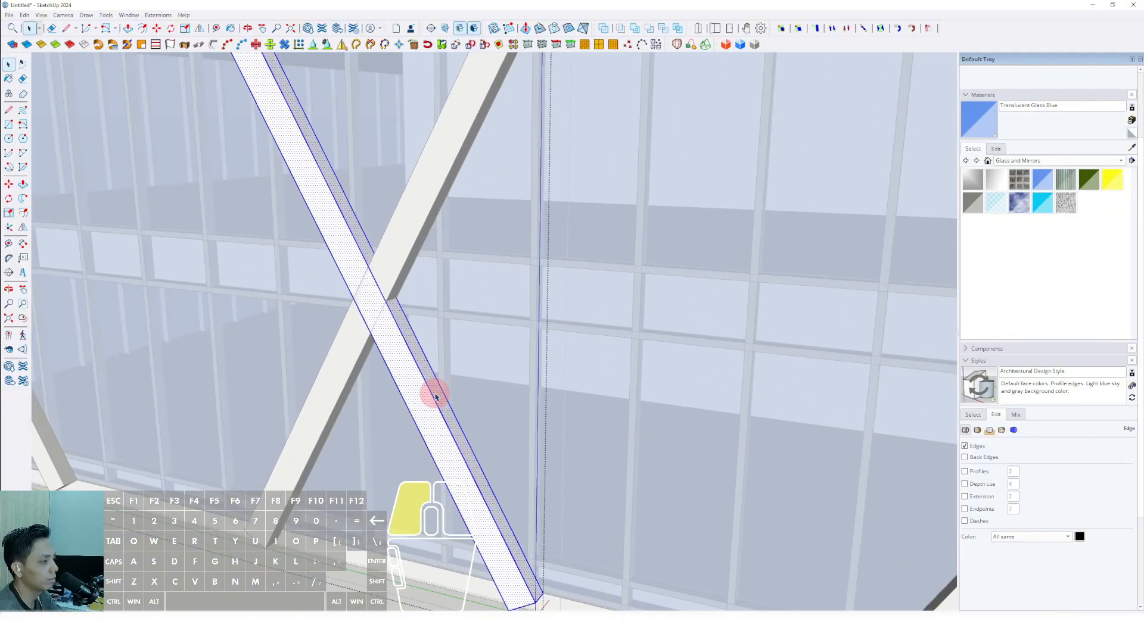
key(p)
click(434, 384)
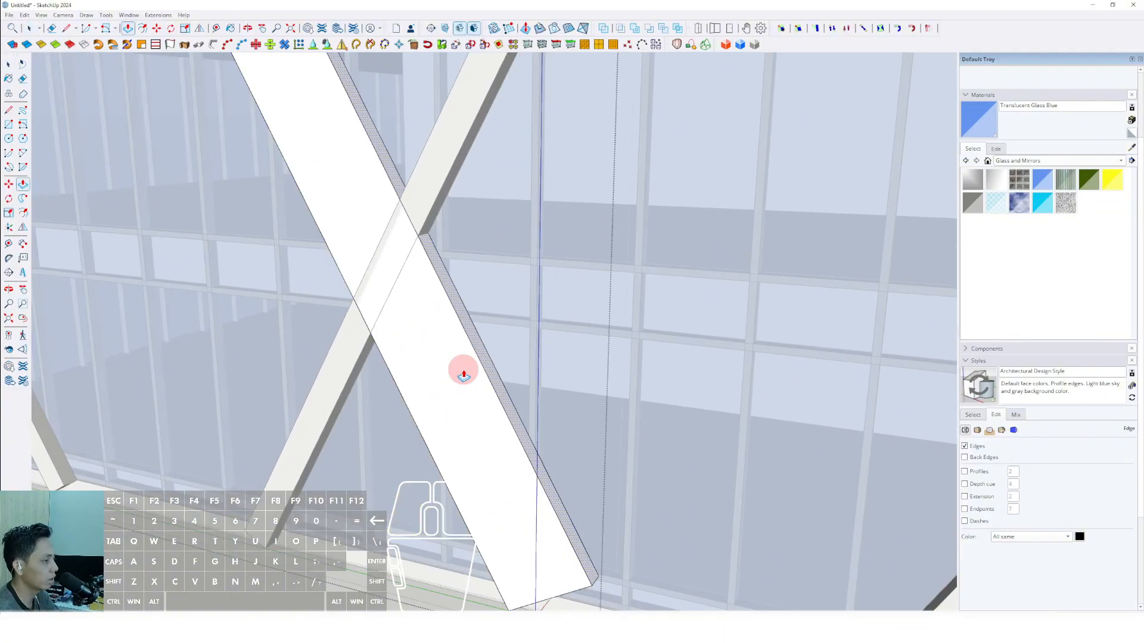
click(463, 375)
key(space)
Widen the fifth diagonal bar of the original group with Push/Pull and close the group editing.
middle_drag(464, 375, 358, 383)
click(359, 390)
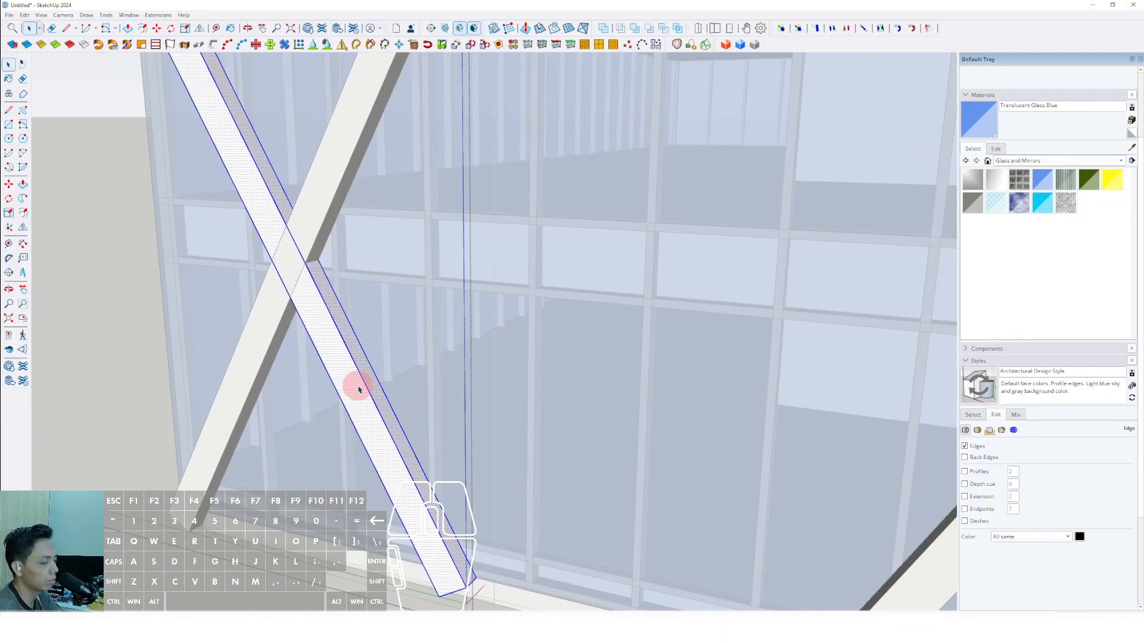
scroll(359, 390, up, 2)
key(p)
click(370, 372)
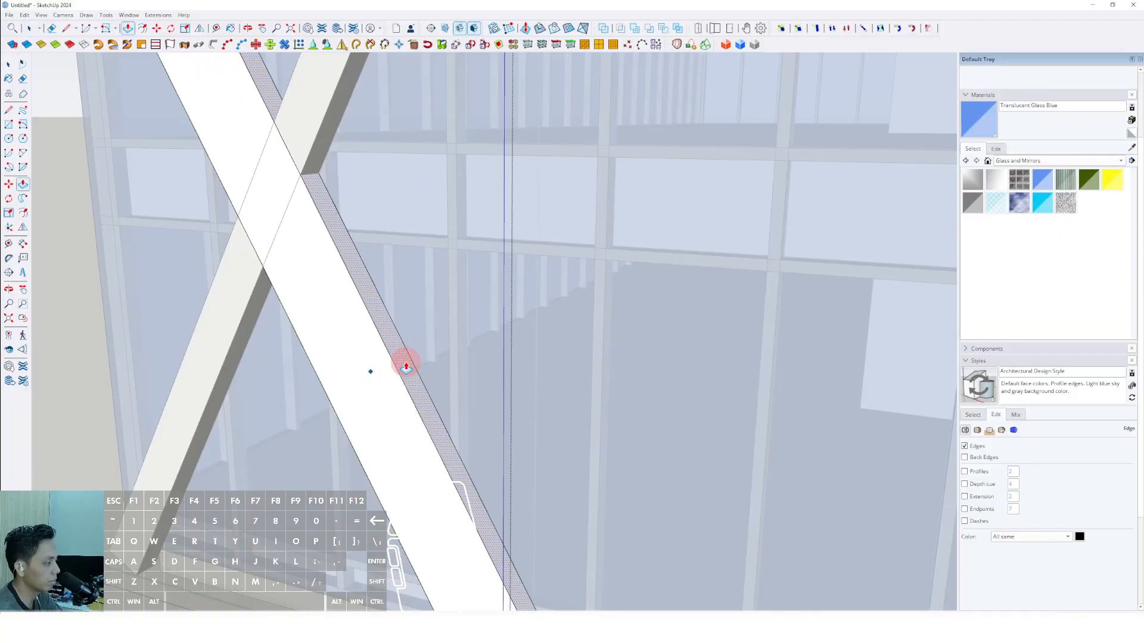
scroll(405, 366, down, 3)
middle_drag(403, 363, 852, 436)
click(882, 435)
click(881, 435)
scroll(711, 429, down, 3)
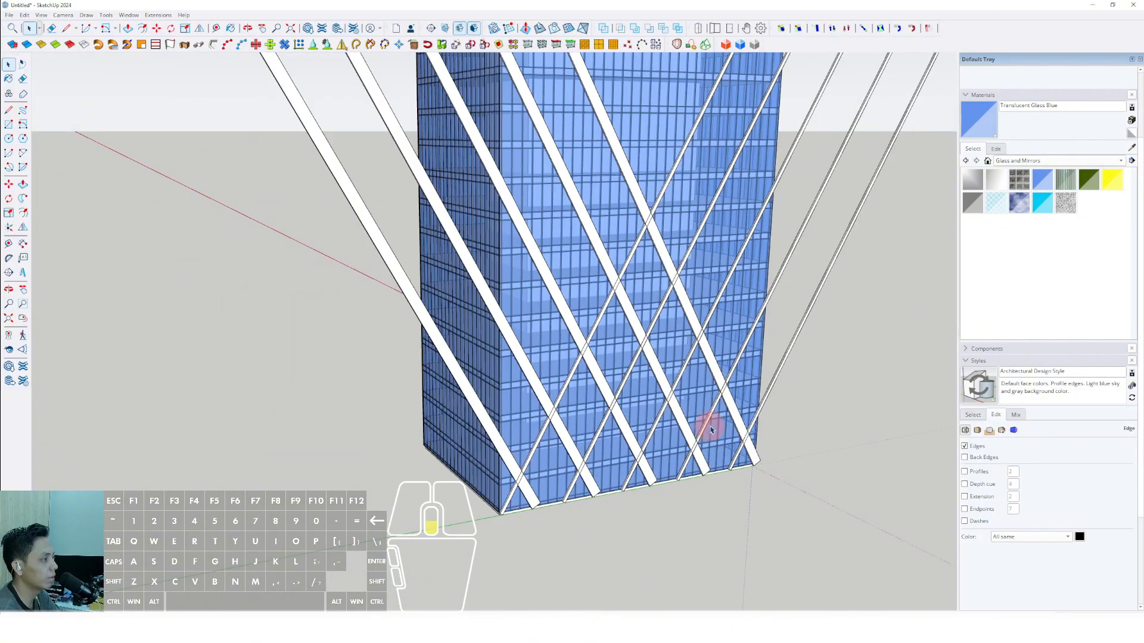
Copy the wide diagonal bar at the building corner outward at the existing bar spacing, giving four copies beyond the corner, and close the group.
middle_drag(711, 429, 541, 445)
scroll(550, 427, up, 5)
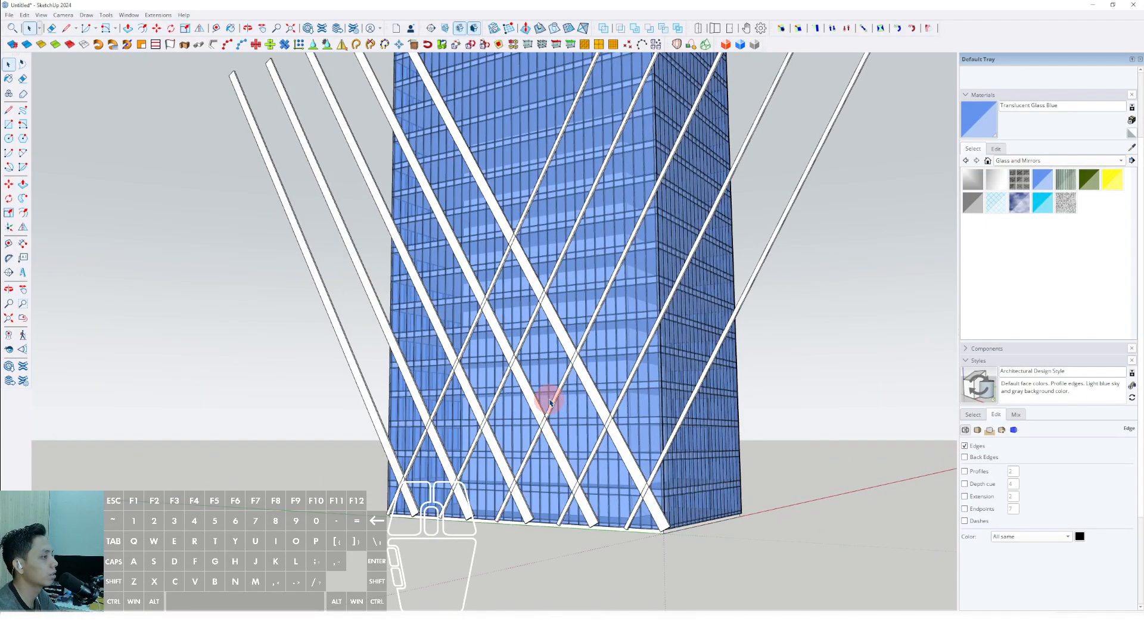
middle_drag(544, 398, 741, 385)
scroll(618, 360, up, 6)
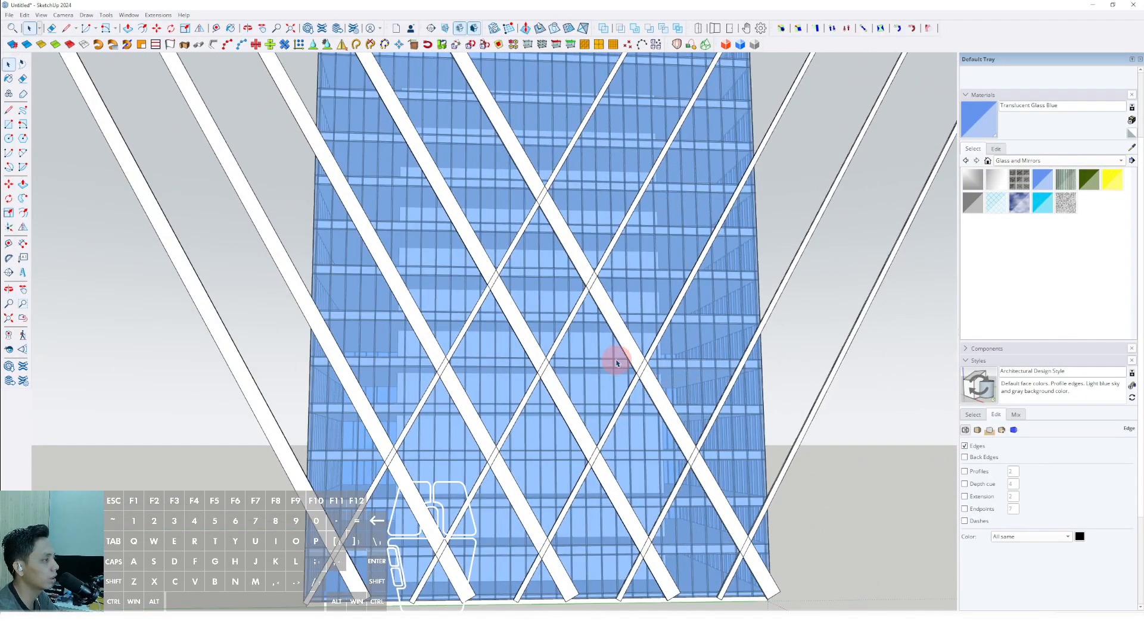
scroll(615, 362, up, 2)
scroll(567, 378, down, 8)
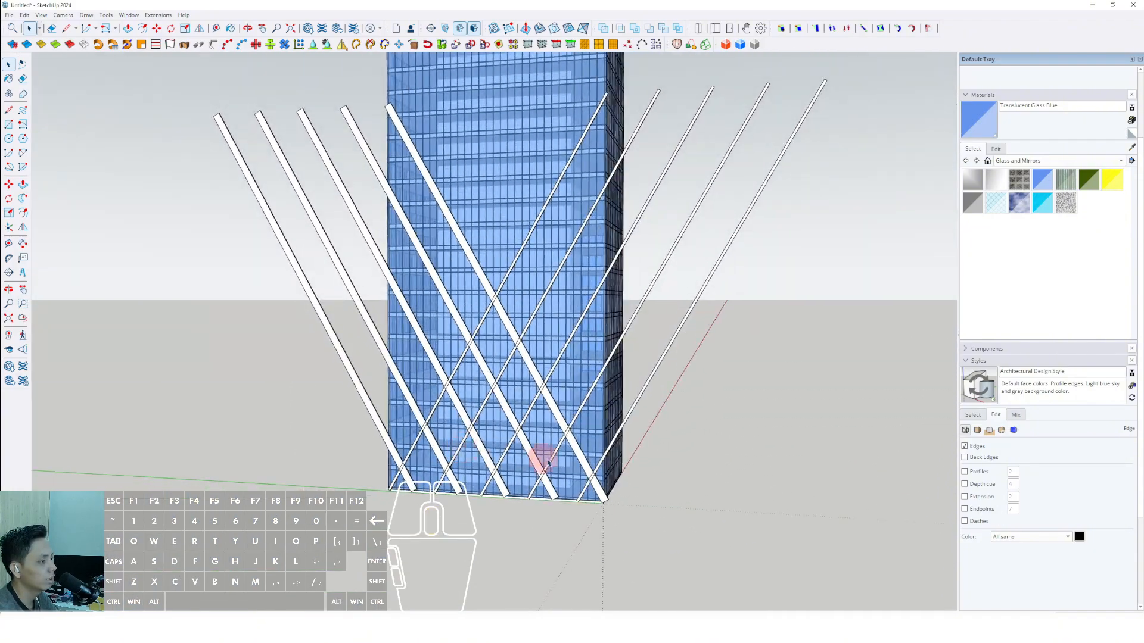
scroll(541, 465, up, 5)
double_click(595, 440)
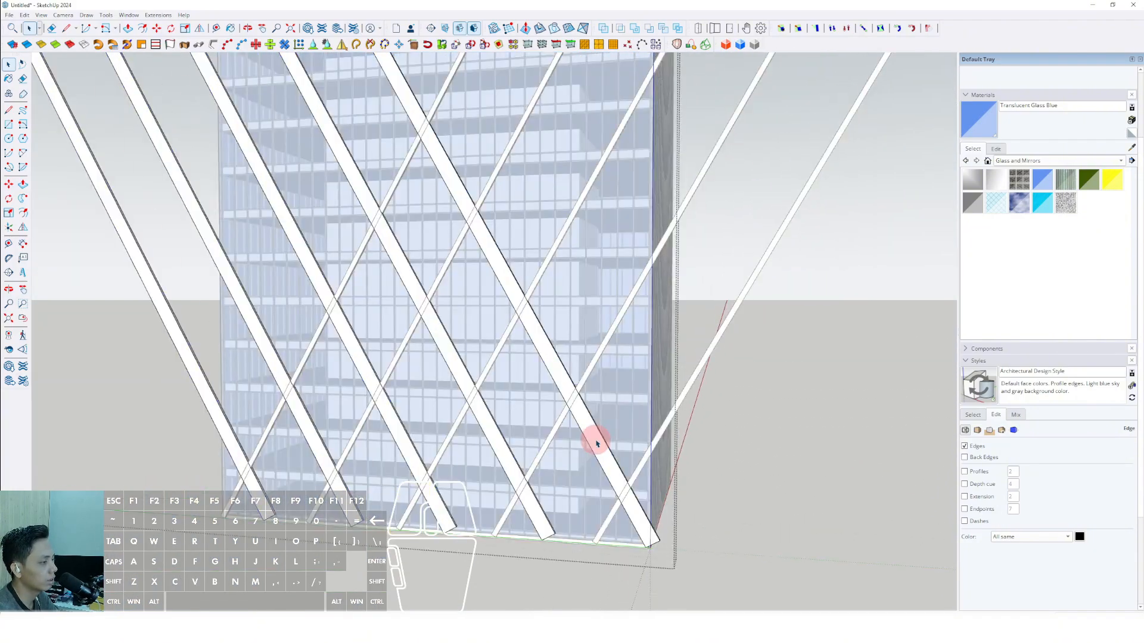
click(595, 439)
middle_drag(595, 440, 548, 425)
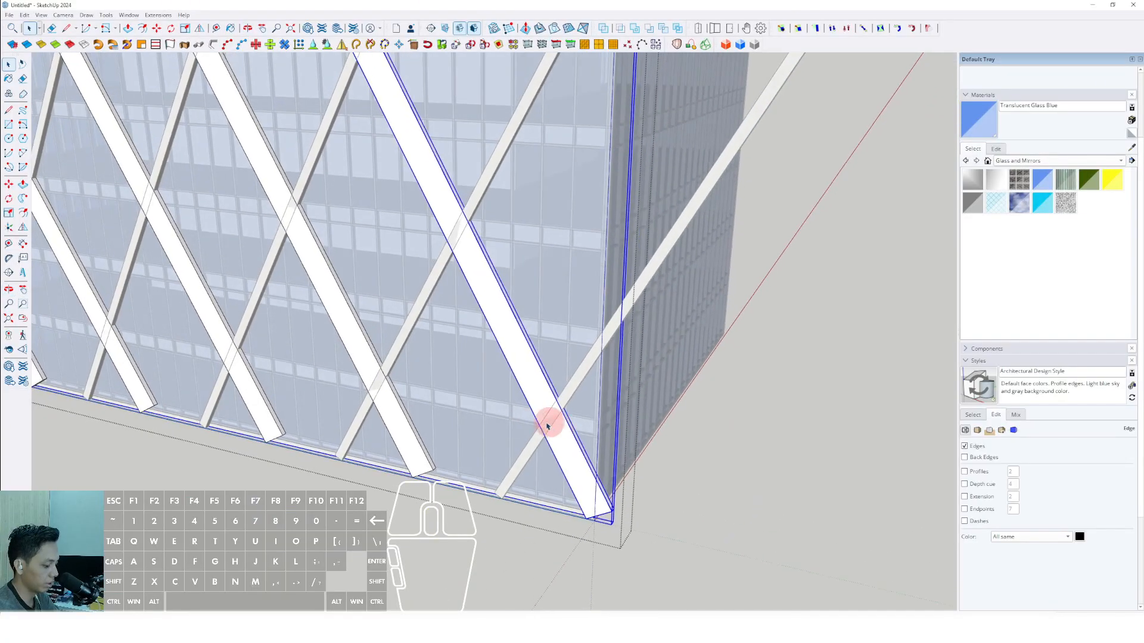
click(432, 471)
shift+scroll(442, 473, down, 2)
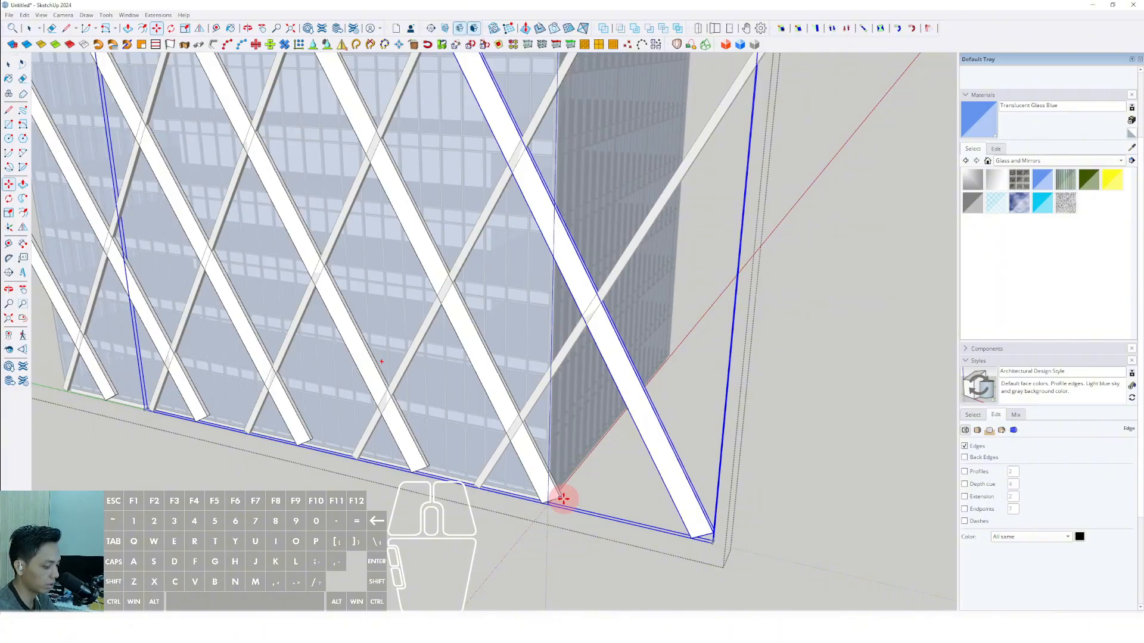
scroll(563, 498, down, 3)
middle_drag(563, 498, 584, 217)
middle_drag(524, 368, 559, 449)
Copy the thin diagonal bar at the opposite corner outward at the existing spacing, giving four copies beyond it, and close the group.
scroll(512, 463, up, 6)
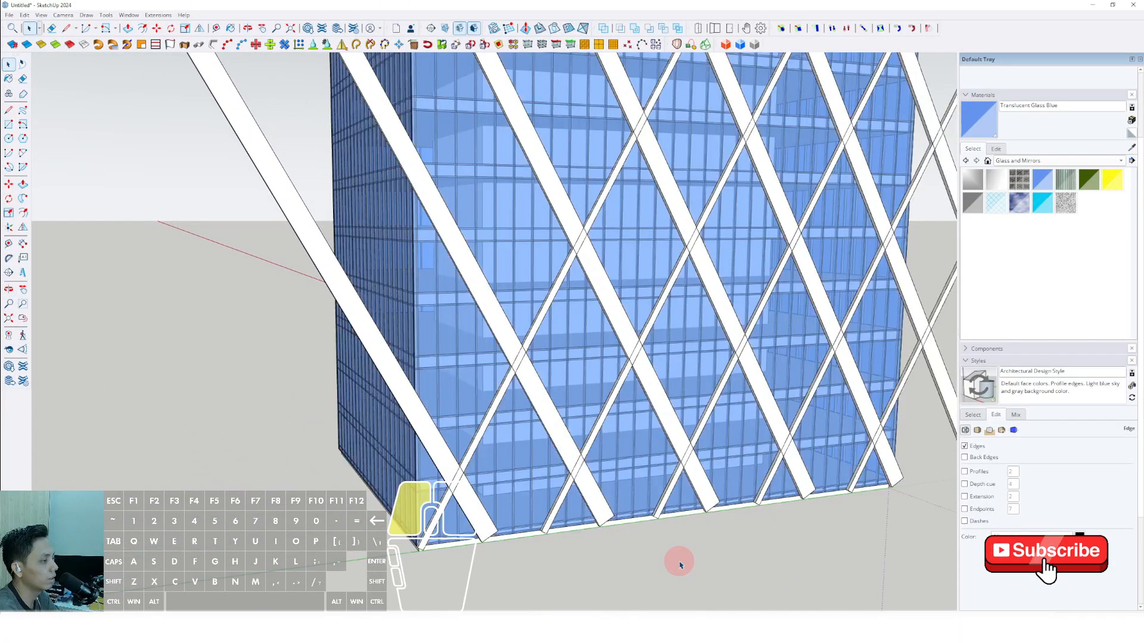
scroll(486, 441, up, 3)
click(478, 434)
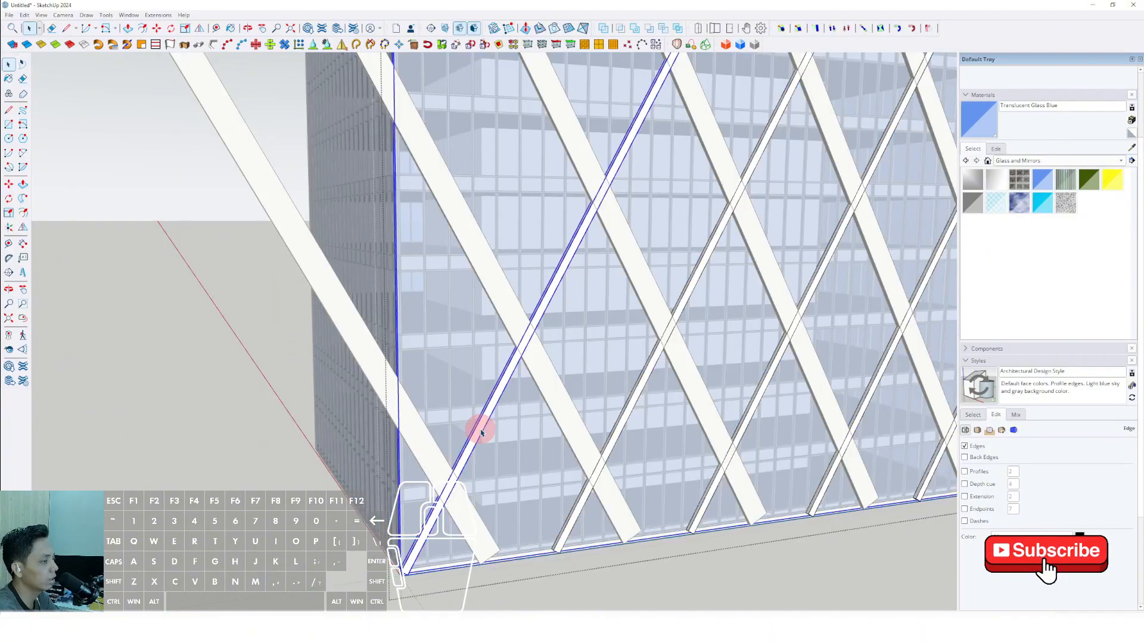
scroll(481, 472, down, 4)
scroll(500, 482, up, 5)
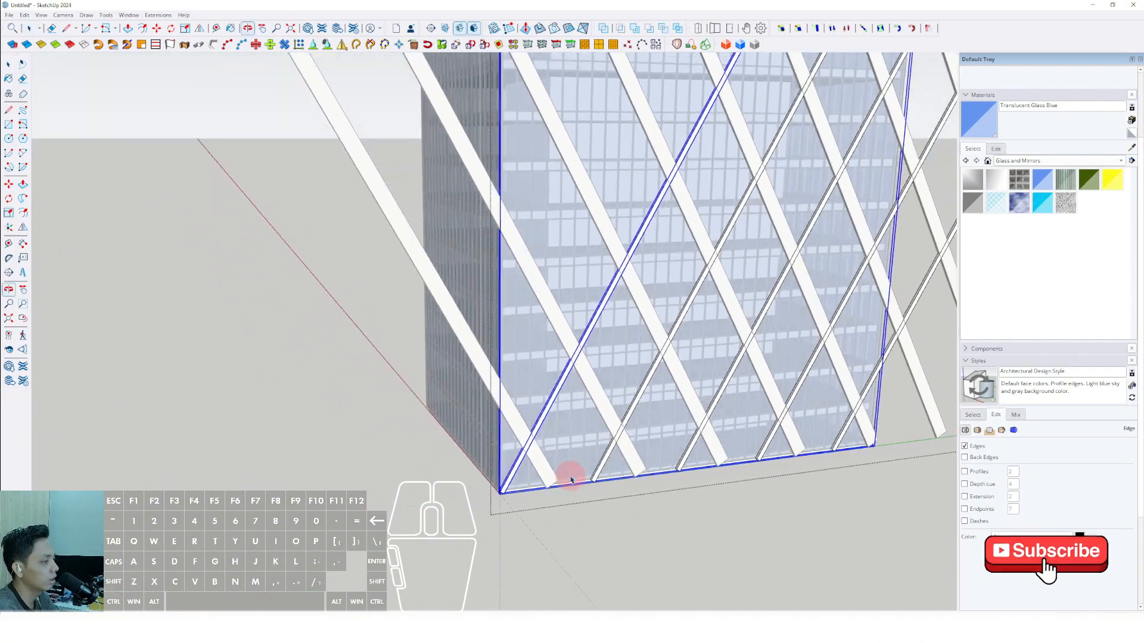
scroll(598, 482, up, 3)
key(m)
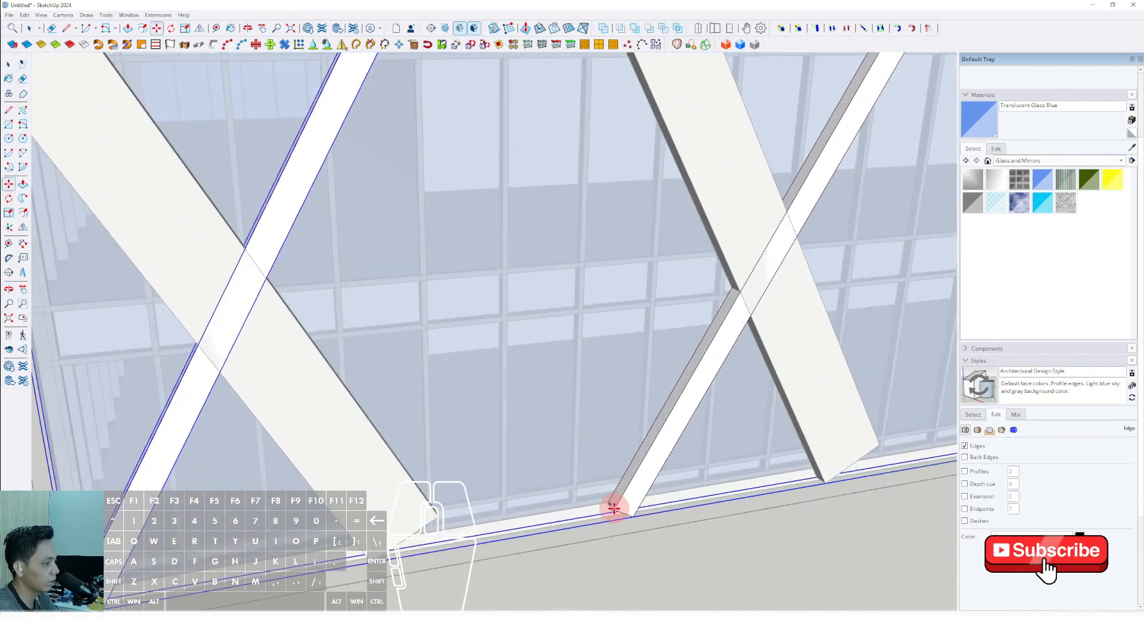
click(614, 509)
shift+scroll(591, 510, down, 3)
shift+middle_drag(558, 504, 732, 410)
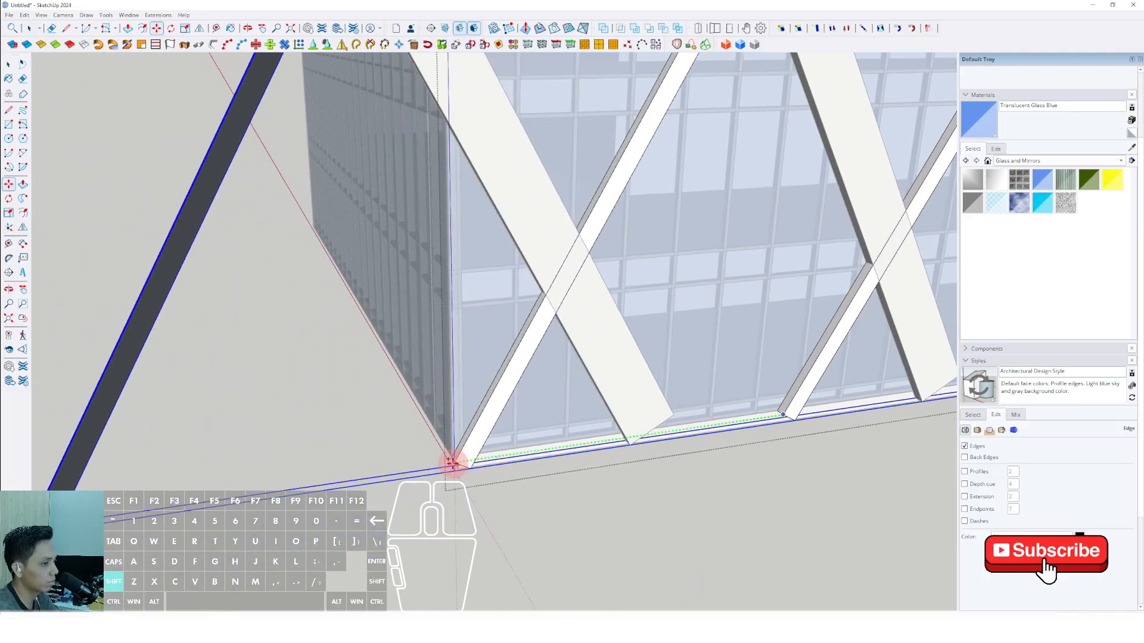
click(454, 462)
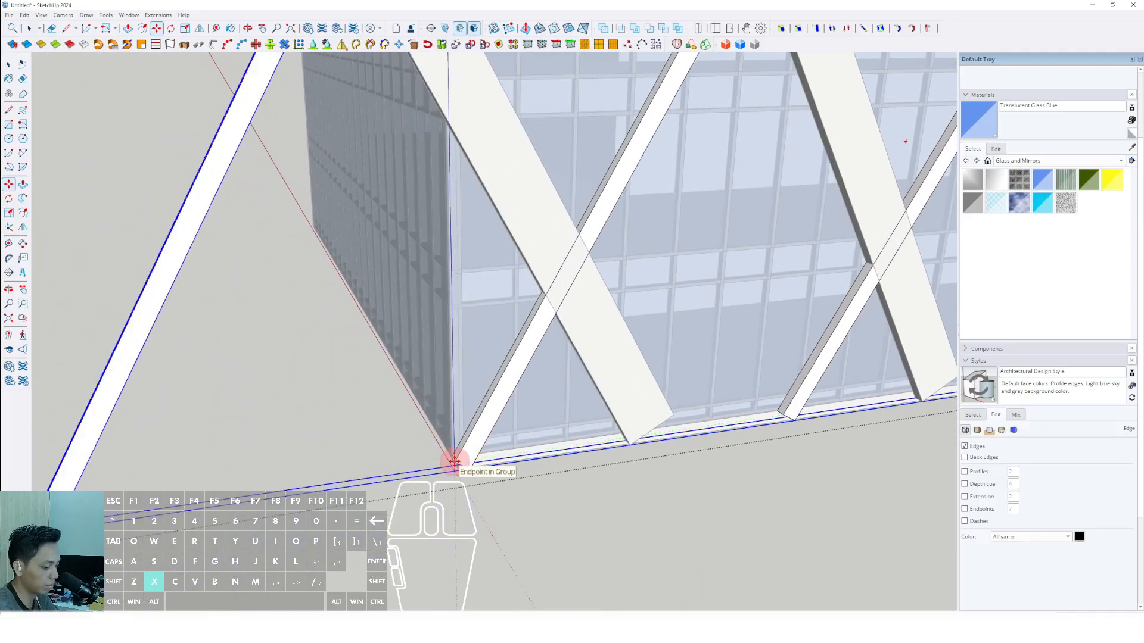
scroll(454, 462, down, 6)
middle_drag(613, 370, 472, 301)
key(space)
scroll(641, 304, up, 5)
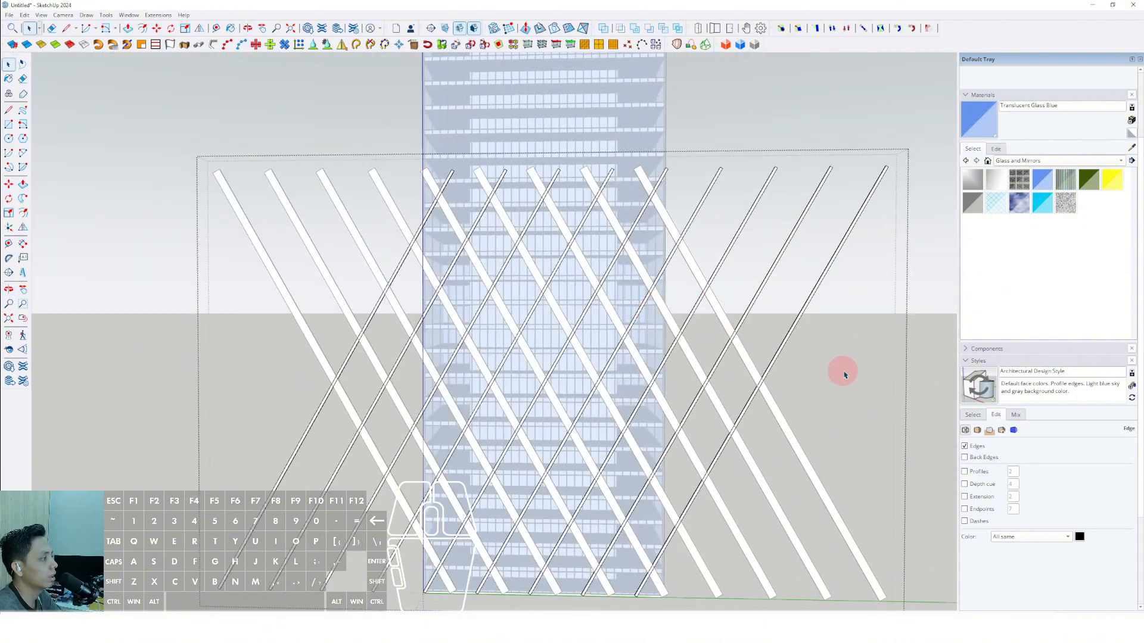
click(846, 375)
Draw a vertical rectangle over the adjacent facade from its far base corner to the near building edge, above the diagonal bars' top ends.
scroll(600, 316, down, 5)
middle_drag(613, 332, 407, 294)
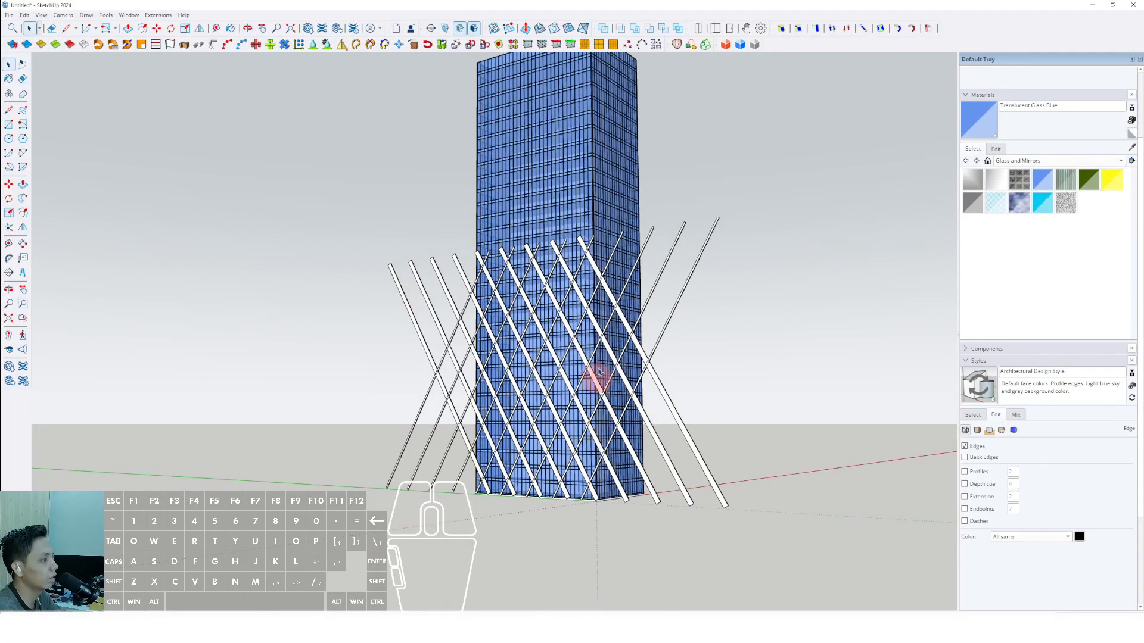
middle_drag(599, 371, 451, 328)
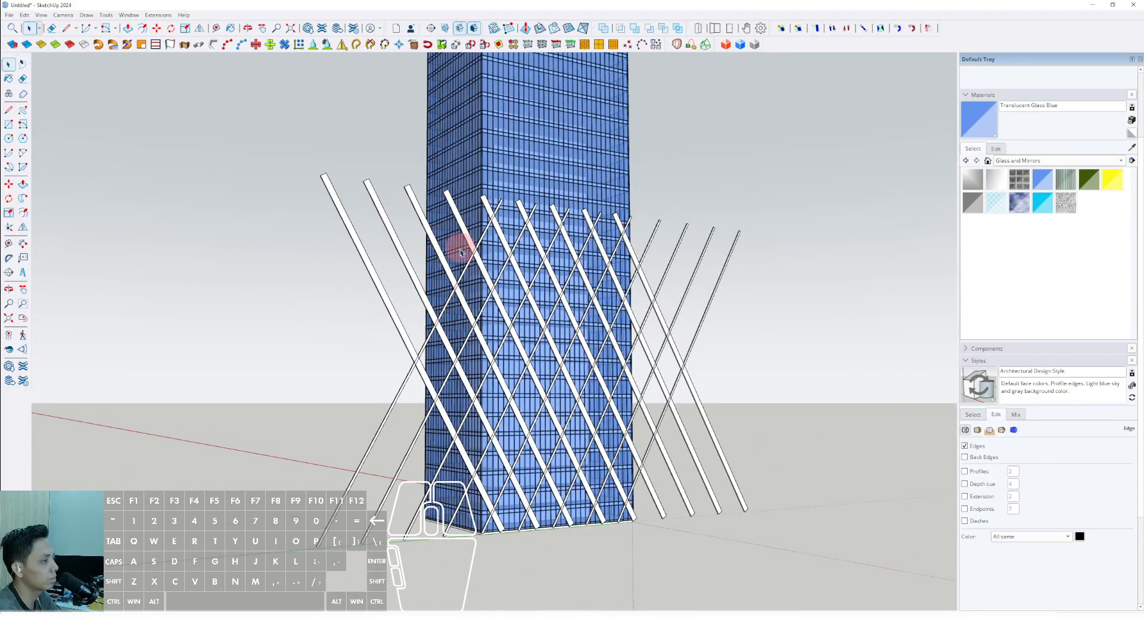
middle_drag(460, 253, 549, 503)
scroll(602, 535, up, 5)
key(r)
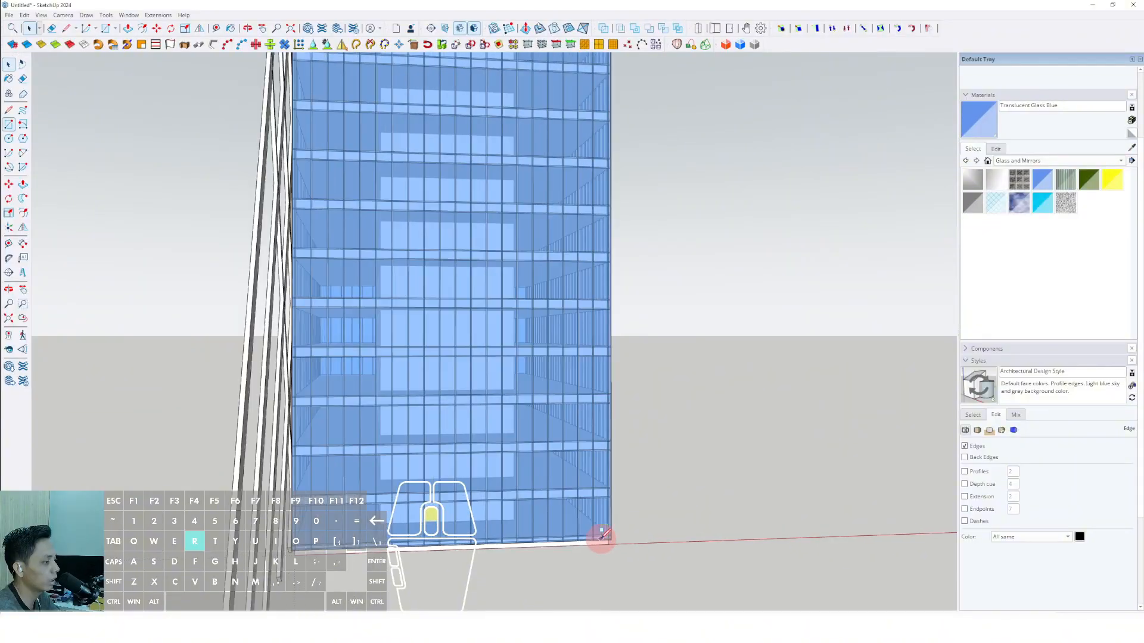
click(598, 540)
scroll(489, 380, down, 3)
middle_drag(451, 332, 503, 304)
scroll(498, 268, down, 4)
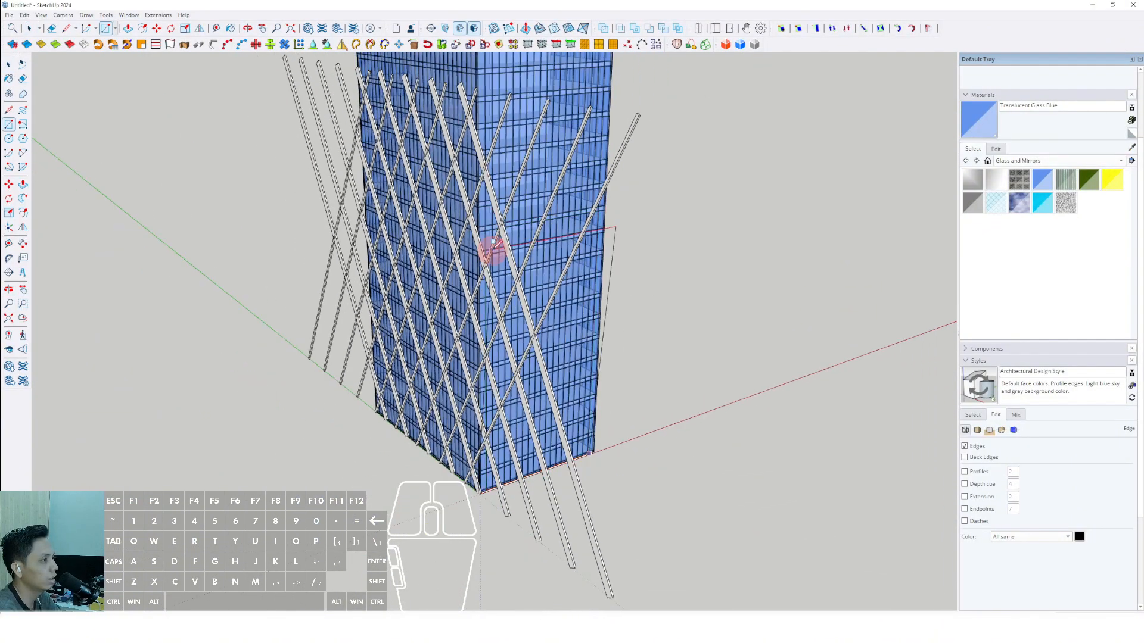
shift+middle_drag(492, 143, 490, 218)
scroll(490, 212, up, 2)
click(470, 169)
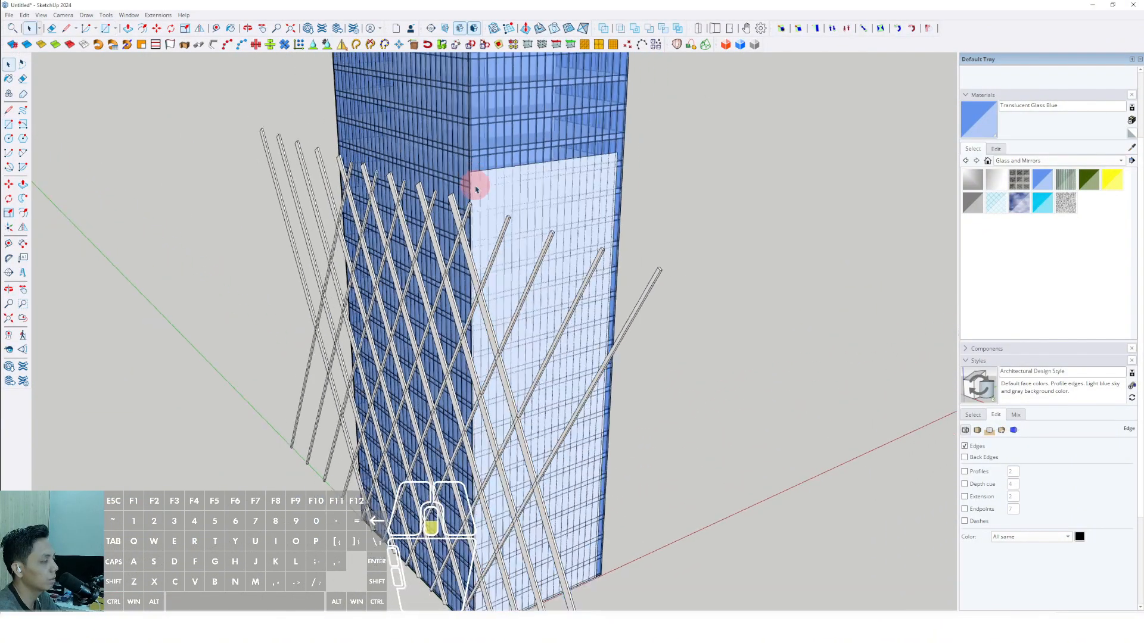
Scale the rectangle sideways so it extends past the building corner and cuts through the diagrid.
scroll(475, 248, down, 3)
scroll(481, 250, up, 3)
key(space)
click(483, 254)
scroll(483, 254, down, 2)
key(s)
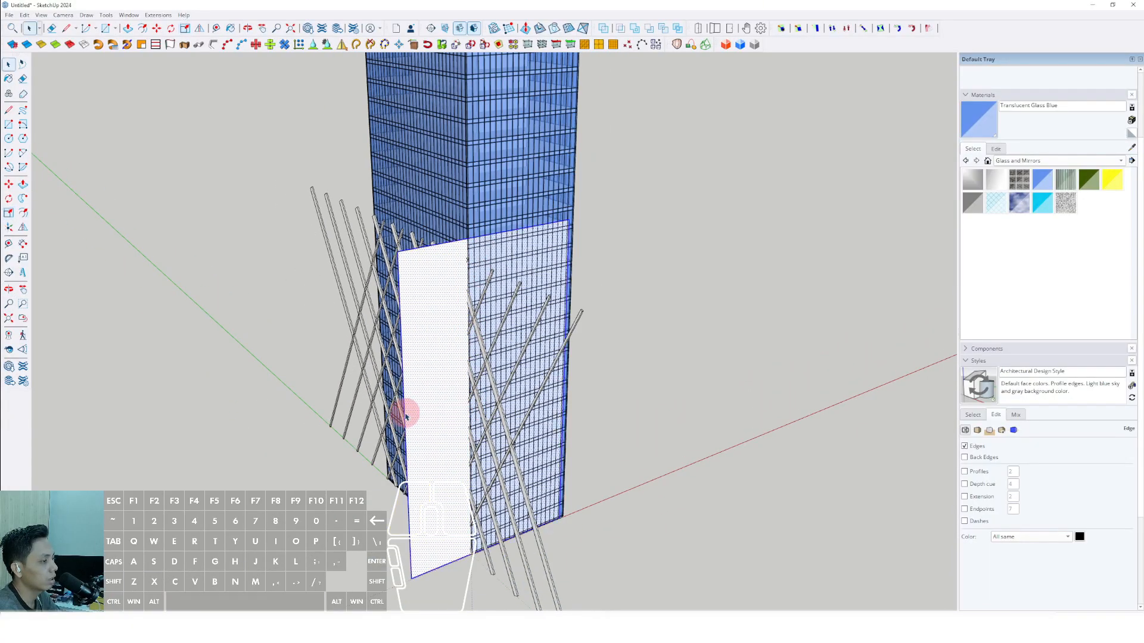
Scale the rectangle downward so its bottom edge extends below the building base.
middle_drag(405, 415, 506, 344)
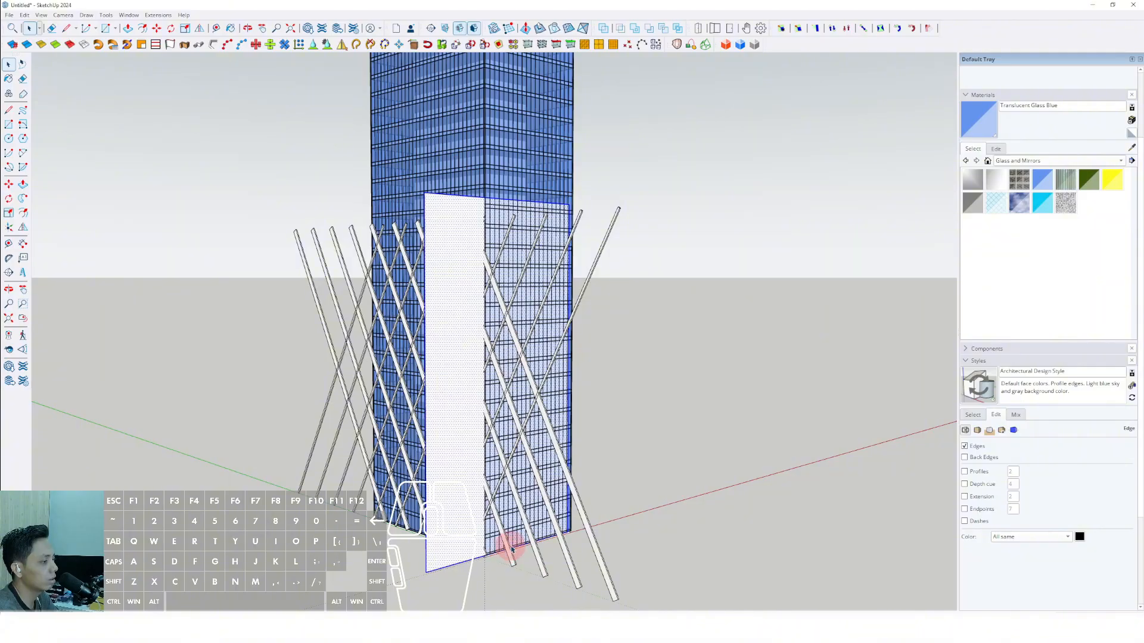
middle_drag(511, 549, 560, 527)
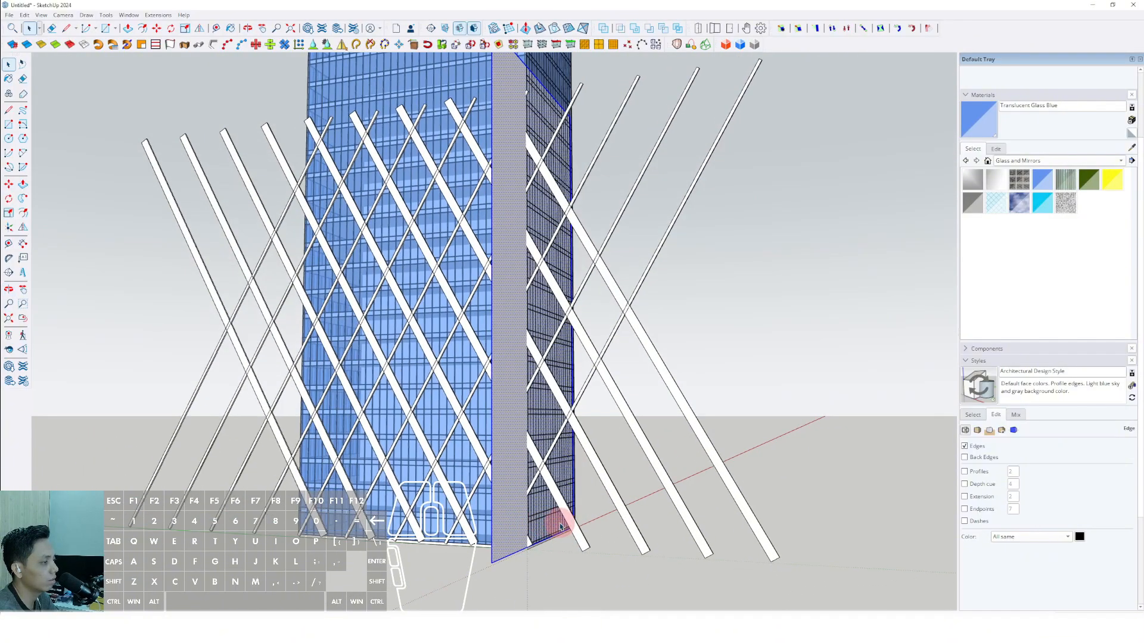
scroll(560, 526, down, 3)
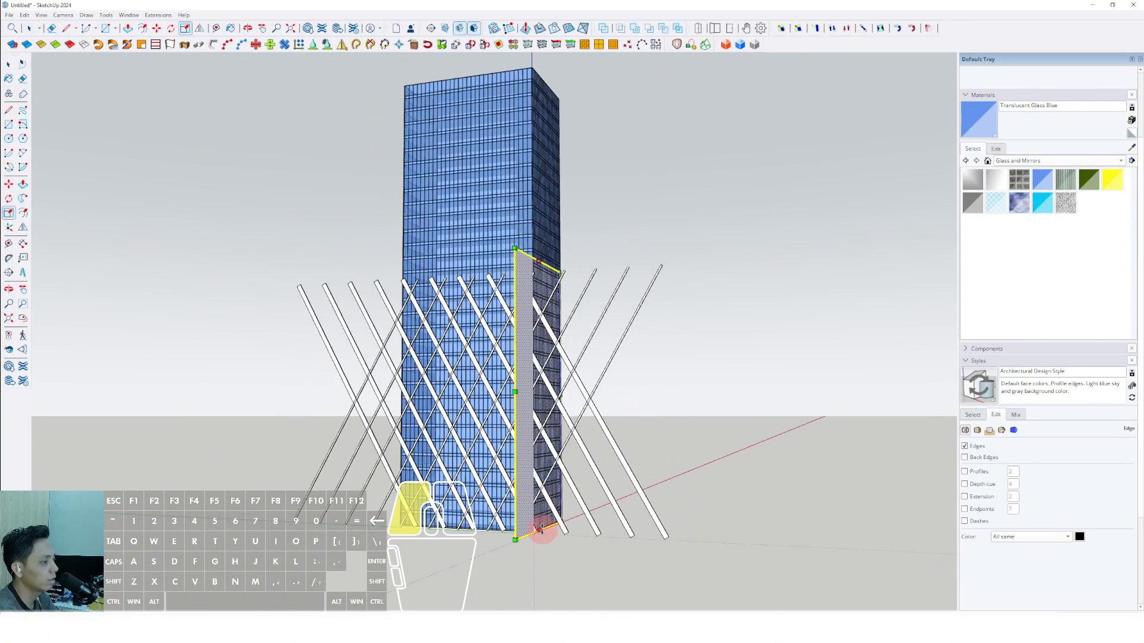
middle_drag(418, 449, 725, 530)
Place a copy of the vertical rectangle away from the tower, leaving the original at the building corner.
key(space)
scroll(625, 427, up, 2)
middle_drag(616, 417, 587, 475)
scroll(610, 361, up, 1)
key(m)
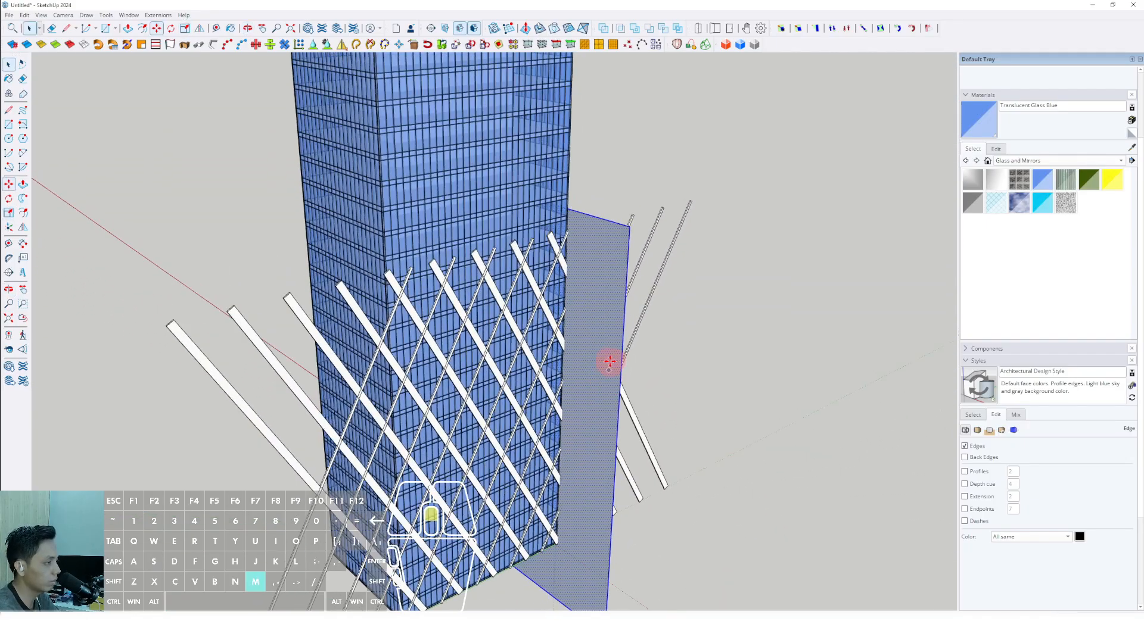
key(space)
middle_drag(581, 286, 565, 543)
key(m)
click(555, 576)
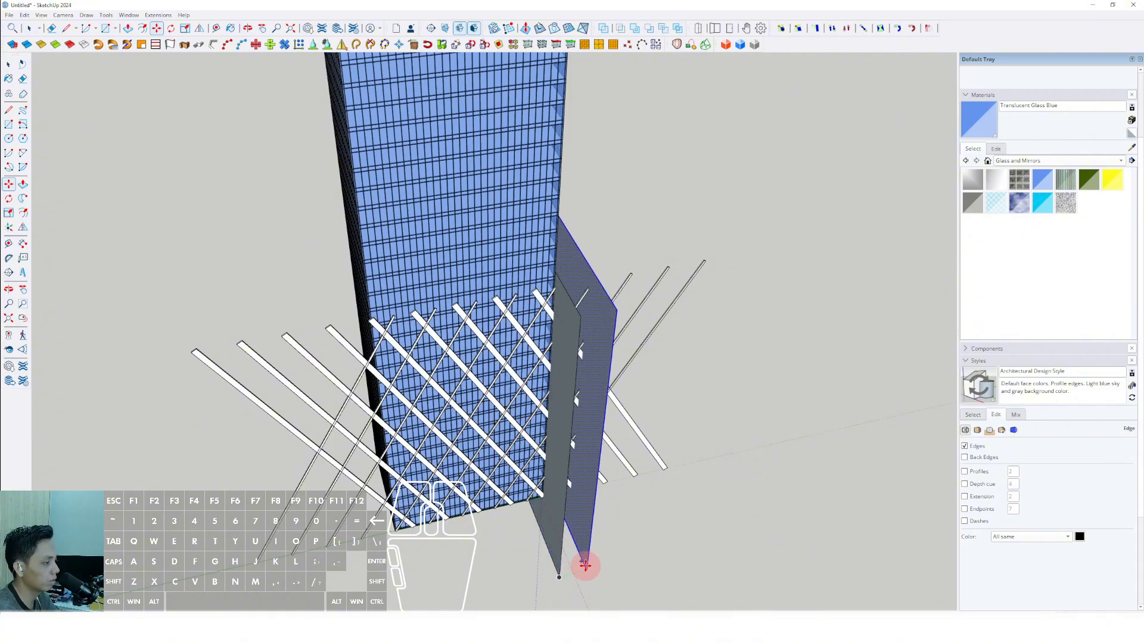
middle_drag(842, 465, 590, 406)
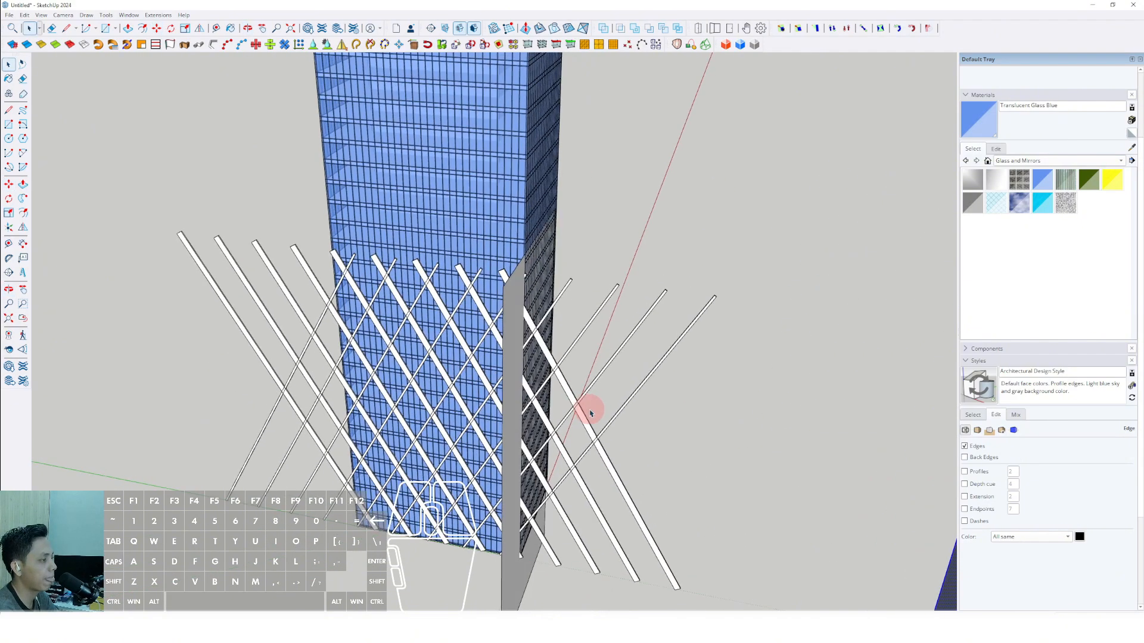
Combine the wide and thin diagonal bar sets into one group.
key(space)
click(587, 420)
shift+click(634, 402)
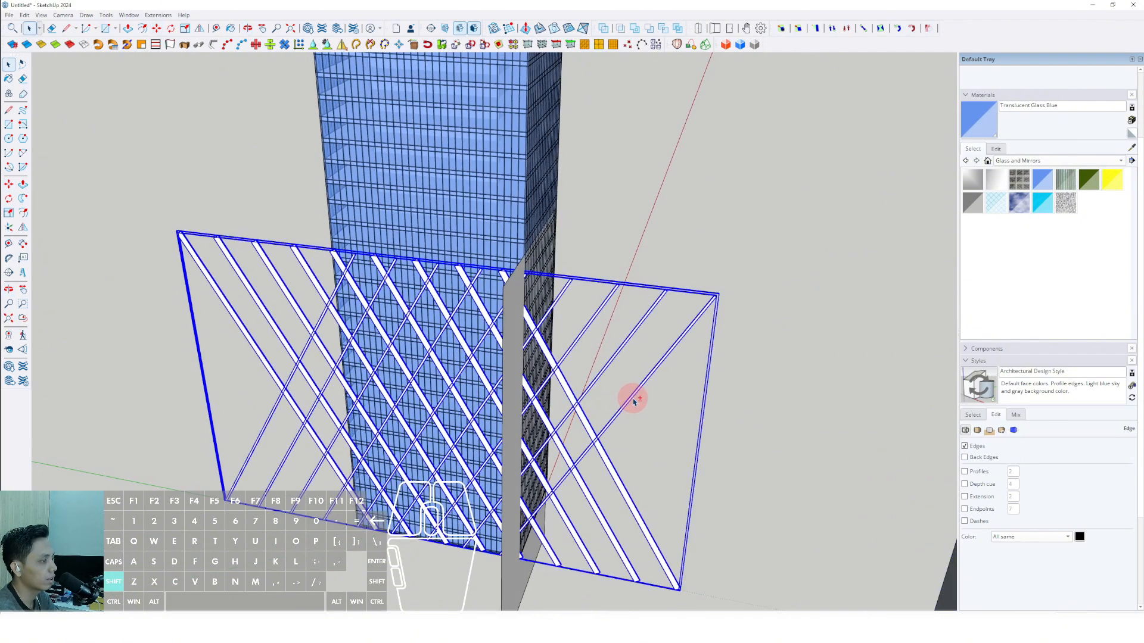
right_click(635, 399)
click(663, 490)
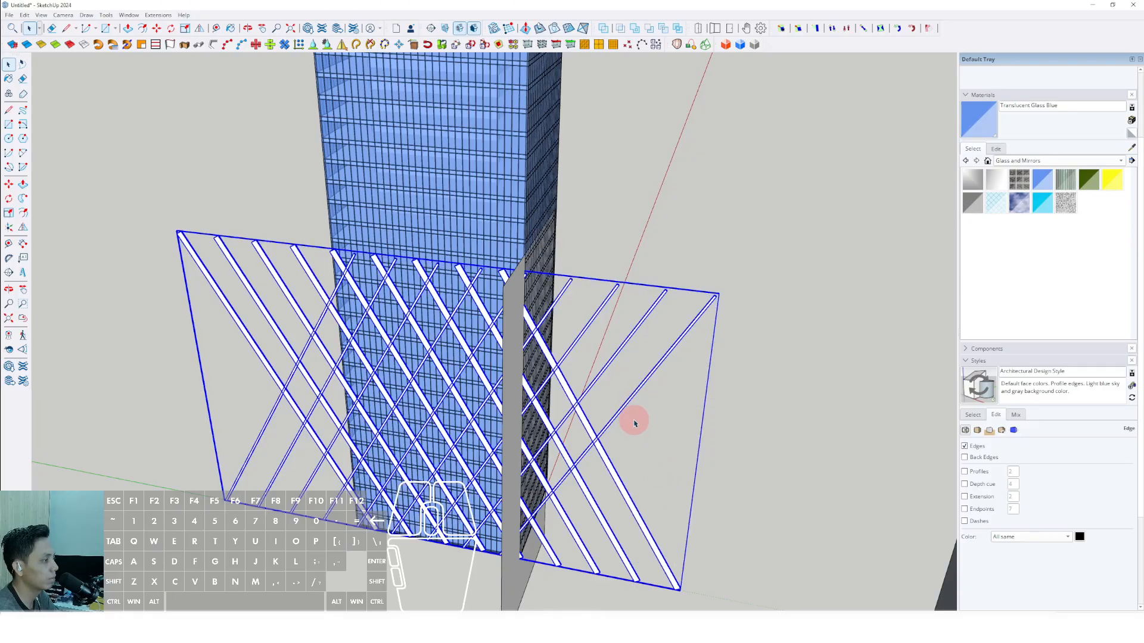
Group the combined diagrid together with the vertical rectangle at the building corner.
middle_drag(634, 421, 426, 339)
click(426, 339)
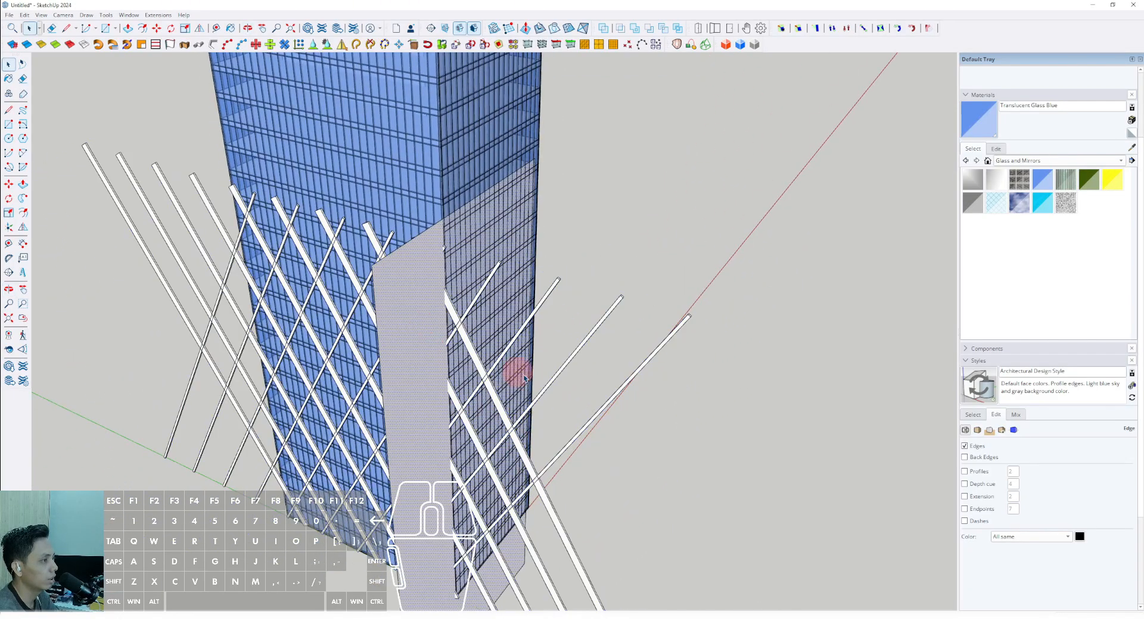
click(610, 408)
right_click(607, 405)
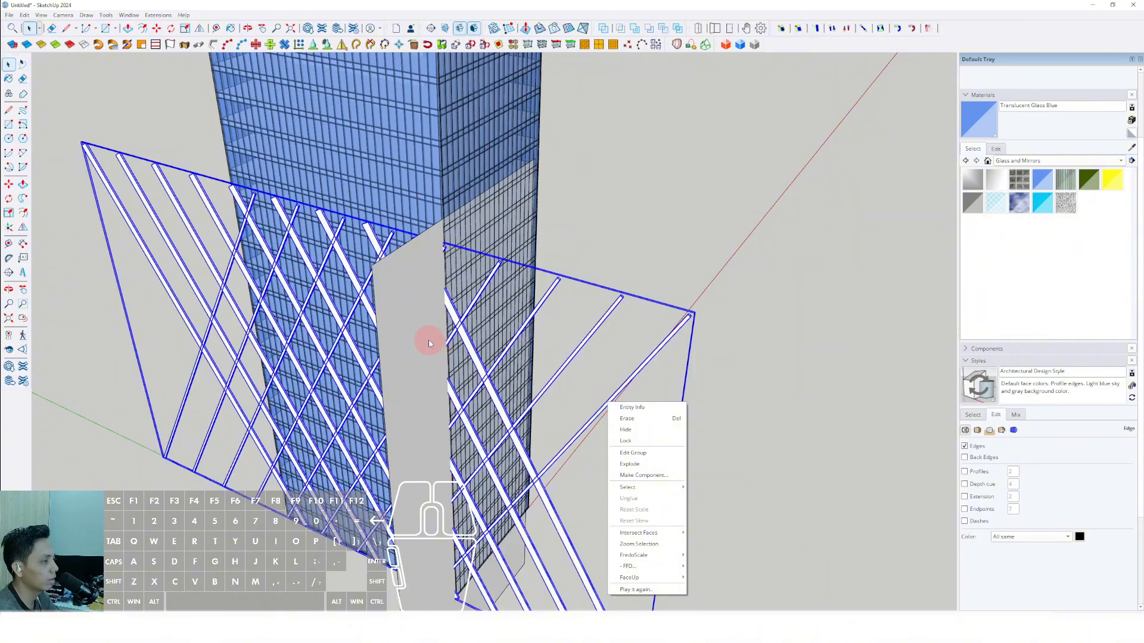
click(429, 343)
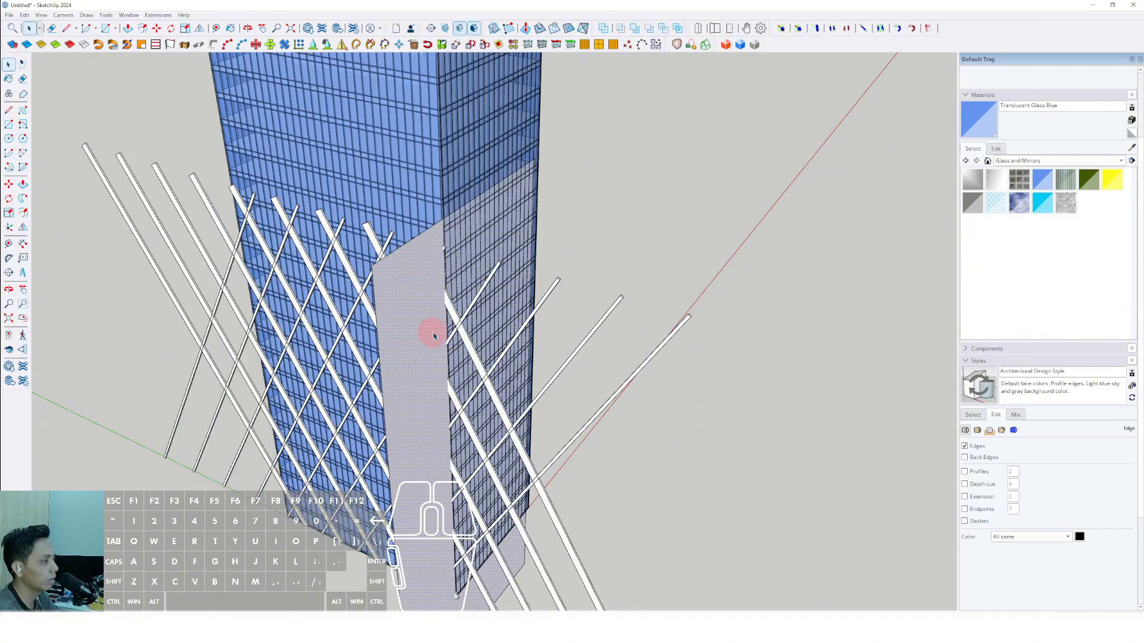
shift+click(646, 364)
right_click(649, 361)
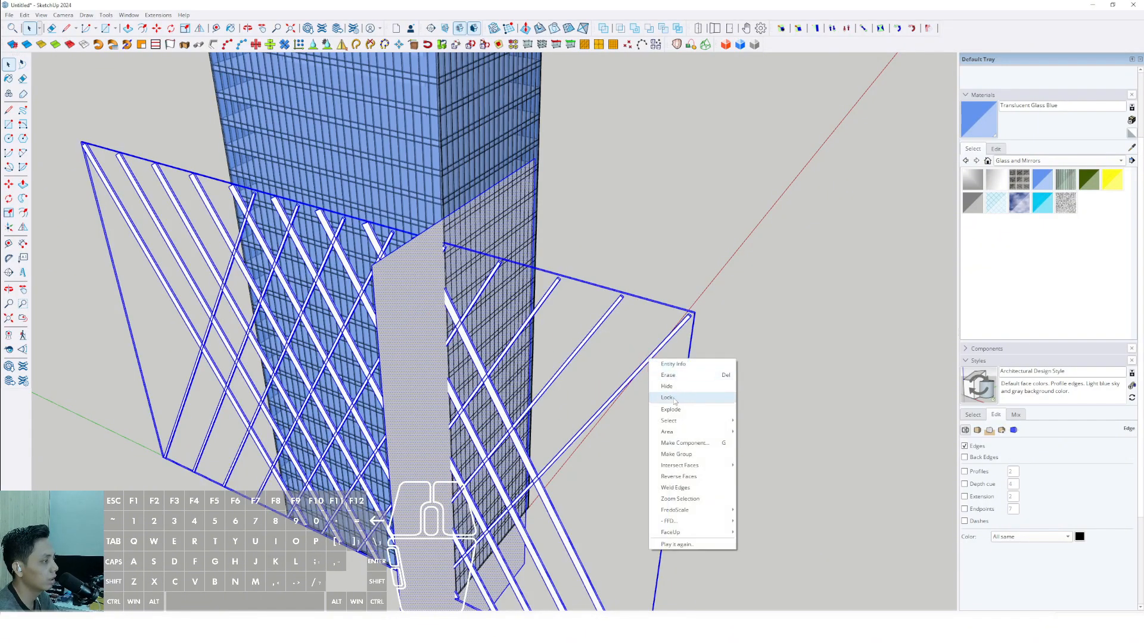
click(670, 455)
Open the new group and its nested diagrid group, and explode the wide-bar set into its separate bars.
middle_drag(582, 409, 566, 299)
double_click(574, 358)
click(567, 300)
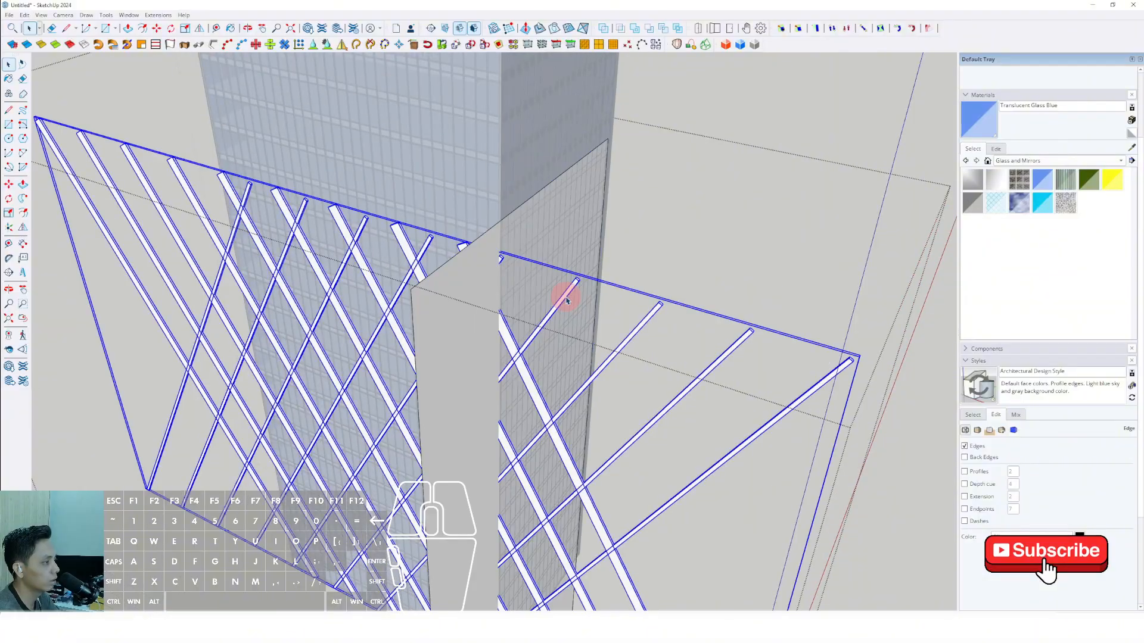
click(527, 364)
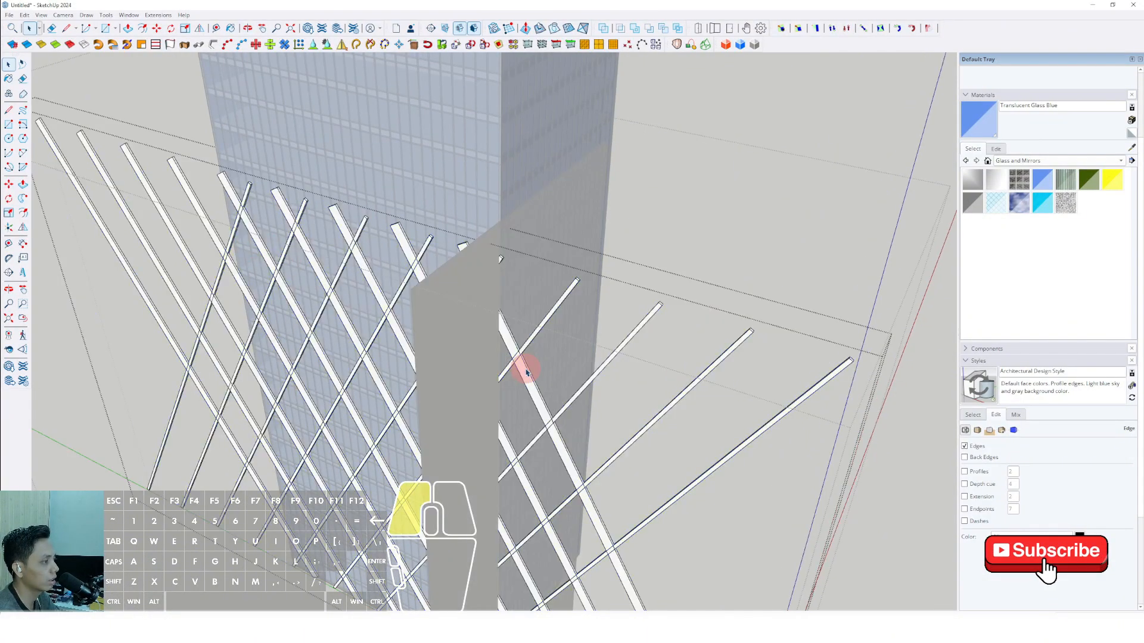
right_click(529, 371)
click(551, 432)
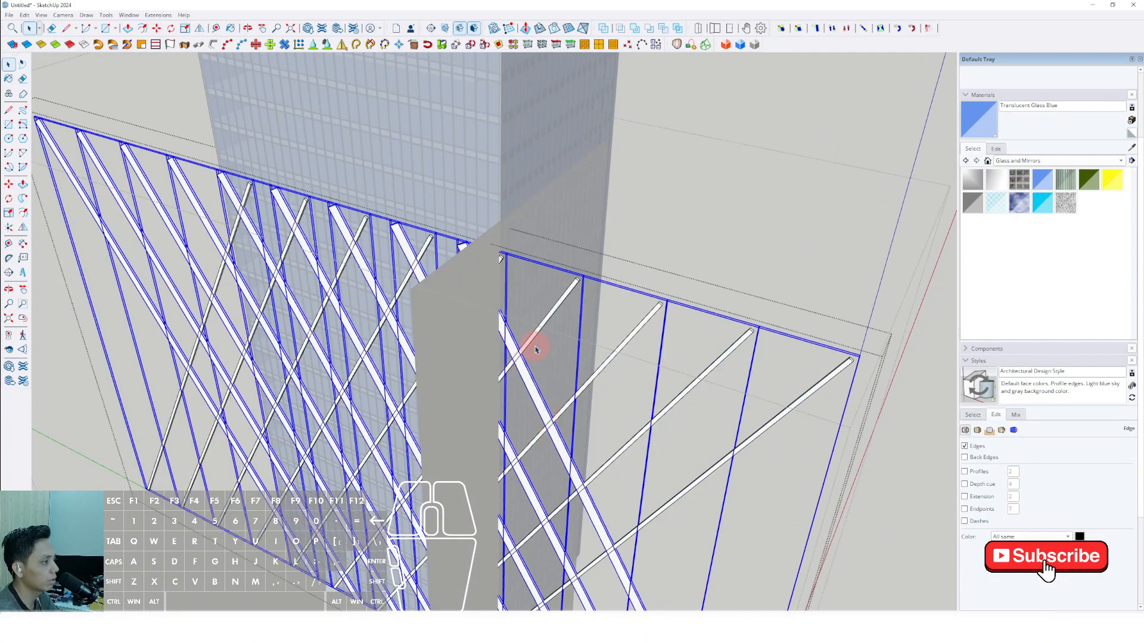
Explode the separate wide bar groups into loose geometry.
right_click(528, 372)
click(550, 424)
scroll(533, 344, up, 2)
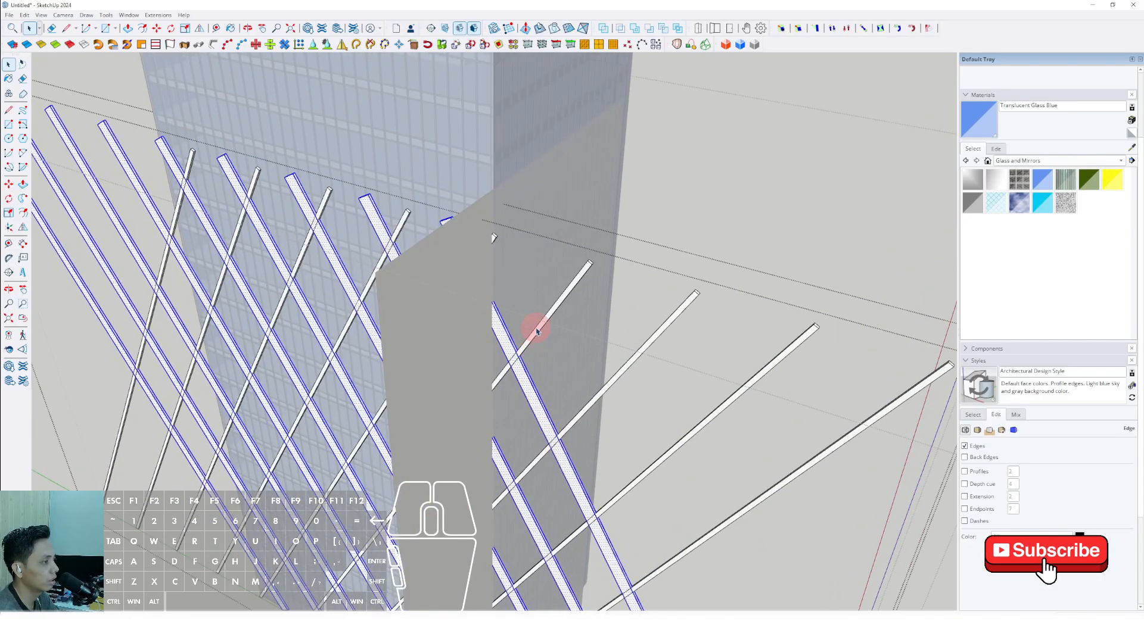
Explode the thin diagonal bar set into its separate bars.
click(539, 327)
right_click(540, 327)
click(561, 389)
scroll(544, 321, up, 2)
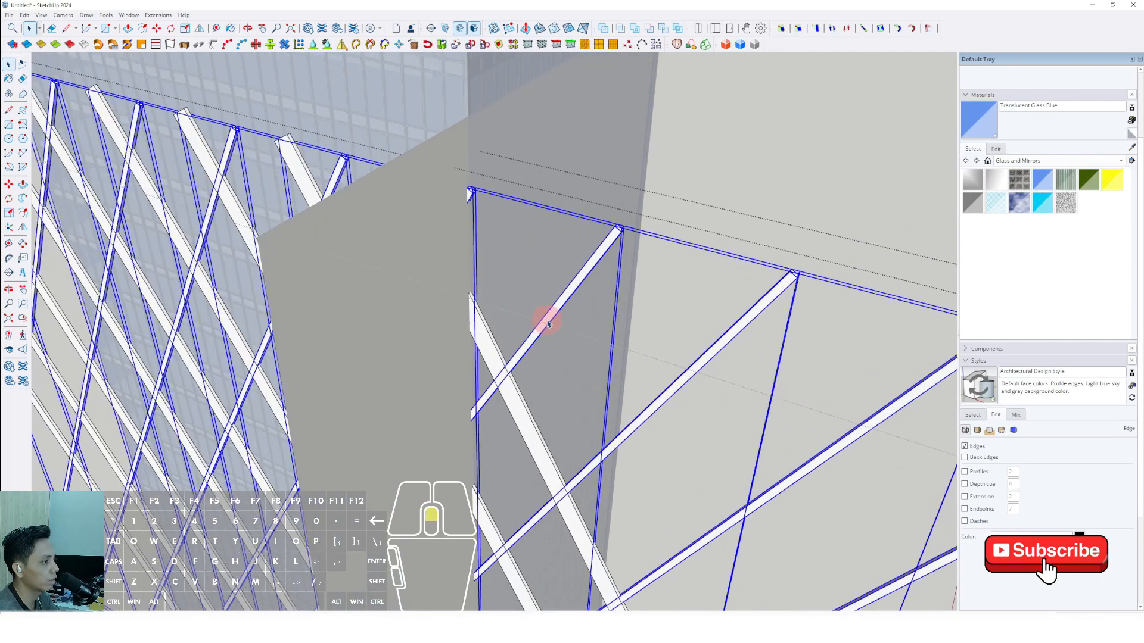
Explode the separate thin bars into loose geometry inside the diagrid group.
right_click(546, 322)
click(571, 370)
right_click(538, 327)
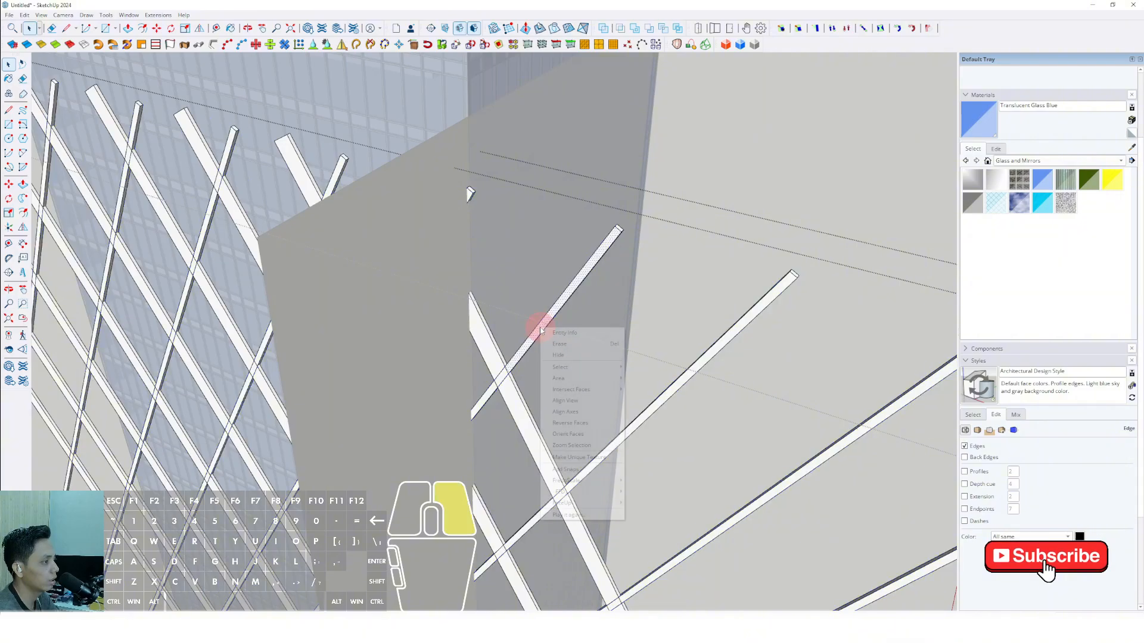
click(566, 307)
double_click(565, 303)
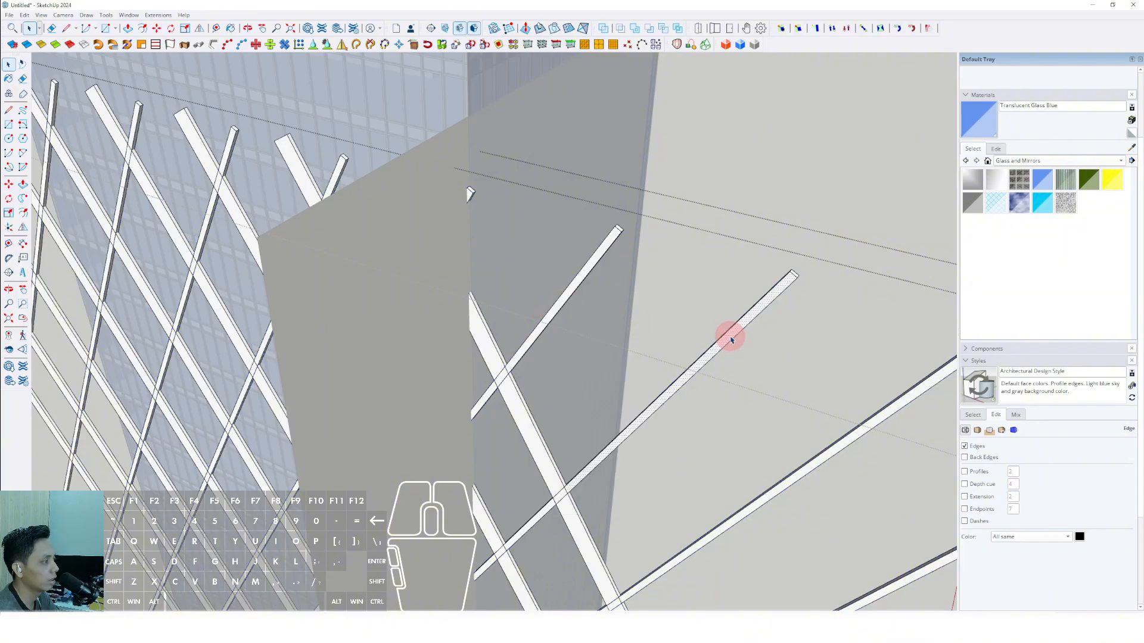
triple_click(731, 339)
Try to position the spare vertical plane at the tower's opposite corner, across the diagonal bars.
scroll(564, 339, down, 6)
middle_drag(564, 340, 512, 417)
scroll(540, 367, down, 2)
click(730, 496)
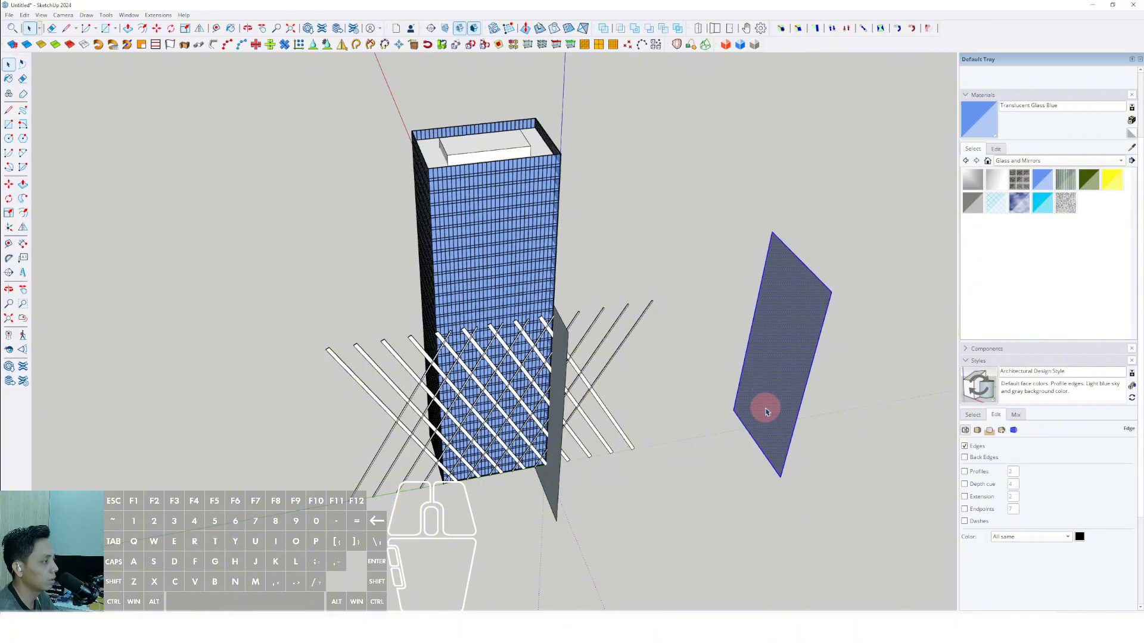
scroll(750, 447, up, 3)
key(m)
click(753, 422)
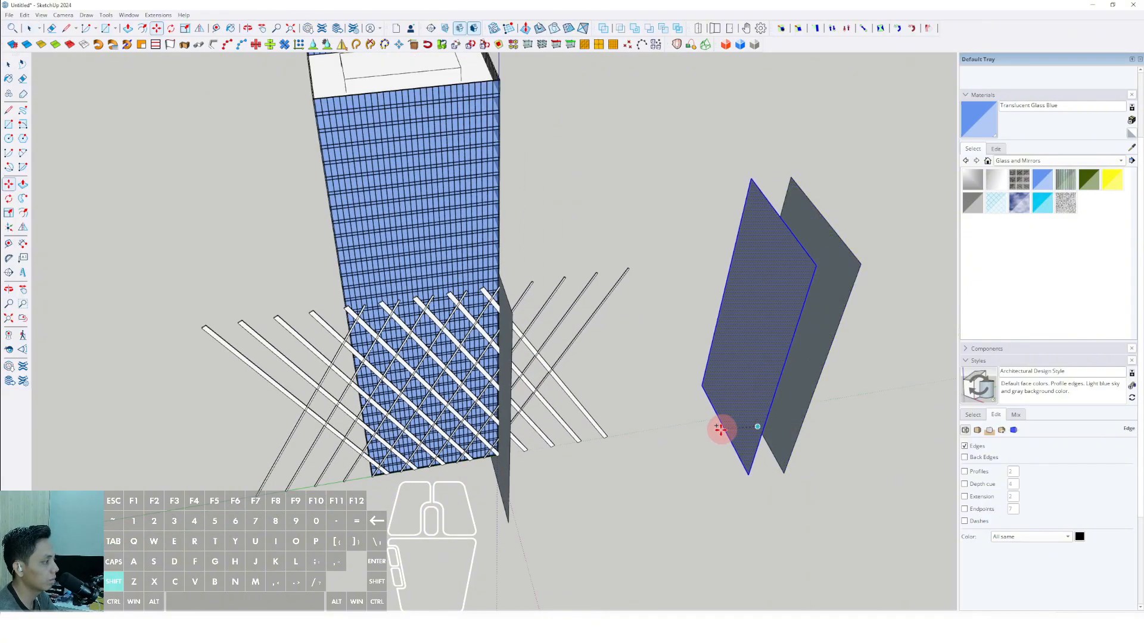
shift+middle_drag(720, 429, 731, 435)
key(space)
middle_drag(796, 406, 507, 461)
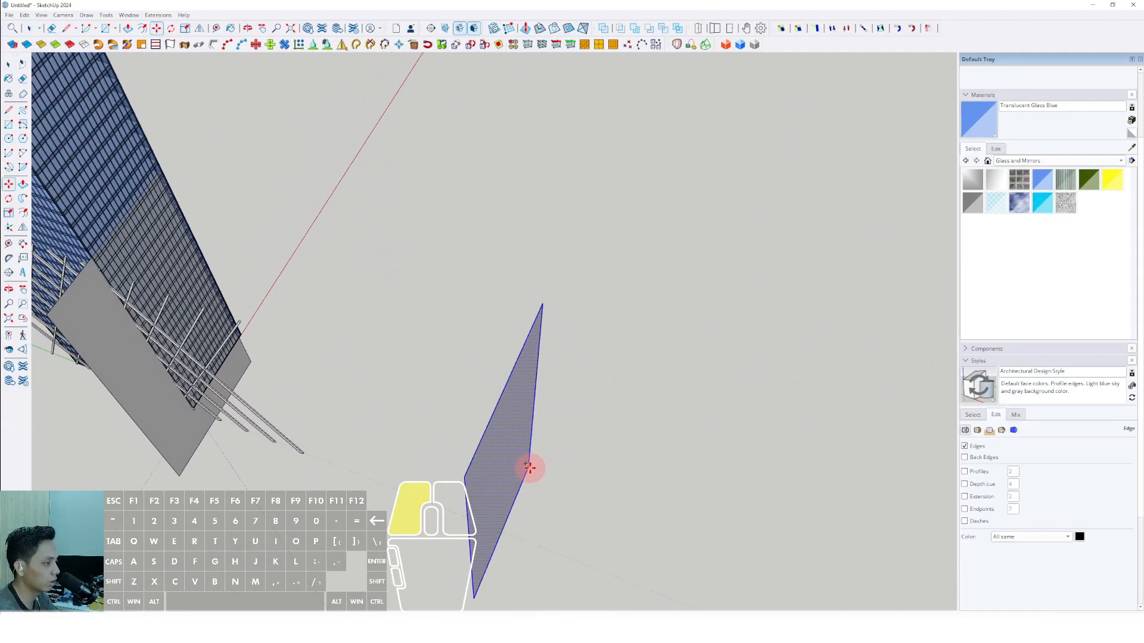
middle_drag(570, 483, 374, 399)
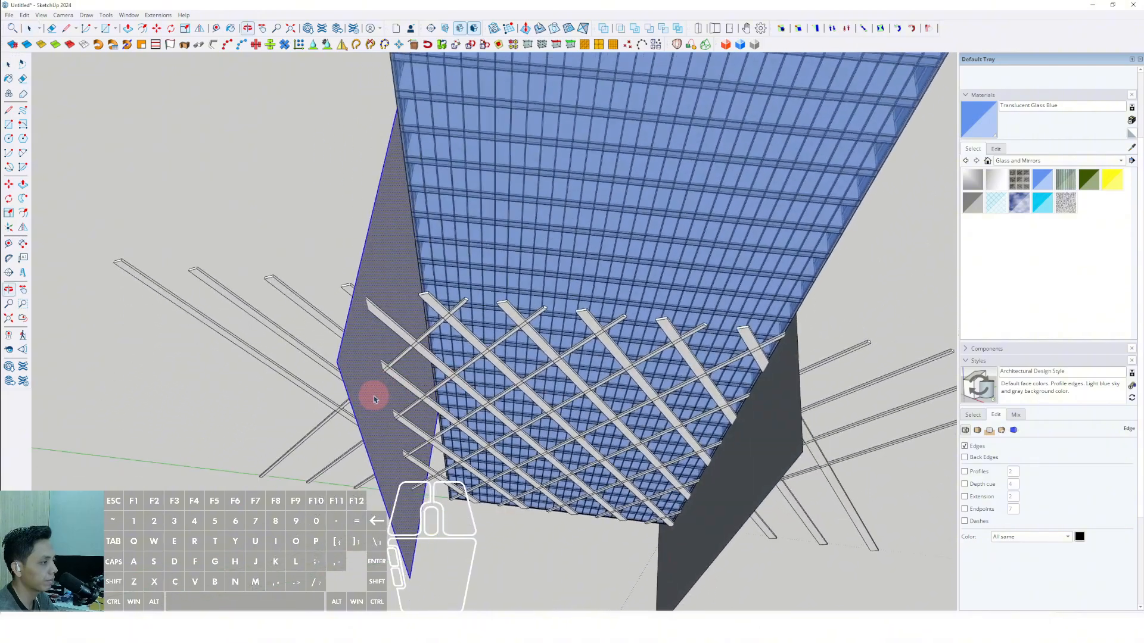
key(shift+e)
scroll(419, 393, down, 6)
shift+middle_drag(529, 405, 519, 329)
shift+middle_drag(807, 527, 753, 424)
key(l)
click(748, 473)
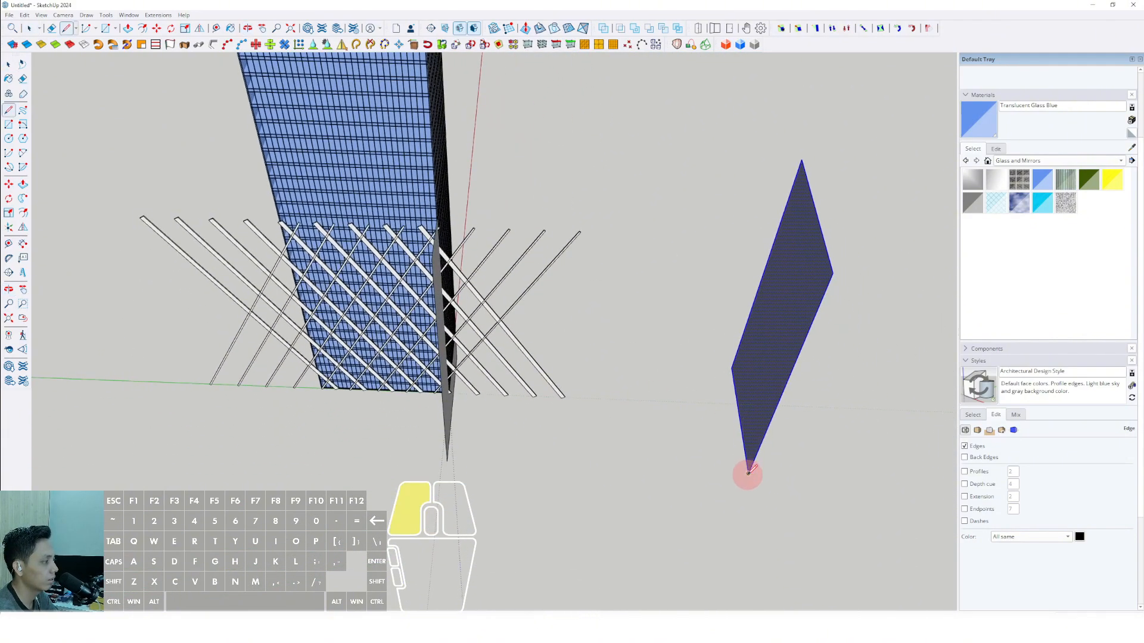
scroll(637, 459, down, 2)
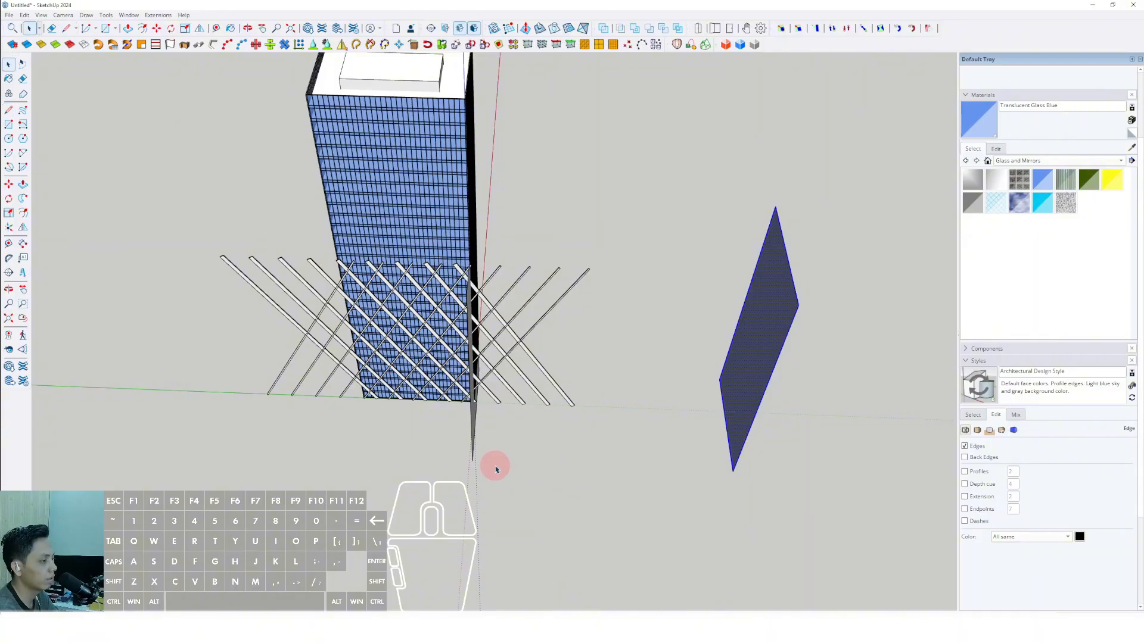
middle_drag(495, 466, 611, 470)
scroll(490, 444, down, 4)
click(746, 493)
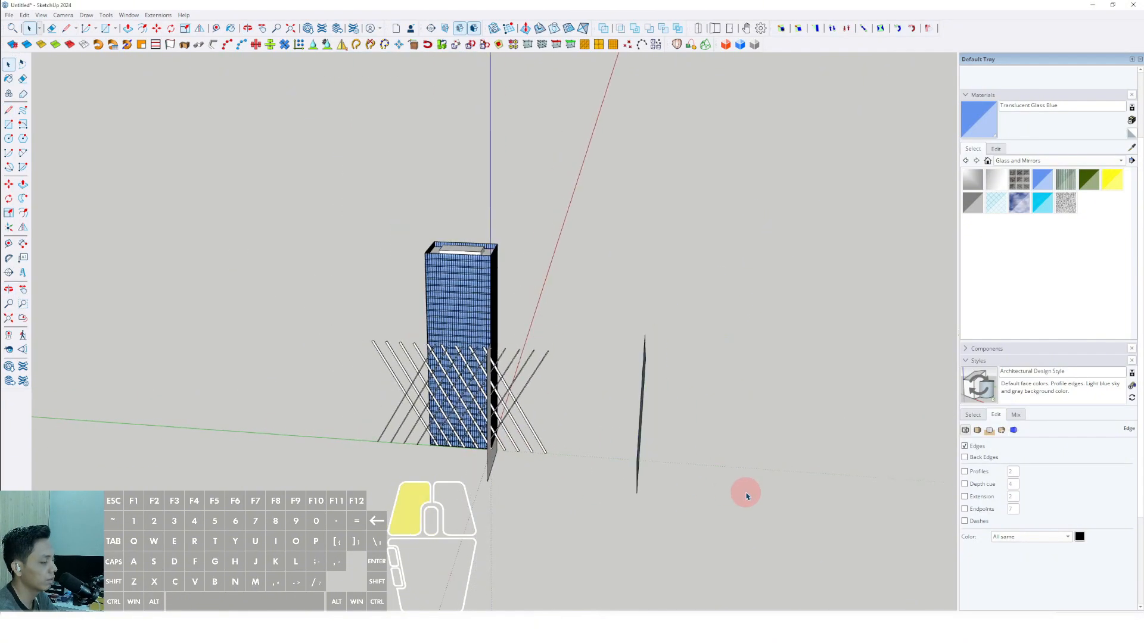
Draw a flat rectangle on the ground in front of the tower and reverse its face.
middle_drag(746, 494, 796, 530)
key(r)
click(402, 480)
click(614, 528)
key(space)
scroll(640, 455, up, 2)
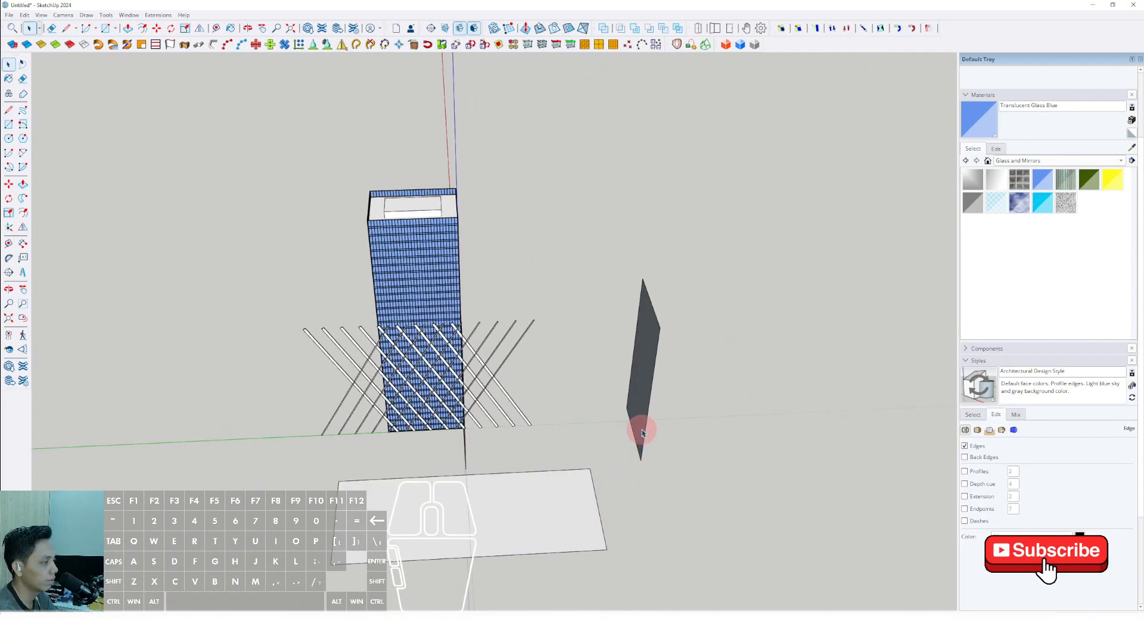
click(567, 477)
right_click(568, 479)
click(594, 377)
scroll(524, 503, up, 6)
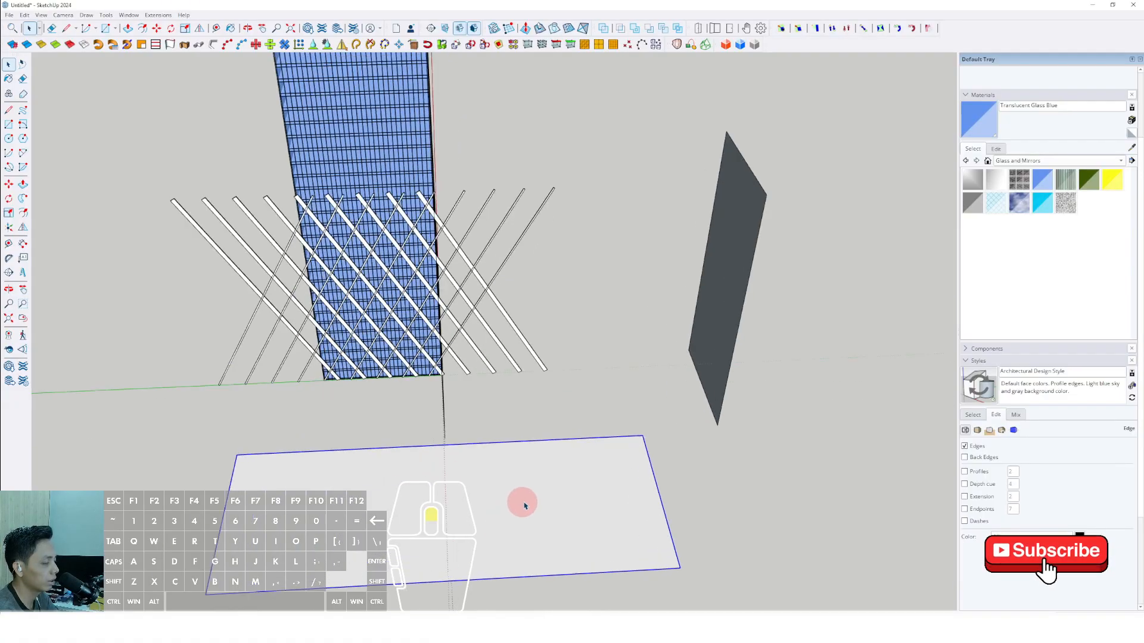
scroll(539, 551, down, 4)
middle_drag(534, 480, 534, 541)
scroll(538, 551, up, 2)
scroll(534, 541, down, 3)
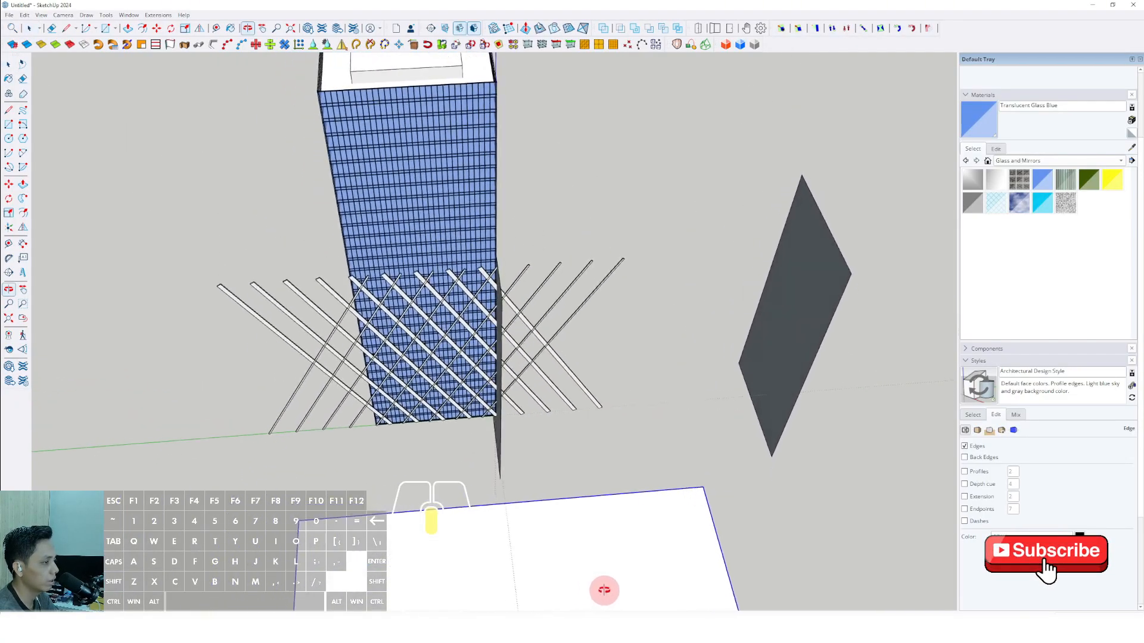
click(771, 441)
scroll(768, 468, up, 2)
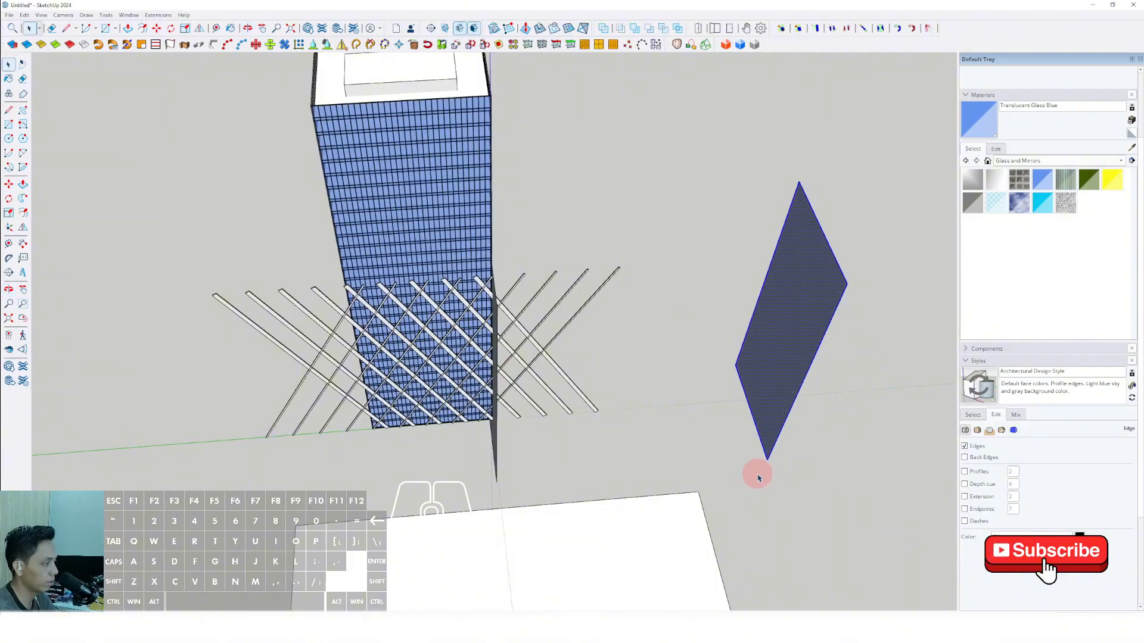
Draw a vertical rectangle on the tower's side wall, at the corner opposite the existing cutting plane.
middle_drag(334, 467, 562, 311)
click(557, 320)
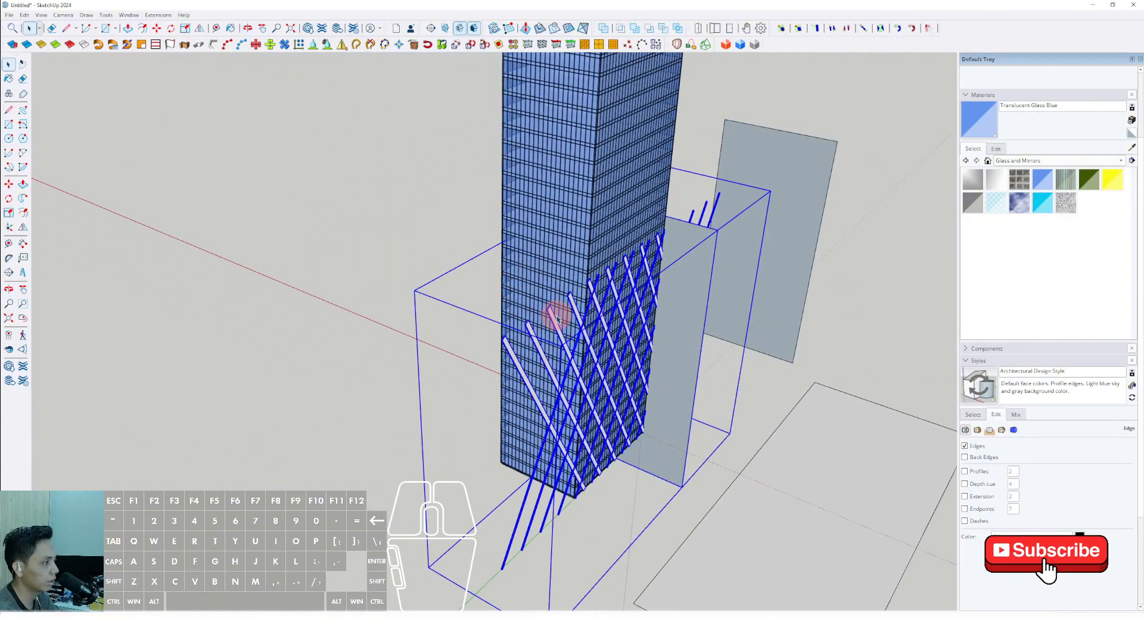
scroll(545, 280, up, 4)
key(r)
click(492, 220)
scroll(536, 293, down, 4)
scroll(528, 421, up, 4)
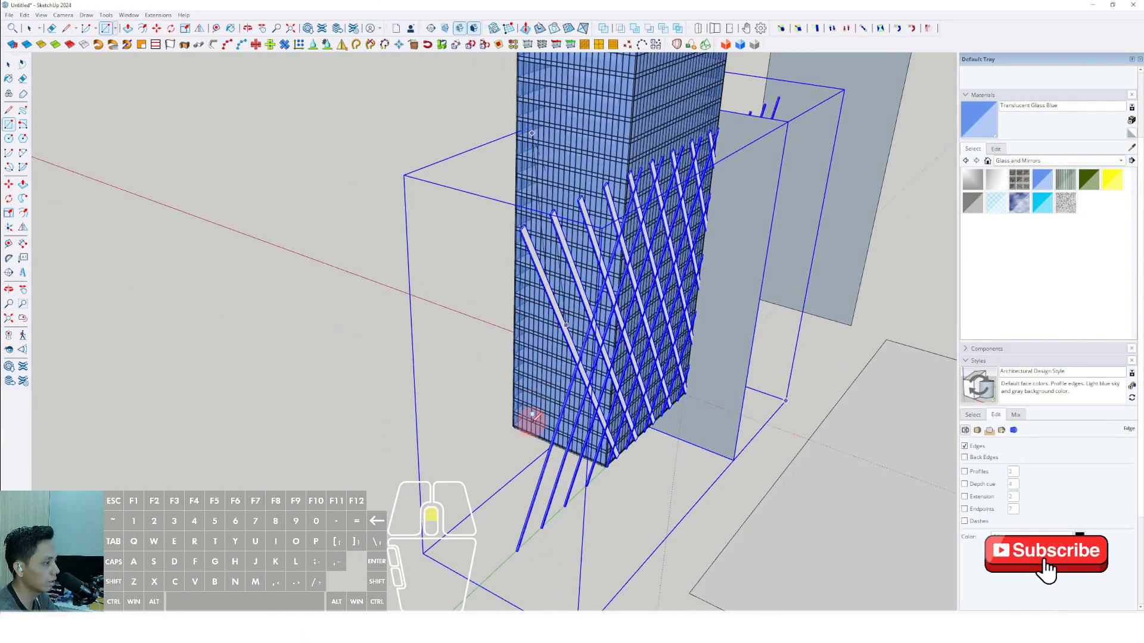
click(547, 438)
Scale the new vertical rectangle outward past the tower corner so it cuts through all the diagonal bars.
middle_drag(544, 439, 516, 386)
key(s)
drag(522, 355, 671, 413)
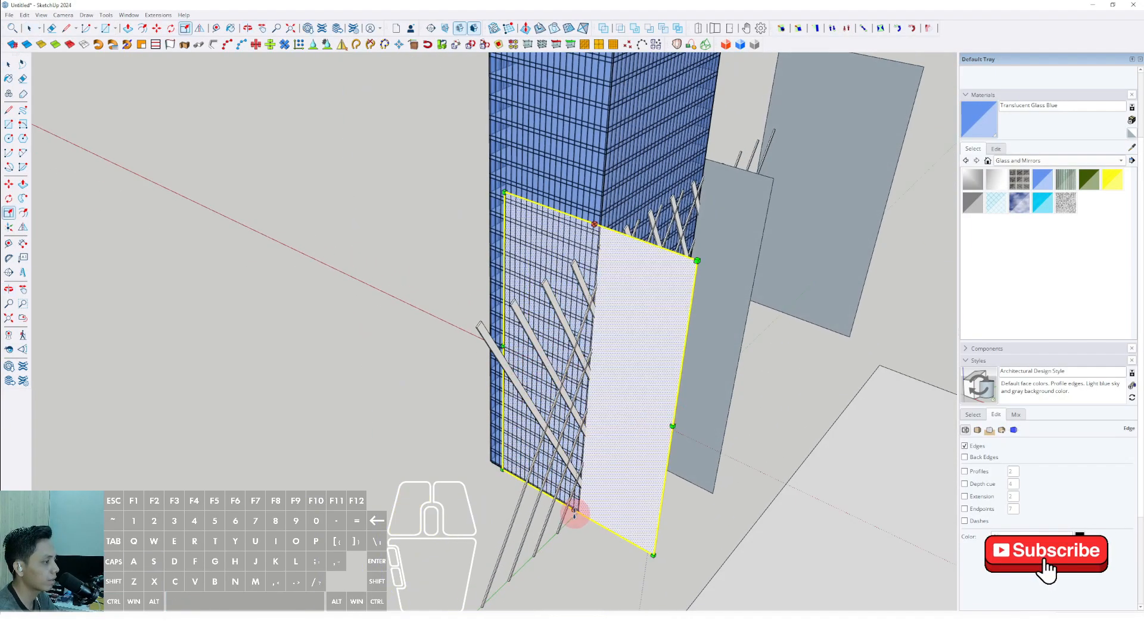
middle_drag(577, 556, 307, 533)
scroll(460, 378, up, 6)
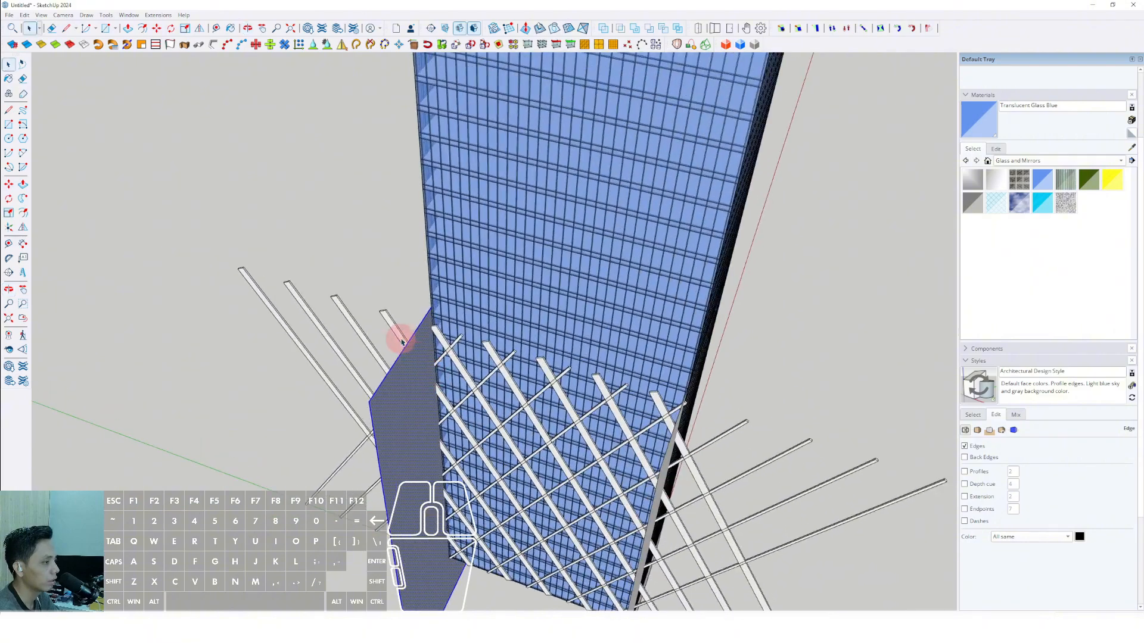
Cut the scaled vertical rectangle to the clipboard.
key(space)
click(390, 322)
right_click(390, 321)
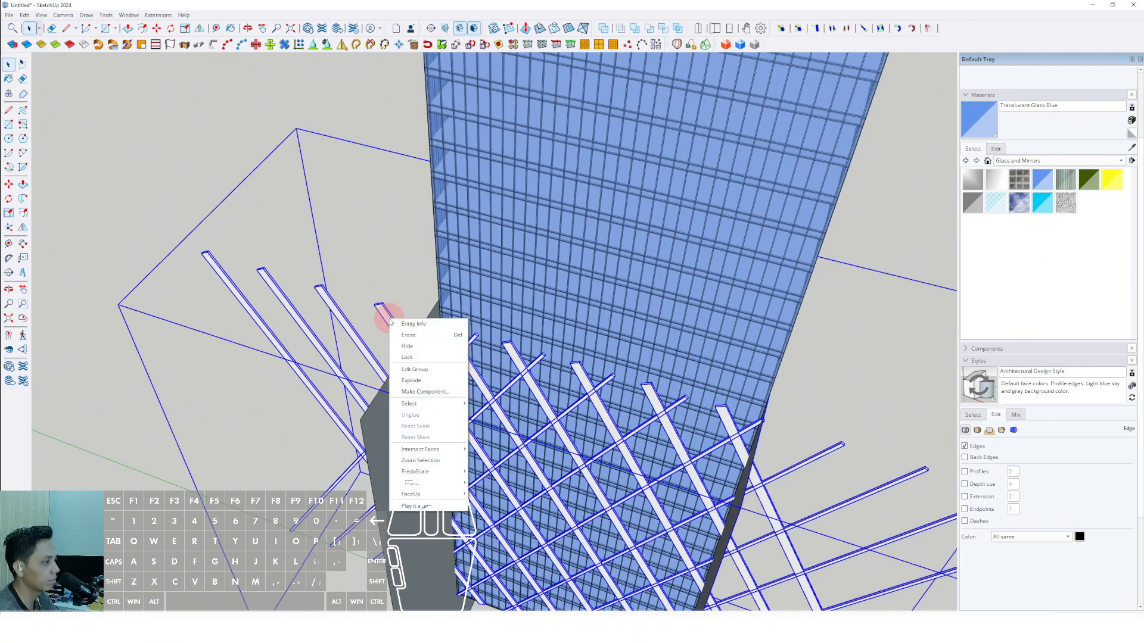
click(377, 429)
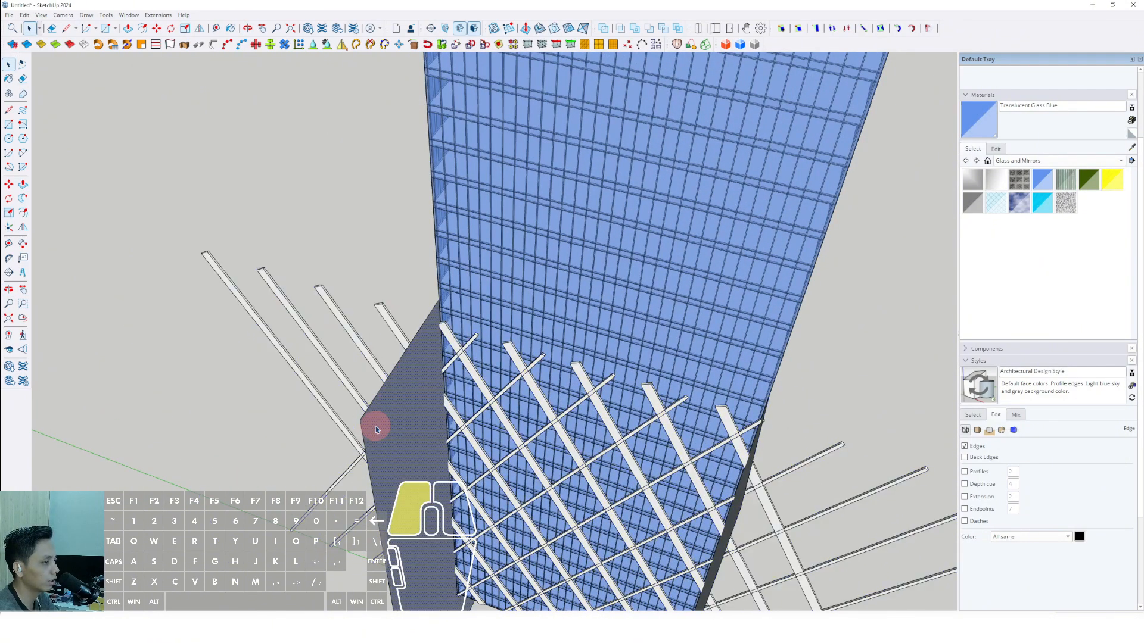
click(24, 15)
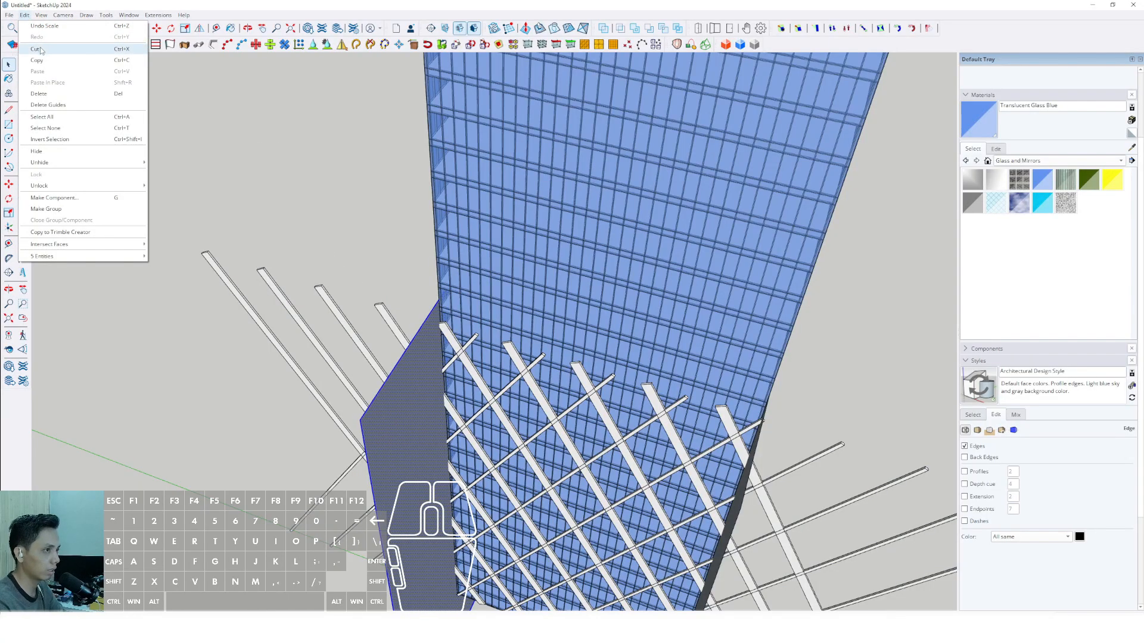
click(37, 49)
Open the nested diagrid group, select all the bar geometry, and paste the rectangle in place there.
click(341, 285)
double_click(385, 323)
double_click(385, 322)
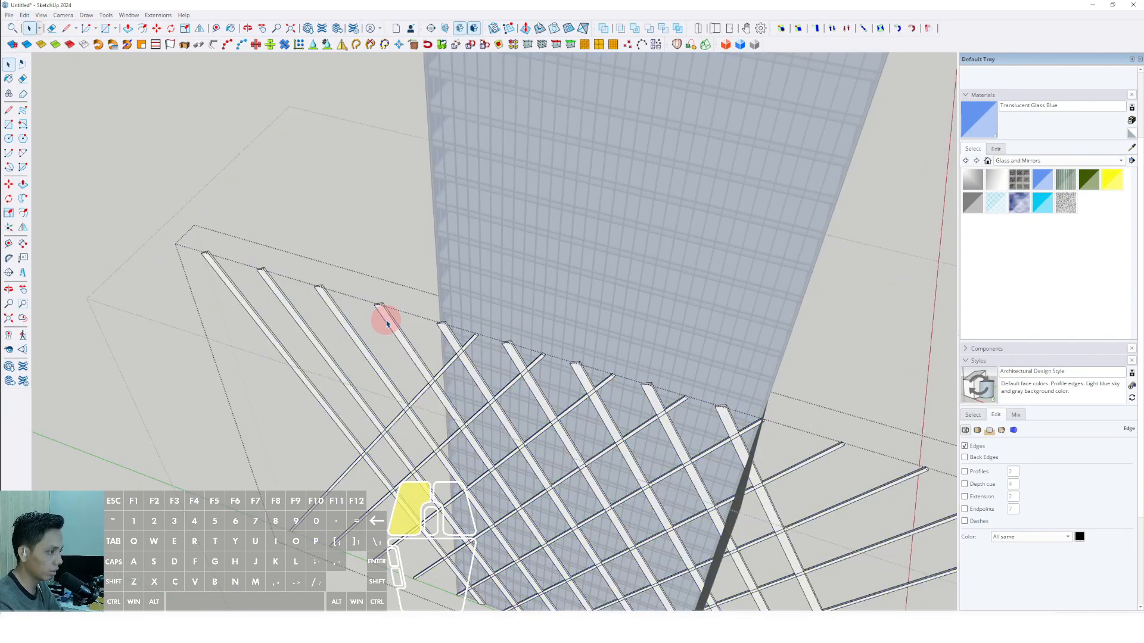
triple_click(386, 322)
click(24, 15)
click(56, 84)
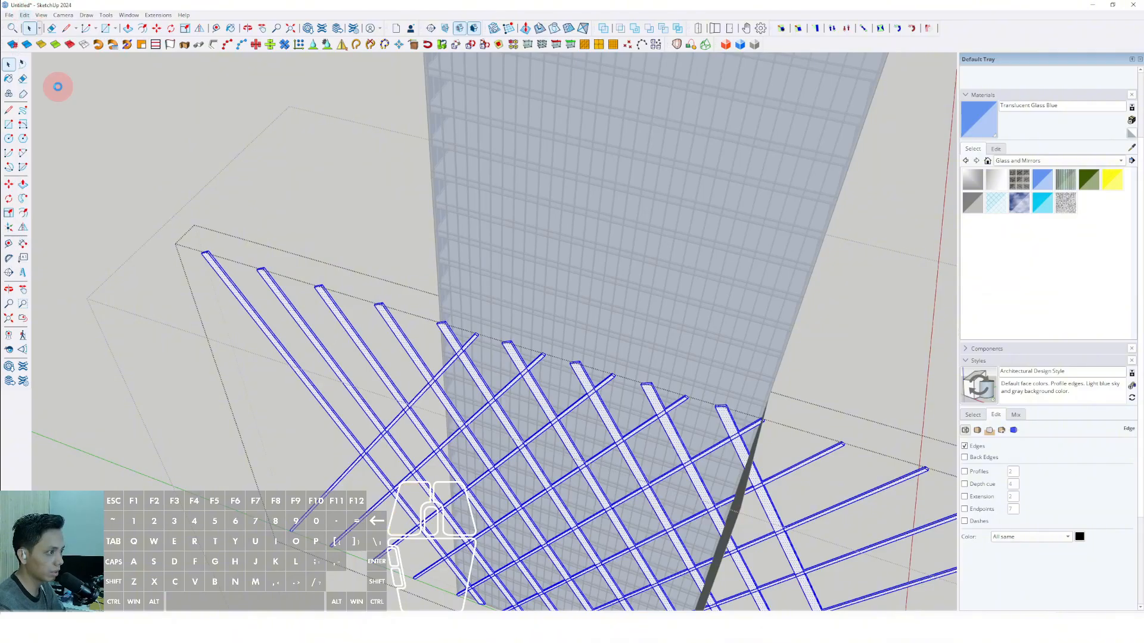
Intersect the faces of the bars and the pasted cutting plane with the selection.
middle_drag(435, 357, 343, 268)
drag(768, 535, 768, 535)
scroll(617, 370, up, 4)
middle_drag(597, 342, 491, 334)
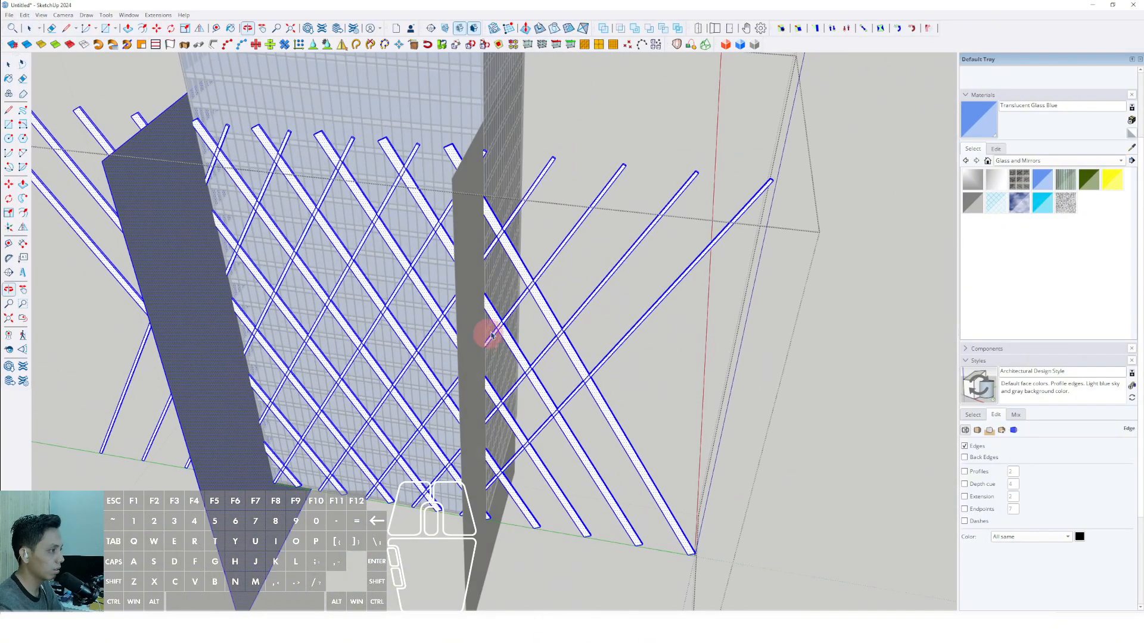
right_click(543, 306)
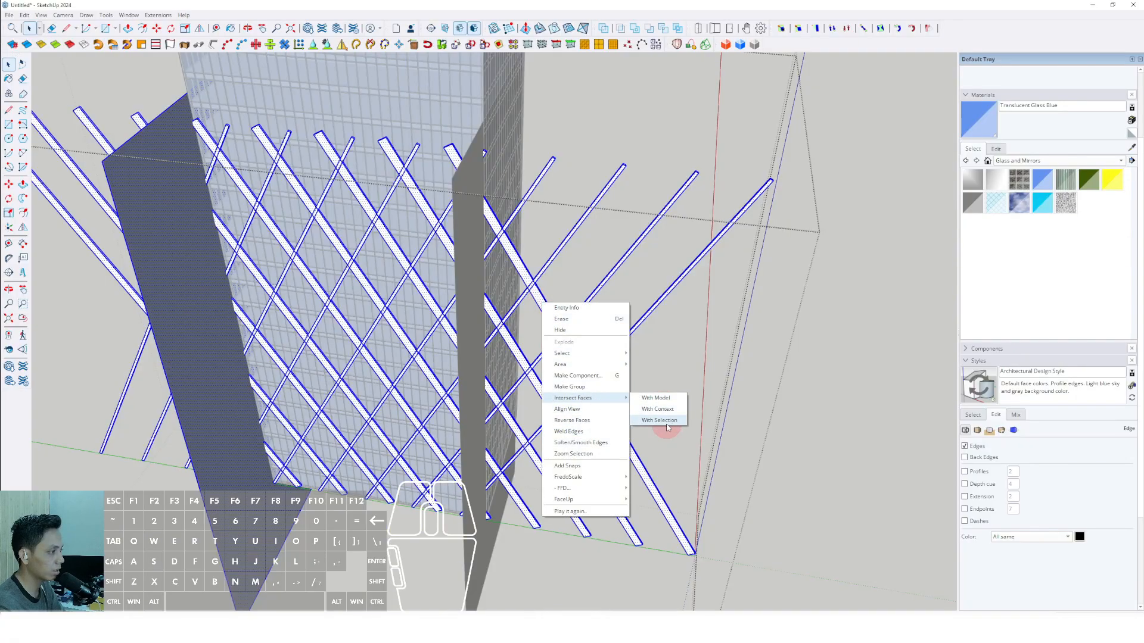
click(659, 421)
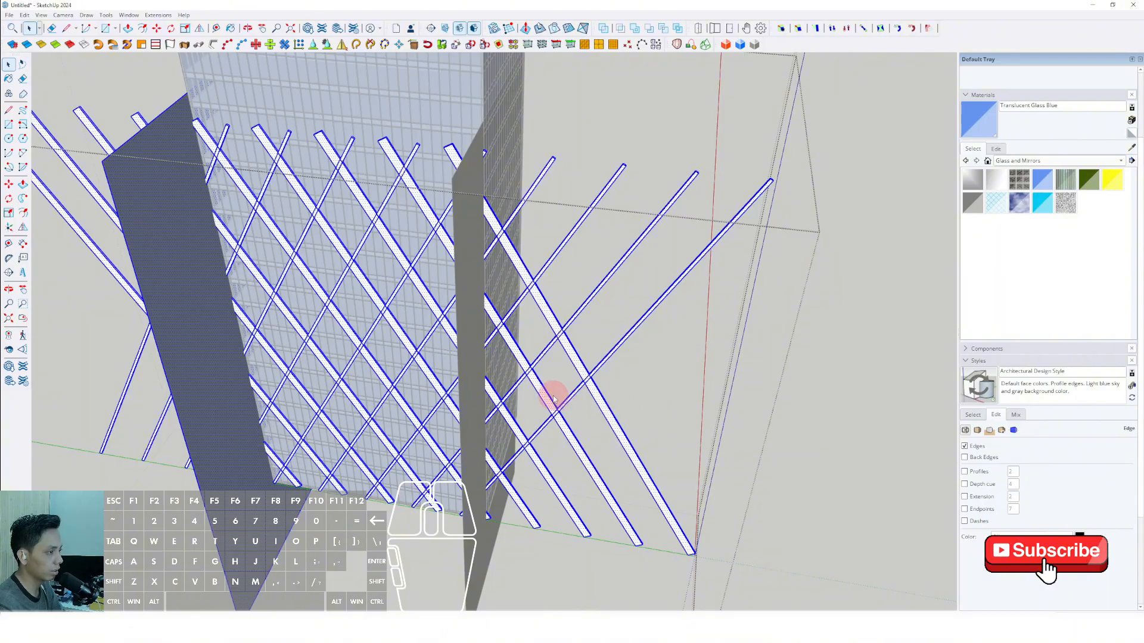
Delete the pasted cutting plane's face at the tower corner.
scroll(525, 390, down, 4)
shift+middle_drag(526, 390, 664, 356)
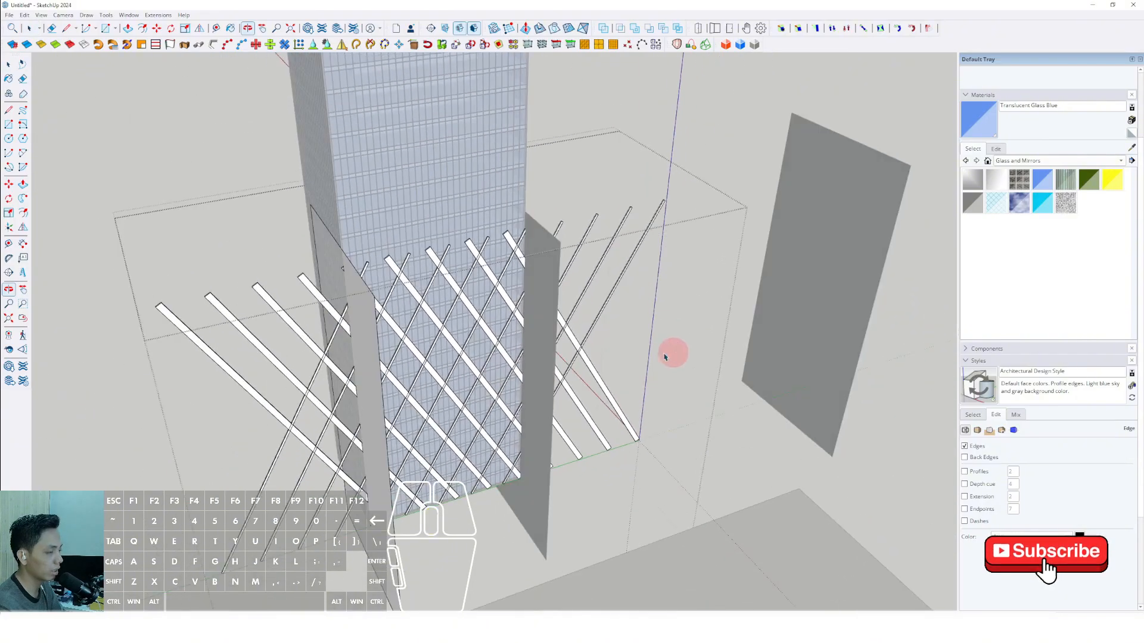
scroll(540, 334, up, 3)
click(541, 334)
middle_drag(493, 374, 596, 350)
click(344, 332)
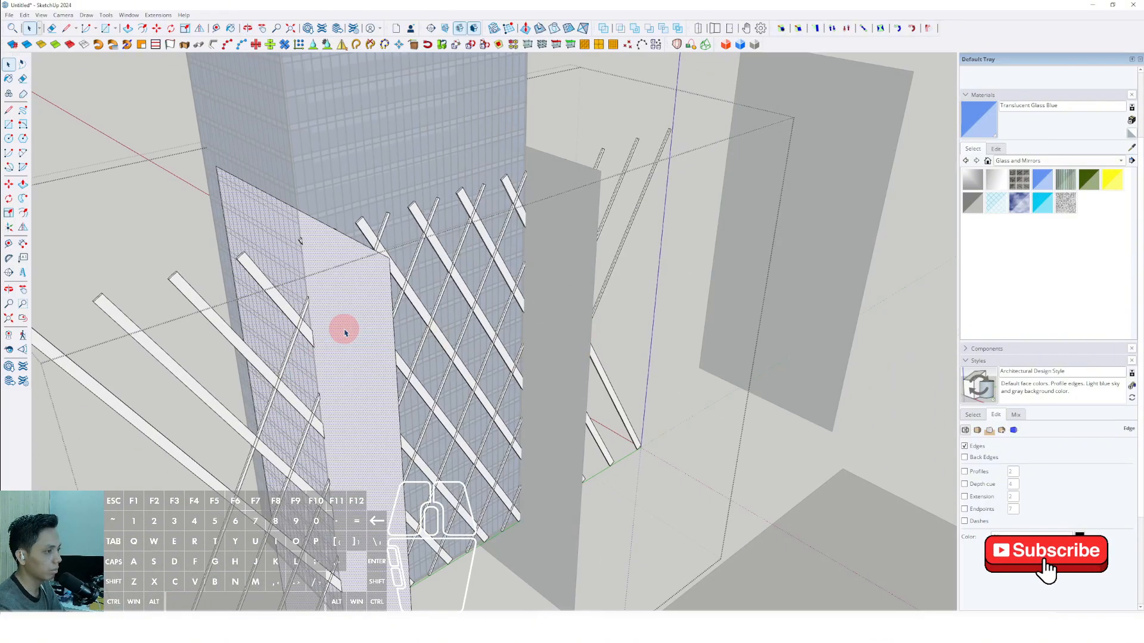
key(Delete)
Delete the bar pieces that overhang beyond the trimmed tower corner and close the groups.
middle_drag(315, 310, 385, 387)
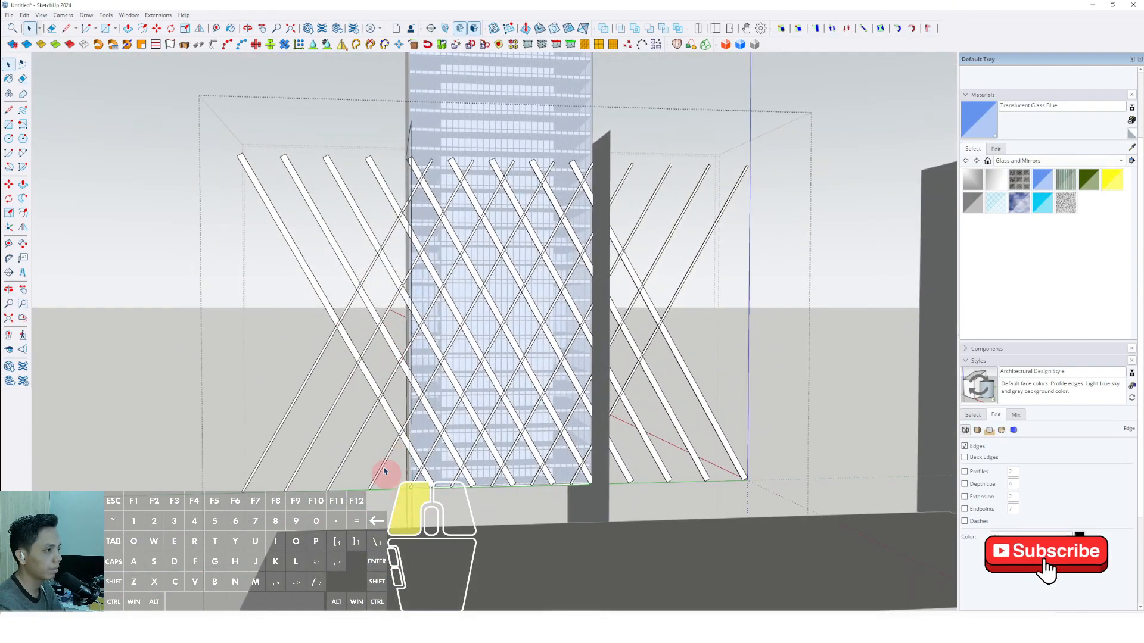
drag(384, 471, 158, 115)
key(e)
middle_drag(403, 209, 507, 268)
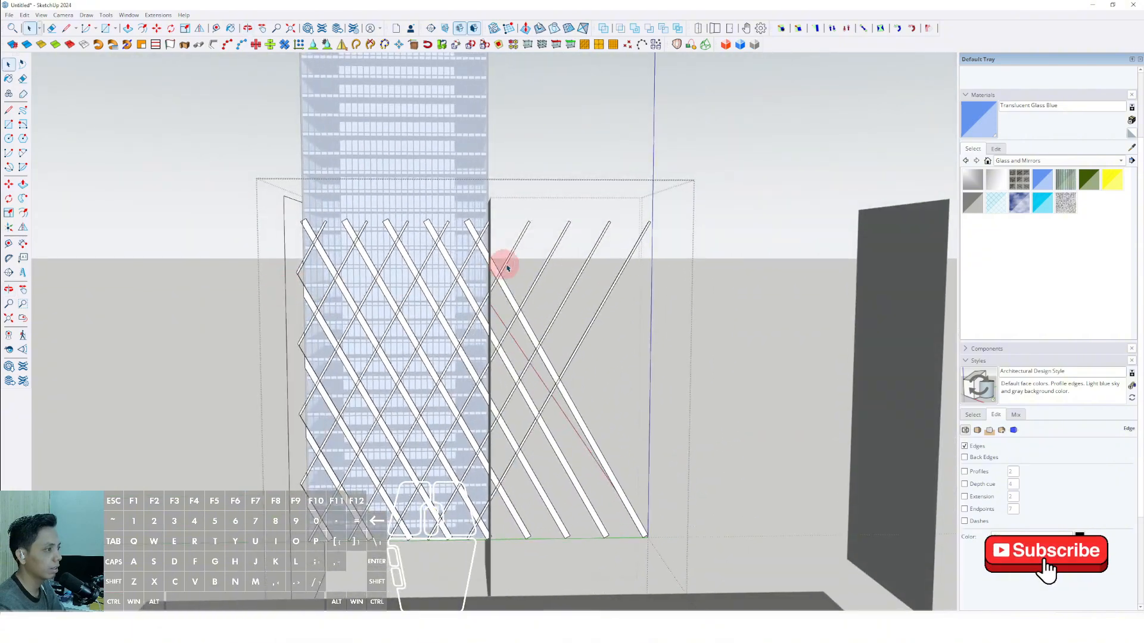
click(541, 213)
click(555, 181)
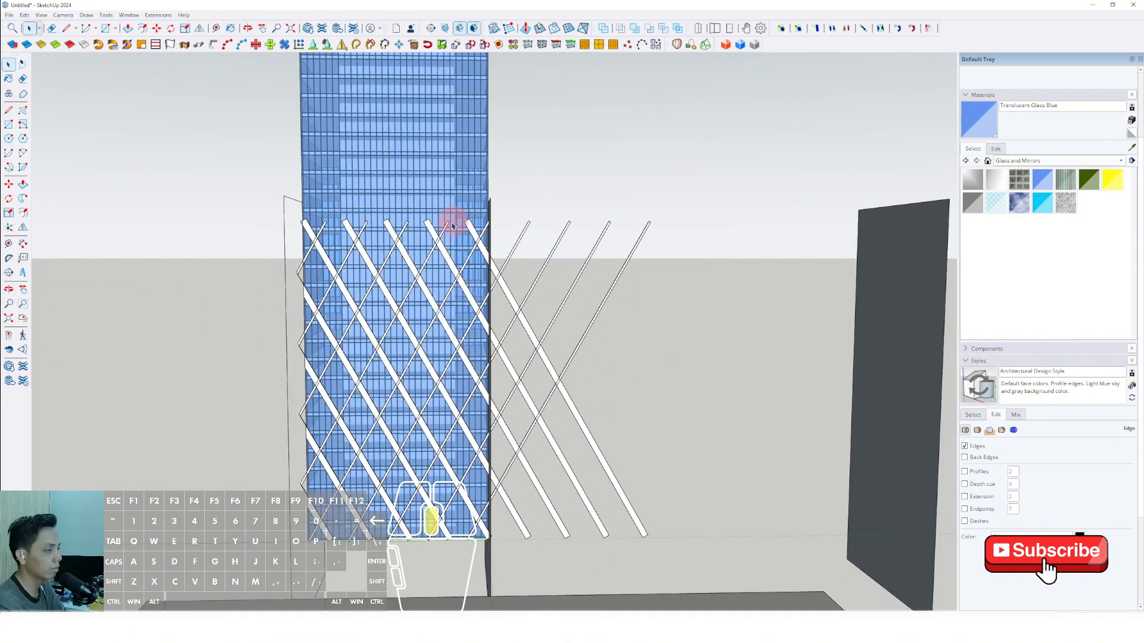
middle_drag(452, 225, 485, 279)
scroll(486, 289, up, 1)
click(487, 296)
scroll(486, 295, up, 2)
double_click(485, 297)
double_click(484, 296)
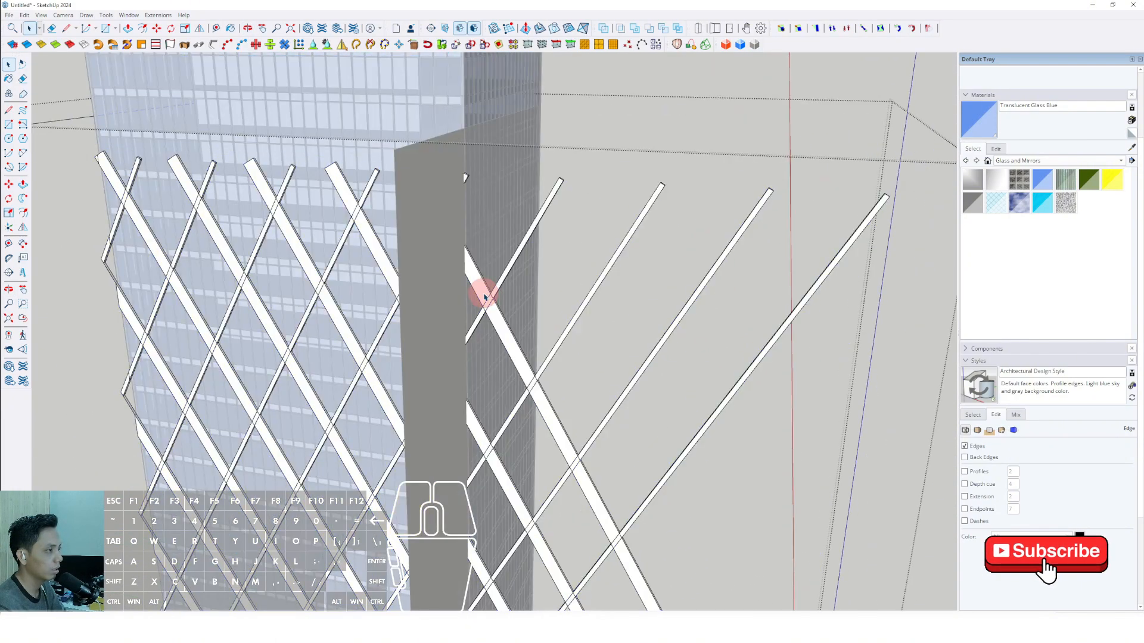
click(484, 296)
click(459, 276)
scroll(446, 243, down, 4)
click(785, 209)
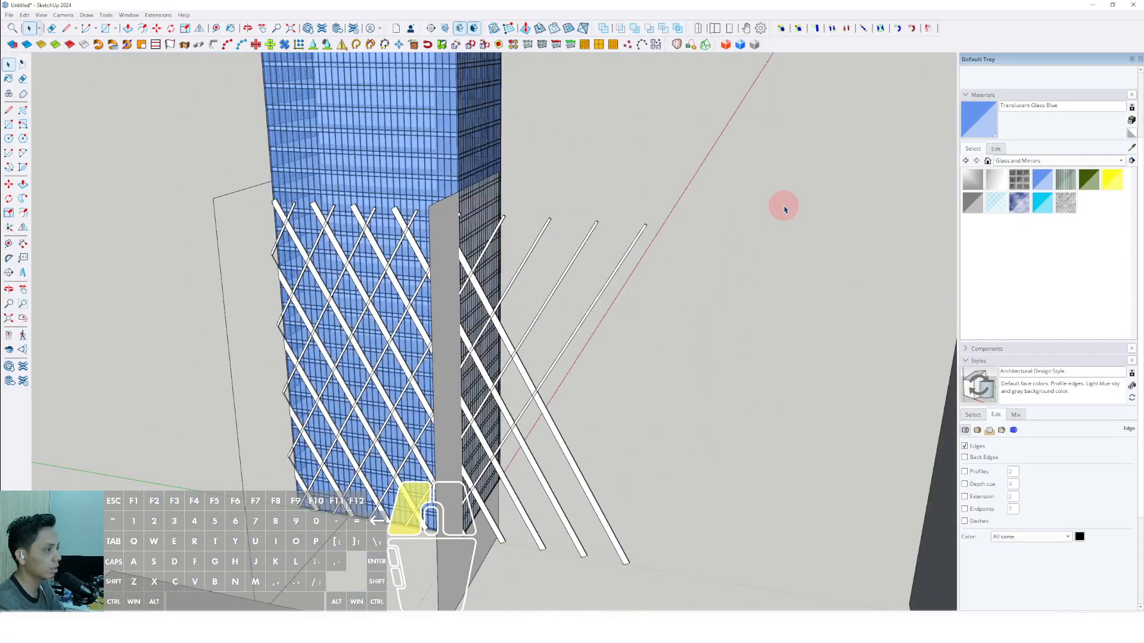
Remove the remaining cutting plane at the untrimmed corner from the outer group and open the diagrid group.
click(445, 234)
double_click(444, 233)
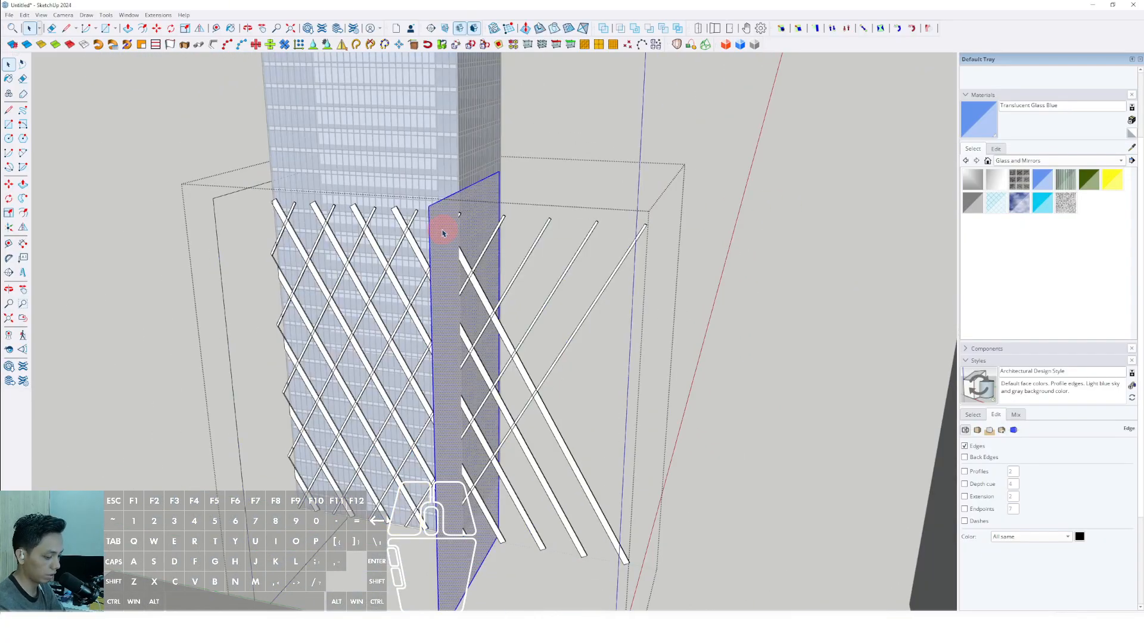
key(Delete)
click(826, 243)
double_click(507, 312)
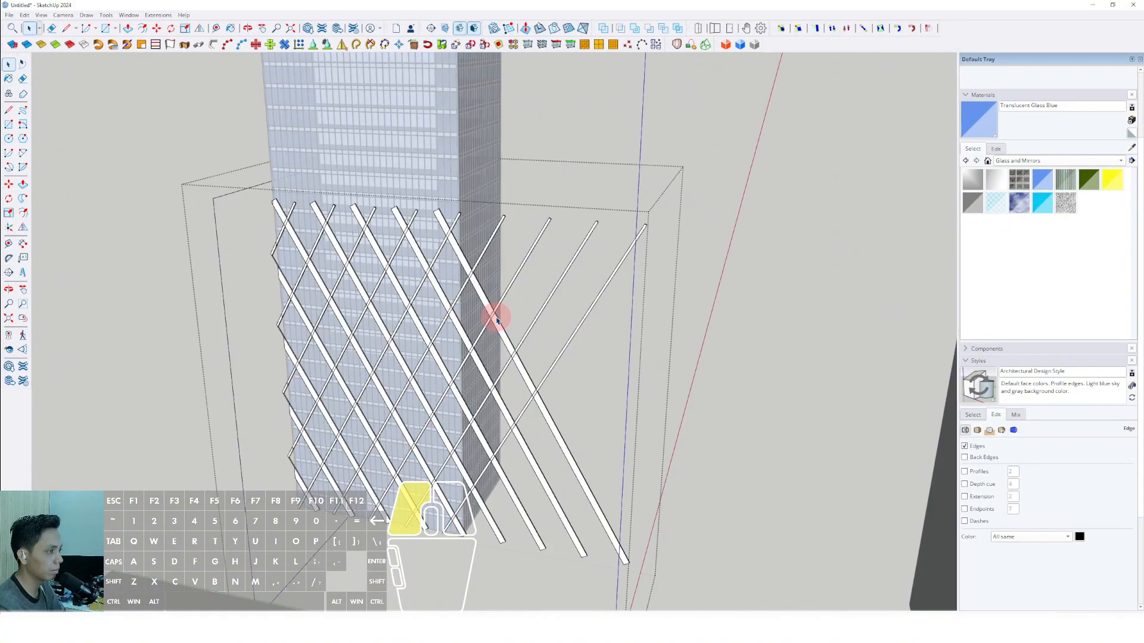
Paste the cutting plane in place at the untrimmed corner and intersect it with all the bars using With Selection.
triple_click(496, 319)
click(23, 17)
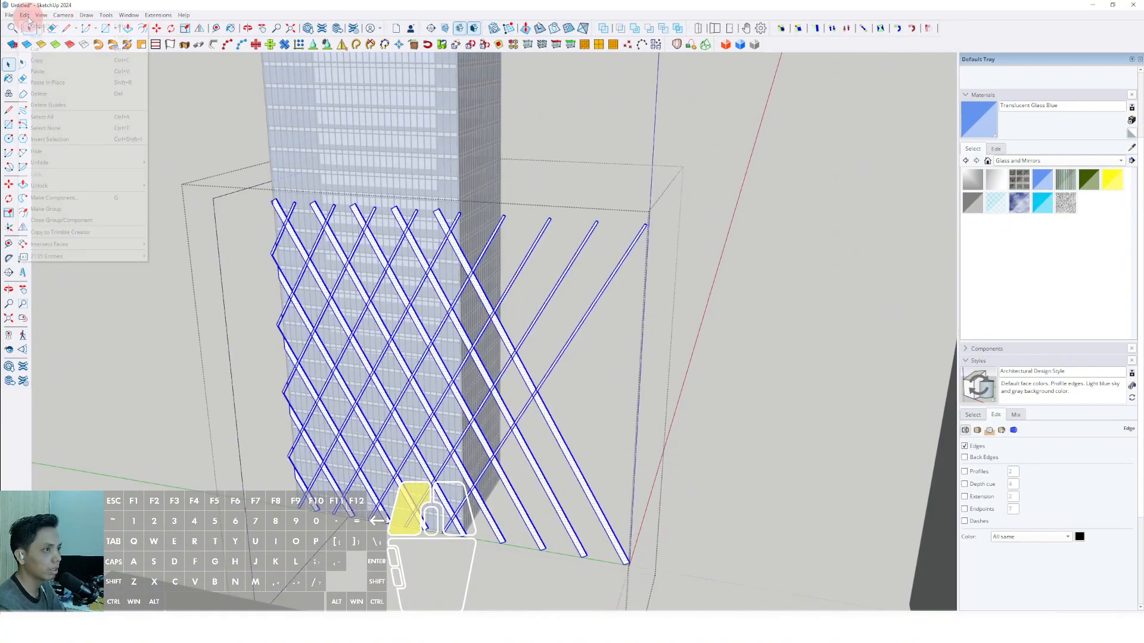
click(50, 85)
scroll(466, 326, up, 2)
triple_click(475, 266)
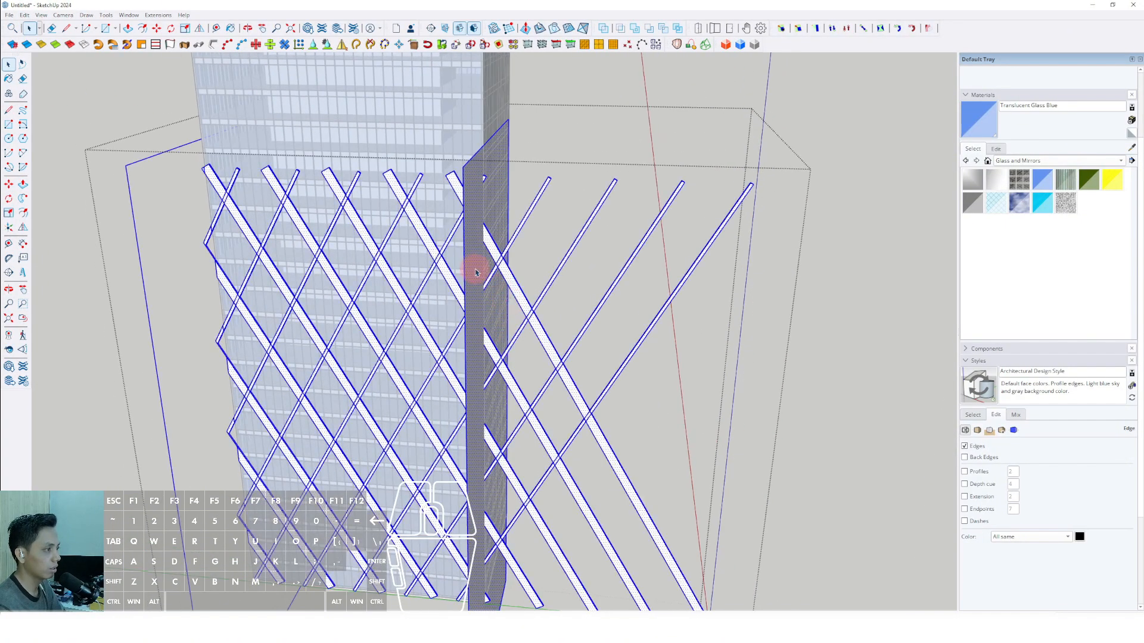
right_click(474, 260)
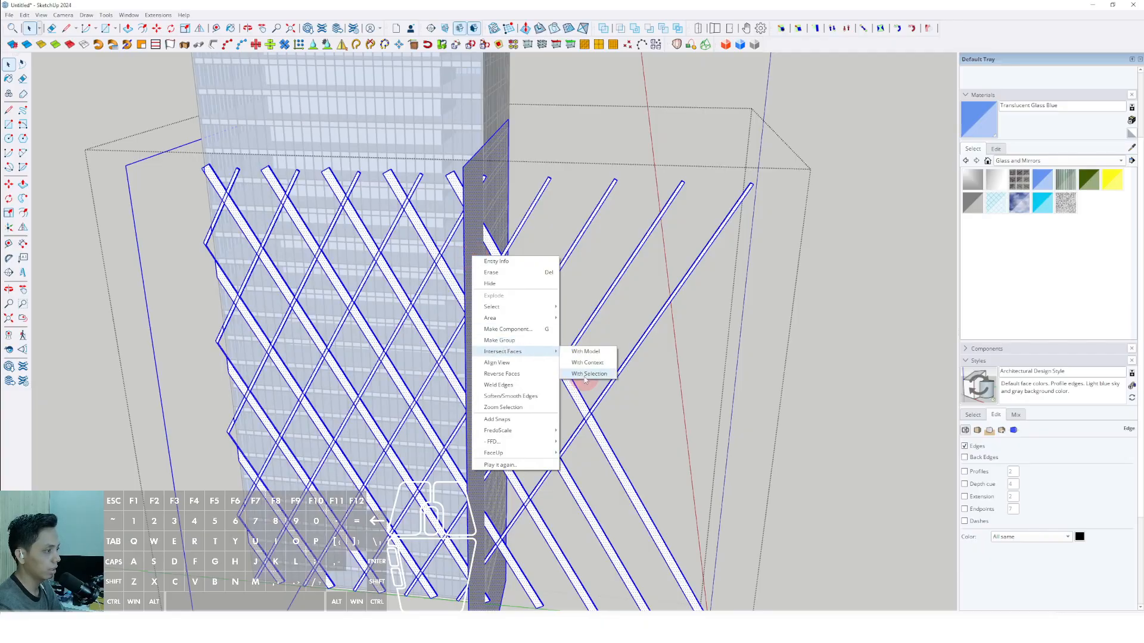
click(586, 374)
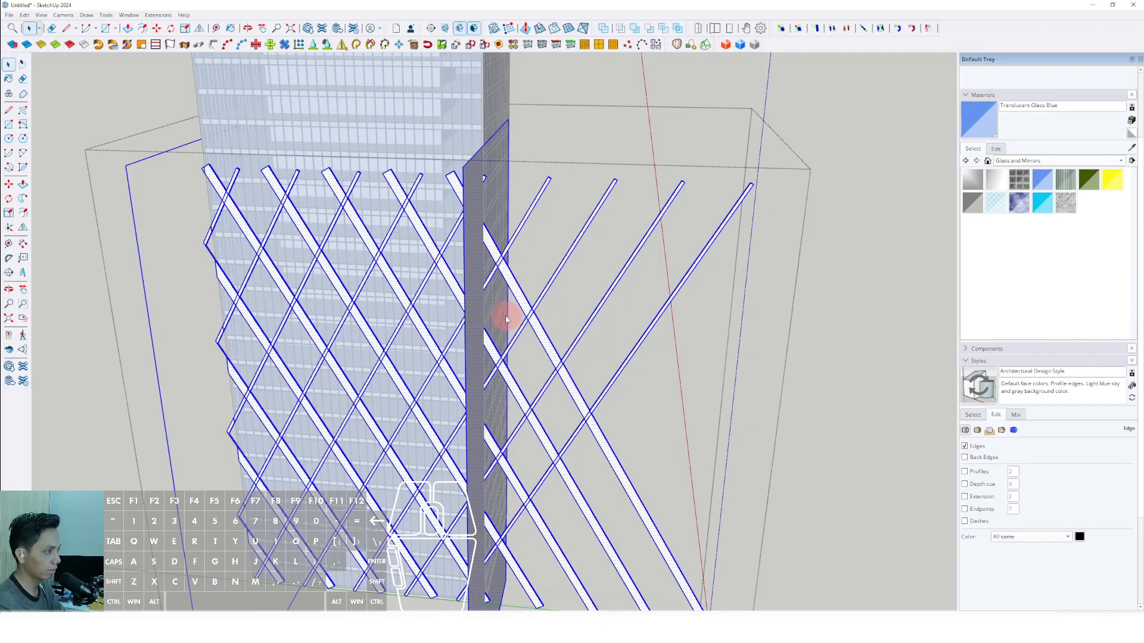
Delete the pasted cutting plane and the bar pieces that overhang beyond this tower corner.
click(506, 318)
scroll(471, 325, down, 2)
middle_drag(498, 277, 797, 480)
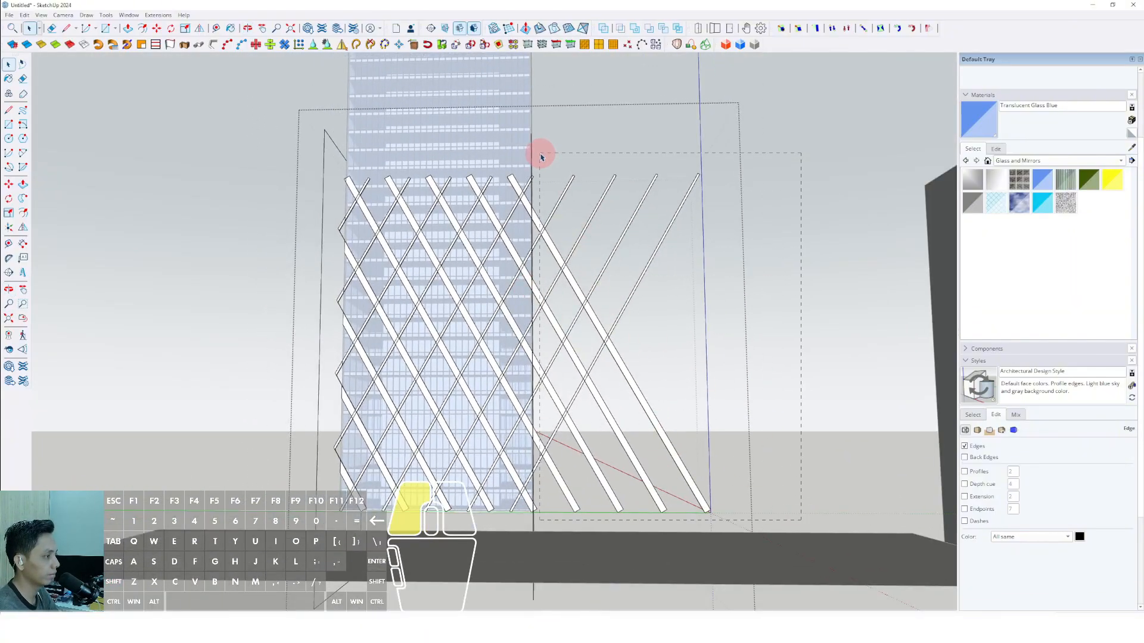
scroll(531, 429, up, 6)
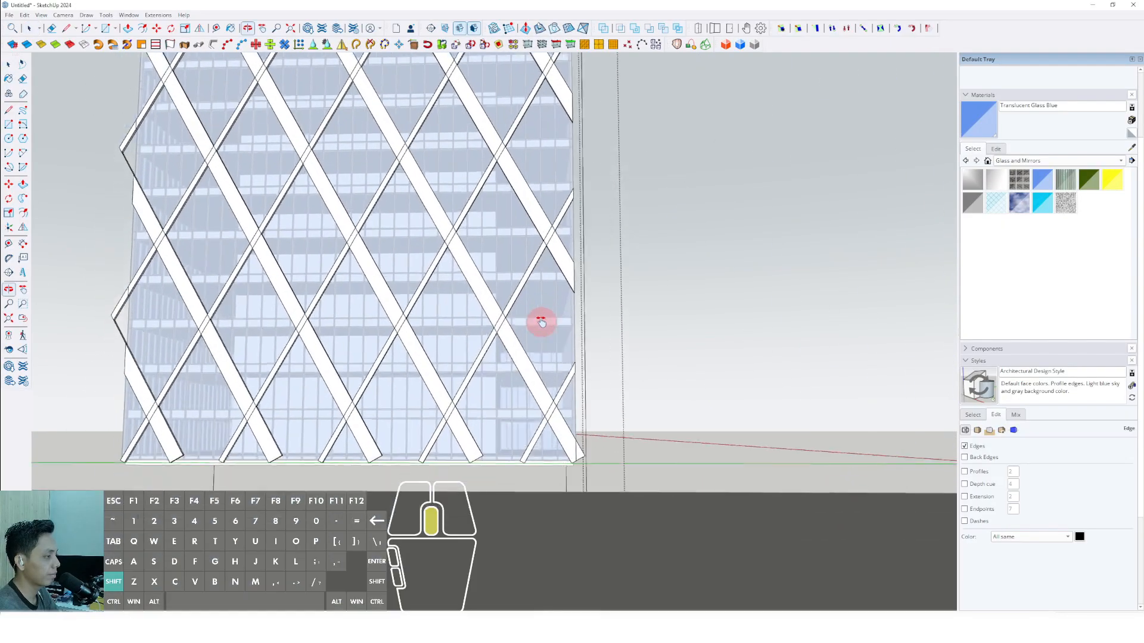
scroll(542, 401, down, 8)
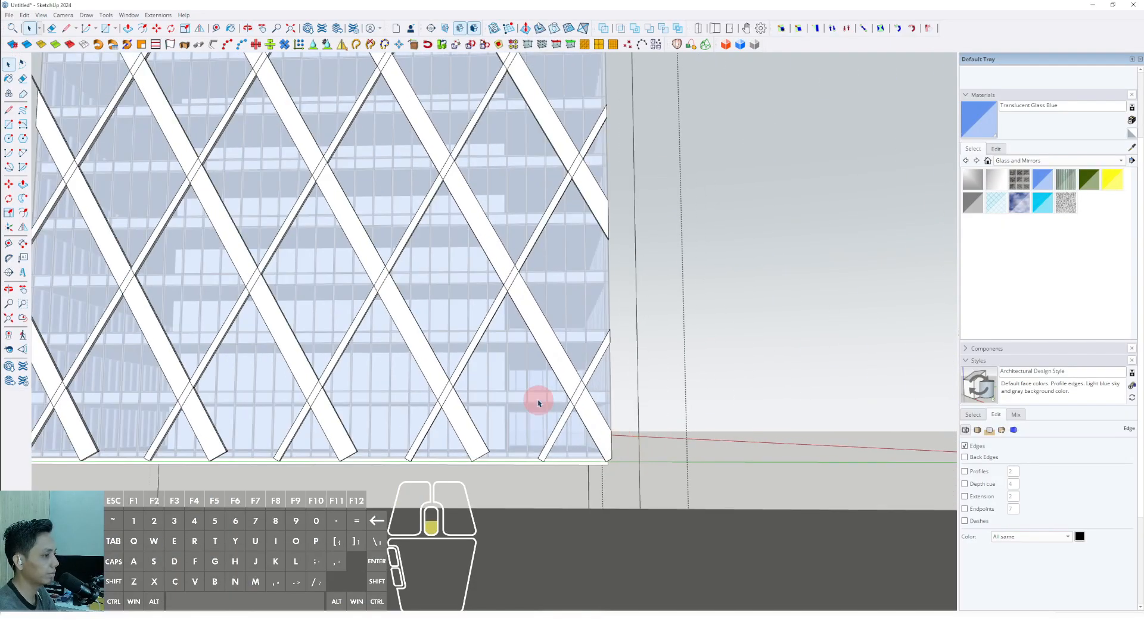
Delete the leftover bar tips that still stick out past the opposite tower corner.
scroll(439, 334, up, 5)
scroll(464, 441, up, 2)
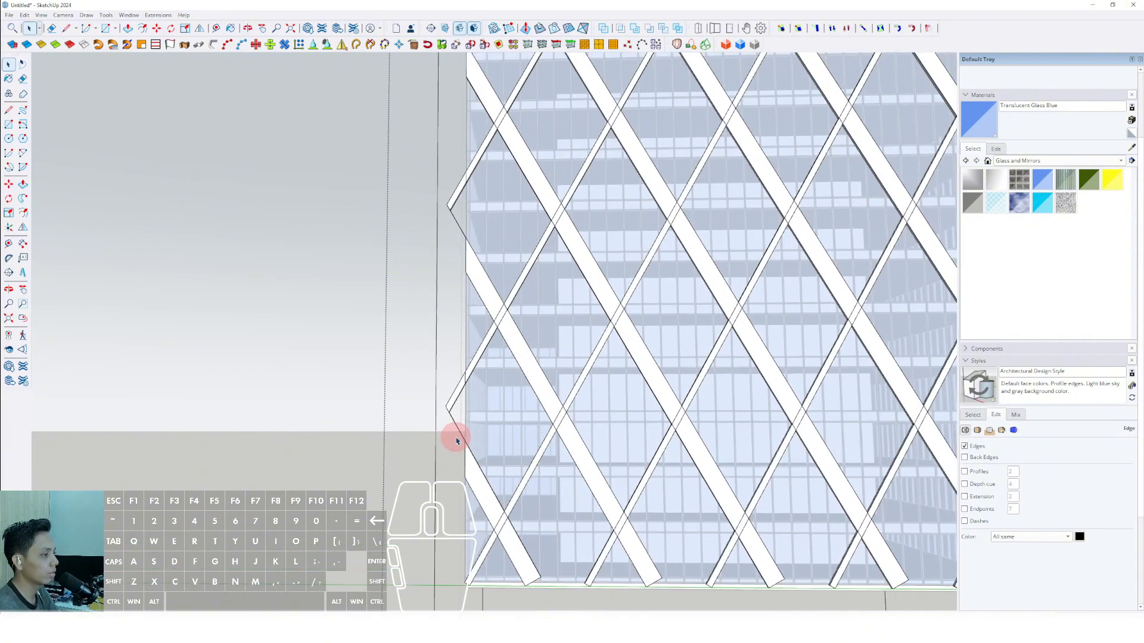
scroll(457, 328, up, 2)
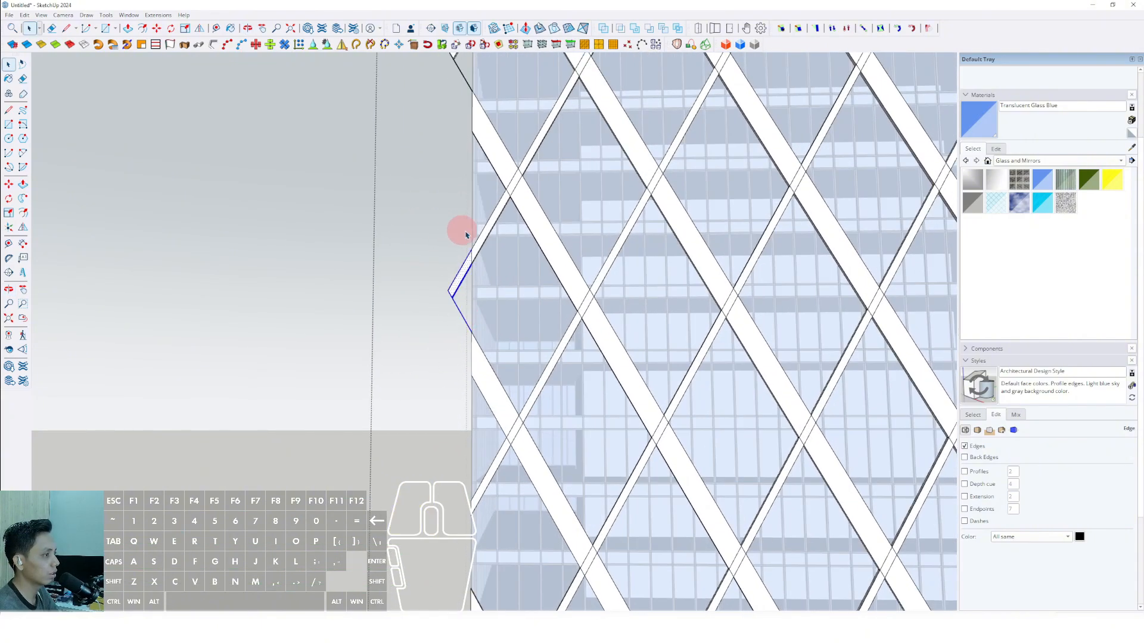
key(Delete)
shift+middle_drag(527, 176, 551, 396)
key(Delete)
shift+middle_drag(433, 198, 502, 302)
scroll(513, 256, up, 3)
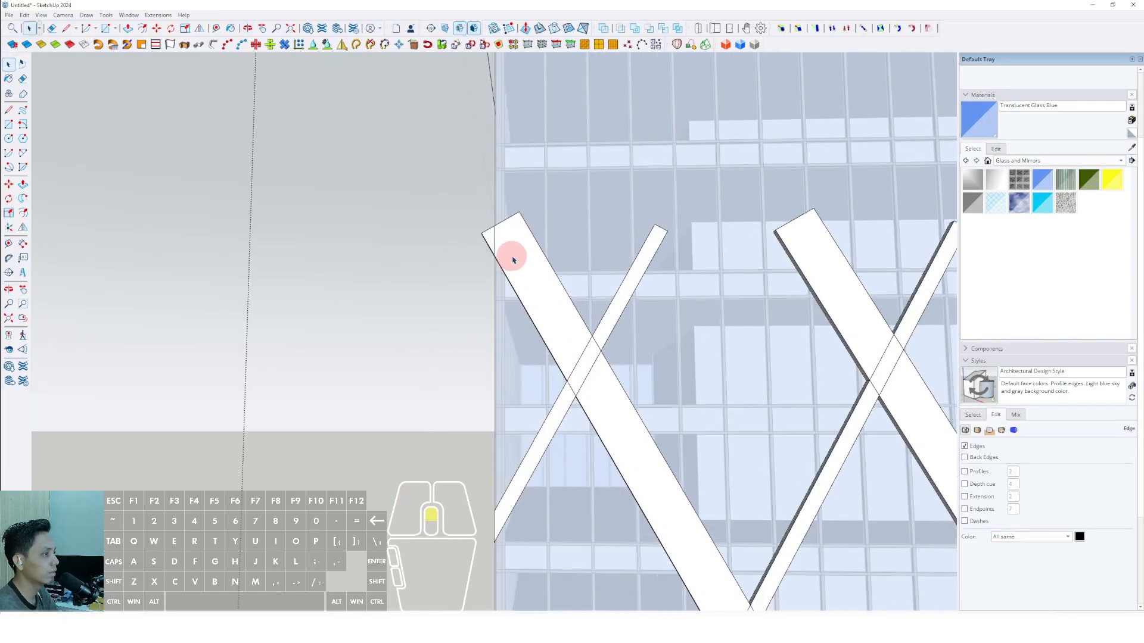
scroll(537, 306, down, 6)
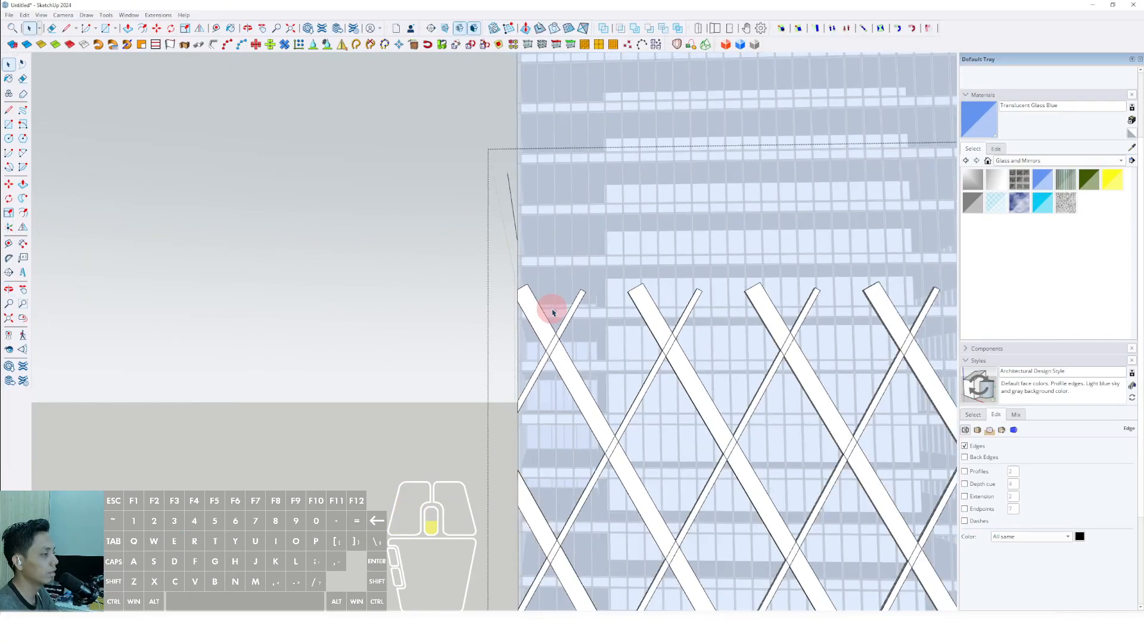
Delete the remaining bar tip at the diagrid's upper corner and close the groups.
scroll(596, 319, up, 7)
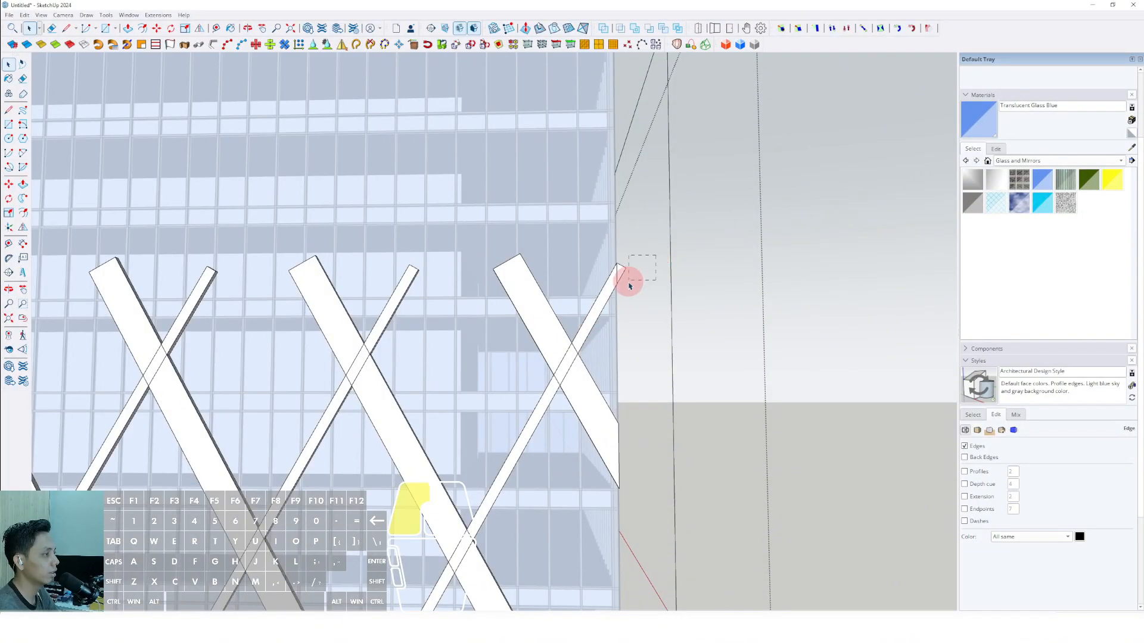
scroll(574, 302, down, 10)
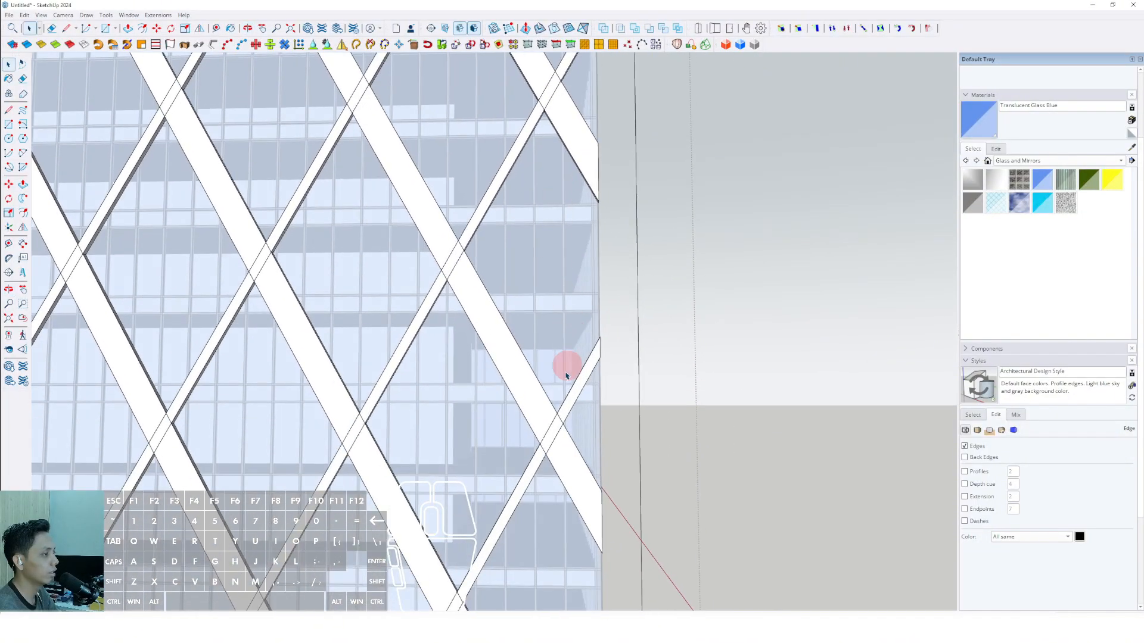
scroll(538, 373, up, 2)
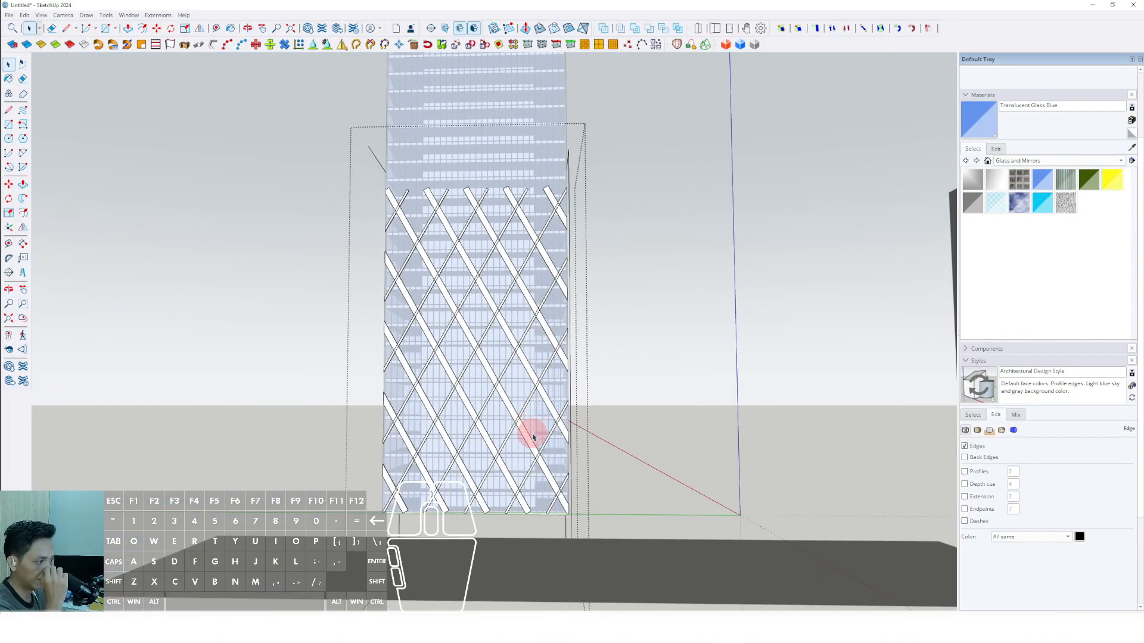
scroll(531, 435, up, 2)
scroll(542, 396, down, 4)
middle_drag(551, 360, 511, 410)
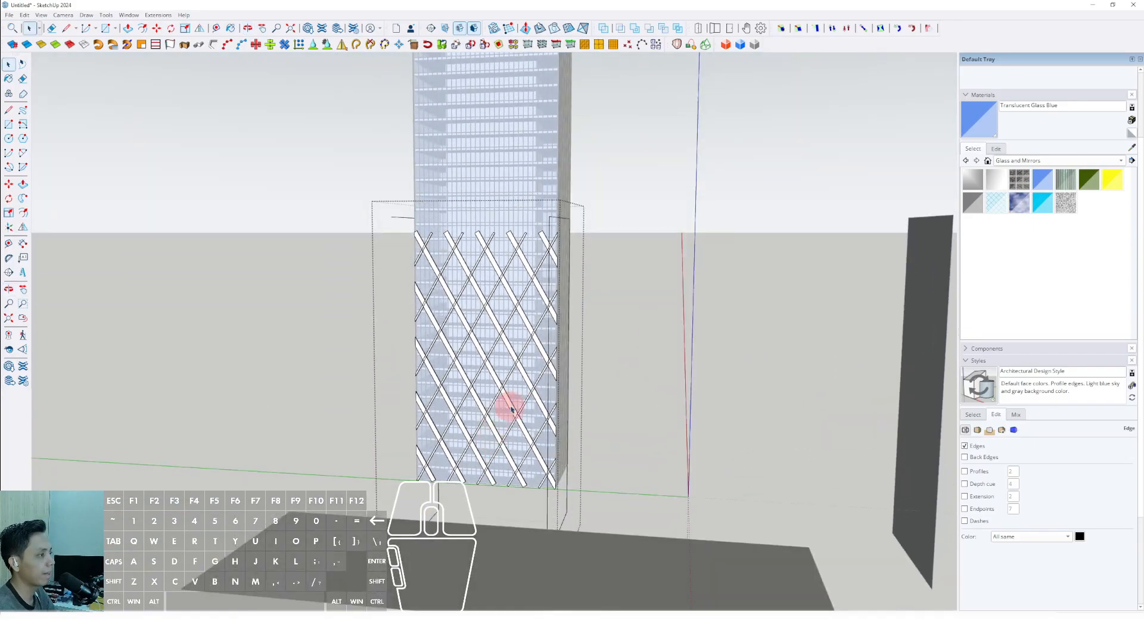
middle_drag(442, 506, 573, 502)
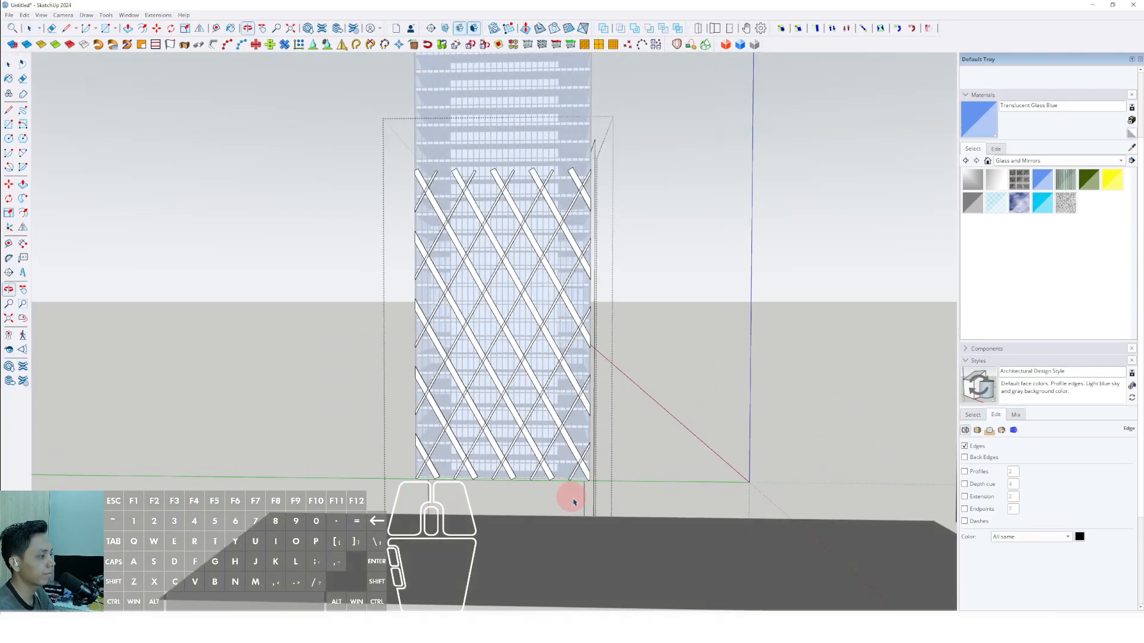
middle_drag(468, 506, 548, 406)
click(674, 263)
Inspect the trimmed diagrid on the tower facade from several sides.
scroll(546, 334, down, 3)
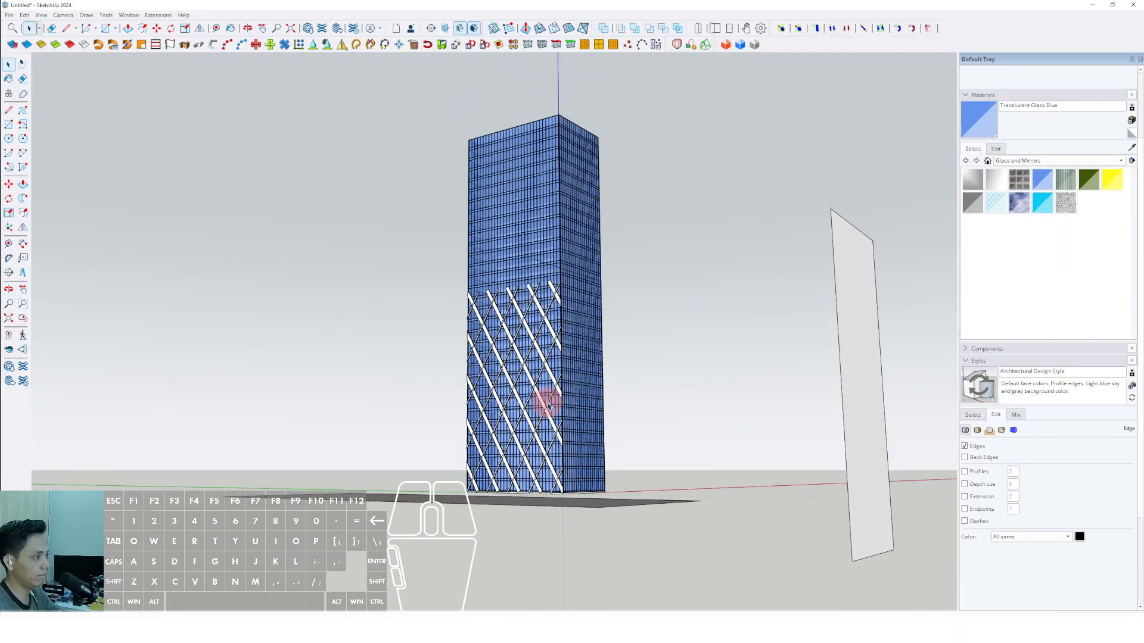
scroll(515, 299, up, 4)
scroll(541, 290, down, 3)
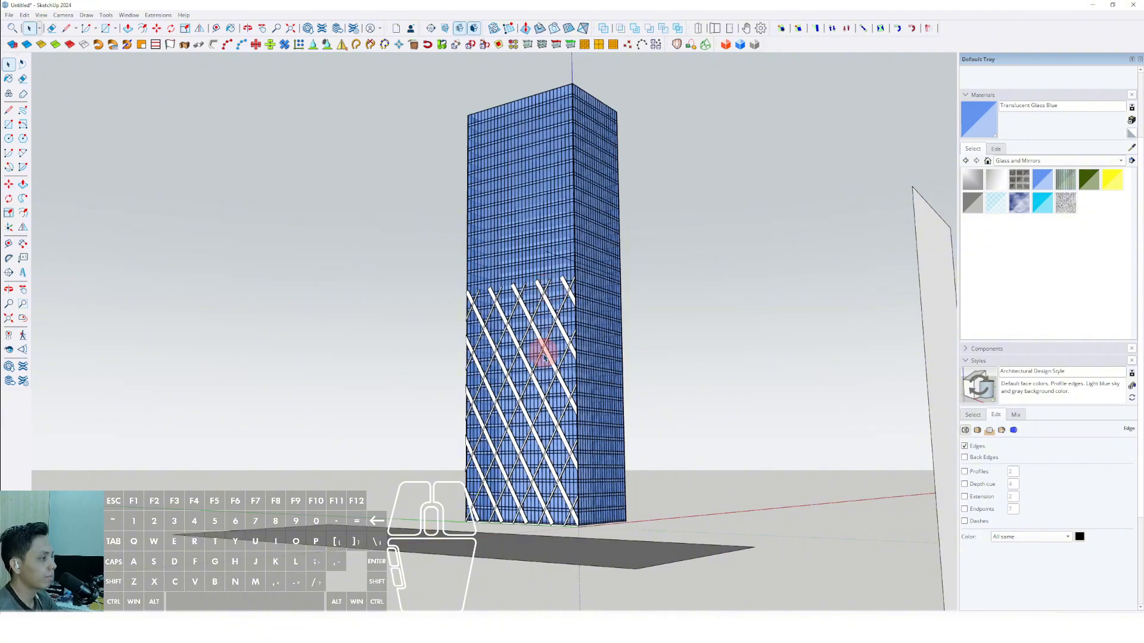
middle_drag(544, 358, 896, 383)
scroll(651, 437, up, 5)
scroll(408, 369, up, 2)
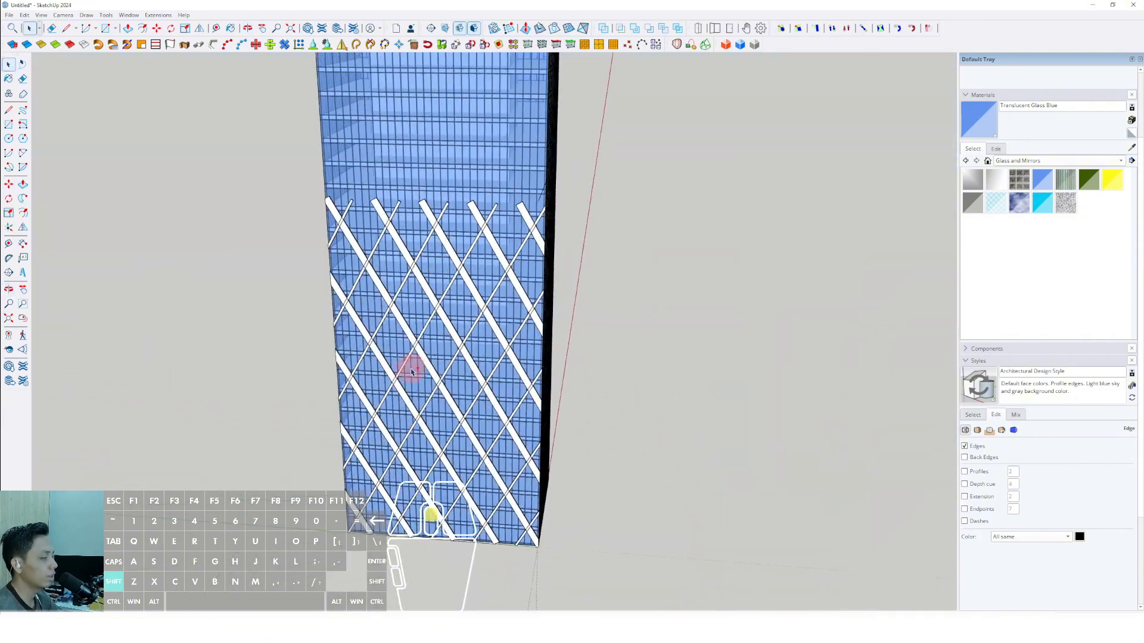
shift+middle_drag(408, 369, 528, 316)
middle_drag(527, 316, 517, 382)
scroll(531, 350, up, 4)
Copy the trimmed diagrid group off the facade to the open ground beside the tower.
click(530, 350)
scroll(530, 350, down, 1)
scroll(530, 351, down, 4)
scroll(502, 368, up, 5)
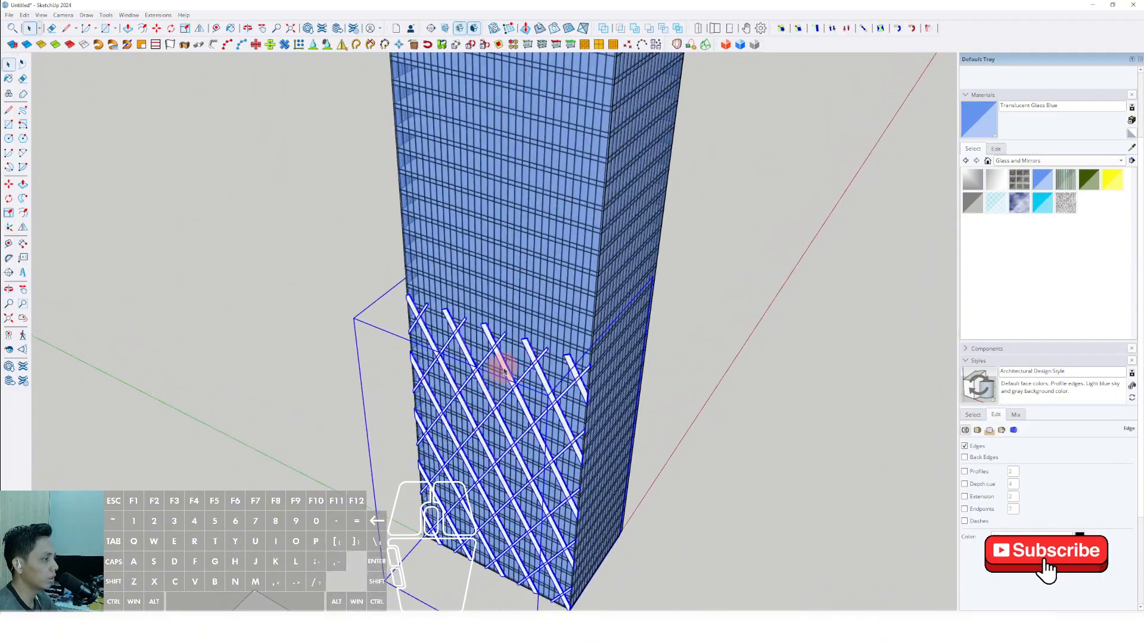
middle_drag(439, 353, 513, 396)
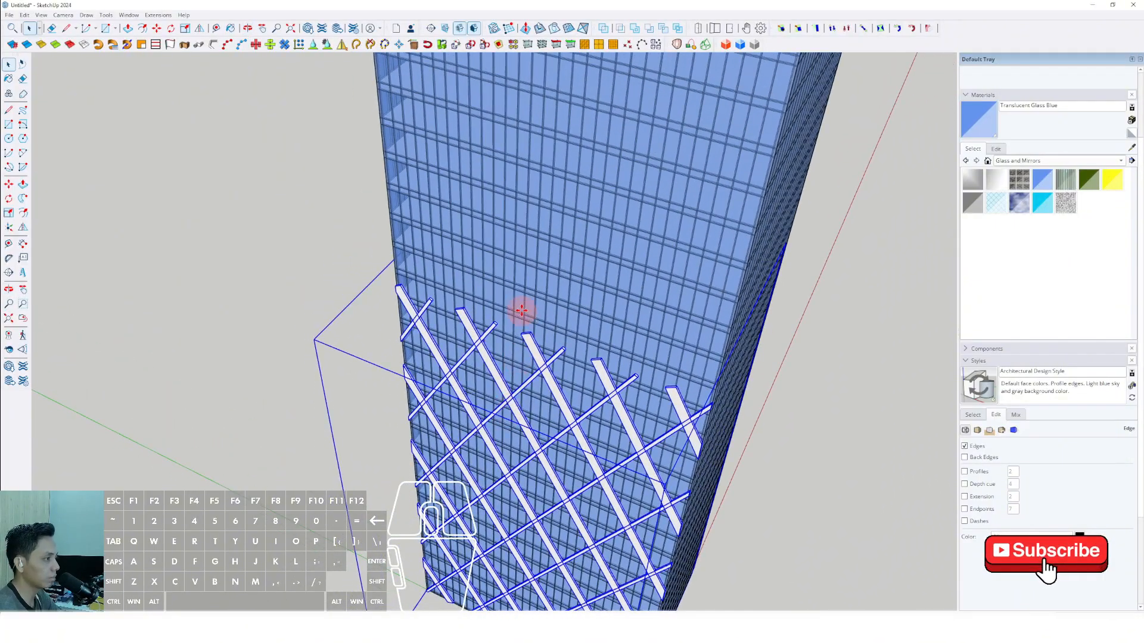
middle_drag(522, 304, 525, 274)
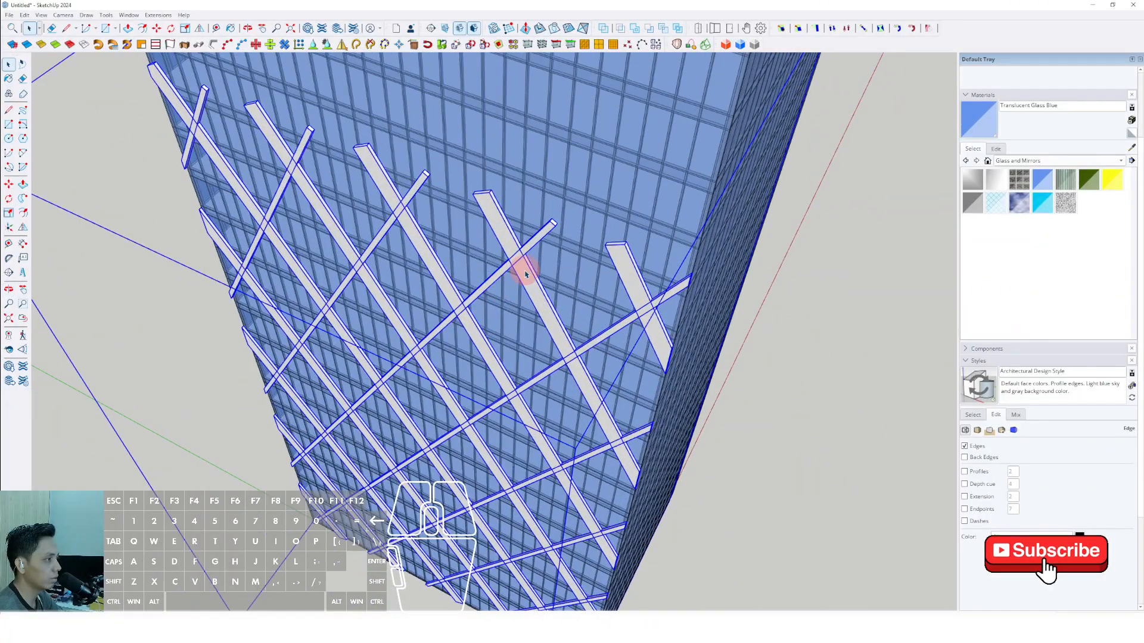
scroll(532, 292, up, 4)
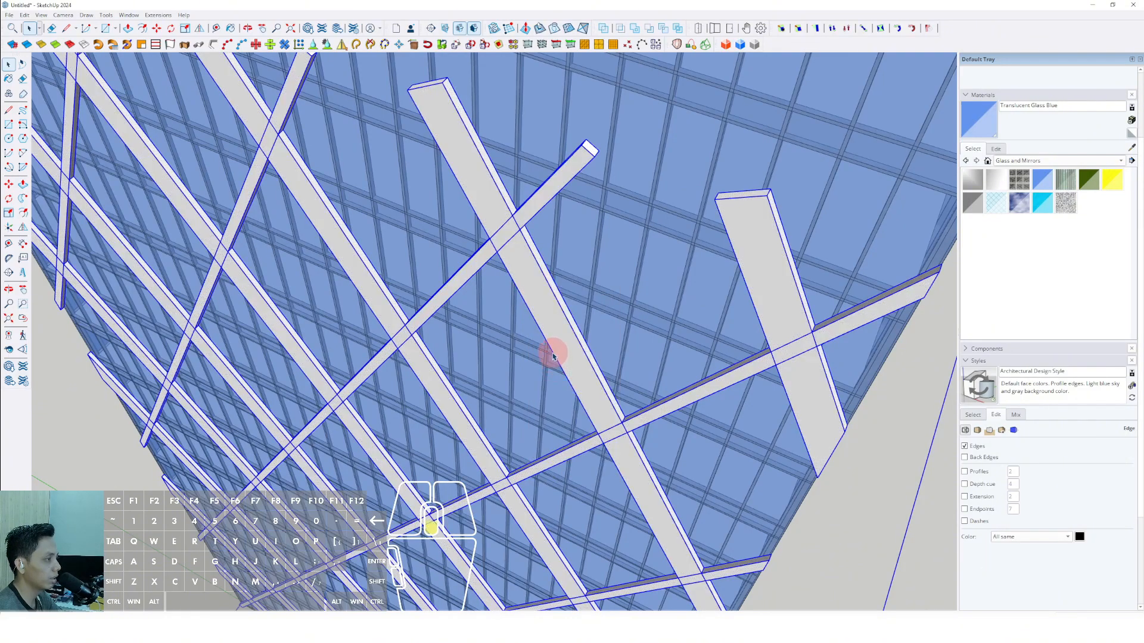
scroll(553, 357, down, 10)
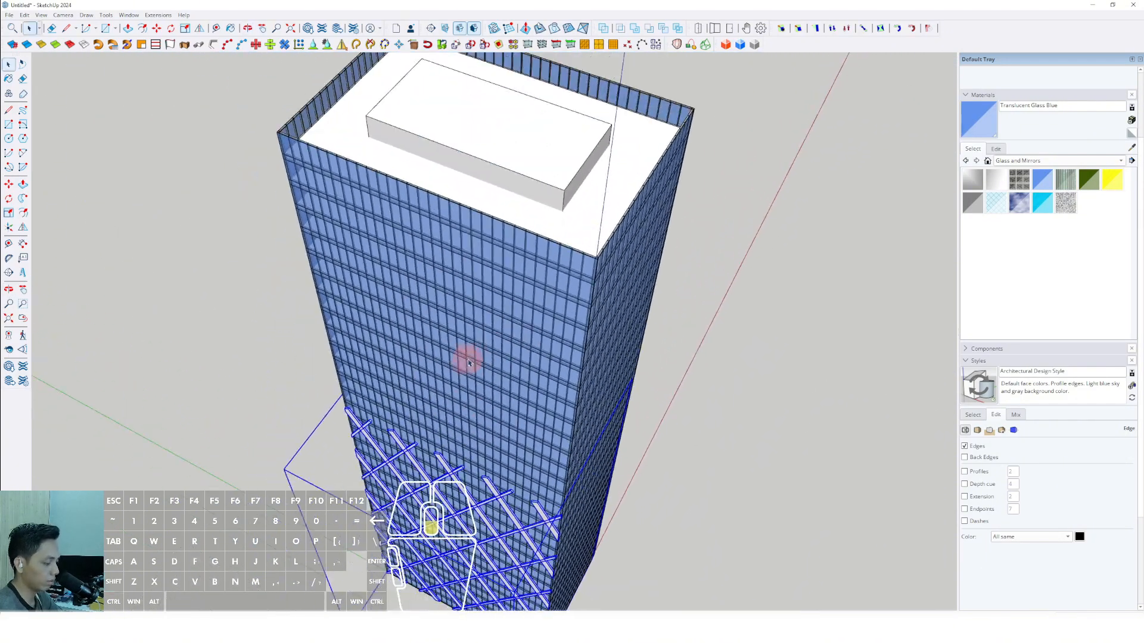
key(m)
scroll(426, 197, up, 5)
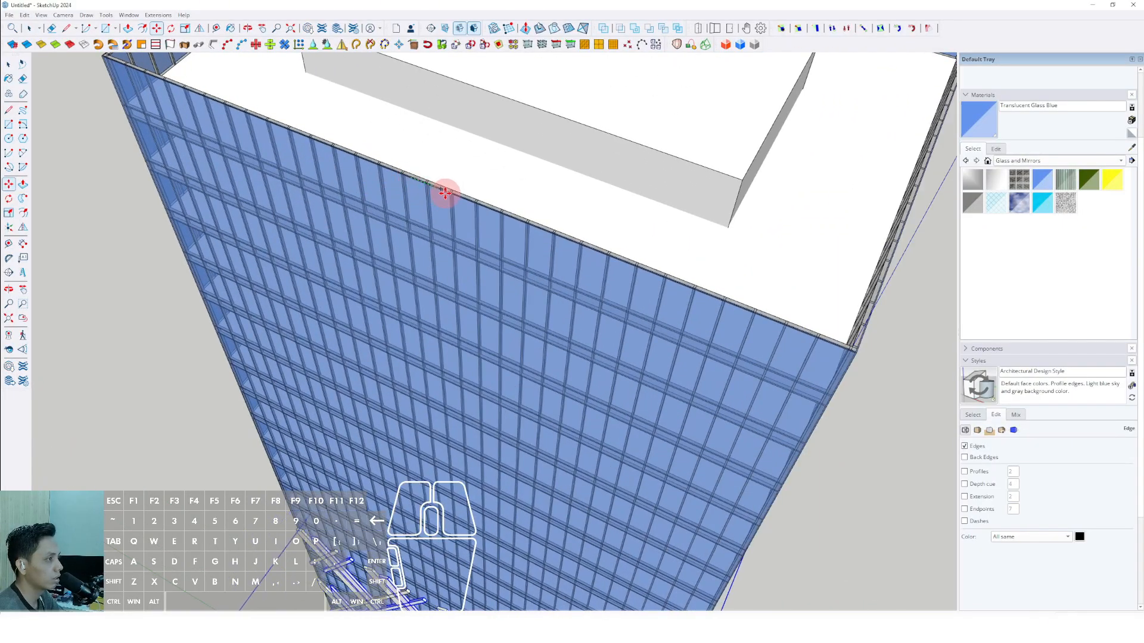
scroll(445, 192, down, 8)
key(t)
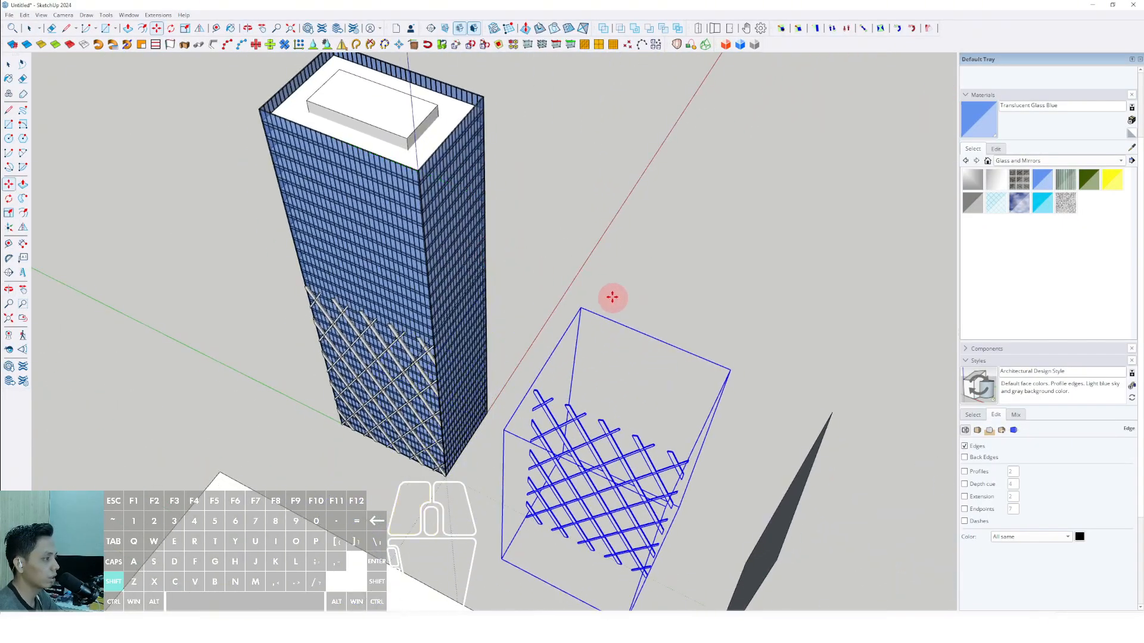
key(space)
Rotate the copied diagrid group horizontally so that it parallels the tower's adjacent side.
middle_drag(613, 296, 511, 495)
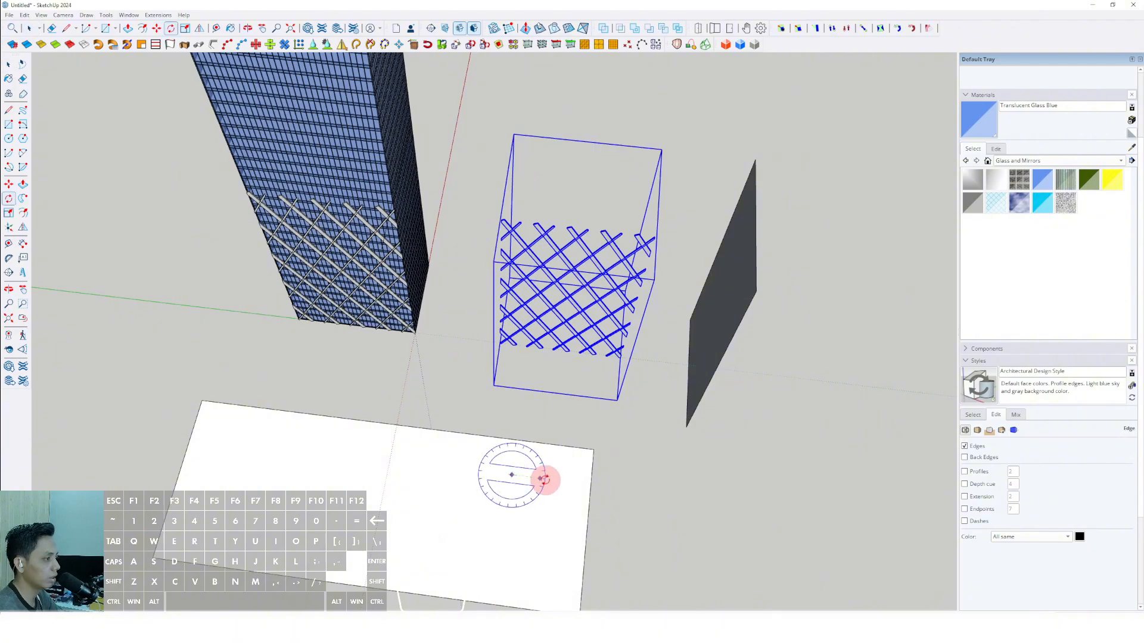
click(544, 480)
key(Return)
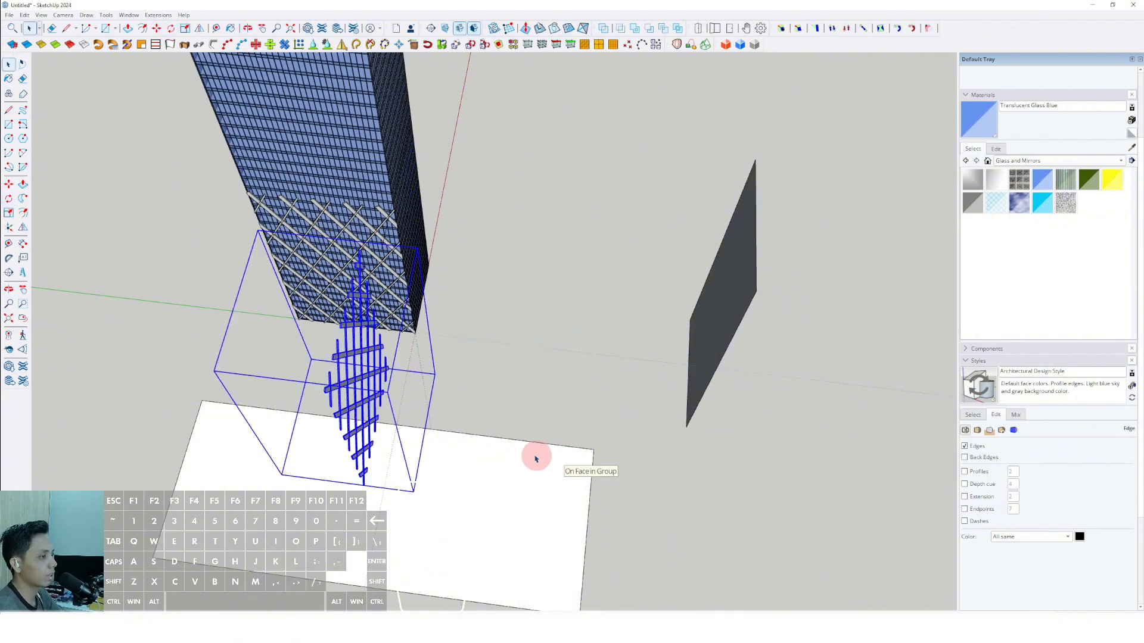
Draw a line across the copied diagrid between its outermost bars' trimmed ends and select it together with the group.
middle_drag(536, 458, 488, 410)
key(space)
shift+drag(403, 475, 401, 543)
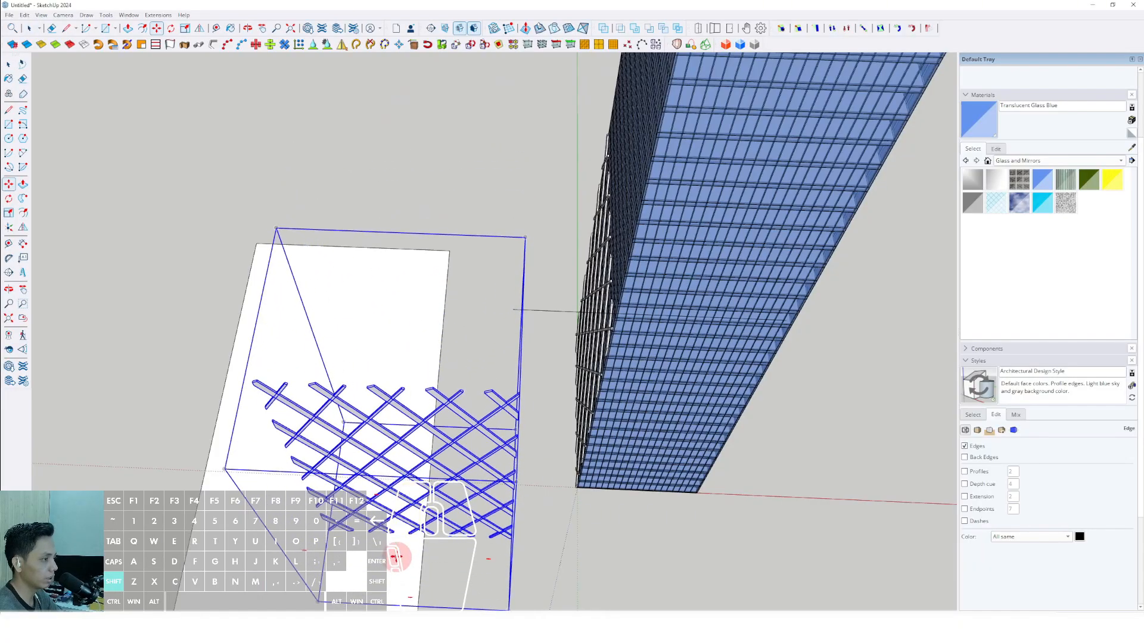
key(l)
scroll(518, 414, up, 5)
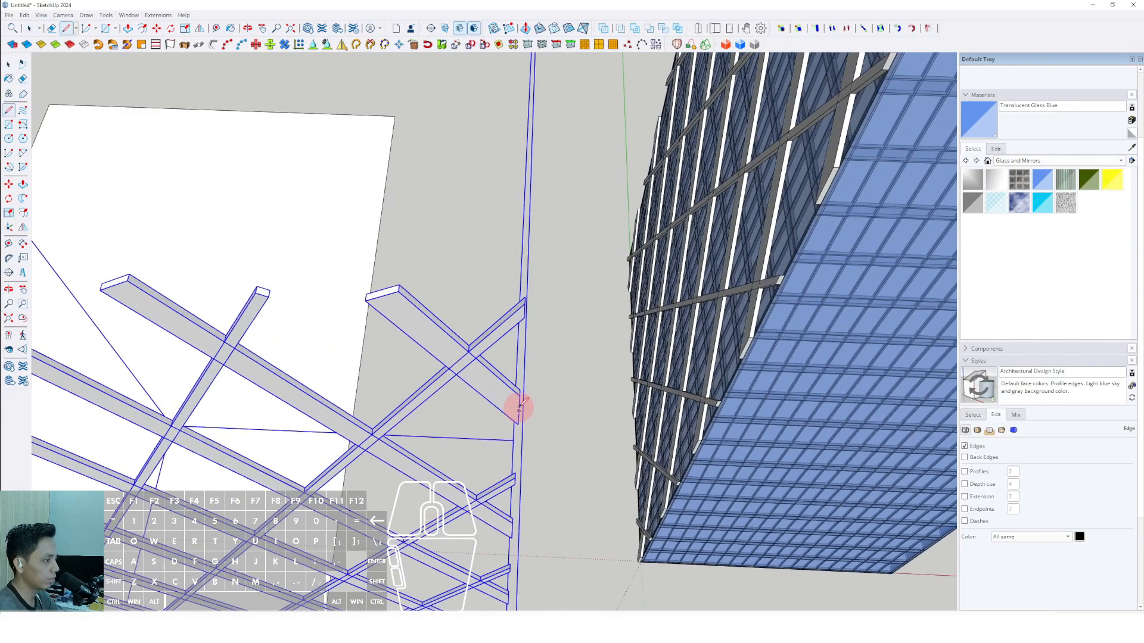
click(514, 410)
scroll(450, 409, down, 4)
shift+middle_drag(449, 408, 539, 381)
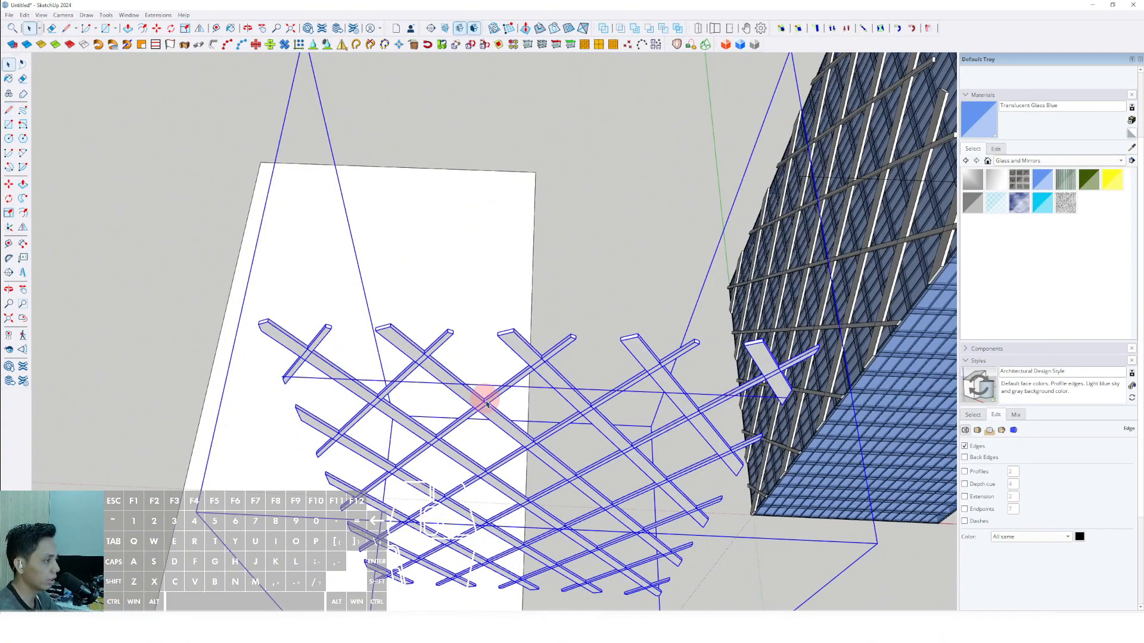
Move the copied diagrid by the midpoint of its reference line so that it is centred on the tower's adjacent side.
scroll(486, 404, up, 2)
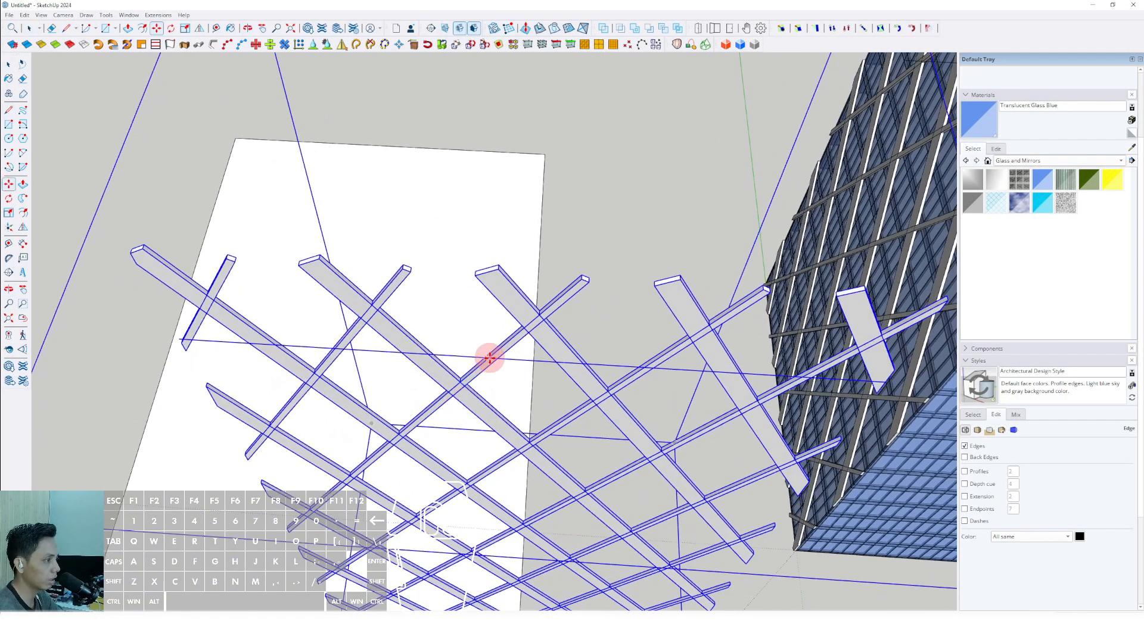
click(527, 360)
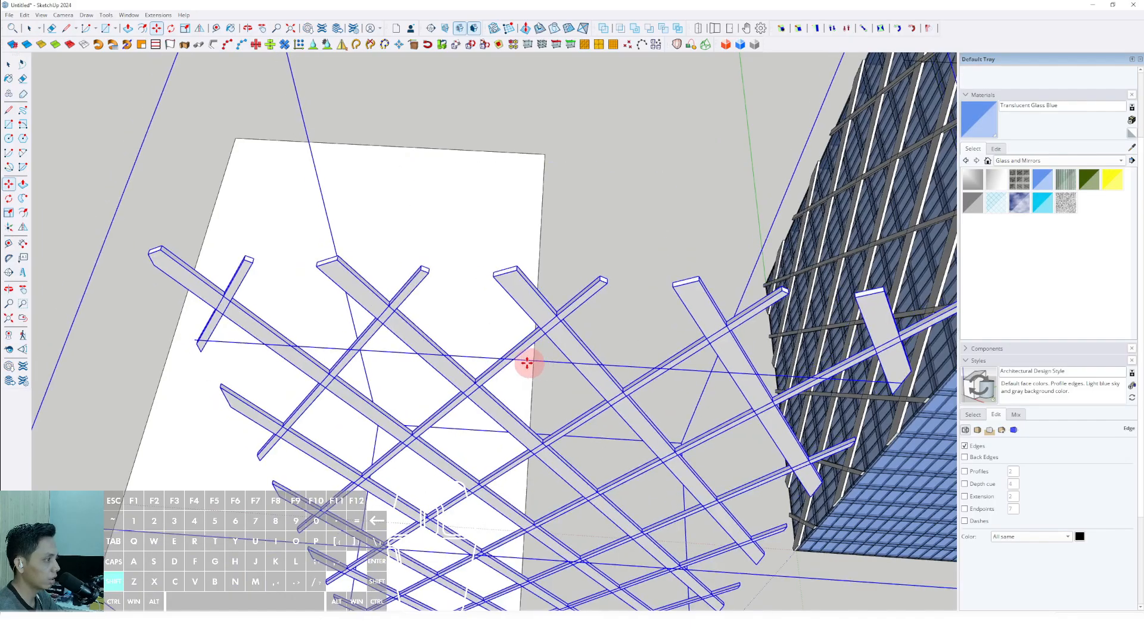
shift+scroll(569, 363, down, 2)
shift+scroll(477, 396, down, 3)
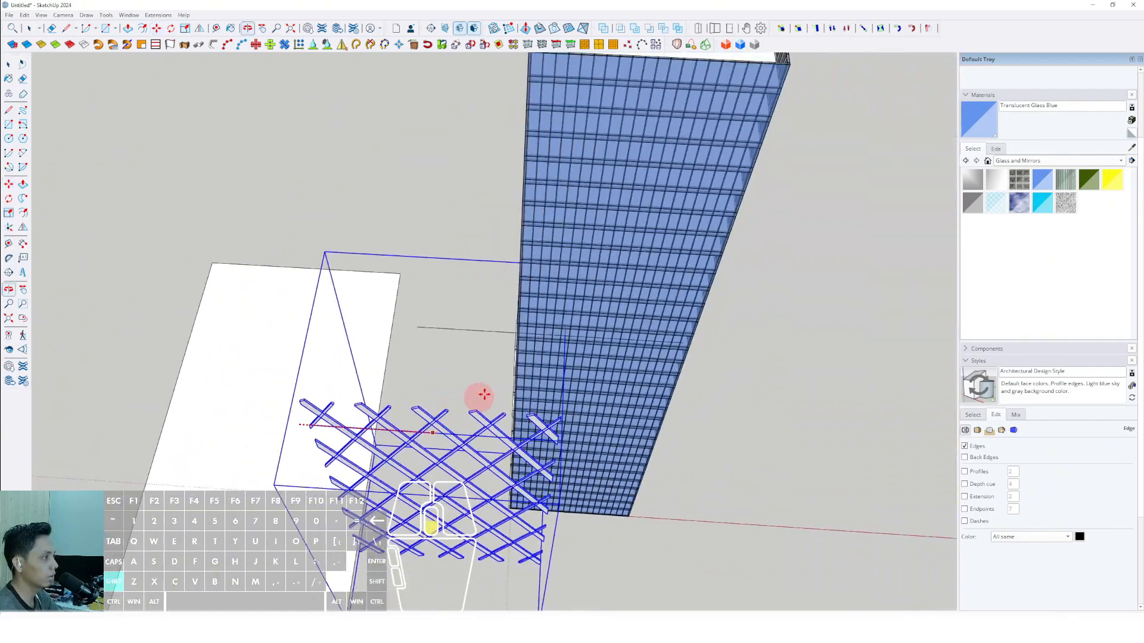
shift+scroll(573, 262, up, 3)
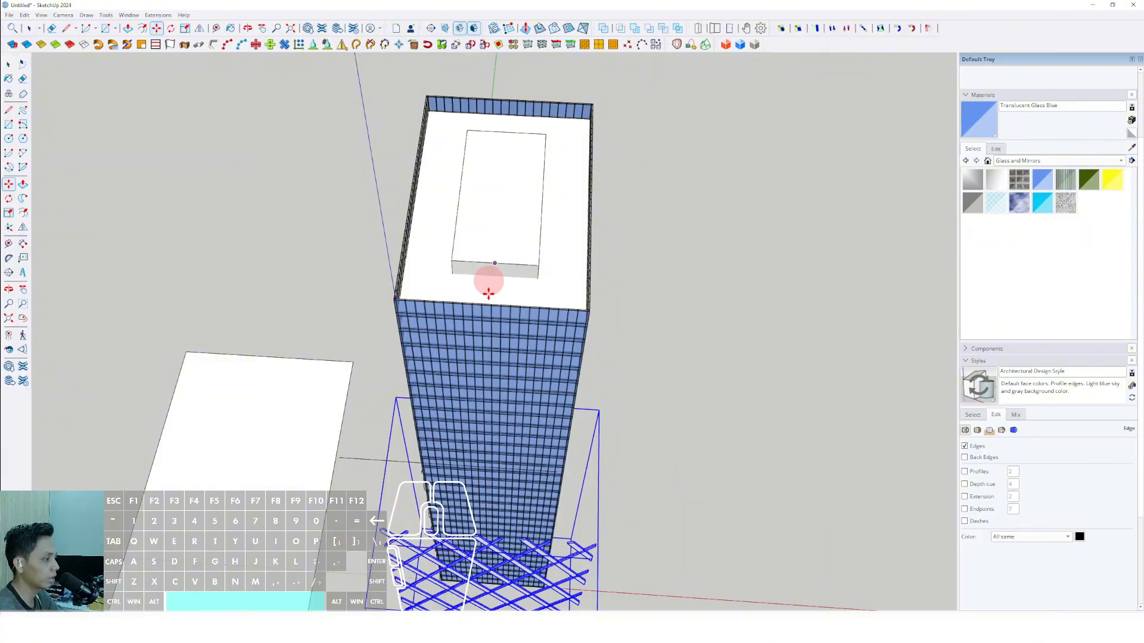
key(space)
scroll(487, 293, down, 3)
middle_drag(567, 375, 550, 164)
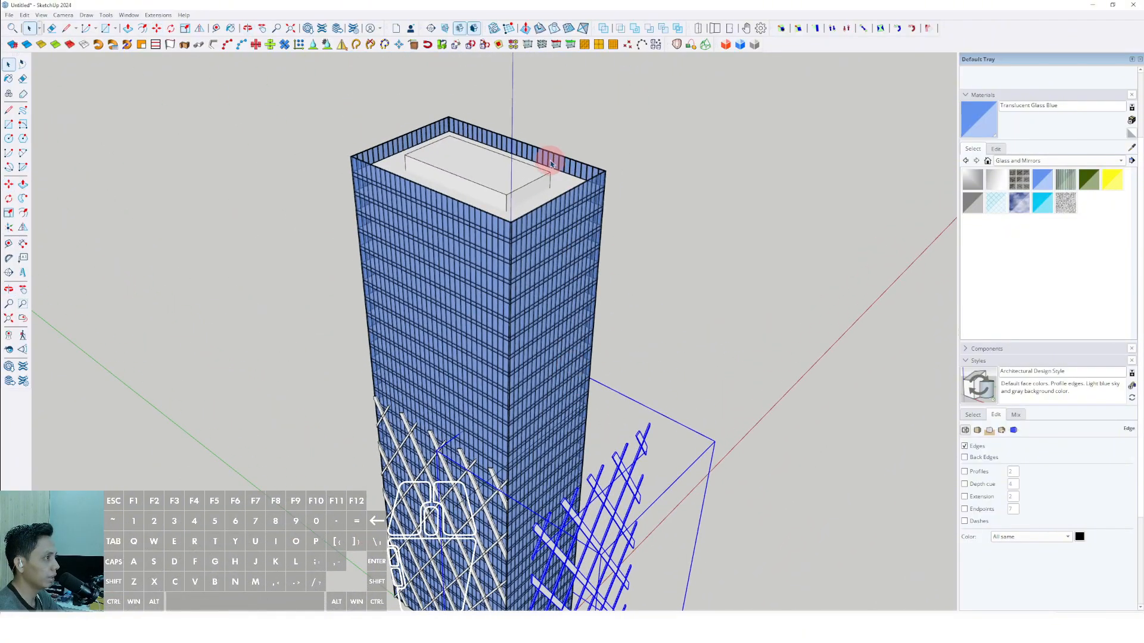
click(762, 407)
Move the copied diagrid along the green axis until it sits against the tower's adjacent facade.
scroll(566, 395, up, 4)
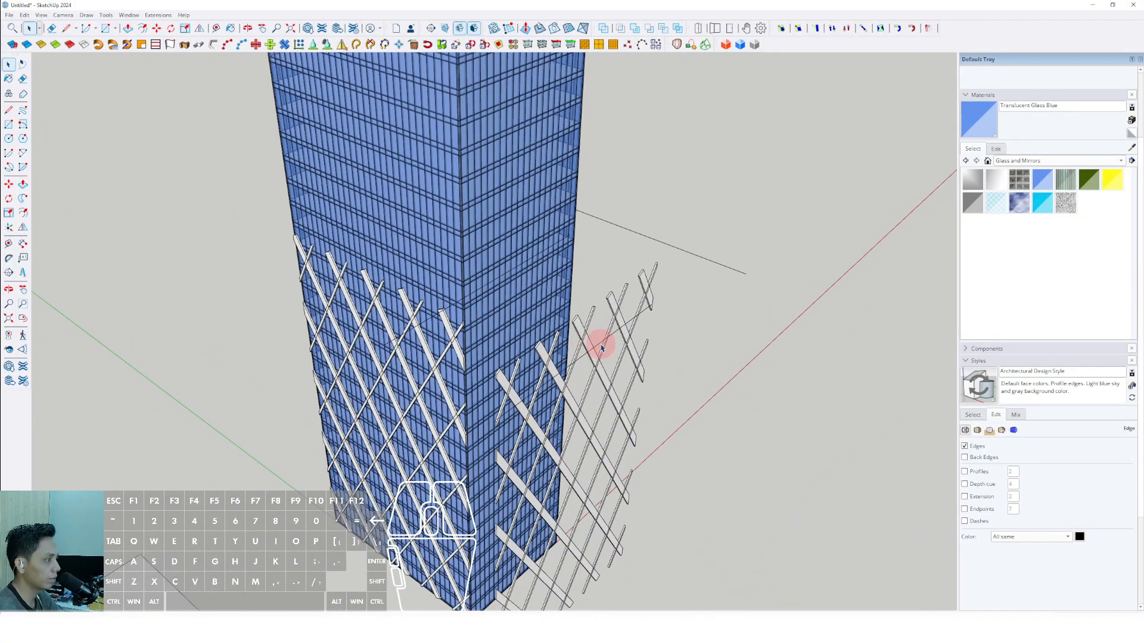
scroll(577, 322, up, 3)
click(576, 323)
scroll(575, 324, up, 3)
middle_drag(574, 324, 597, 398)
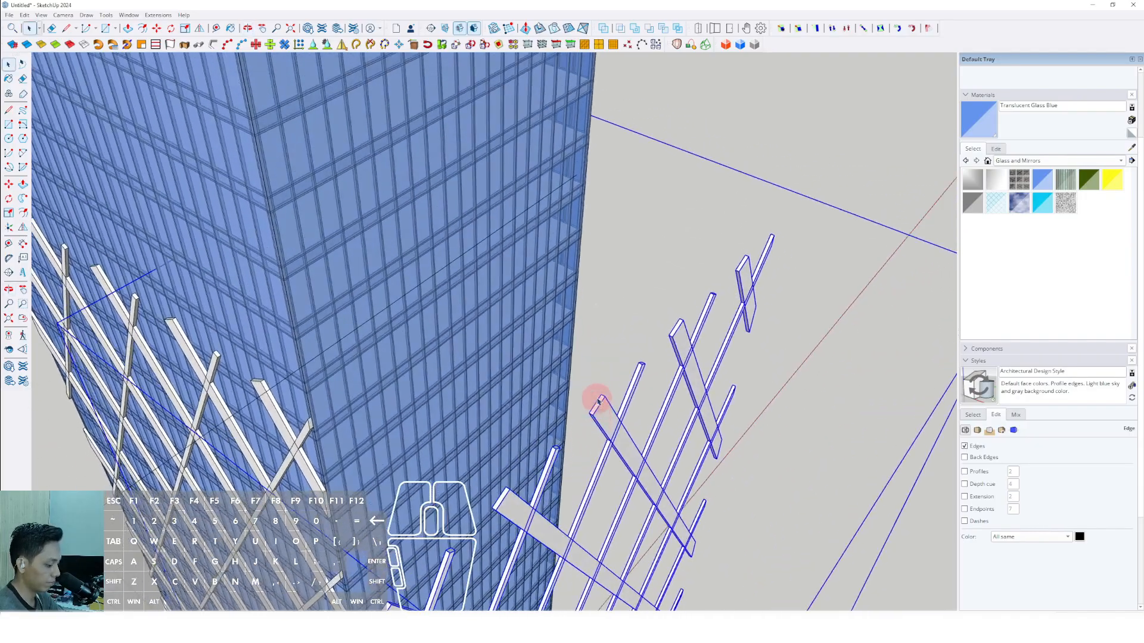
scroll(608, 396, up, 3)
key(m)
click(602, 398)
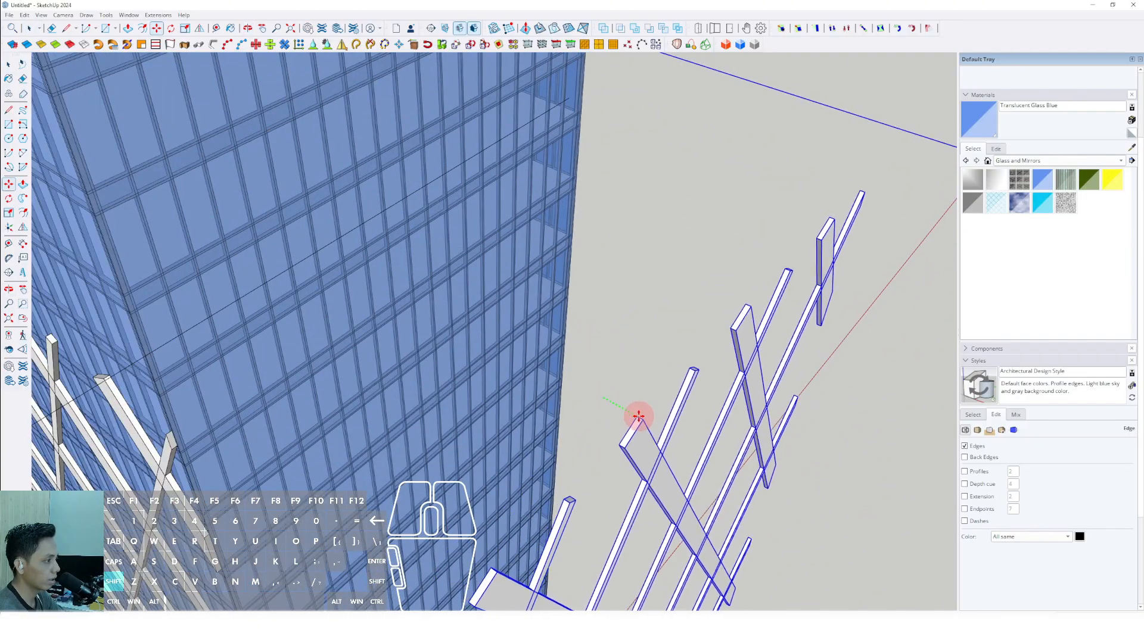
scroll(638, 417, down, 3)
key(shift)
click(420, 239)
key(space)
scroll(428, 347, down, 3)
Delete the leftover reference lines above the diagrid groups on both sides of the tower.
middle_drag(429, 348, 359, 216)
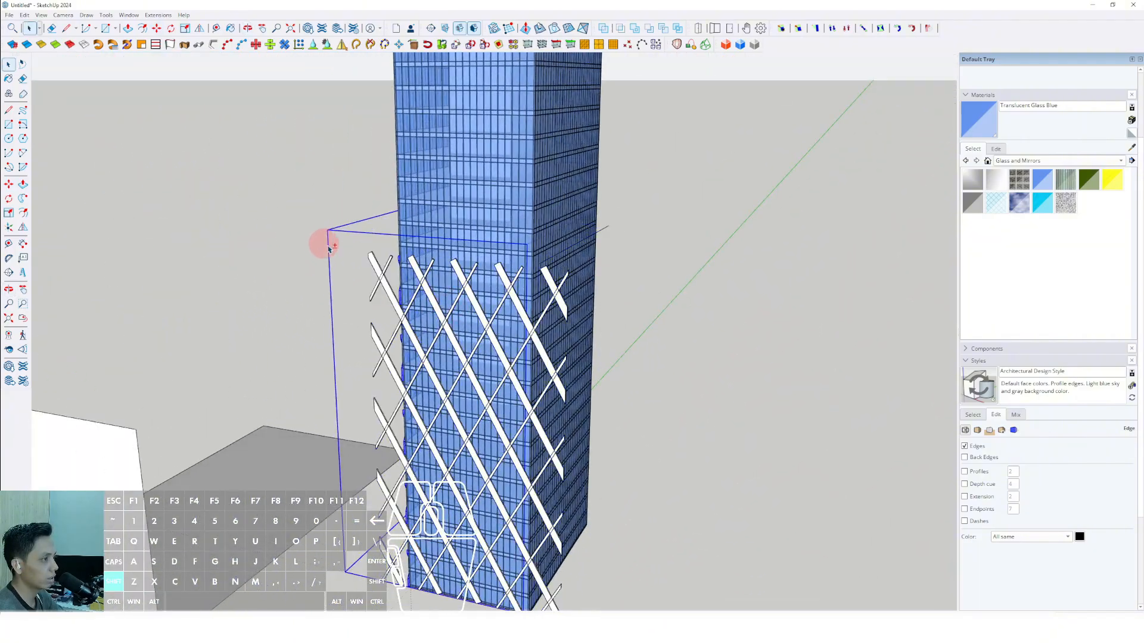
middle_drag(412, 301, 779, 340)
middle_drag(667, 333, 340, 339)
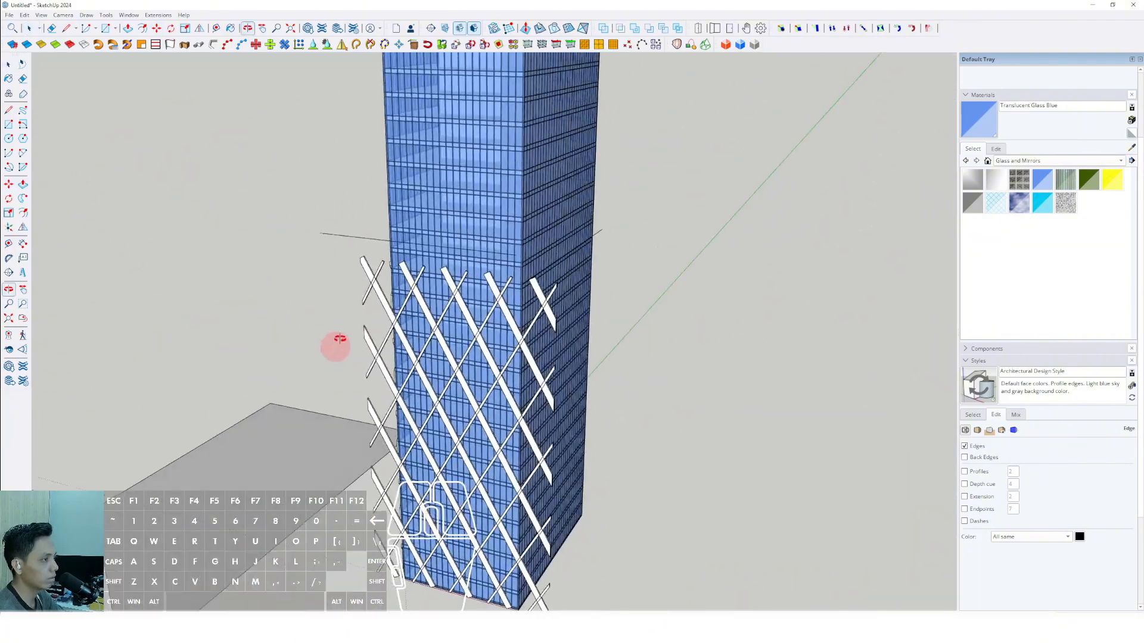
double_click(346, 240)
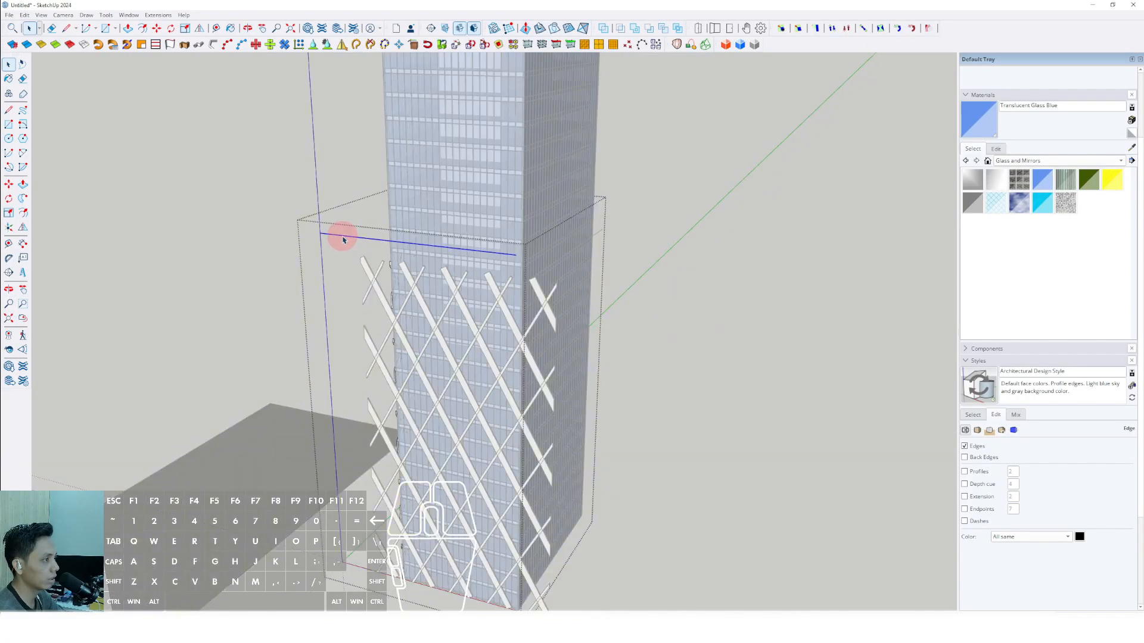
key(e)
middle_drag(345, 241, 781, 218)
click(782, 216)
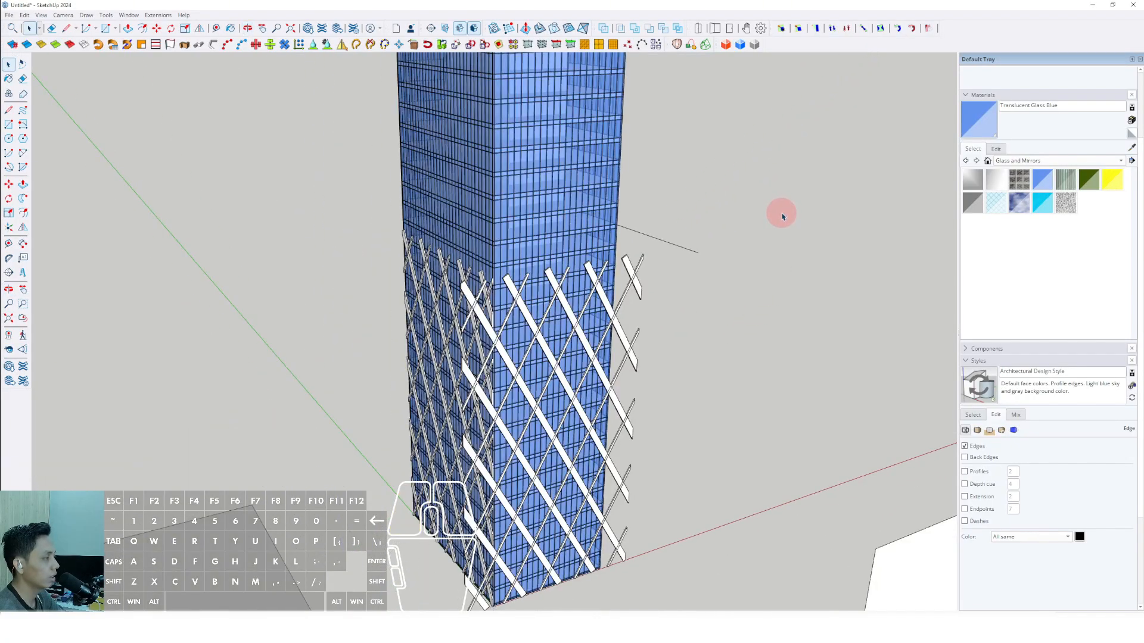
double_click(666, 246)
click(733, 234)
Draw a vertical rectangle at the tower's corner across the overhanging bars and scale it to extend past the diagrid.
middle_drag(732, 234, 511, 340)
key(r)
scroll(477, 467, up, 4)
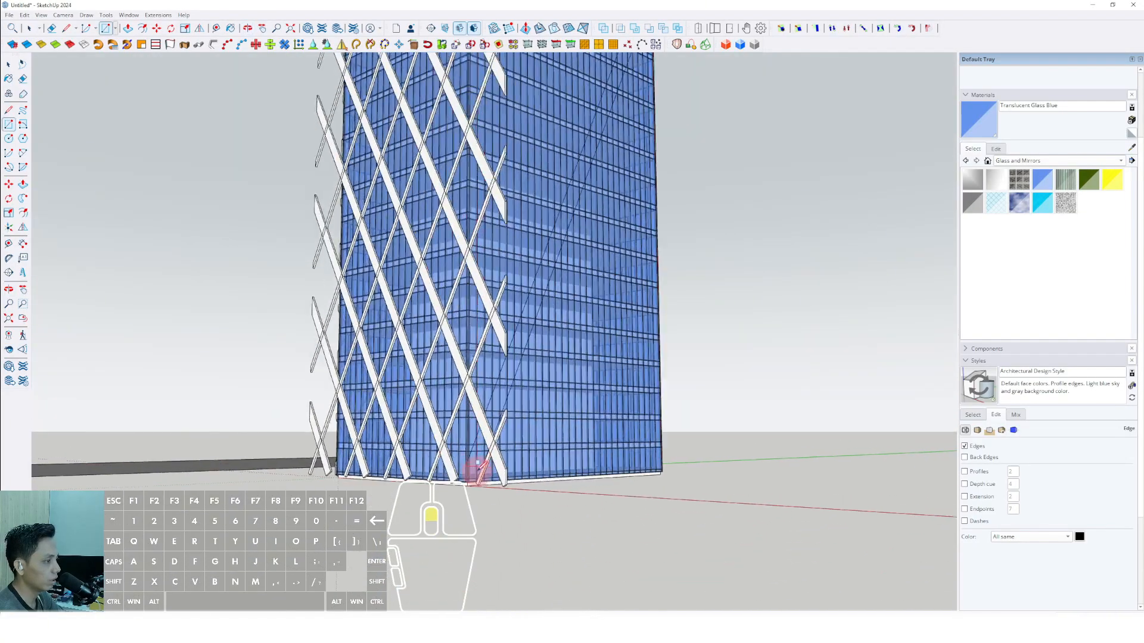
key(space)
scroll(468, 471, down, 3)
middle_drag(467, 492, 520, 507)
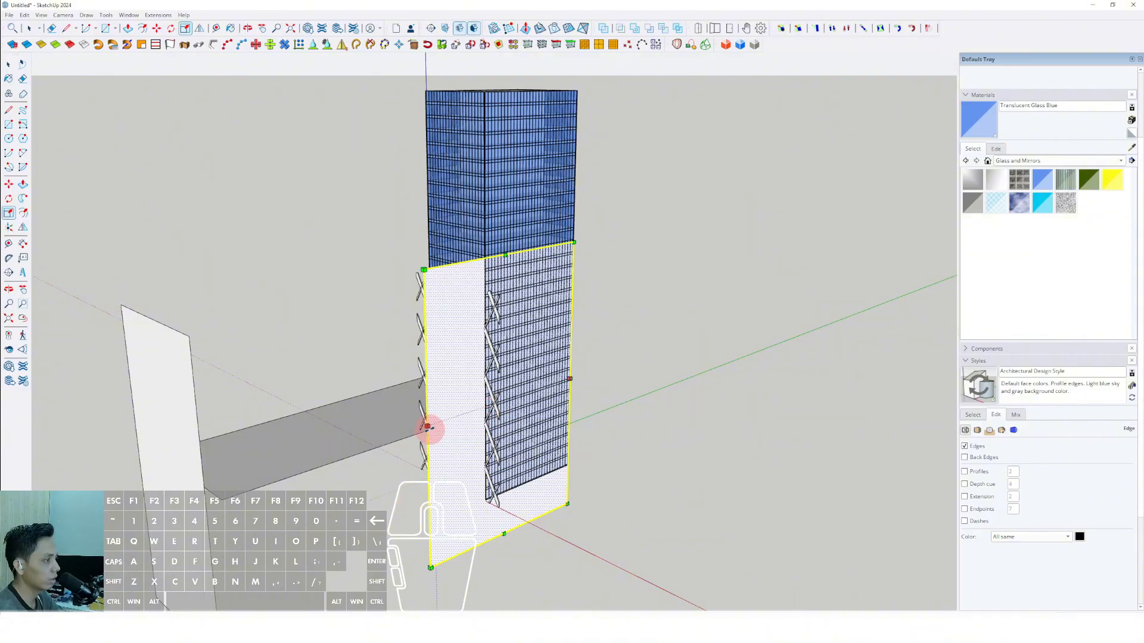
key(space)
Copy the vertical cutting rectangle along the red axis to the facade's opposite corner.
middle_drag(430, 429, 645, 393)
scroll(630, 470, up, 3)
scroll(653, 400, up, 3)
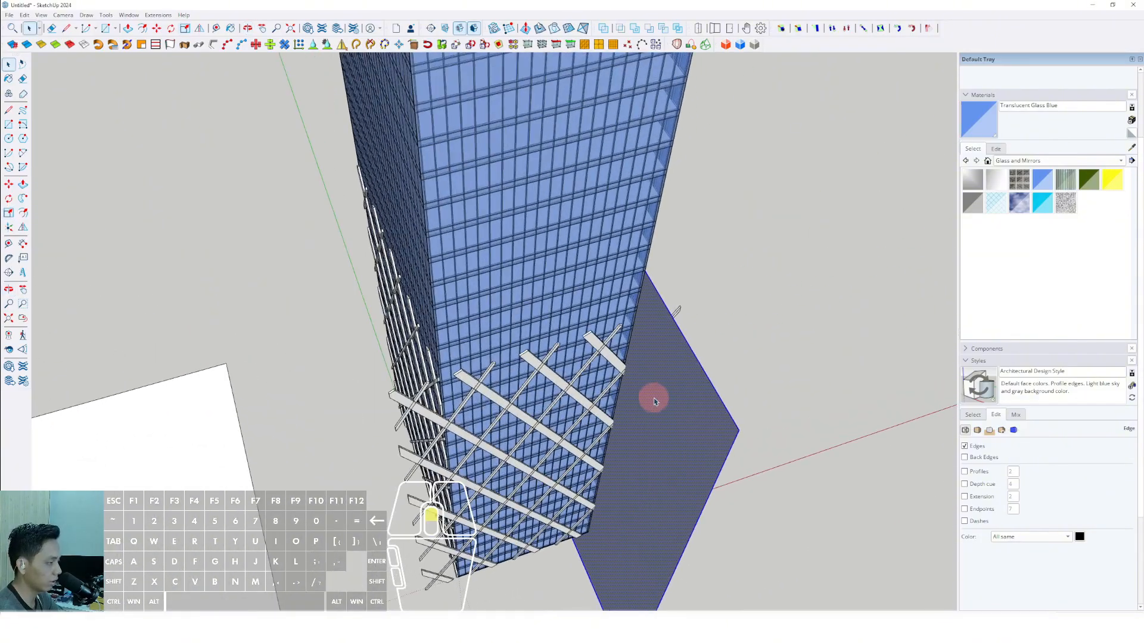
shift+scroll(697, 332, down, 1)
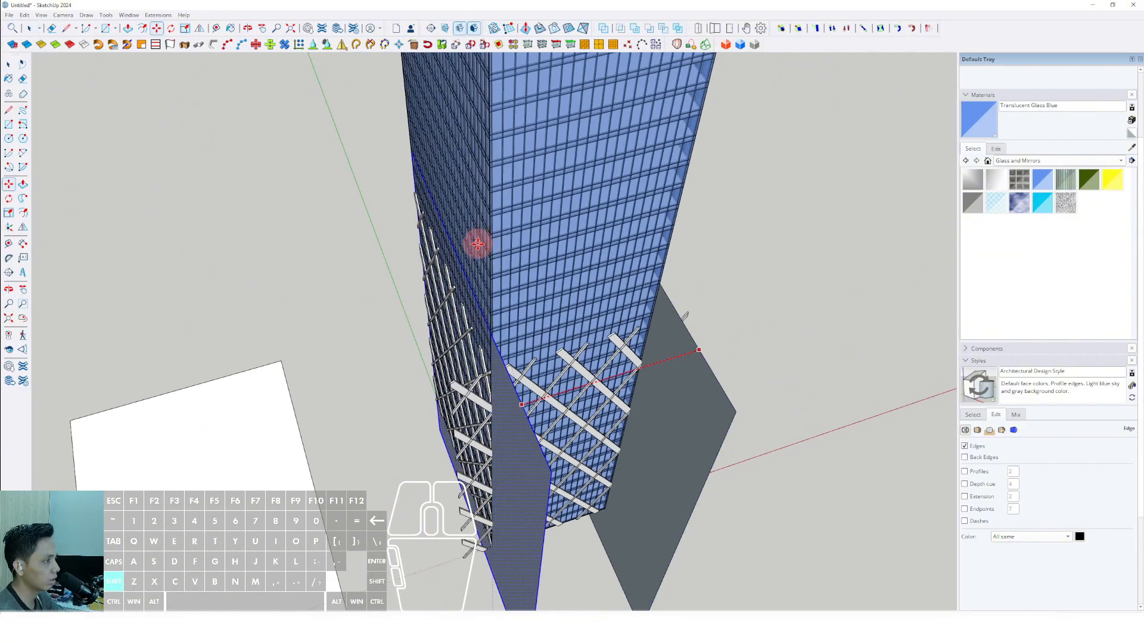
shift+scroll(481, 250, up, 2)
shift+click(490, 272)
key(space)
scroll(489, 280, down, 3)
scroll(587, 459, down, 3)
middle_drag(587, 459, 548, 391)
Cut both cutting rectangles and paste them in place inside the diagrid group.
scroll(454, 388, up, 4)
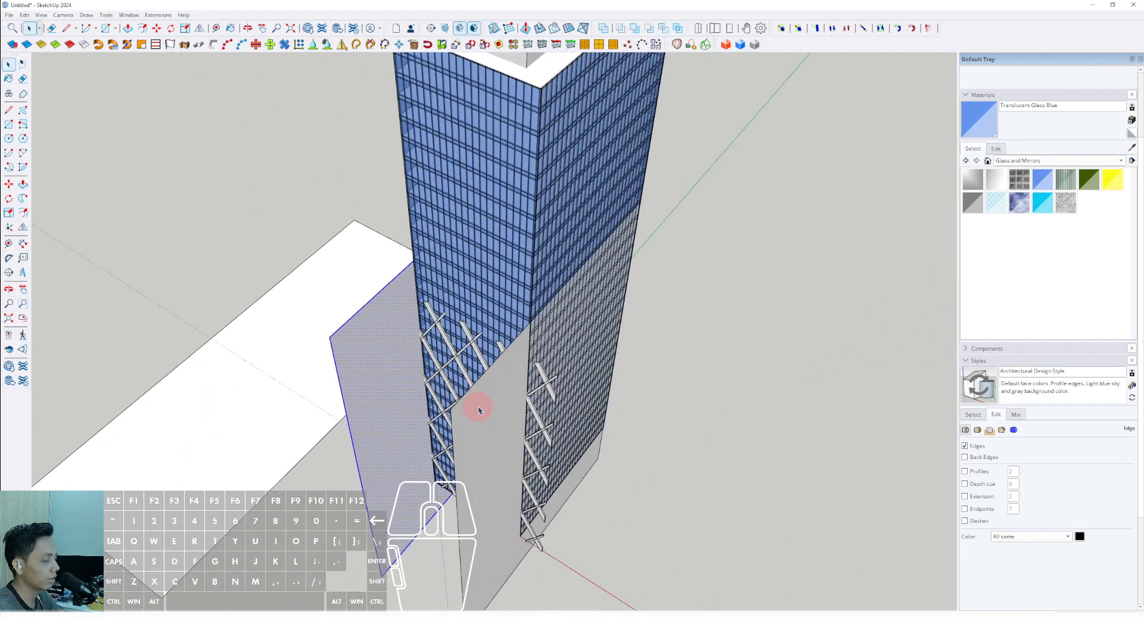
scroll(479, 402, up, 2)
click(24, 16)
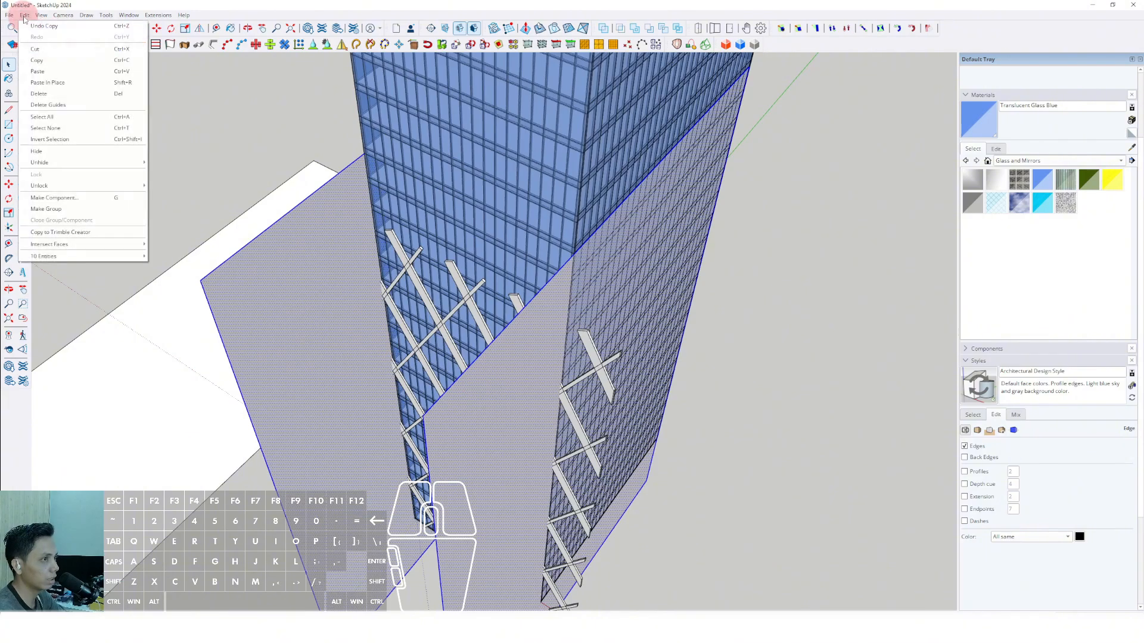
click(37, 49)
double_click(593, 358)
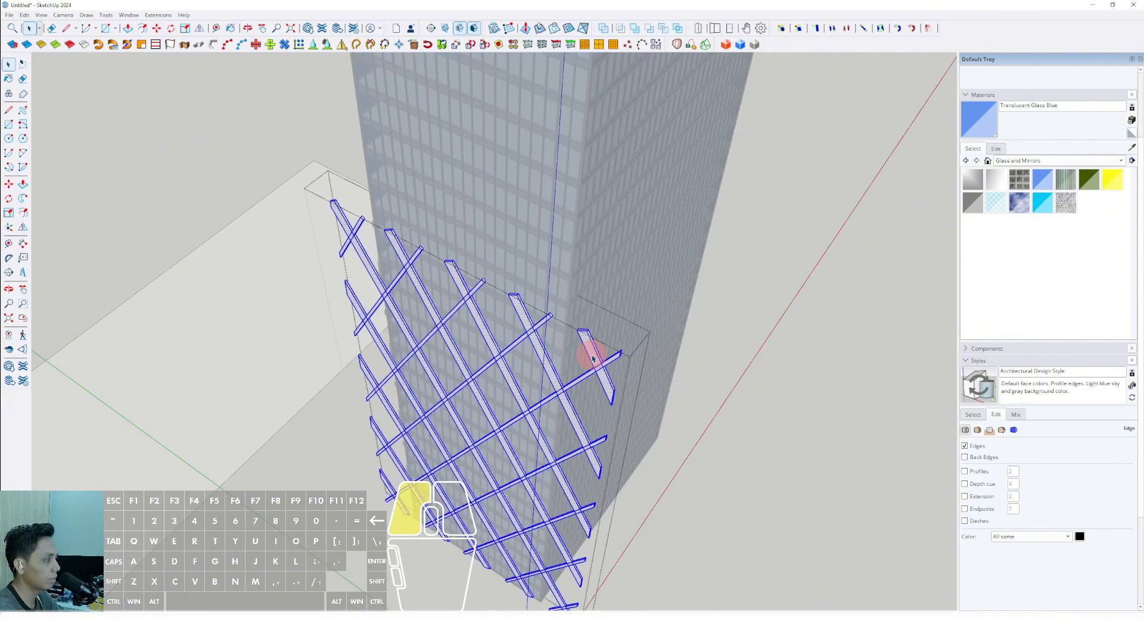
click(25, 17)
click(63, 84)
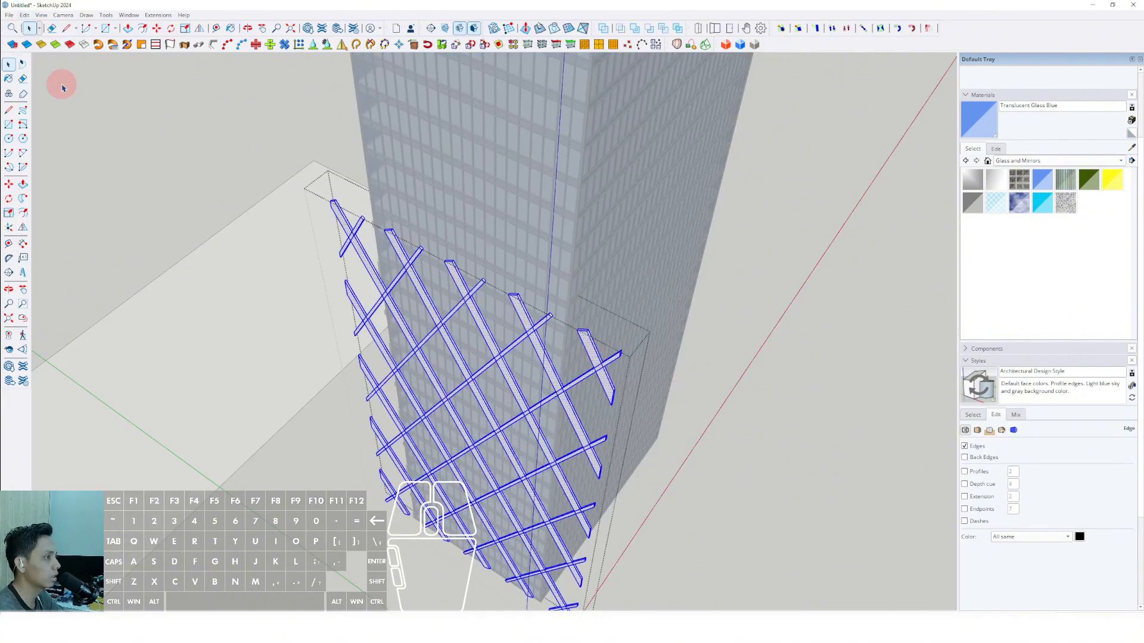
scroll(505, 349, down, 2)
Select the diagrid bars together with both cutting rectangles and intersect their faces with the selection.
shift+middle_drag(506, 350, 504, 295)
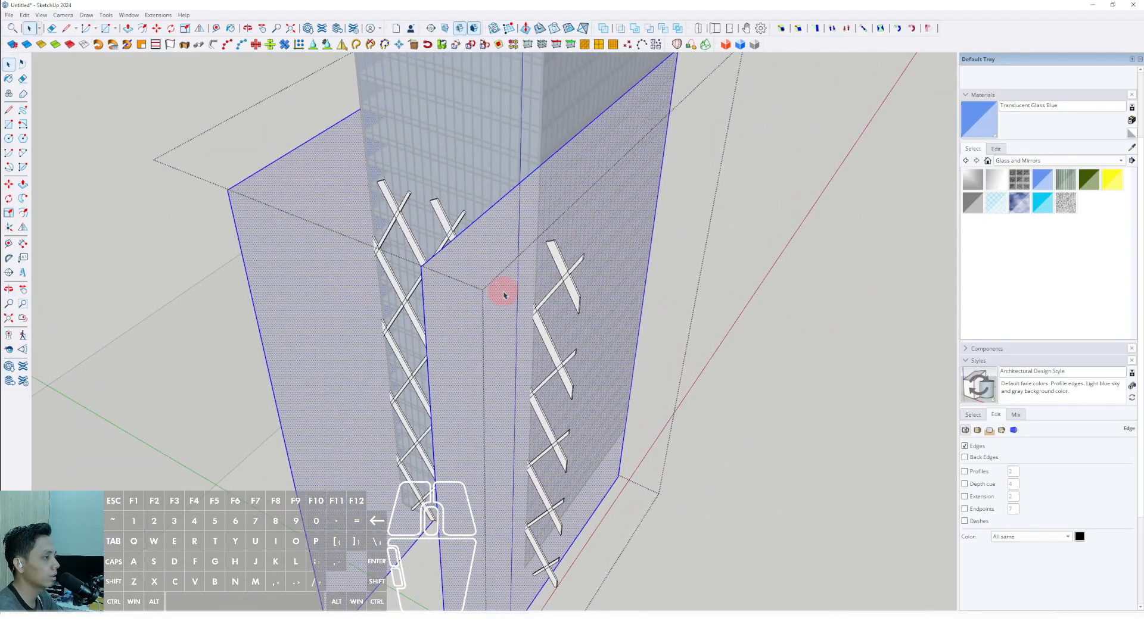
right_click(495, 270)
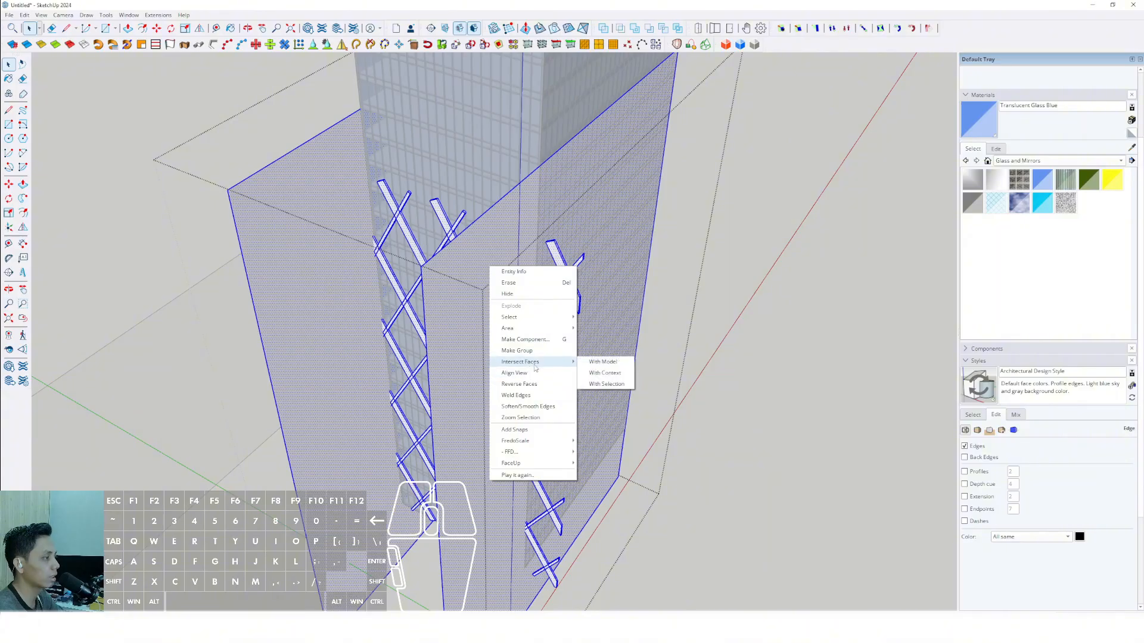
click(603, 384)
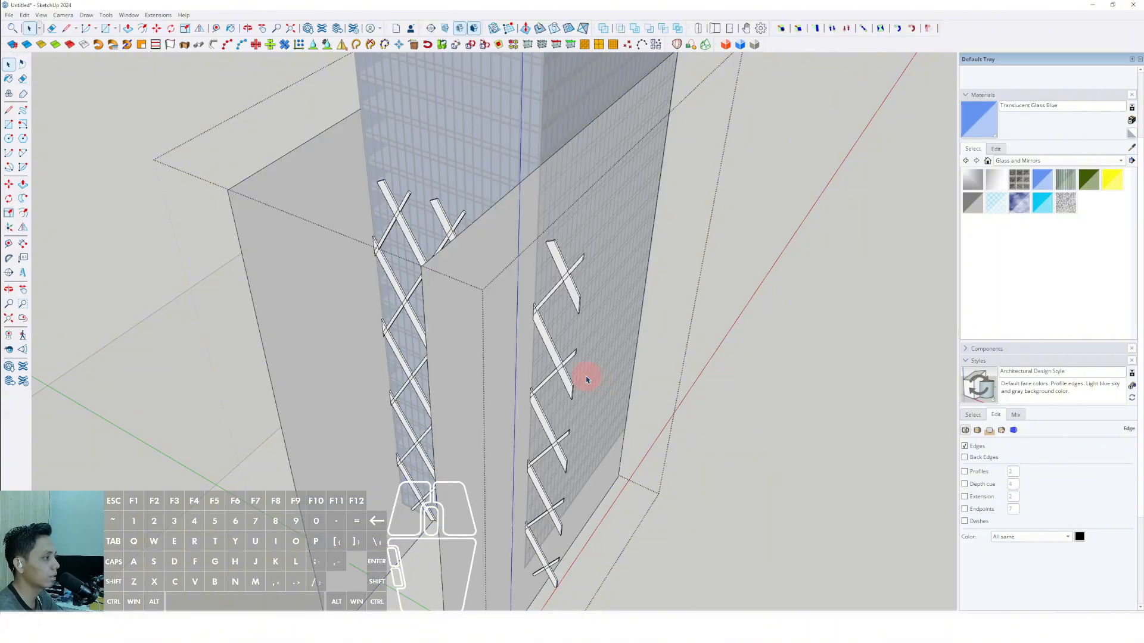
Erase both cutting rectangles' faces in the diagrid group and delete the freestanding upright rectangle in front of the tower.
middle_drag(584, 378, 517, 276)
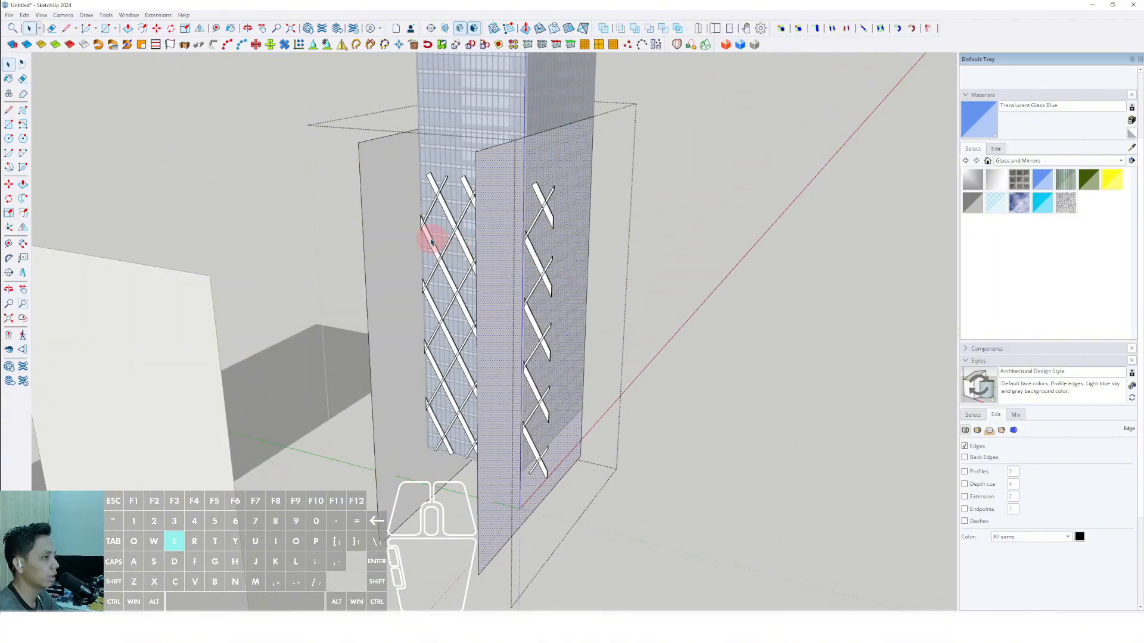
middle_drag(431, 241, 581, 531)
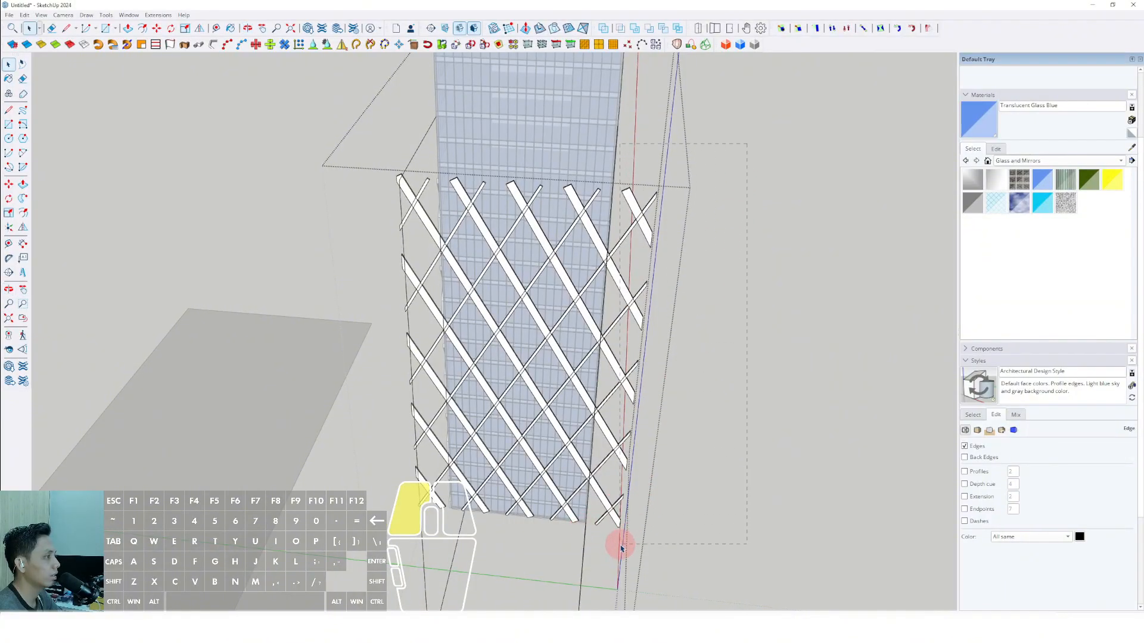
scroll(545, 366, down, 10)
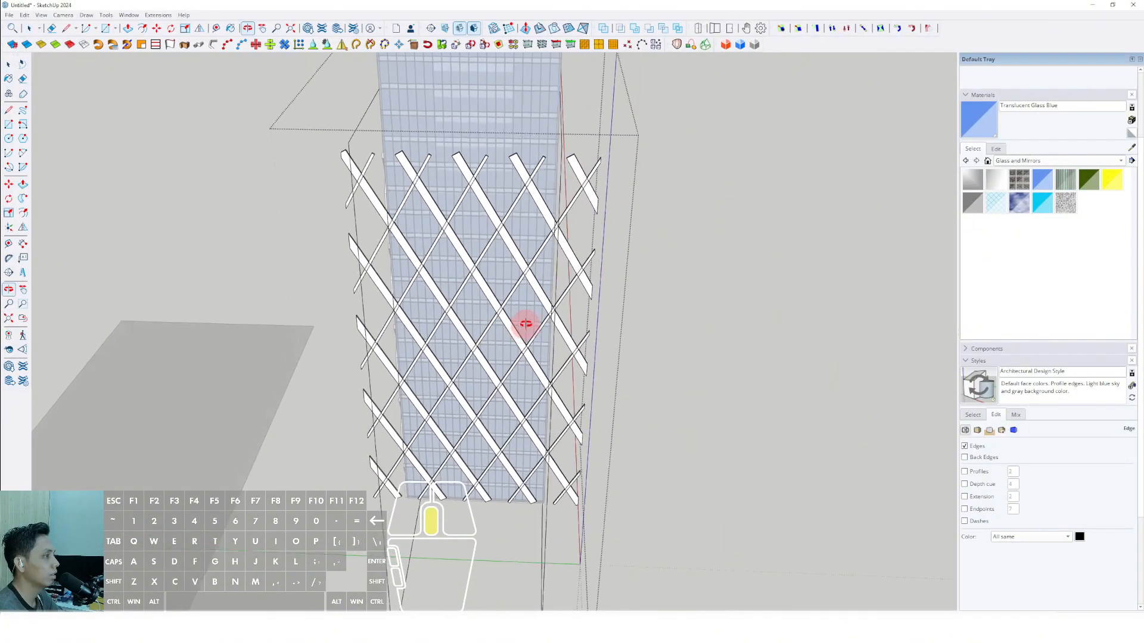
click(455, 471)
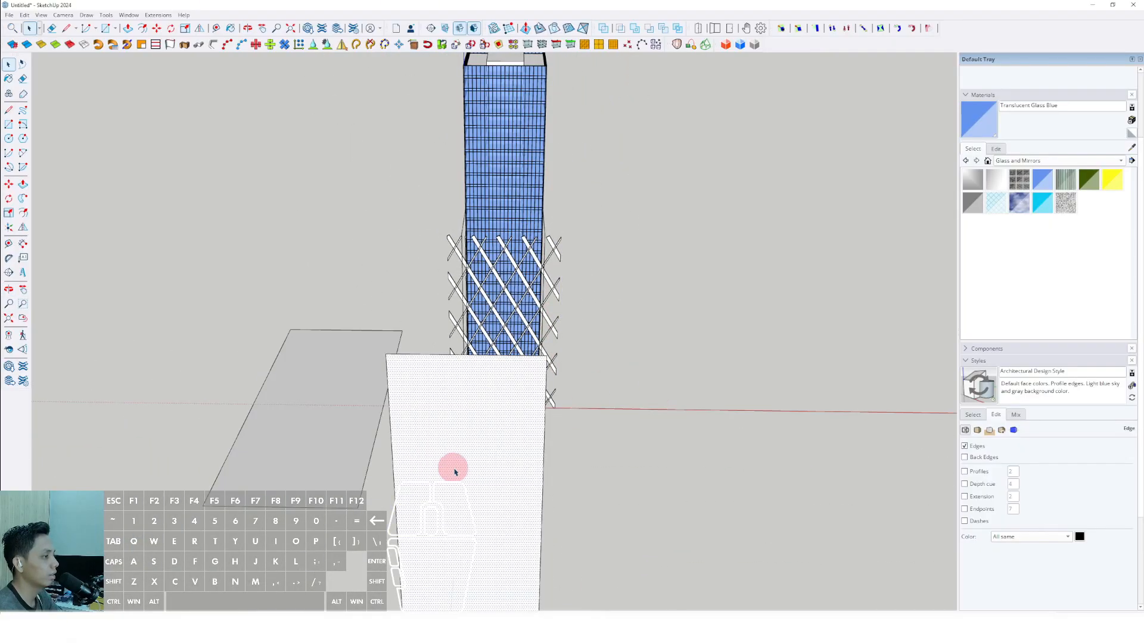
key(Delete)
Reopen the diagrid group and delete leftover cutting-rectangle edges and the bar ends overhanging one facade corner.
scroll(506, 358, up, 4)
middle_drag(529, 531, 540, 488)
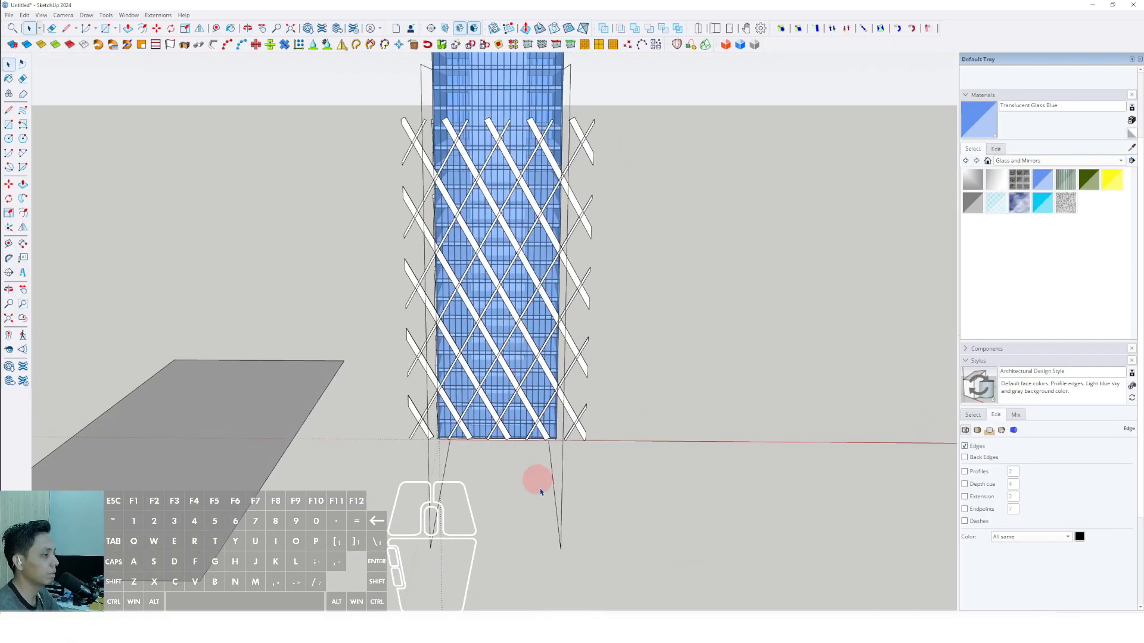
double_click(560, 527)
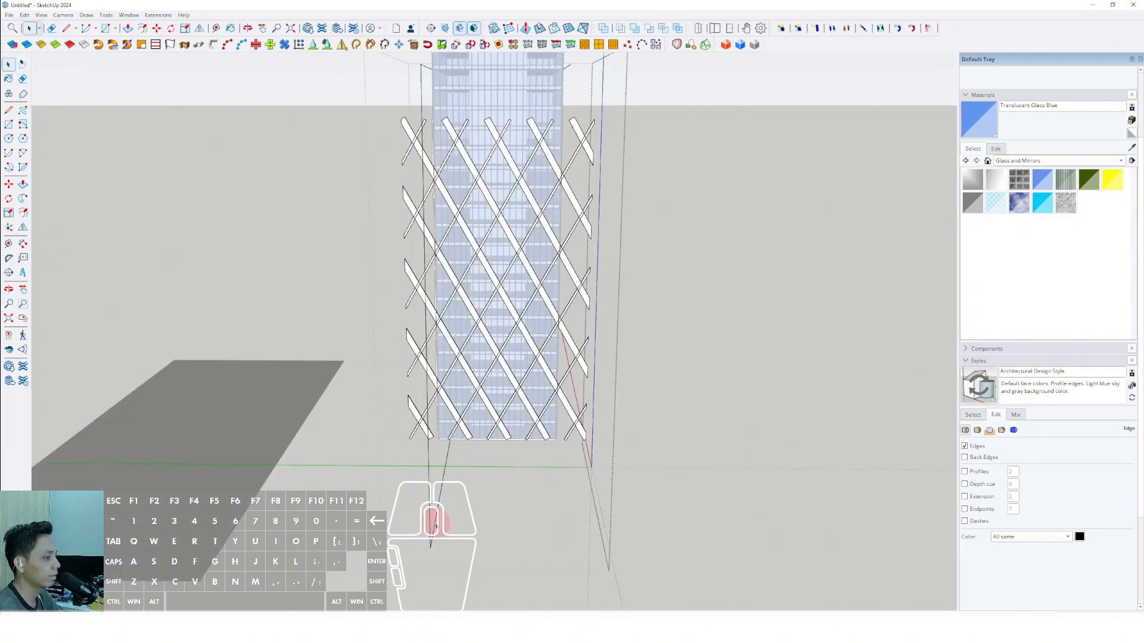
key(space)
scroll(501, 392, down, 3)
mouse_move(502, 374)
shift+middle_down()
mouse_move(499, 390)
mouse_move(511, 364)
mouse_move(494, 387)
mouse_move(502, 368)
shift+middle_up()
scroll(511, 365, up, 3)
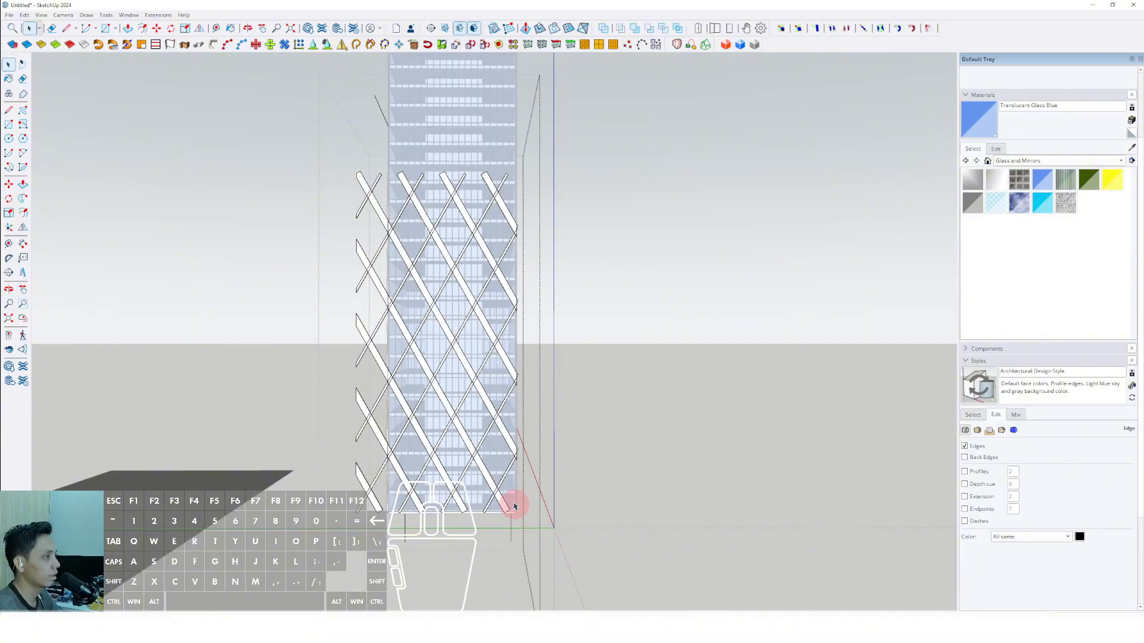
Delete the bar ends overhanging the opposite facade corner.
middle_drag(514, 506, 549, 416)
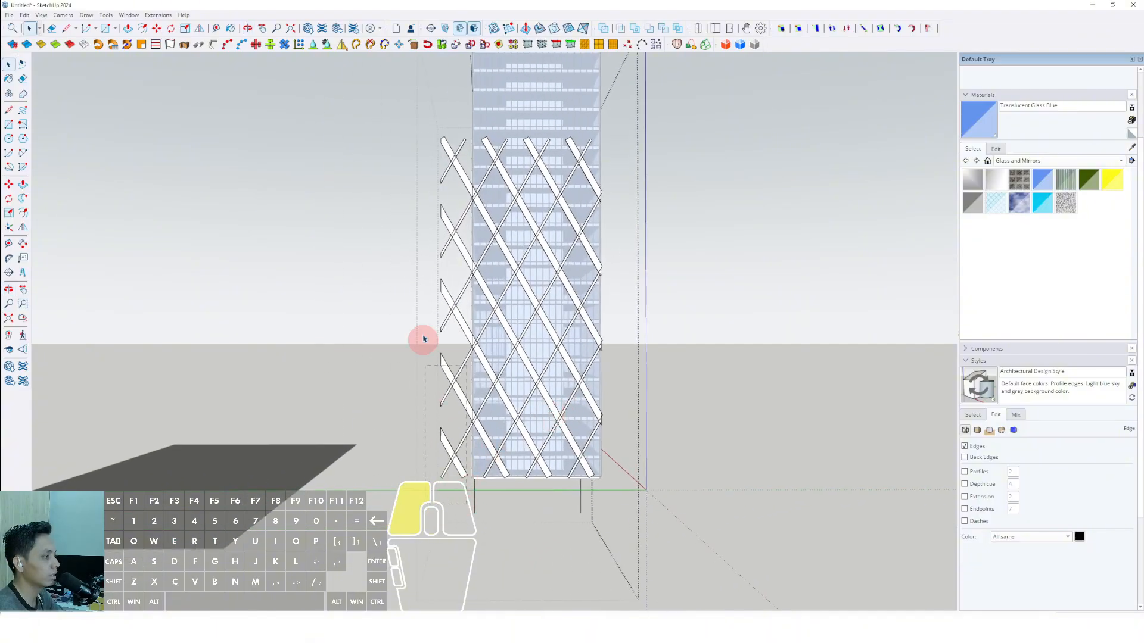
scroll(493, 280, up, 2)
middle_drag(493, 280, 511, 319)
Delete the small bar tips still protruding past the tower corner at a bar crossing.
scroll(649, 329, up, 5)
scroll(649, 329, up, 4)
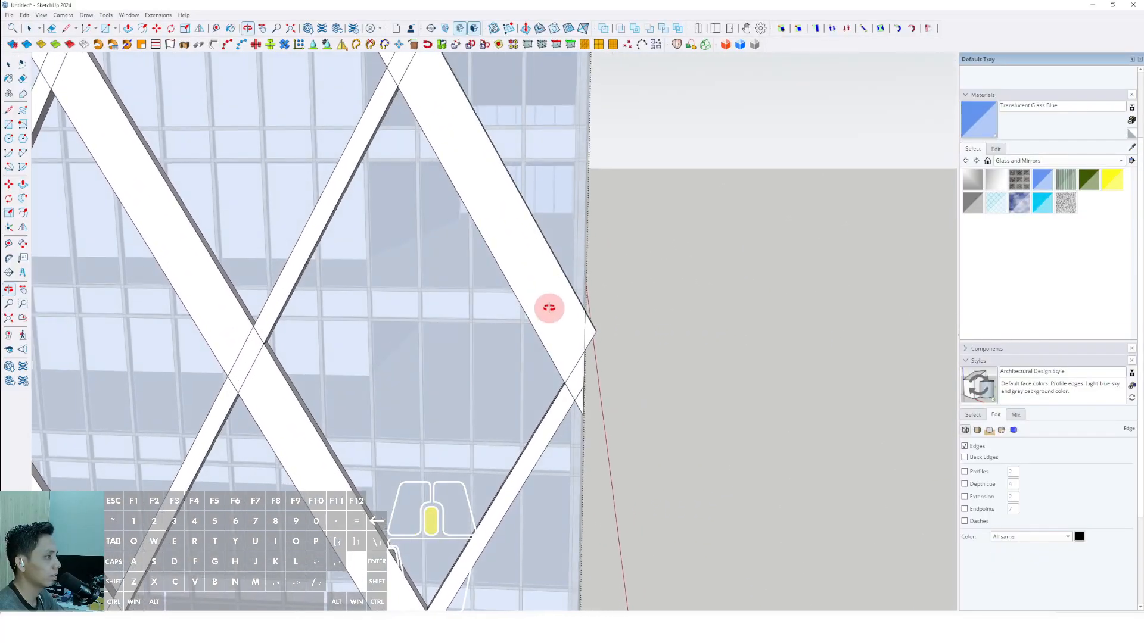
key(Delete)
scroll(586, 339, down, 5)
shift+middle_drag(543, 245, 546, 325)
scroll(561, 340, up, 5)
drag(611, 260, 590, 285)
key(Delete)
scroll(580, 301, down, 7)
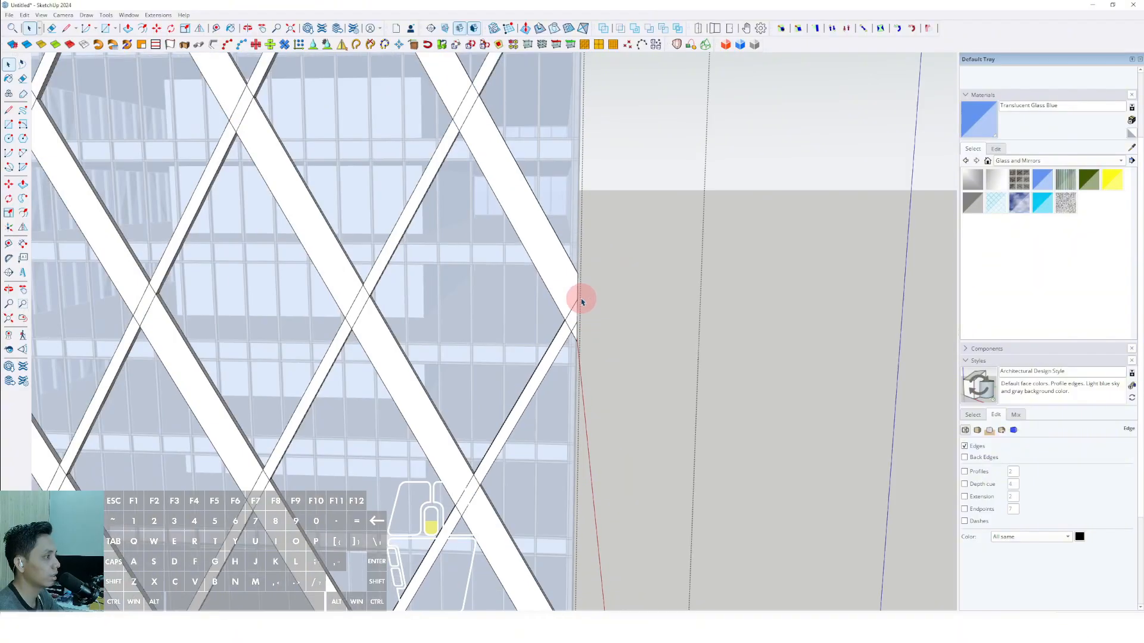
Delete the remaining bar tips protruding past the tower corner at the bar crossings and leave the diagrid group.
middle_drag(523, 291, 581, 234)
scroll(533, 340, down, 4)
scroll(533, 339, down, 2)
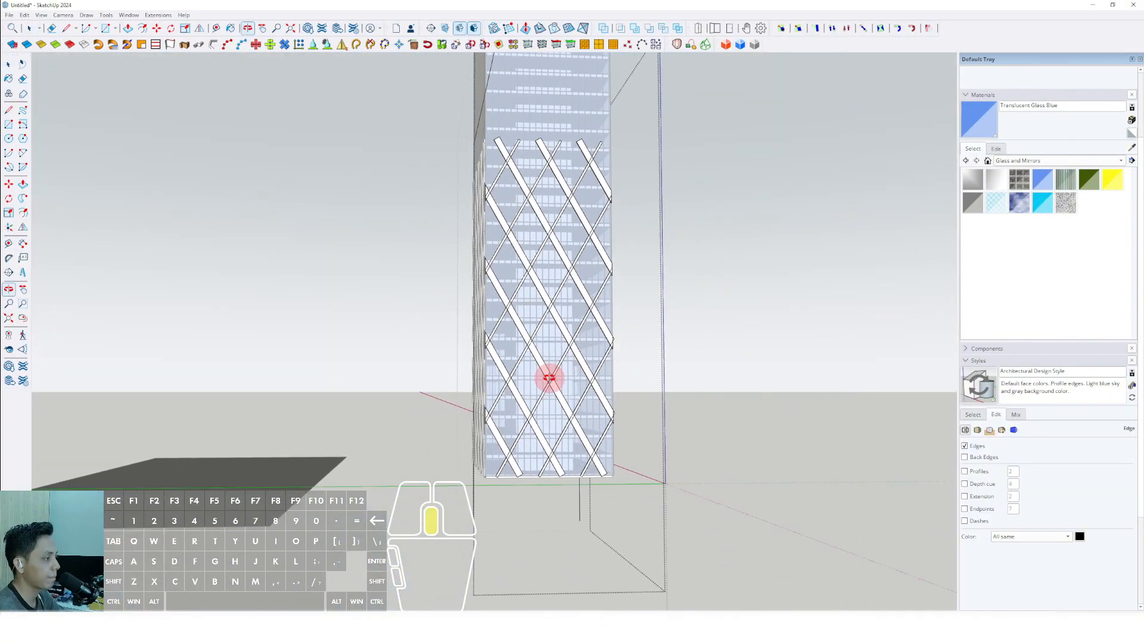
key(space)
mouse_move(548, 377)
middle_down()
mouse_move(623, 434)
mouse_move(529, 416)
mouse_move(570, 421)
mouse_move(528, 385)
middle_up()
scroll(624, 430, up, 6)
scroll(542, 417, up, 6)
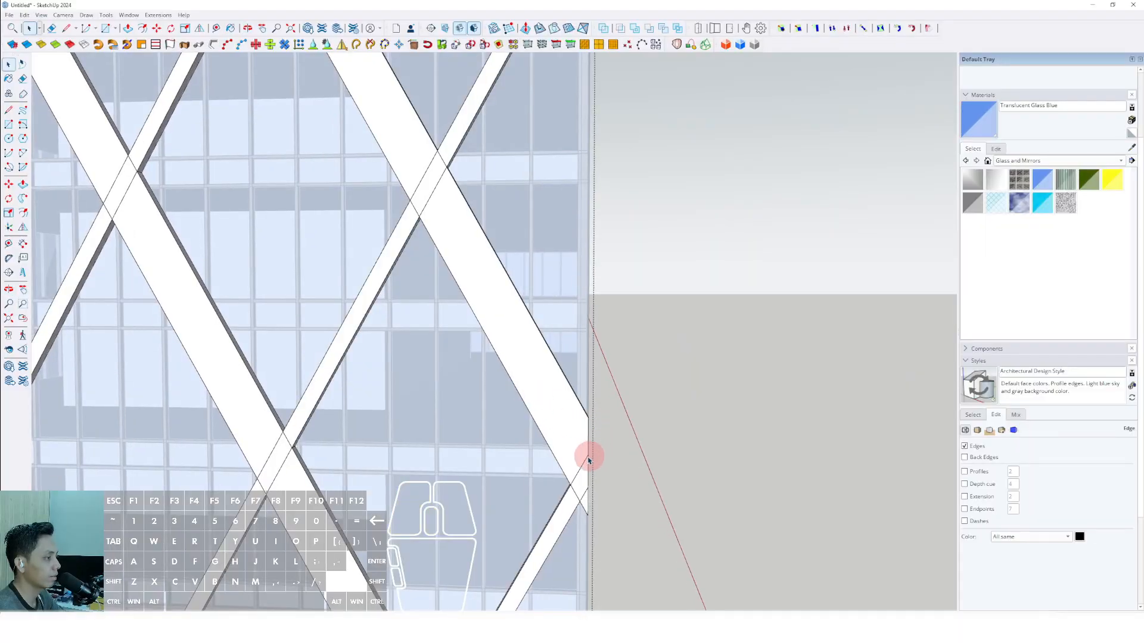
scroll(584, 457, down, 5)
scroll(570, 264, up, 6)
drag(609, 213, 584, 253)
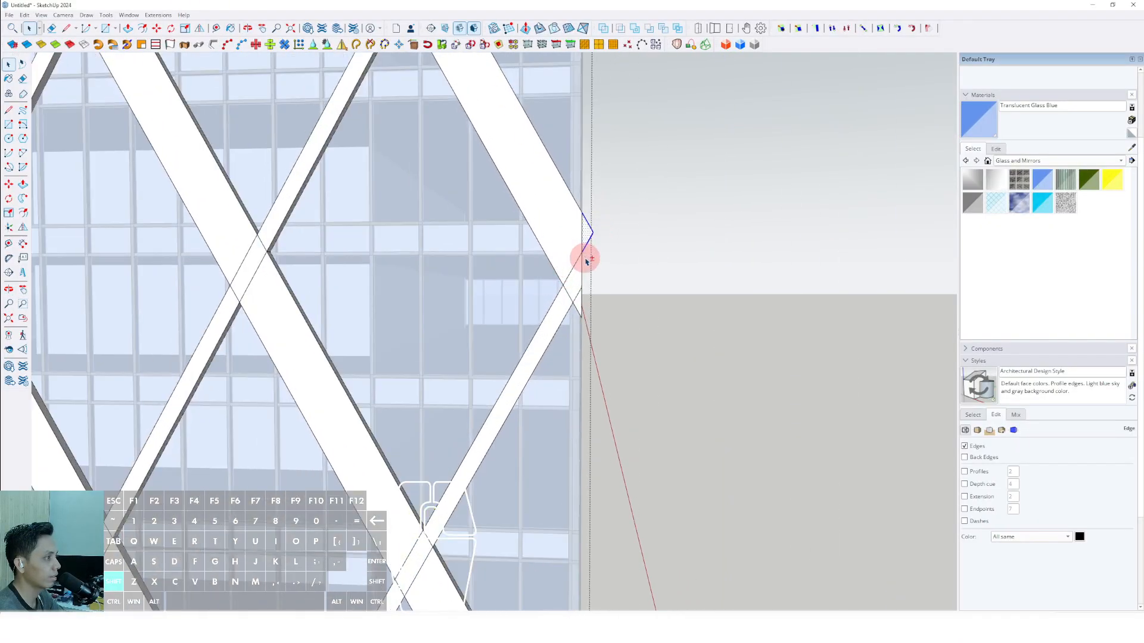
scroll(586, 260, down, 8)
middle_drag(542, 337, 661, 421)
click(713, 291)
Copy the narrow facade's diagrid along the green axis onto the opposite narrow facade.
middle_drag(712, 292, 393, 552)
double_click(405, 450)
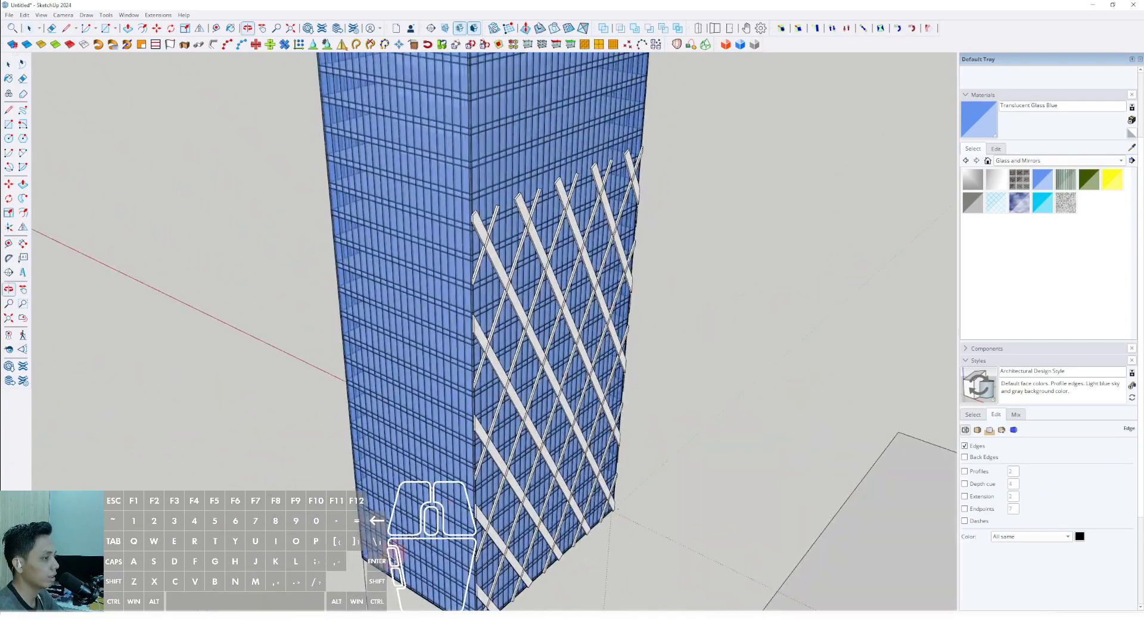
double_click(365, 575)
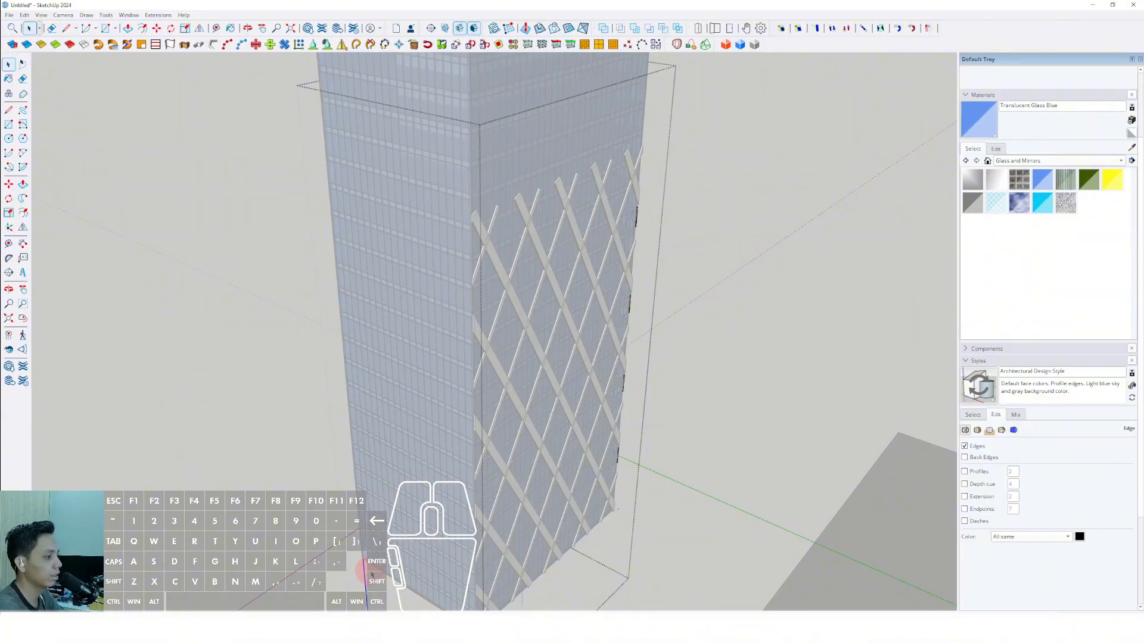
scroll(528, 462, down, 5)
middle_drag(528, 462, 439, 463)
scroll(497, 372, up, 8)
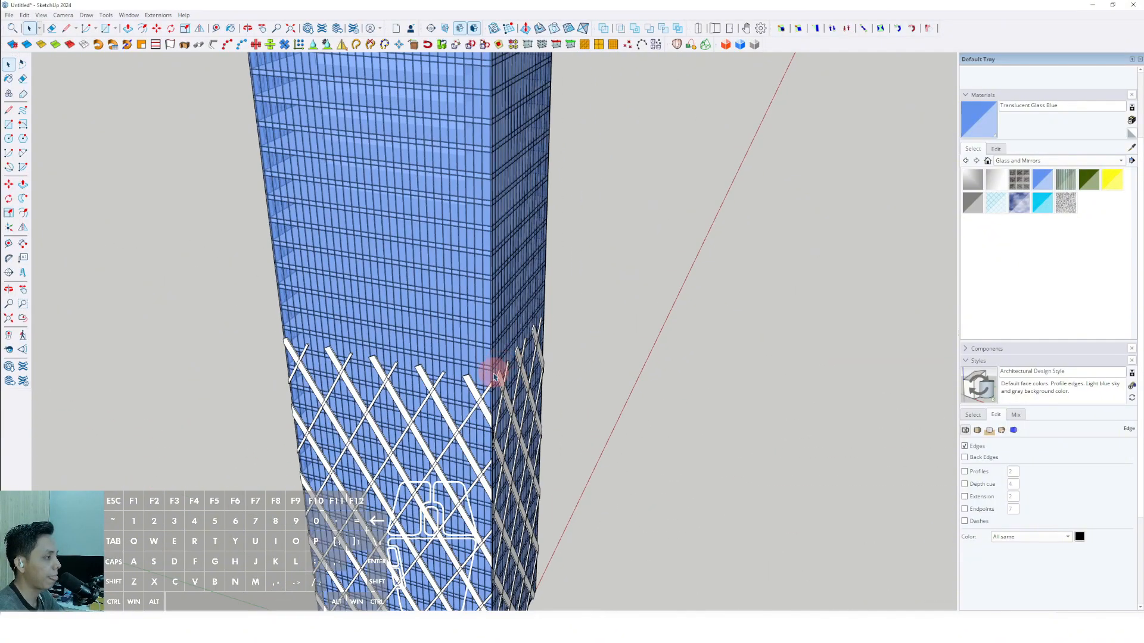
scroll(515, 448, up, 4)
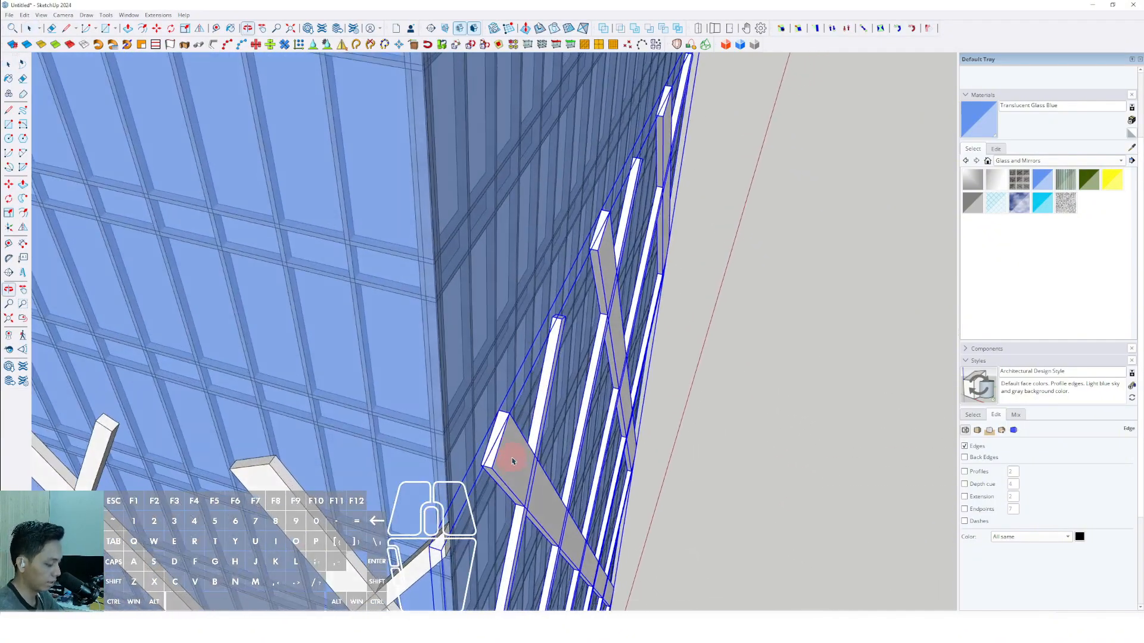
key(m)
click(509, 407)
scroll(528, 411, down, 8)
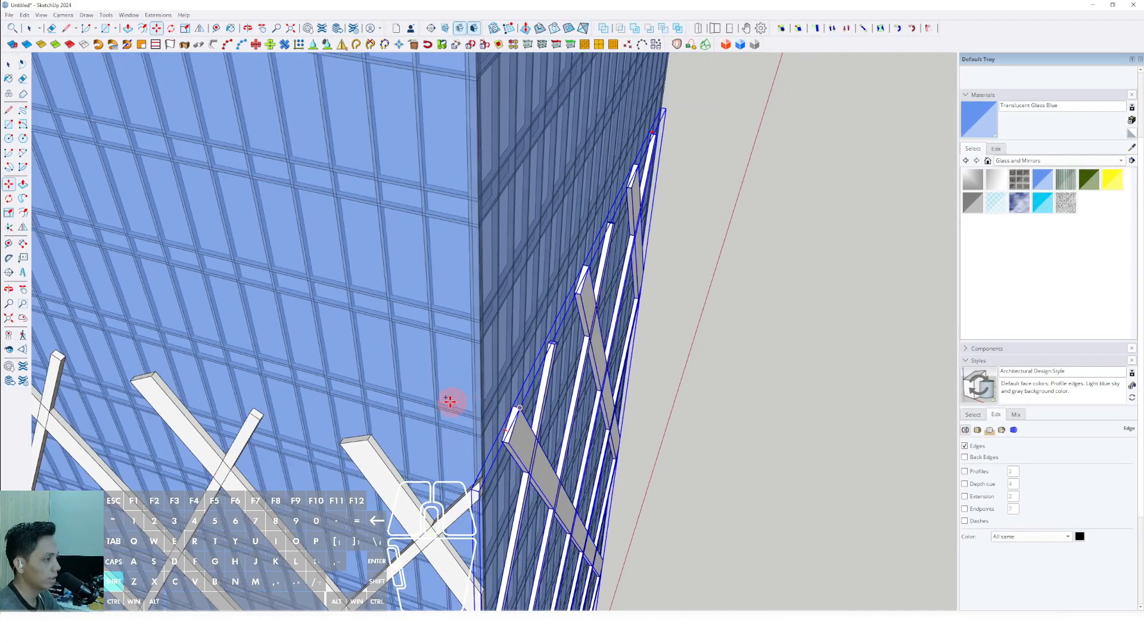
shift+middle_drag(431, 390, 837, 467)
shift+scroll(692, 404, up, 3)
shift+middle_drag(692, 403, 784, 469)
shift+scroll(784, 468, up, 3)
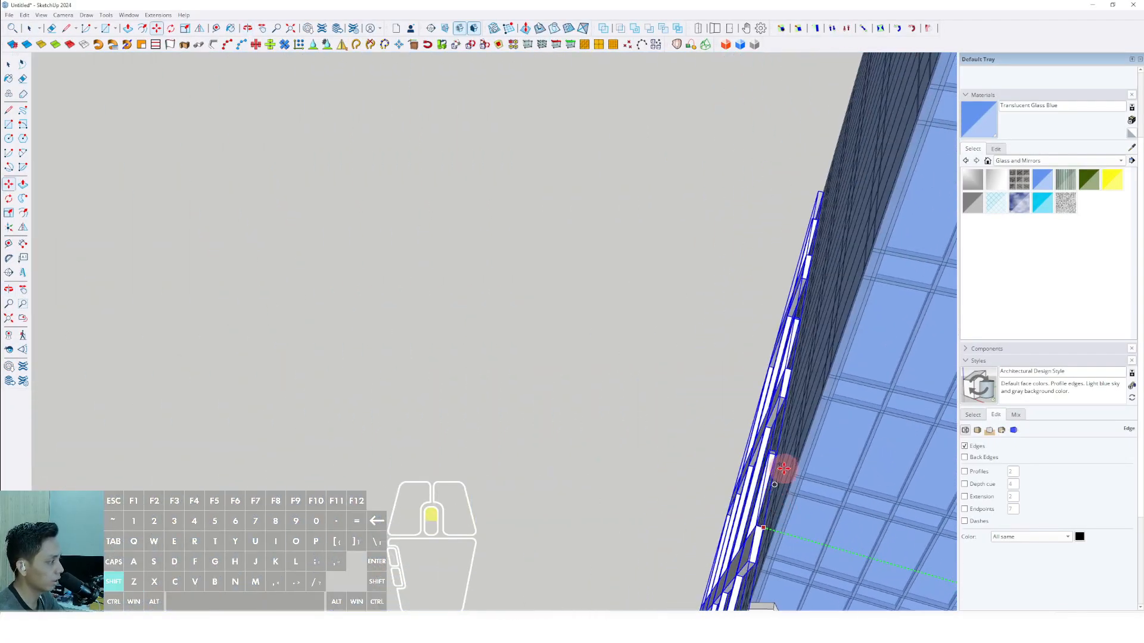
shift+click(796, 442)
key(space)
Copy the wide facade's diagrid along the red axis onto the opposite wide facade, using the tower's corner as reference.
scroll(709, 444, down, 4)
middle_drag(708, 445, 470, 418)
key(m)
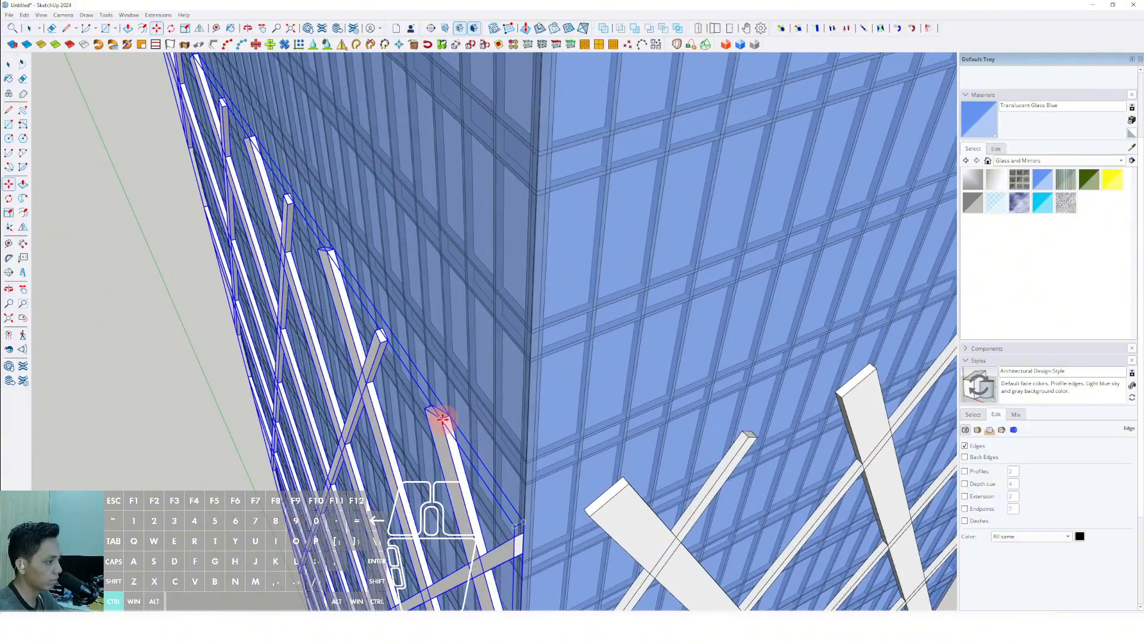
shift+scroll(389, 442, down, 5)
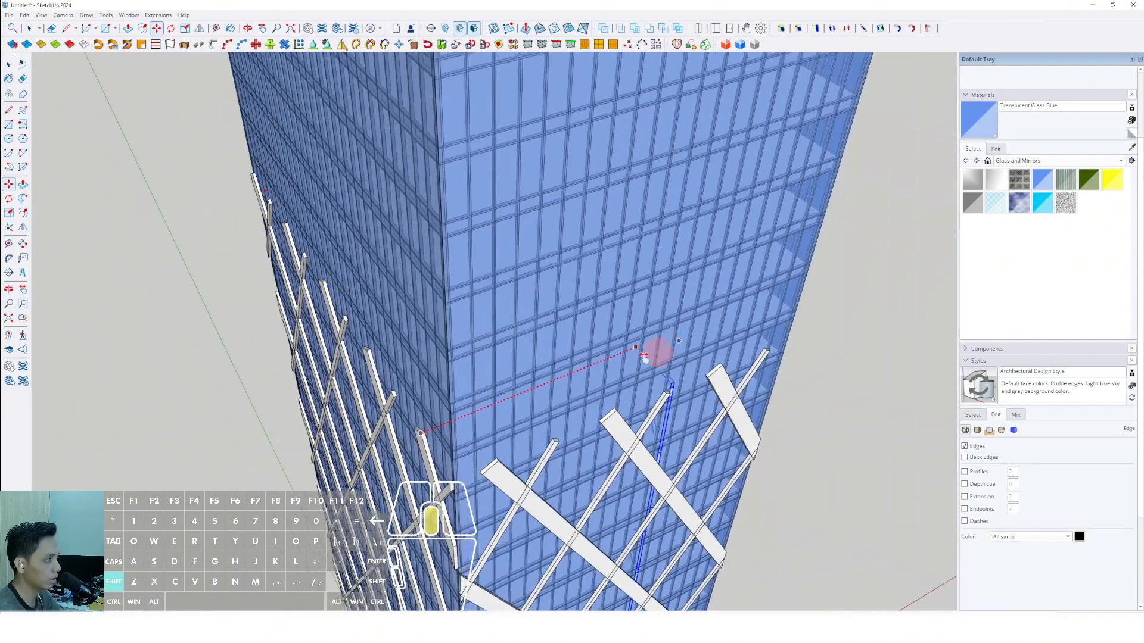
shift+middle_drag(656, 352, 69, 554)
shift+middle_drag(187, 441, 321, 582)
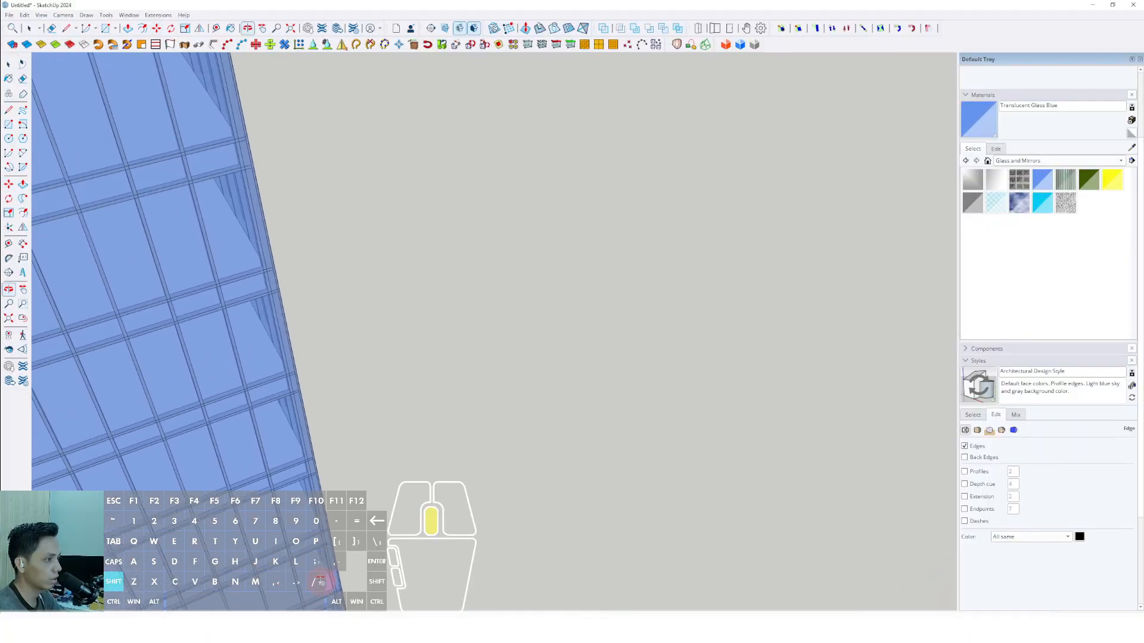
shift+scroll(268, 342, down, 2)
shift+middle_drag(268, 342, 292, 395)
shift+scroll(326, 322, down, 4)
shift+scroll(291, 381, down, 2)
shift+middle_drag(268, 274, 324, 342)
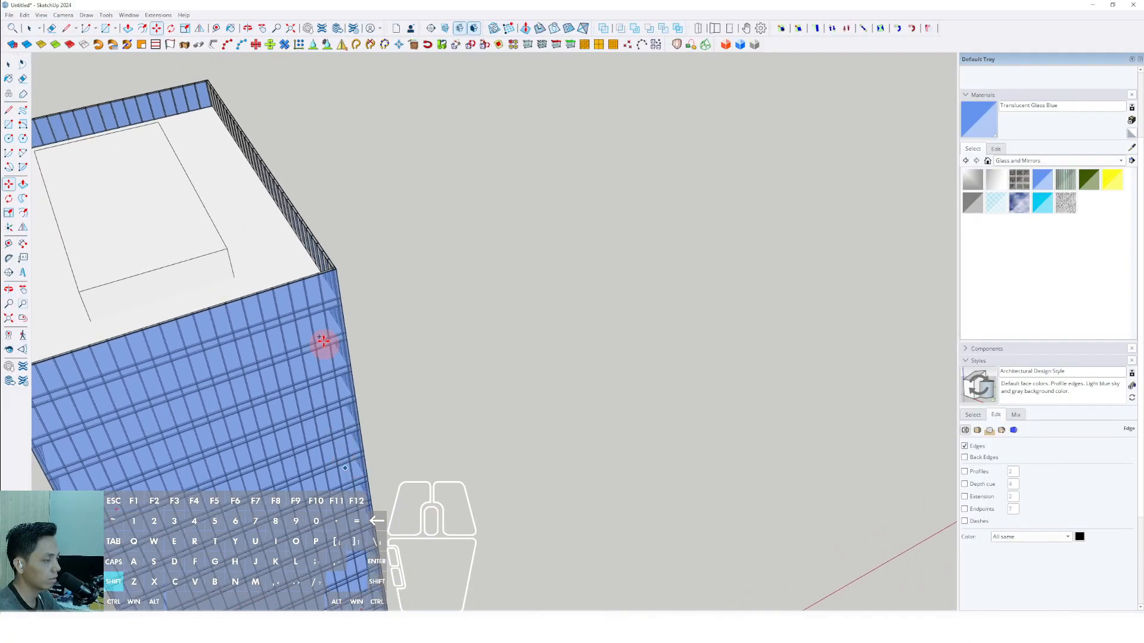
shift+scroll(326, 322, up, 9)
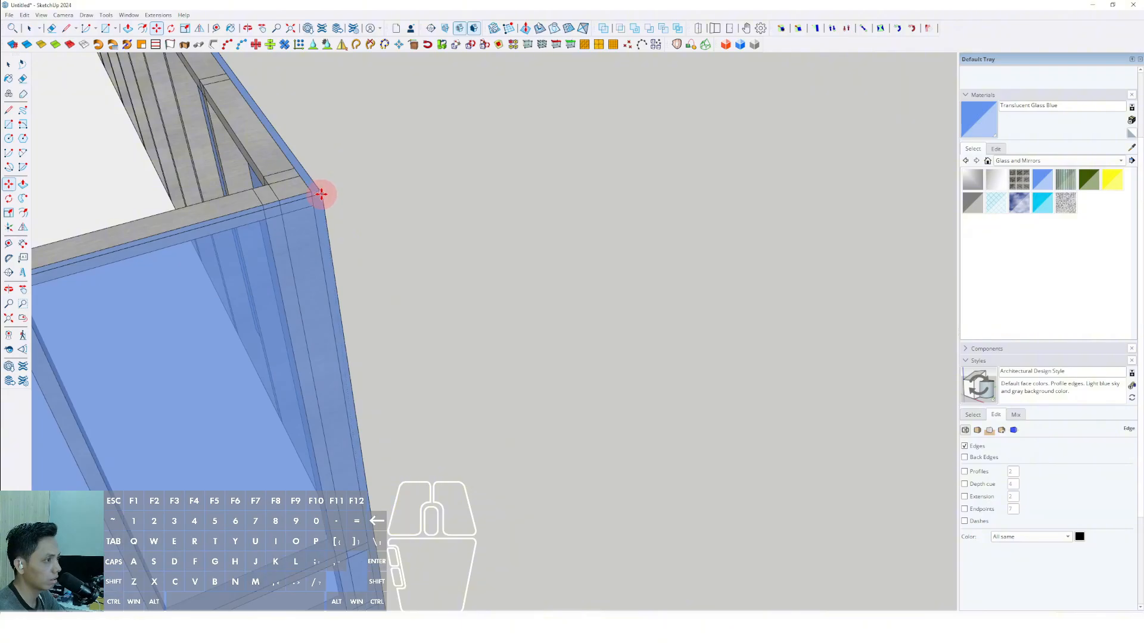
key(space)
Examine the copied diagrids around the tower's facades.
scroll(303, 335, down, 7)
shift+middle_drag(299, 382, 352, 394)
scroll(431, 523, down, 5)
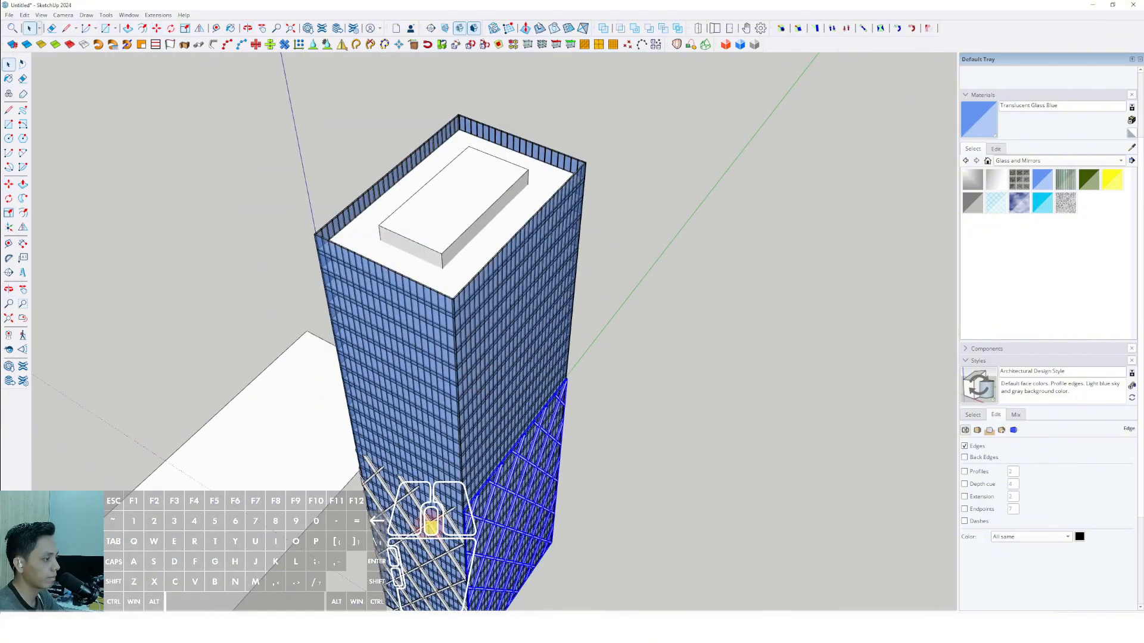
middle_drag(431, 523, 685, 274)
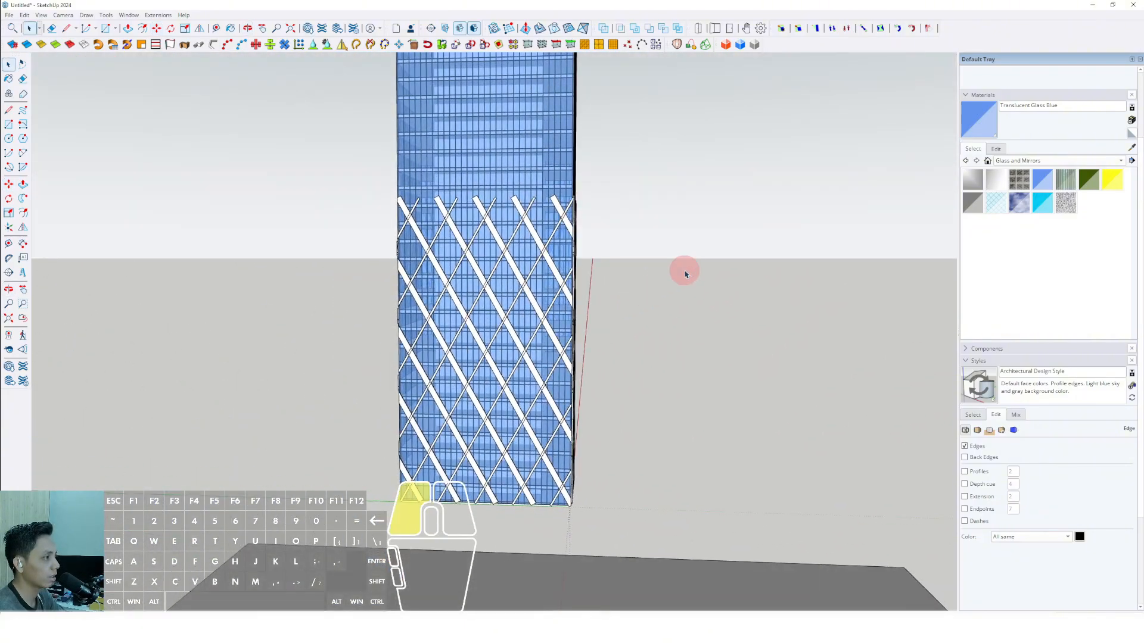
middle_drag(555, 384, 703, 365)
scroll(528, 368, down, 3)
middle_drag(528, 367, 528, 447)
scroll(534, 261, up, 5)
shift+middle_drag(559, 272, 566, 345)
Draw a horizontal rectangle over the tower's top, spanning opposite corners slightly outside the glass parapet.
middle_drag(567, 345, 549, 455)
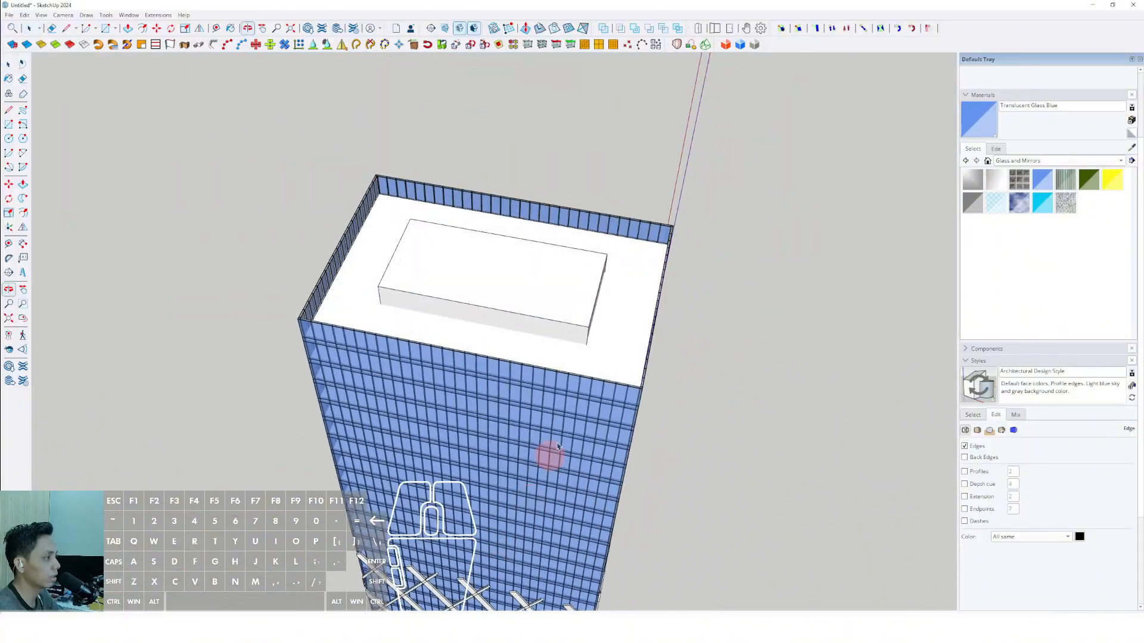
scroll(672, 383, up, 5)
scroll(673, 383, up, 5)
key(r)
scroll(678, 354, down, 5)
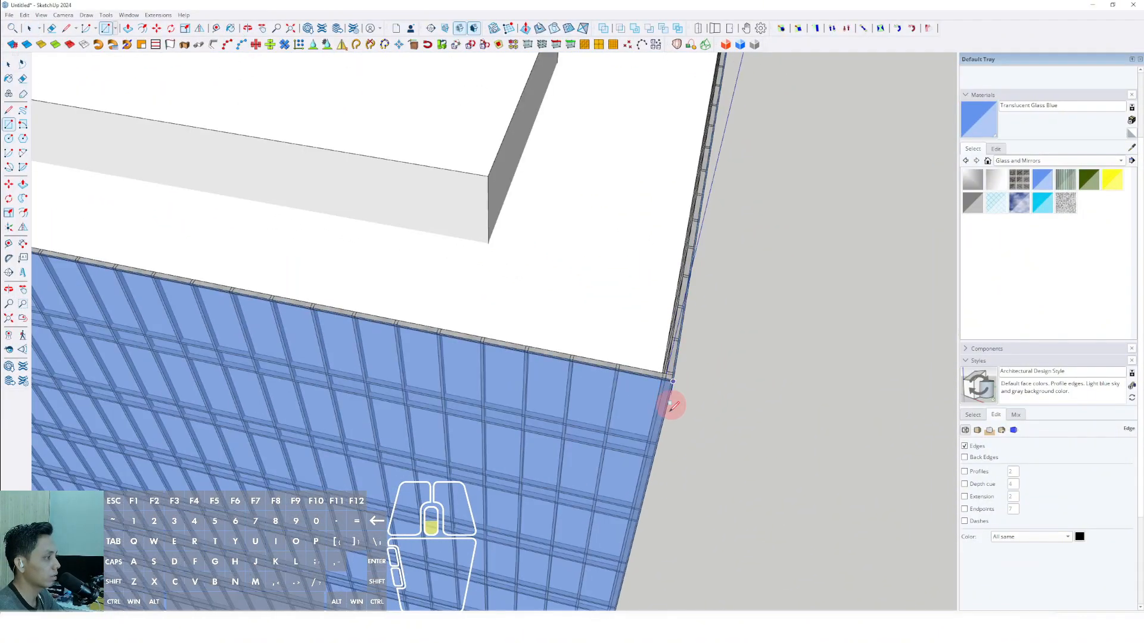
middle_drag(671, 401, 428, 291)
scroll(471, 289, up, 5)
scroll(470, 274, up, 5)
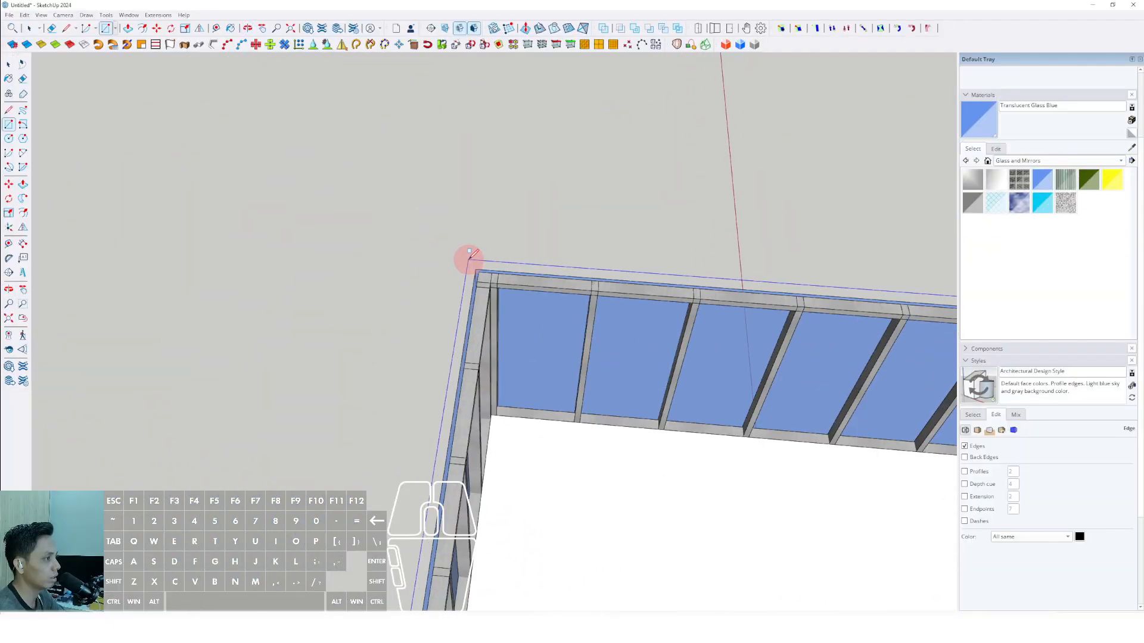
scroll(502, 357, down, 10)
key(space)
Remove the inner part of the roof rectangle, leaving a thin ring around the outside of the parapet.
scroll(484, 370, down, 3)
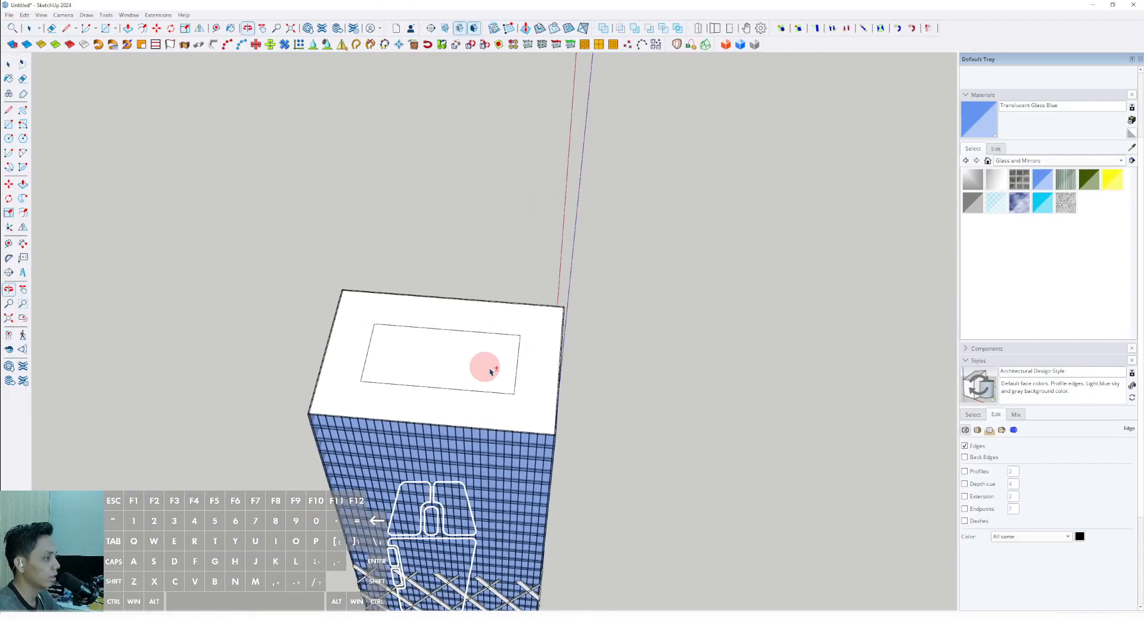
scroll(557, 409, up, 10)
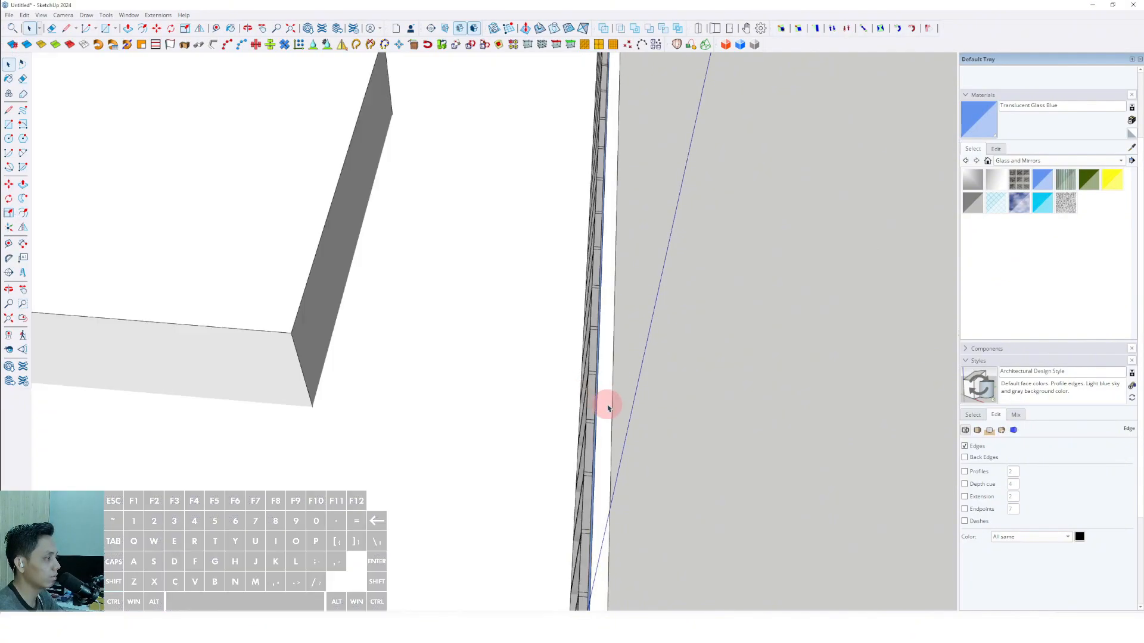
scroll(607, 404, down, 10)
scroll(508, 304, up, 4)
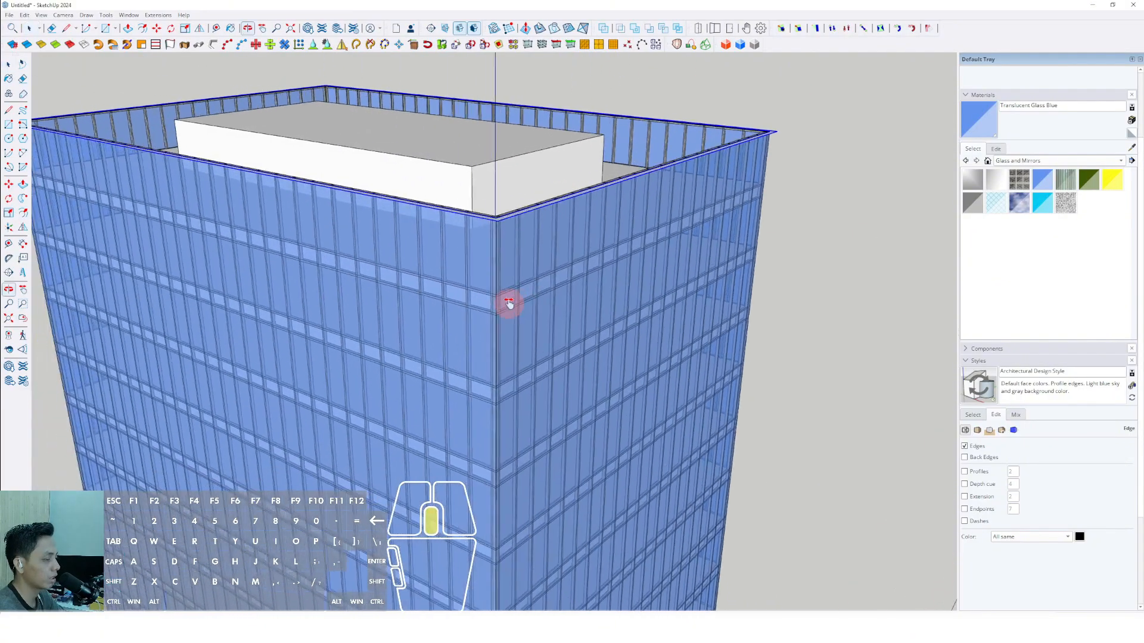
Move the thin ring straight down the tower to just above the upper ends of the diagrid bars.
scroll(488, 230, up, 2)
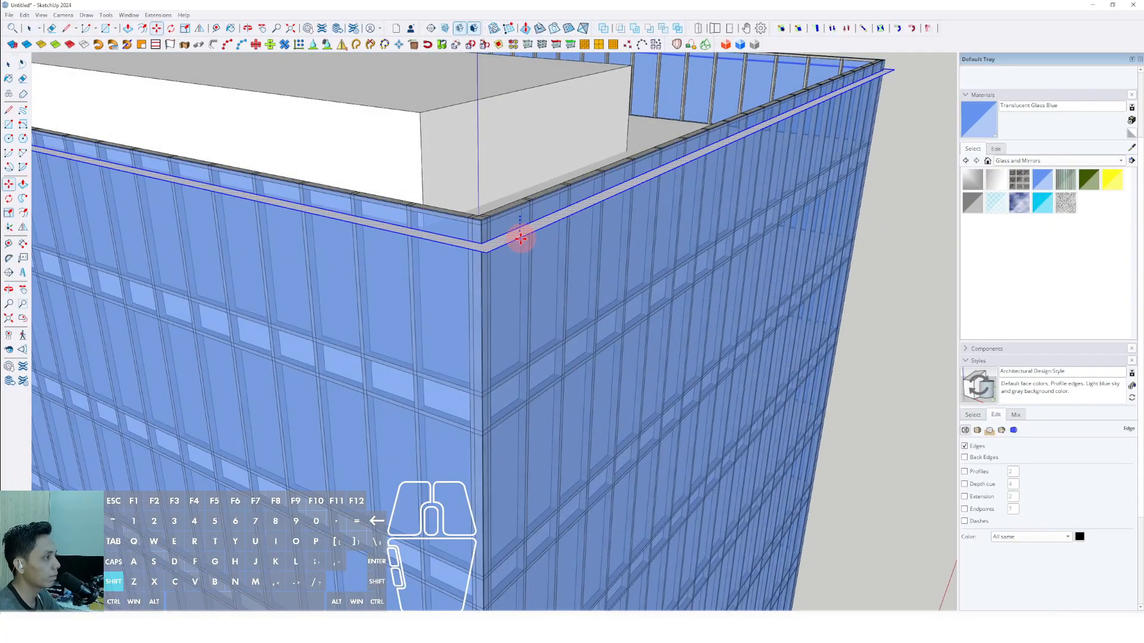
scroll(520, 239, down, 8)
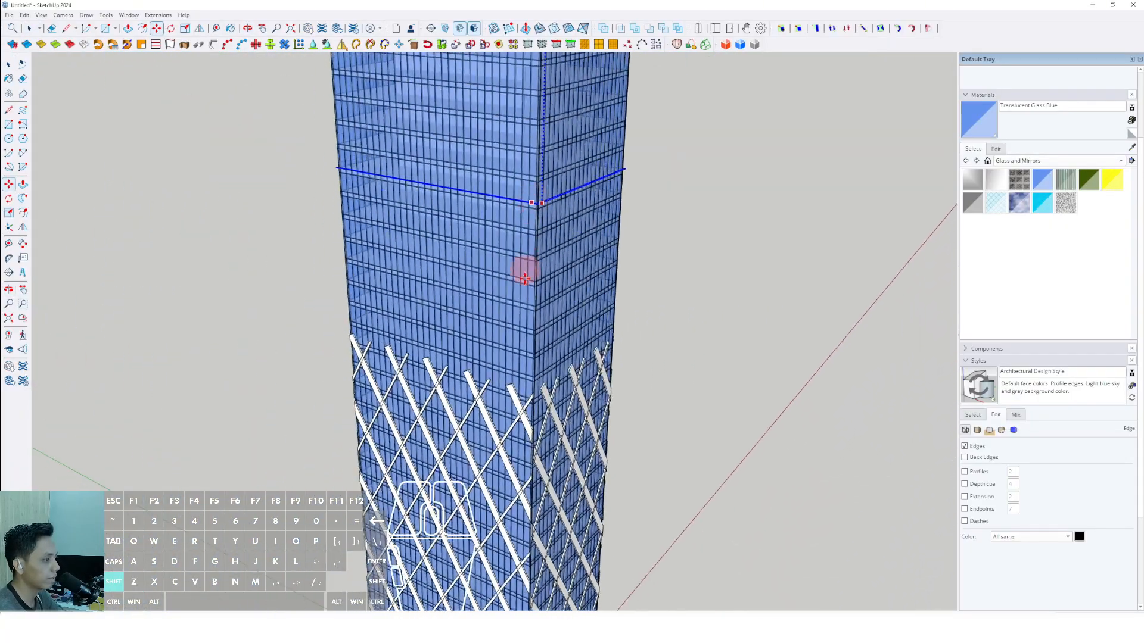
shift+scroll(545, 358, up, 6)
shift+click(562, 435)
key(space)
Push/Pull the ring downward into a solid horizontal band covering the diagrid's upper bar ends.
scroll(554, 446, up, 3)
middle_drag(548, 454, 532, 420)
key(v)
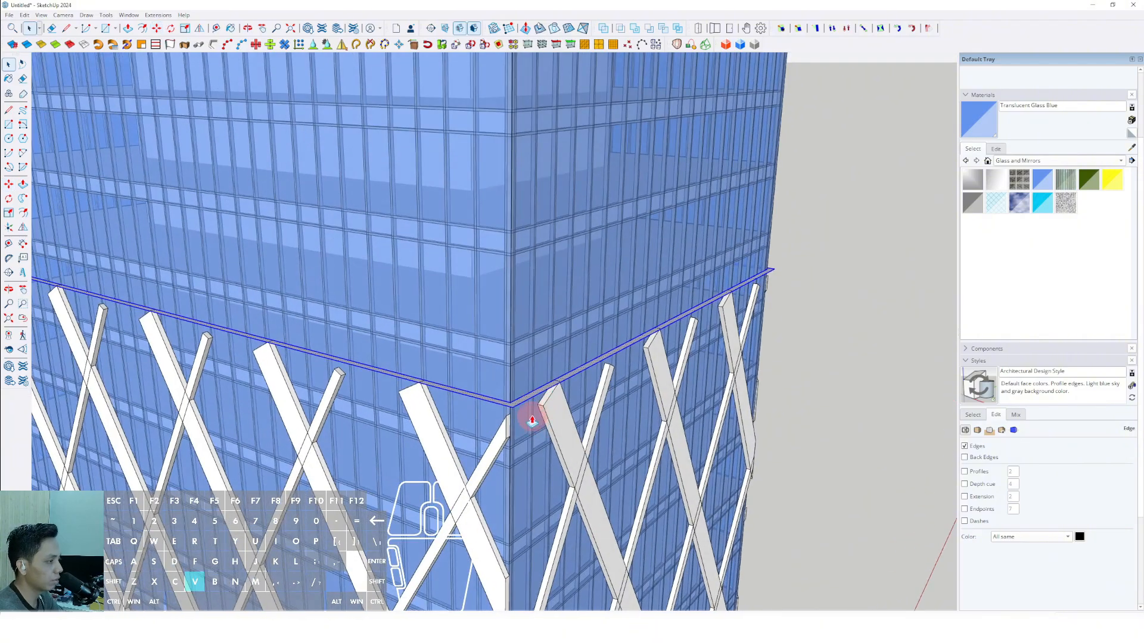
click(530, 400)
click(529, 448)
key(space)
Extend the band's top face slightly upward and make the whole band a group.
scroll(532, 399, up, 4)
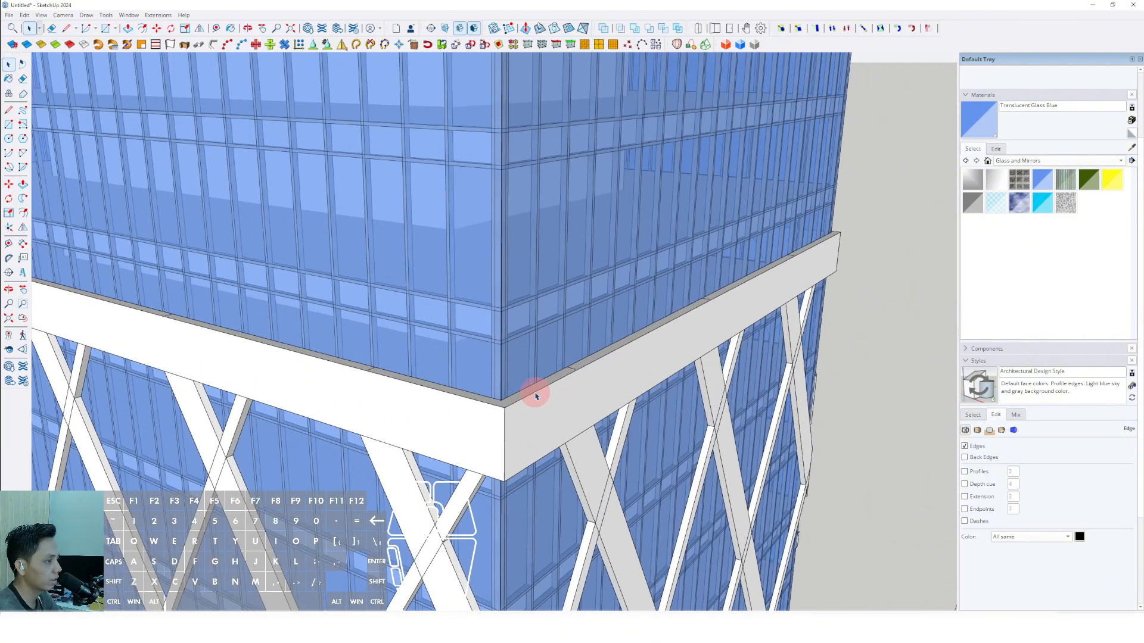
click(540, 397)
click(525, 395)
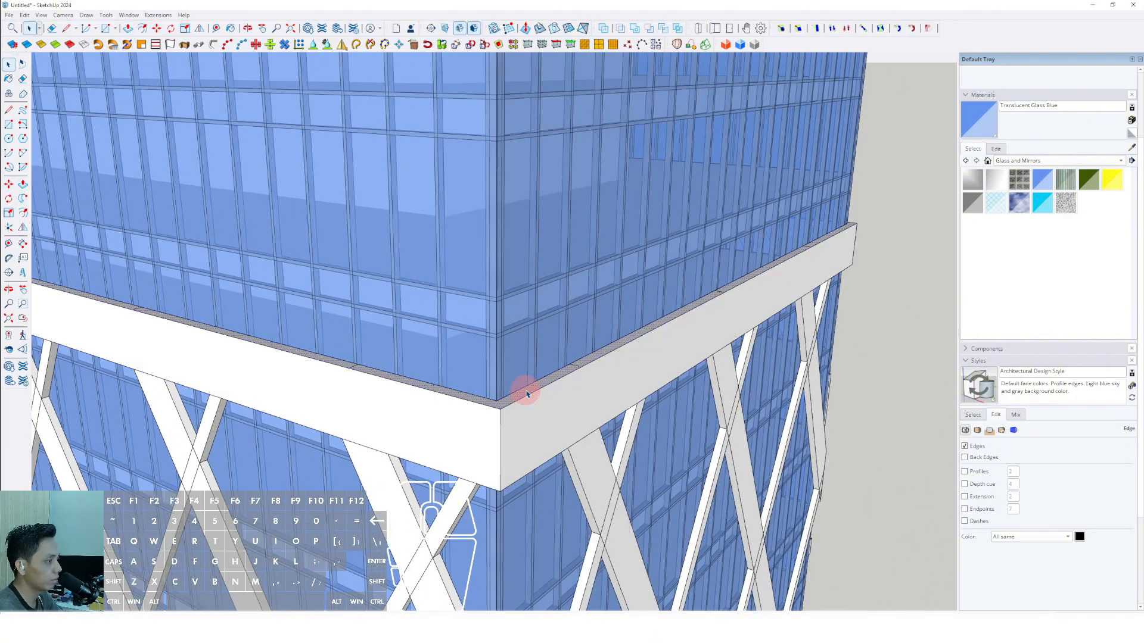
triple_click(539, 386)
right_click(539, 385)
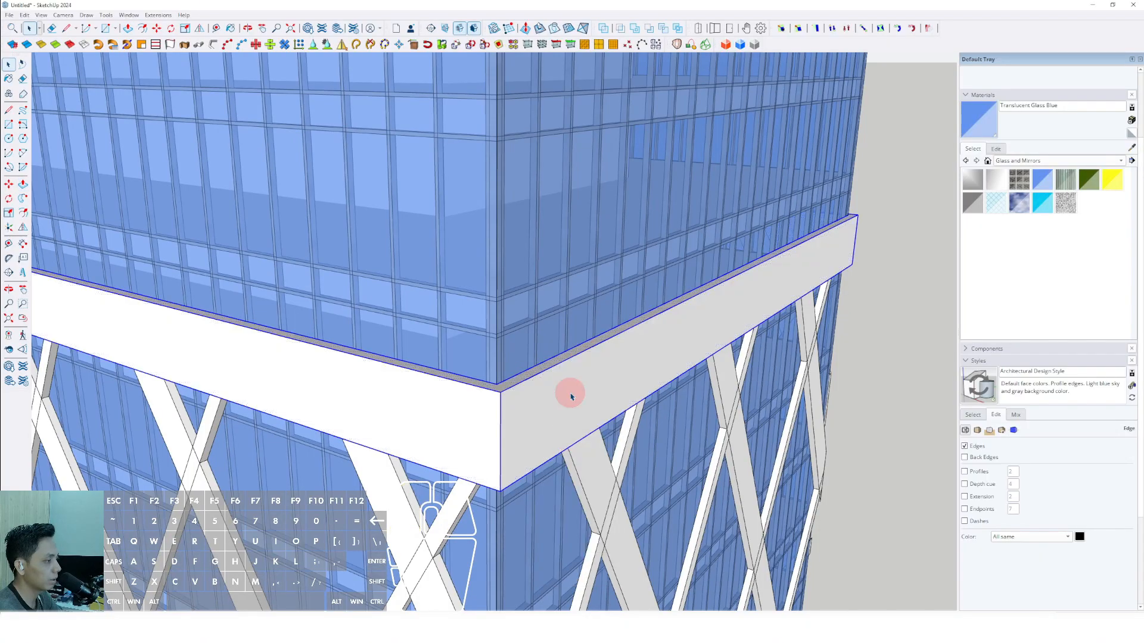
Copy the band group straight down to the tower's base so it covers the diagrid's lower bar ends.
scroll(571, 396, down, 6)
scroll(539, 306, up, 2)
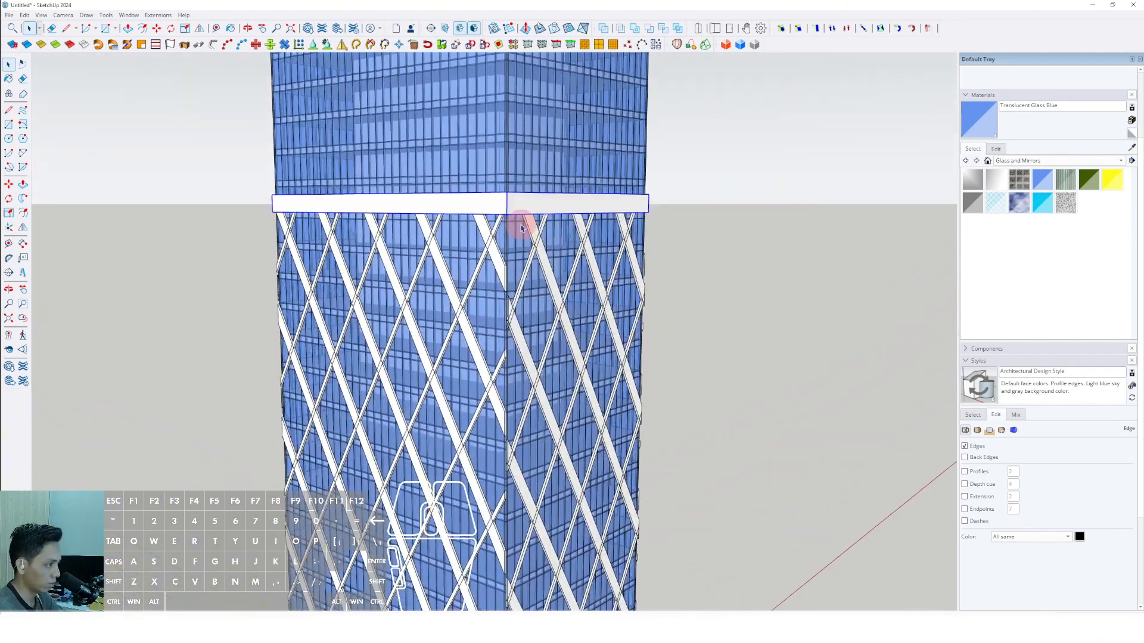
scroll(515, 231, up, 1)
scroll(518, 251, down, 3)
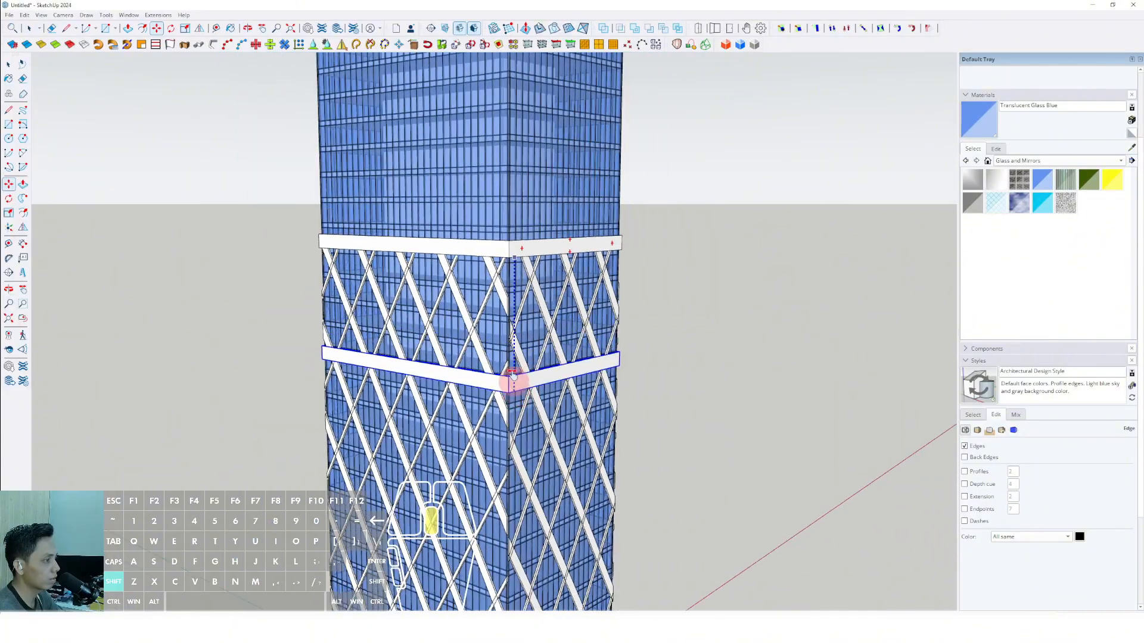
shift+middle_drag(516, 536, 492, 227)
scroll(518, 245, up, 4)
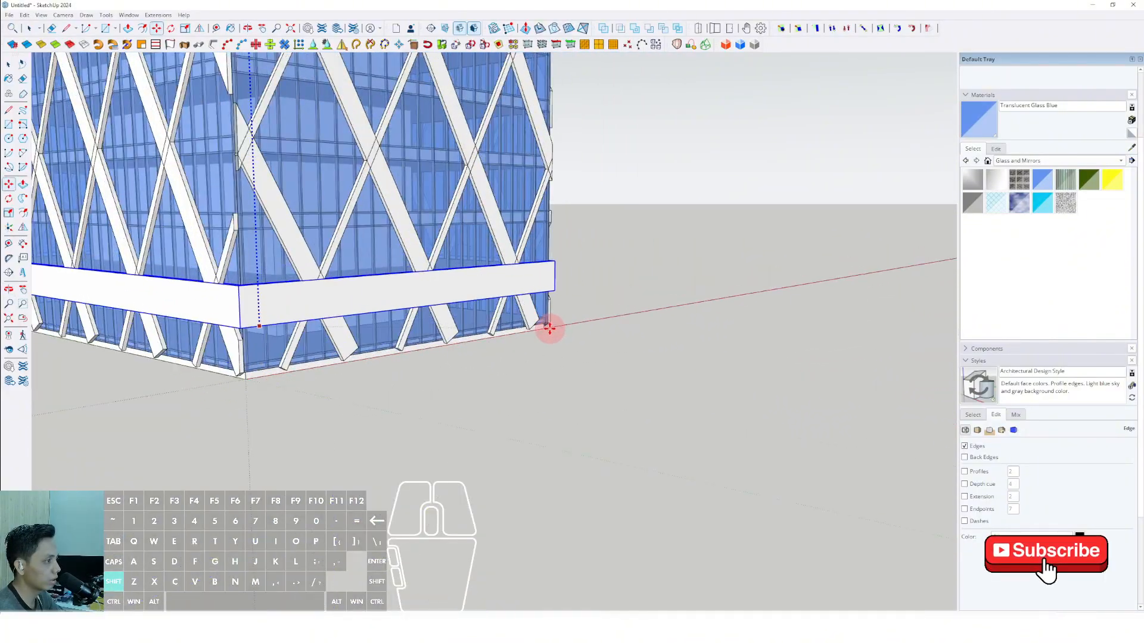
scroll(541, 325, down, 7)
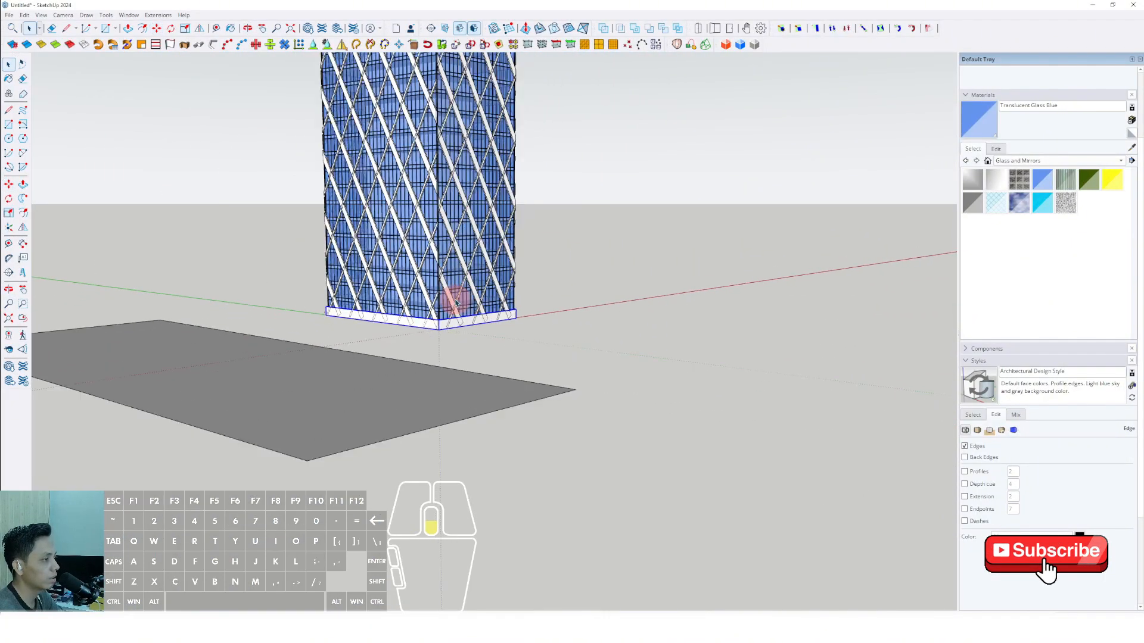
Examine the upper and base bands together with the diagrid from several sides of the tower.
middle_drag(455, 298, 706, 370)
scroll(430, 327, down, 2)
middle_drag(430, 327, 742, 336)
scroll(522, 328, down, 2)
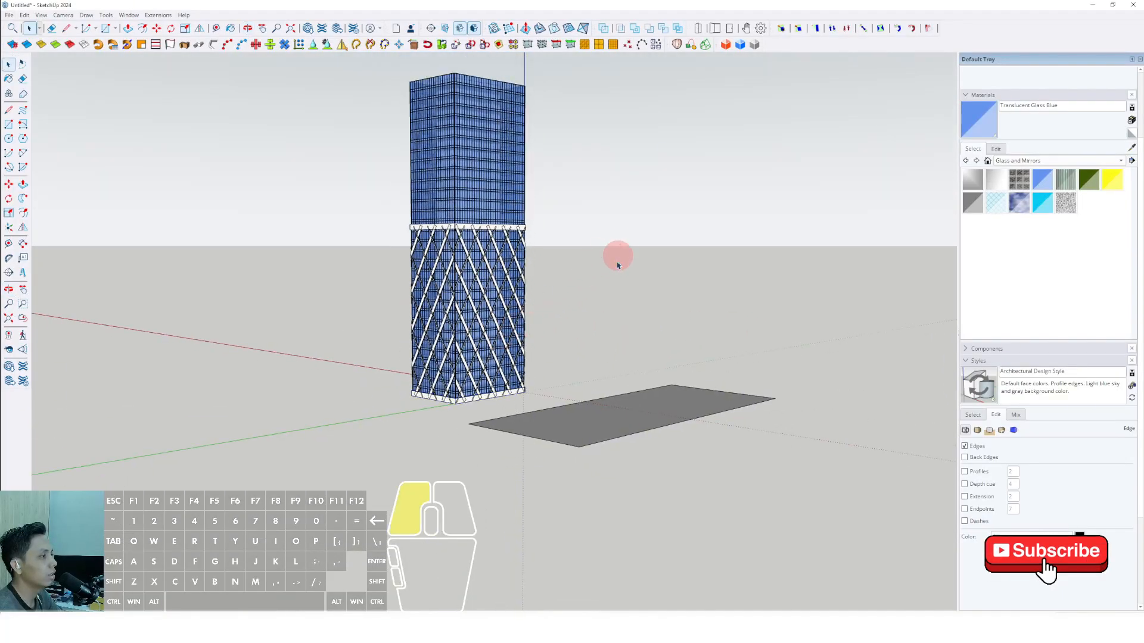
scroll(618, 265, up, 3)
middle_drag(501, 327, 452, 247)
scroll(500, 372, up, 3)
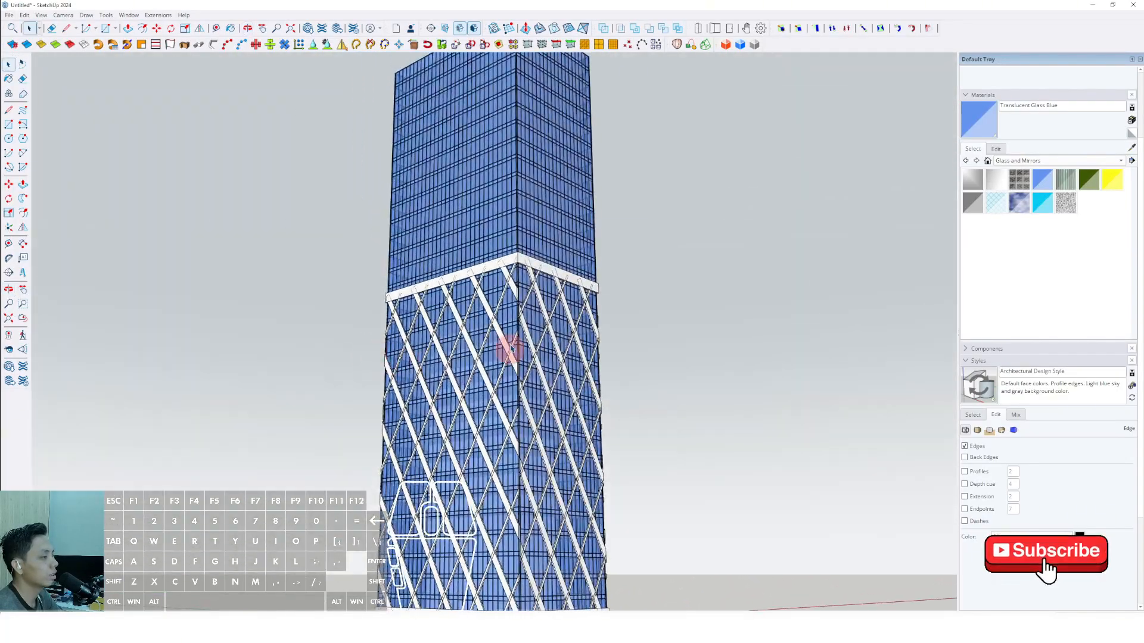
scroll(510, 348, down, 3)
middle_drag(483, 357, 673, 468)
scroll(497, 447, up, 4)
shift+middle_drag(488, 450, 602, 375)
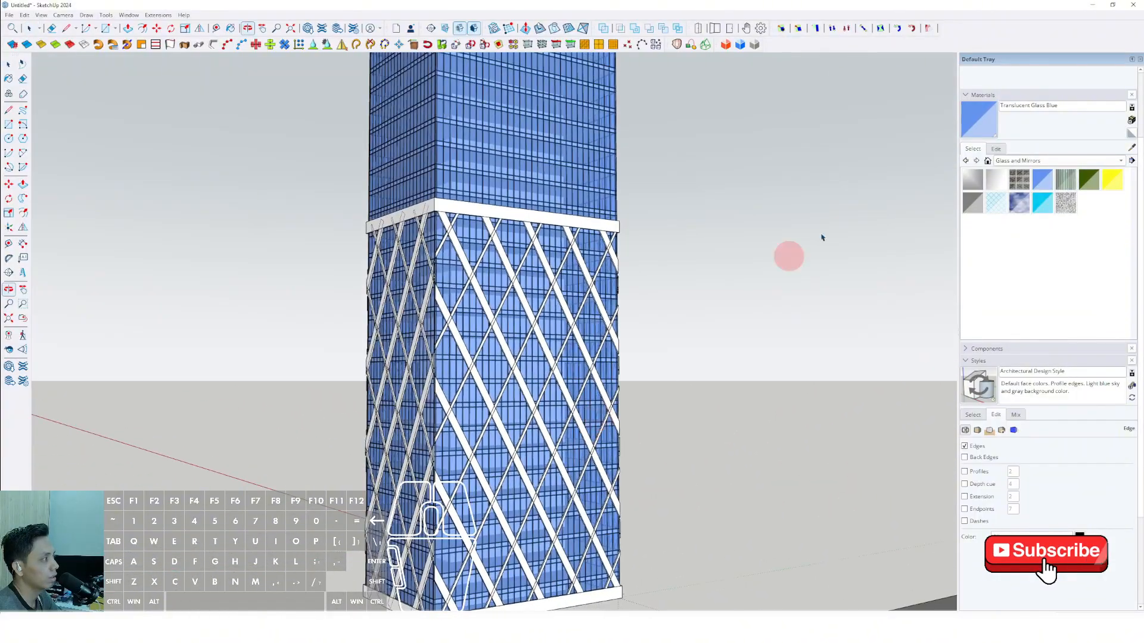
Paint the upper band and the adjoining facade's diagrid with Steel Brushed Stainless from the Metal materials.
click(1120, 161)
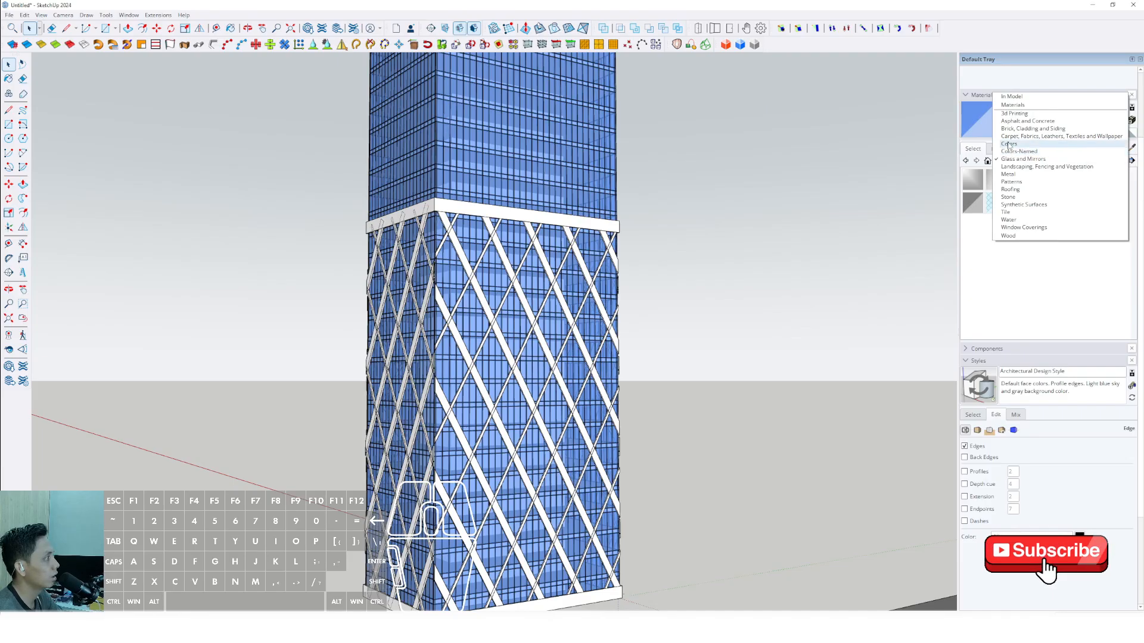
click(1010, 161)
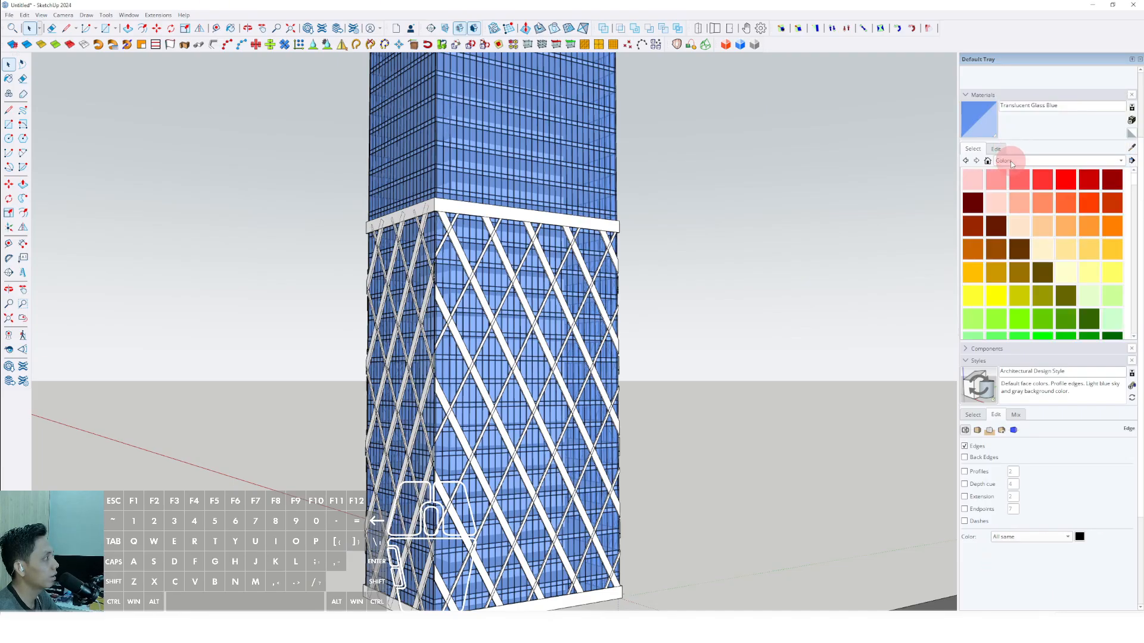
click(1121, 162)
click(1008, 190)
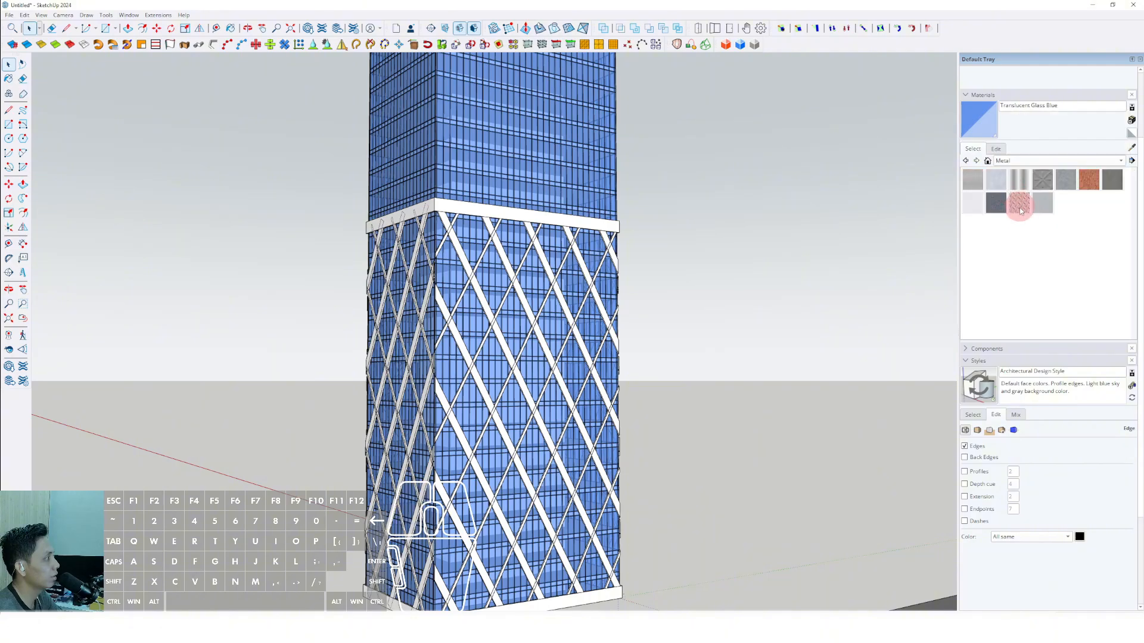
click(1043, 203)
scroll(531, 213, up, 2)
click(522, 231)
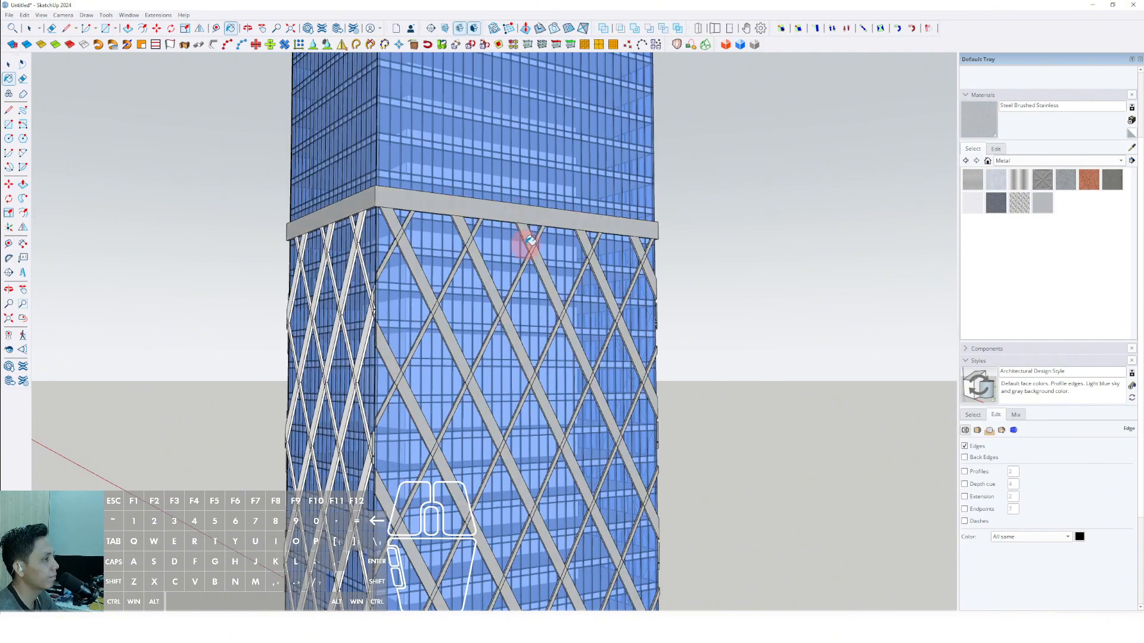
Paint the diagrid on the remaining facades and the base band with Steel Brushed Stainless.
scroll(526, 248, down, 1)
scroll(410, 273, up, 2)
click(393, 243)
mouse_move(619, 275)
middle_down()
mouse_move(547, 312)
mouse_move(534, 250)
mouse_move(592, 256)
middle_up()
middle_drag(630, 289, 528, 558)
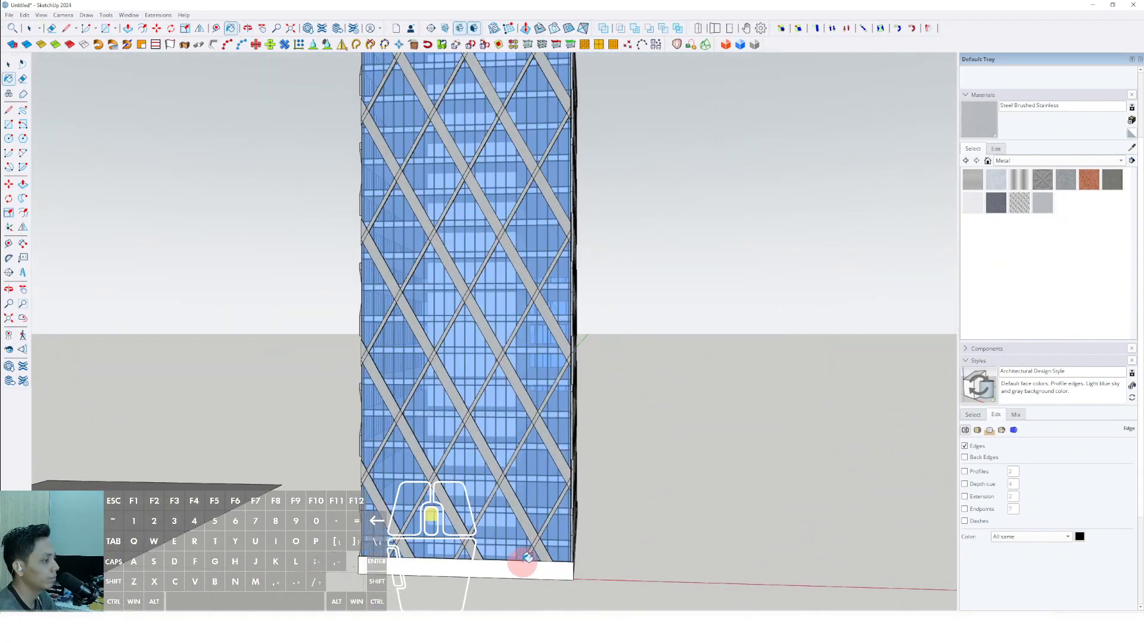
scroll(473, 502, down, 2)
middle_drag(473, 502, 699, 416)
scroll(699, 416, down, 2)
middle_drag(637, 393, 554, 319)
scroll(554, 320, up, 2)
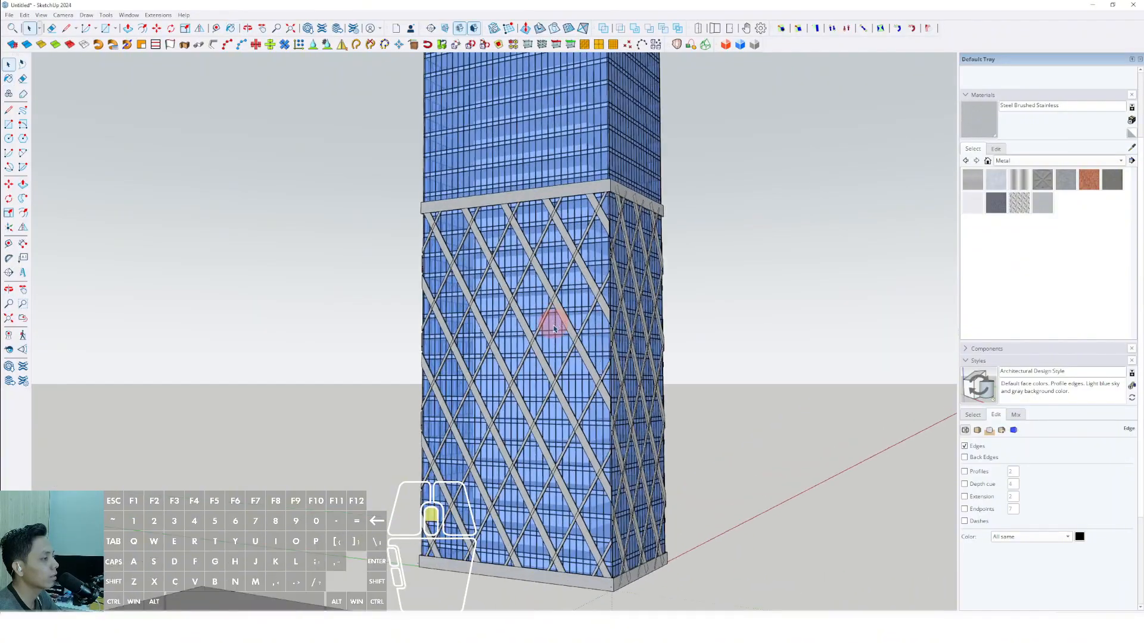
Recolour the Steel Brushed Stainless material to a light warm beige.
scroll(554, 319, down, 5)
shift+middle_drag(575, 368, 589, 398)
scroll(588, 398, up, 5)
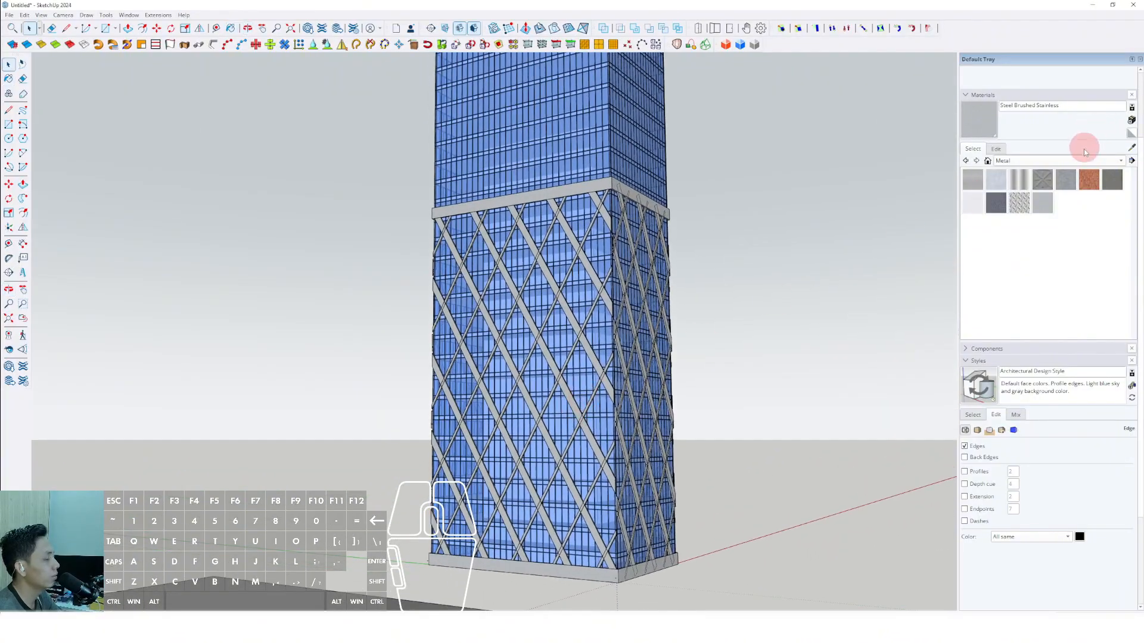
scroll(615, 357, down, 5)
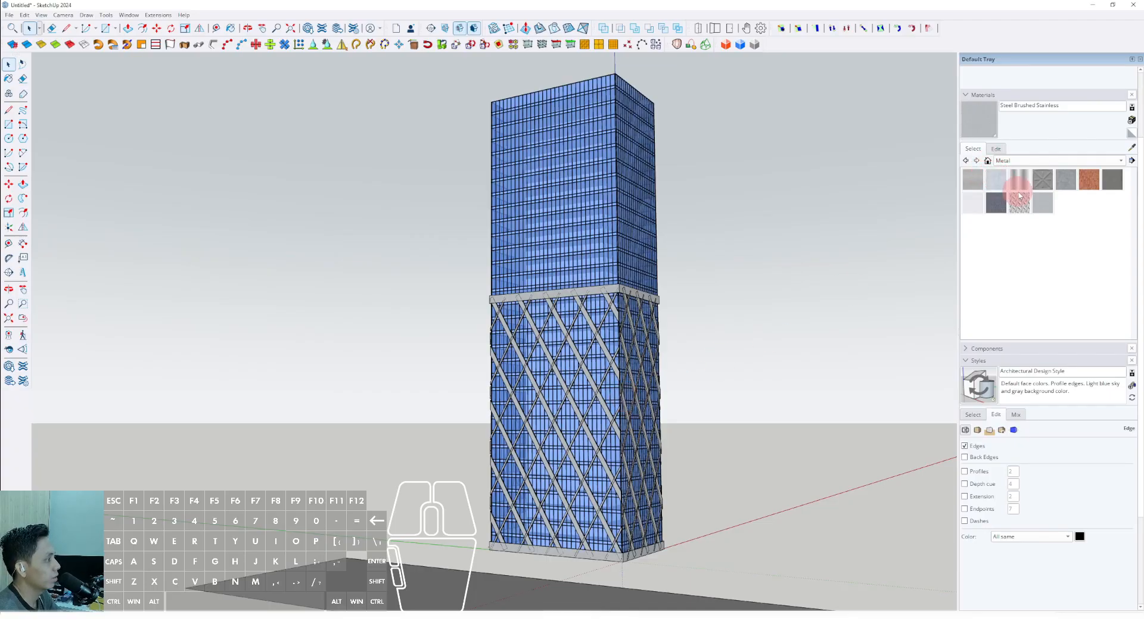
click(996, 149)
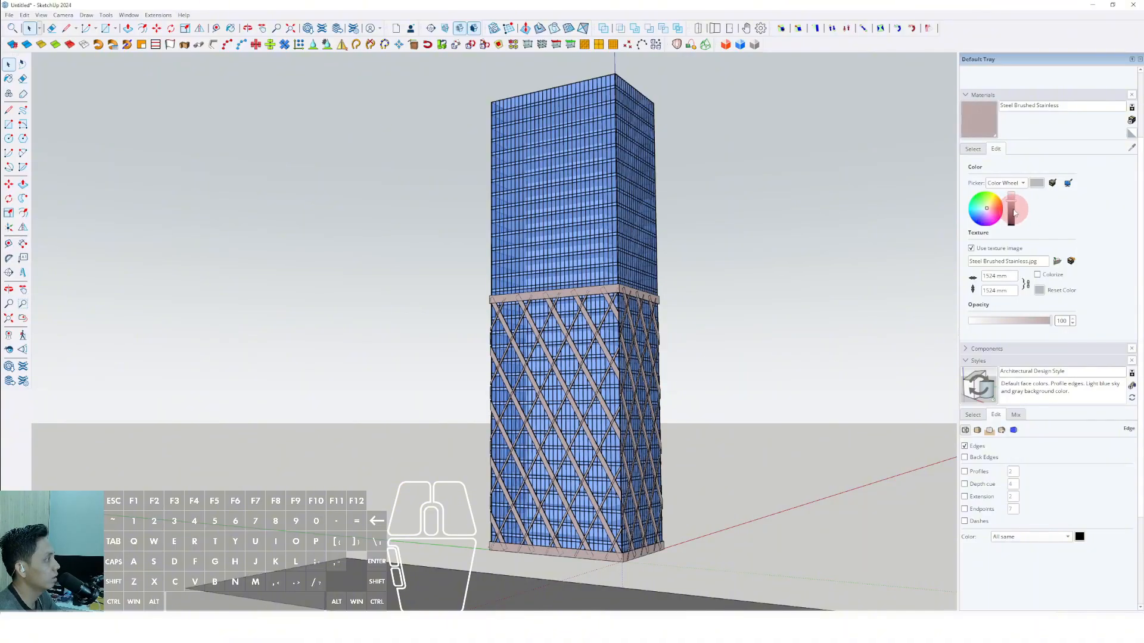
drag(1015, 212, 1016, 200)
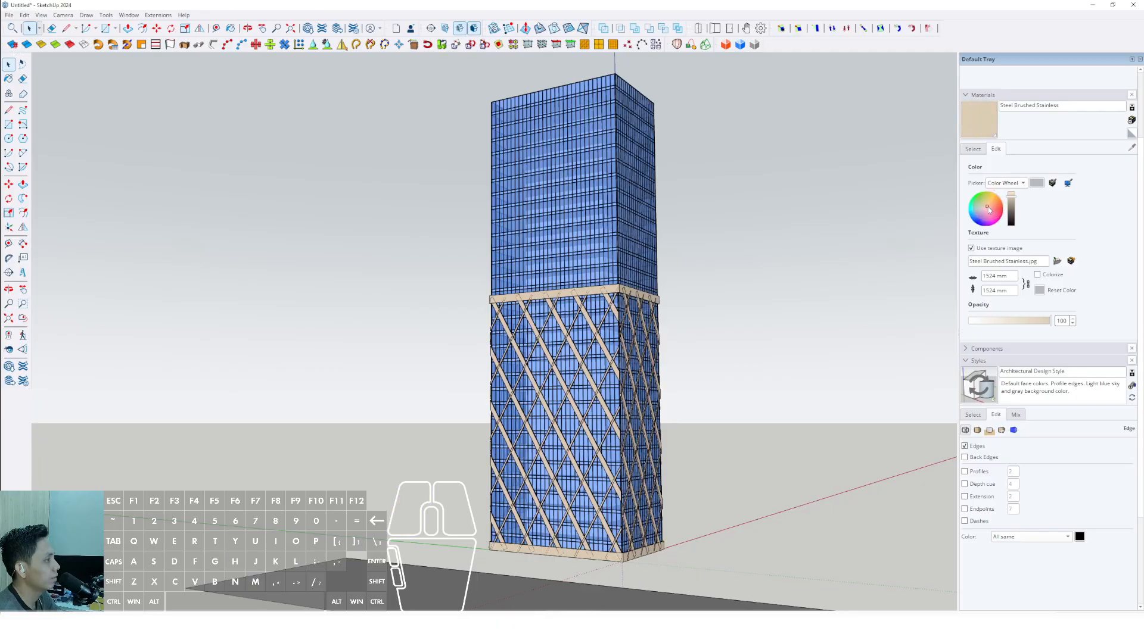
Copy the upper band group straight up the blue axis to the tower's roof edge as a crown band.
scroll(544, 344, up, 10)
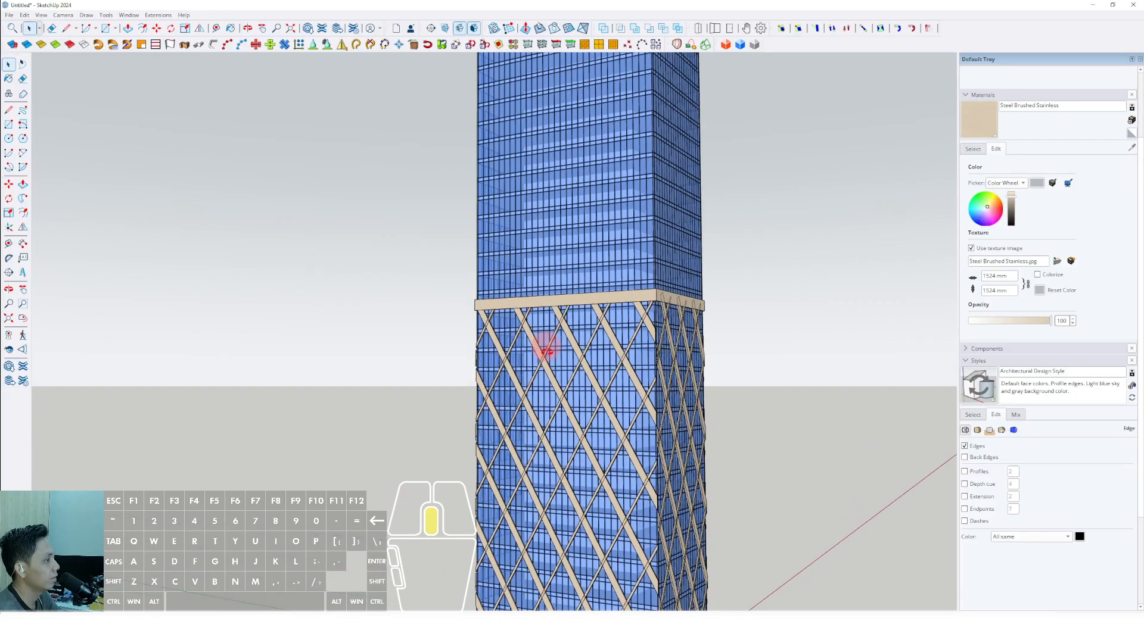
scroll(573, 311, up, 4)
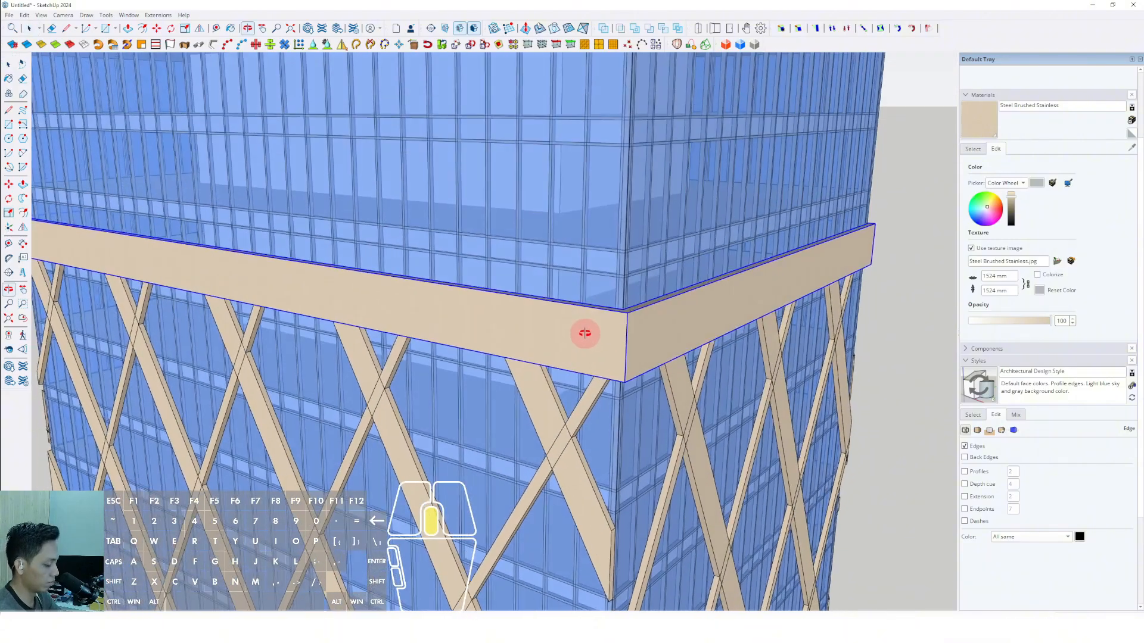
key(m)
scroll(621, 237, down, 12)
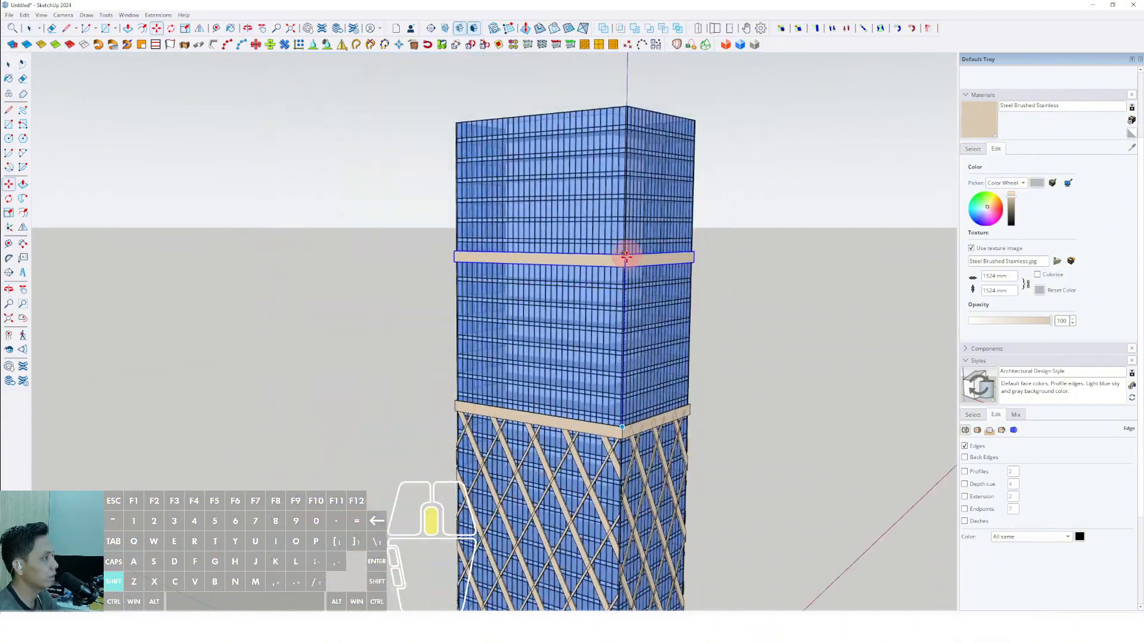
shift+middle_drag(627, 111, 612, 217)
shift+scroll(612, 217, up, 3)
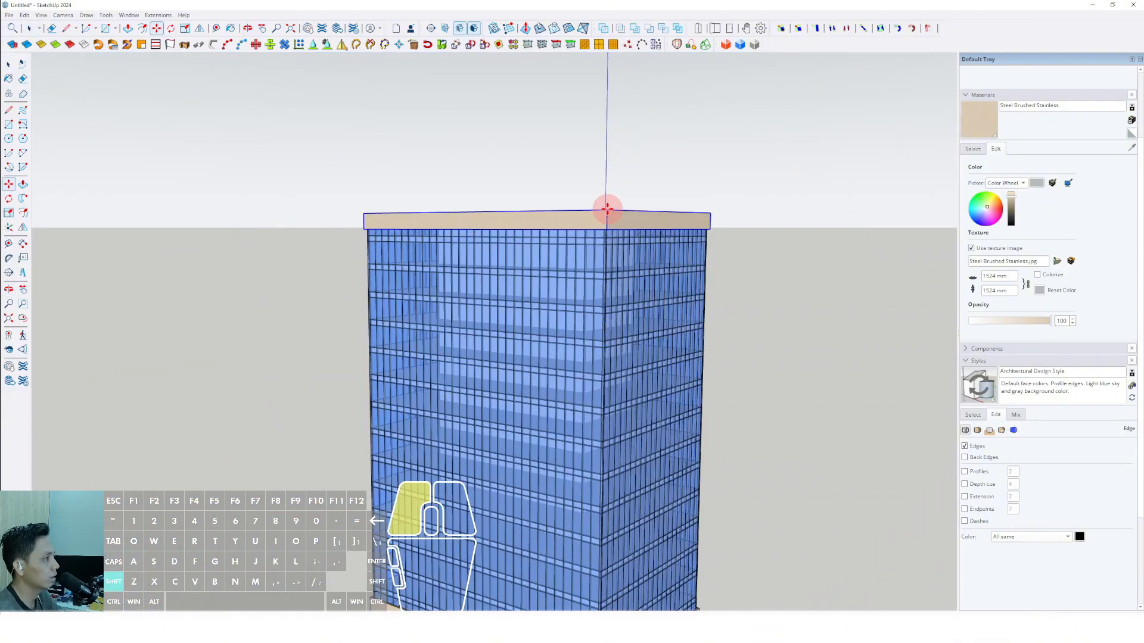
click(606, 209)
key(space)
scroll(602, 221, down, 10)
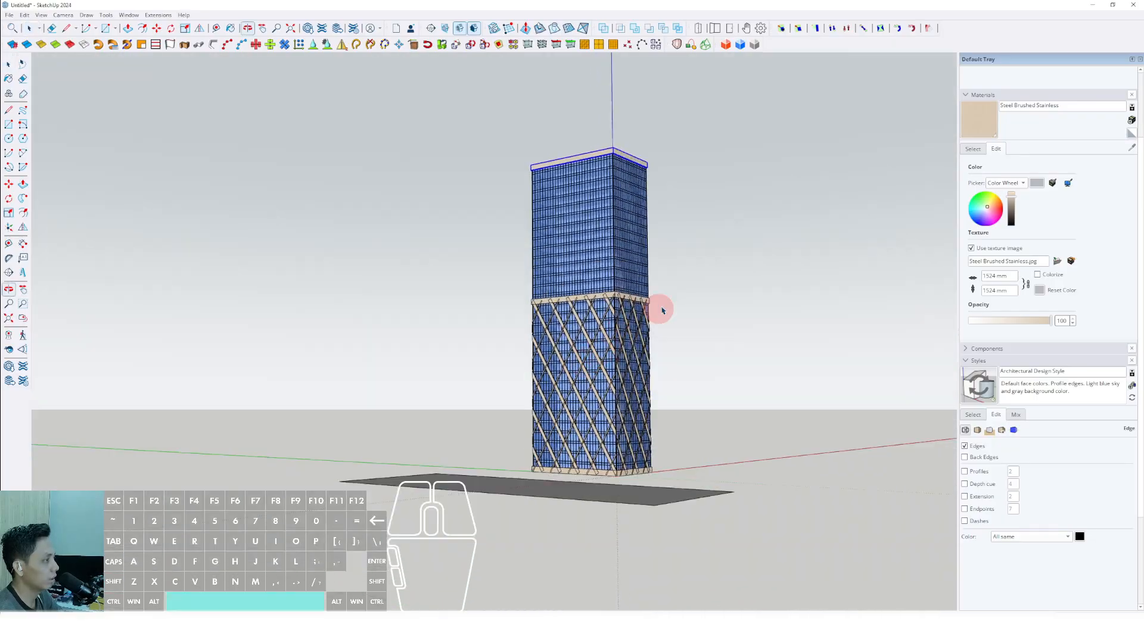
Examine the crown band, the lower bands, the diagrid and the rooftop box from several sides of the tower.
scroll(617, 183, up, 4)
middle_drag(616, 183, 661, 339)
scroll(599, 145, up, 5)
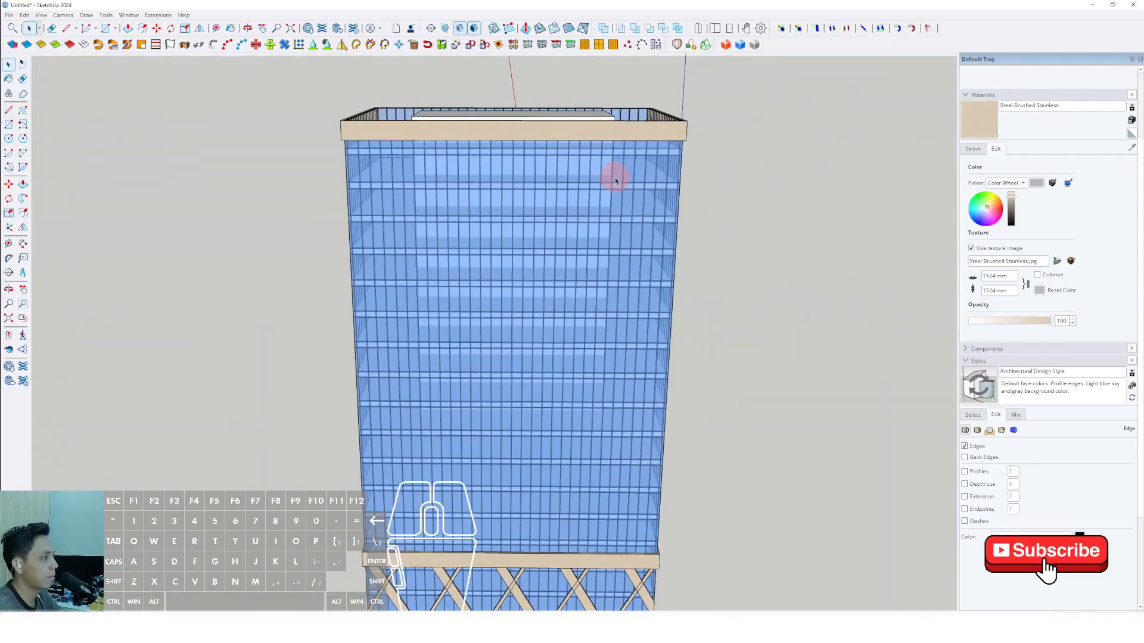
scroll(537, 261, down, 3)
shift+middle_drag(537, 261, 538, 231)
middle_drag(585, 306, 730, 304)
middle_drag(472, 303, 253, 296)
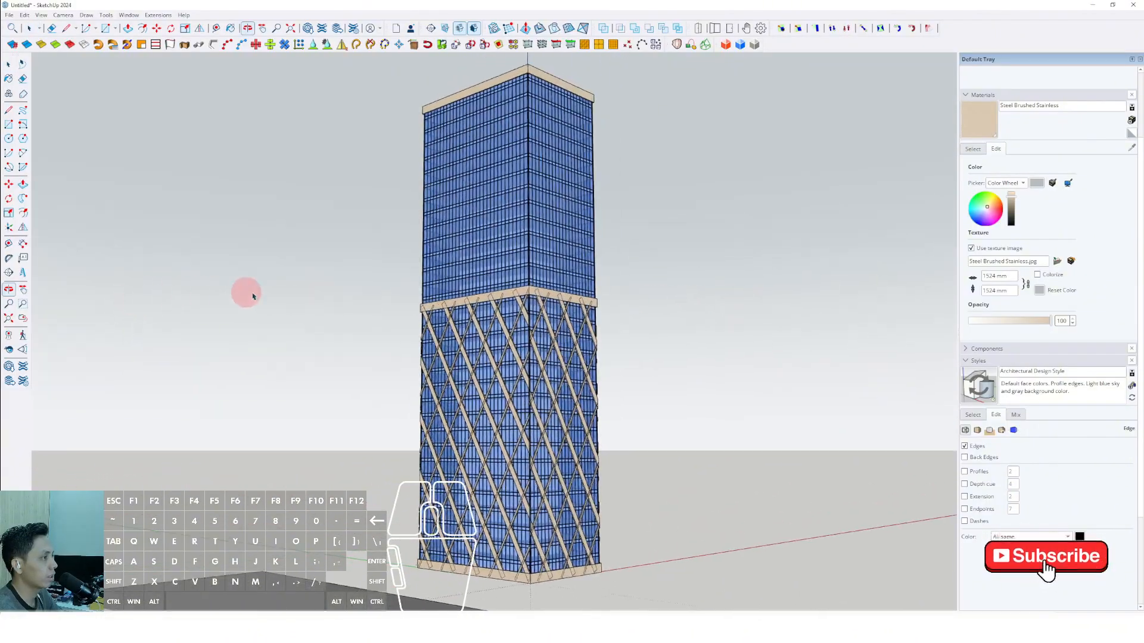
middle_drag(499, 294, 485, 411)
scroll(472, 207, up, 3)
shift+middle_drag(472, 207, 506, 409)
scroll(584, 347, up, 3)
scroll(573, 370, up, 3)
middle_drag(573, 346, 528, 191)
scroll(520, 220, down, 2)
scroll(515, 187, down, 1)
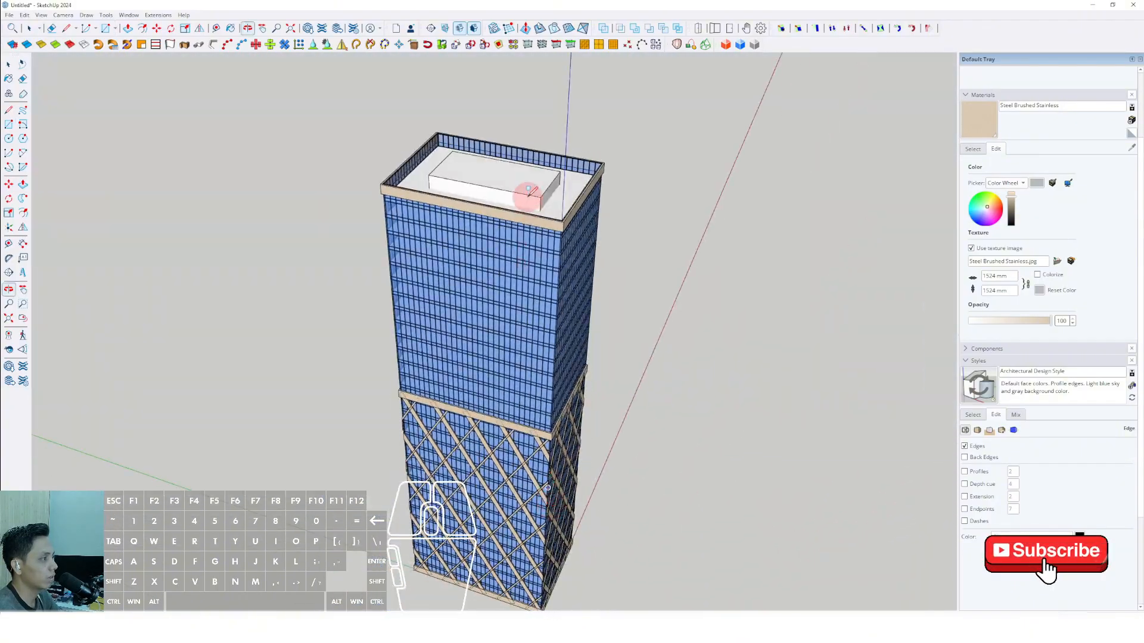
Trace a rectangle over the rooftop box, extrude it upward and lower one end's top edge to form a wedge.
scroll(562, 327, up, 3)
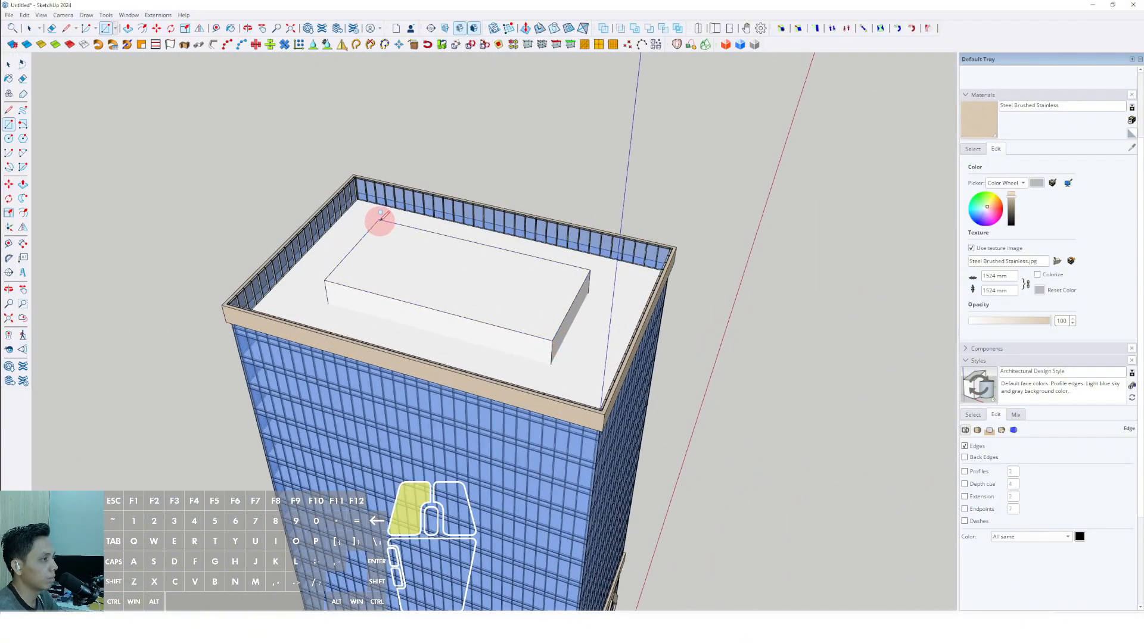
scroll(547, 316, down, 2)
key(v)
click(557, 278)
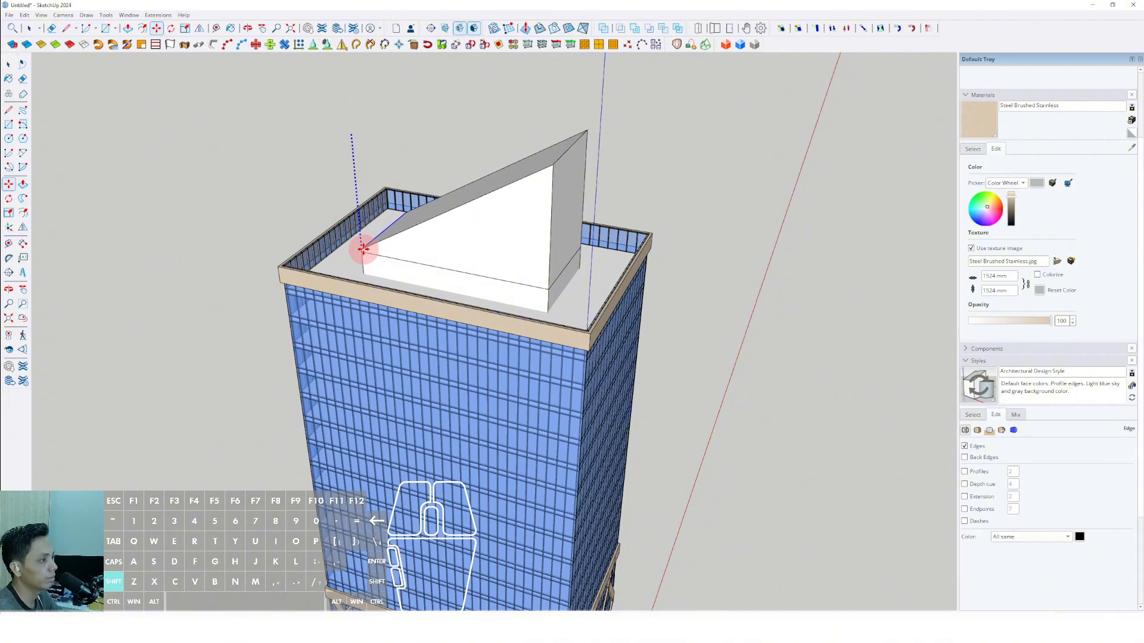
middle_drag(439, 246, 480, 161)
Draw a dividing line near the rooftop wedge's peak and trim the tip to leave a narrow flat top.
key(l)
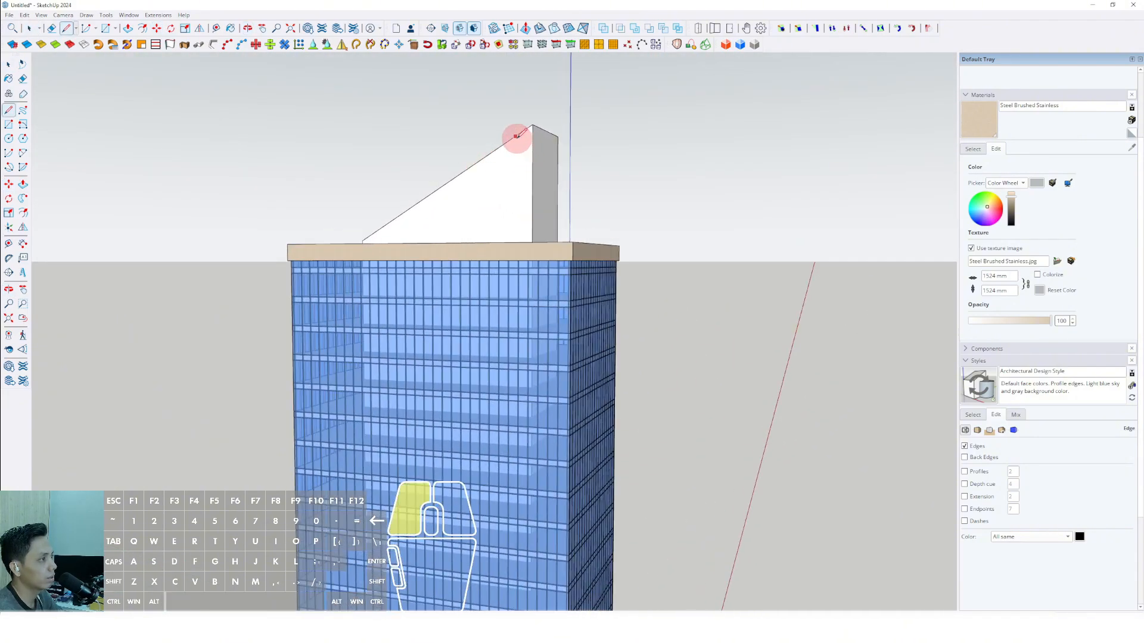
key(space)
middle_drag(532, 135, 522, 164)
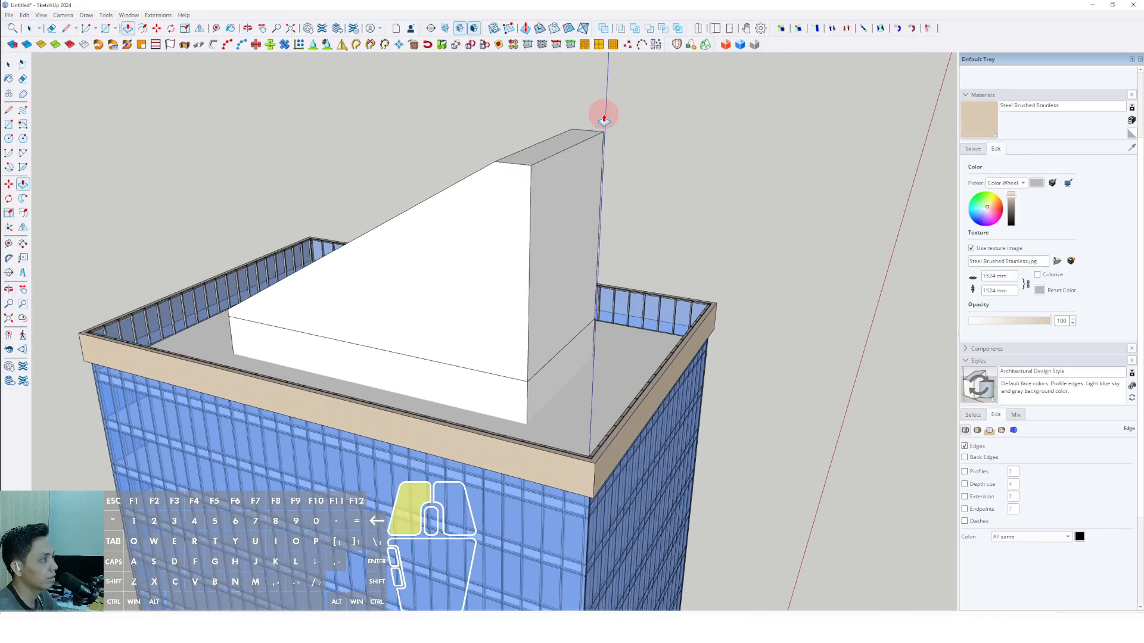
Select all the connected geometry of the rooftop wedge and make it a group.
key(space)
scroll(575, 149, down, 2)
triple_click(548, 182)
right_click(547, 180)
click(571, 266)
scroll(550, 315, down, 2)
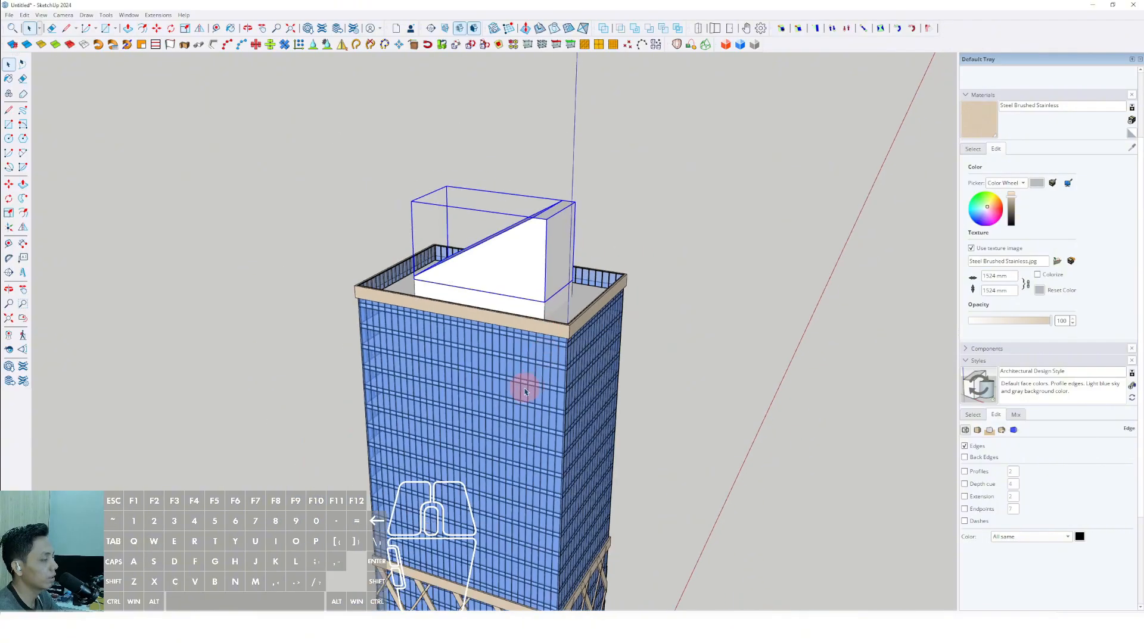
Examine the tower's proportions with the rooftop wedge from several sides.
middle_drag(525, 392, 543, 117)
scroll(544, 118, down, 5)
shift+scroll(526, 227, up, 2)
middle_drag(543, 211, 569, 159)
scroll(559, 103, up, 2)
middle_drag(554, 108, 578, 152)
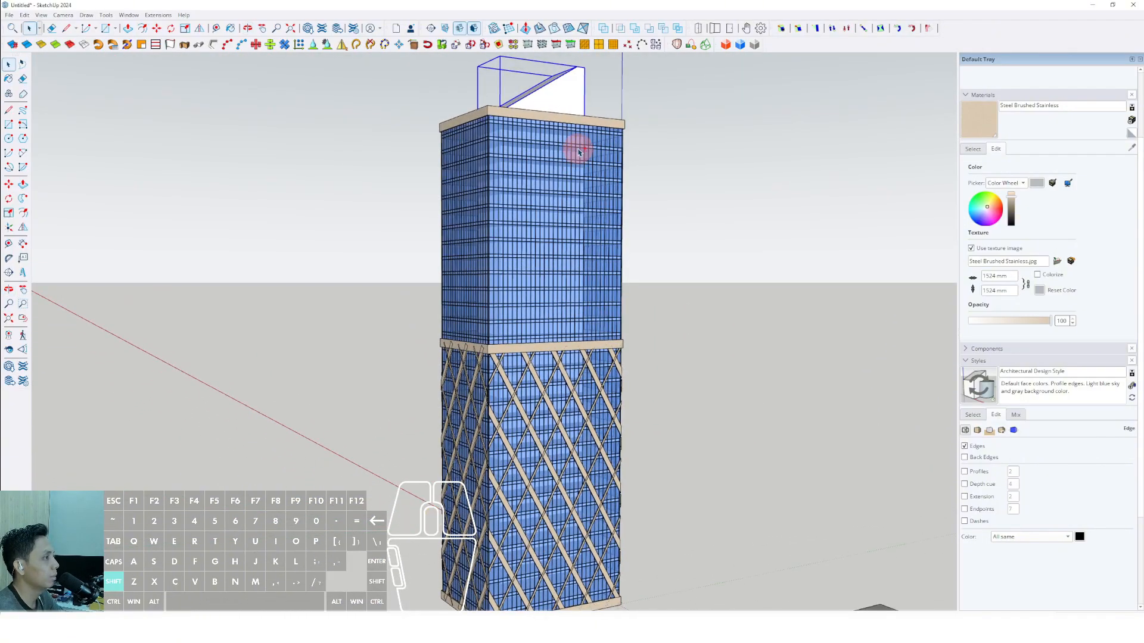
scroll(578, 151, down, 3)
shift+middle_drag(574, 197, 852, 204)
Sample the facade's Translucent Glass Blue material, set its opacity to 38 and darken its colour to a deep navy.
click(971, 149)
click(1131, 147)
scroll(531, 209, up, 5)
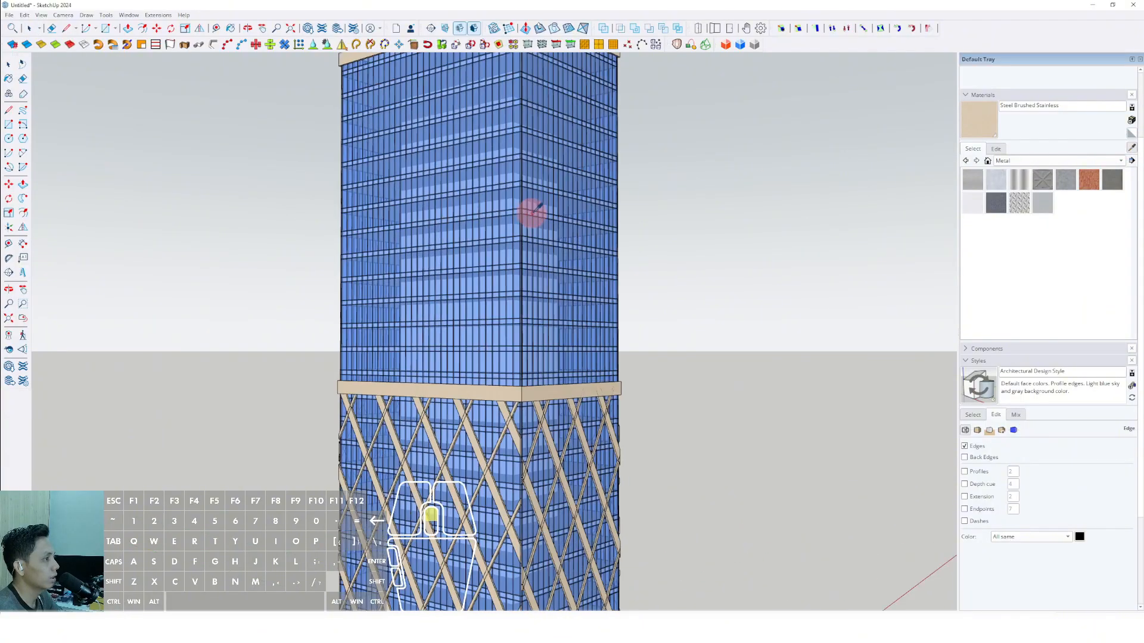
click(995, 149)
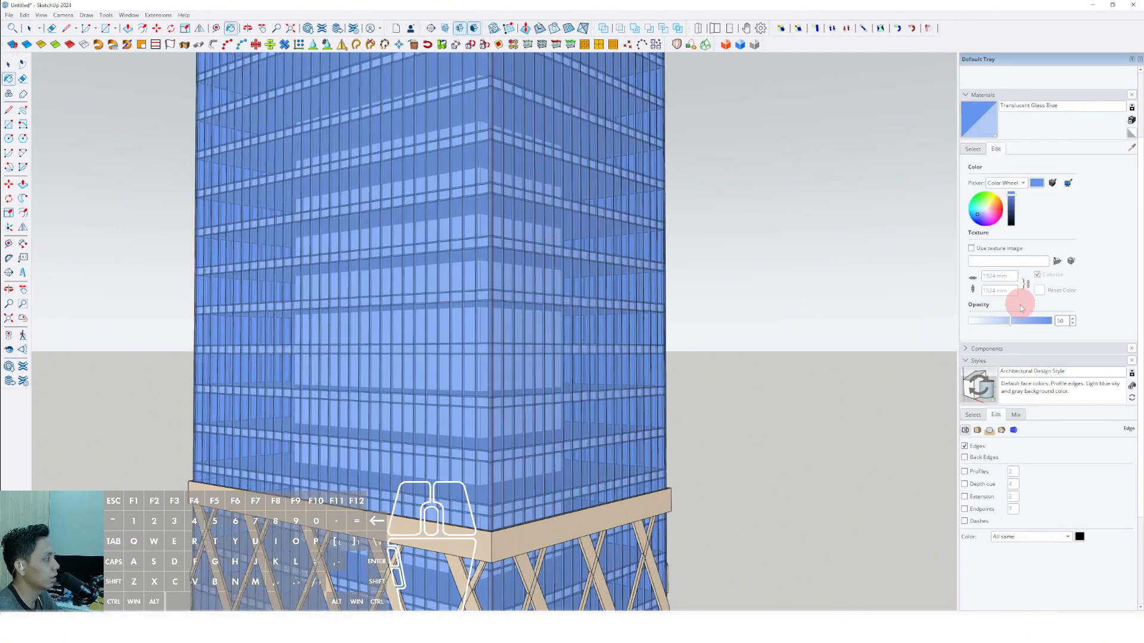
click(1000, 321)
click(1011, 210)
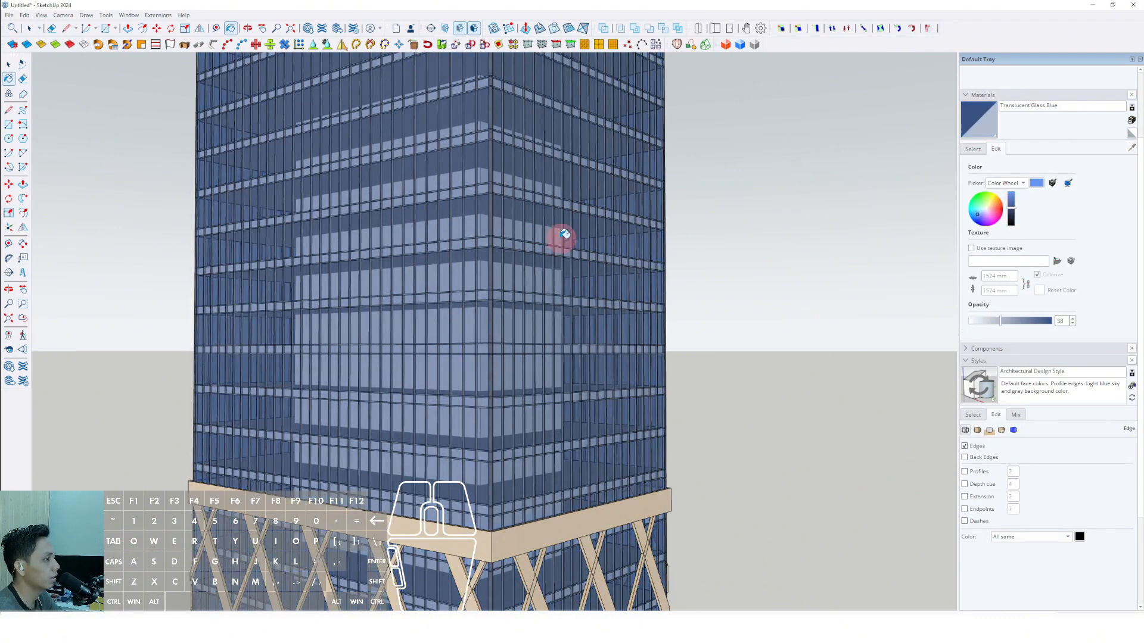
Delete the leftover grey rectangle on the ground beside the tower.
scroll(565, 234, down, 5)
middle_drag(538, 302, 651, 413)
click(651, 413)
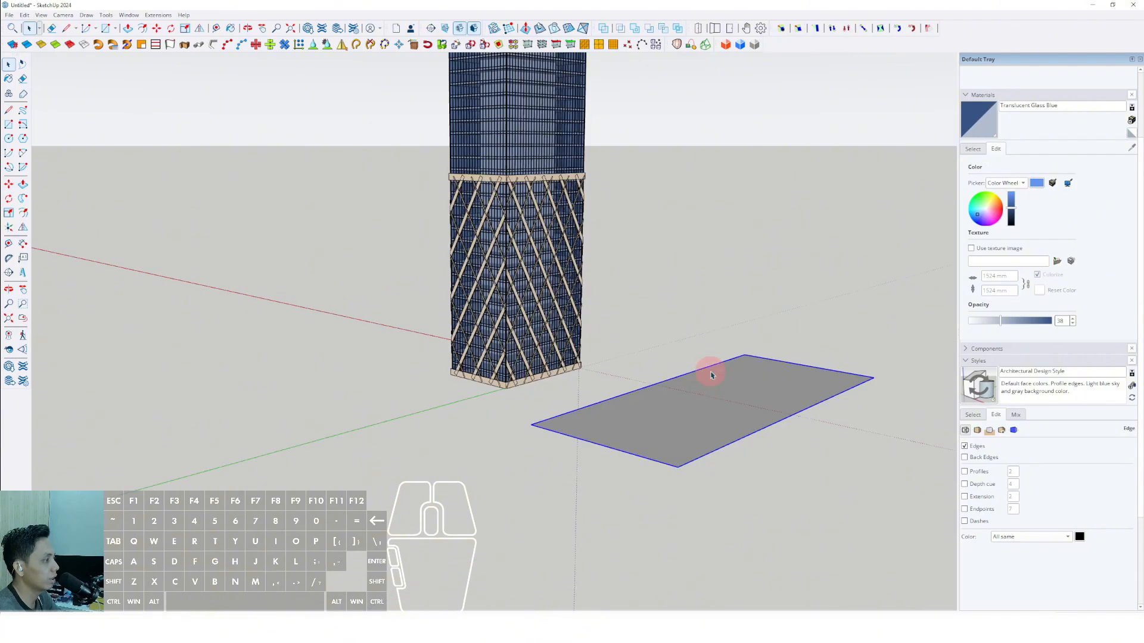
key(Delete)
Open the base band group and Push/Pull its underside up to the corner of the tower's bottom slab.
scroll(549, 358, up, 4)
middle_drag(552, 360, 466, 313)
scroll(433, 264, up, 6)
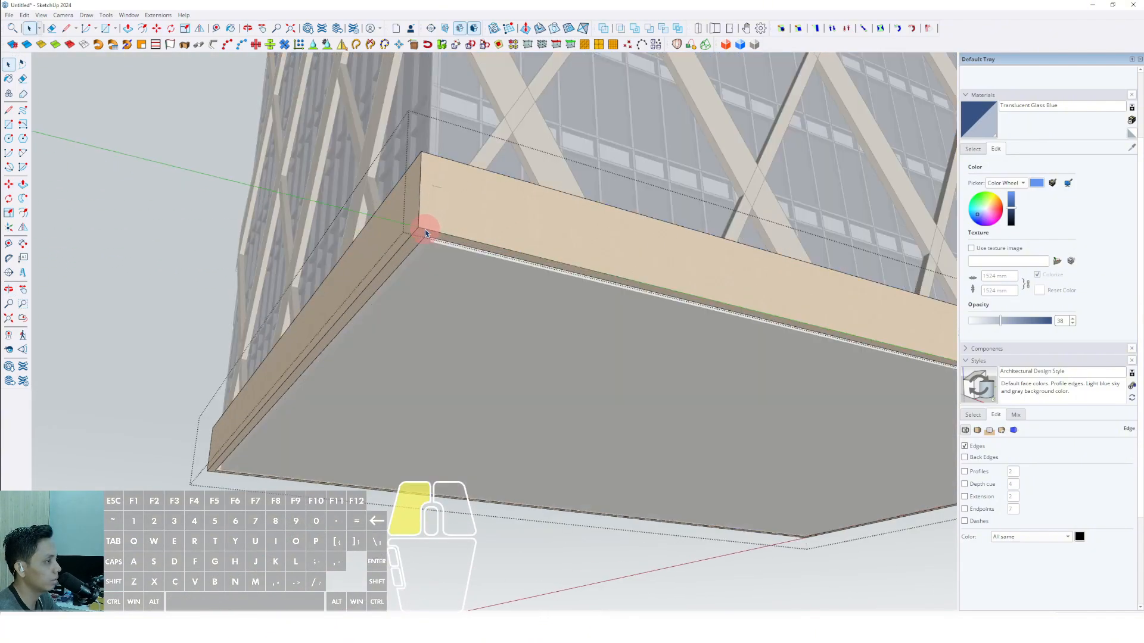
click(422, 238)
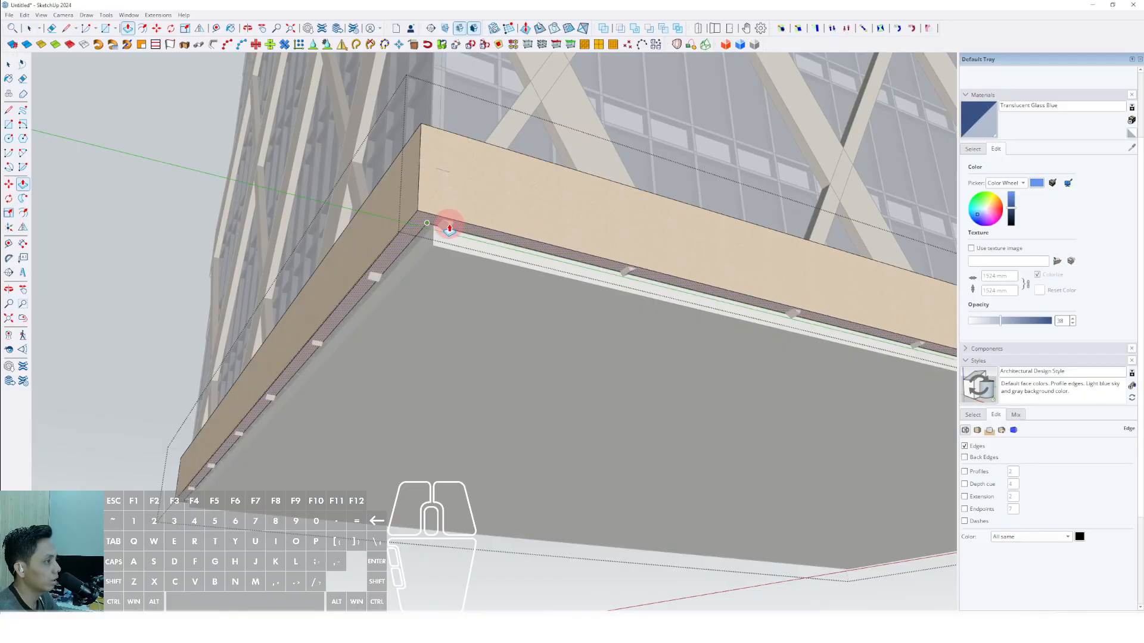
middle_drag(450, 236, 524, 345)
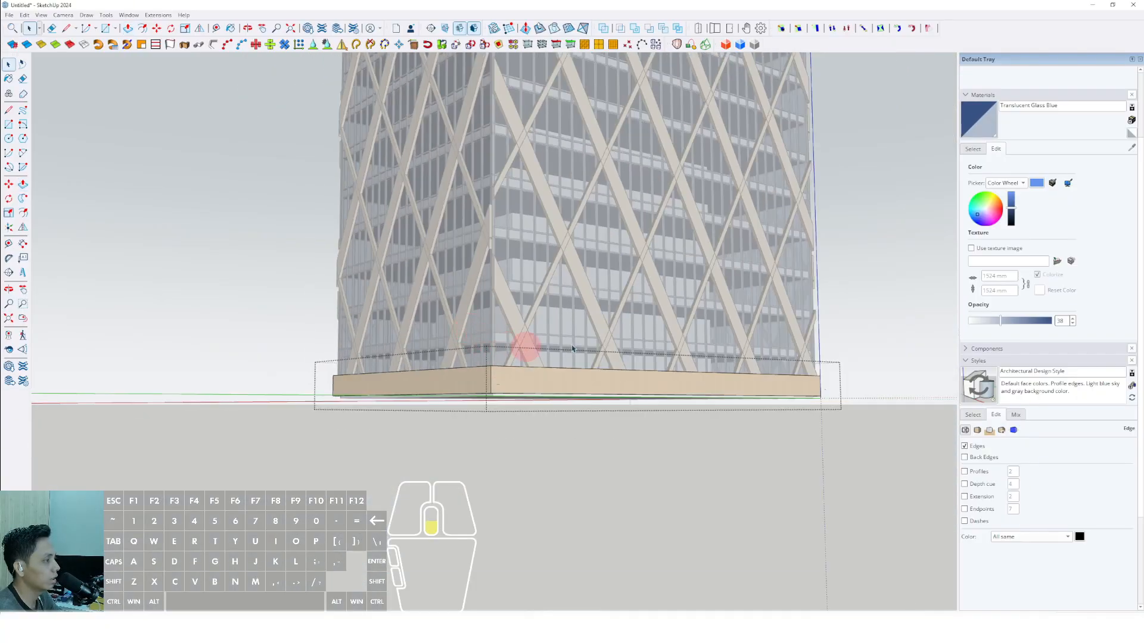
click(804, 317)
Draw a rectangle across the tower's underside from one slab corner to the opposite corner.
middle_drag(804, 316, 513, 225)
key(r)
click(516, 220)
scroll(527, 306, up, 2)
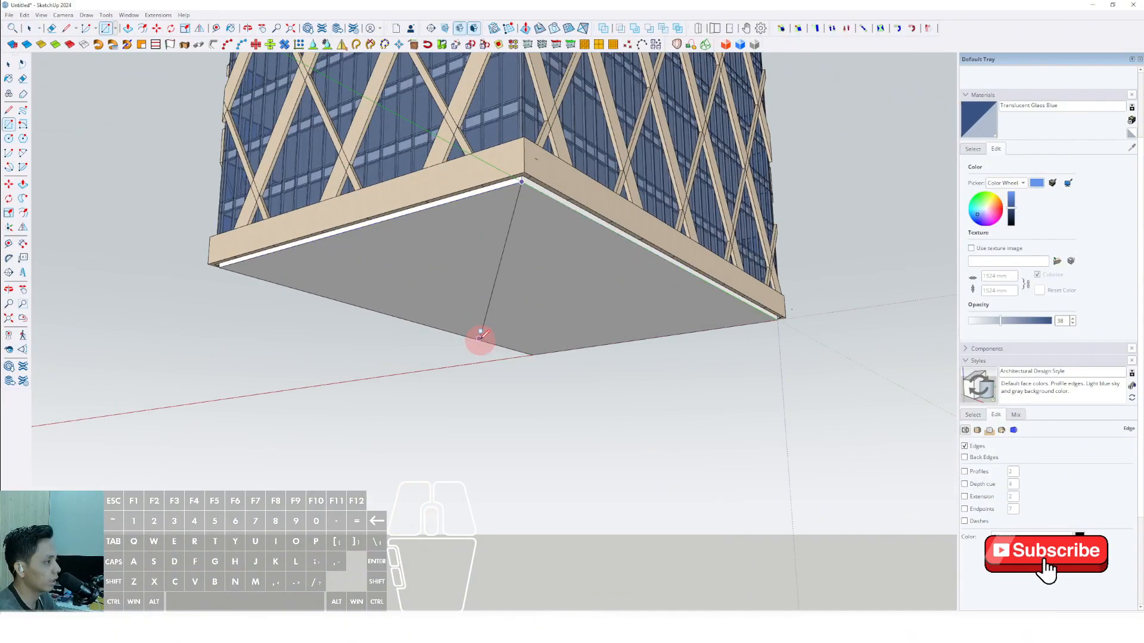
scroll(480, 337, up, 3)
key(shift)
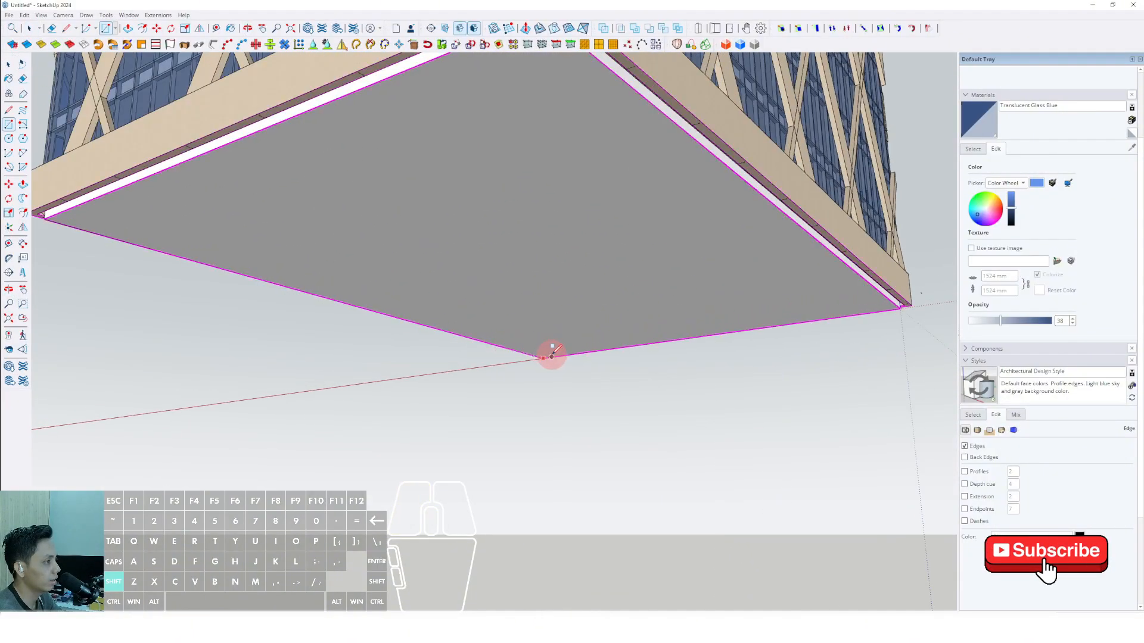
key(space)
Push/Pull the underside rectangle downward into a thin slab beneath the base band.
scroll(539, 297, down, 3)
double_click(546, 249)
middle_drag(546, 249, 544, 296)
key(p)
click(546, 263)
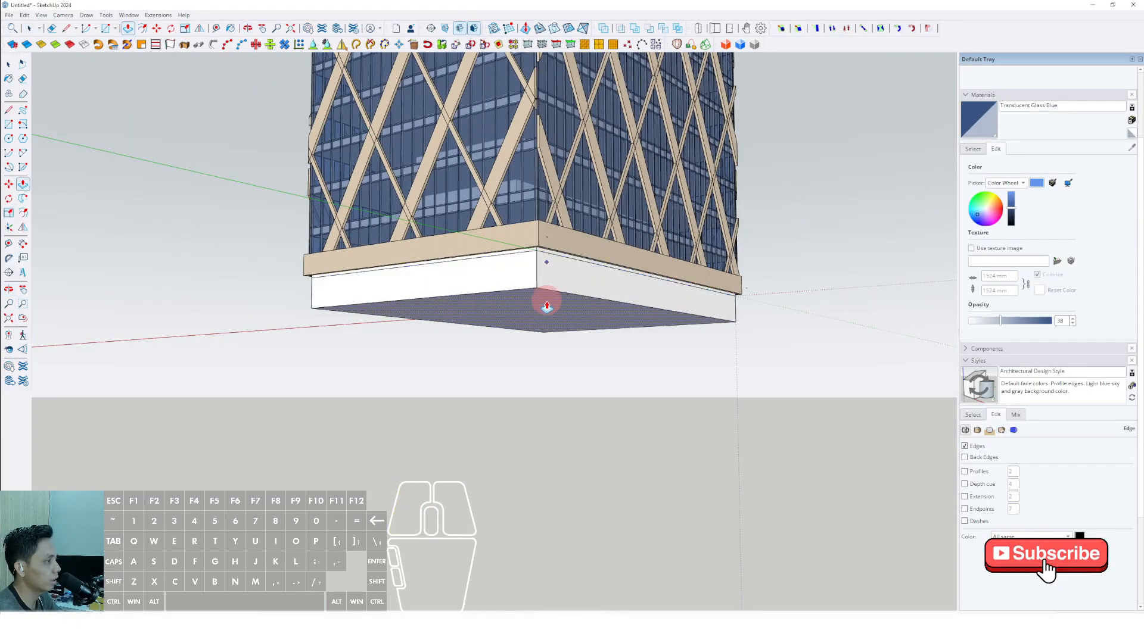
key(Return)
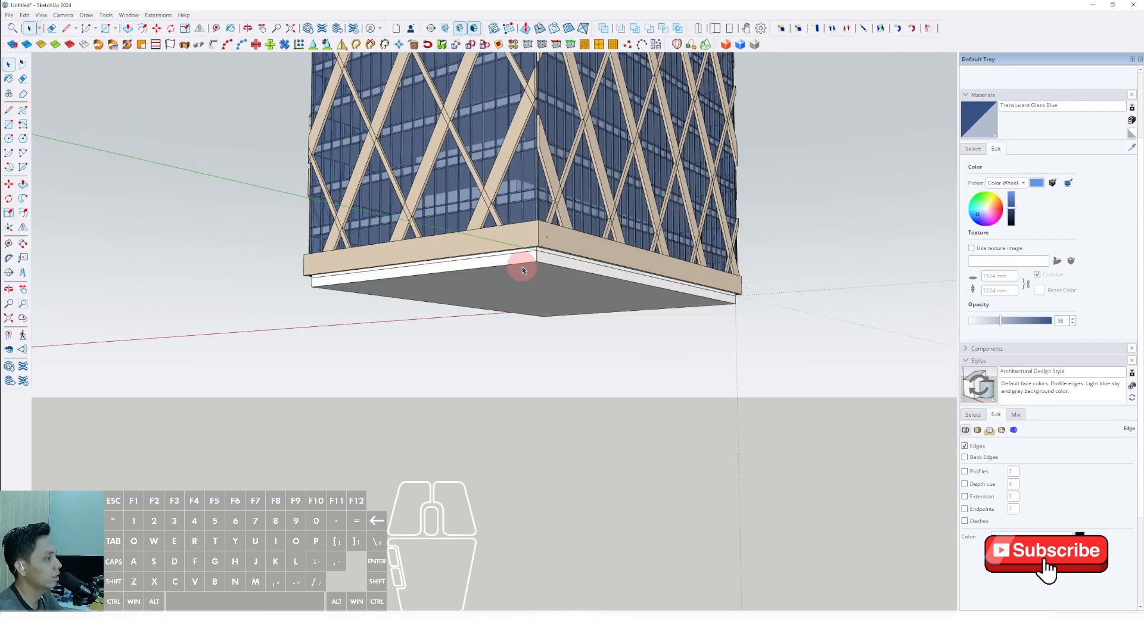
Group the thin slab and move it straight down to leave an open storey below the tower.
right_click(537, 265)
click(556, 350)
scroll(569, 265, up, 4)
shift+middle_drag(569, 266, 562, 314)
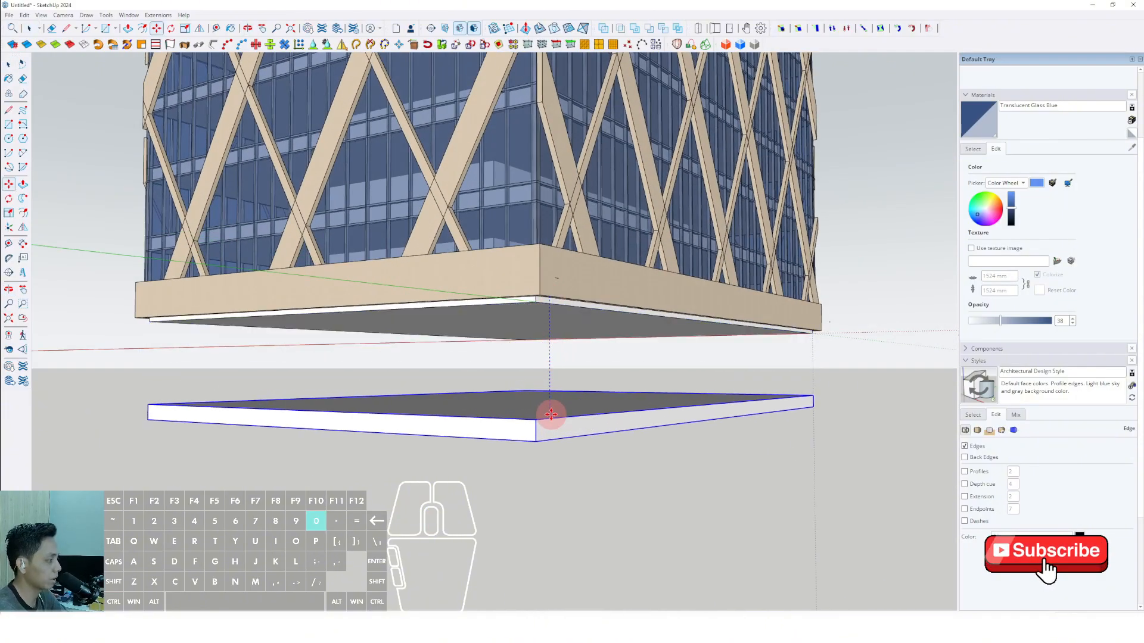
key(Return)
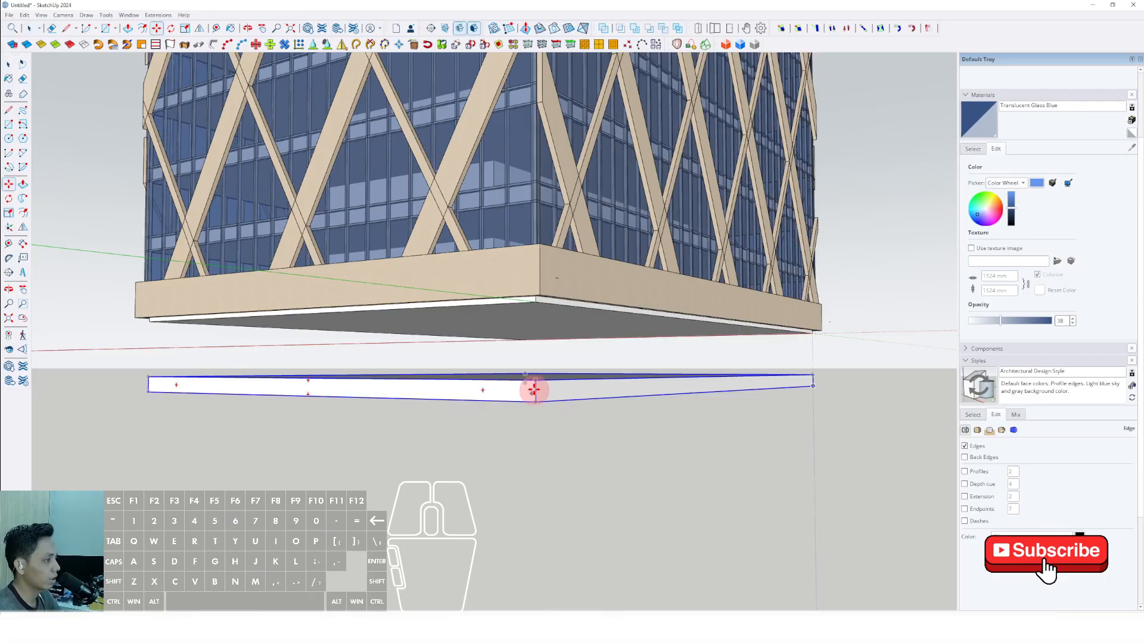
Copy the slab straight down three times at equal spacing to form a stack of four.
click(534, 390)
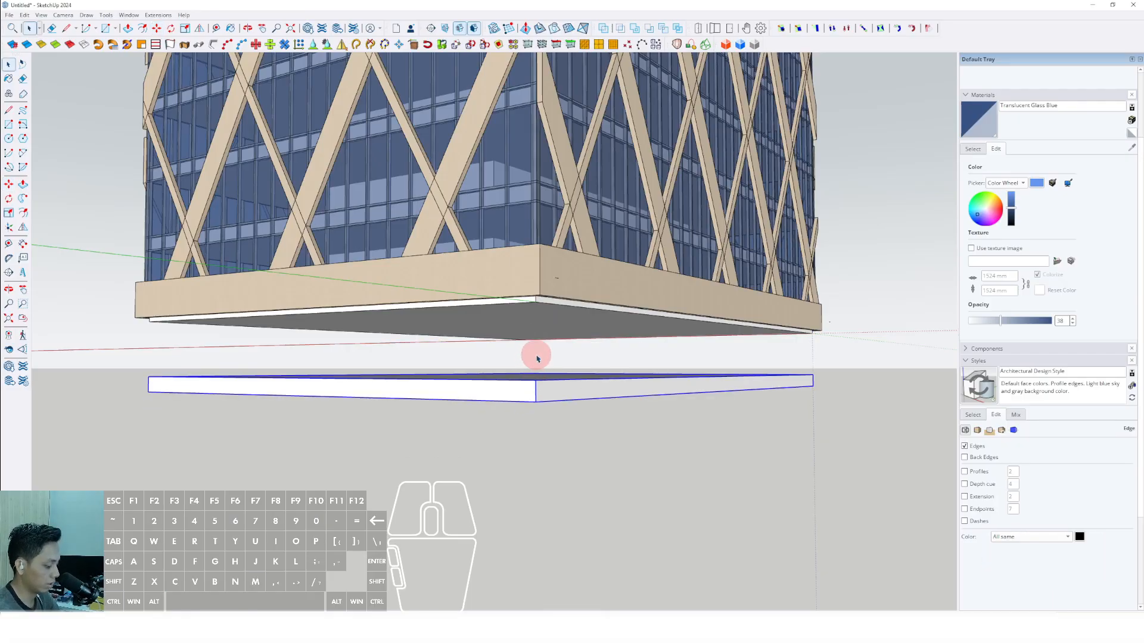
click(535, 402)
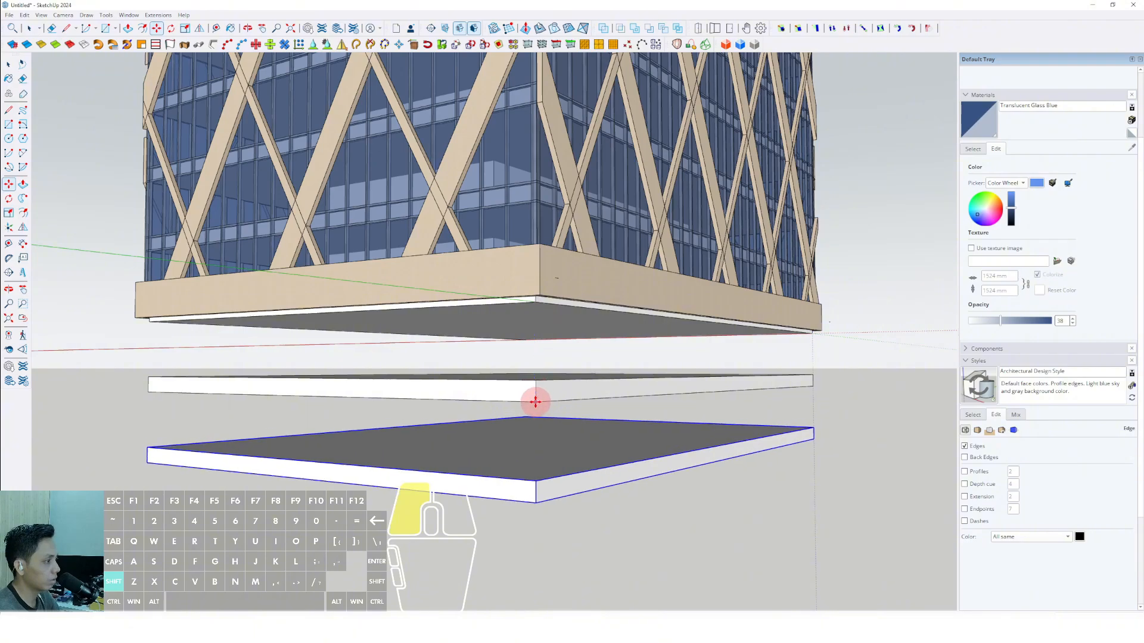
ctrl+click(536, 399)
scroll(536, 455, down, 1)
shift+middle_drag(536, 455, 537, 337)
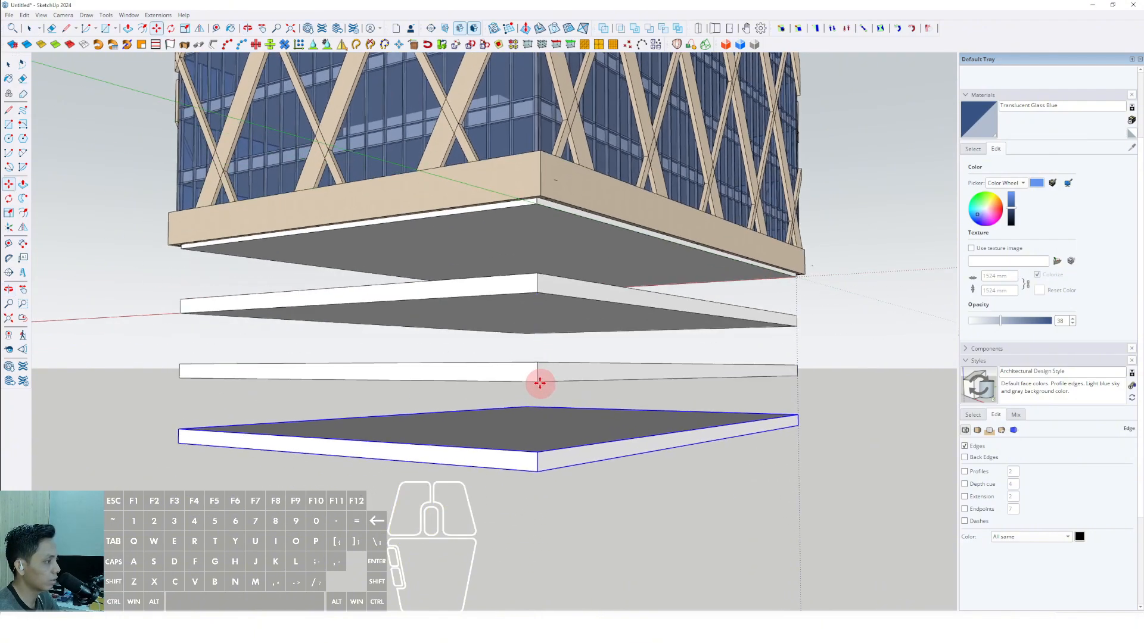
shift+click(539, 467)
scroll(583, 400, down, 5)
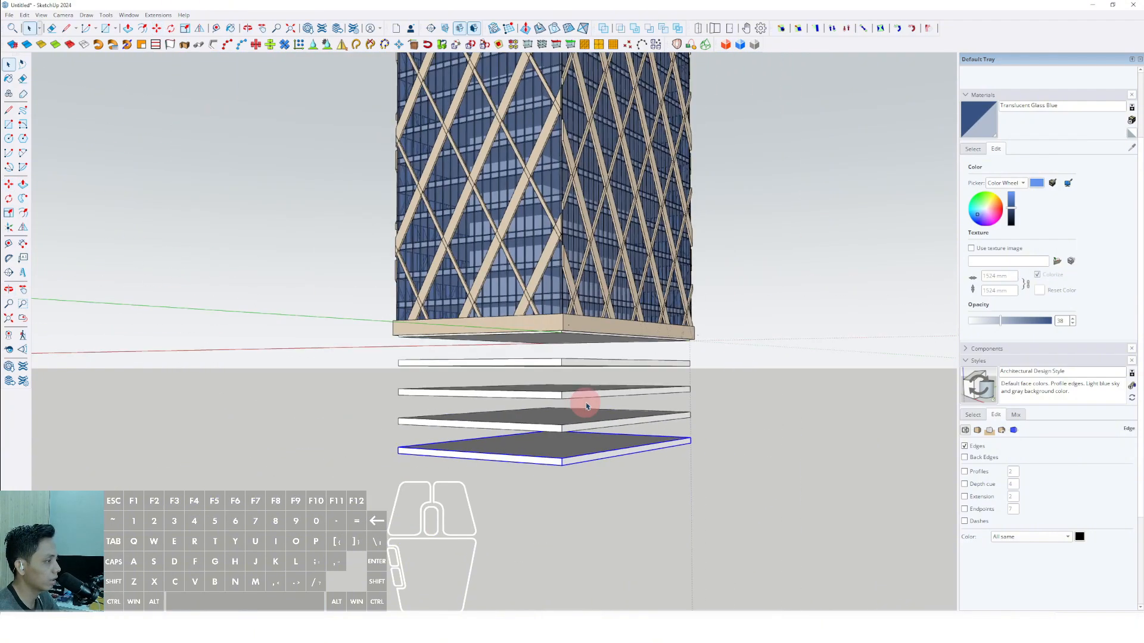
Select all four slabs and scale them outward in both horizontal directions beyond the tower's footprint.
middle_drag(587, 426, 571, 457)
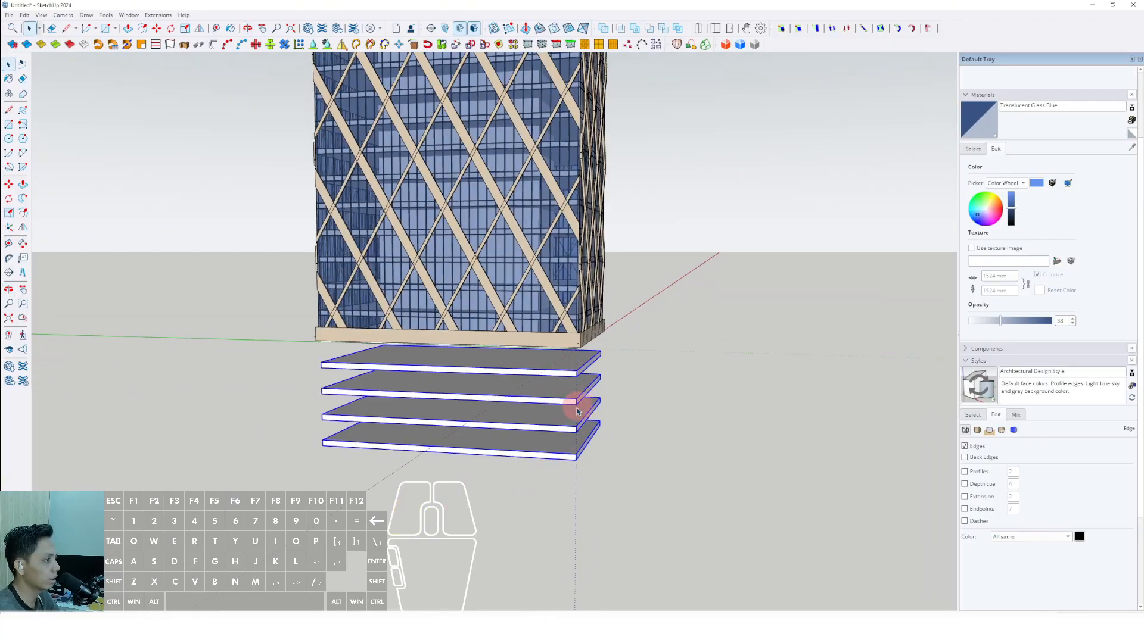
scroll(560, 412, down, 2)
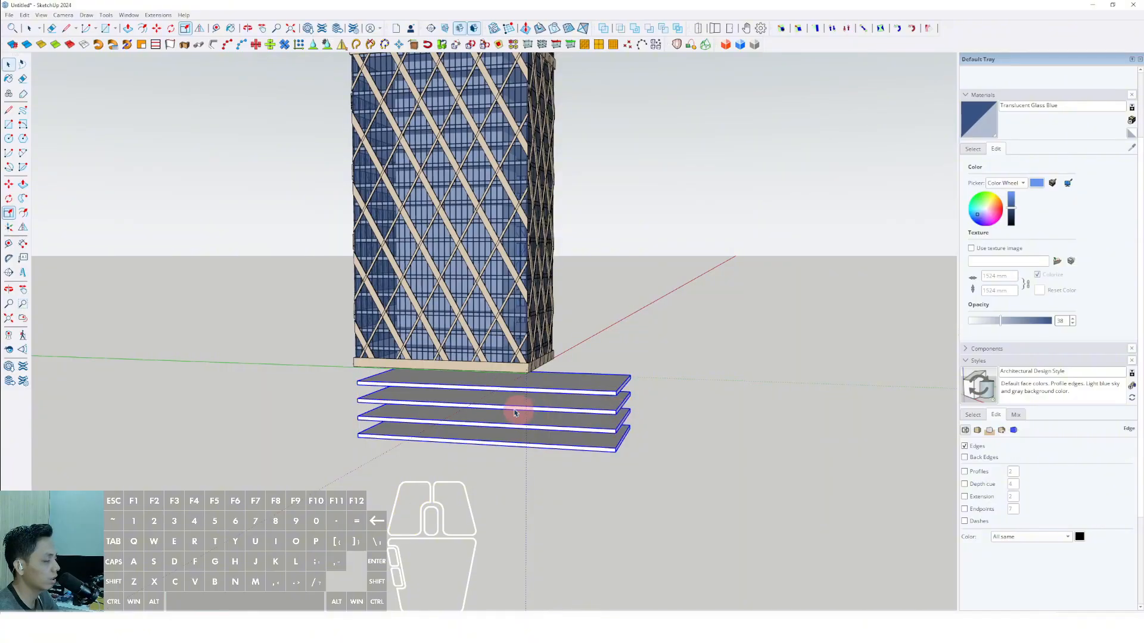
middle_drag(515, 412, 421, 444)
key(s)
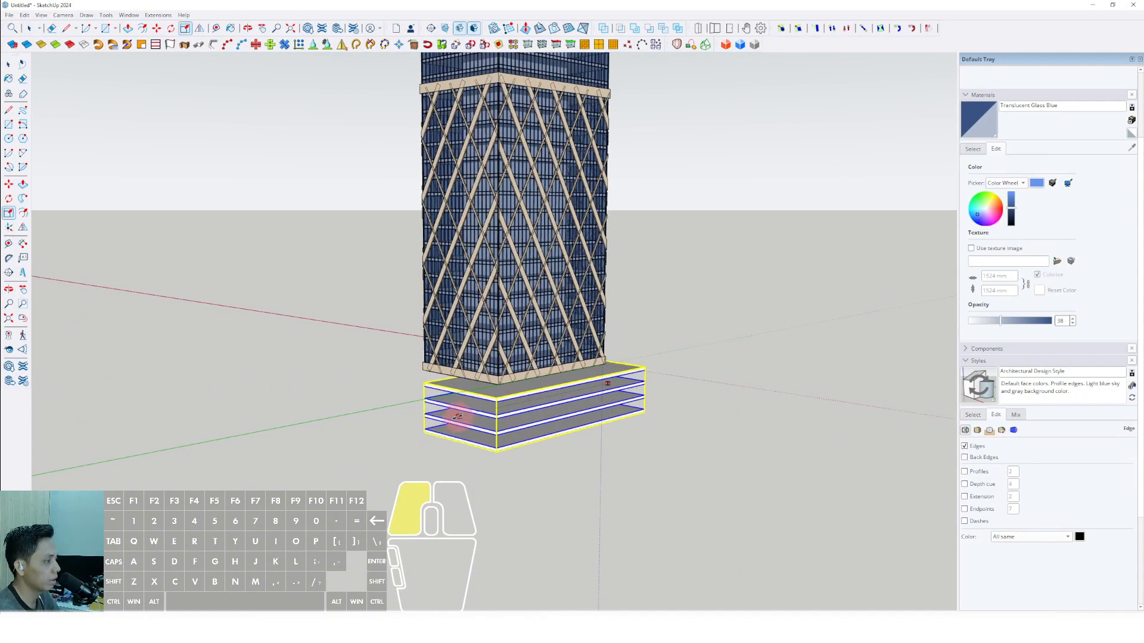
mouse_move(513, 407)
middle_down()
mouse_move(447, 417)
mouse_move(288, 363)
mouse_move(590, 375)
mouse_move(477, 376)
mouse_move(511, 416)
middle_up()
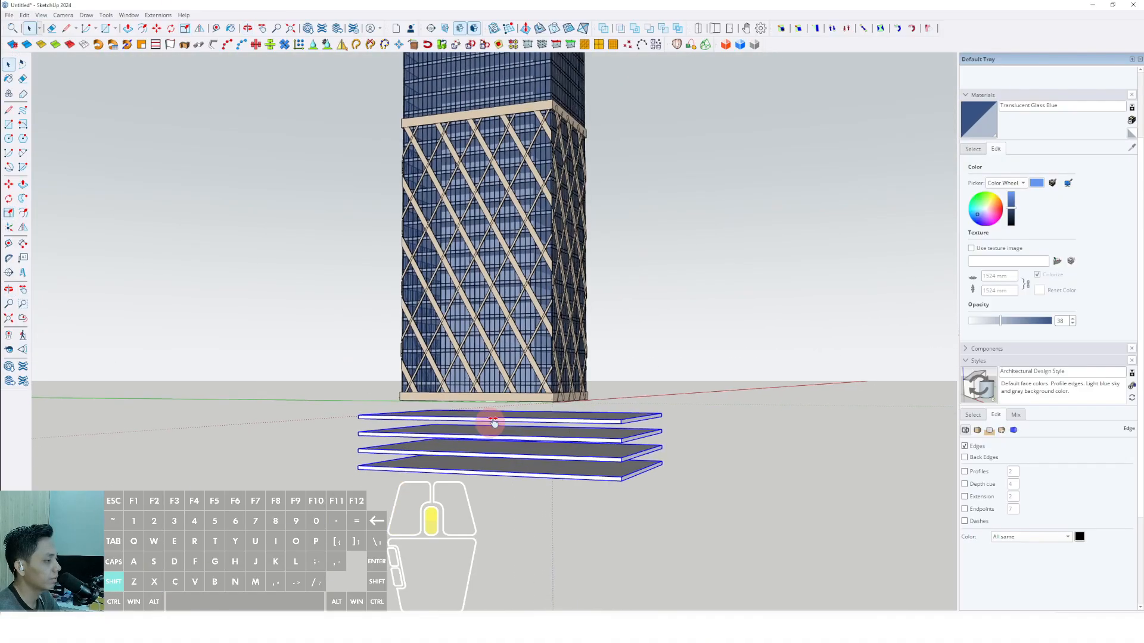
Move the slab stack vertically up until its top surface meets the underside of the tower's base.
scroll(494, 422, up, 2)
scroll(566, 427, up, 5)
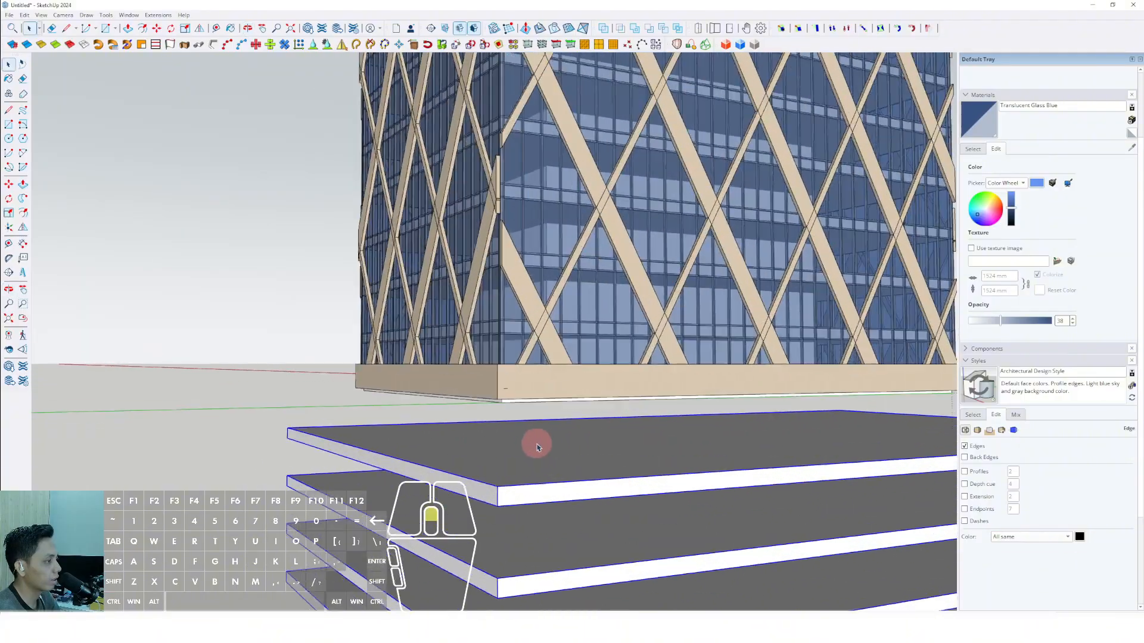
scroll(536, 447, up, 3)
key(m)
scroll(529, 423, up, 2)
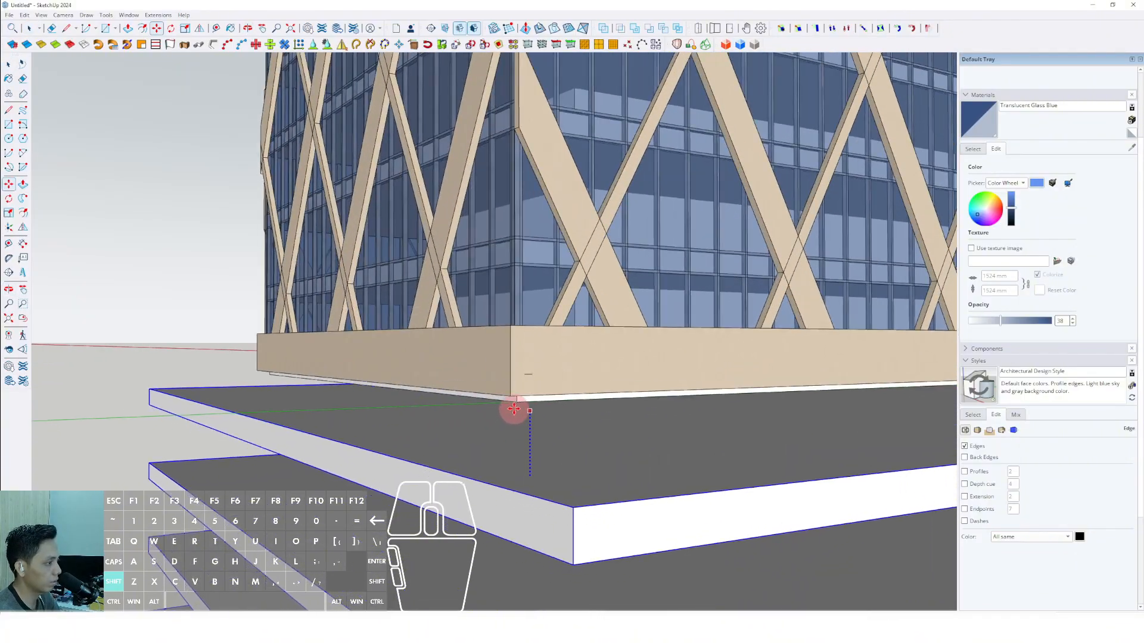
key(space)
scroll(518, 399, down, 10)
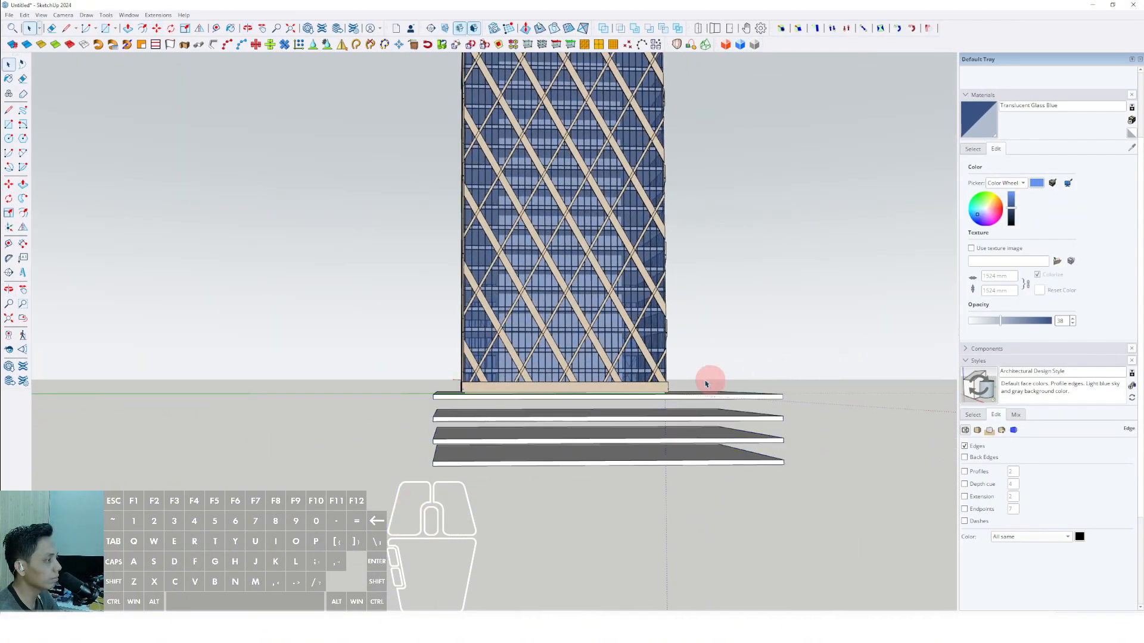
Draw a rectangle over the top podium slab from one corner to the opposite corner.
middle_drag(705, 384, 614, 437)
scroll(596, 433, up, 5)
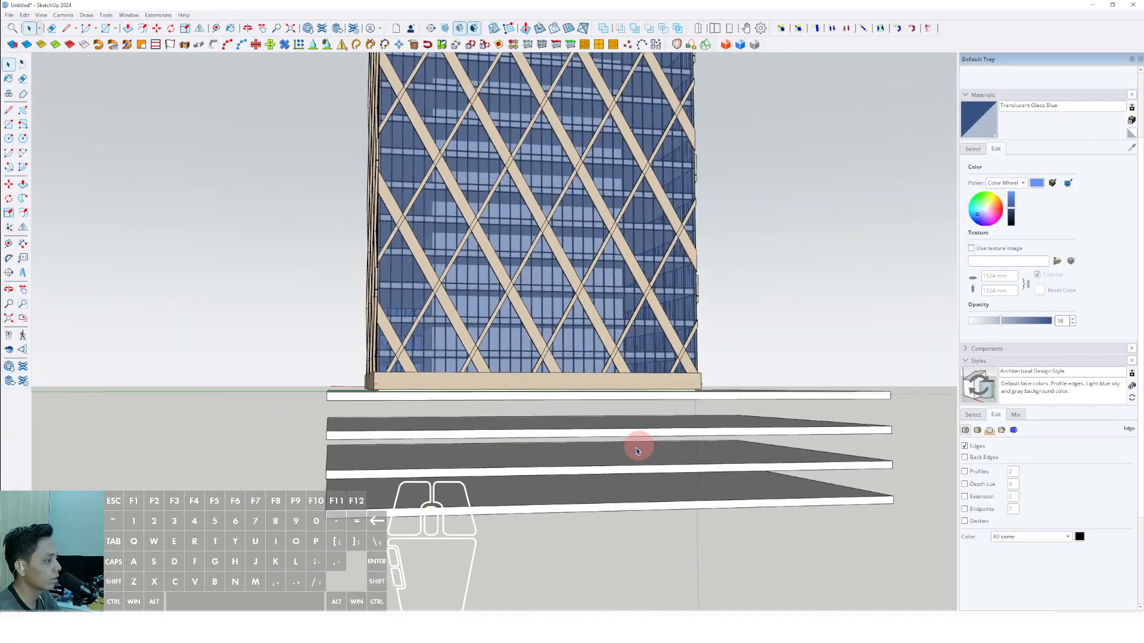
middle_drag(340, 503, 845, 446)
key(r)
middle_drag(443, 411, 564, 442)
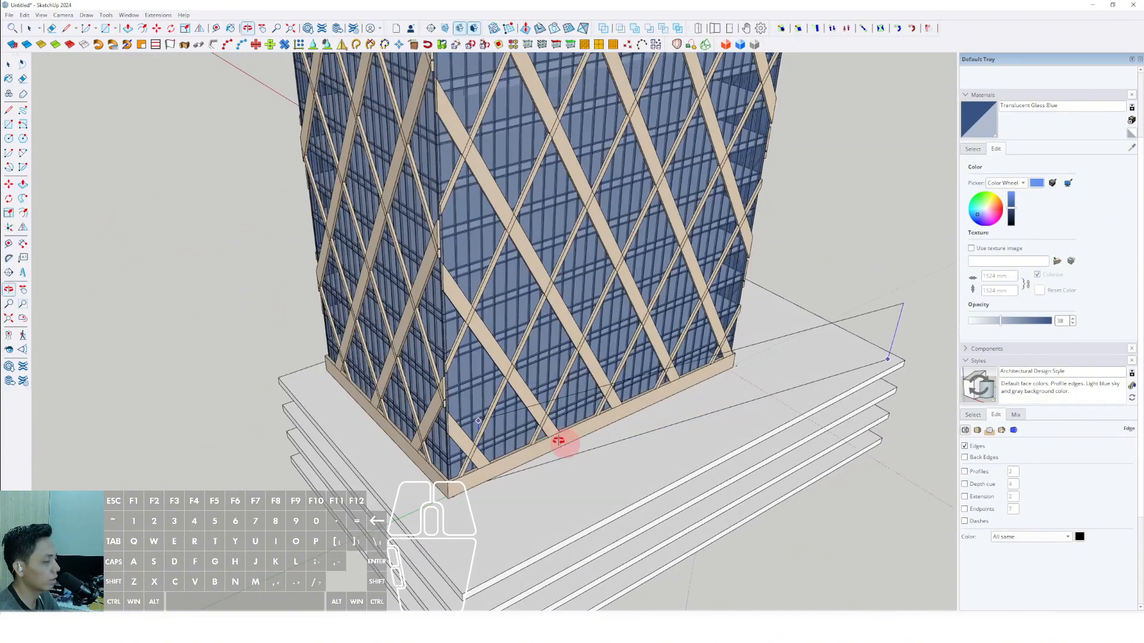
scroll(293, 379, up, 2)
click(285, 382)
Offset the rectangle inward twice on the top slab to outline a thin wall strip set back from the edge.
scroll(286, 381, down, 1)
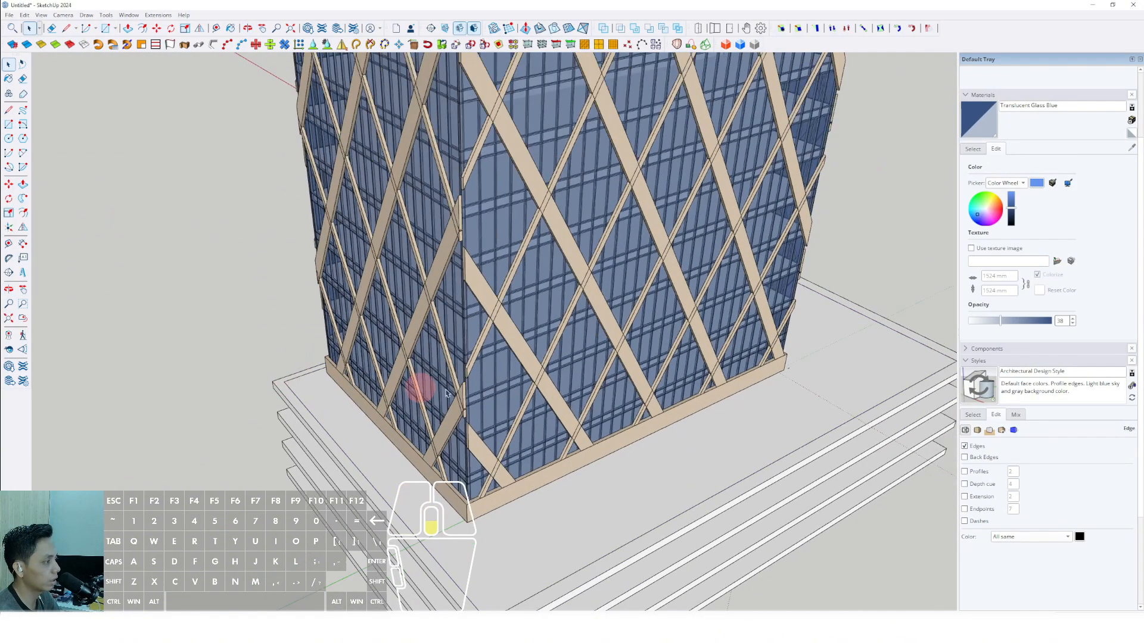
middle_drag(421, 388, 643, 441)
key(space)
scroll(643, 441, up, 2)
double_click(743, 412)
scroll(758, 427, up, 2)
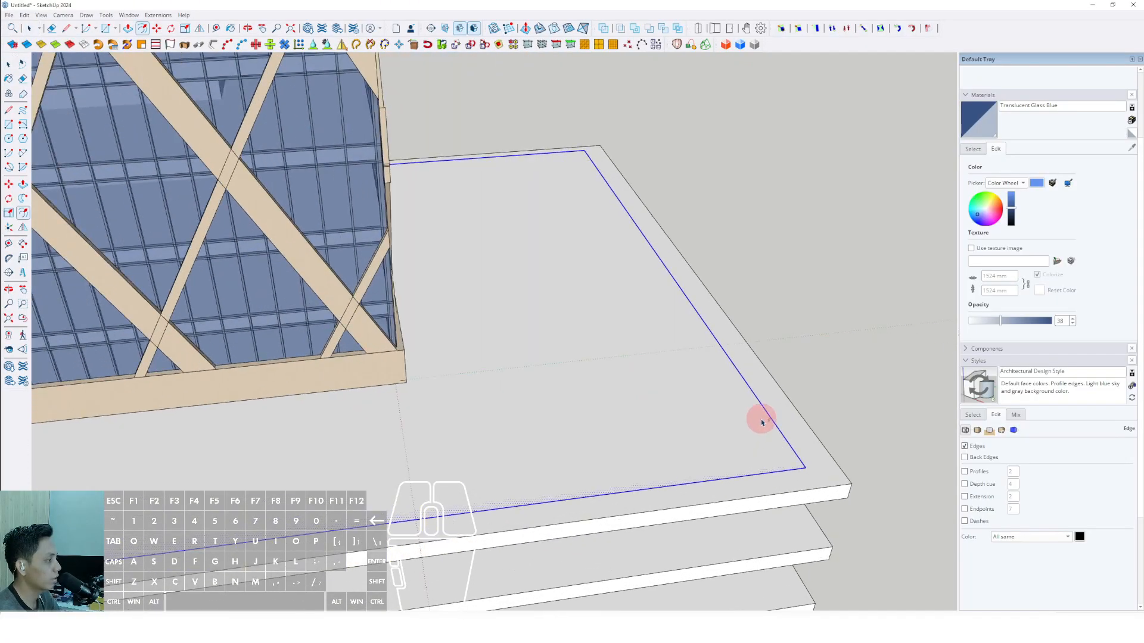
key(space)
click(764, 420)
scroll(797, 466, up, 3)
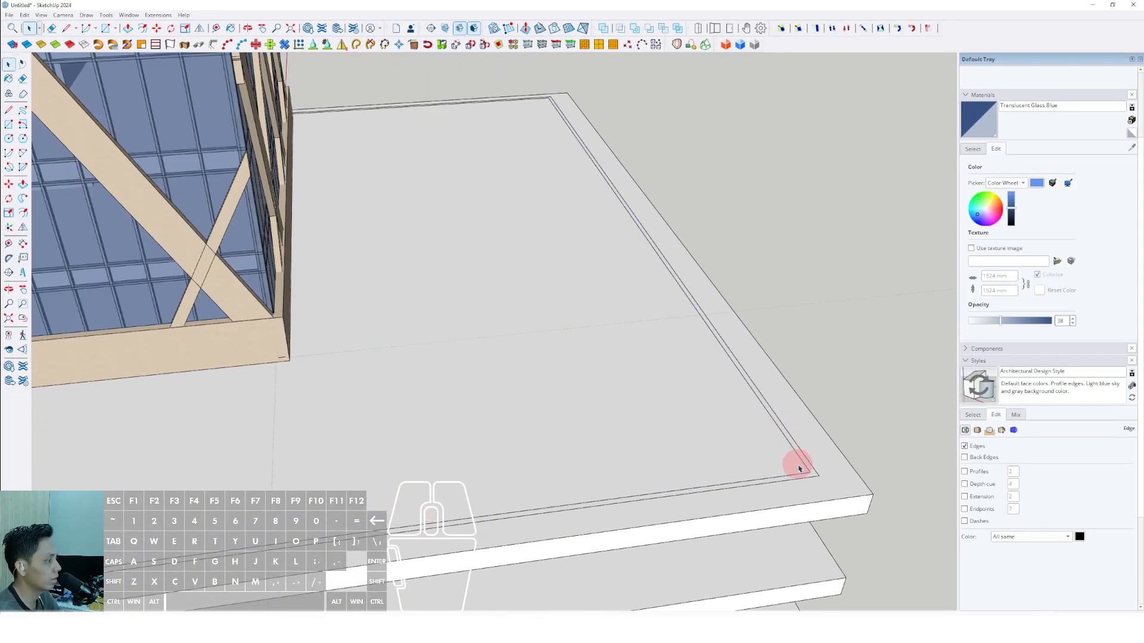
Push/Pull the thin perimeter strip down to the lowest podium slab to form the walls.
click(812, 466)
key(p)
click(812, 465)
scroll(811, 464, down, 3)
shift+middle_drag(798, 523, 738, 471)
middle_drag(739, 471, 641, 423)
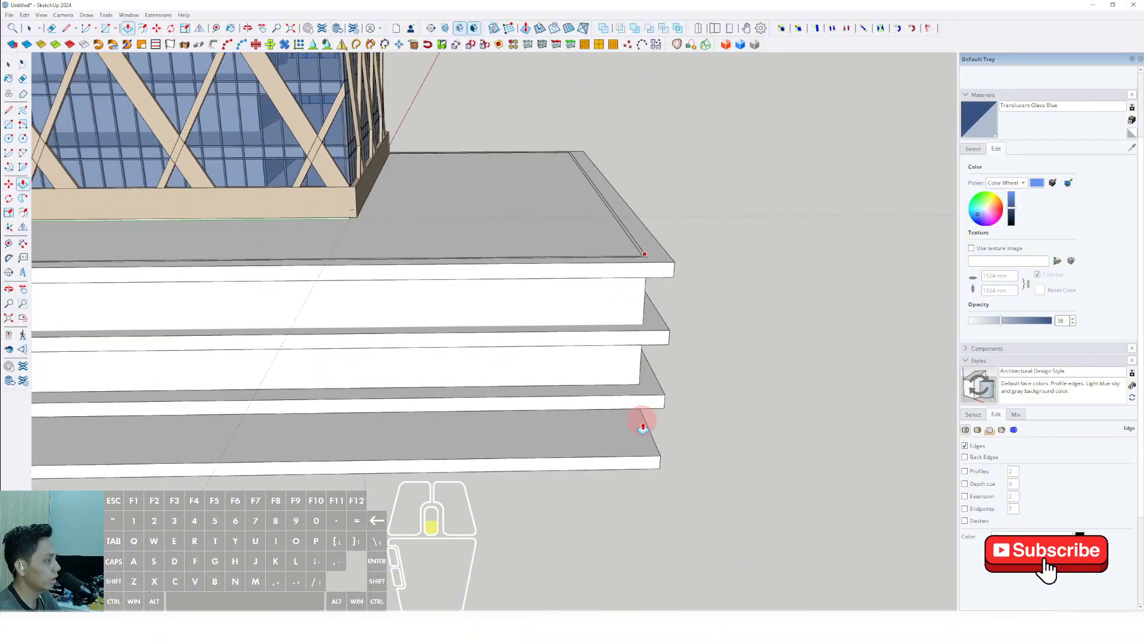
click(655, 457)
Select all the connected podium wall geometry and make it a group.
key(space)
triple_click(623, 320)
right_click(624, 305)
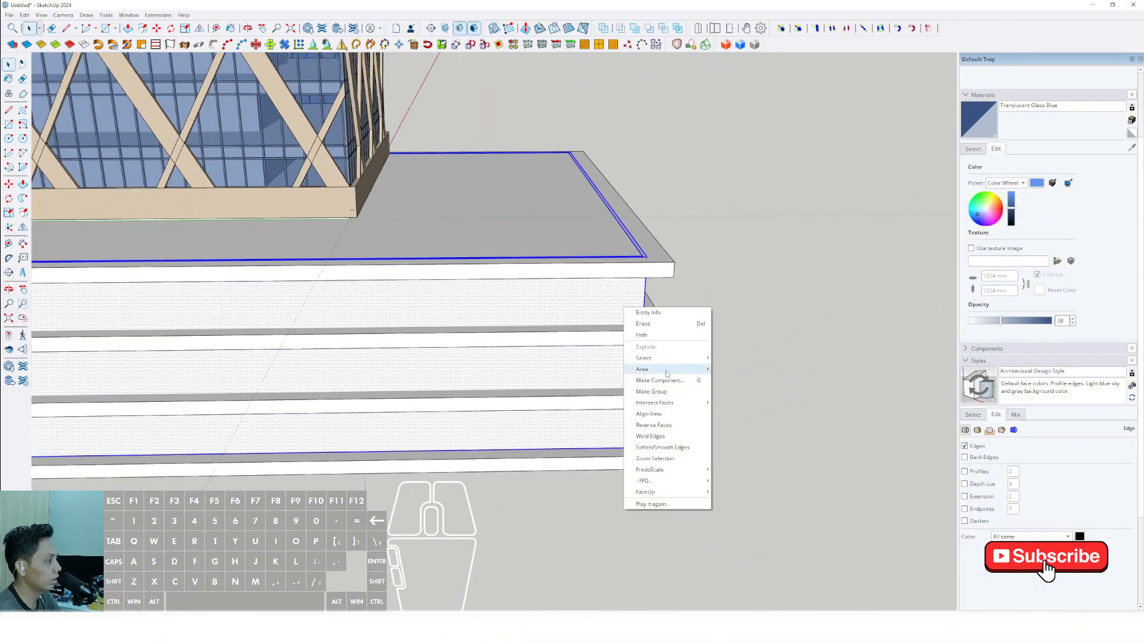
click(655, 370)
click(592, 379)
scroll(617, 286, up, 3)
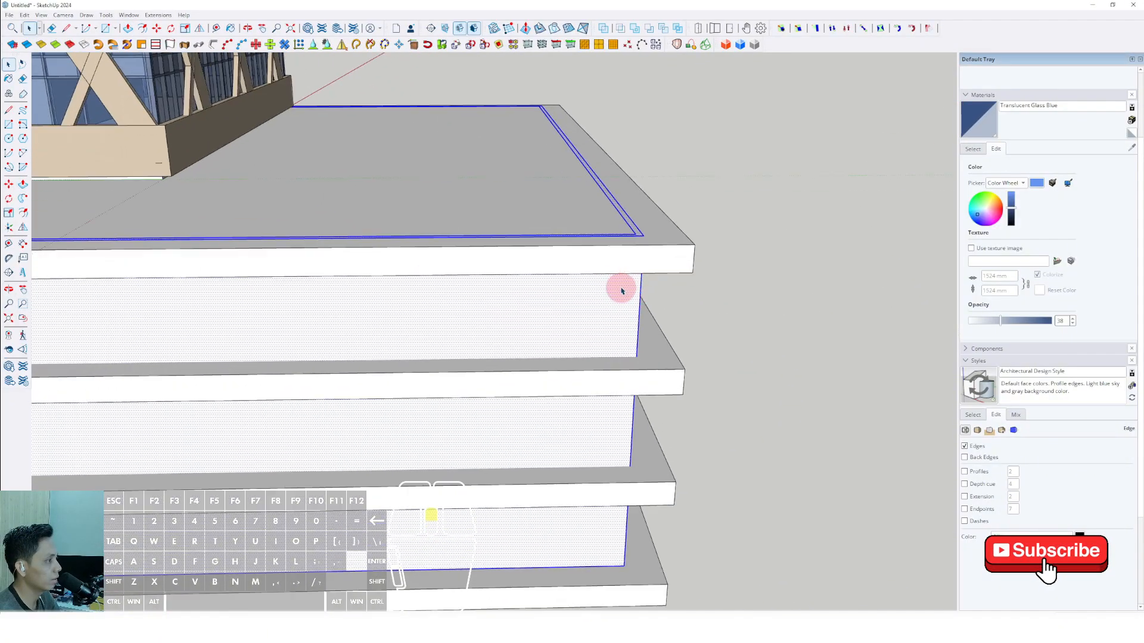
right_click(615, 282)
click(644, 370)
Open the podium wall group and Push/Pull its top face down below the top slab's surface.
triple_click(618, 305)
scroll(634, 233, up, 3)
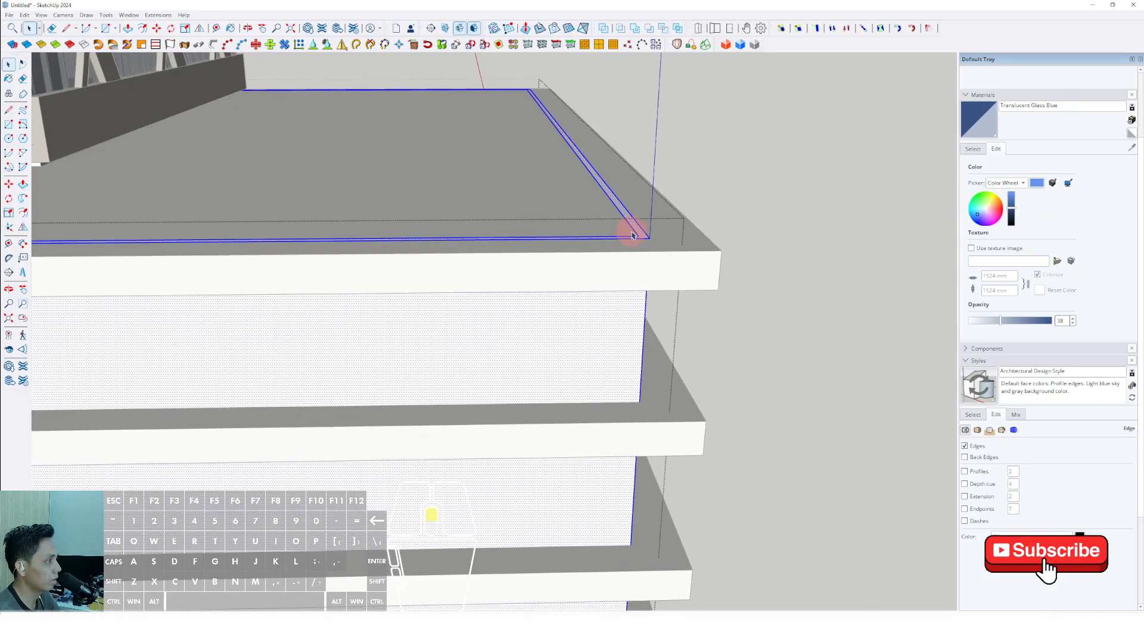
click(644, 235)
key(p)
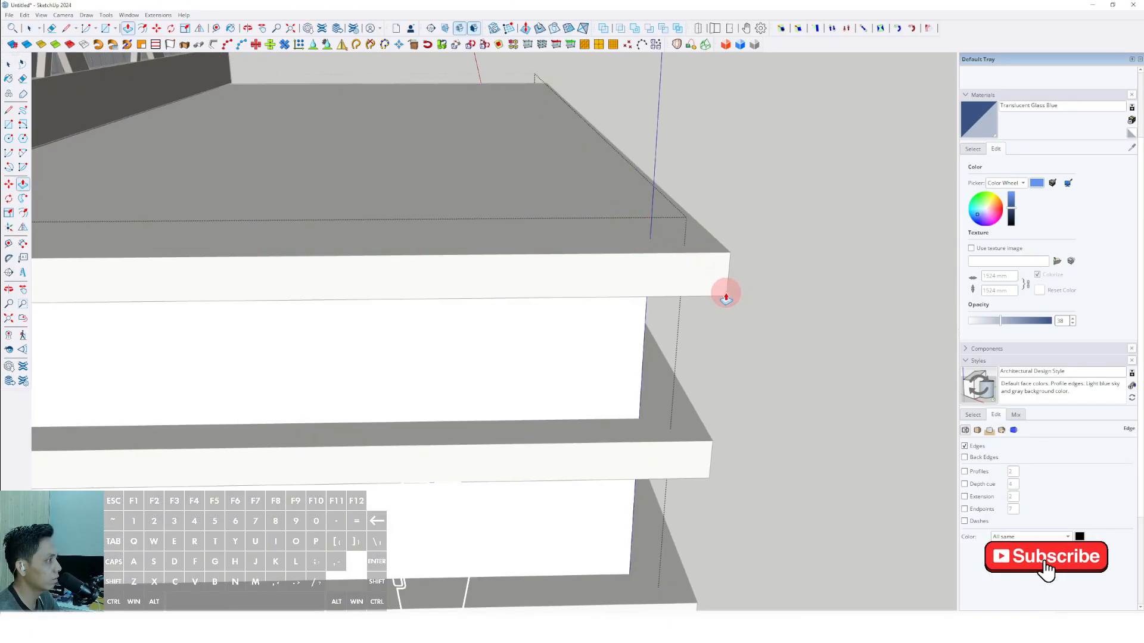
key(space)
Paint the podium walls with Translucent Glass Blue.
scroll(705, 291, down, 5)
click(975, 121)
click(649, 319)
key(space)
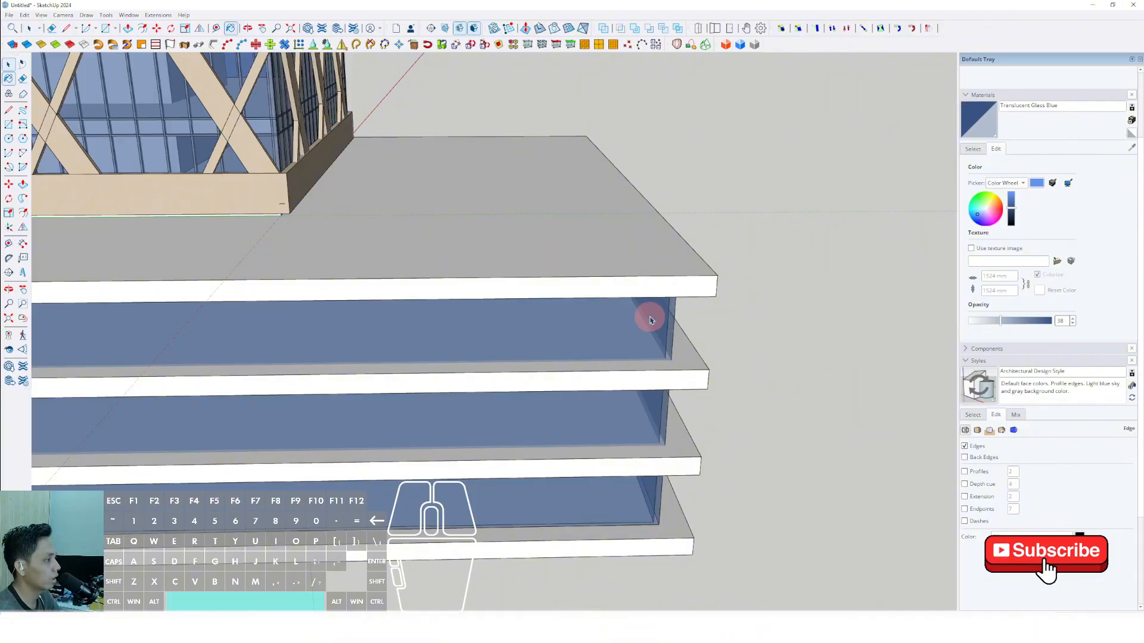
Draw a closed line outline on the podium's long facade, with sloped edges rising from the lowest slab to the far top corner.
scroll(648, 316, down, 5)
shift+middle_drag(440, 344, 361, 348)
scroll(425, 327, up, 2)
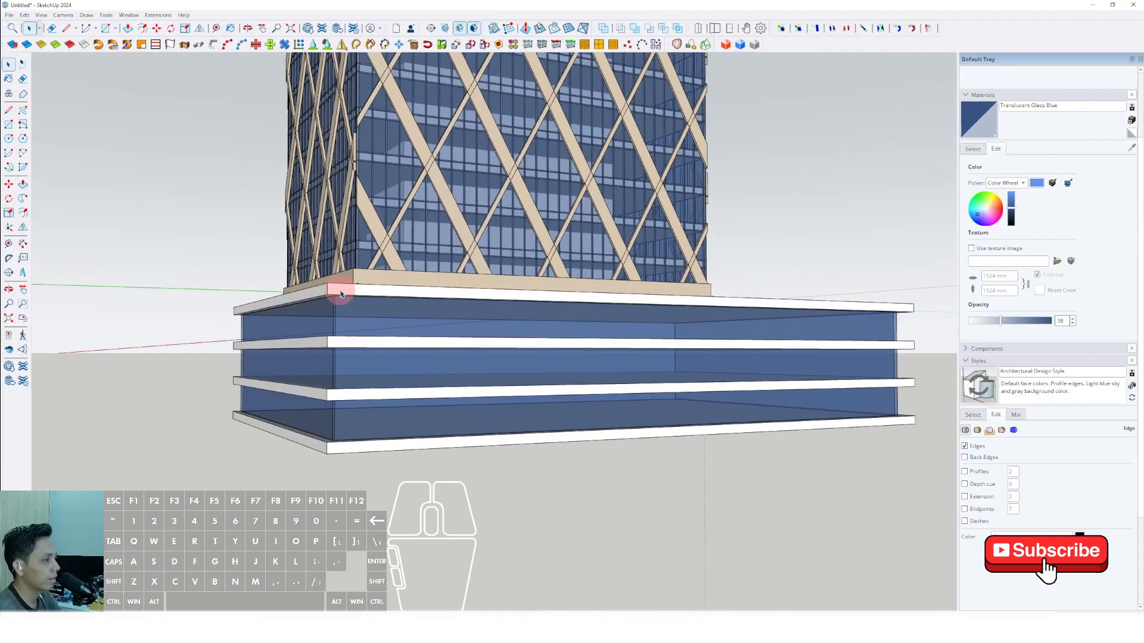
click(327, 284)
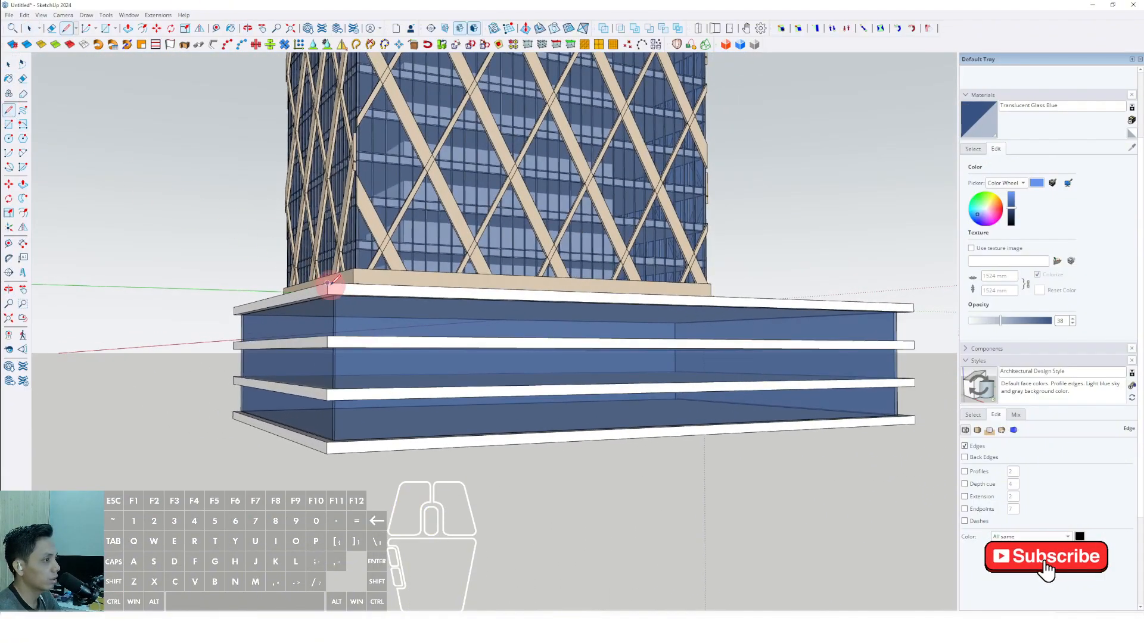
click(341, 421)
middle_drag(396, 439, 568, 360)
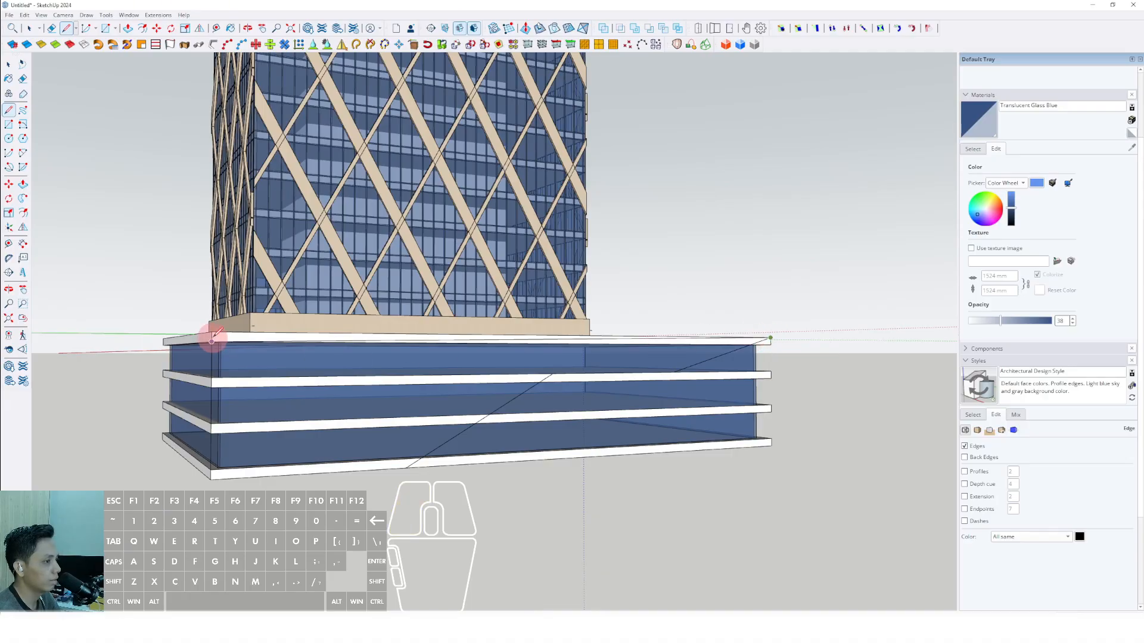
click(212, 334)
key(space)
Add arcs that round the two bends in the facade outline at the second slab.
scroll(500, 360, down, 2)
middle_drag(528, 373, 521, 378)
scroll(489, 393, up, 5)
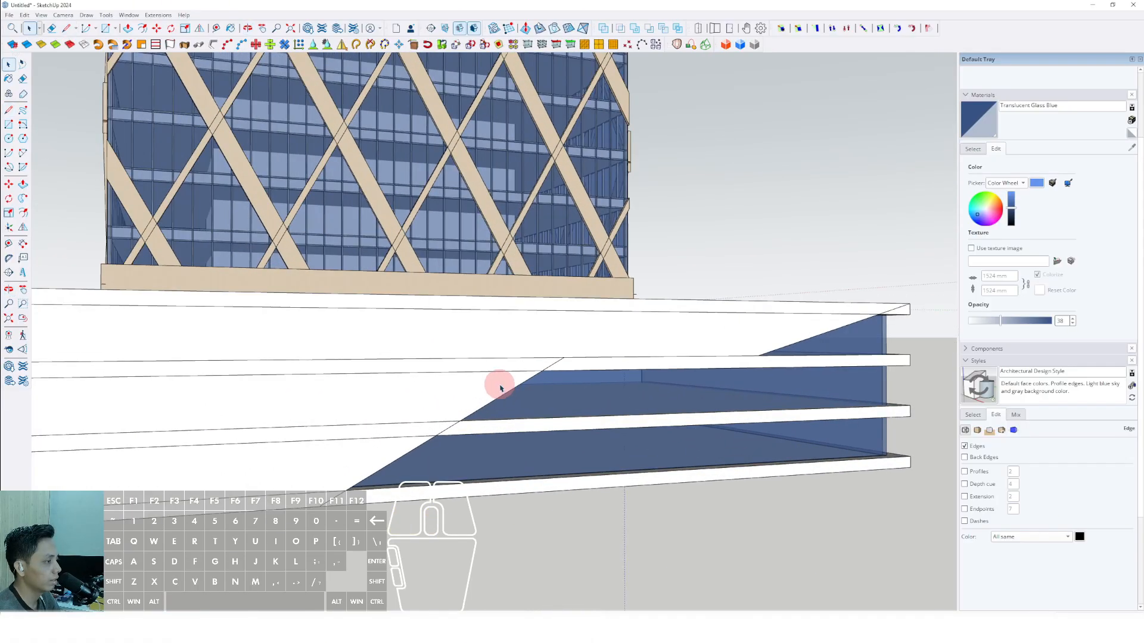
click(500, 387)
scroll(504, 376, up, 3)
key(a)
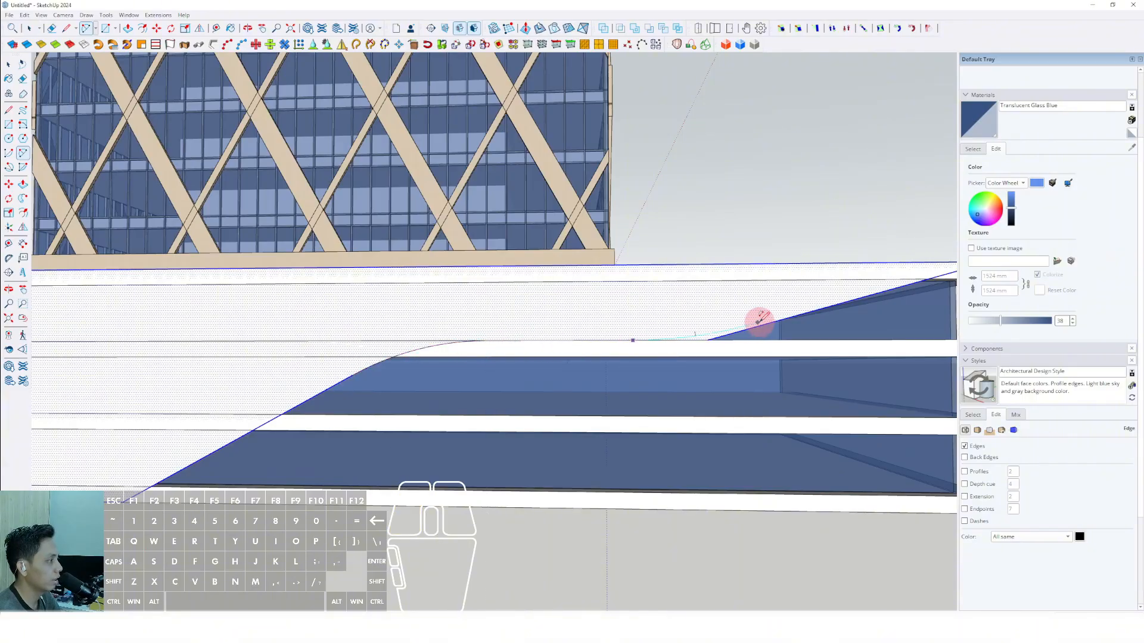
click(780, 318)
key(space)
Erase the leftover straight segments and corner slivers around the rounded bends of the facade outline.
scroll(725, 327, down, 2)
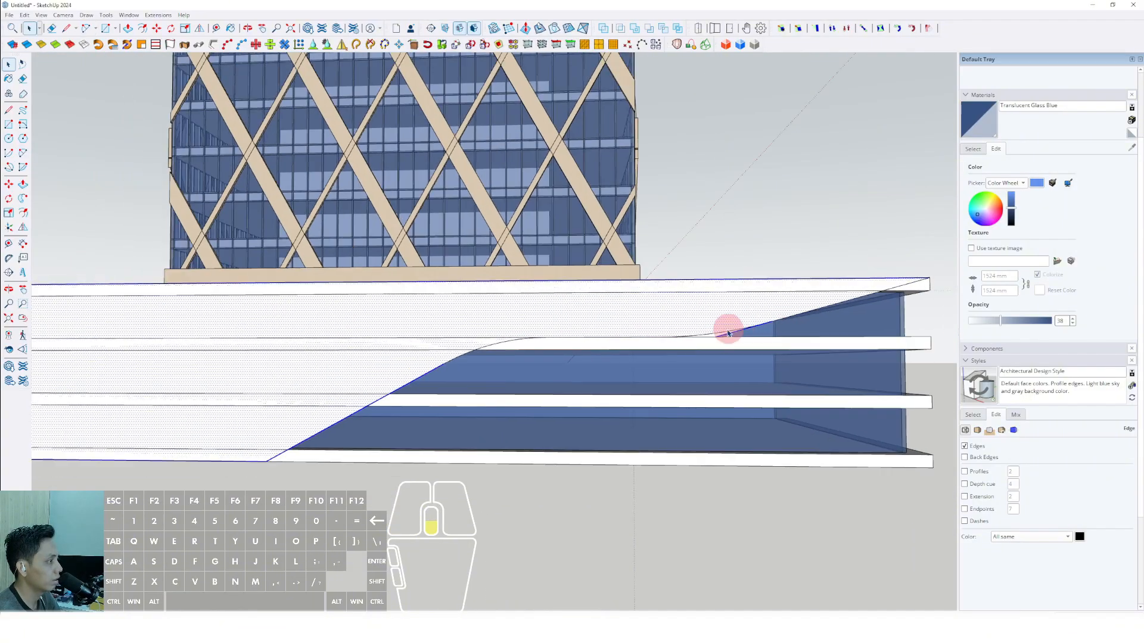
scroll(720, 340, up, 6)
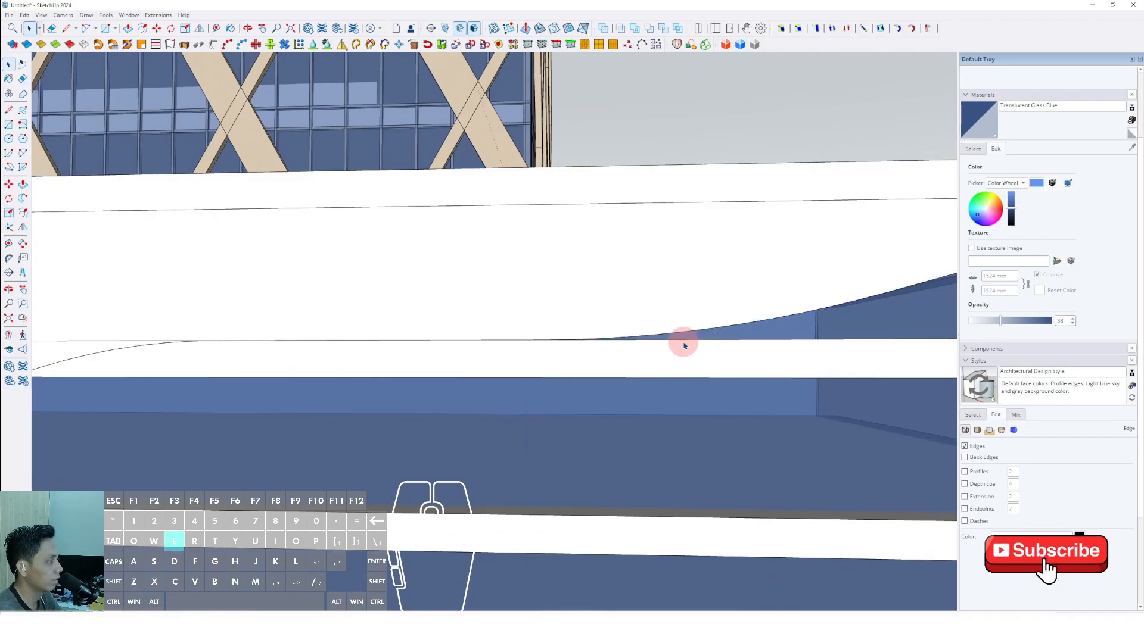
double_click(683, 345)
scroll(655, 342, down, 5)
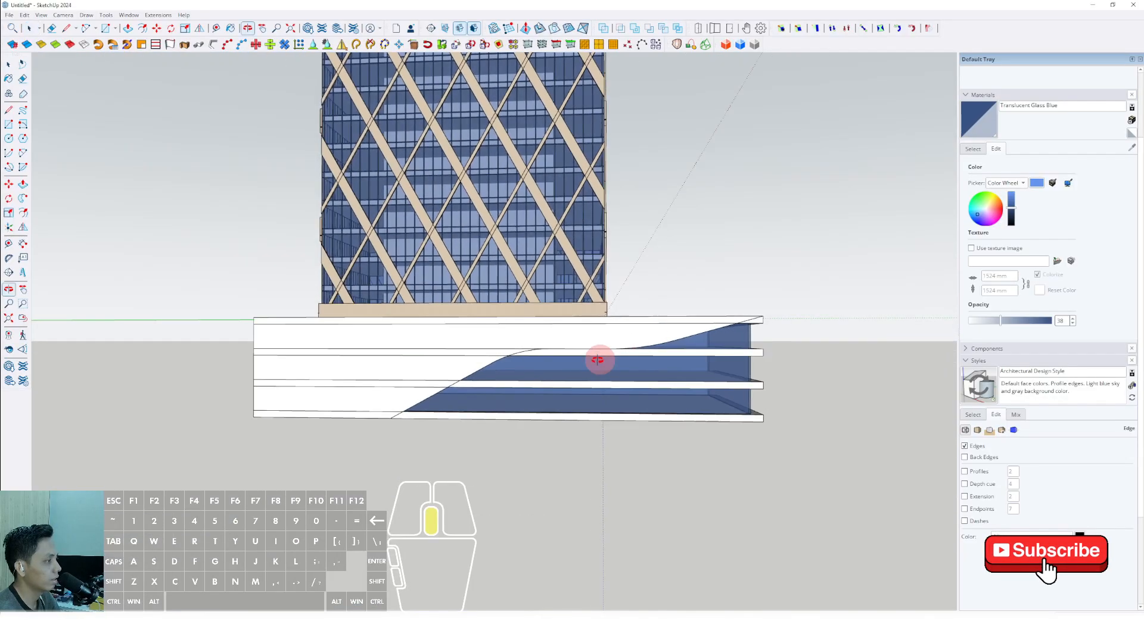
Push/Pull the curved facade face outward into a thin panel.
middle_drag(599, 360, 395, 365)
scroll(482, 365, up, 3)
middle_drag(482, 366, 403, 357)
key(v)
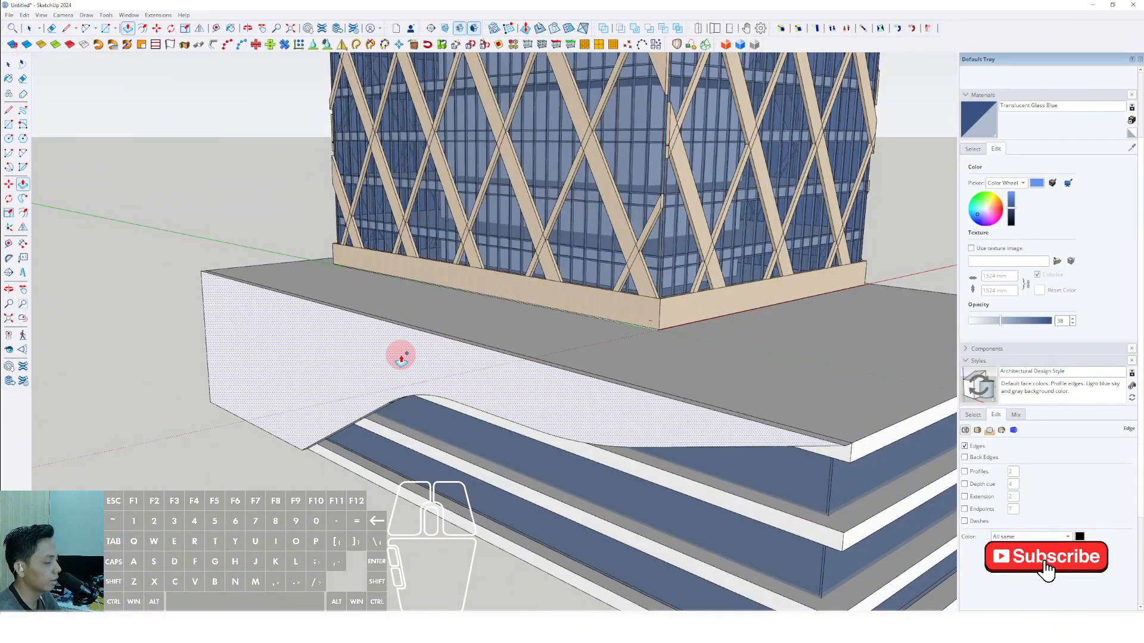
key(space)
Select the whole thin curved facade panel and make it a group.
triple_click(401, 351)
right_click(401, 351)
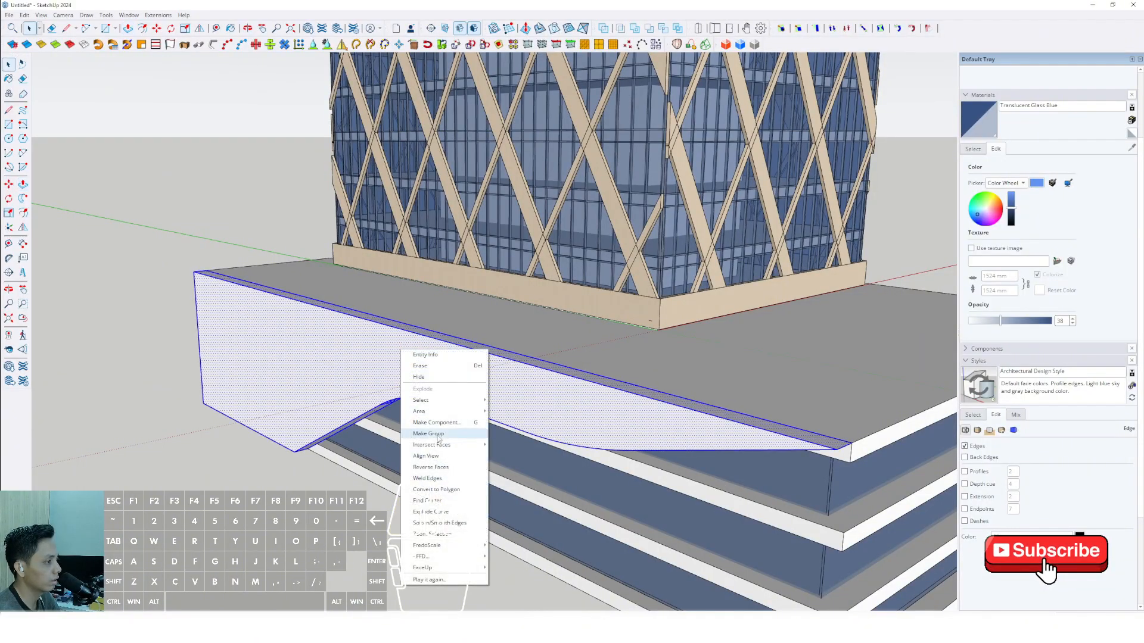
click(430, 435)
Sample the beige Steel Brushed Stainless material from the tower's diagrid and paint the facade panel group with it.
click(971, 150)
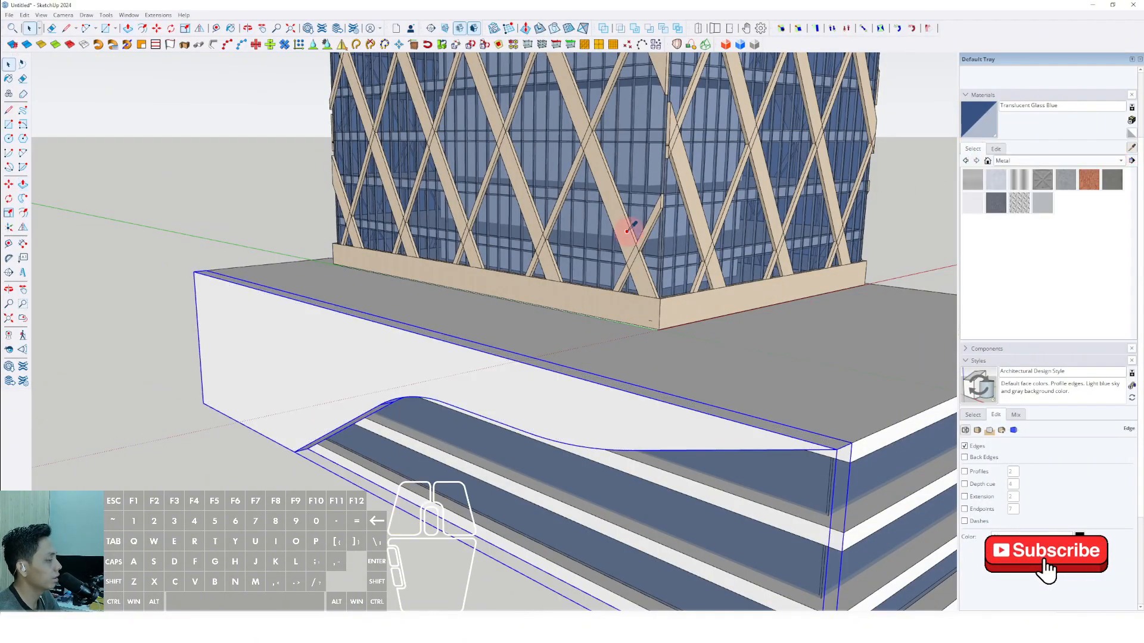
scroll(626, 231, up, 1)
click(576, 306)
click(384, 359)
key(space)
Inside the panel group, move the upper corner edge of the tall end outward along the green axis so that end slopes.
scroll(411, 351, down, 6)
mouse_move(576, 358)
middle_down()
mouse_move(722, 251)
mouse_move(544, 340)
mouse_move(556, 340)
mouse_move(544, 365)
mouse_move(690, 275)
mouse_move(613, 358)
mouse_move(612, 395)
mouse_move(584, 460)
mouse_move(531, 378)
mouse_move(862, 405)
middle_up()
scroll(511, 454, up, 4)
shift+middle_drag(511, 454, 532, 389)
double_click(530, 377)
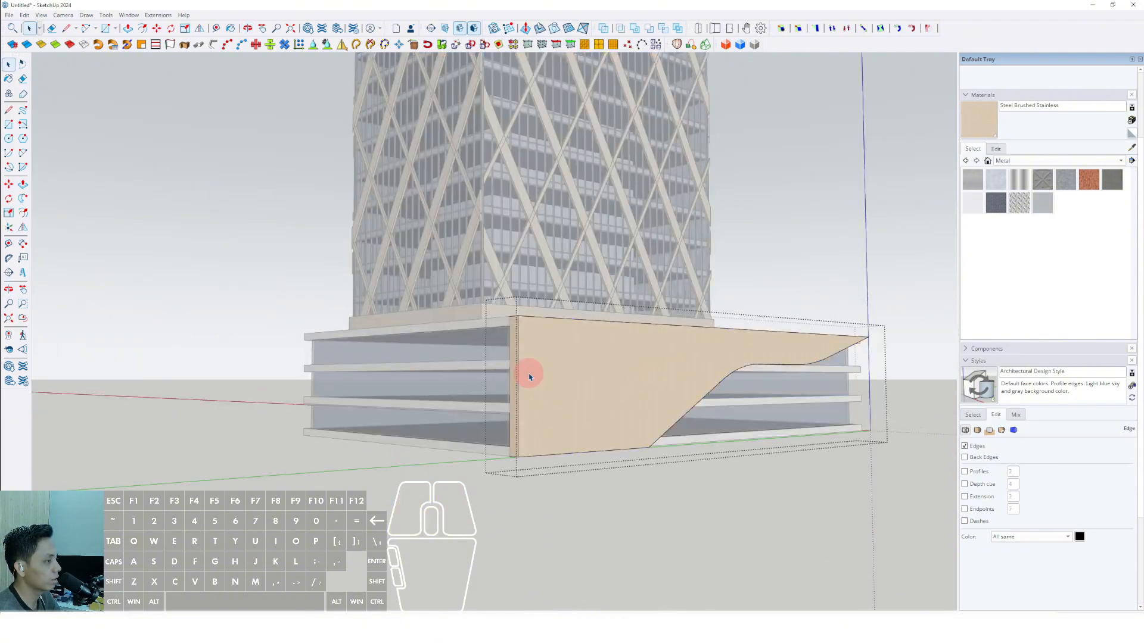
key(m)
click(553, 344)
middle_drag(520, 337, 439, 477)
scroll(439, 477, up, 5)
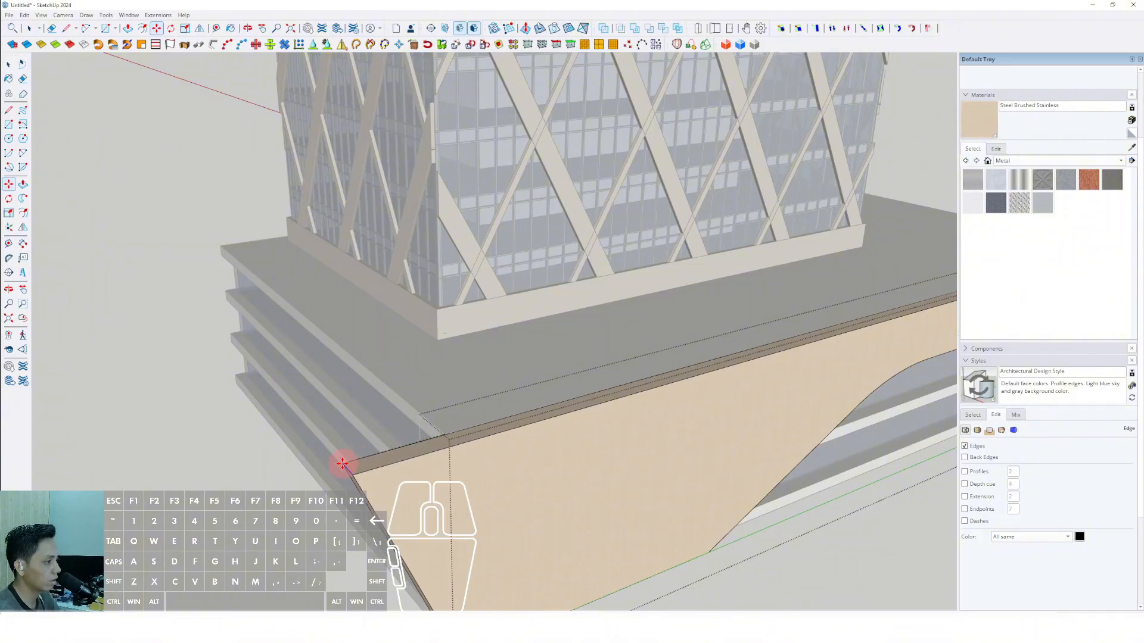
shift+scroll(503, 422, down, 3)
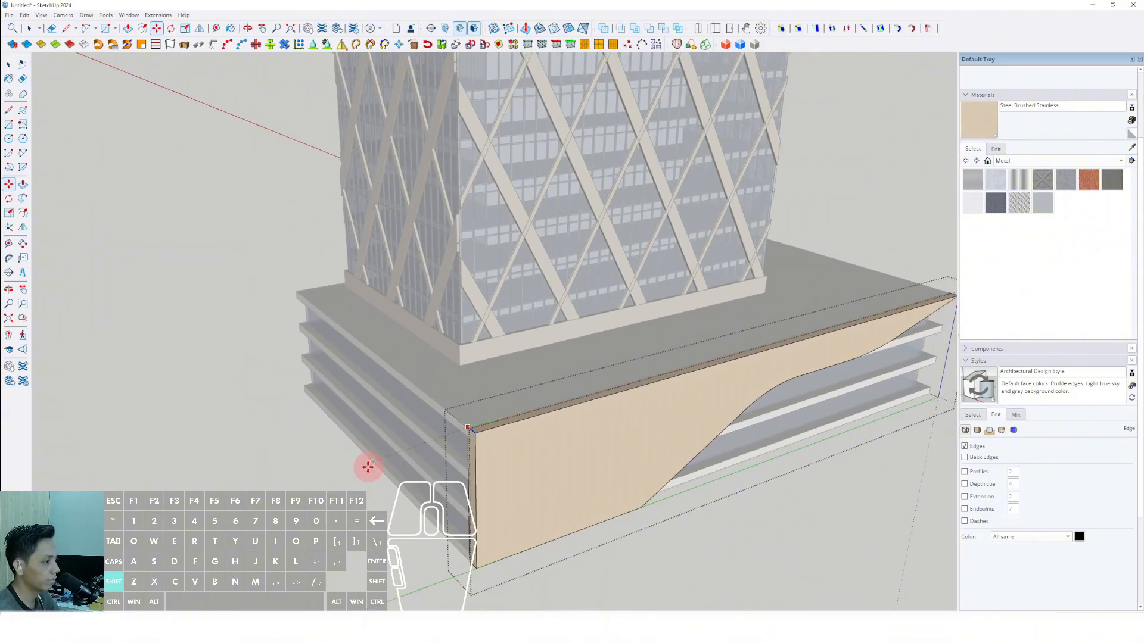
shift+middle_drag(370, 485, 199, 427)
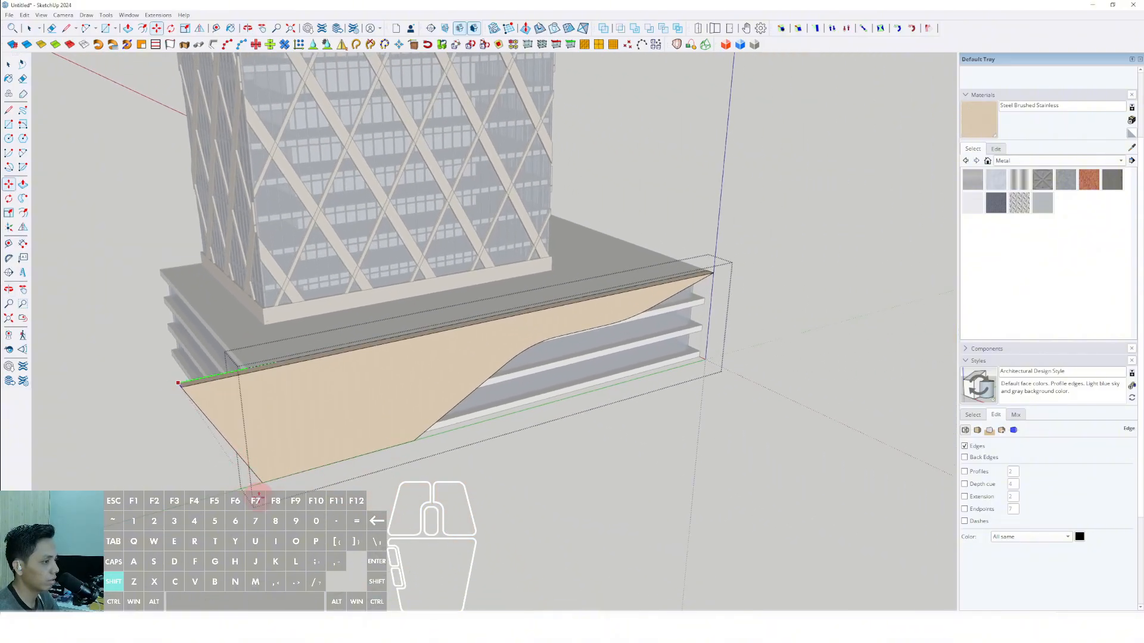
Round the panel's extended upper corner with a two-point arc and push the leftover corner away through the panel's thickness.
scroll(230, 416, up, 4)
key(a)
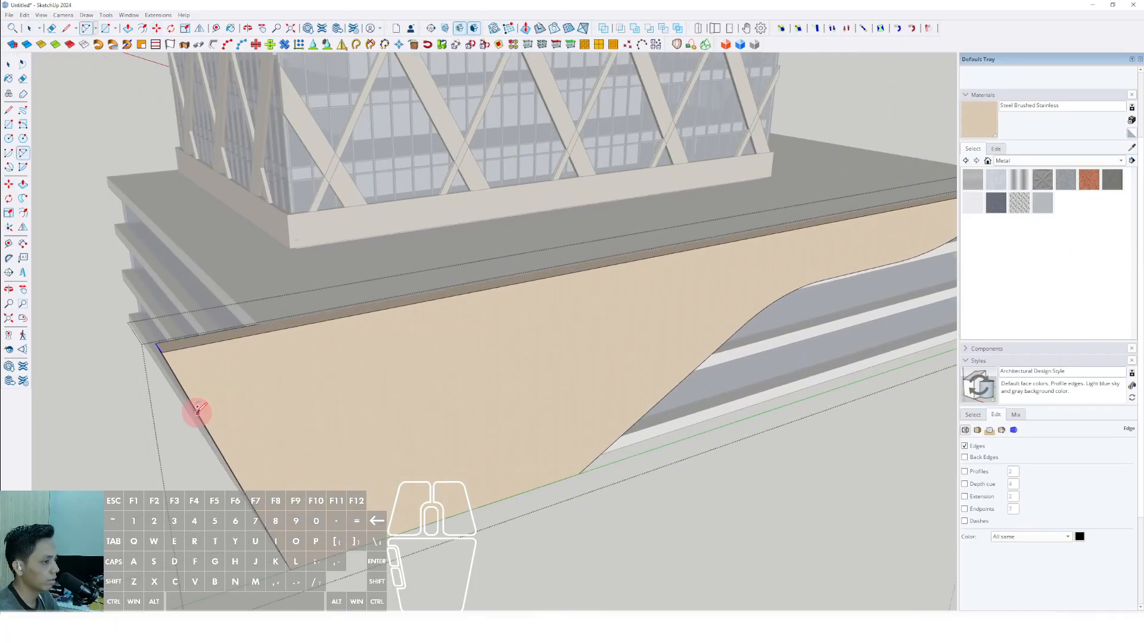
click(233, 337)
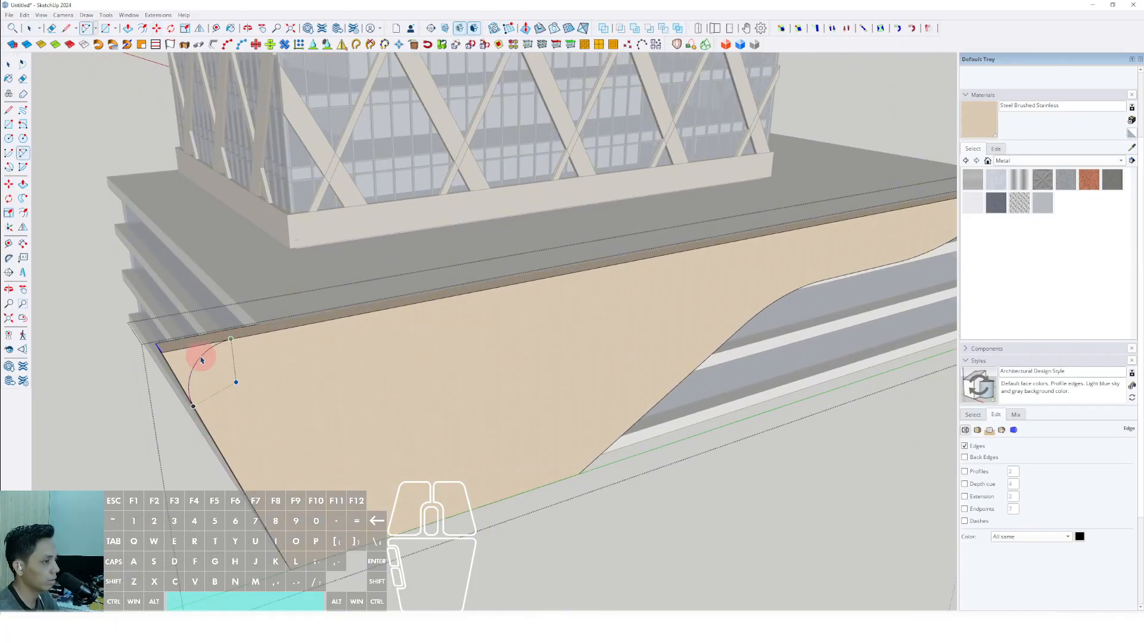
scroll(192, 356, up, 1)
key(p)
scroll(352, 391, down, 6)
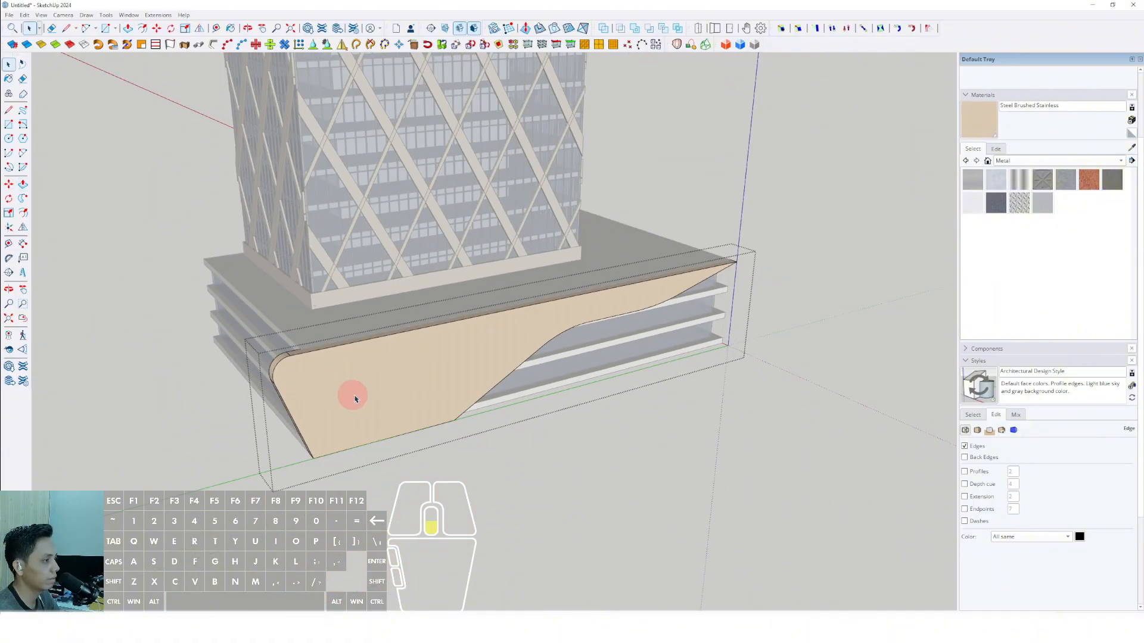
middle_drag(513, 483, 608, 531)
scroll(459, 416, up, 3)
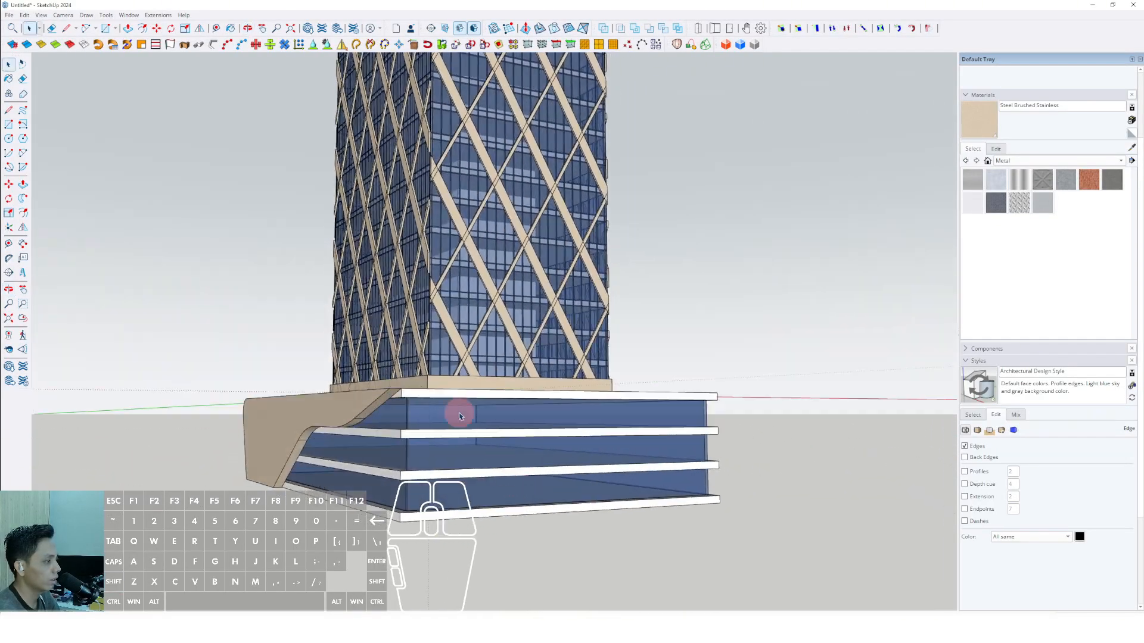
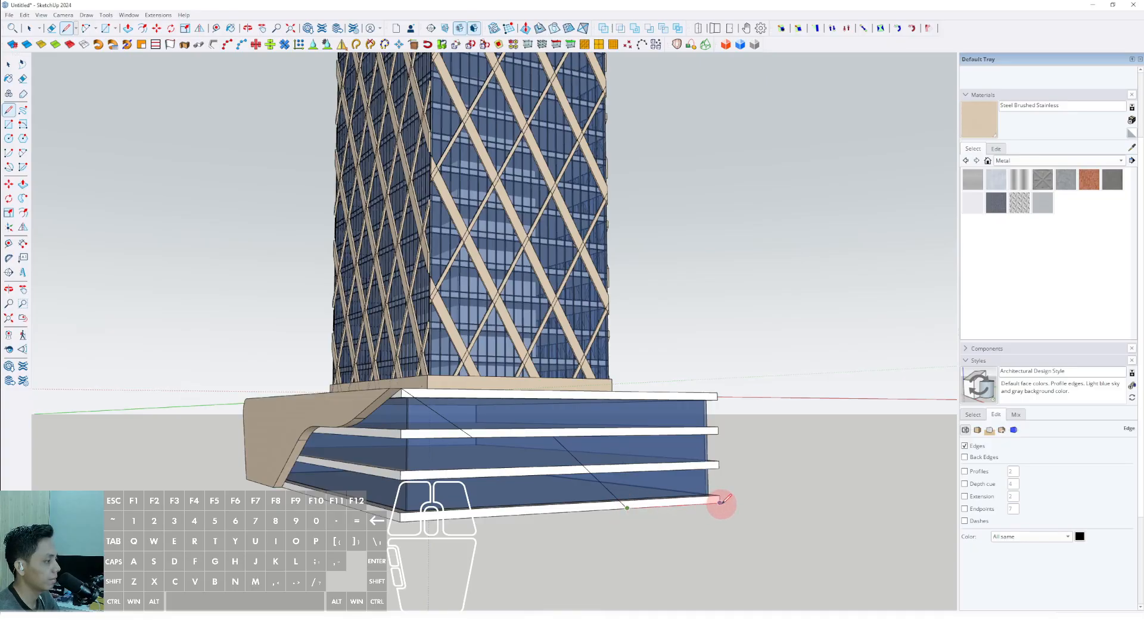
Outline a second wave-shaped facade panel on the podium's adjoining side, rounding both bends of the diagonal profile with two-point arcs.
click(401, 388)
key(a)
scroll(441, 411, up, 3)
scroll(512, 451, up, 2)
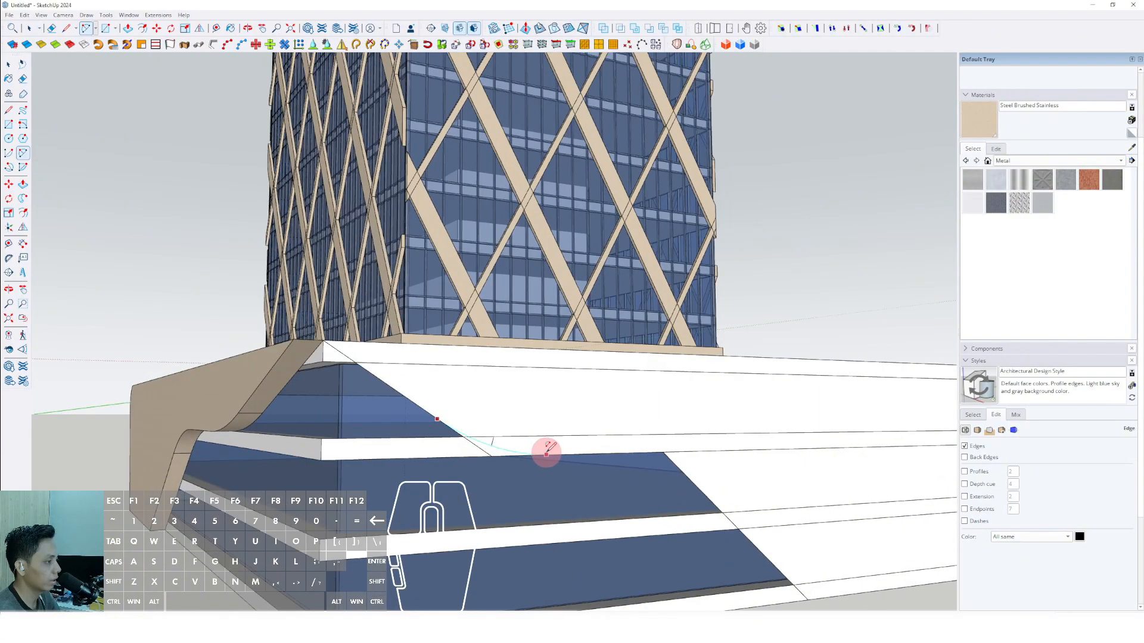
click(553, 453)
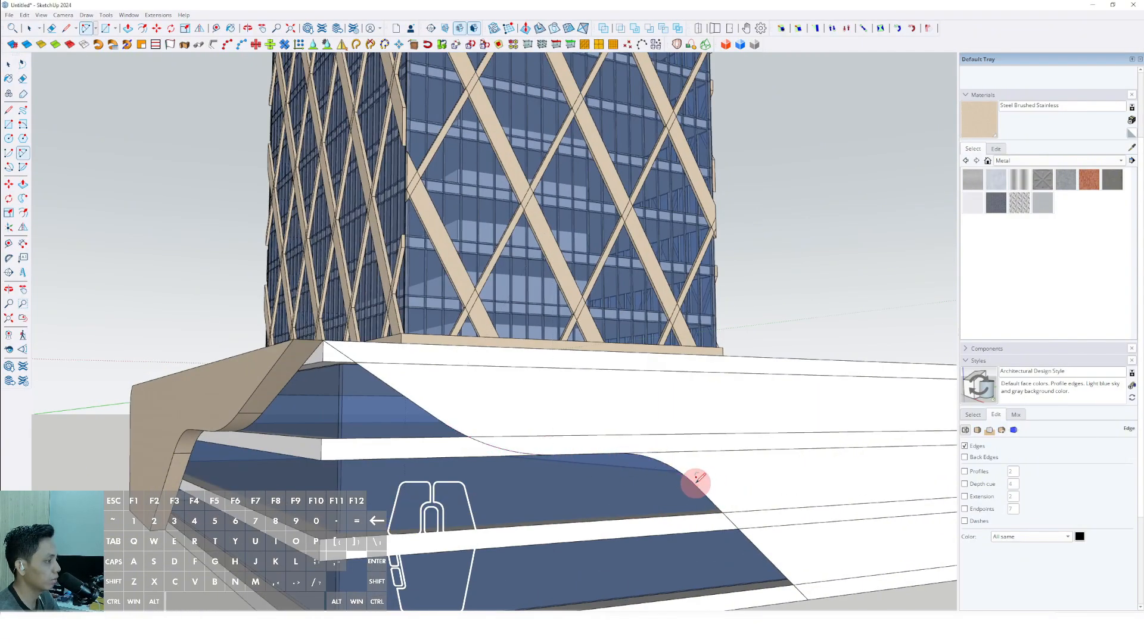
Extrude the new wave-shaped panel face to the same thickness as the first facade panel.
key(space)
scroll(602, 455, down, 3)
middle_drag(549, 422, 765, 474)
key(p)
double_click(601, 422)
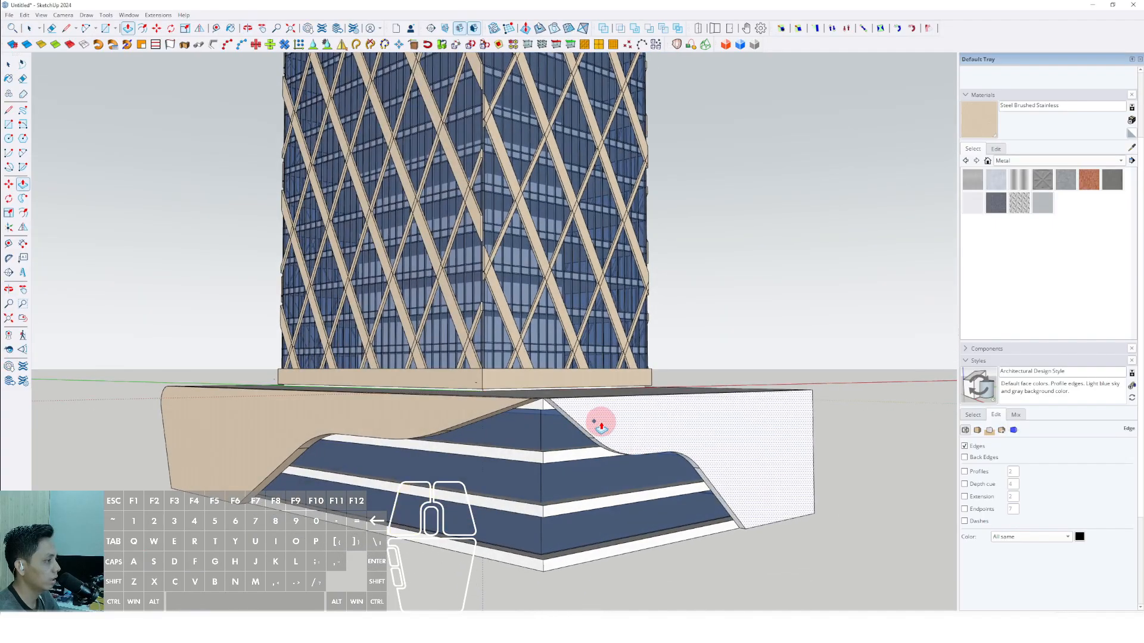
Make the second facade panel a group and paint it with the beige Steel Brushed Stainless material.
right_click(634, 421)
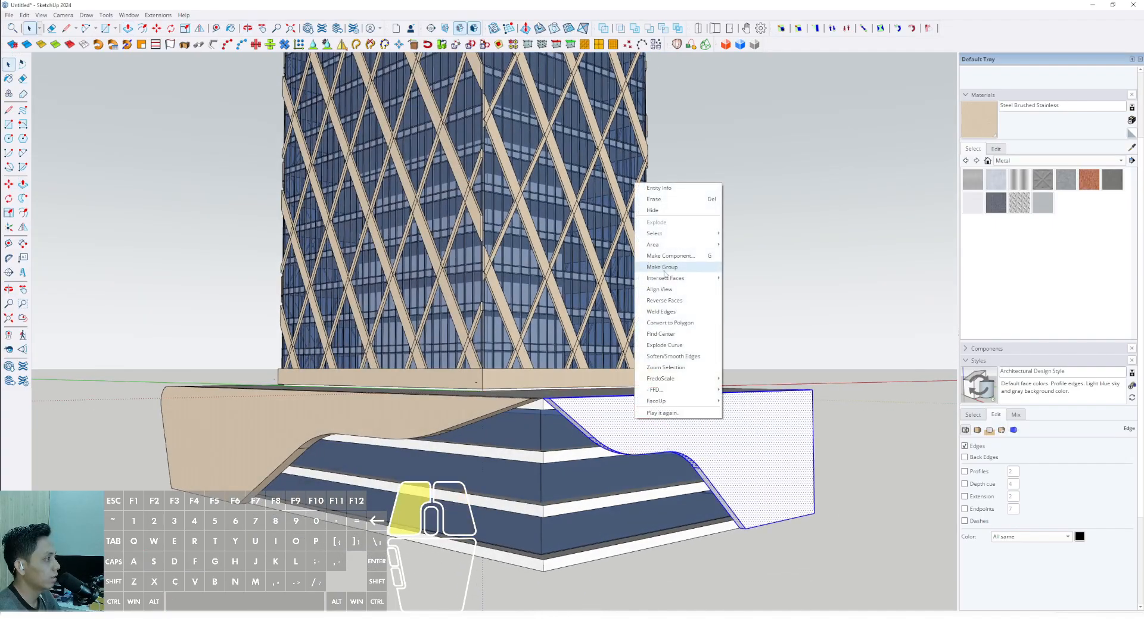
click(665, 268)
click(987, 127)
Draw a large horizontal rectangle around the tower as a ground plane and select it.
scroll(640, 414, down, 5)
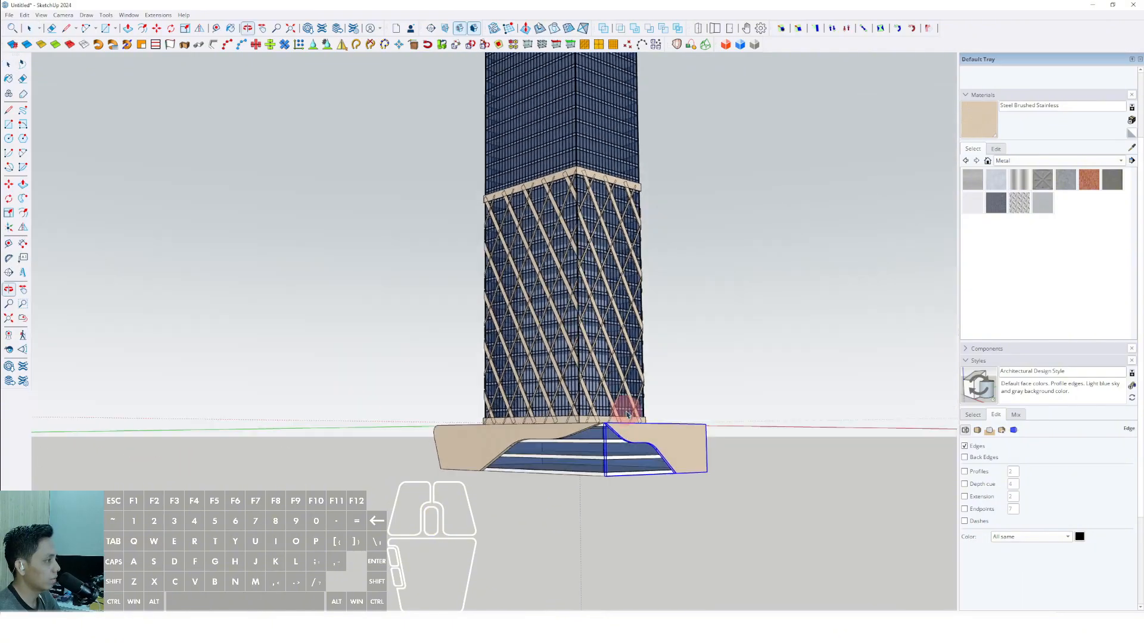
mouse_move(753, 335)
middle_down()
mouse_move(605, 454)
mouse_move(620, 500)
mouse_move(718, 487)
mouse_move(855, 546)
mouse_move(613, 467)
mouse_move(694, 519)
mouse_move(448, 386)
middle_up()
key(r)
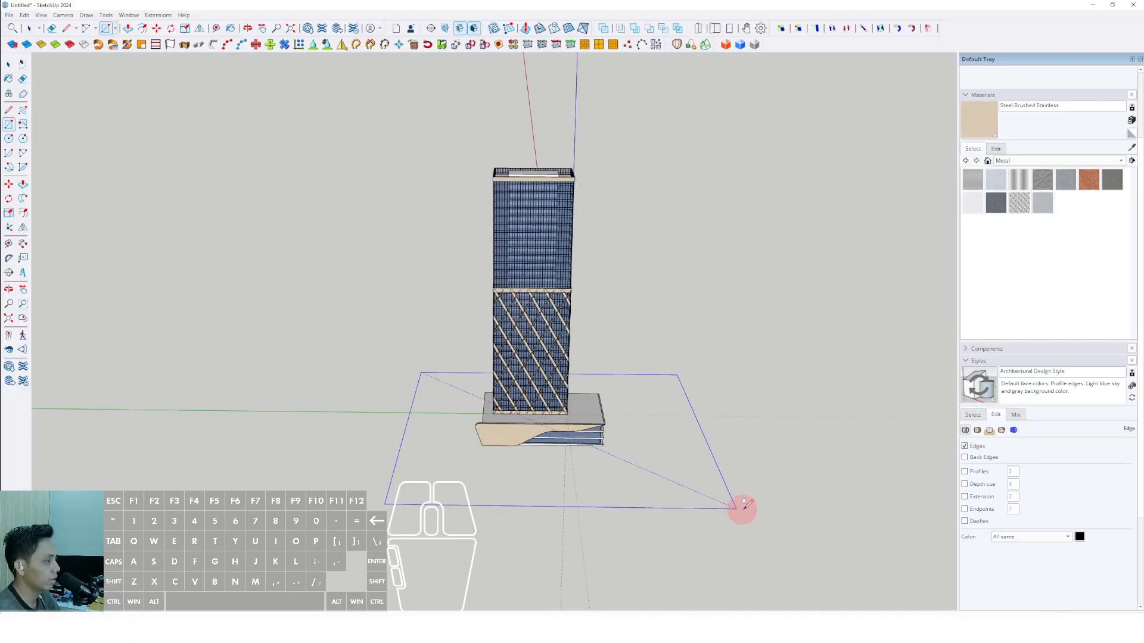
click(742, 507)
key(space)
middle_drag(759, 502, 630, 419)
Move the ground rectangle down to the underside of the podium's lowest slab.
key(m)
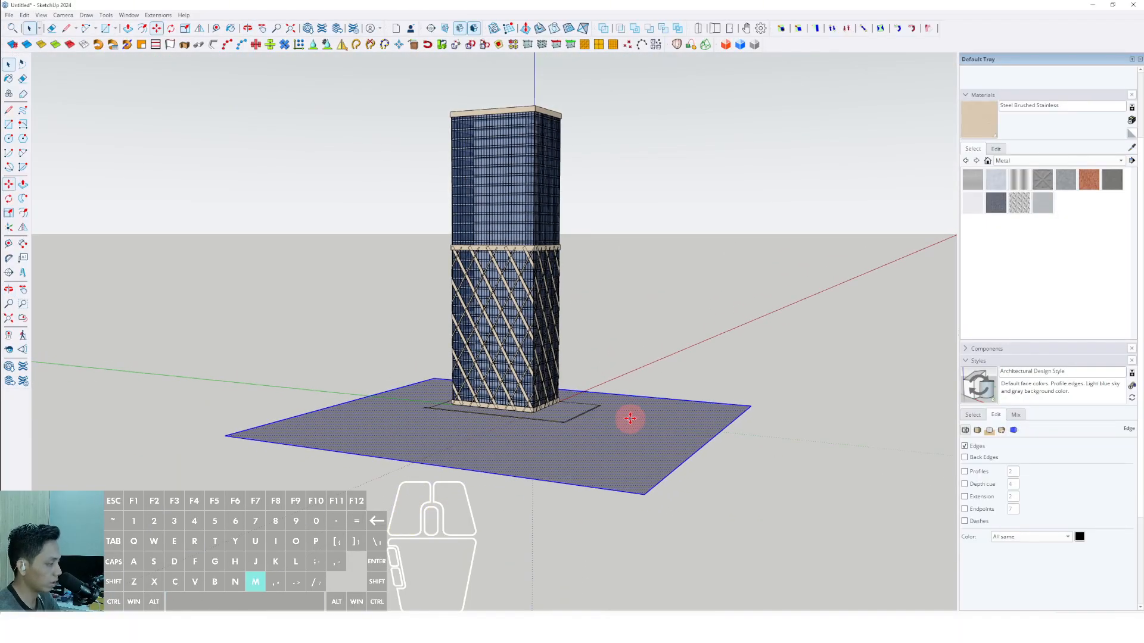
click(632, 414)
shift+scroll(633, 442, up, 3)
click(545, 446)
key(space)
scroll(592, 466, down, 3)
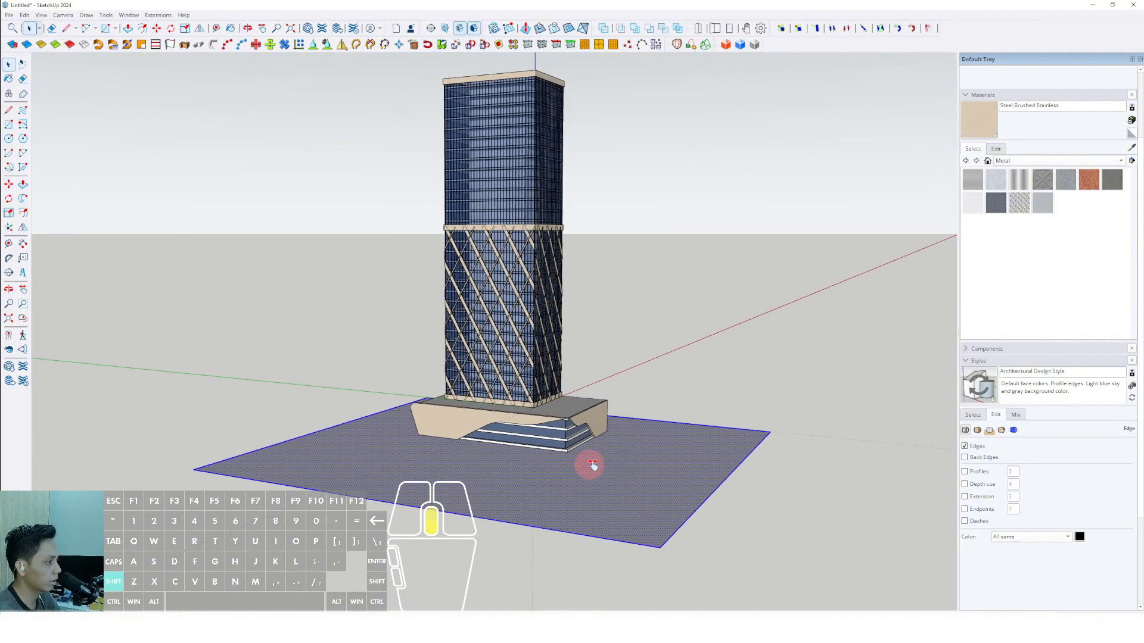
Make the ground plane a group.
middle_drag(592, 466, 634, 439)
right_click(633, 439)
click(660, 525)
scroll(569, 455, up, 3)
middle_drag(570, 454, 526, 402)
scroll(562, 466, down, 1)
double_click(444, 483)
double_click(444, 488)
click(821, 321)
Draw a rectangle on the front edge of the slab above the ground floor and extrude it outward as an entrance canopy.
scroll(516, 488, up, 3)
scroll(607, 402, up, 2)
key(r)
click(607, 402)
scroll(465, 395, up, 2)
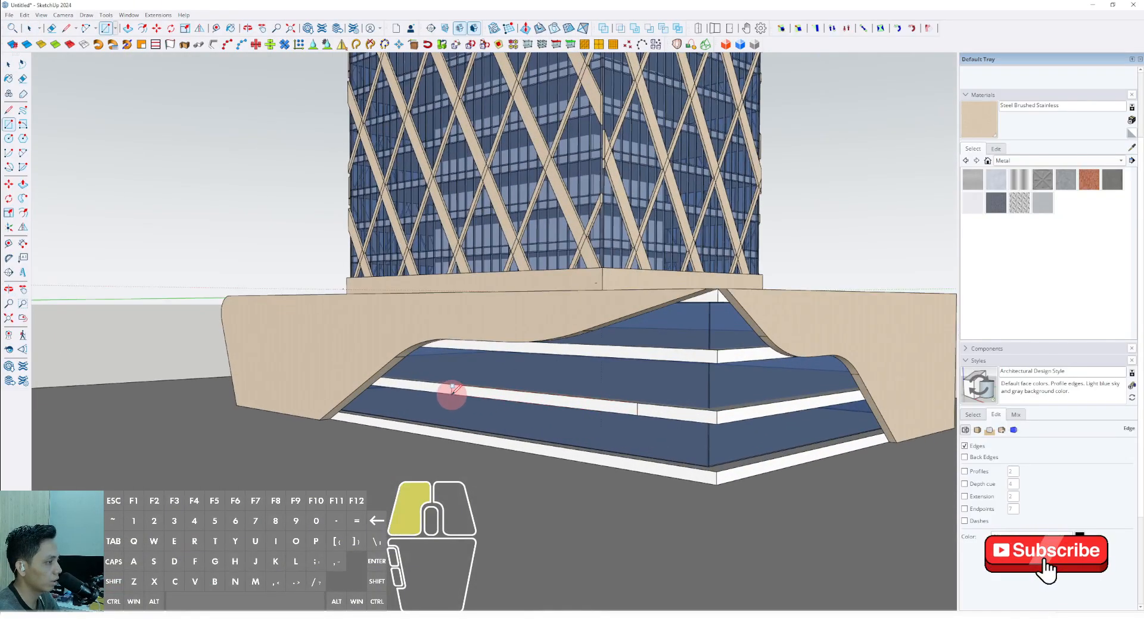
middle_drag(408, 388, 447, 414)
Select the whole entrance canopy slab and make it a group.
key(space)
triple_click(441, 395)
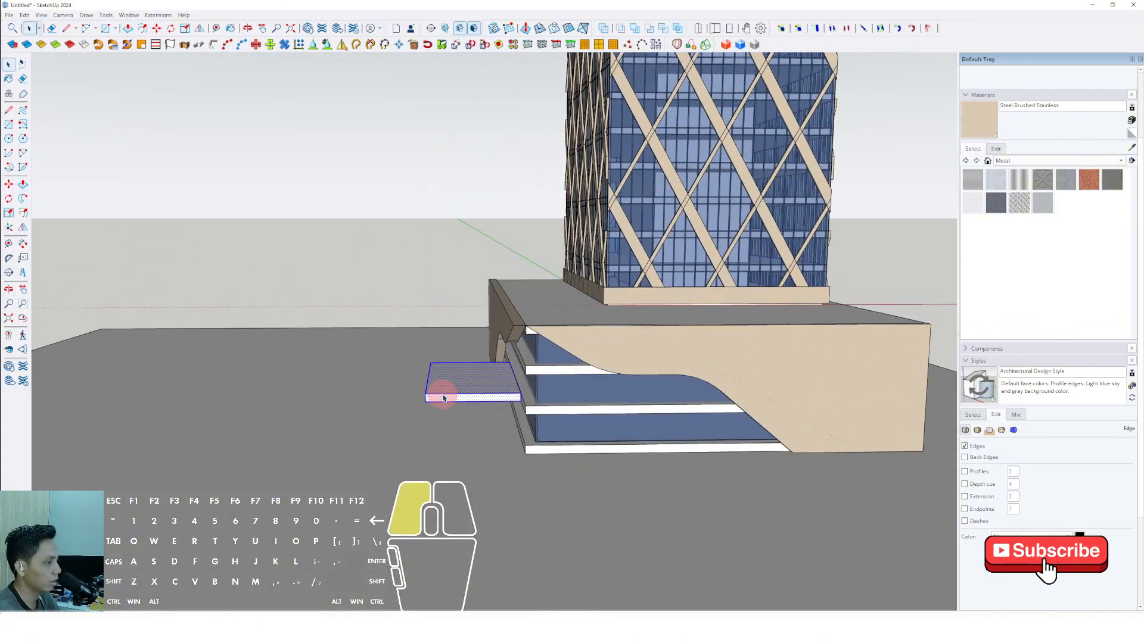
right_click(442, 395)
click(472, 480)
Copy the canopy slab straight down to the level of the podium's base slab.
scroll(460, 411, up, 3)
scroll(654, 371, up, 1)
middle_drag(460, 411, 548, 383)
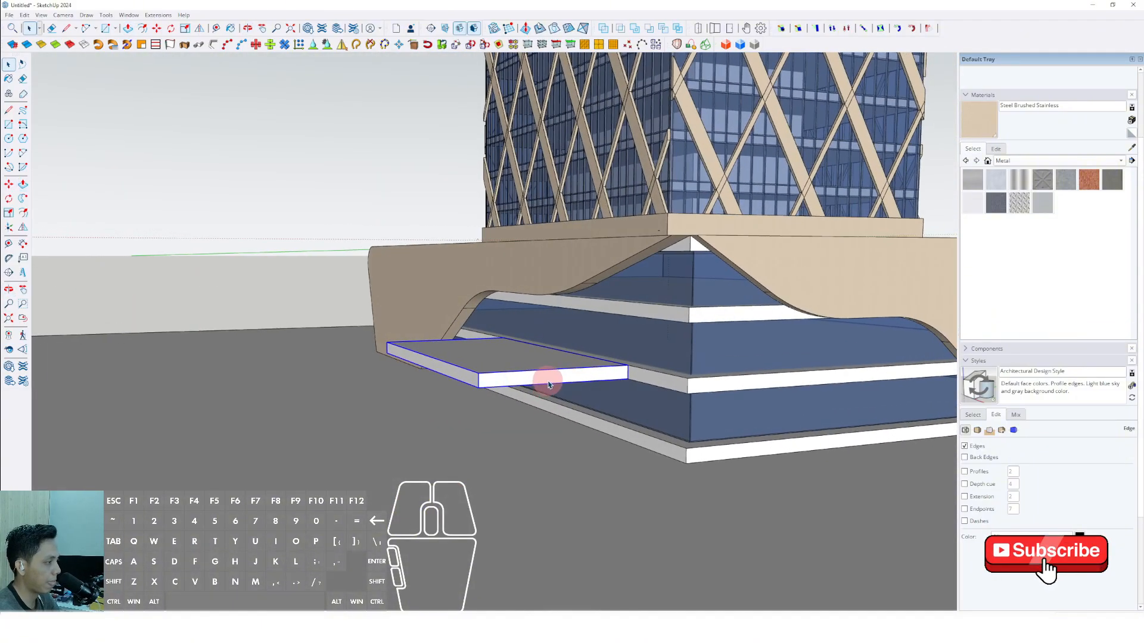
scroll(549, 383, up, 1)
key(m)
key(ctrl)
click(637, 380)
key(shift)
click(638, 457)
key(space)
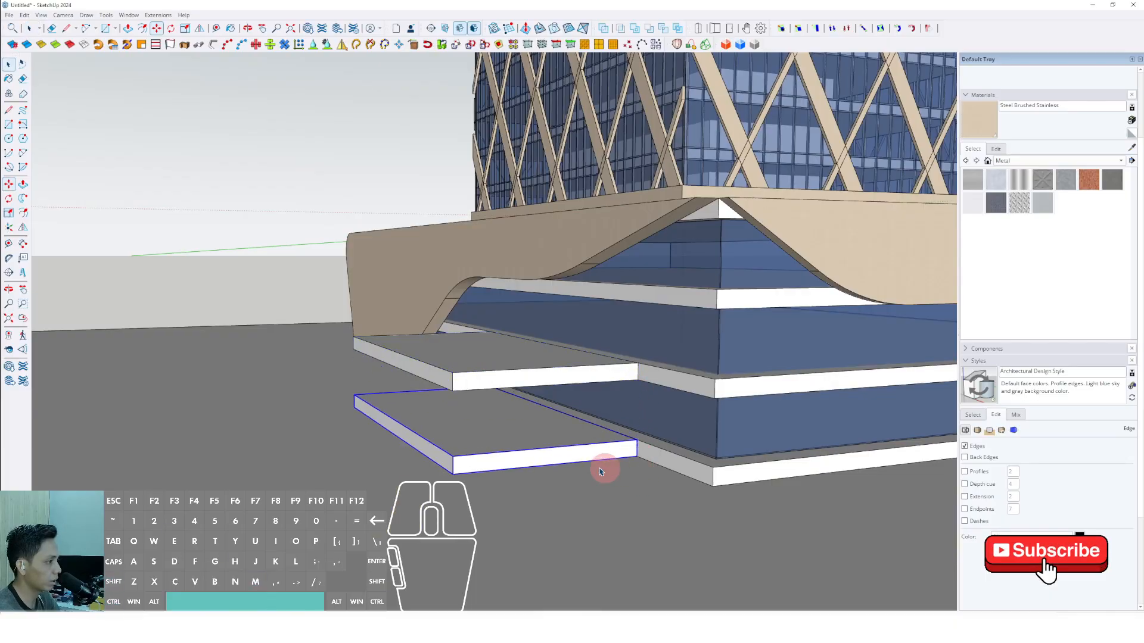
Draw a circle near the lower entrance slab's front corner, extrude it up to the canopy as a column, and group it.
middle_drag(501, 439, 598, 539)
scroll(598, 524, up, 2)
key(c)
scroll(596, 508, up, 1)
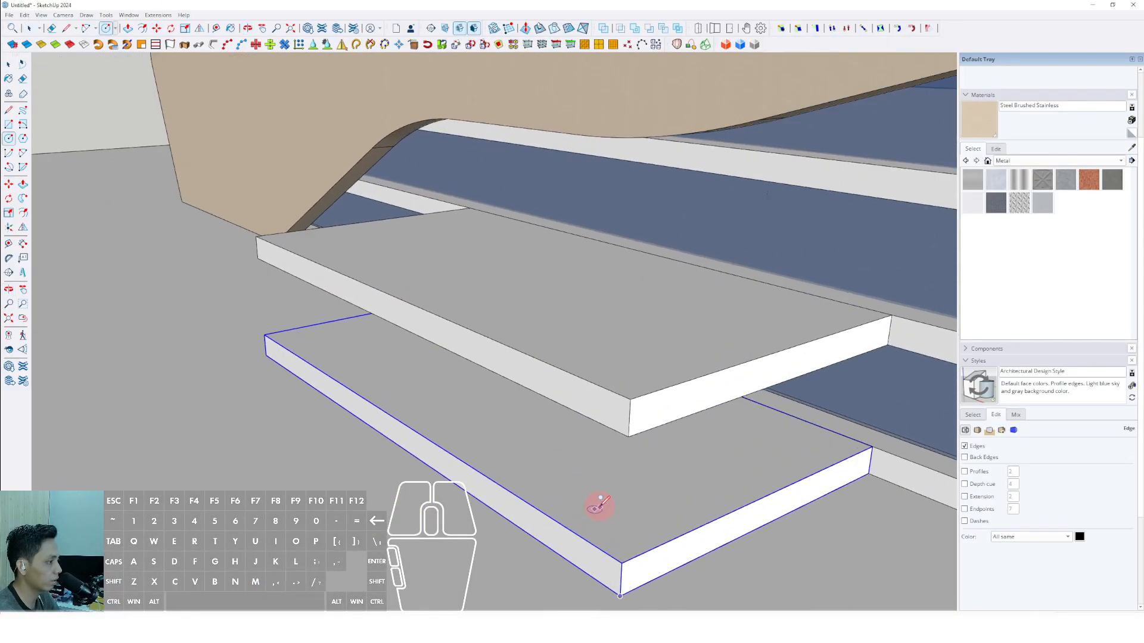
key(p)
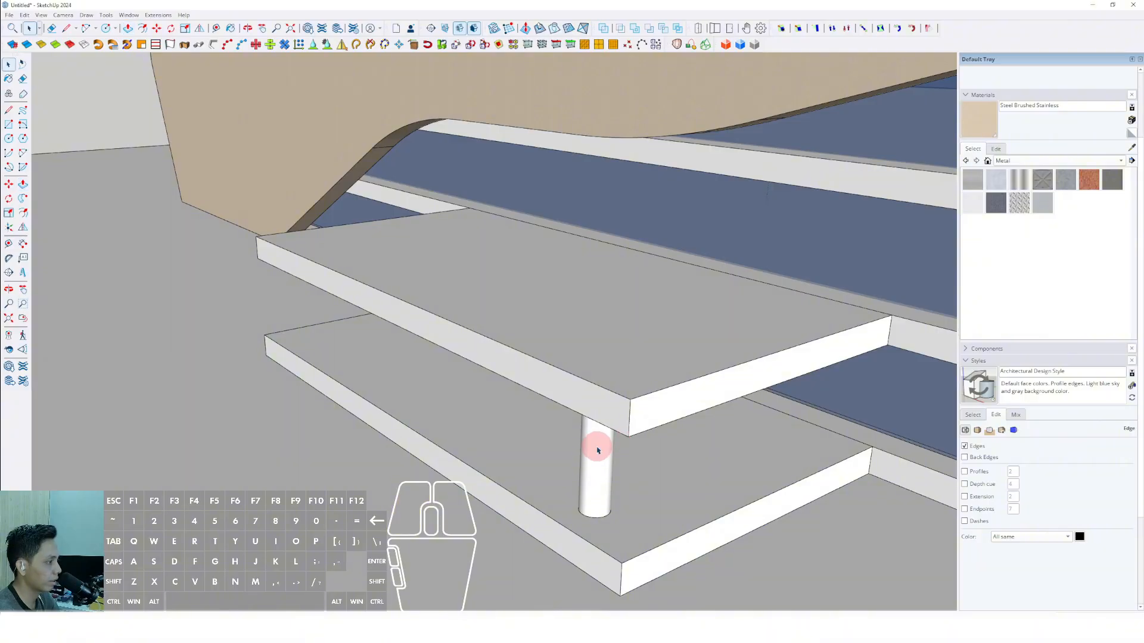
triple_click(598, 450)
right_click(597, 450)
click(631, 306)
Copy the round column along the front edge of the entrance slab to form a row of four.
middle_drag(561, 526, 765, 562)
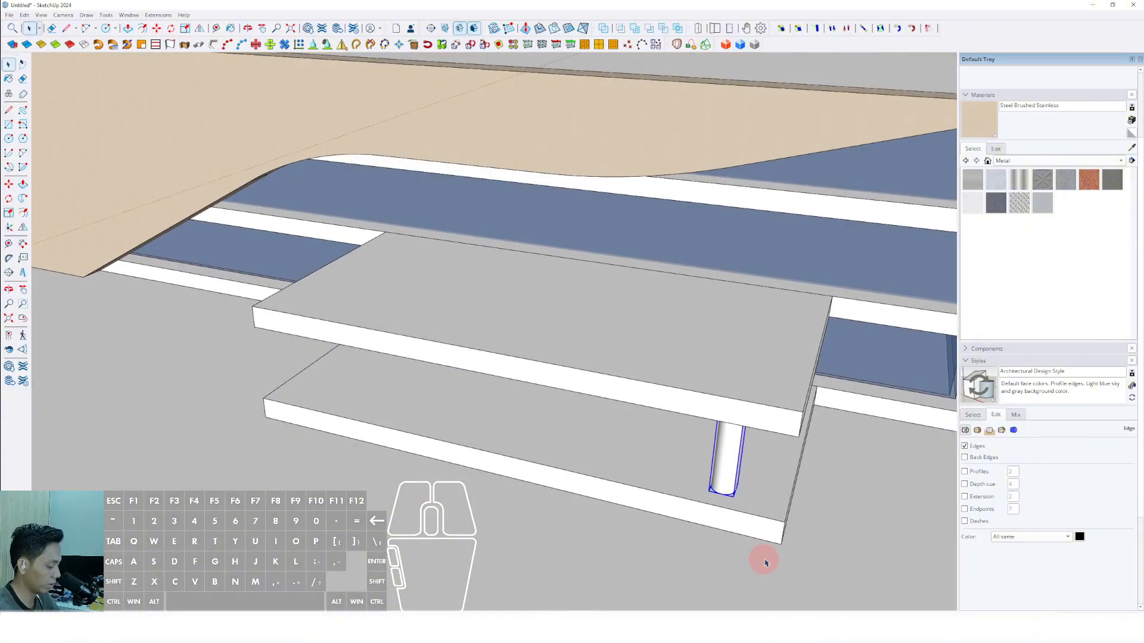
click(714, 507)
key(ctrl)
shift+middle_drag(669, 498, 802, 504)
scroll(802, 503, down, 1)
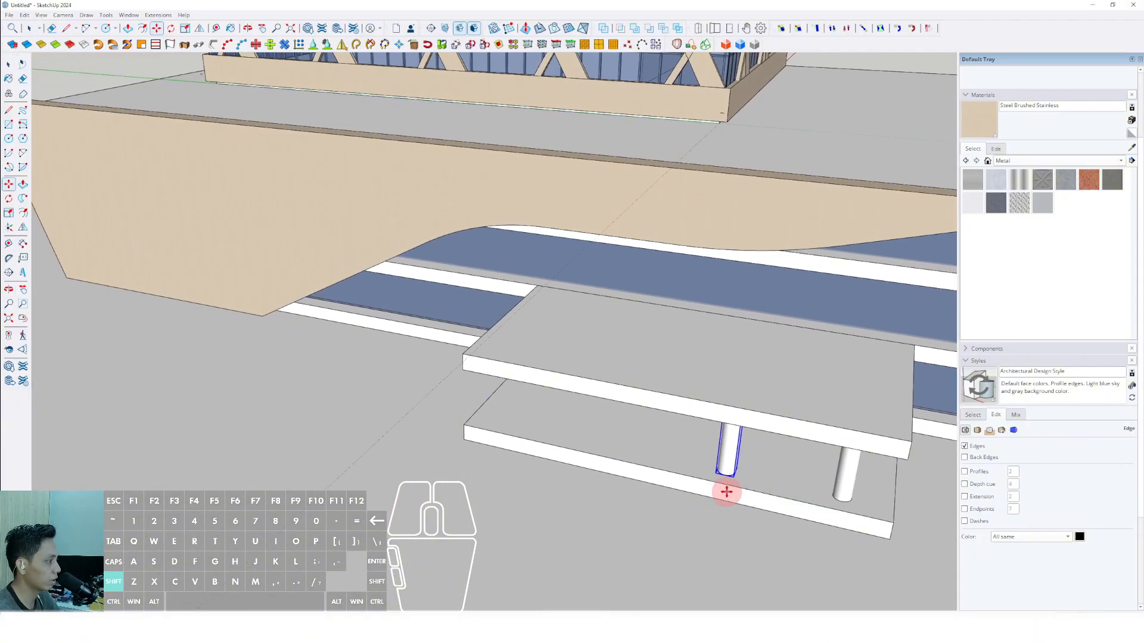
click(608, 472)
key(shift)
shift+click(504, 448)
key(space)
Paint the four entrance columns with the Aluminum metal material.
scroll(656, 474, down, 3)
middle_drag(720, 477, 623, 464)
click(977, 178)
scroll(365, 435, up, 3)
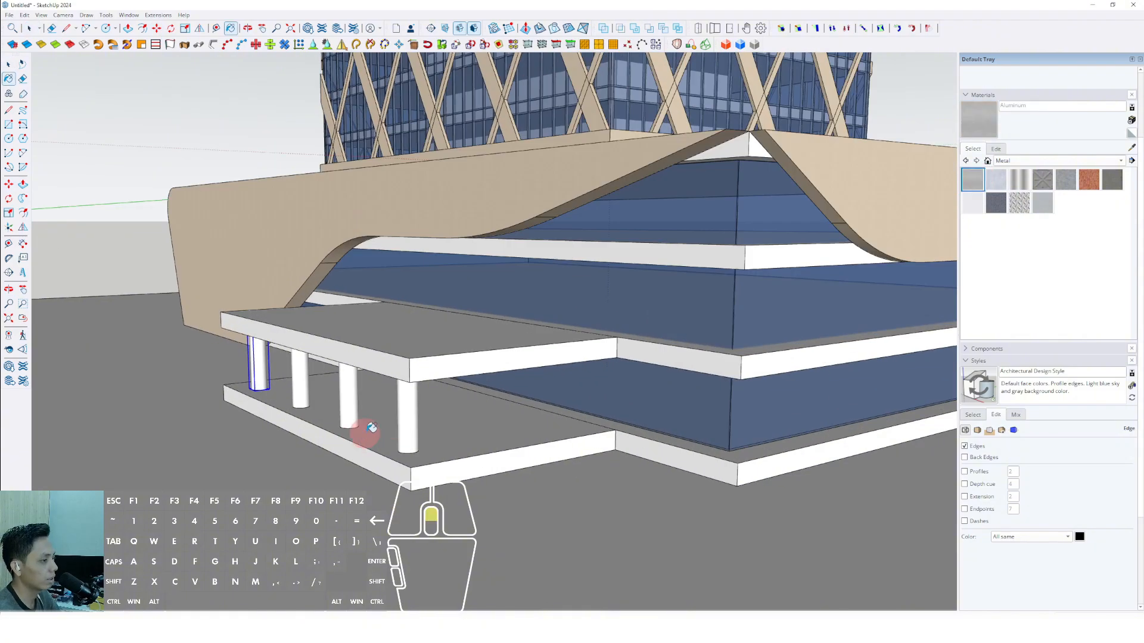
click(408, 414)
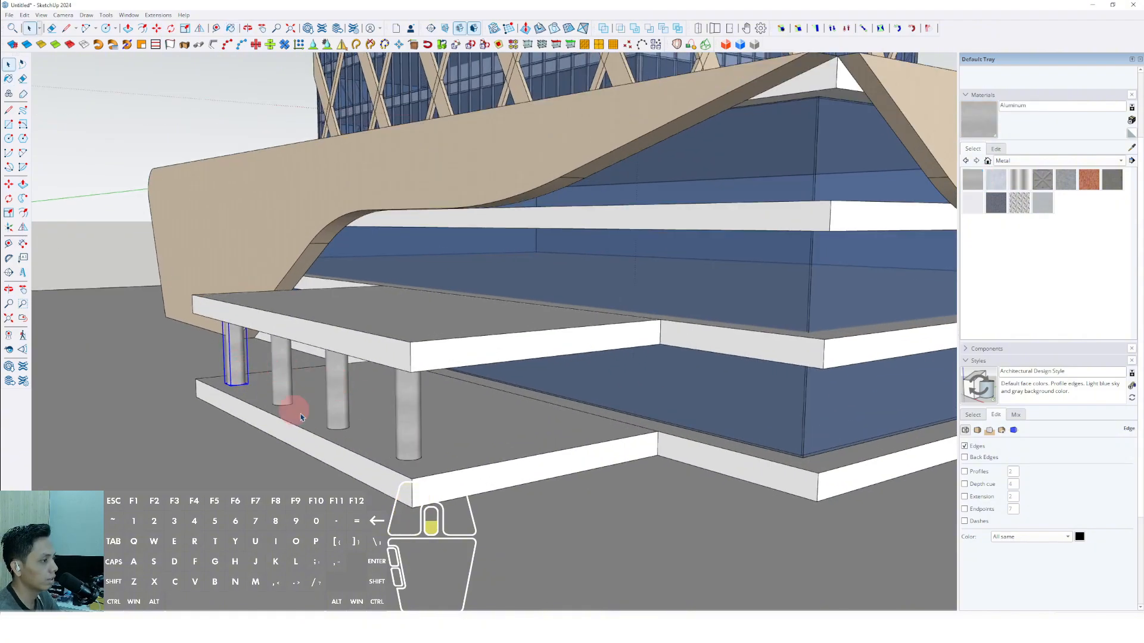
Draw a rectangle on the end face of the lower entrance slab and extrude it outward as a block for a ramp.
scroll(302, 417, down, 3)
key(r)
scroll(410, 484, up, 2)
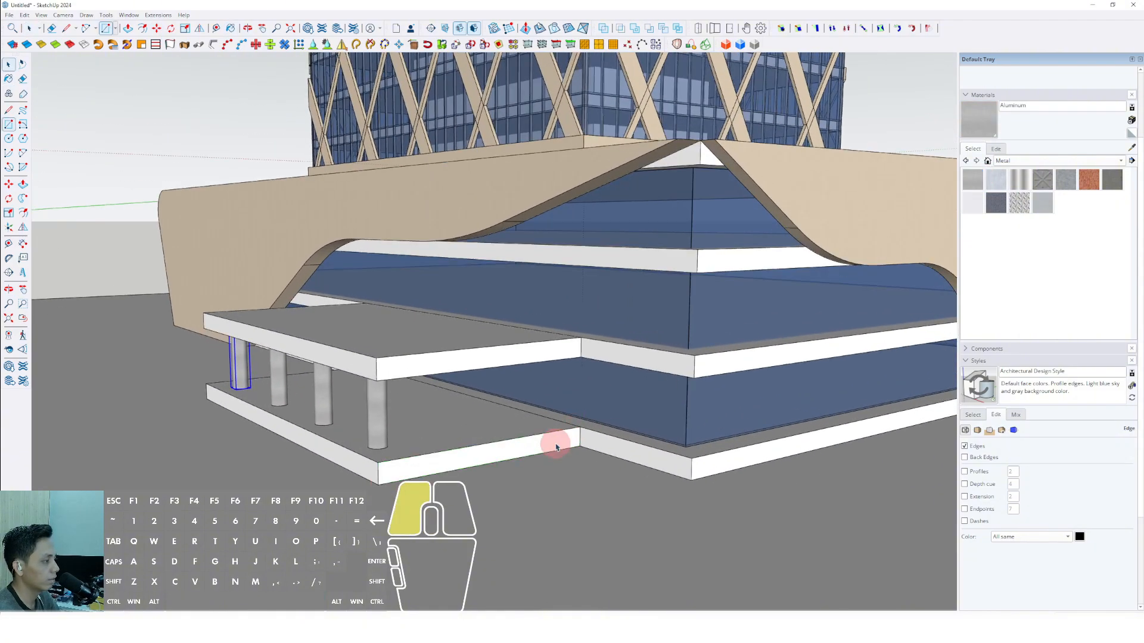
click(555, 447)
key(p)
click(612, 448)
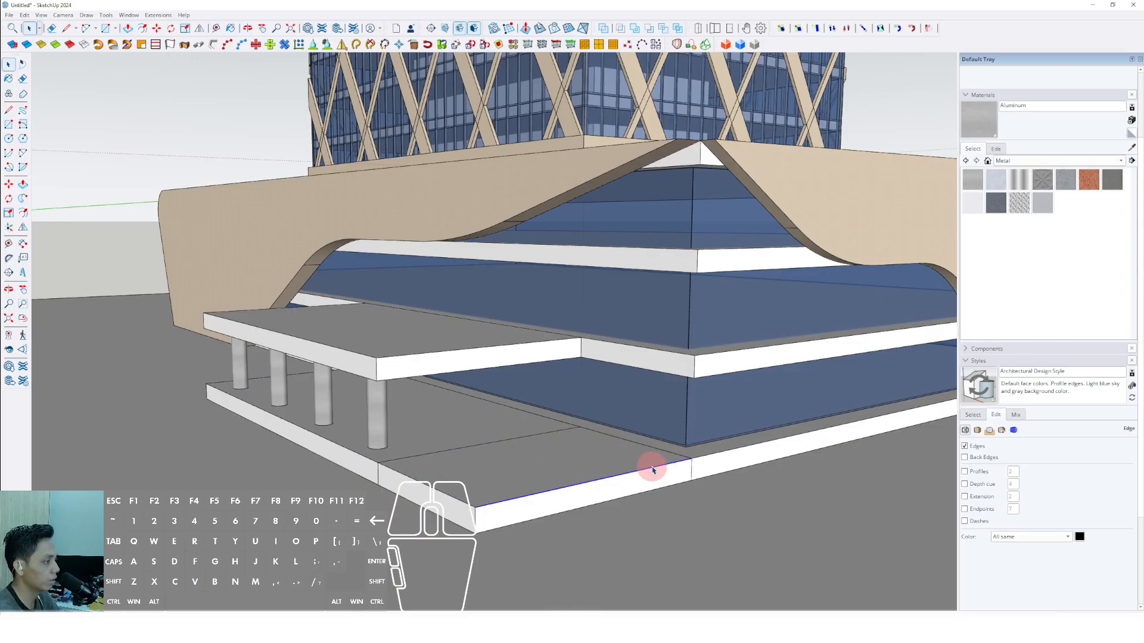
Move the block's outer top edge down to the ground to form a sloping ramp.
click(665, 470)
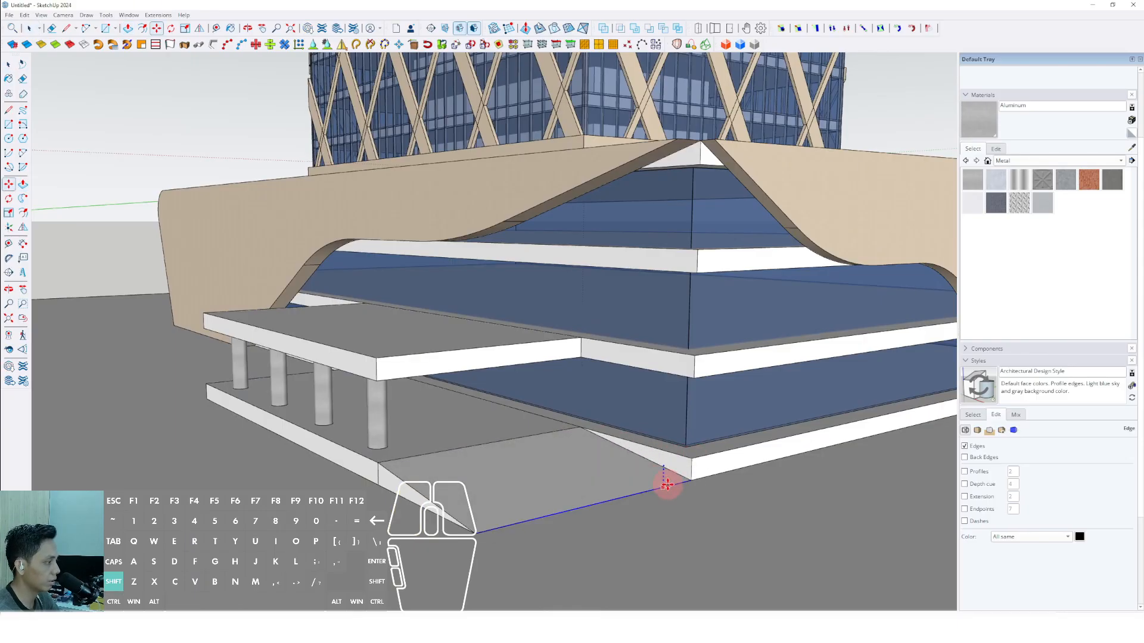
click(668, 486)
key(space)
Select the whole ramp and make it a group.
scroll(398, 470, down, 2)
scroll(788, 445, up, 2)
middle_drag(396, 470, 779, 484)
triple_click(807, 423)
right_click(808, 422)
click(837, 509)
Copy the ramp group along the green axis to the opposite end of the entrance slab.
key(m)
click(806, 471)
scroll(765, 475, down, 2)
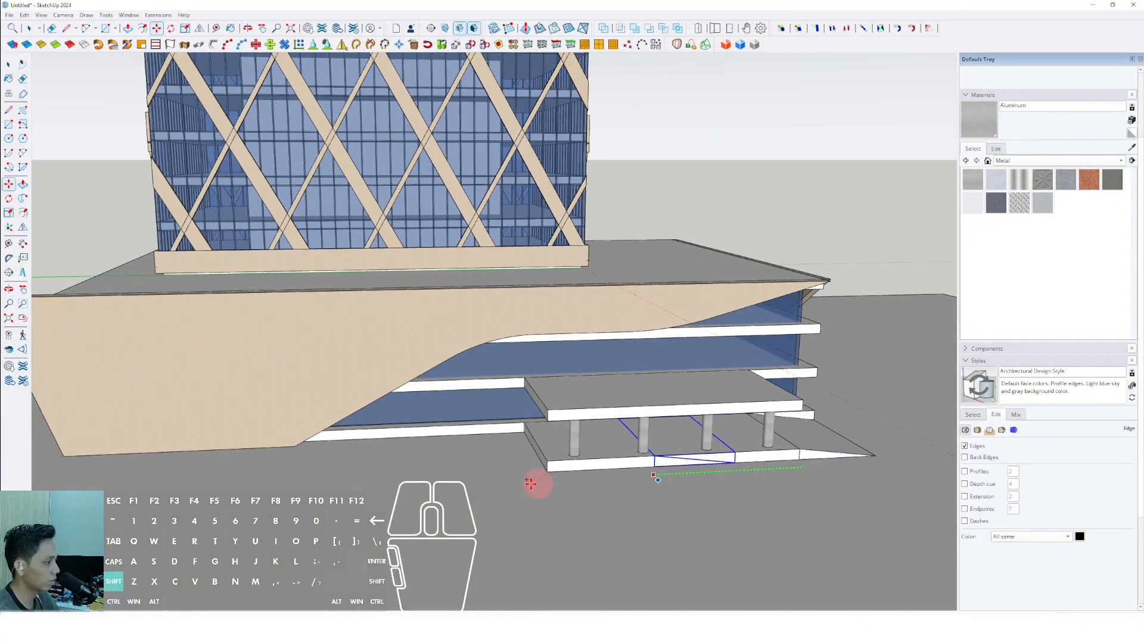
scroll(415, 497, up, 3)
Flip the ramp copy so that its high end faces the entrance slab.
click(200, 28)
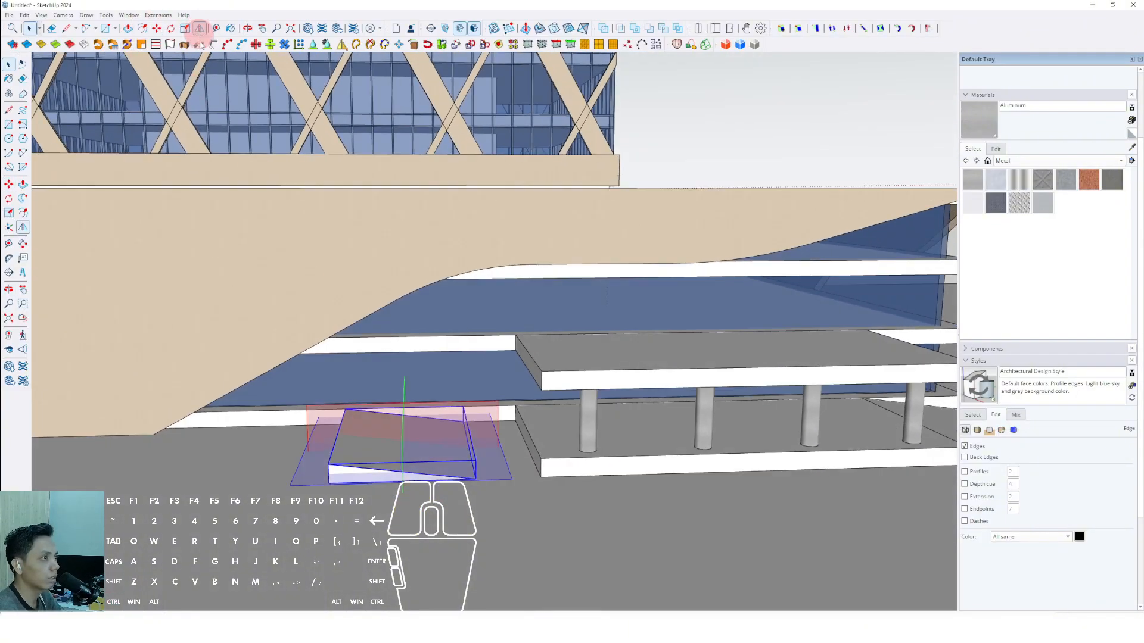
click(408, 424)
key(space)
middle_drag(429, 441, 260, 70)
click(200, 28)
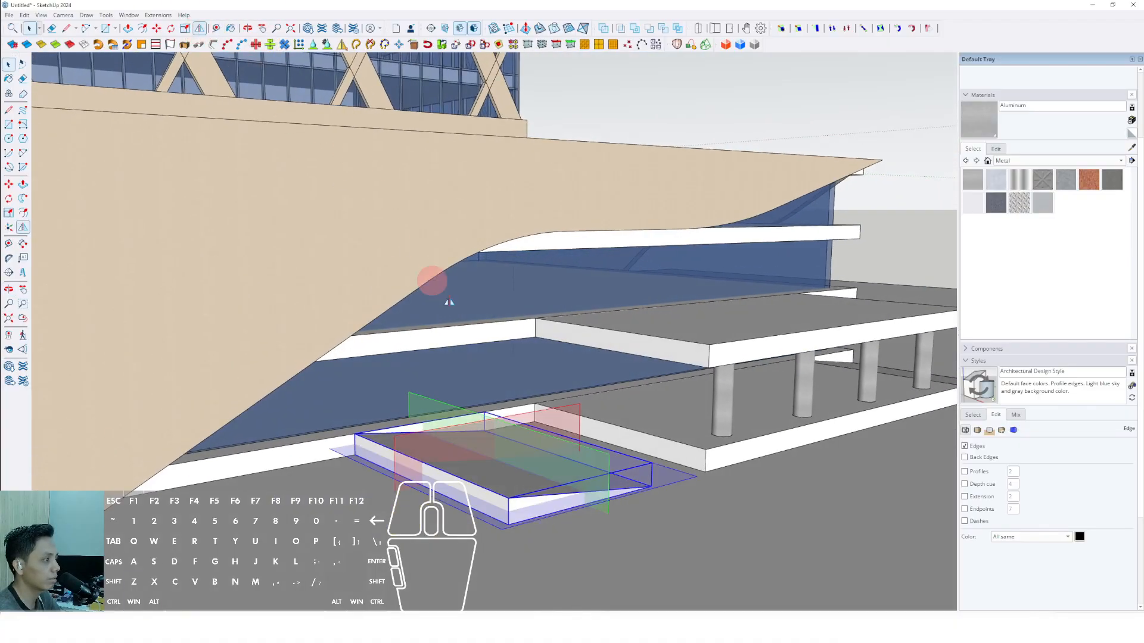
middle_drag(435, 281, 681, 496)
Move the flipped ramp by its upper corner to the entrance slab's end corner so the two meet.
middle_drag(775, 496, 727, 493)
key(m)
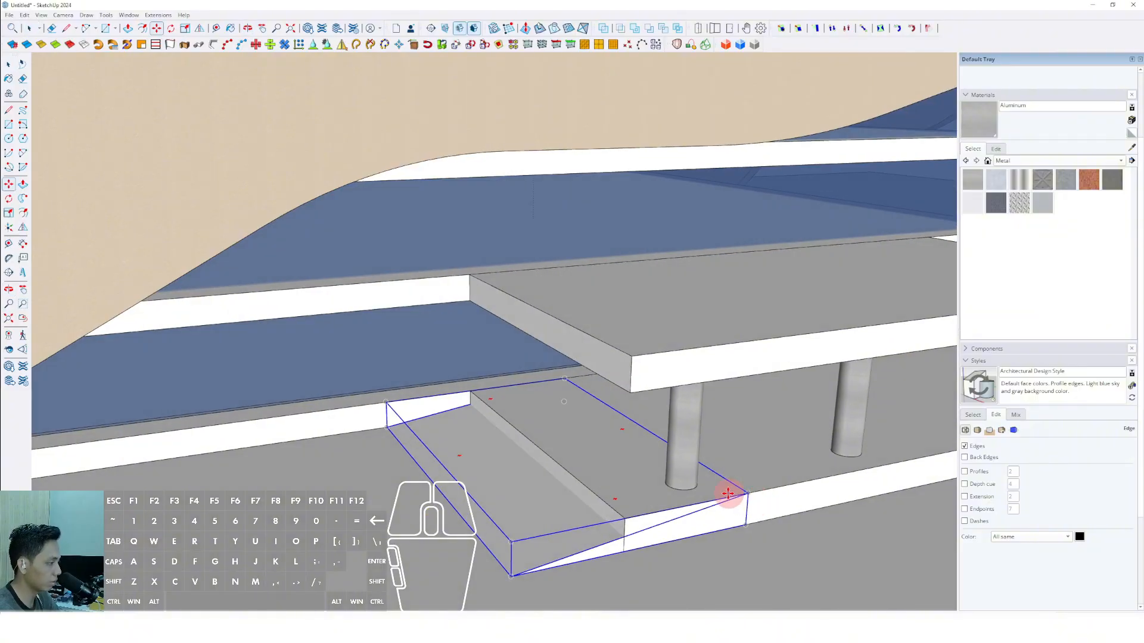
click(749, 493)
shift+click(624, 519)
key(space)
Inside the ground group, draw three long narrow rectangles around the podium as planting strips, one in front and one at each side.
scroll(624, 520, down, 7)
middle_drag(831, 447, 551, 478)
scroll(622, 484, down, 4)
scroll(605, 476, up, 7)
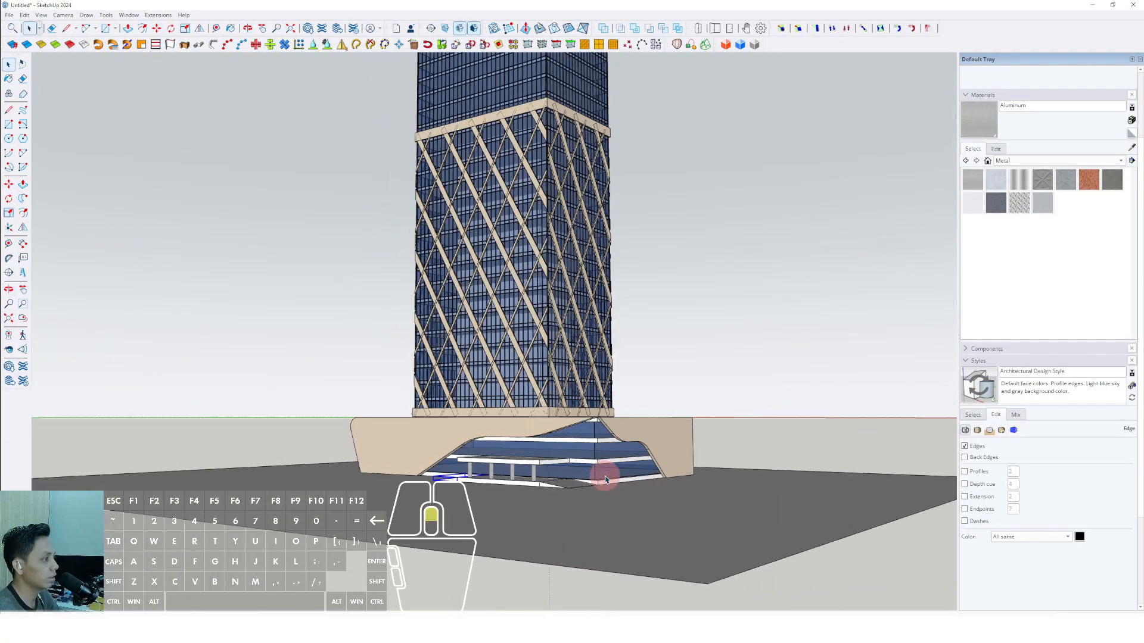
middle_drag(489, 494, 444, 442)
click(445, 441)
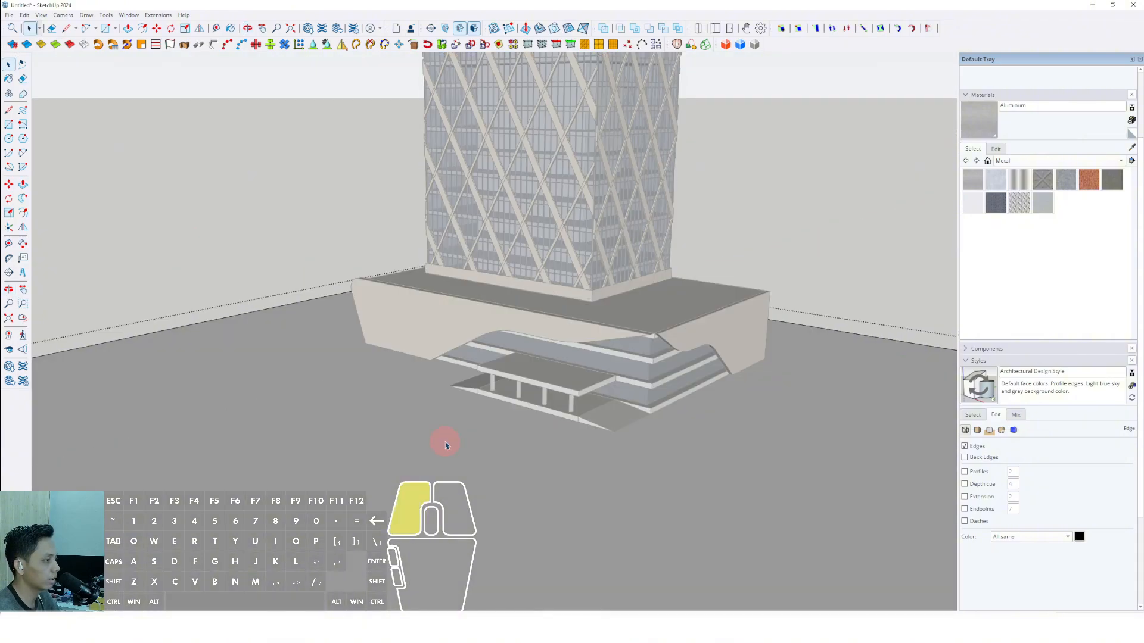
key(r)
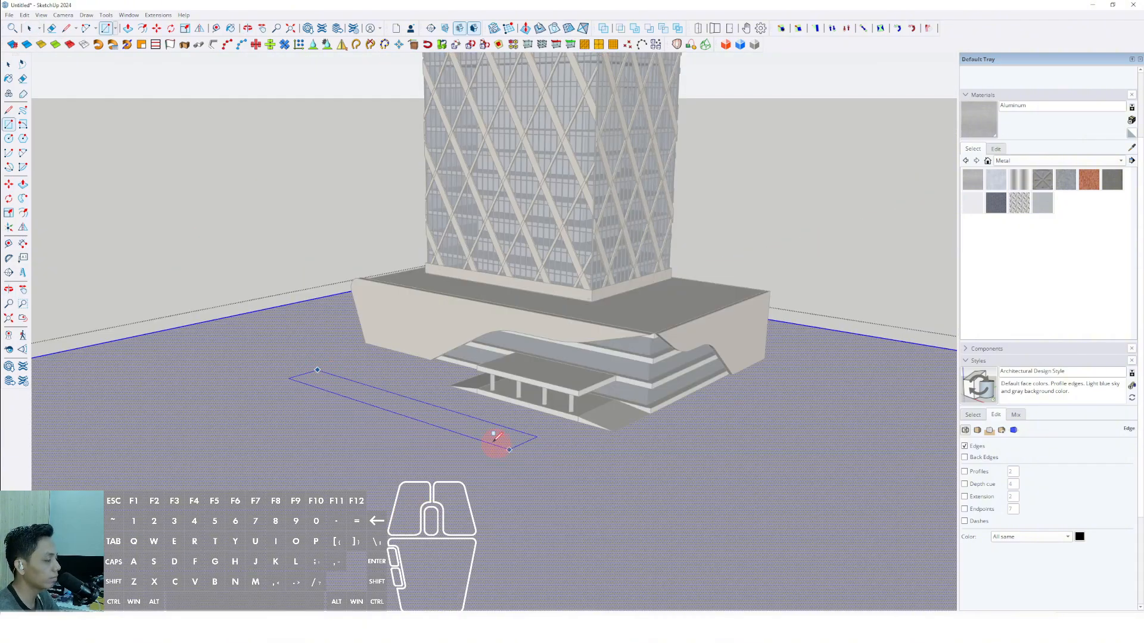
middle_drag(463, 432, 675, 451)
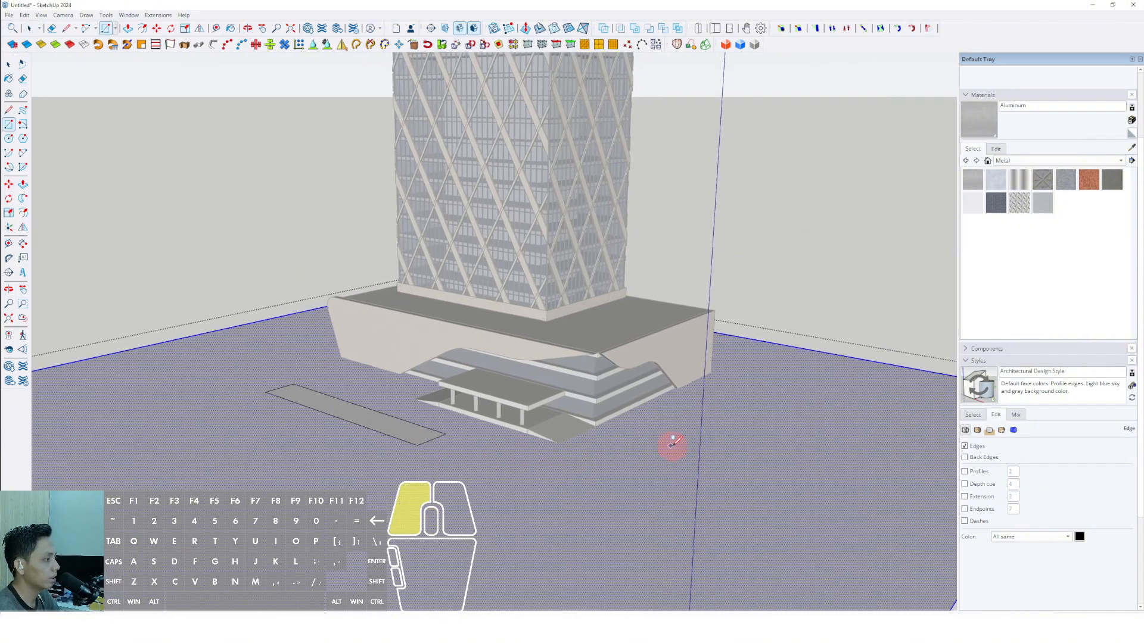
click(671, 444)
middle_drag(575, 377, 688, 407)
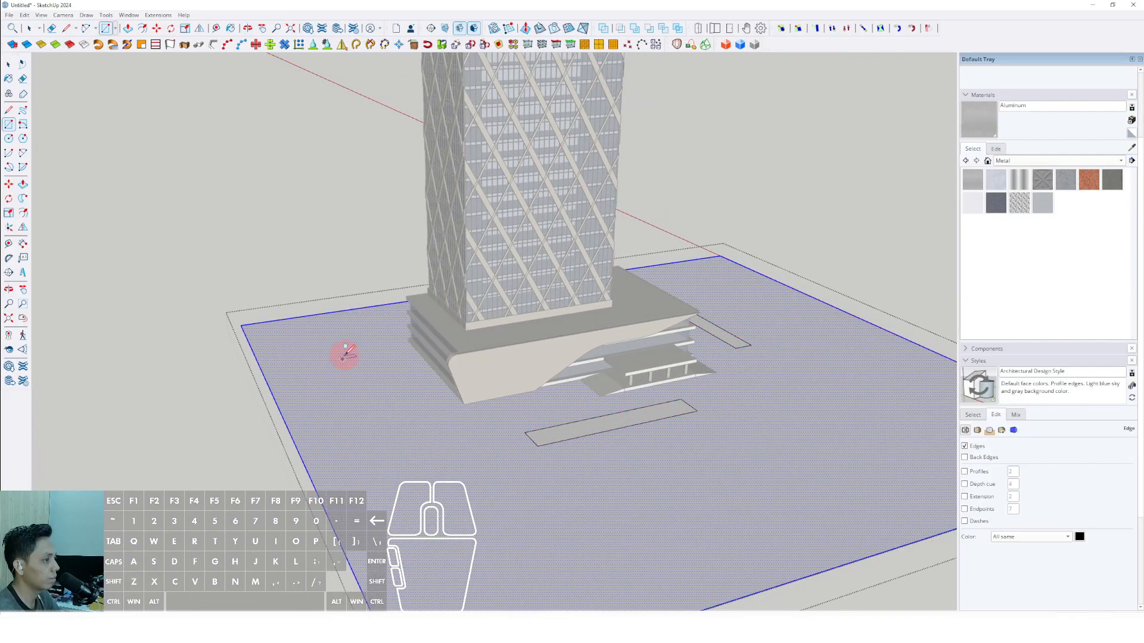
scroll(797, 385, up, 2)
Paint the three planting strips with Vegetation Grass from the Landscaping, Fencing and Vegetation materials.
click(1121, 160)
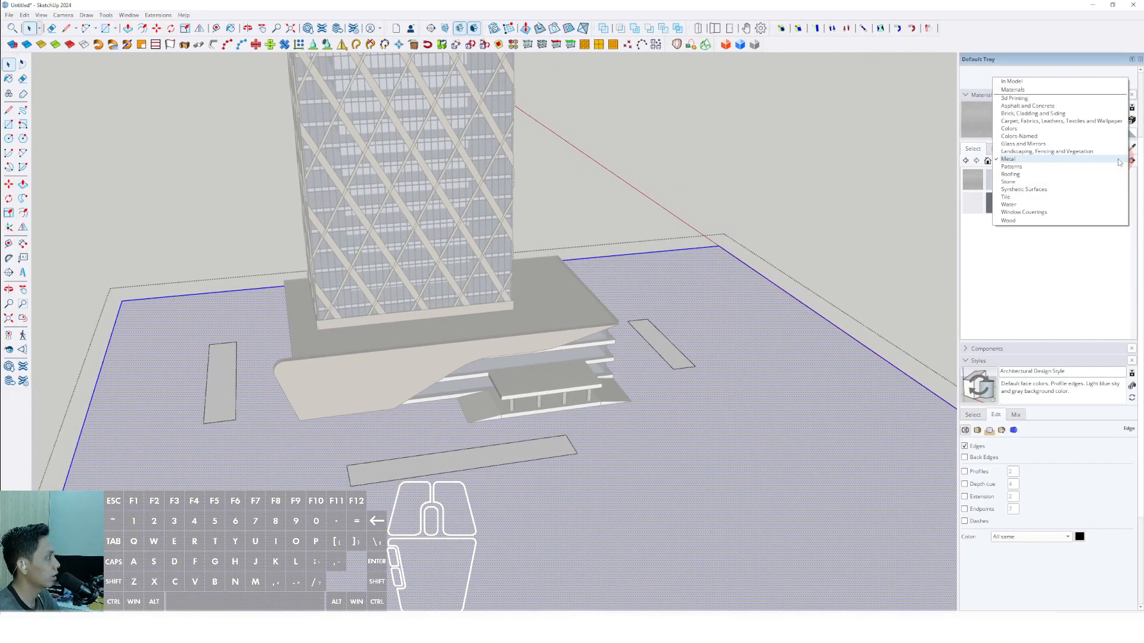
click(1013, 156)
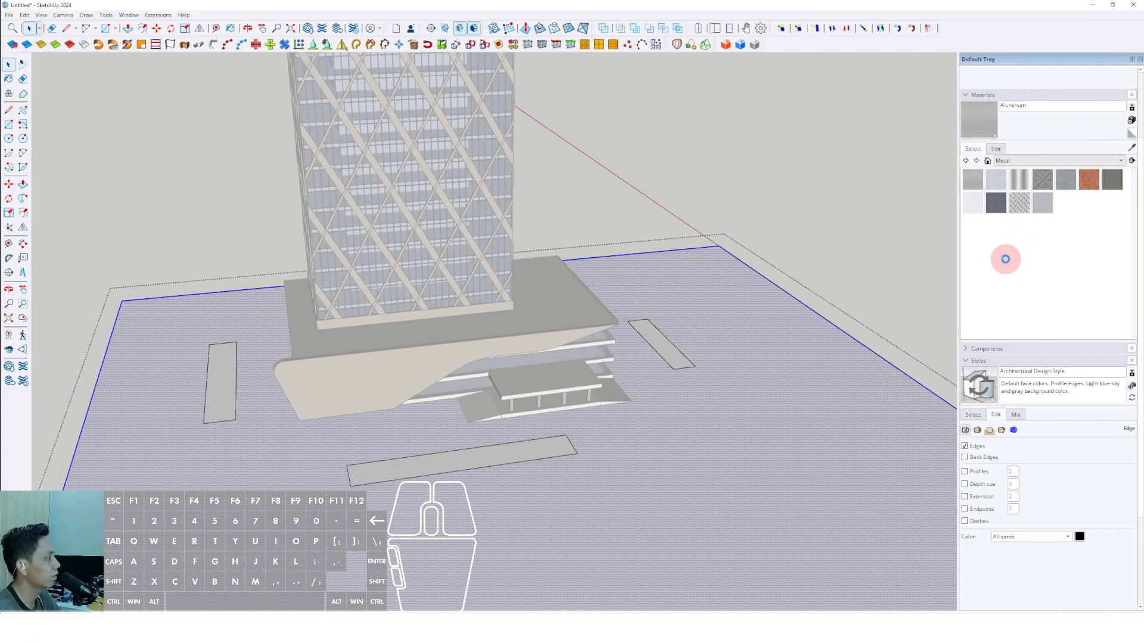
click(1019, 294)
scroll(606, 444, up, 1)
click(546, 438)
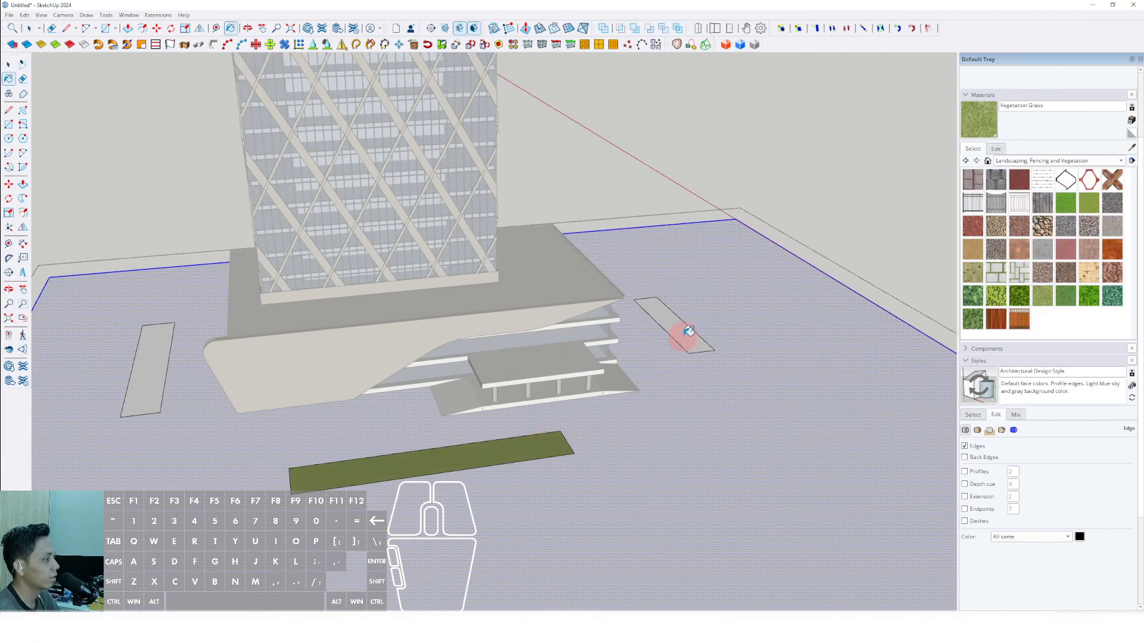
click(688, 330)
click(164, 361)
key(space)
Paint the ground surface around the planting strips with Blacktop New from the Asphalt and Concrete materials.
click(1121, 160)
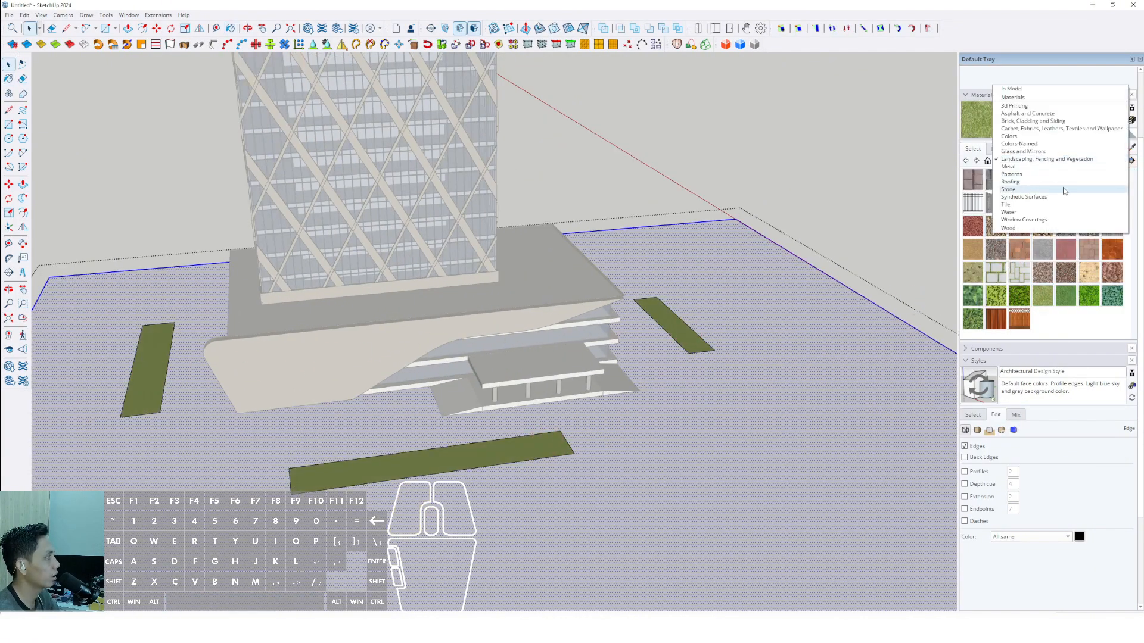
click(1020, 113)
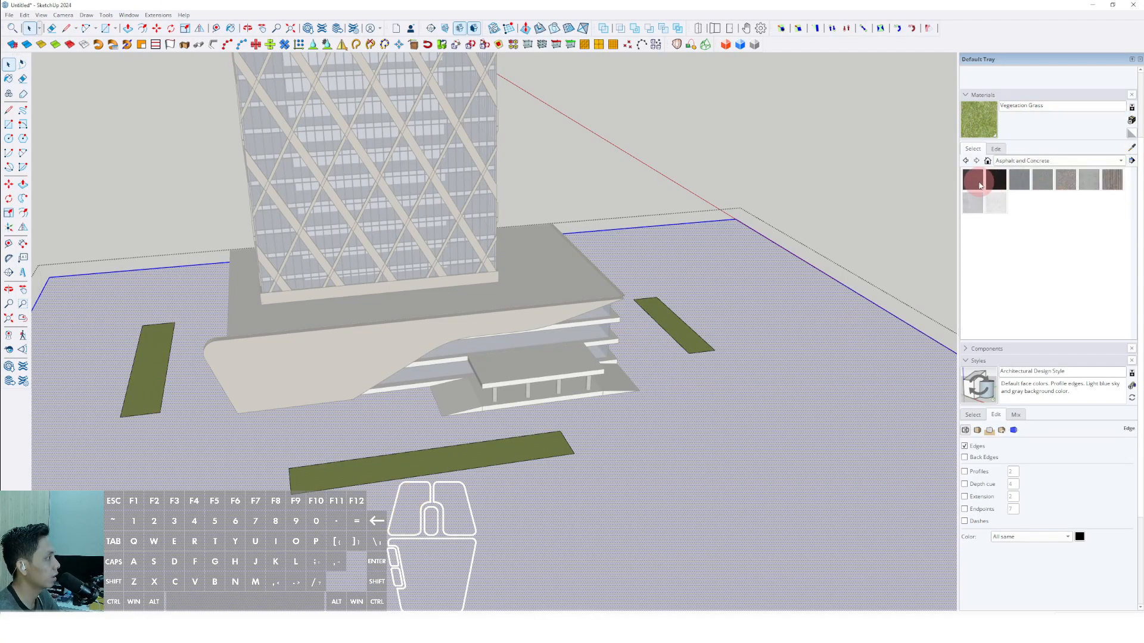
click(987, 188)
click(736, 413)
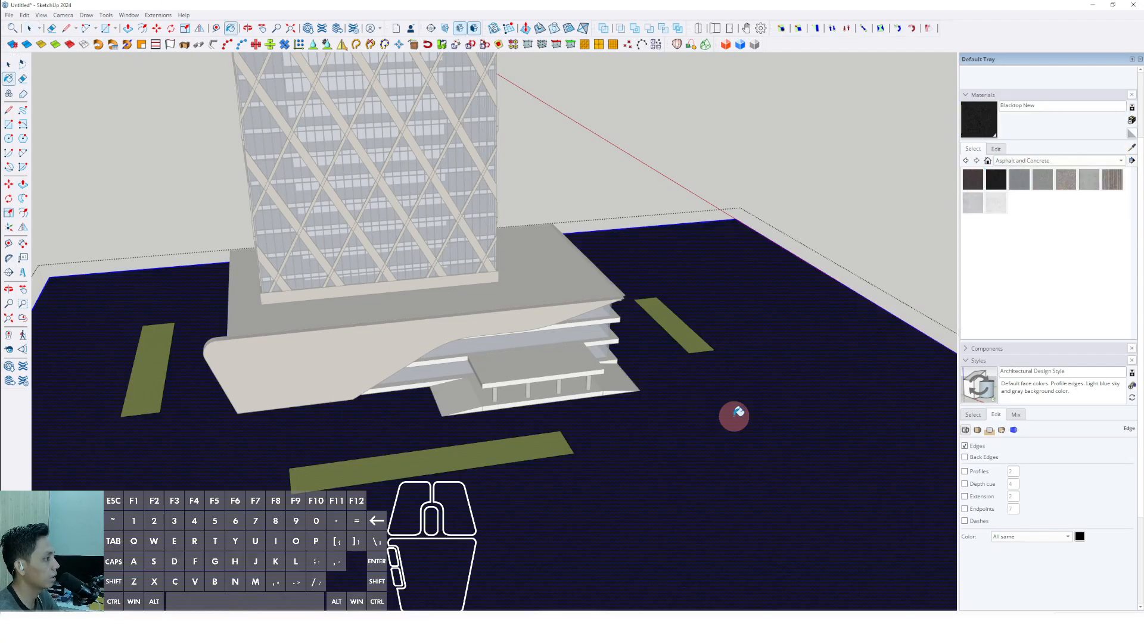
Lighten the color of the ground's Blacktop New material to dark grey and leave the ground group.
click(996, 149)
click(1011, 208)
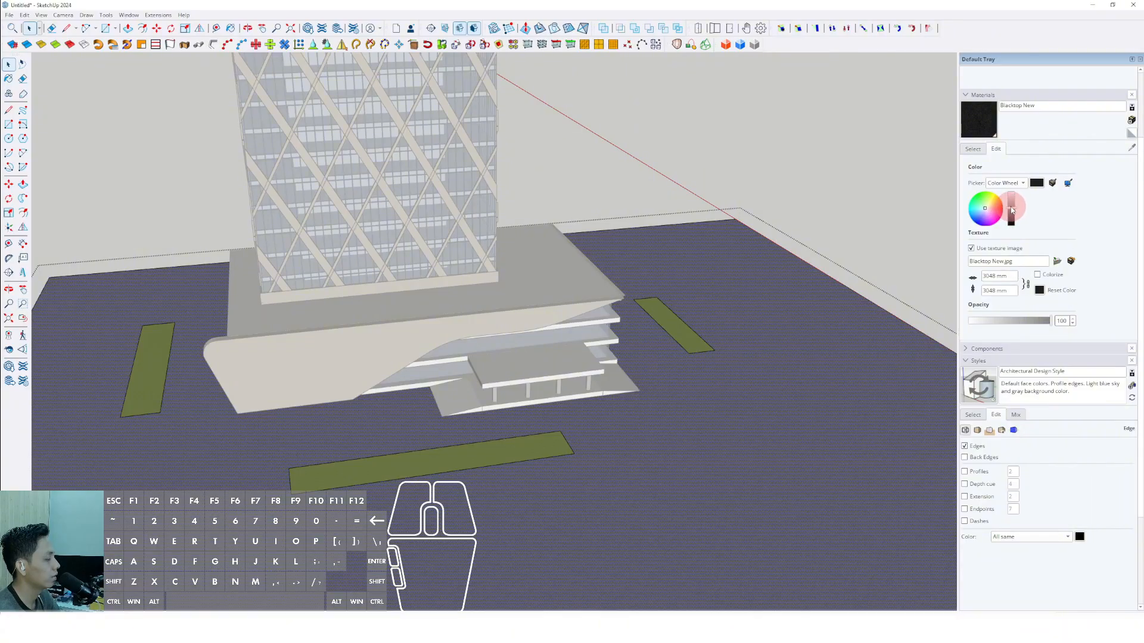
middle_drag(776, 420, 454, 344)
click(745, 230)
scroll(631, 357, down, 1)
middle_drag(584, 423, 579, 389)
scroll(579, 389, up, 2)
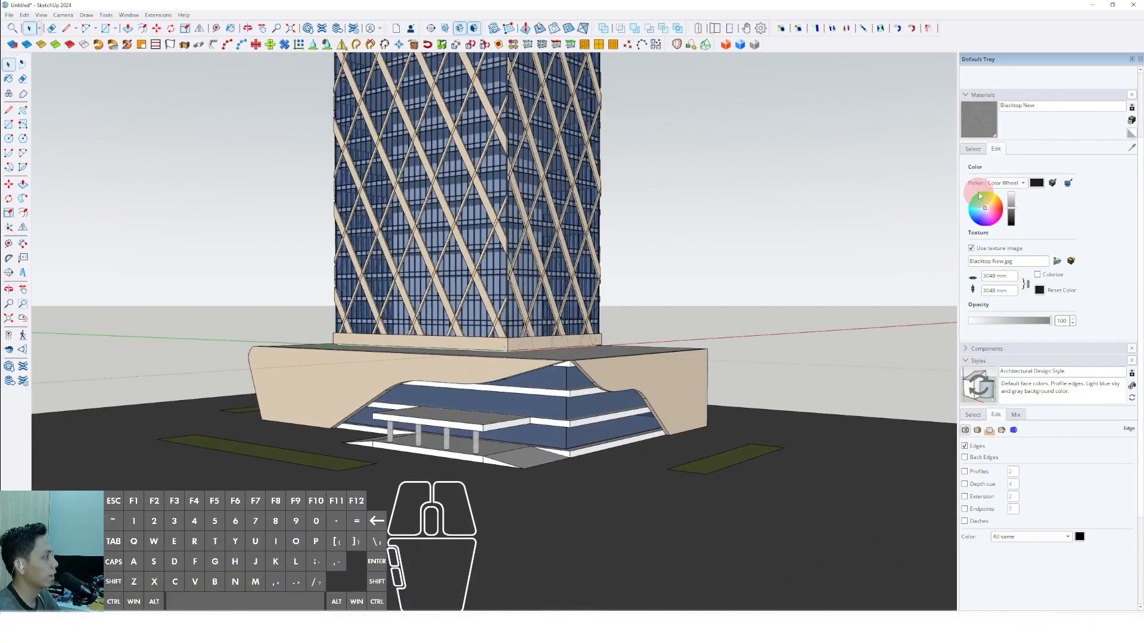
Paint the entrance slab and ramp with Asphalt New from the Asphalt and Concrete materials.
click(997, 152)
click(973, 180)
scroll(498, 465, up, 4)
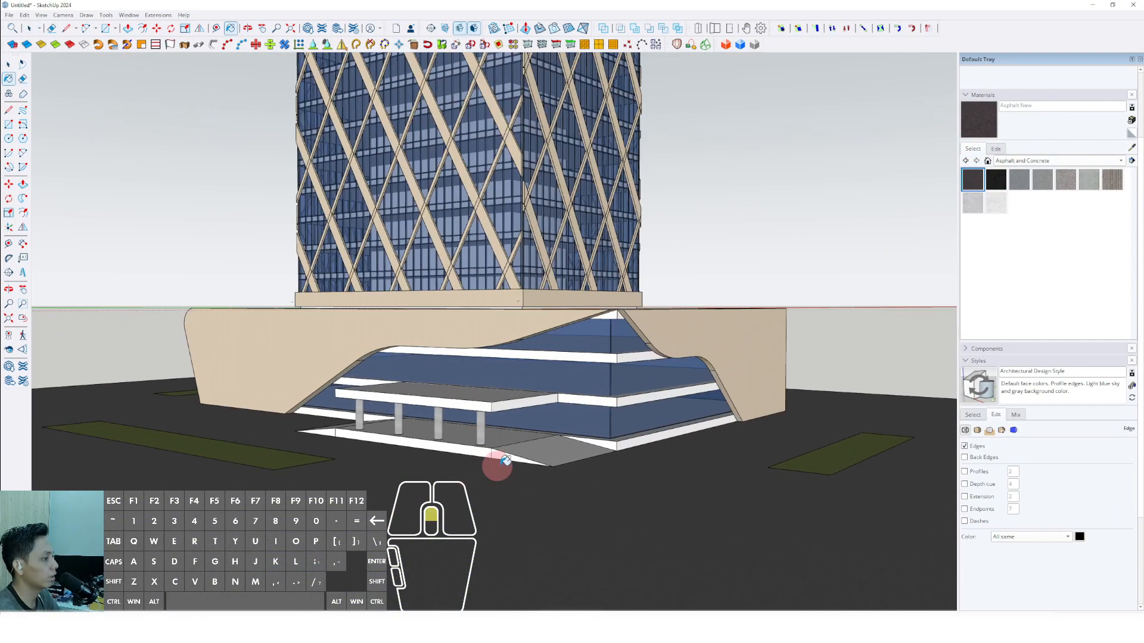
click(503, 429)
click(452, 442)
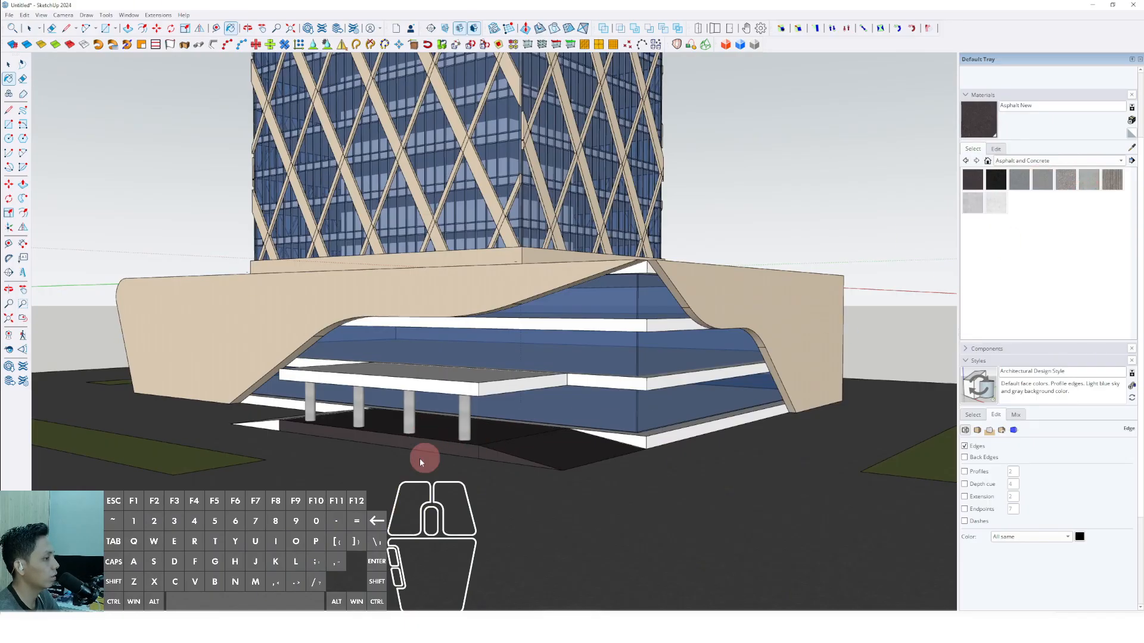
Paint the entrance slab, both ramps and the canopy with Blacktop Old 02.
scroll(420, 462, up, 3)
click(1043, 180)
click(528, 446)
click(387, 417)
middle_drag(385, 416, 538, 470)
click(539, 469)
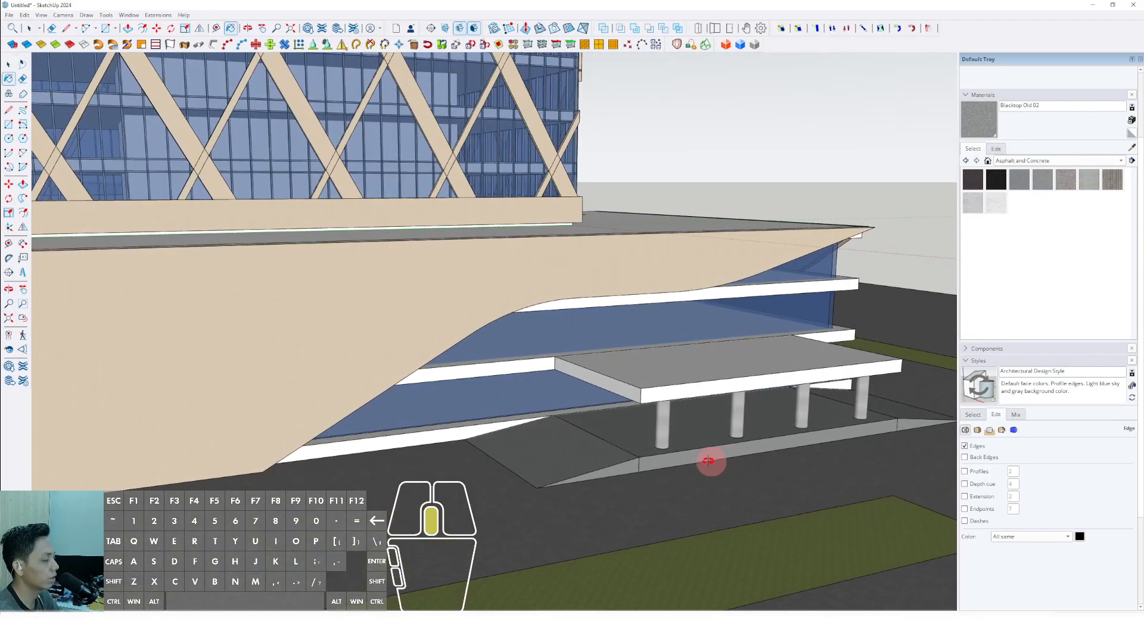
scroll(365, 400, down, 2)
mouse_move(709, 462)
middle_down()
mouse_move(369, 431)
mouse_move(401, 396)
mouse_move(432, 457)
mouse_move(528, 536)
mouse_move(548, 536)
mouse_move(560, 509)
middle_up()
click(383, 396)
scroll(386, 396, down, 1)
key(space)
scroll(405, 399, down, 1)
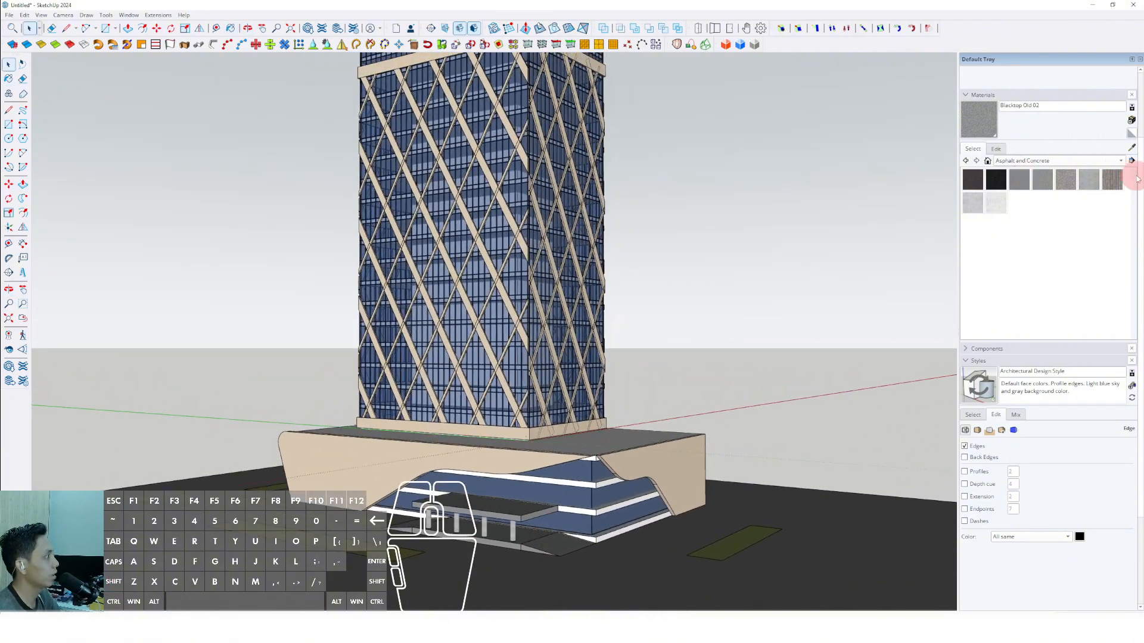
Place a Tree 2D Deciduous from the Components Sampler collection at the far end of the front planting strip.
click(966, 362)
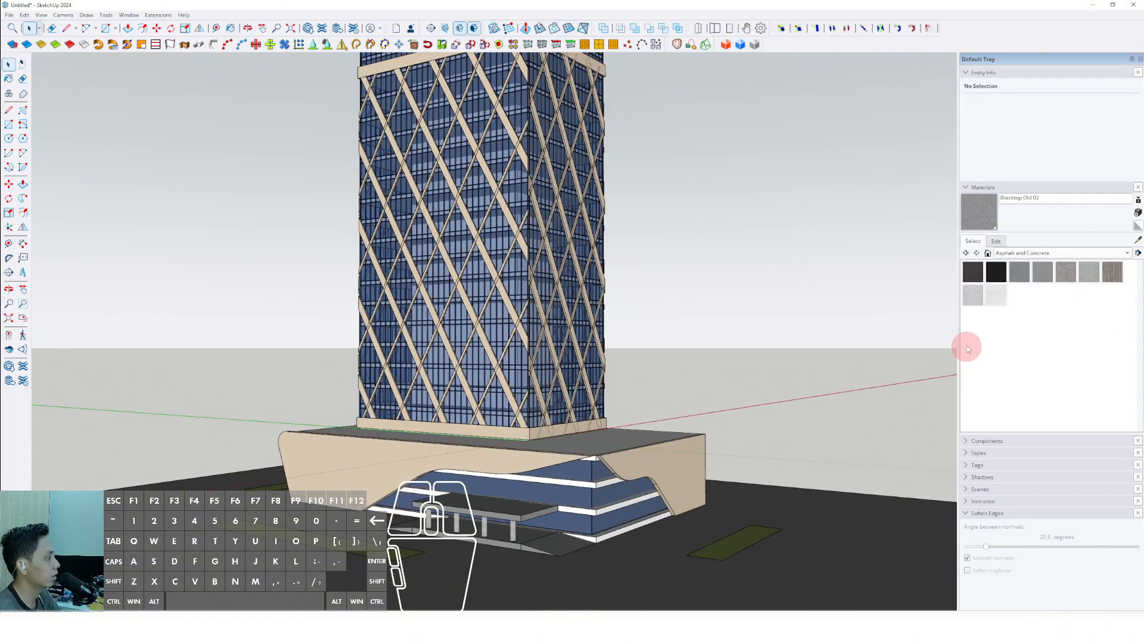
click(967, 190)
click(967, 200)
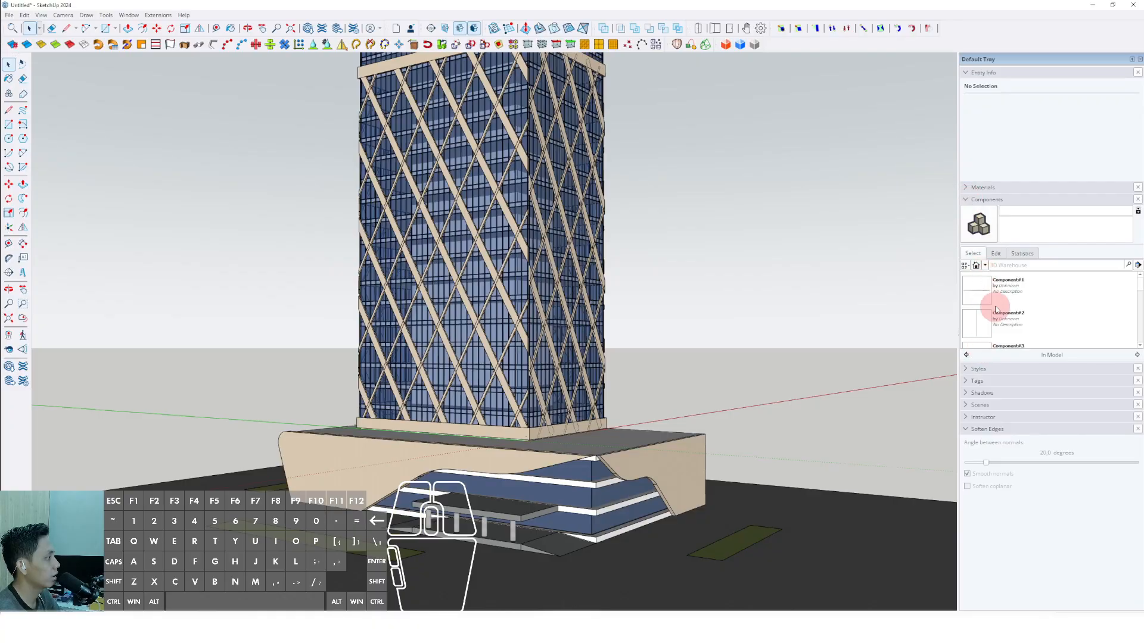
click(984, 265)
click(1004, 289)
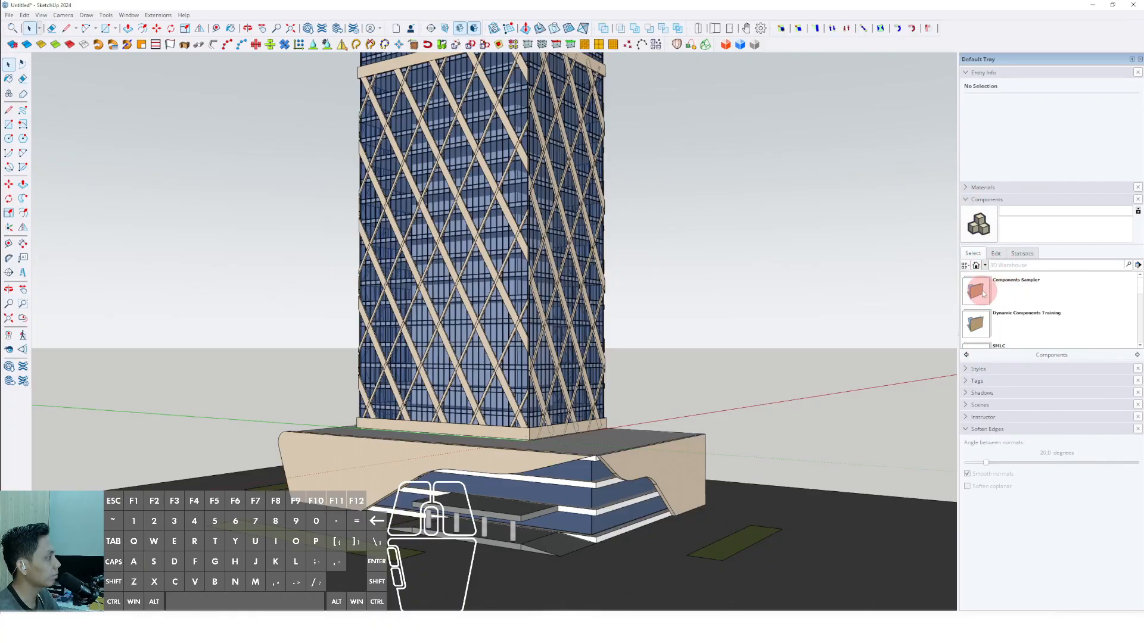
click(976, 289)
scroll(1000, 306, down, 10)
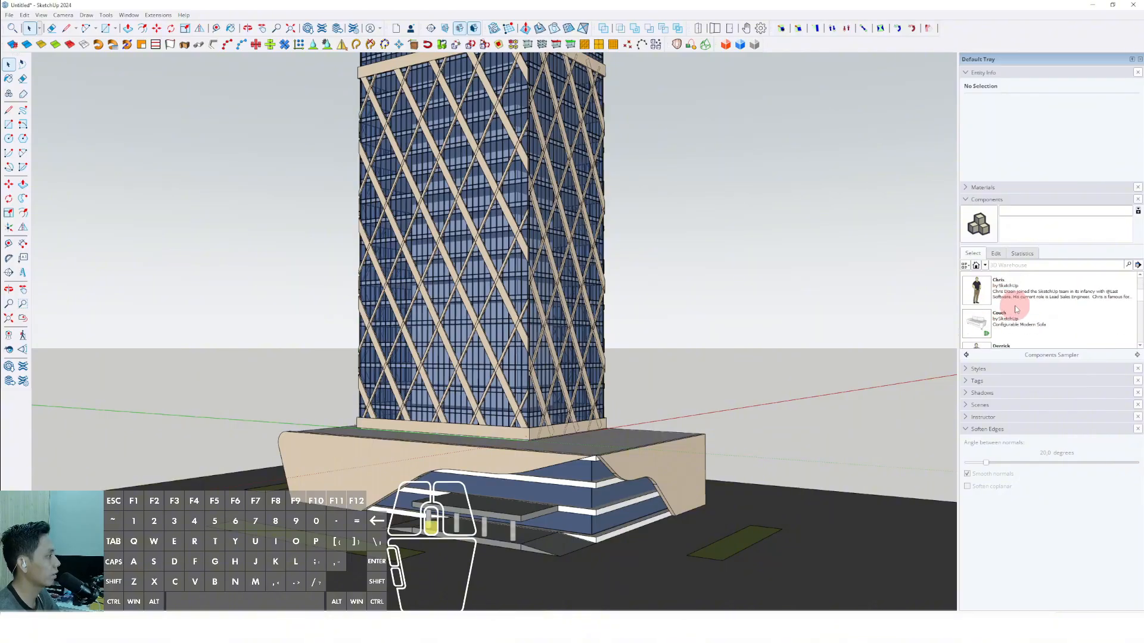
scroll(1007, 309, down, 6)
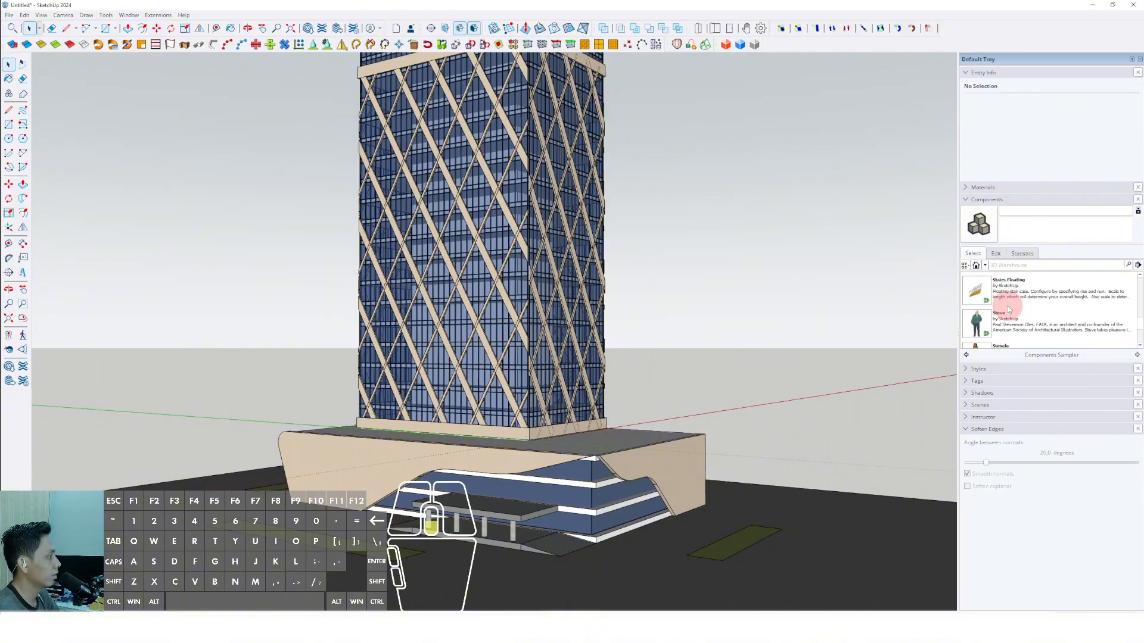
scroll(998, 314, up, 1)
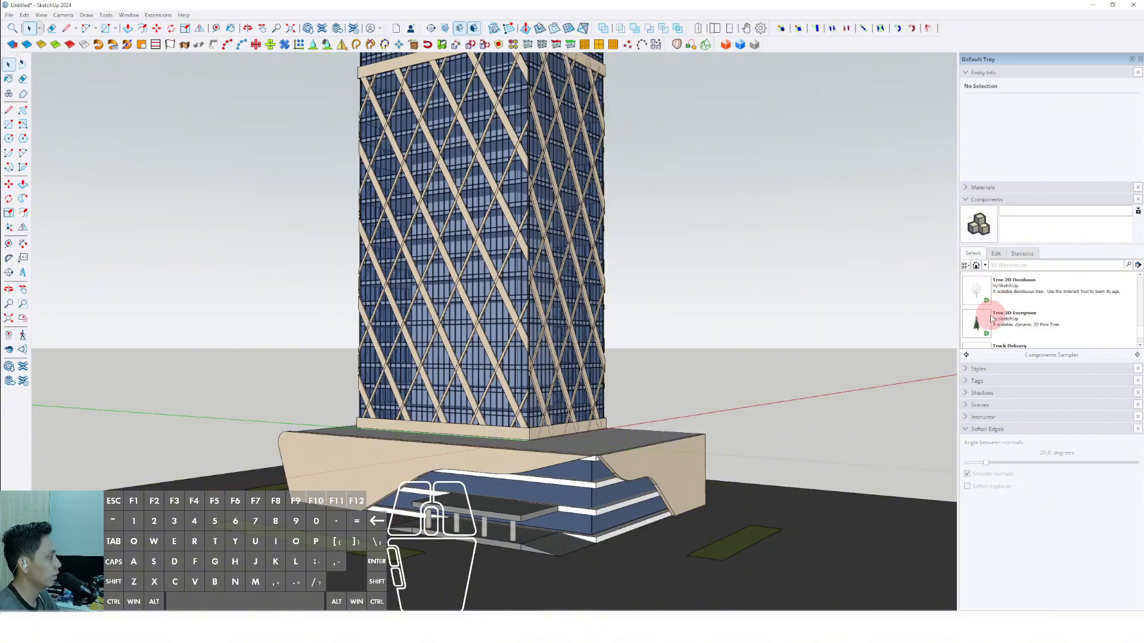
click(977, 287)
scroll(416, 495, up, 6)
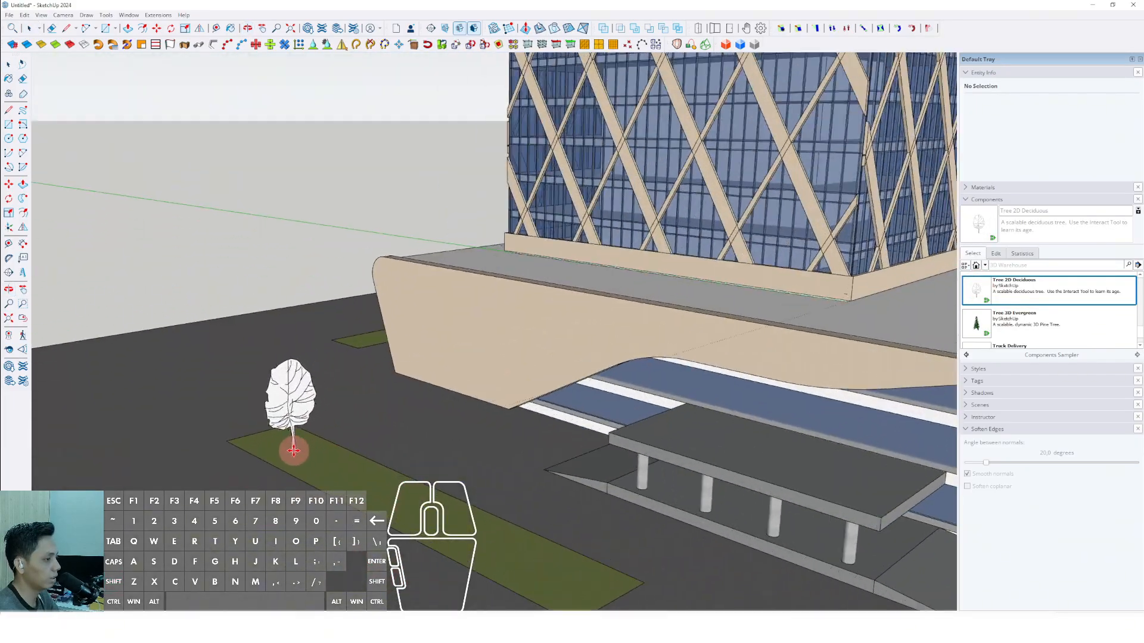
click(291, 448)
key(space)
Paint the placed tree with Translucent Glass Dark Green from the Glass and Mirrors materials.
click(980, 187)
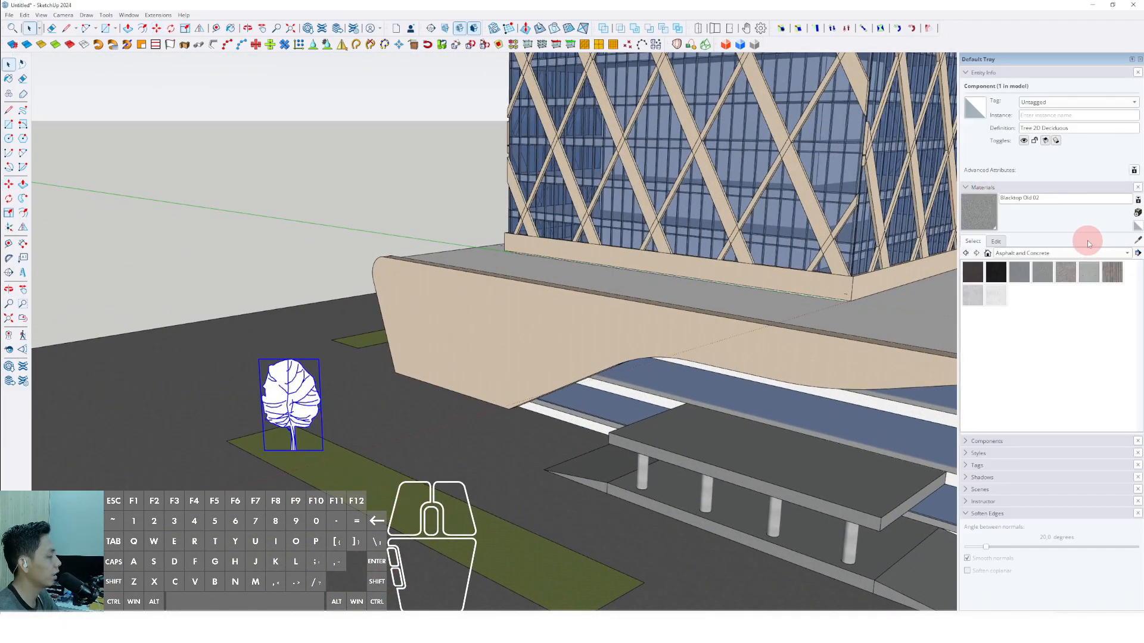
click(1130, 253)
click(1019, 291)
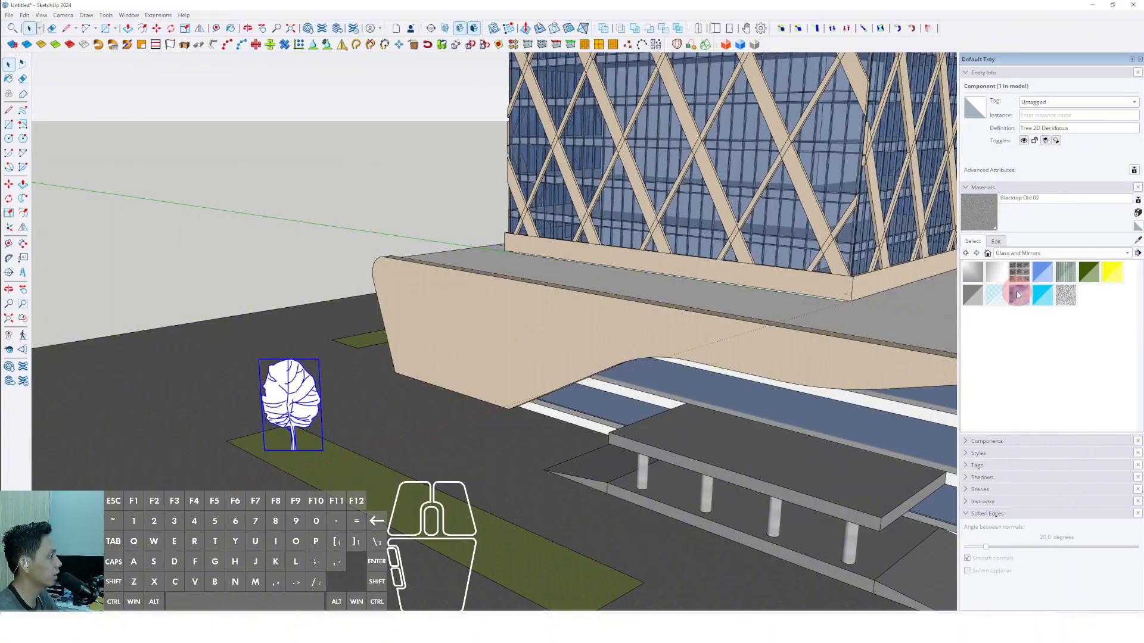
click(1089, 281)
click(314, 398)
middle_drag(316, 411, 317, 421)
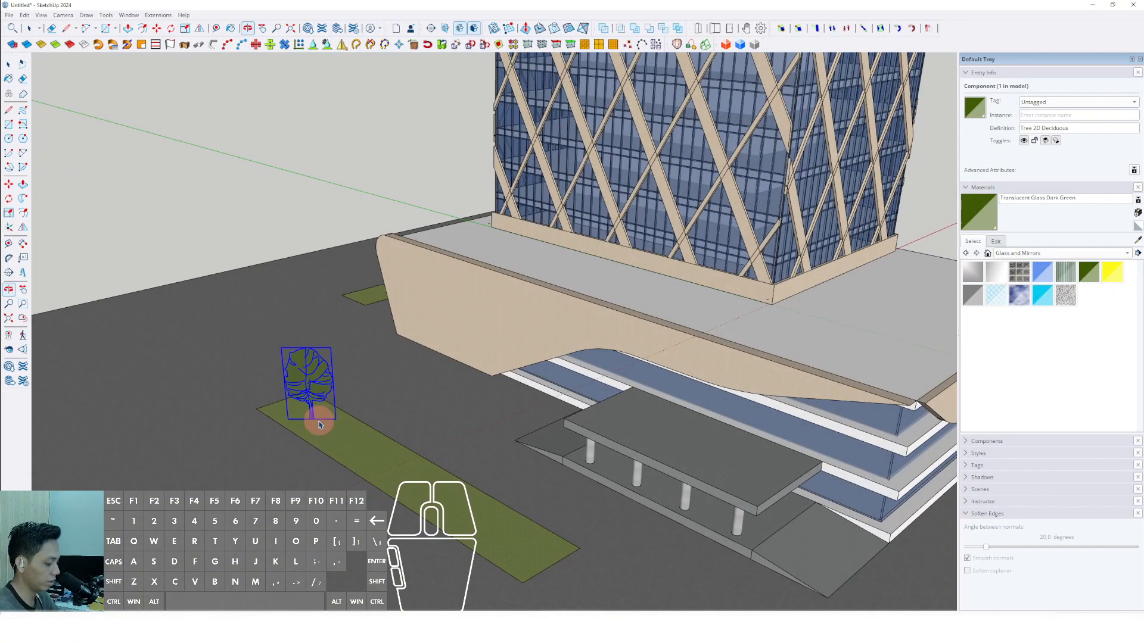
Copy the green tree three times along the front planting strip at roughly even spacing.
scroll(318, 426, up, 2)
key(m)
click(332, 432)
click(294, 426)
key(ctrl)
click(295, 424)
middle_drag(381, 458, 384, 423)
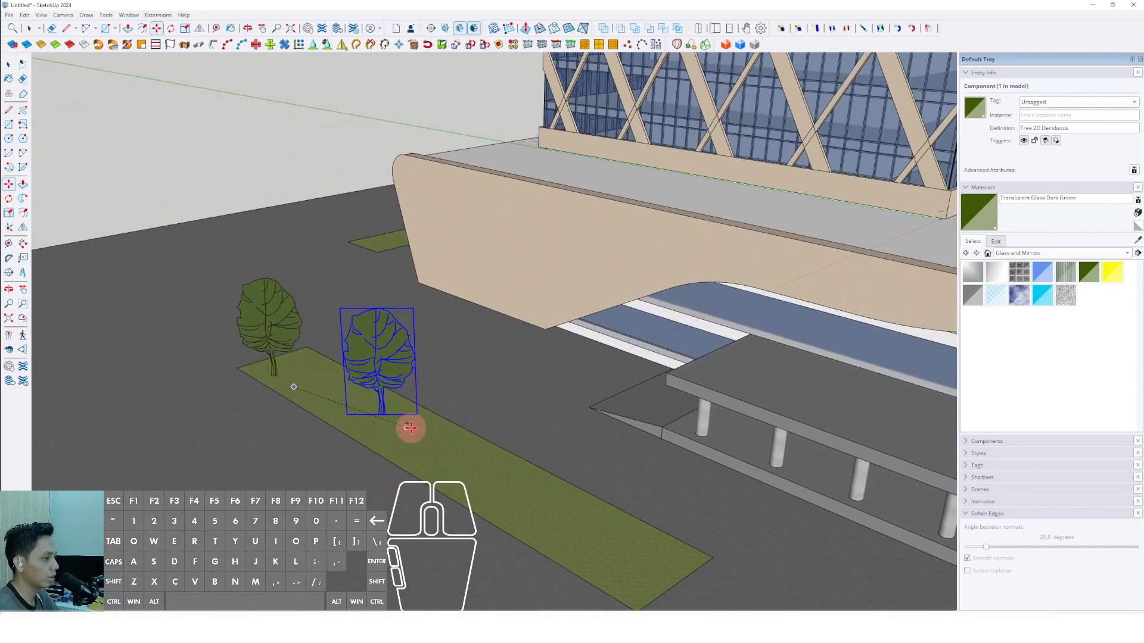
key(ctrl)
click(432, 426)
click(572, 542)
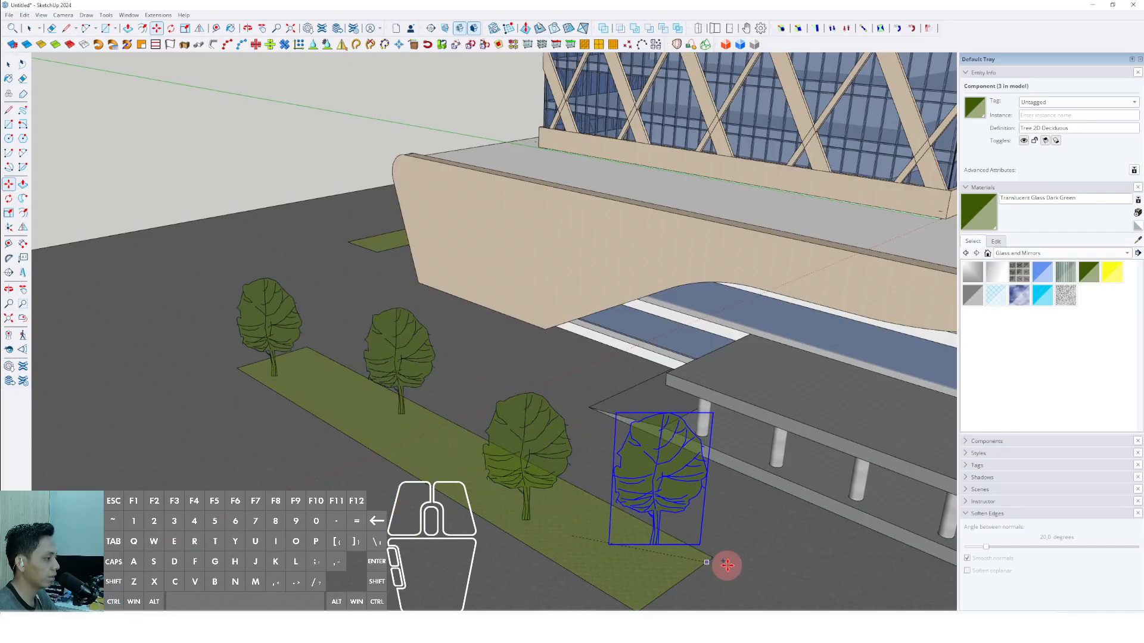
shift+middle_drag(703, 563, 506, 399)
Copy the tree onto the planting strip on the ramp side of the podium, spacing three trees along it.
scroll(506, 399, down, 3)
click(510, 403)
middle_drag(576, 462, 477, 451)
shift+middle_drag(625, 479, 666, 447)
click(671, 459)
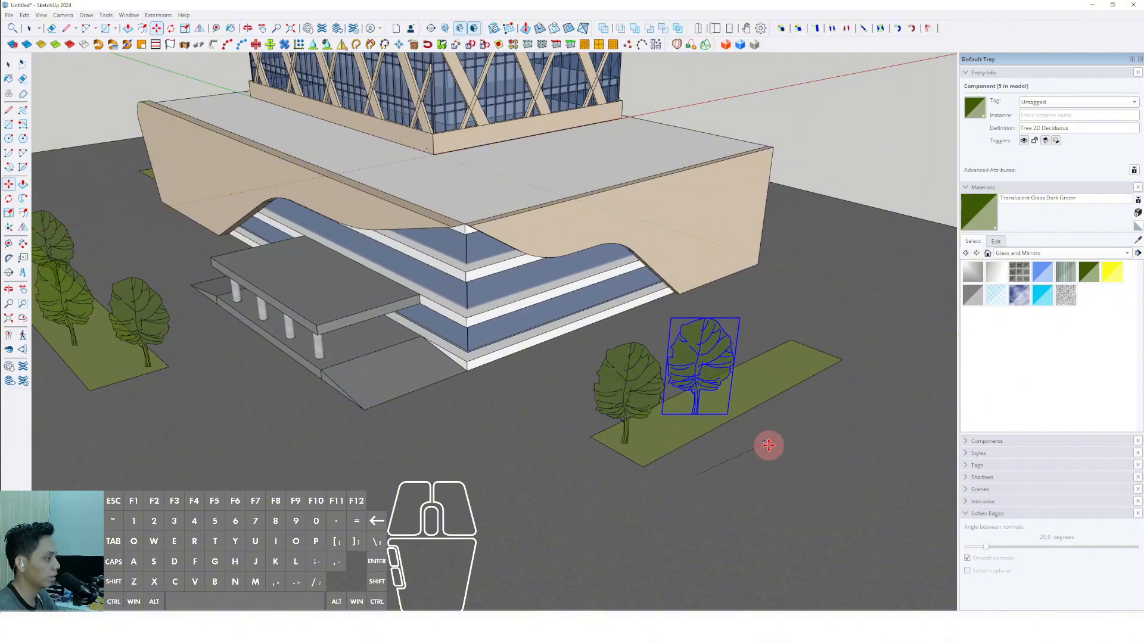
click(801, 444)
click(820, 426)
click(893, 357)
click(807, 365)
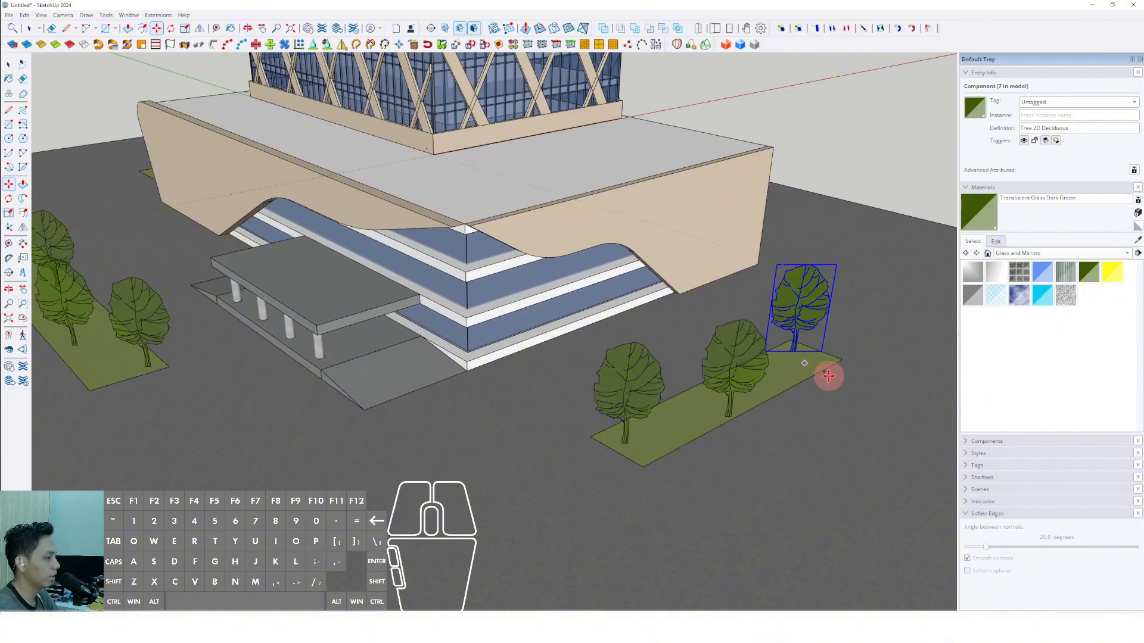
Place three more tree copies along the planting strip on the opposite side of the podium.
scroll(792, 378, down, 4)
shift+middle_drag(404, 369, 557, 301)
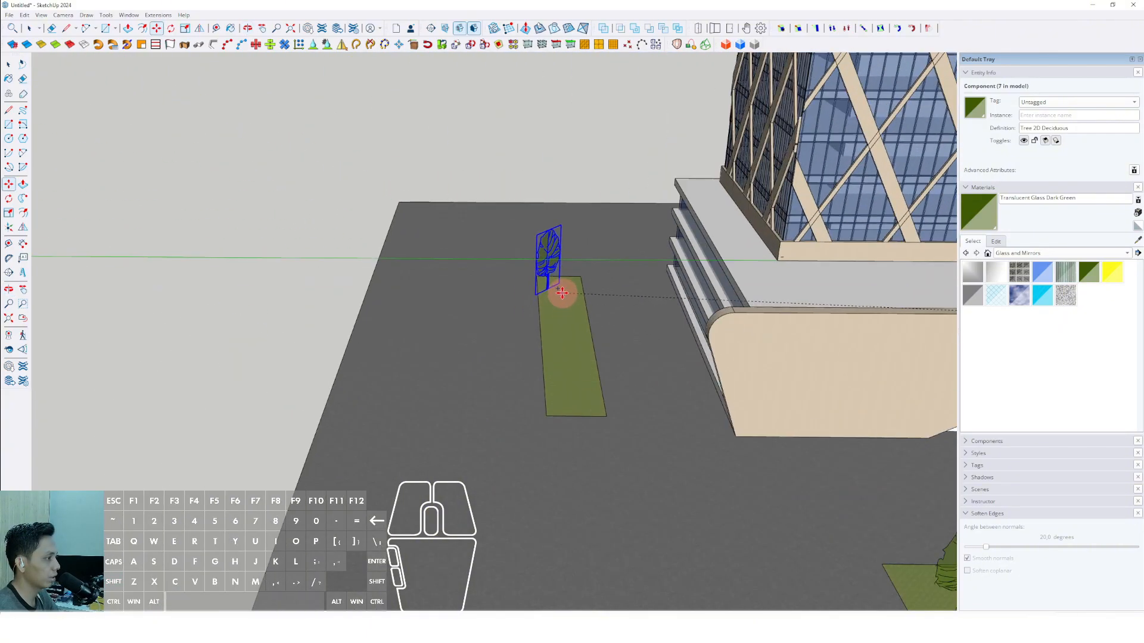
click(575, 328)
click(595, 349)
click(562, 427)
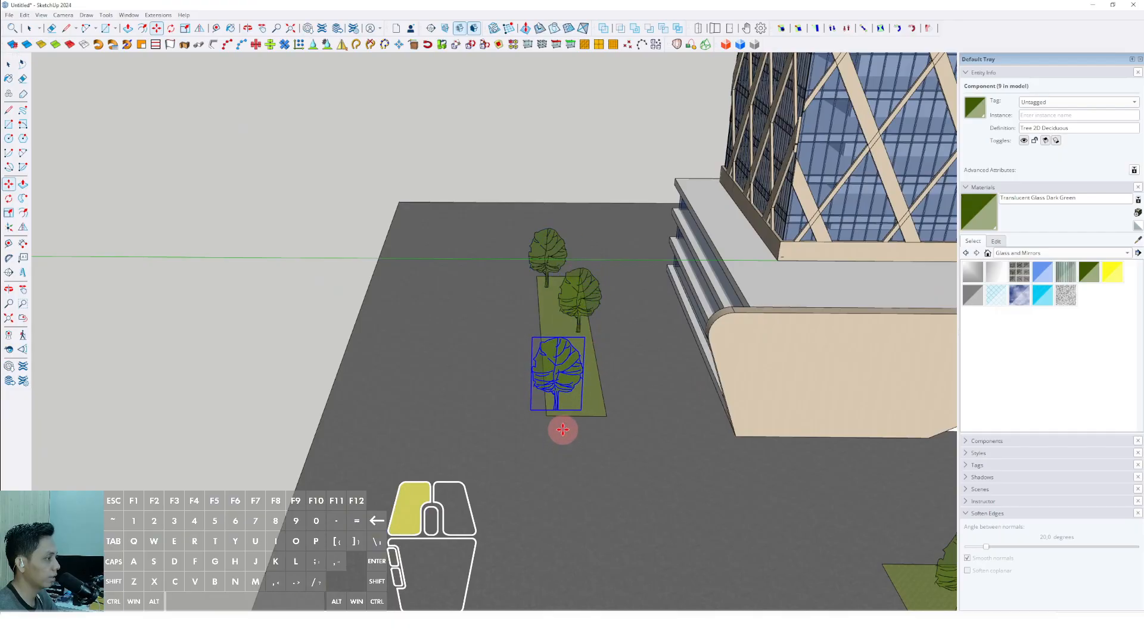
key(space)
Inside the front curved facade panel, draw a vertical line near its rounded end from the top edge to the base.
middle_drag(562, 427, 426, 415)
double_click(359, 381)
triple_click(343, 390)
middle_drag(298, 374, 344, 389)
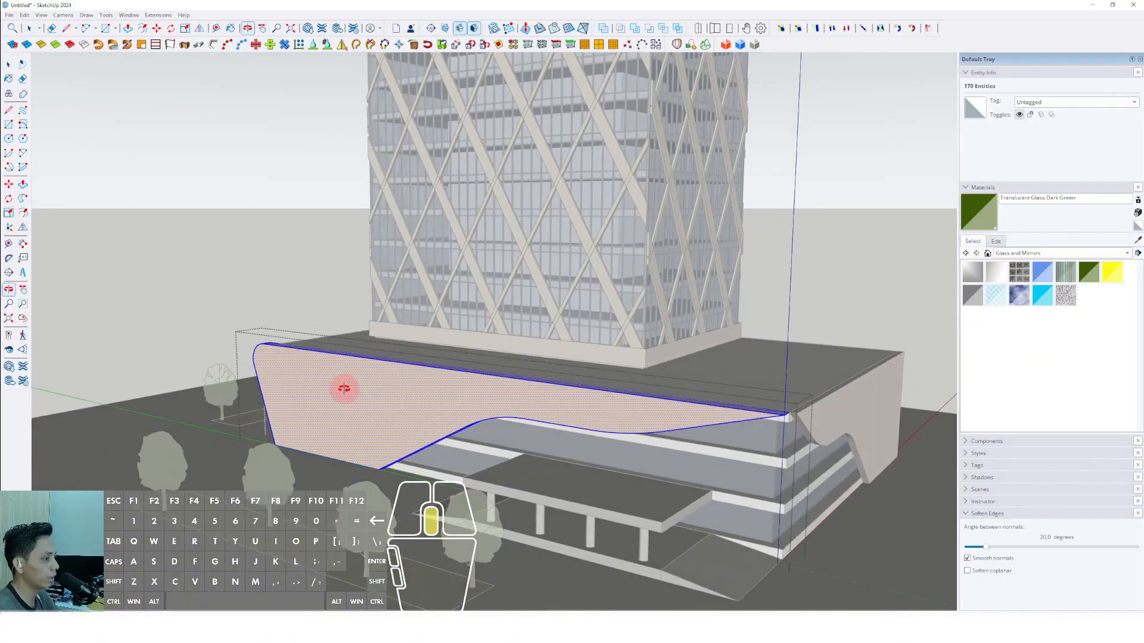
scroll(281, 351, up, 2)
key(d)
click(280, 344)
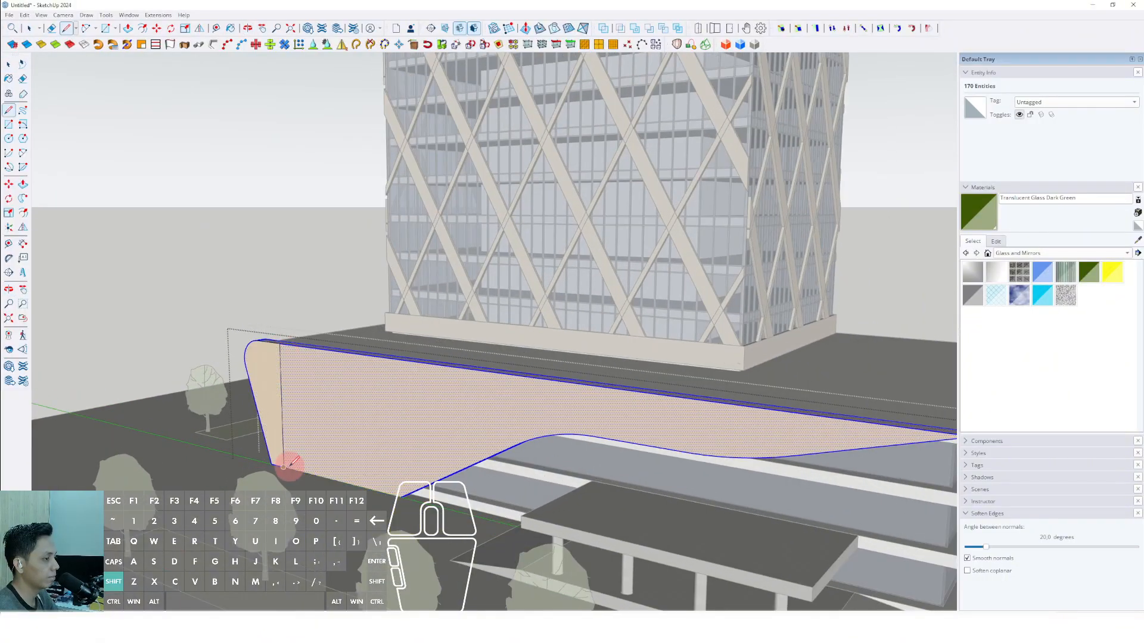
click(288, 468)
Array evenly spaced copies of the vertical line along the front facade panel up to its pointed end.
mouse_move(281, 378)
middle_down()
mouse_move(283, 401)
mouse_move(283, 362)
middle_up()
key(m)
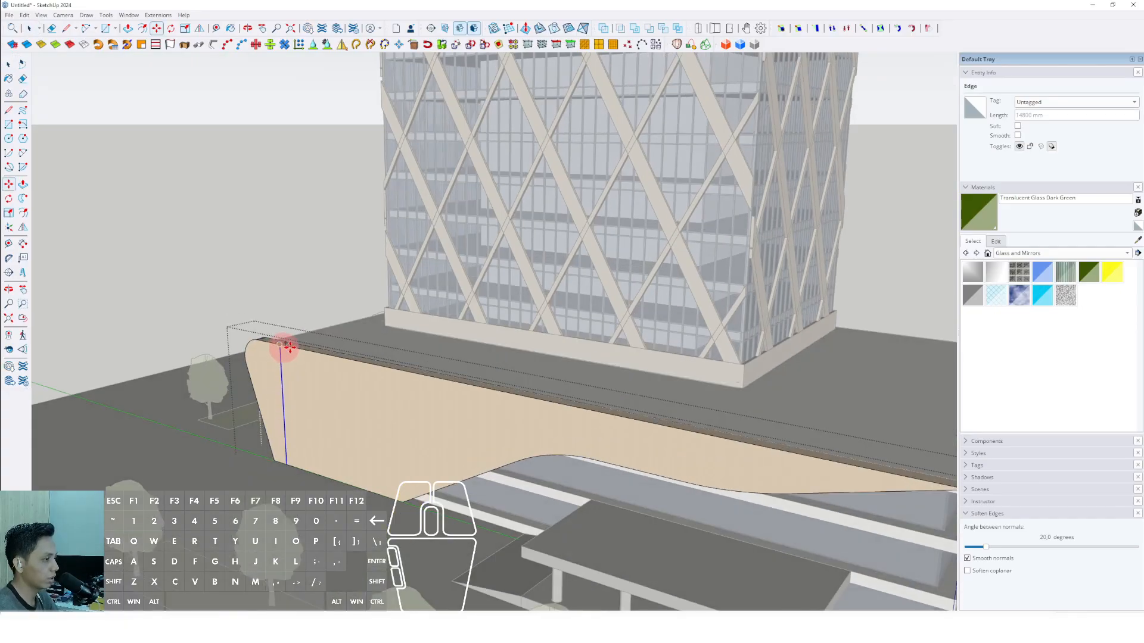
click(288, 347)
scroll(322, 353, down, 4)
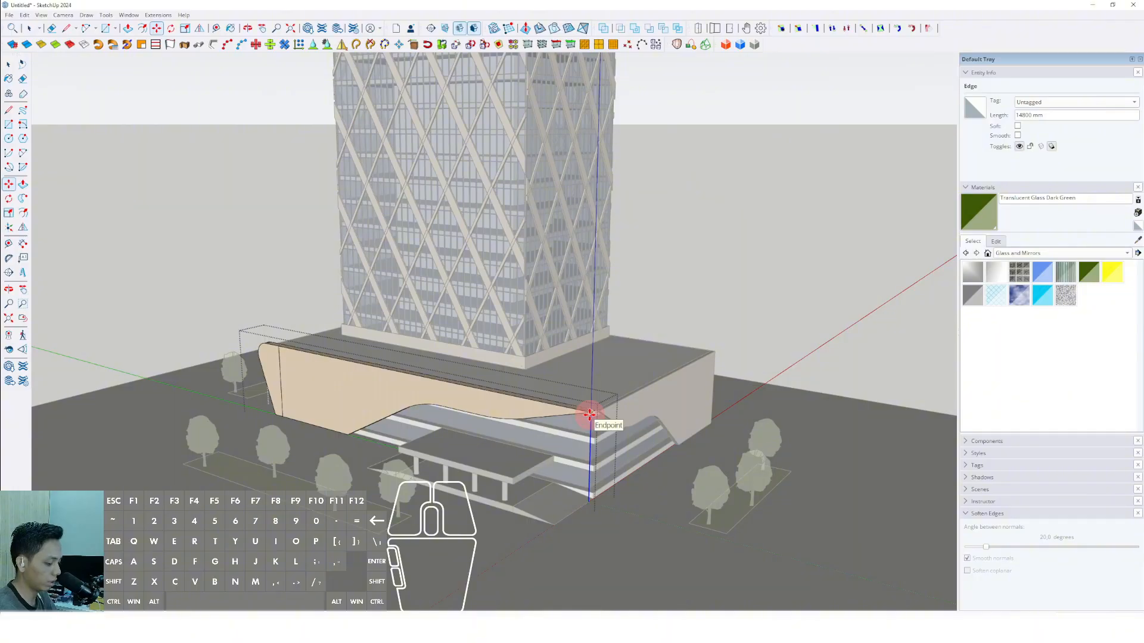
key(Return)
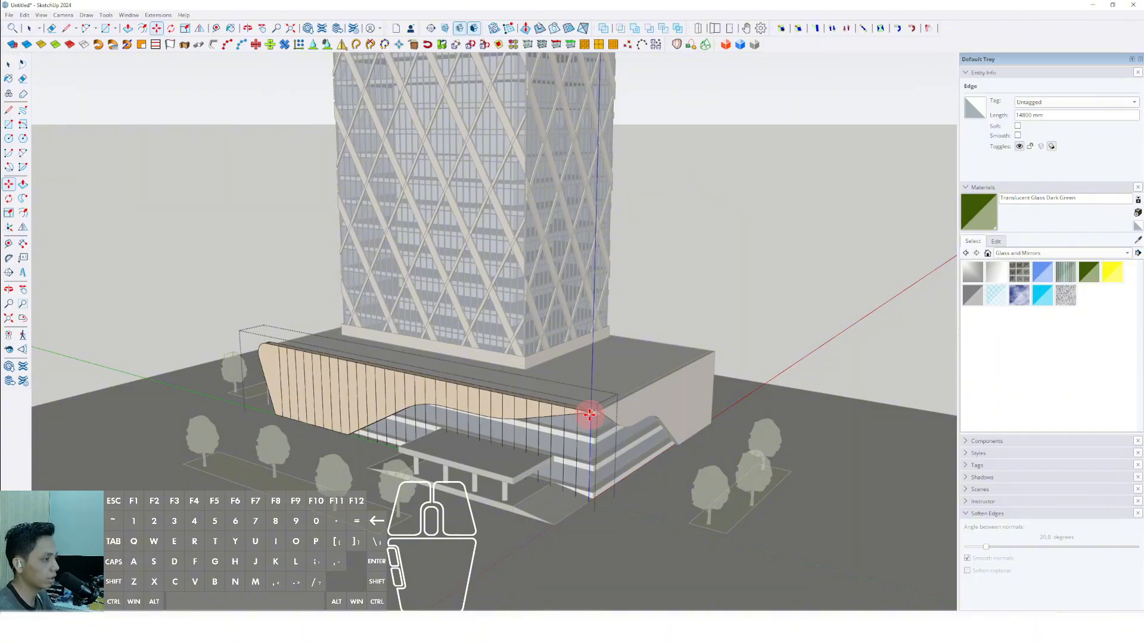
Erase the parts of the copied vertical lines that extend below the panel's curved lower edge.
key(e)
scroll(441, 470, up, 3)
mouse_move(694, 459)
mouse_down()
mouse_move(384, 421)
mouse_move(326, 425)
mouse_move(312, 414)
mouse_up()
scroll(316, 420, up, 5)
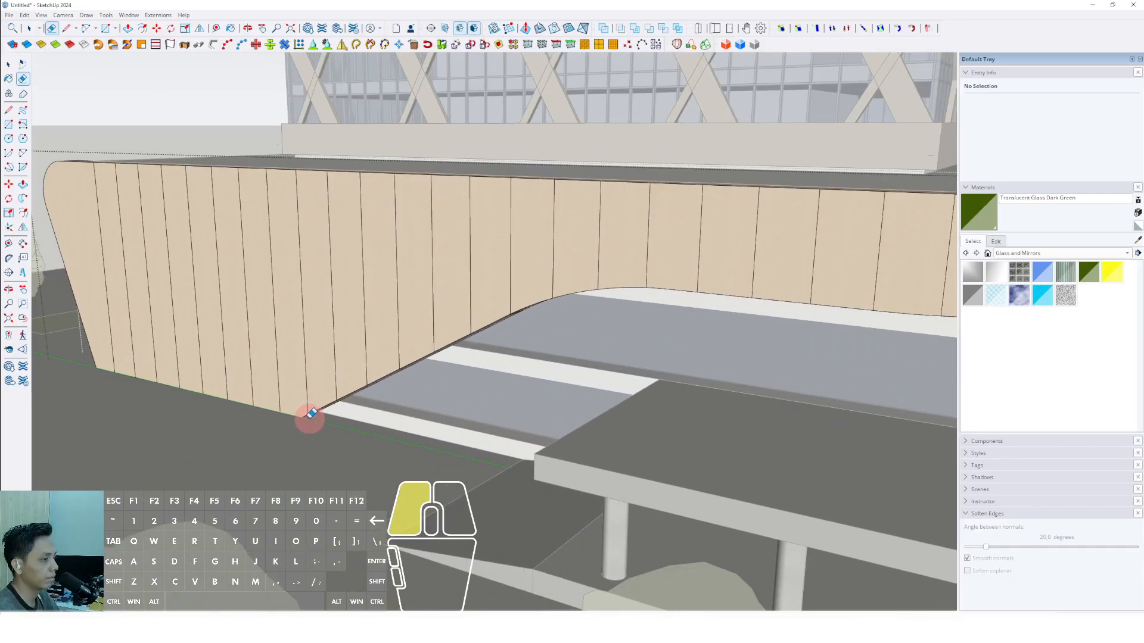
scroll(312, 418, down, 6)
middle_drag(377, 393, 381, 307)
scroll(338, 337, up, 4)
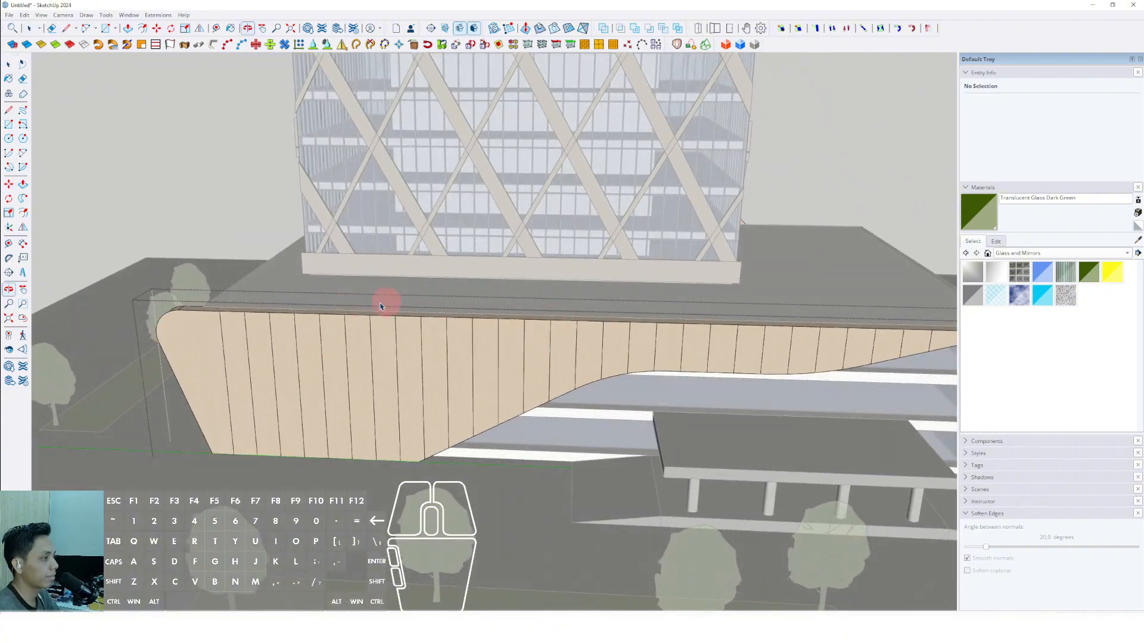
key(space)
scroll(204, 316, up, 1)
shift+click(213, 315)
middle_drag(213, 315, 466, 341)
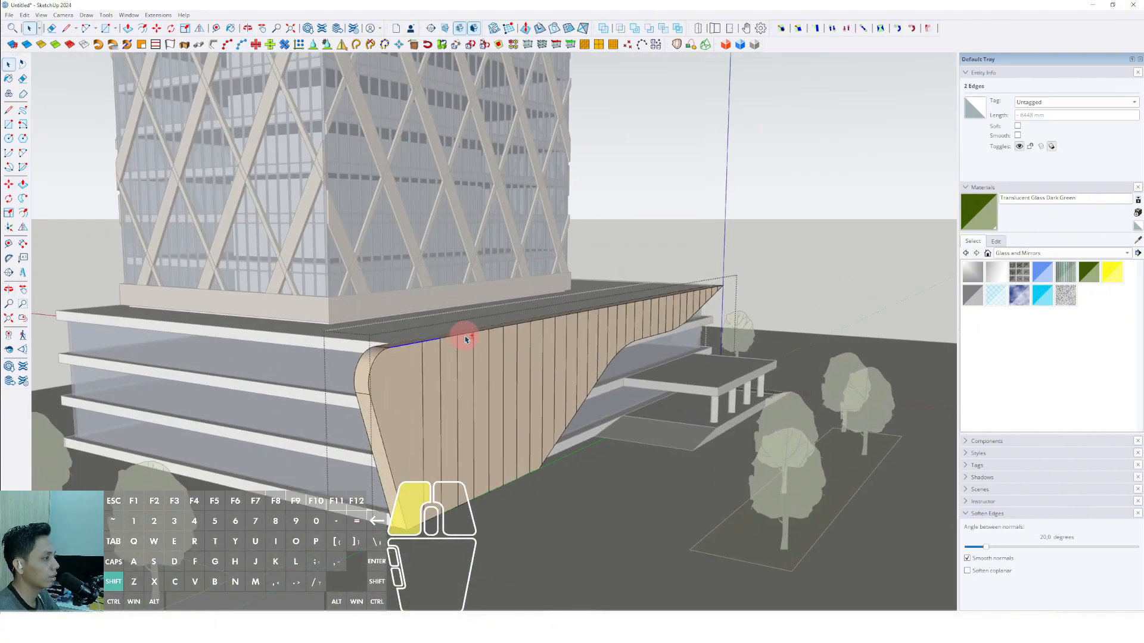
shift+click(465, 339)
shift+click(497, 337)
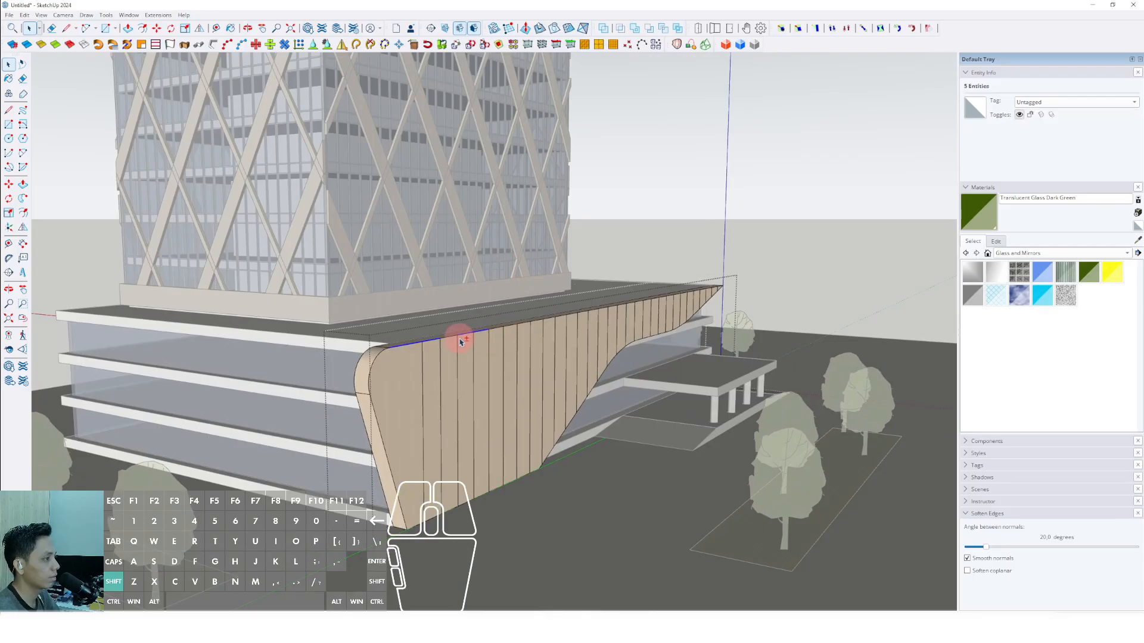
shift+click(449, 338)
shift+click(512, 328)
scroll(515, 329, up, 5)
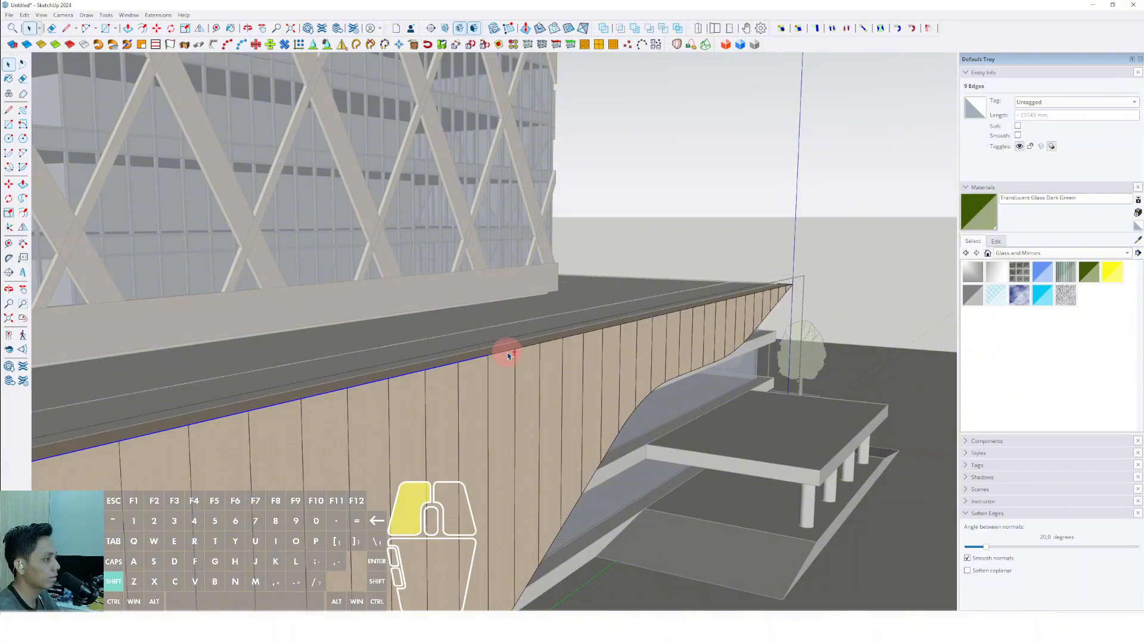
shift+click(508, 356)
shift+click(590, 341)
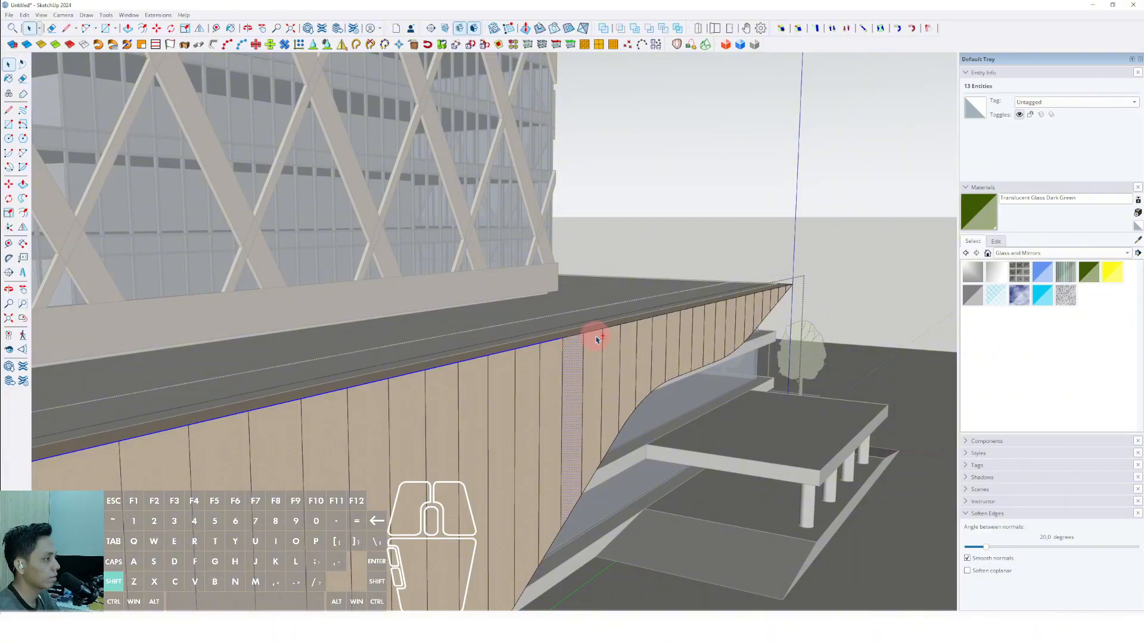
shift+click(577, 349)
scroll(625, 330, down, 4)
middle_drag(625, 330, 266, 415)
scroll(266, 415, up, 1)
Try to draw a horizontal line across the front facade panel from its rounded end.
key(l)
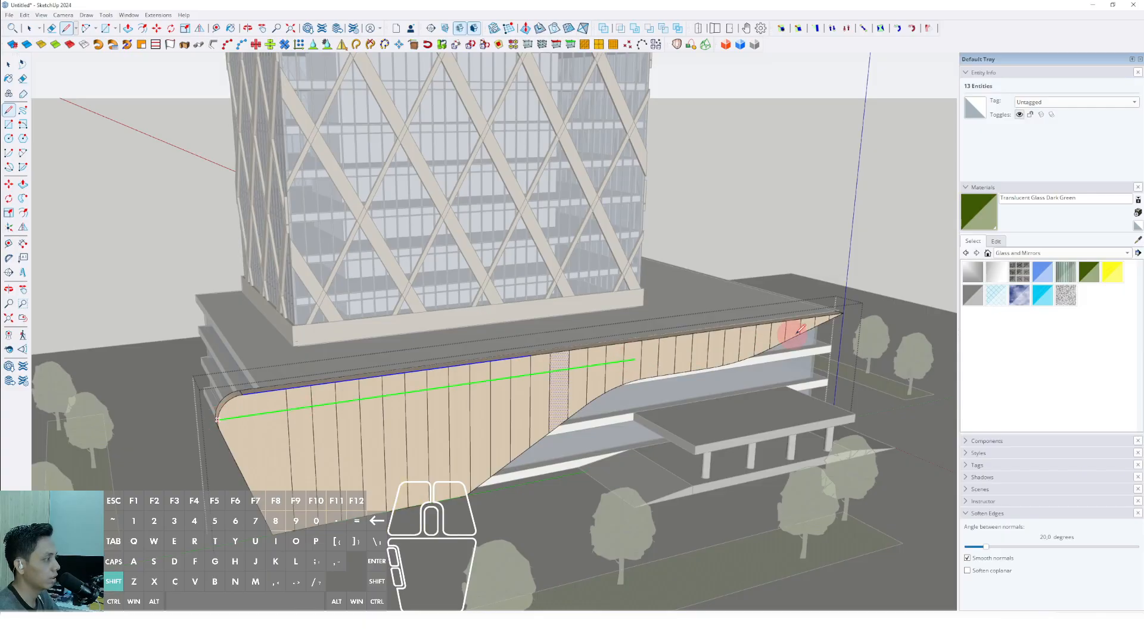
shift+click(867, 325)
key(e)
click(873, 323)
middle_drag(625, 371, 358, 414)
key(space)
mouse_move(756, 441)
middle_down()
mouse_move(485, 395)
mouse_move(641, 299)
mouse_move(515, 343)
mouse_move(730, 375)
middle_up()
Draw a straight line about 96596 mm long on the ground, parallel to the front facade panel and extending past both its ends.
key(l)
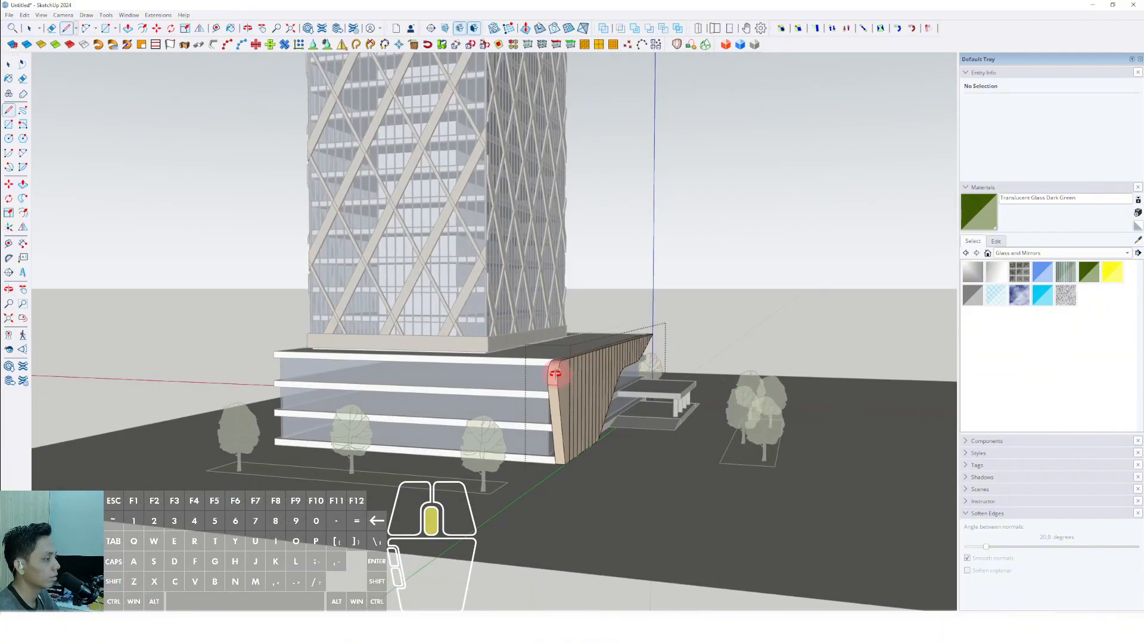
key(F10)
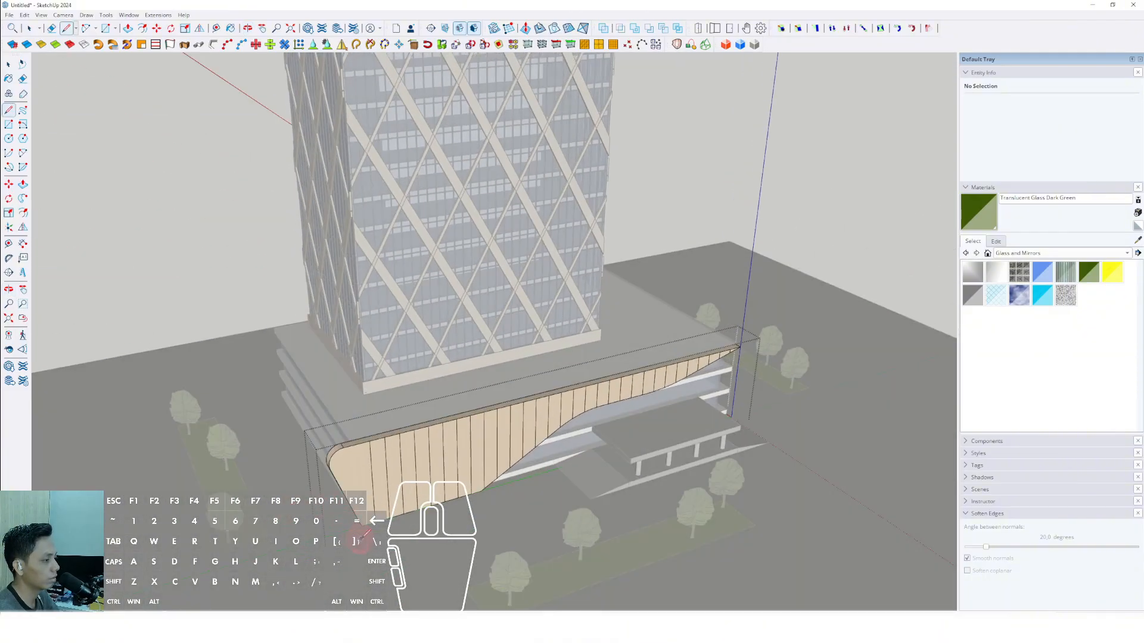
mouse_move(362, 543)
middle_down()
mouse_move(300, 554)
mouse_move(305, 526)
middle_up()
key(space)
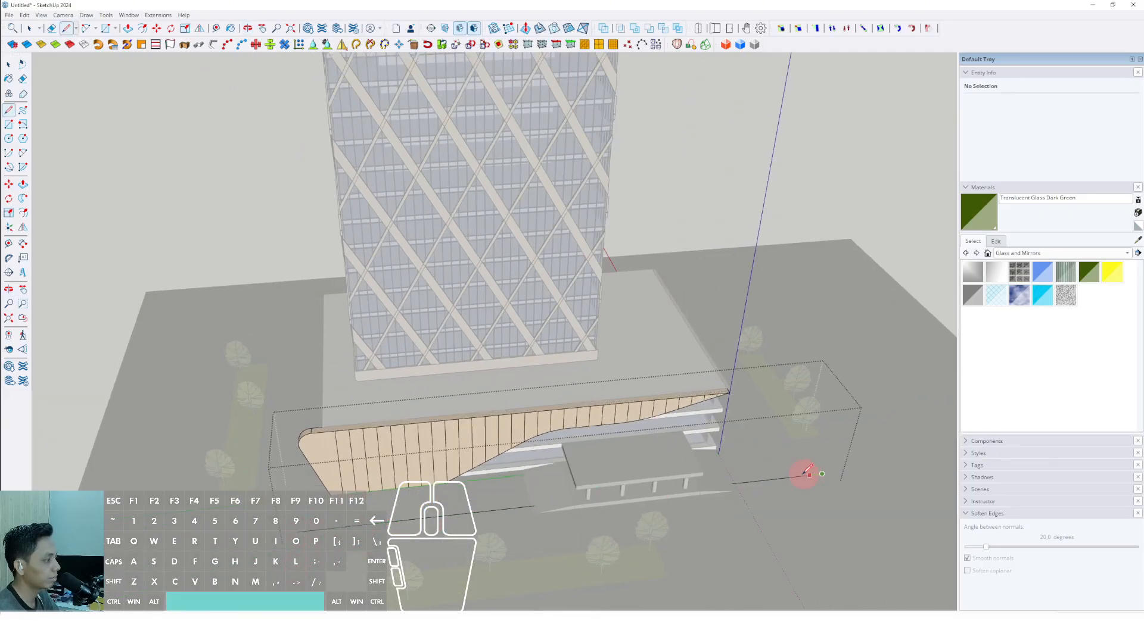
click(798, 475)
Copy the long ground line onto the front facade panel's base and up its face as horizontal panel divisions.
middle_drag(525, 511, 476, 508)
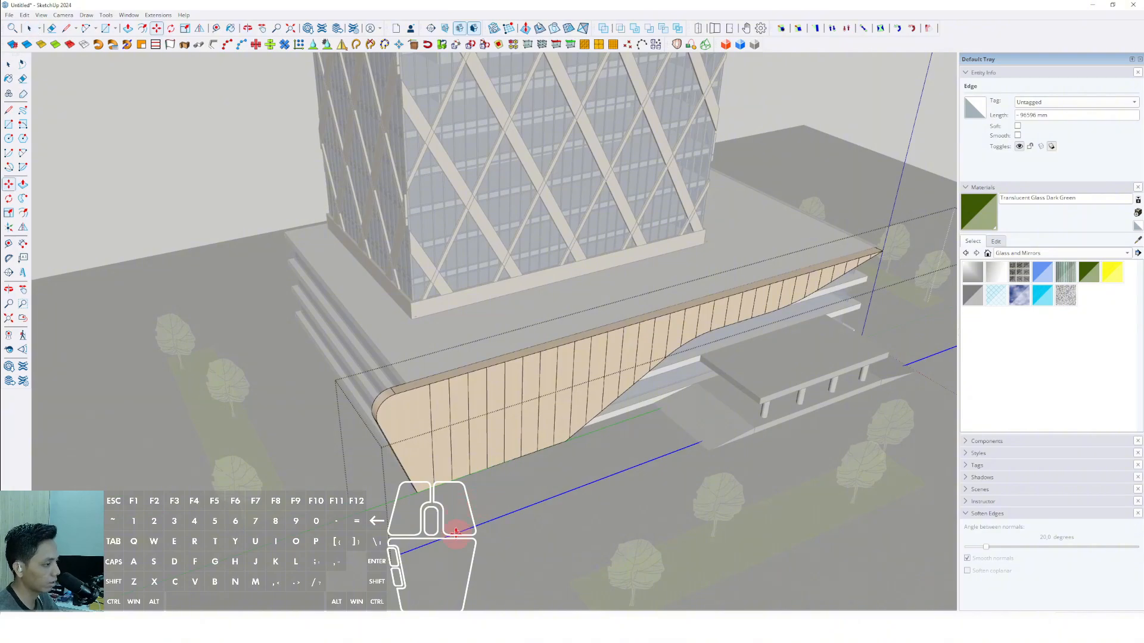
shift+click(437, 477)
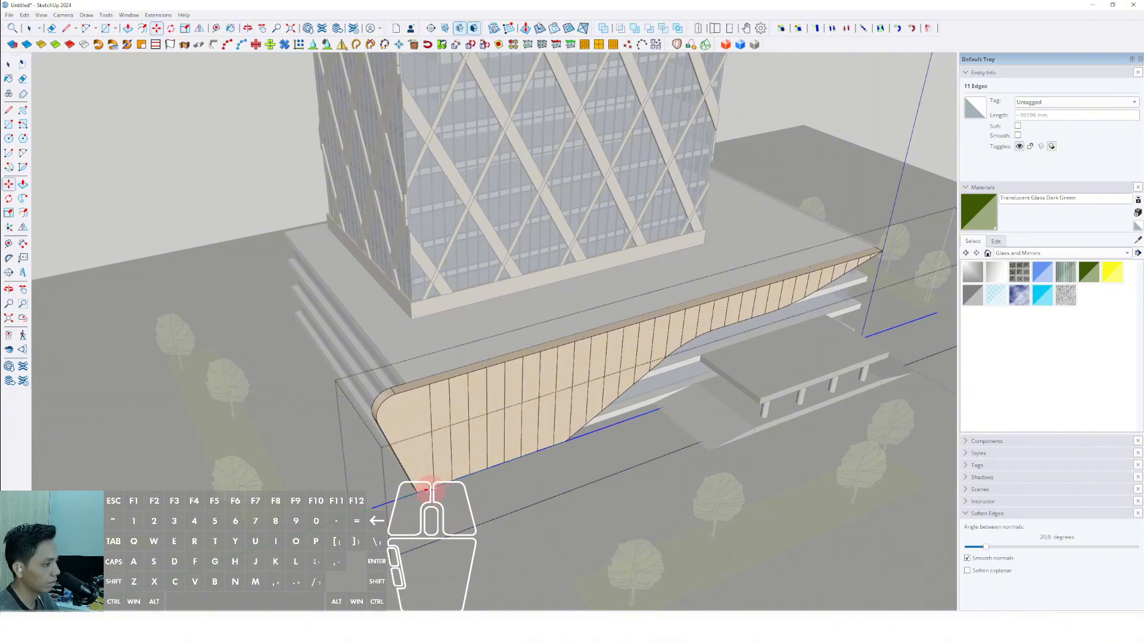
drag(426, 489, 424, 427)
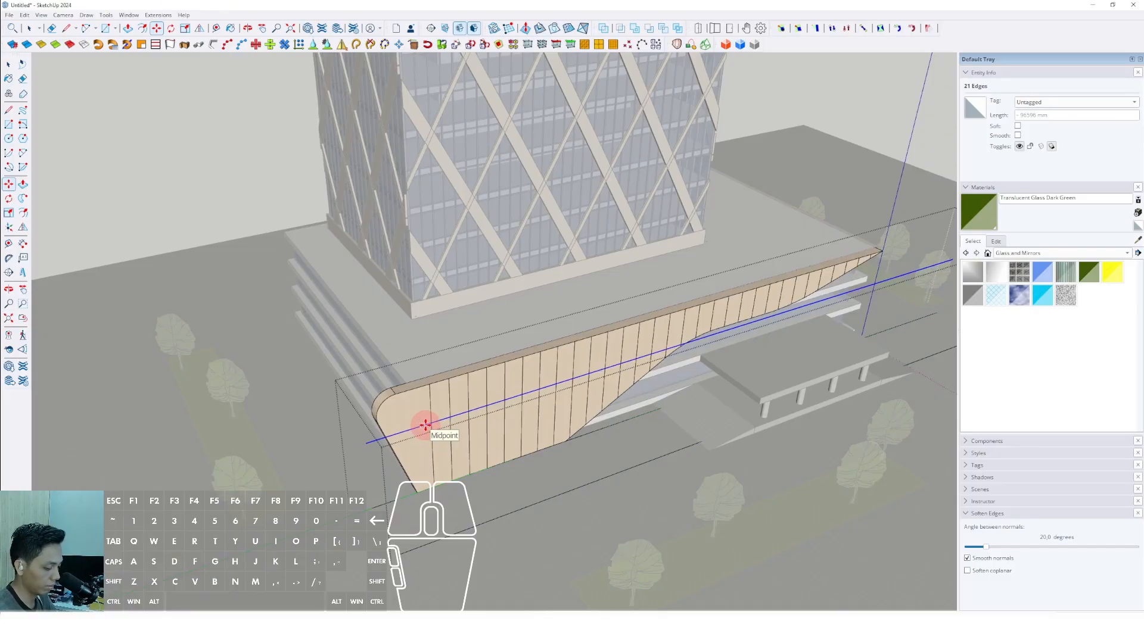
Erase the parts of the horizontal lines beyond the front facade panel's outline and the leftover line on the ground.
key(space)
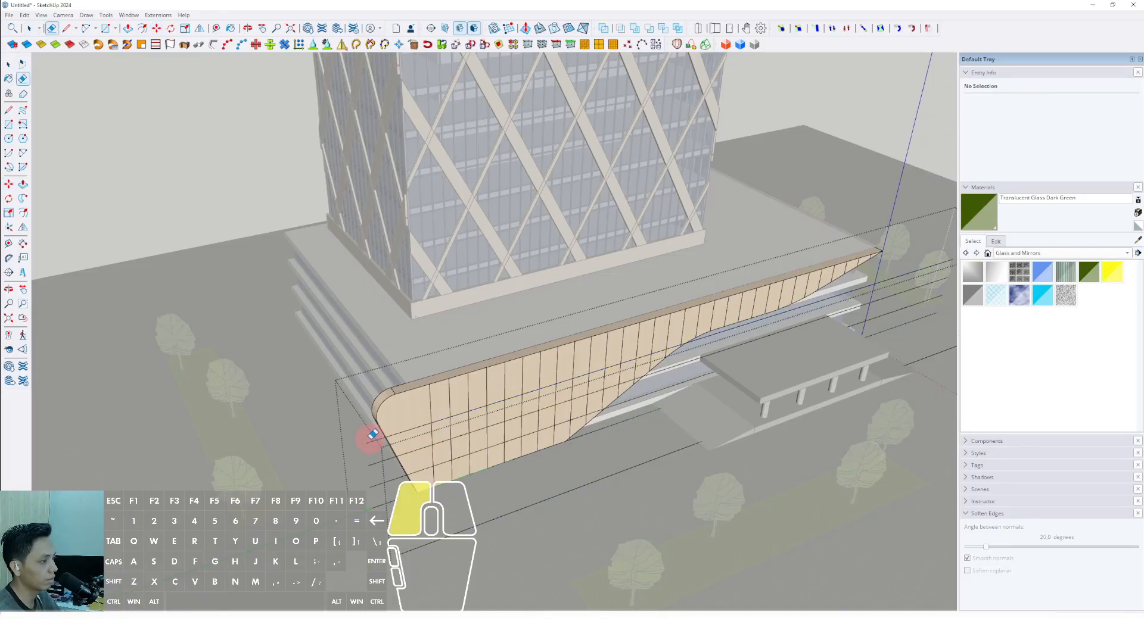
drag(405, 511, 420, 527)
mouse_move(477, 564)
middle_down()
mouse_move(270, 395)
mouse_move(342, 376)
mouse_move(286, 363)
middle_up()
key(space)
click(685, 266)
middle_drag(685, 265, 705, 452)
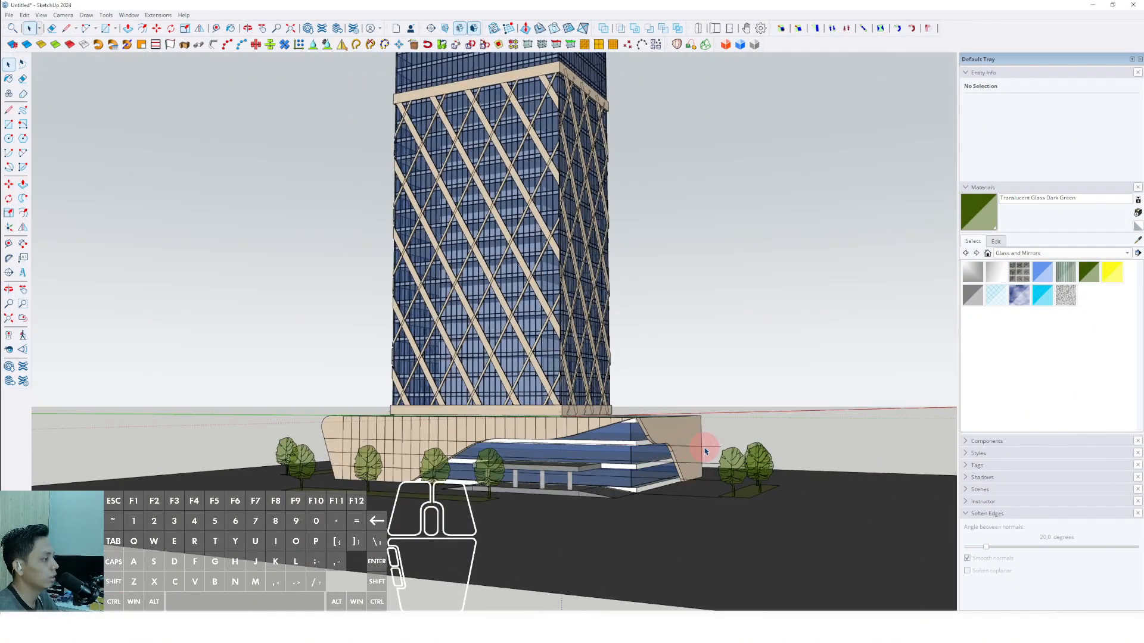
double_click(705, 452)
click(714, 501)
click(737, 347)
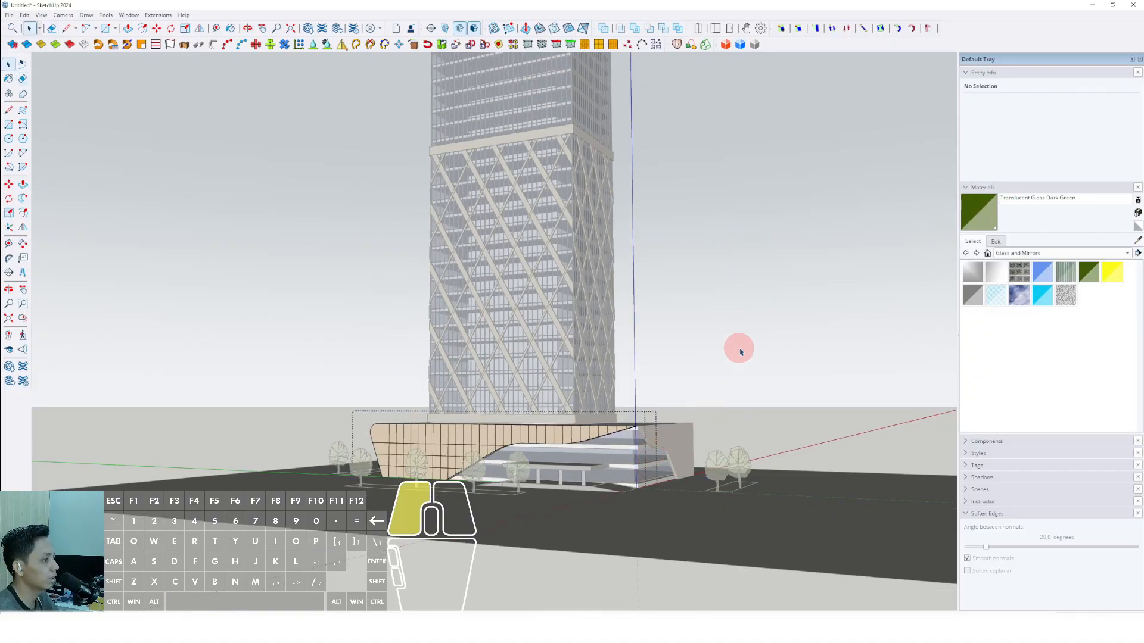
middle_drag(715, 401, 483, 396)
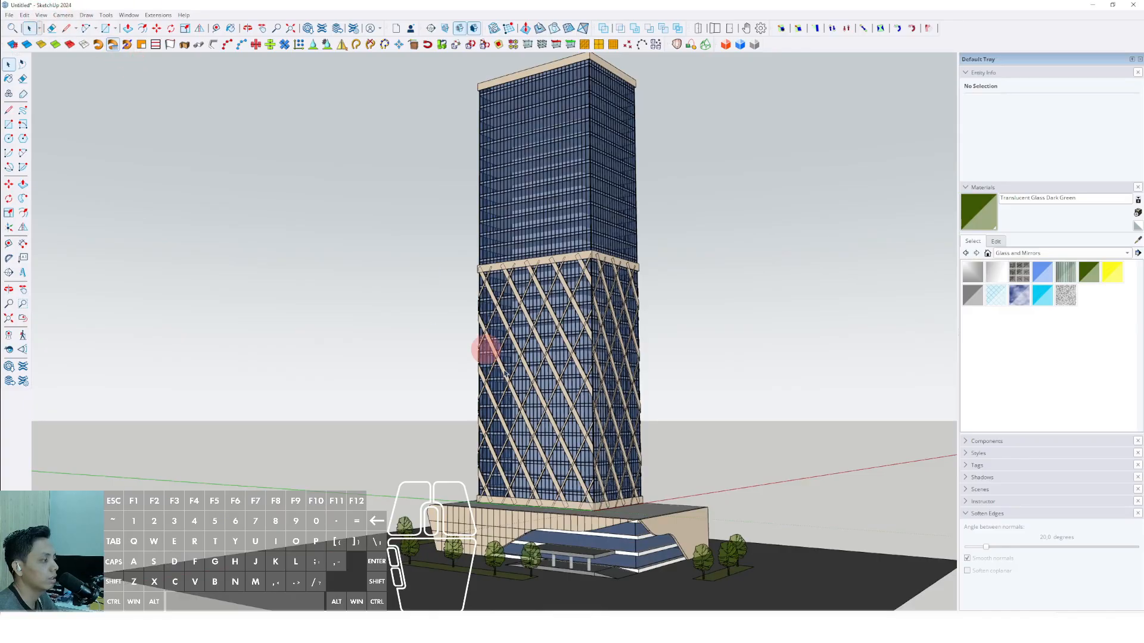
Inside the side facade panel, draw three horizontal lines running between the curved edge and the vertical end.
scroll(566, 457, up, 3)
shift+middle_drag(565, 458, 454, 434)
scroll(586, 450, up, 4)
click(626, 425)
middle_drag(587, 452, 737, 418)
triple_click(627, 424)
key(l)
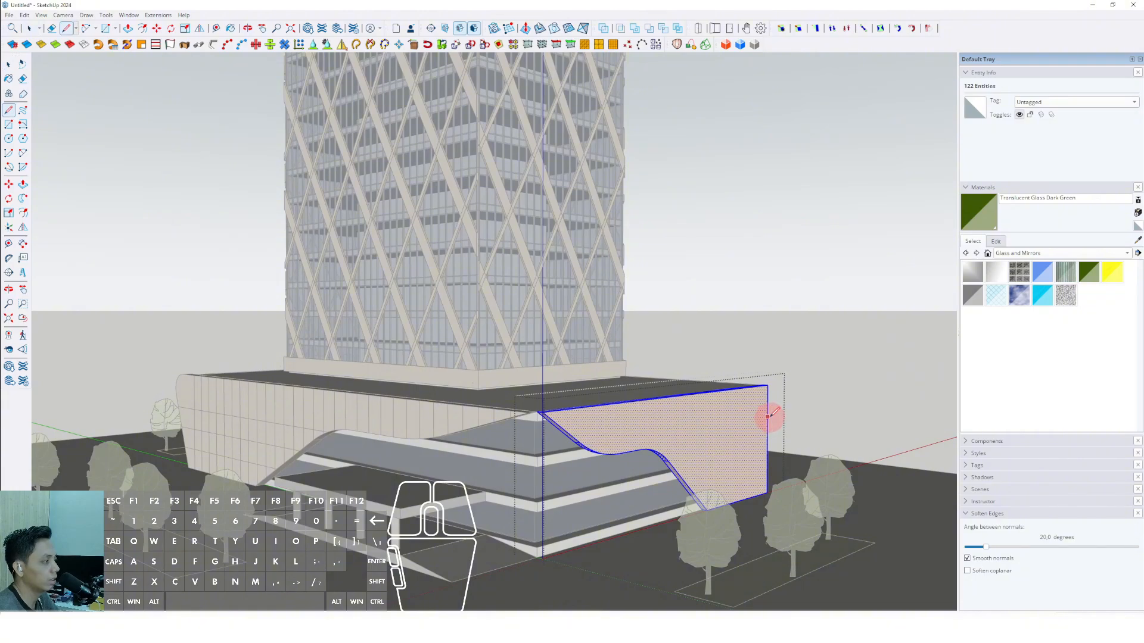
click(478, 441)
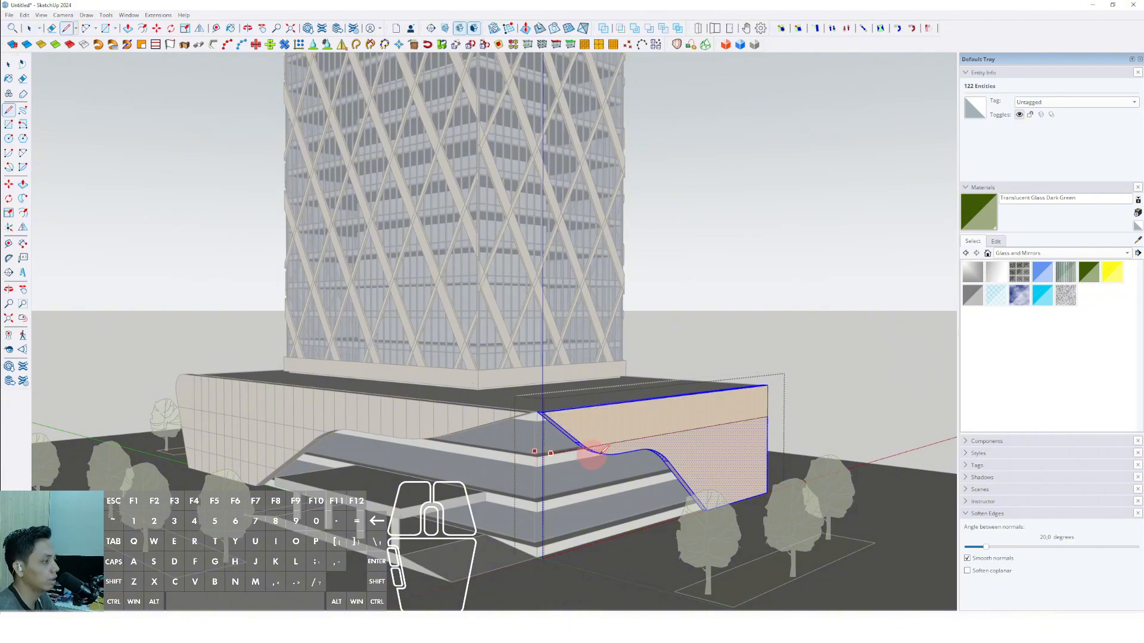
click(767, 445)
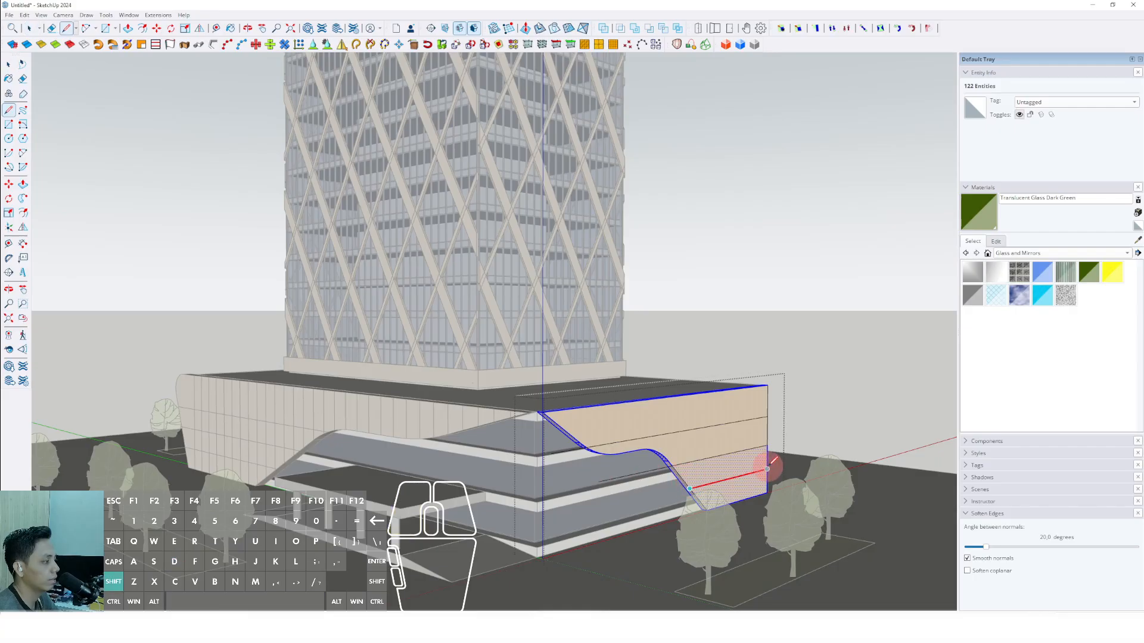
Erase the horizontal line pieces that extend past the side panel's curved edge.
key(e)
scroll(617, 488, up, 2)
click(615, 477)
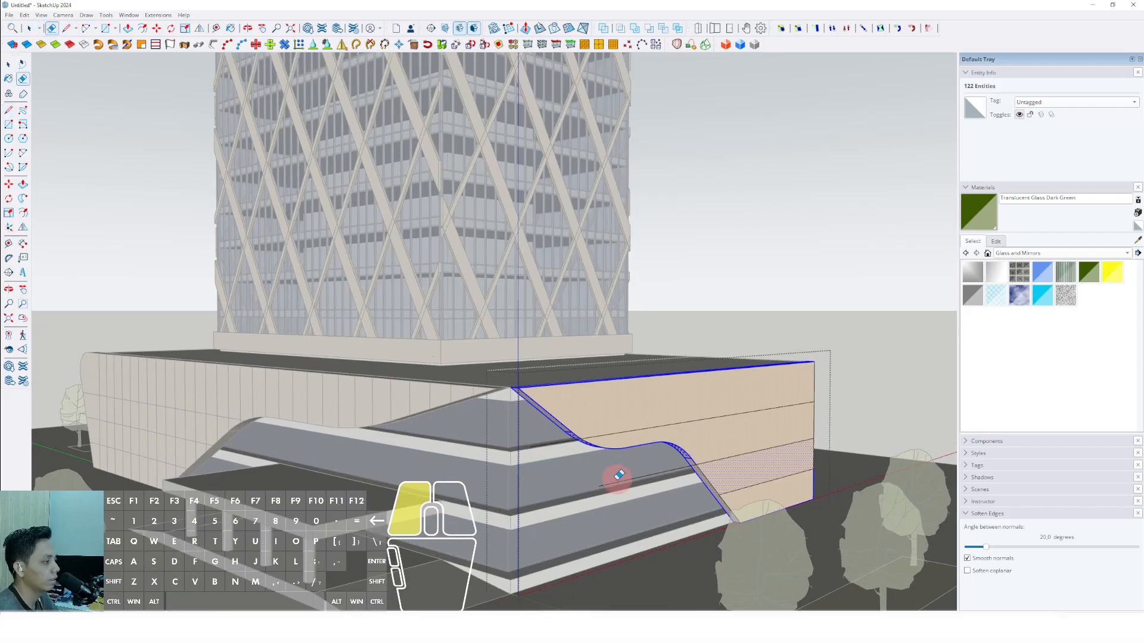
mouse_move(616, 477)
middle_down()
mouse_move(546, 508)
mouse_move(648, 508)
mouse_move(723, 421)
mouse_move(695, 462)
mouse_move(765, 416)
middle_up()
Copy the side panel's vertical end edge to its pointed corner and divide the distance into 20 equal spacings.
key(space)
shift+click(765, 440)
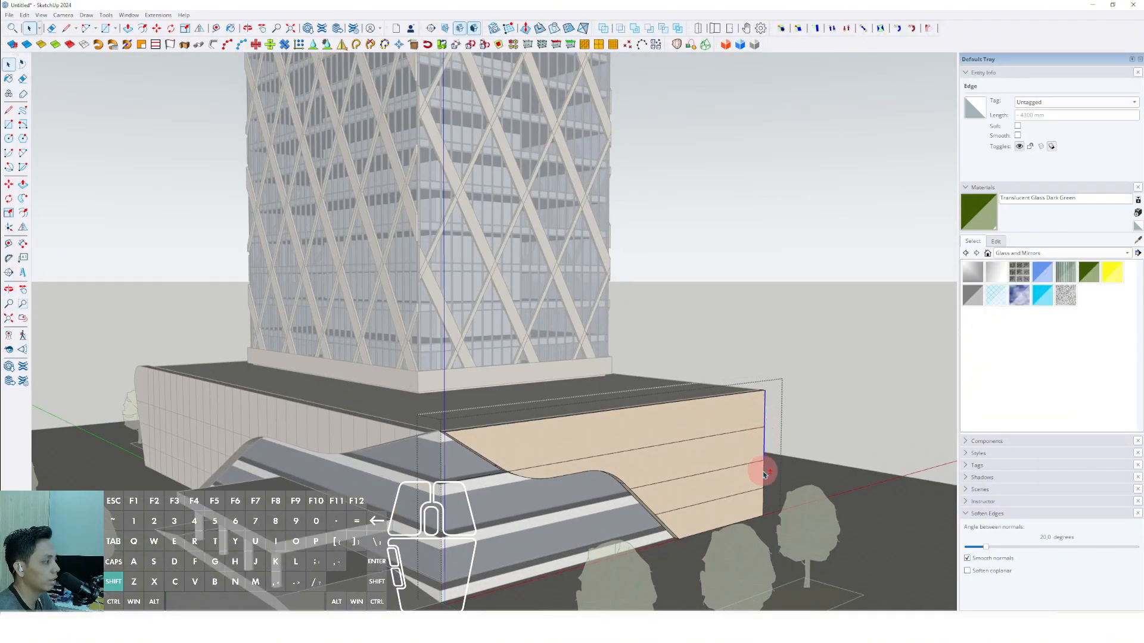
shift+click(763, 504)
middle_drag(763, 504, 770, 455)
scroll(735, 533, up, 1)
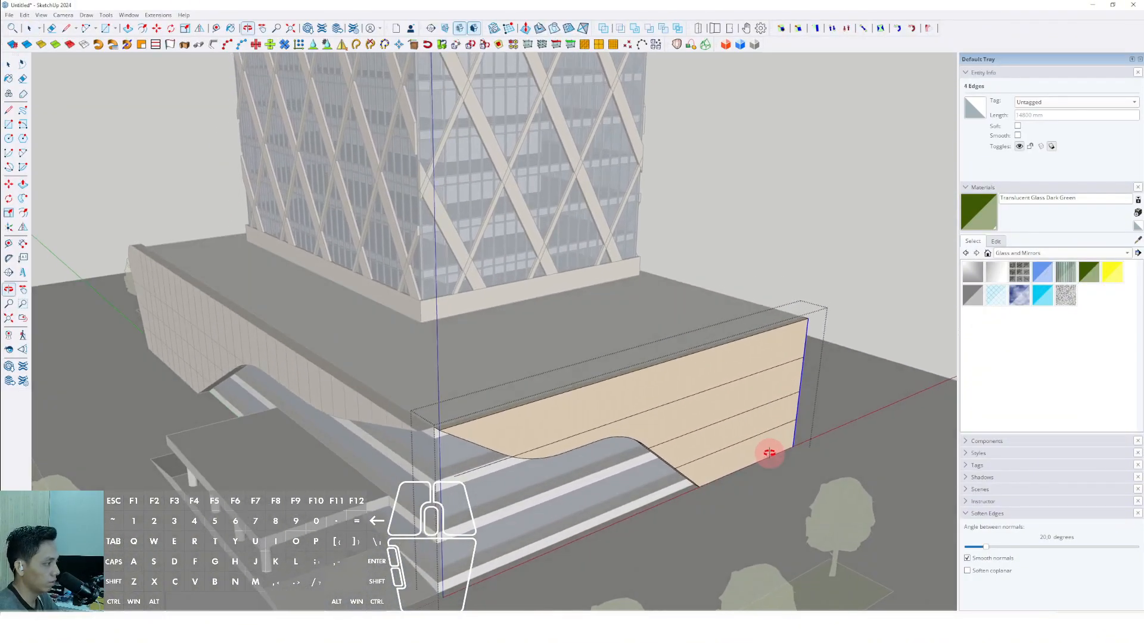
key(m)
drag(807, 319, 791, 323)
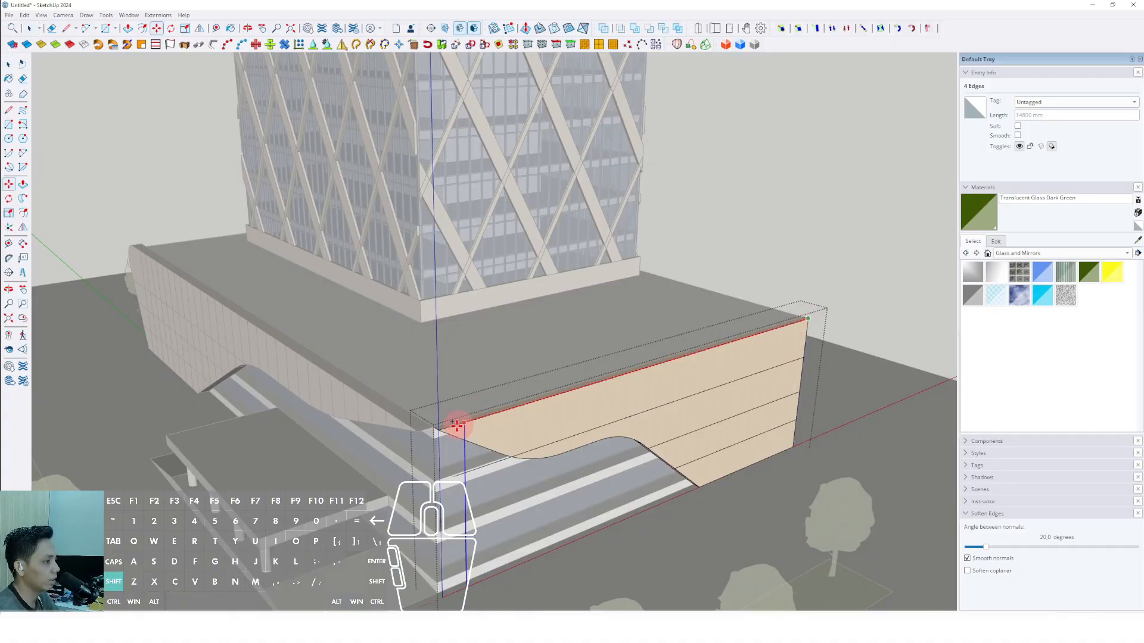
click(440, 430)
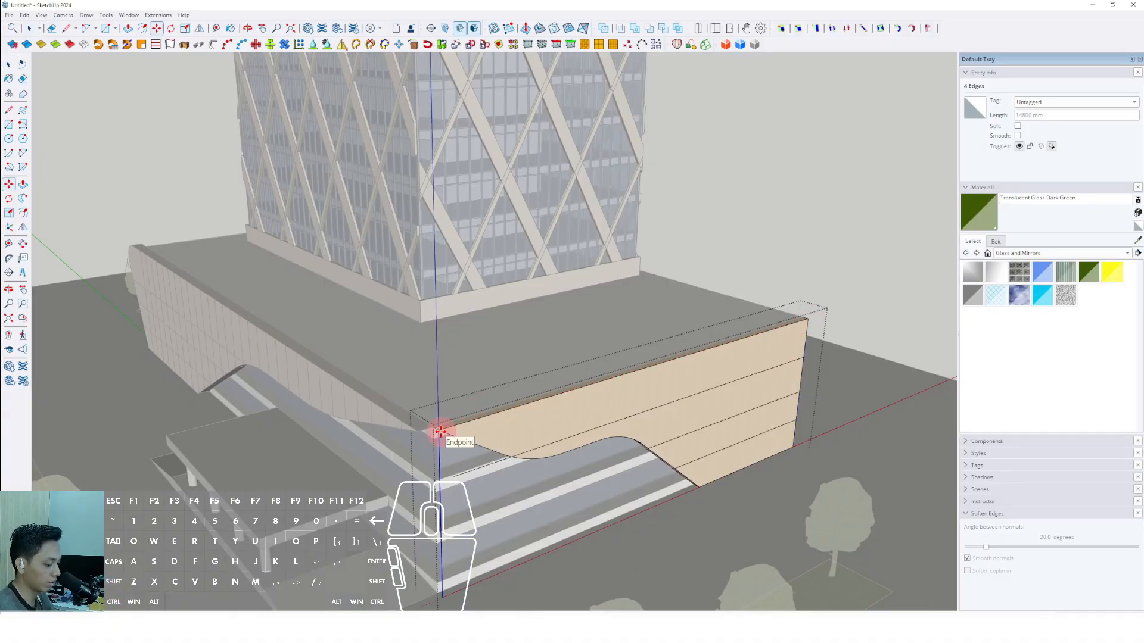
text(/20)
key(Return)
key(space)
Erase the parts of the copied vertical lines that hang below the side panel's curved lower edge.
key(e)
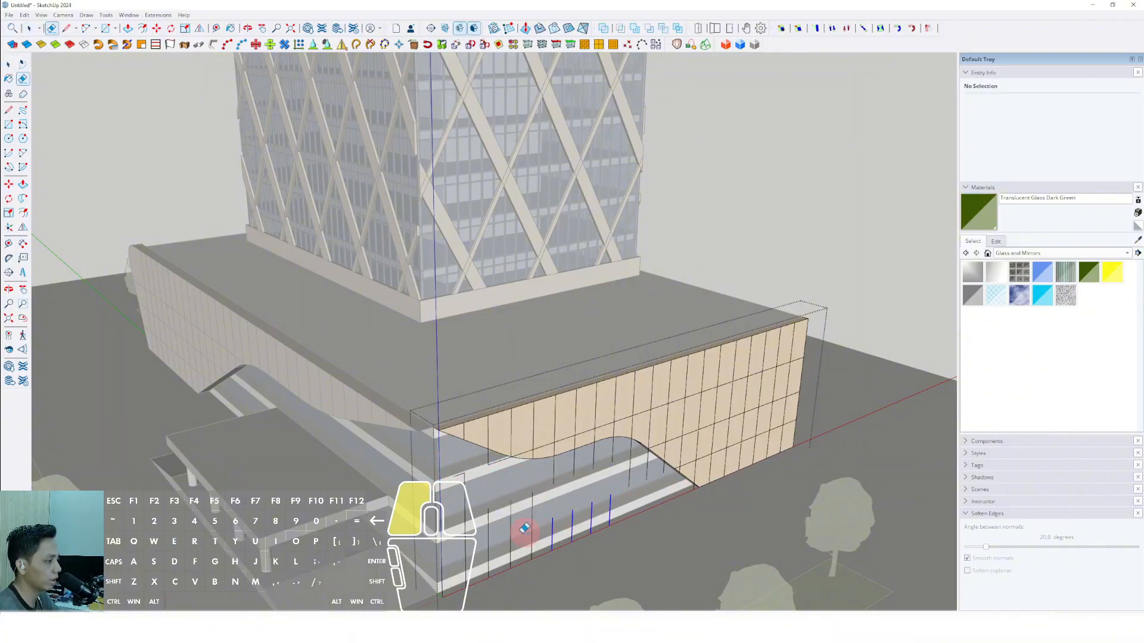
scroll(500, 458, up, 2)
click(502, 457)
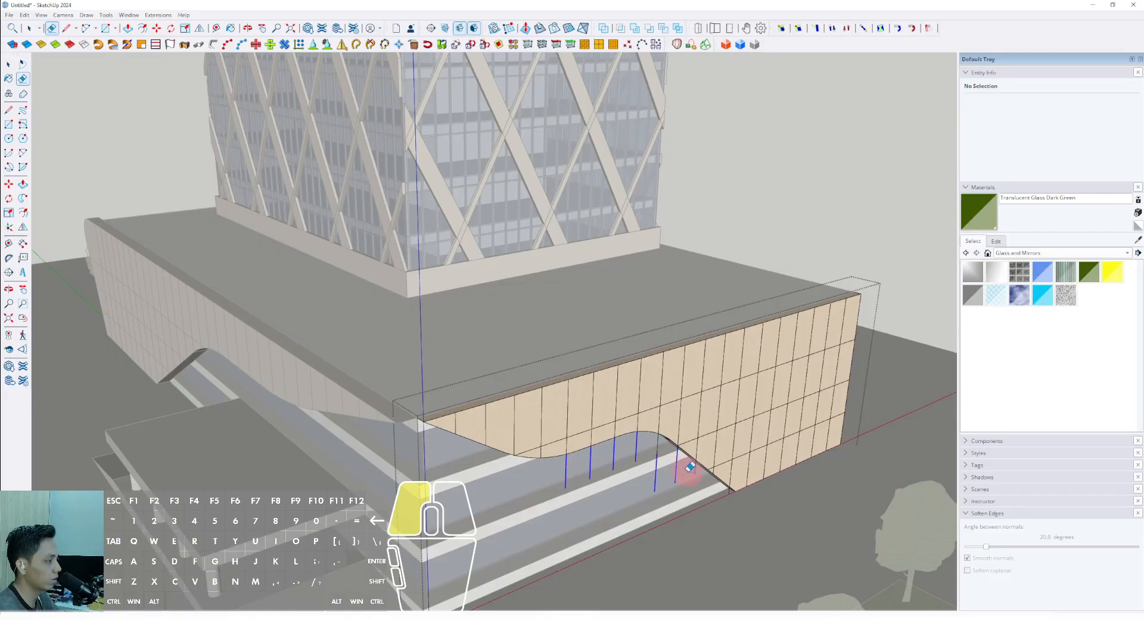
scroll(721, 503, up, 3)
mouse_move(701, 471)
mouse_down()
mouse_move(720, 503)
mouse_move(728, 489)
mouse_up()
key(space)
scroll(724, 487, down, 10)
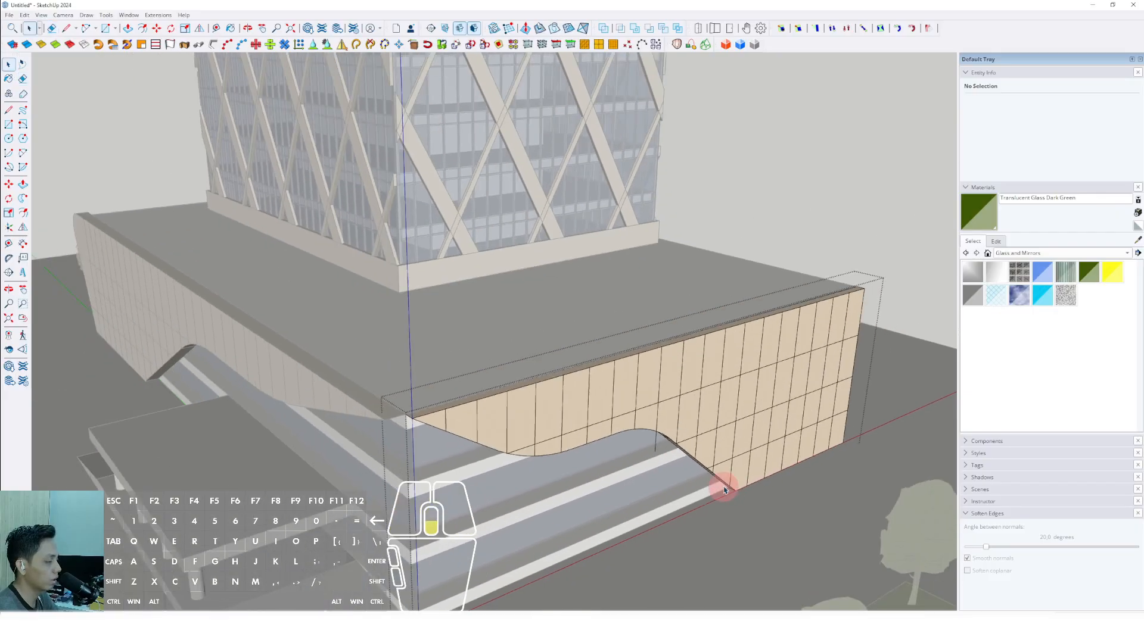
mouse_move(721, 487)
middle_down()
mouse_move(688, 501)
mouse_move(822, 324)
mouse_move(637, 462)
mouse_move(625, 476)
mouse_move(659, 459)
mouse_move(651, 498)
middle_up()
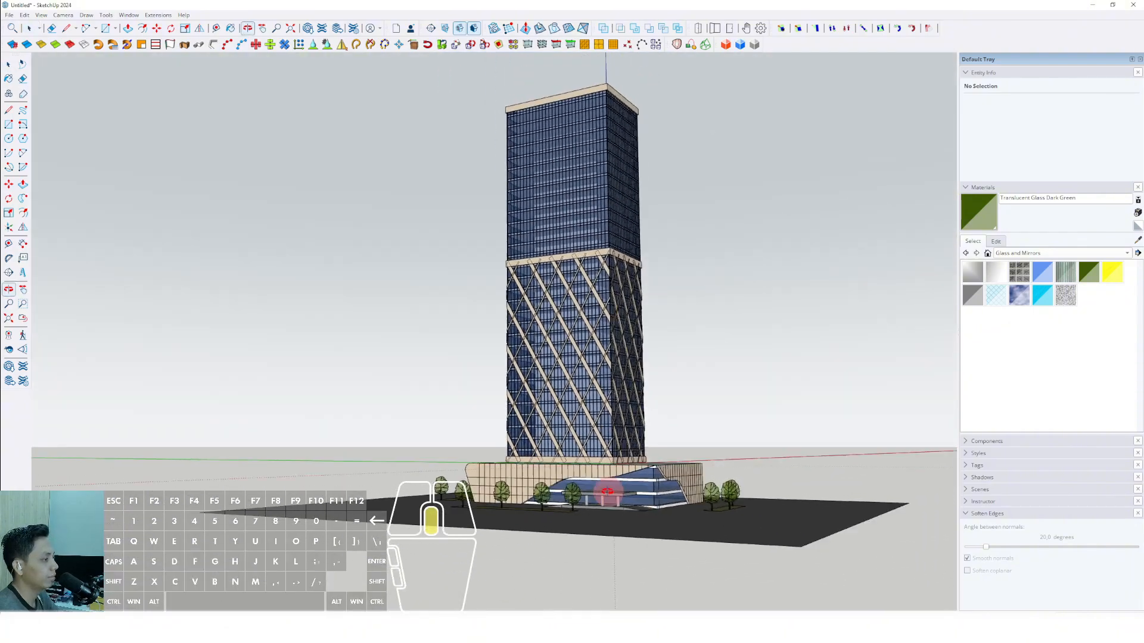
Sample the facade's Steel Brushed Stainless material and paint both faces of the white podium slab band below the peak.
scroll(656, 481, up, 5)
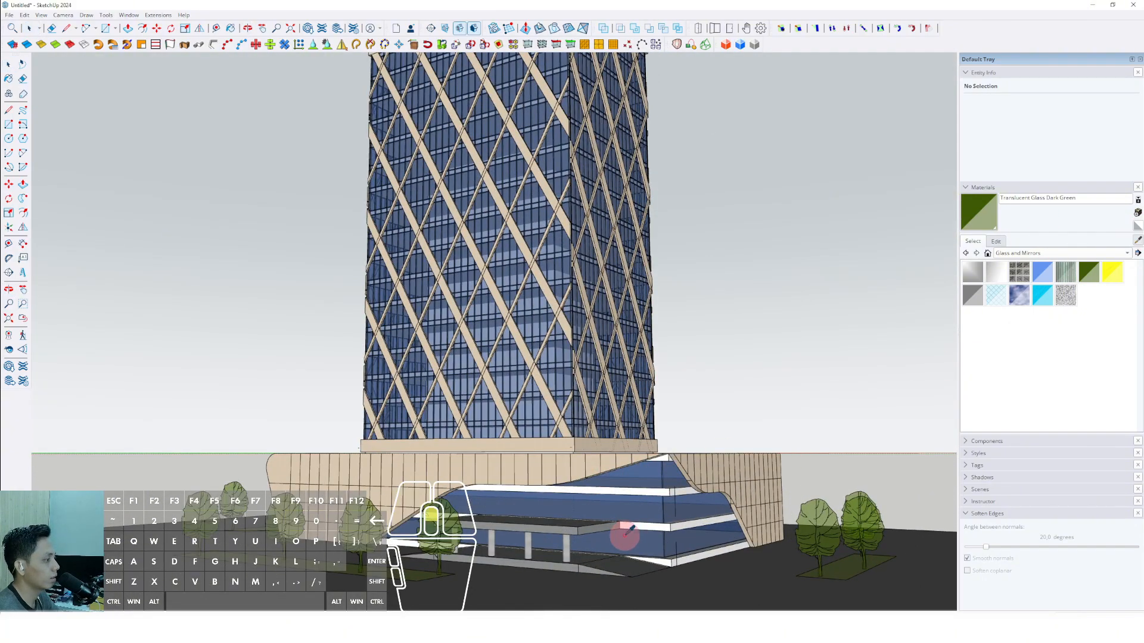
scroll(624, 535, up, 3)
scroll(705, 421, up, 3)
mouse_move(715, 495)
middle_down()
mouse_move(704, 421)
mouse_move(553, 478)
middle_up()
click(704, 421)
key(space)
click(554, 478)
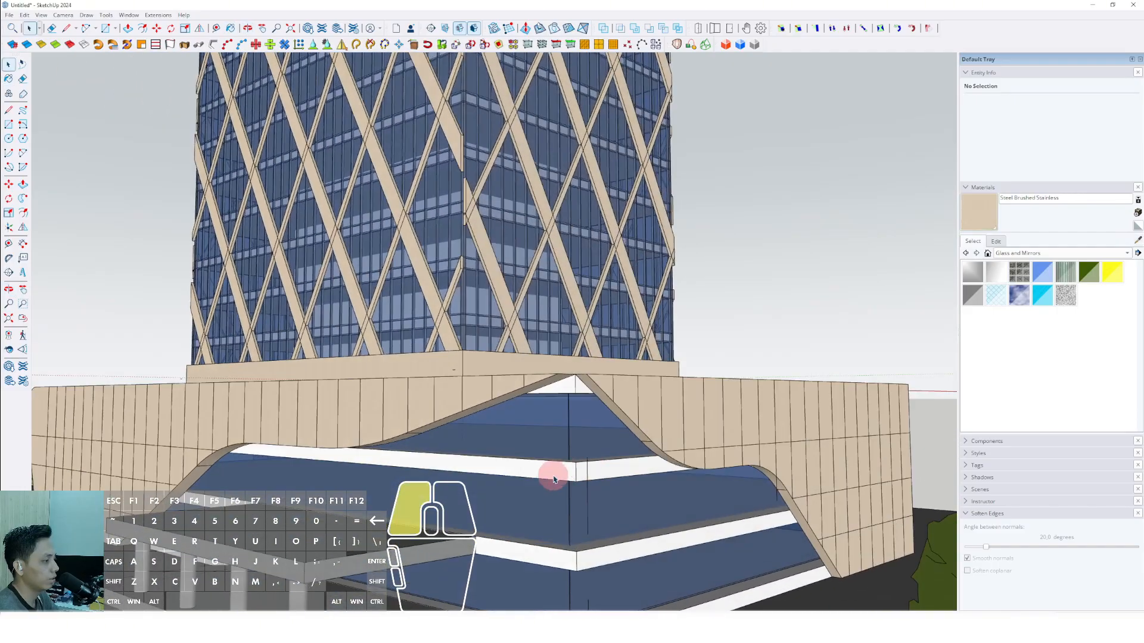
double_click(554, 478)
key(b)
click(560, 470)
click(598, 472)
Paint the lower podium slab band and the ground-level band with Steel Brushed Stainless.
key(space)
scroll(597, 475, down, 1)
double_click(596, 544)
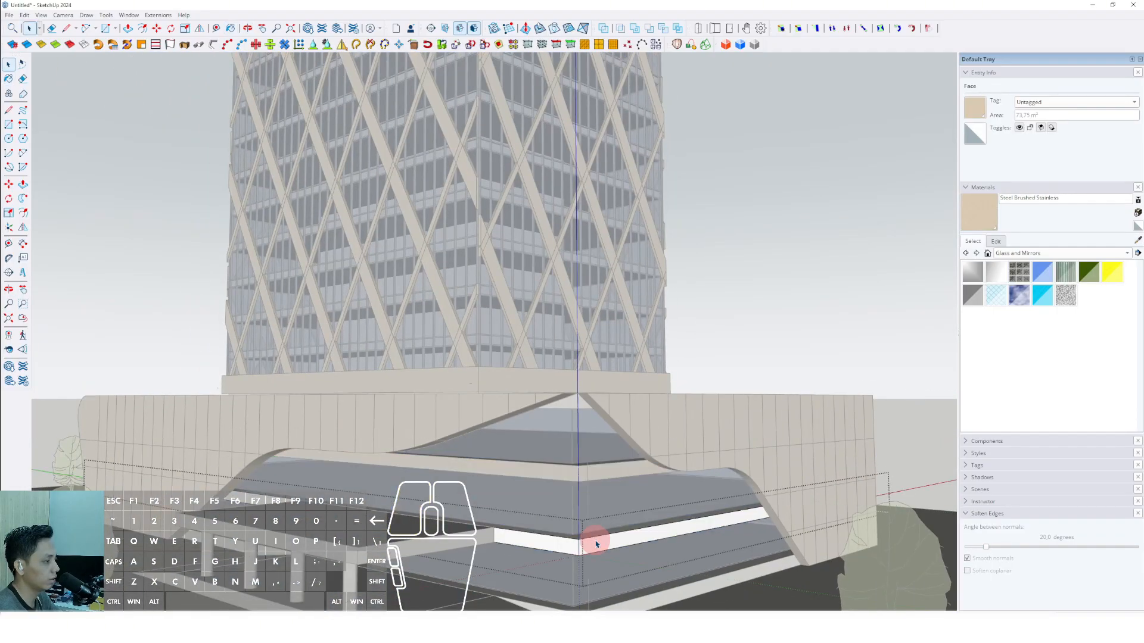
scroll(570, 524, up, 3)
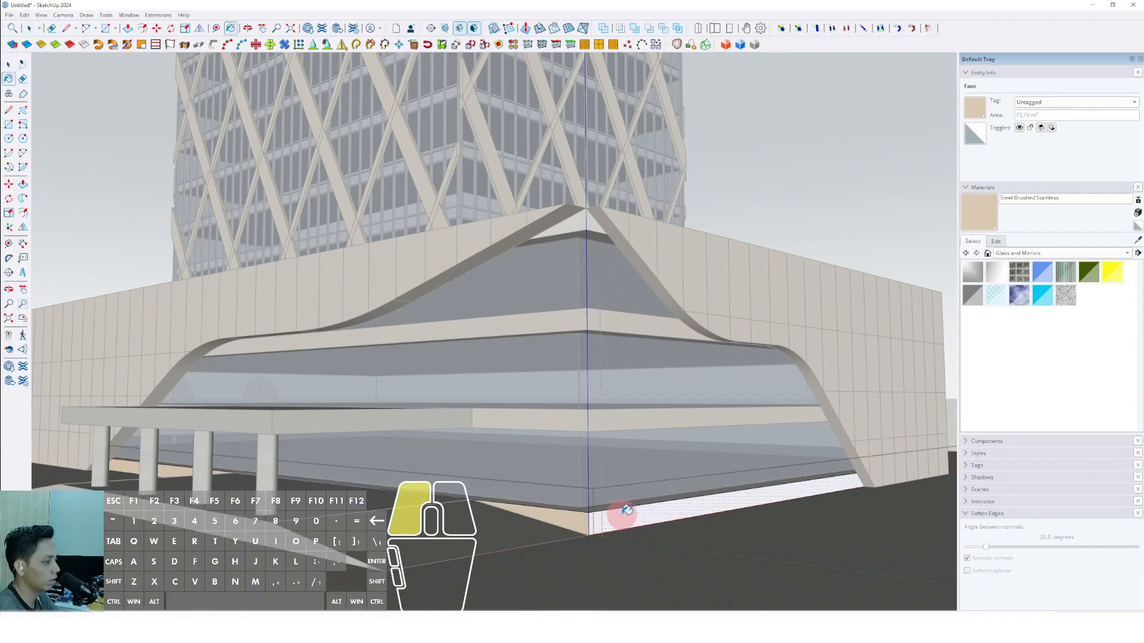
scroll(626, 501, down, 5)
key(space)
Paint the topmost slab band under the facade's peak with Steel Brushed Stainless.
scroll(677, 327, up, 8)
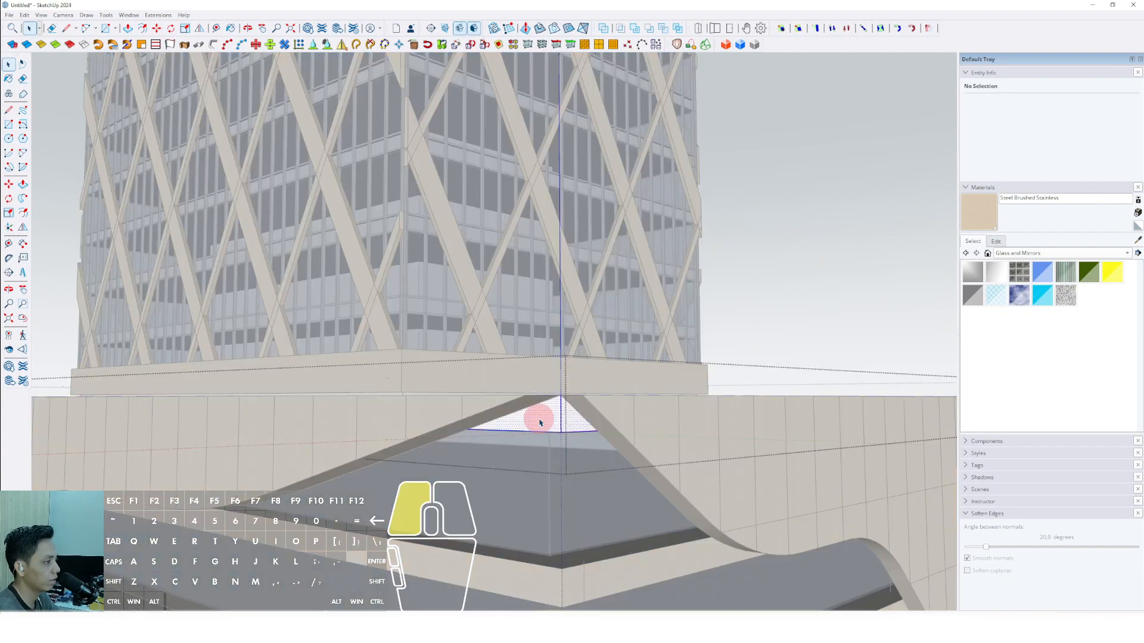
key(space)
scroll(568, 424, down, 10)
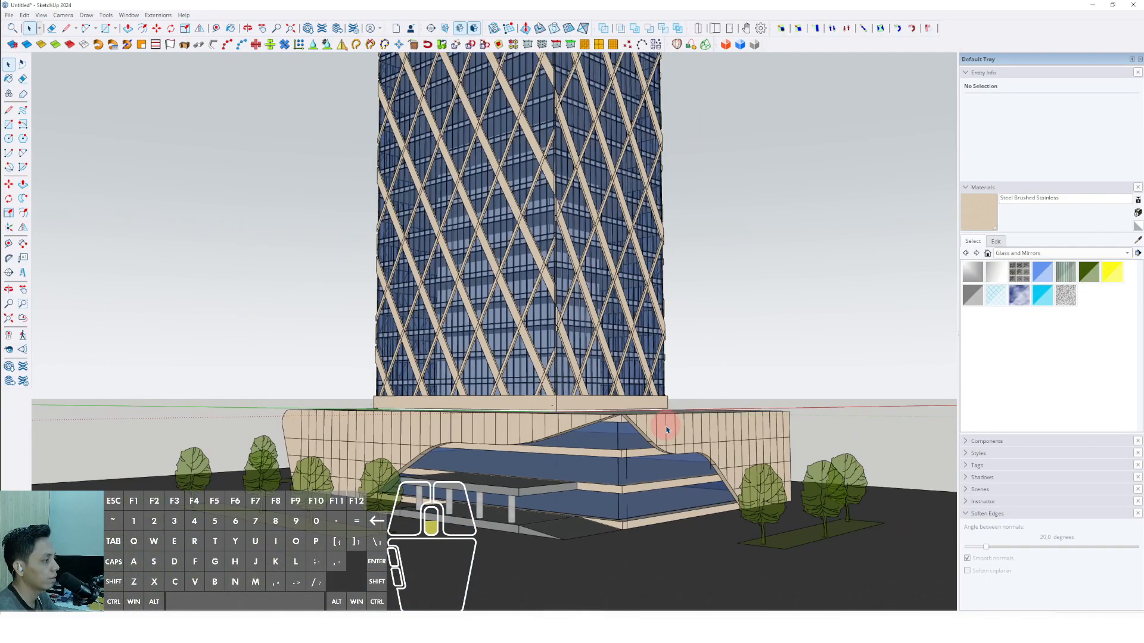
middle_drag(620, 472, 528, 409)
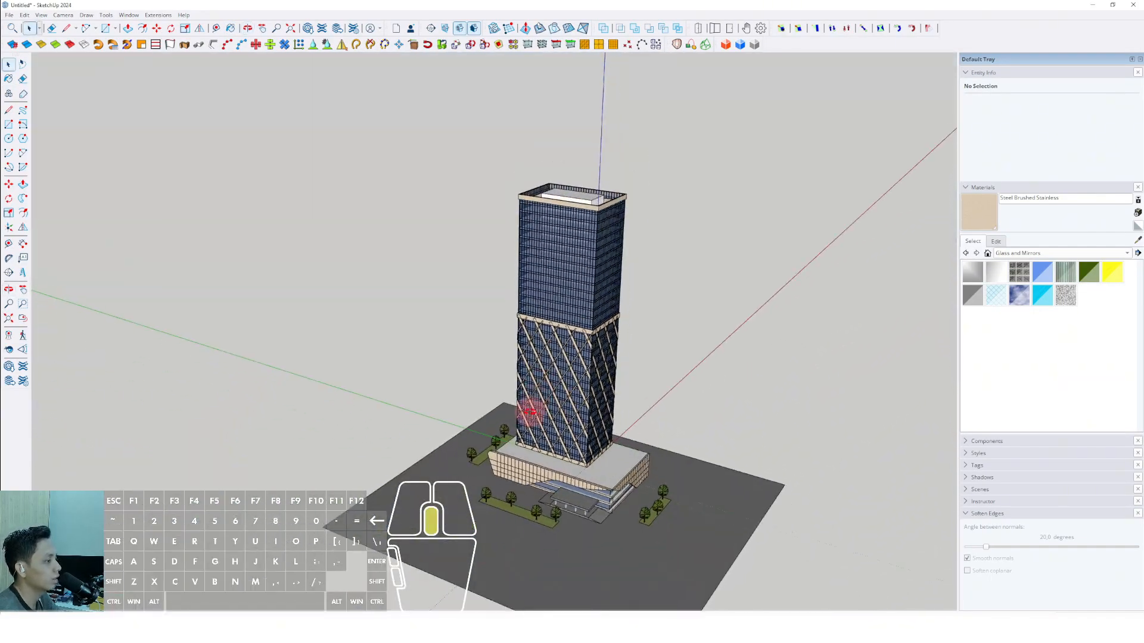
Turn on shadow display for the whole tower model.
click(42, 15)
click(56, 125)
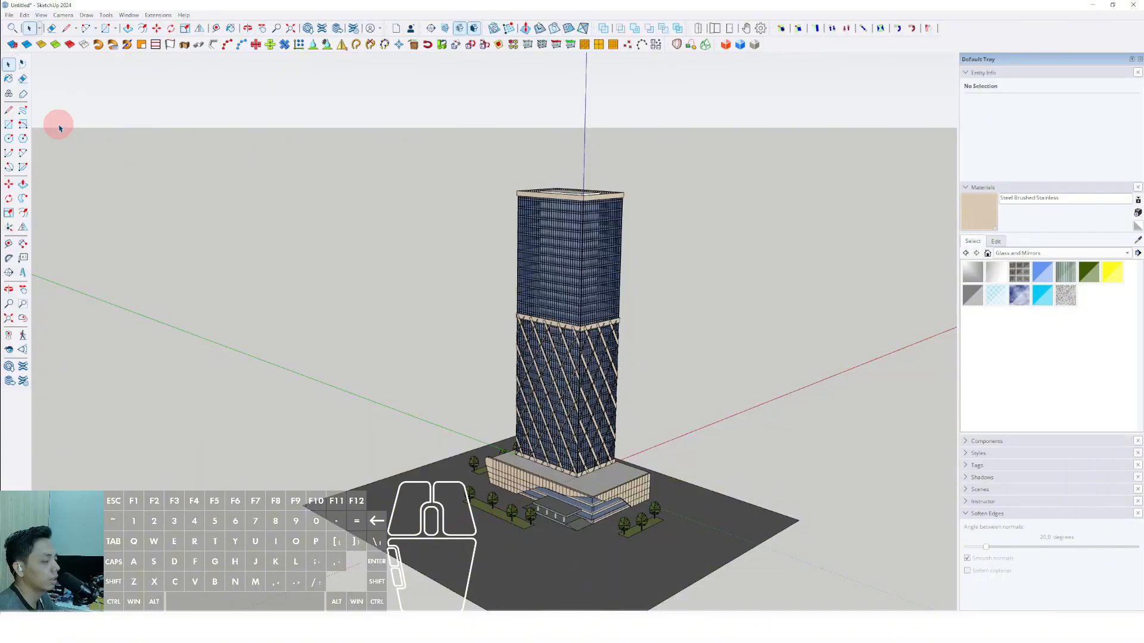
scroll(580, 407, up, 5)
scroll(581, 407, down, 5)
middle_drag(595, 421, 539, 455)
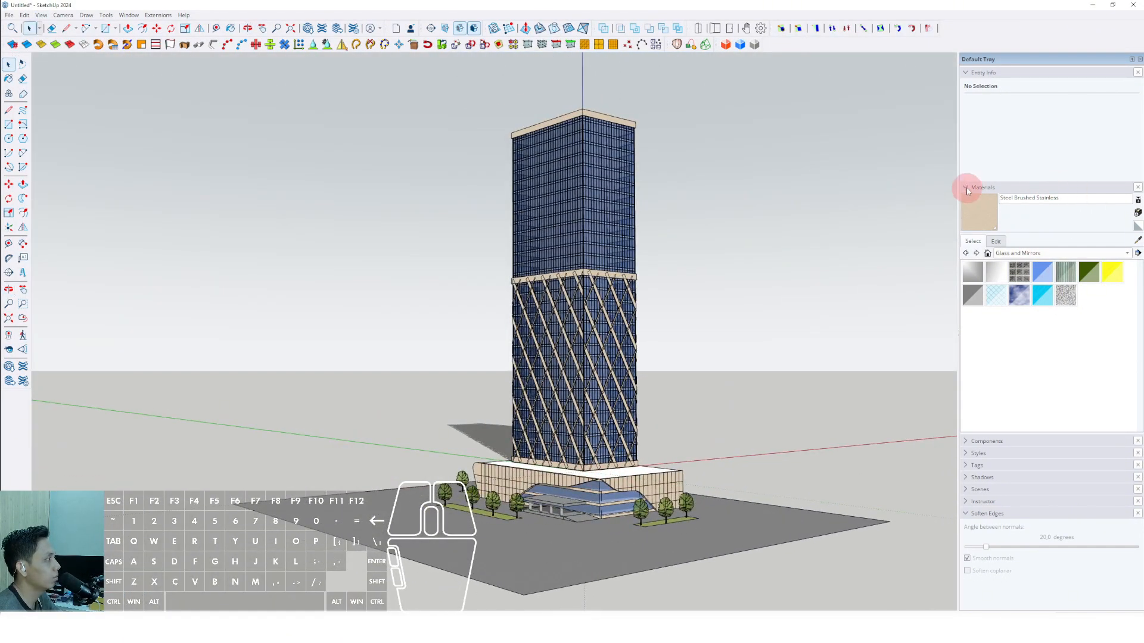
Set the shadow date to 11/19 and the shadow time to 10:57.
click(966, 189)
click(967, 237)
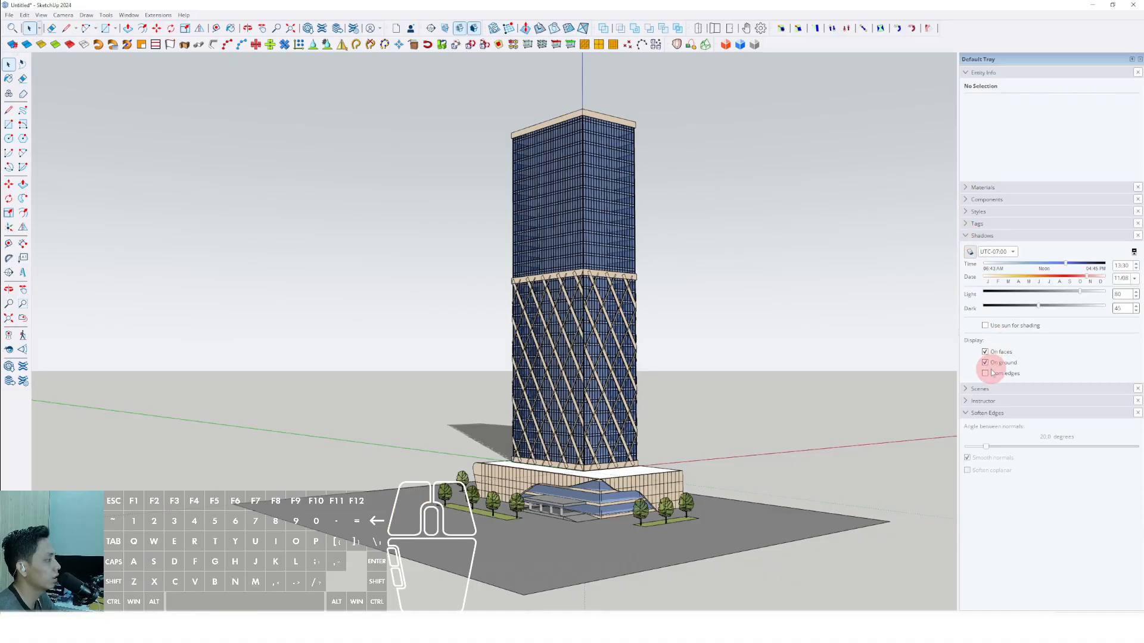
drag(1039, 268, 1090, 280)
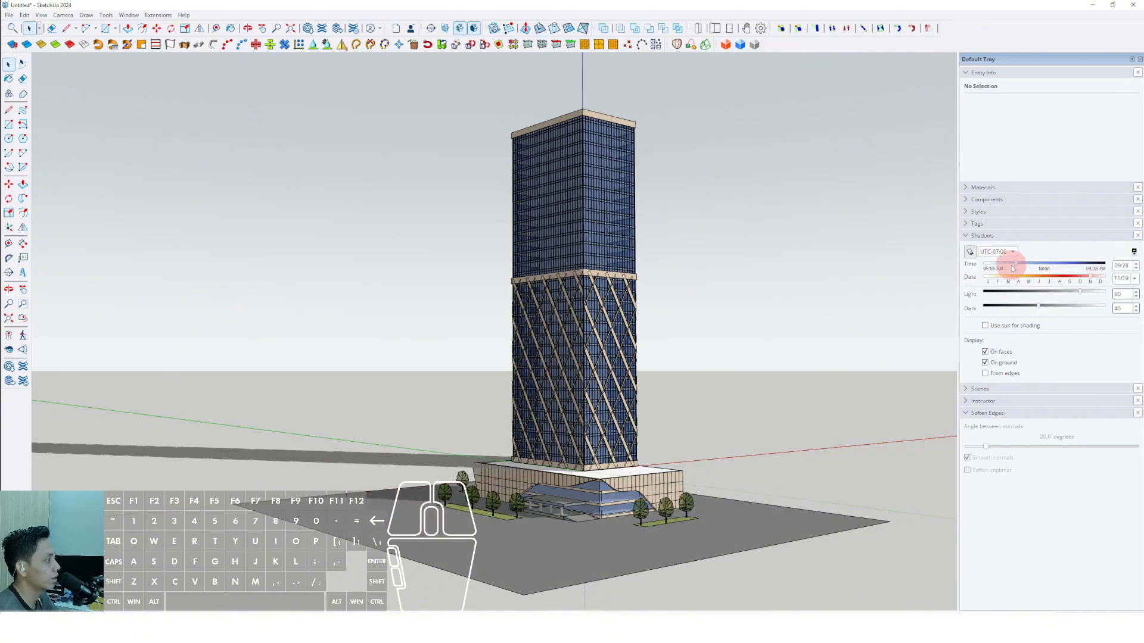
mouse_move(1007, 266)
mouse_down()
mouse_move(992, 265)
mouse_move(1112, 275)
mouse_move(1012, 266)
mouse_up()
scroll(530, 477, up, 2)
middle_drag(531, 477, 643, 471)
drag(1005, 264, 1034, 265)
Select the entire building with its site slab and trees and move it straight up above the ground plane.
scroll(590, 383, down, 5)
drag(816, 538, 517, 254)
scroll(624, 416, up, 4)
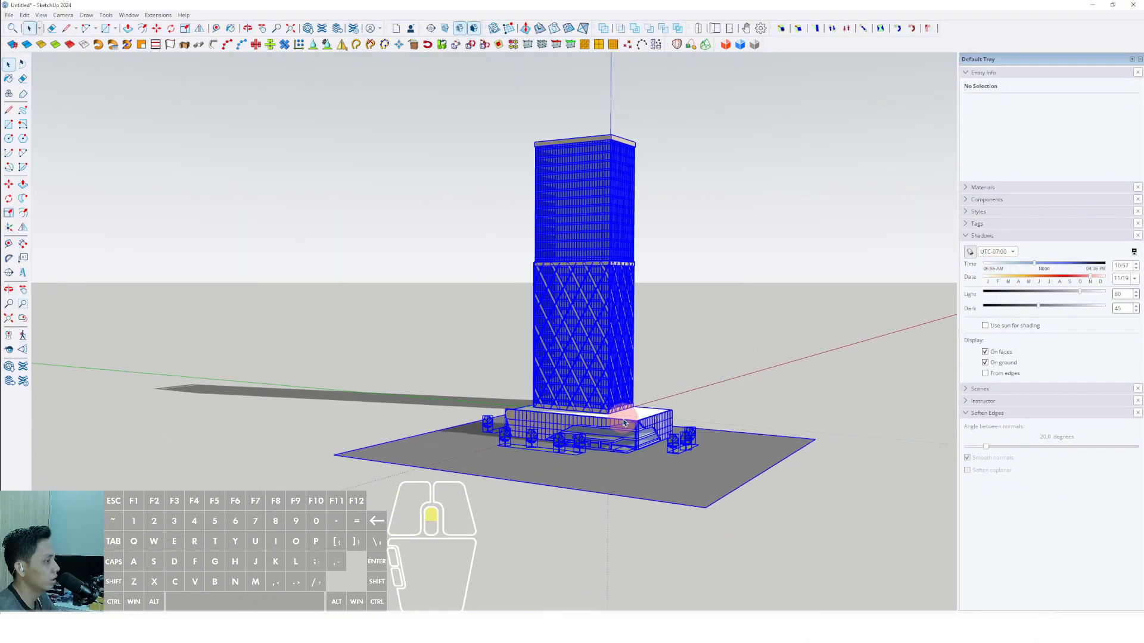
middle_drag(628, 438, 633, 424)
click(640, 447)
shift+click(648, 376)
key(space)
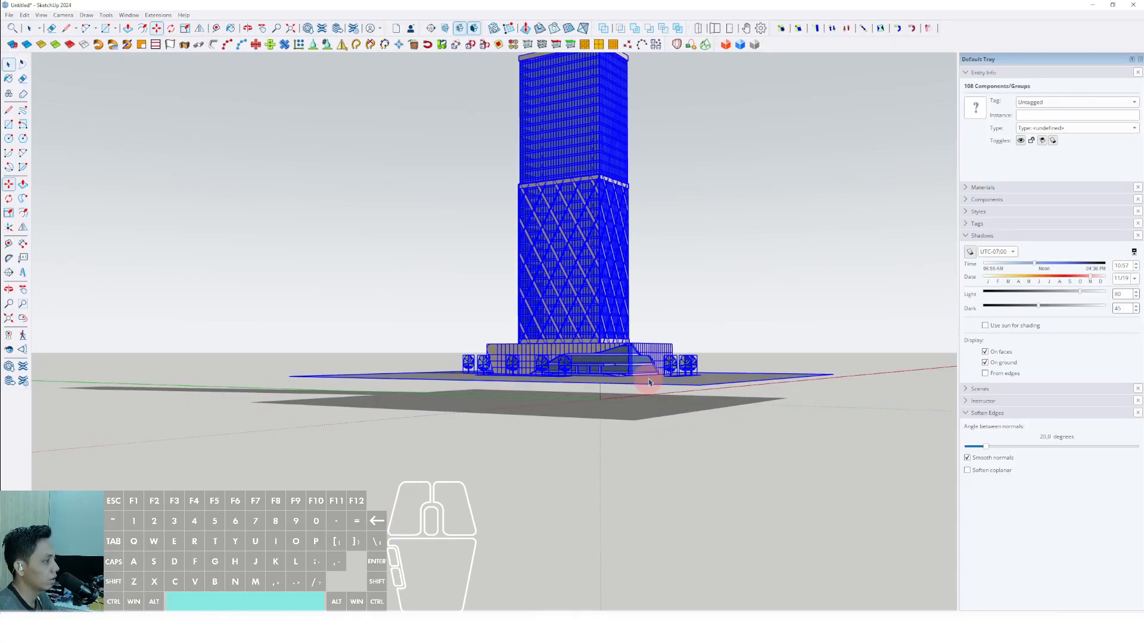
click(739, 283)
Apply the Construction Documentation Style from the default styles and turn off its Profiles and Dashes edge settings.
scroll(637, 340, up, 2)
middle_drag(596, 370, 881, 411)
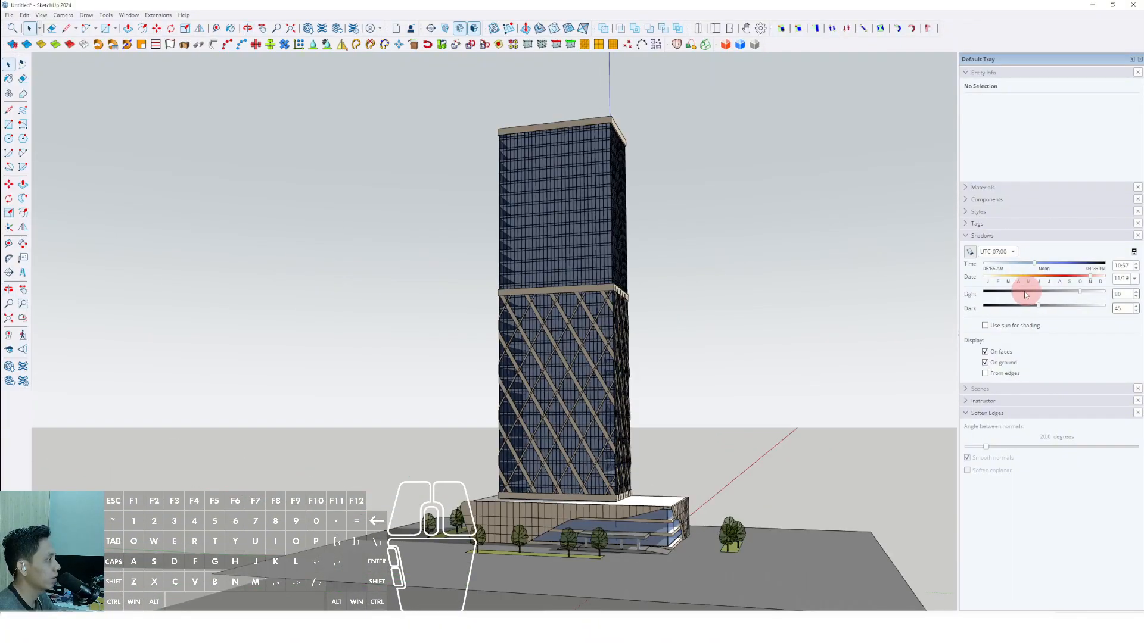
click(969, 236)
click(966, 211)
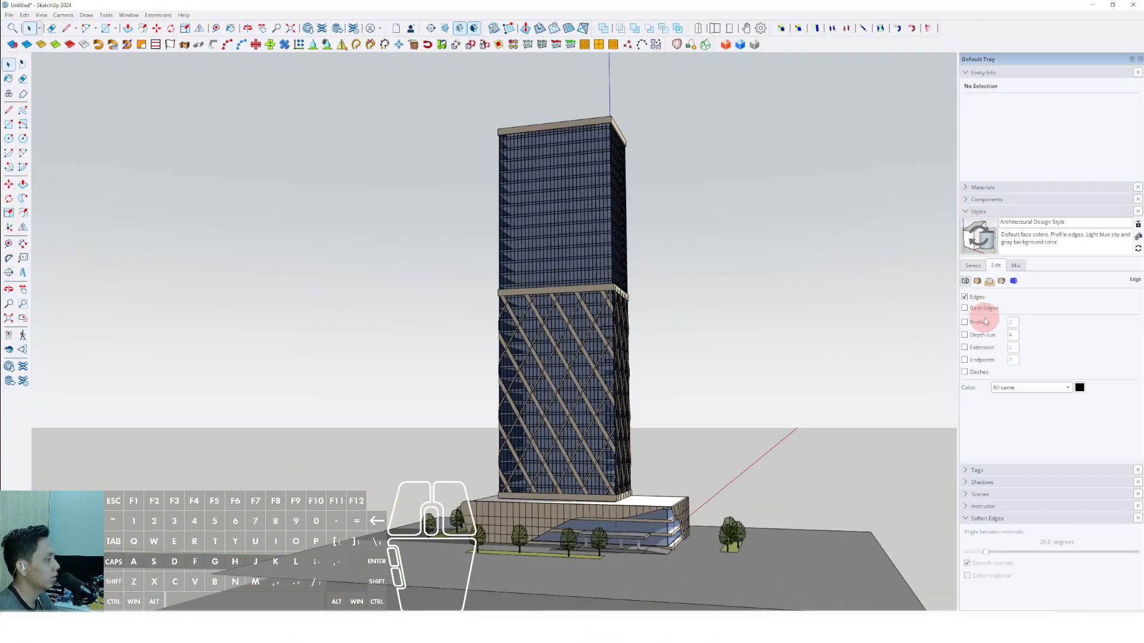
click(1021, 297)
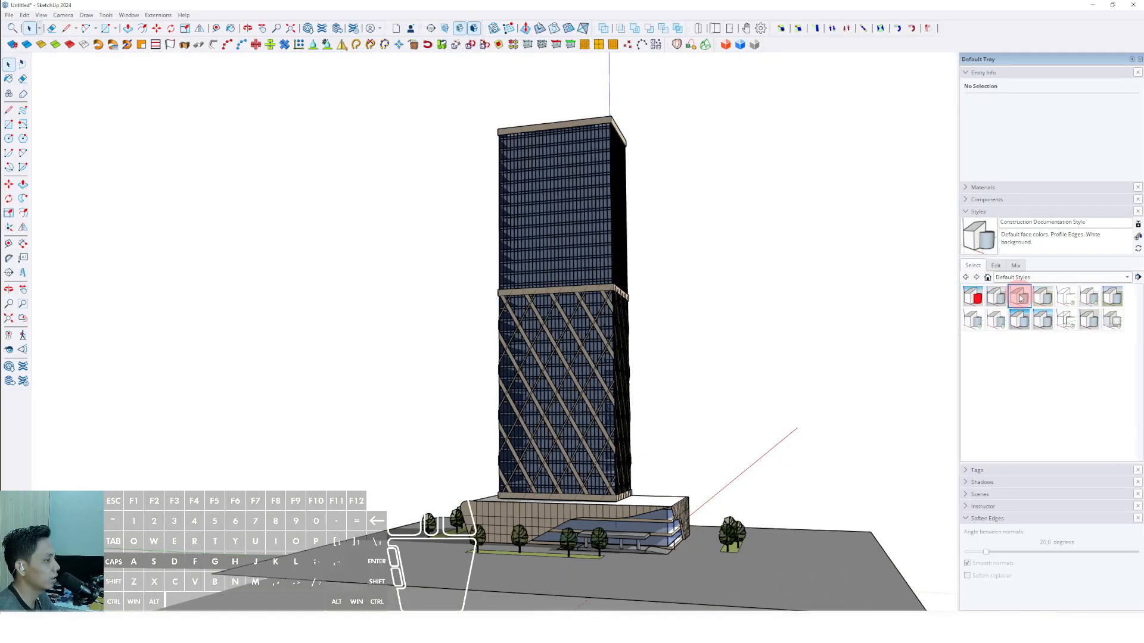
shift+middle_drag(604, 544, 587, 505)
click(996, 266)
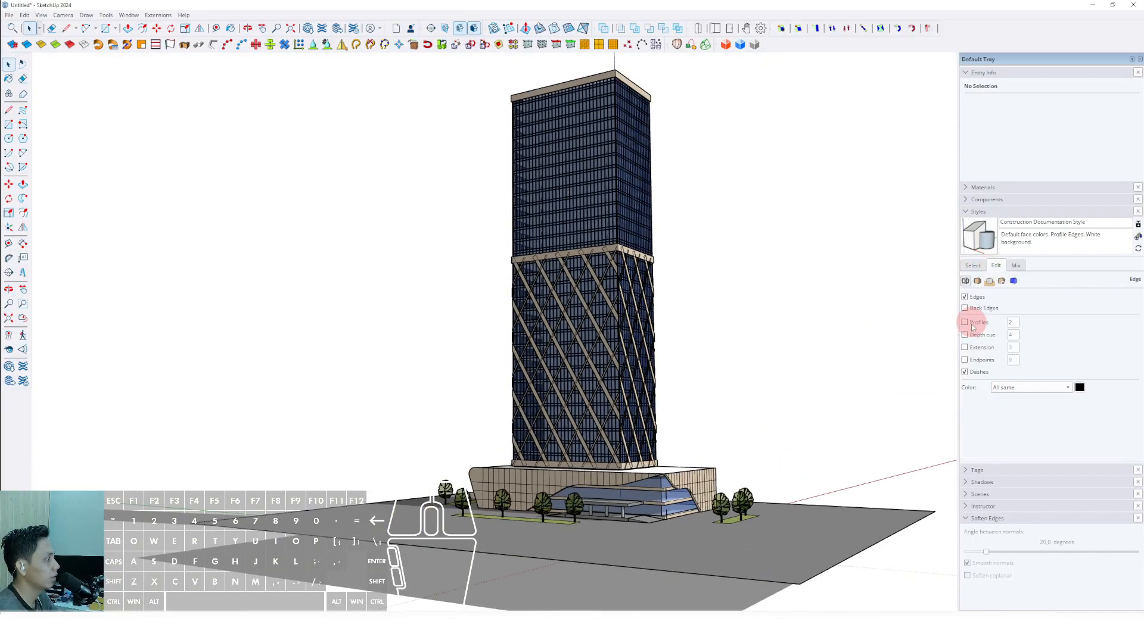
Examine the finished tower from all sides, including the diagrid facade, the roof, the podium and the cast shadows.
middle_drag(660, 410, 364, 539)
scroll(518, 518, up, 6)
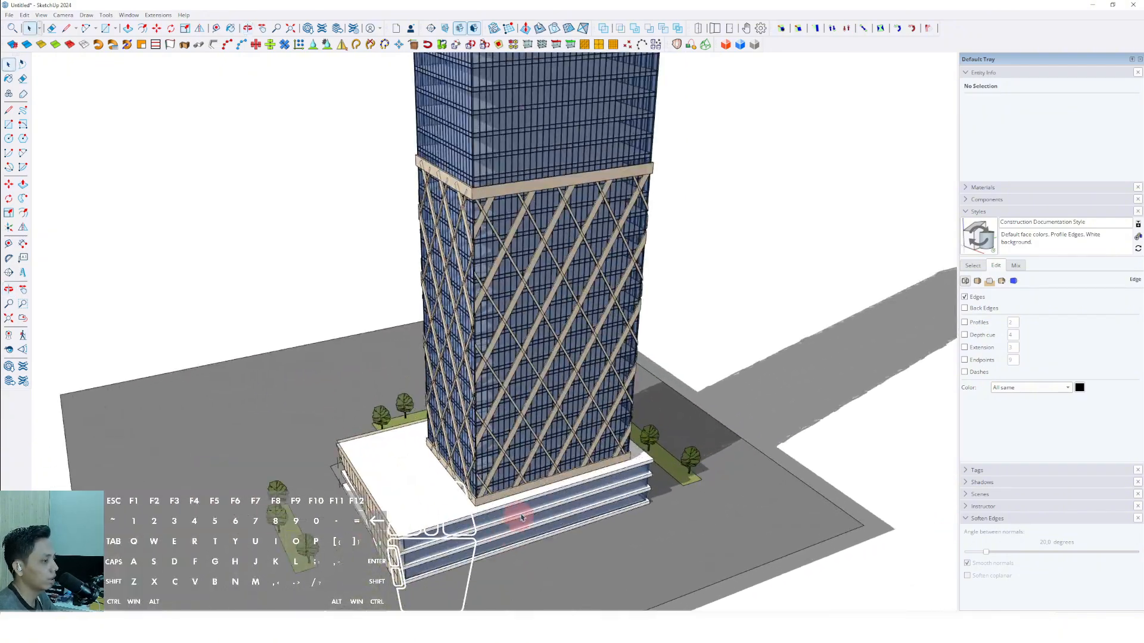
scroll(563, 520, down, 4)
middle_drag(427, 503, 560, 208)
scroll(560, 209, down, 5)
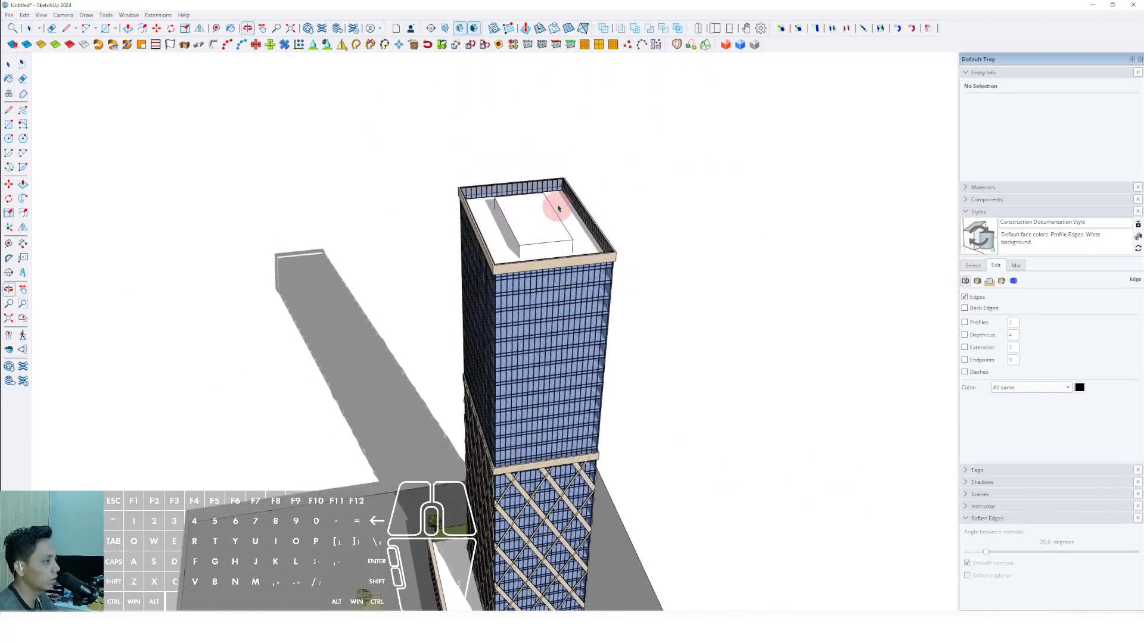
scroll(525, 397, up, 5)
scroll(525, 397, up, 3)
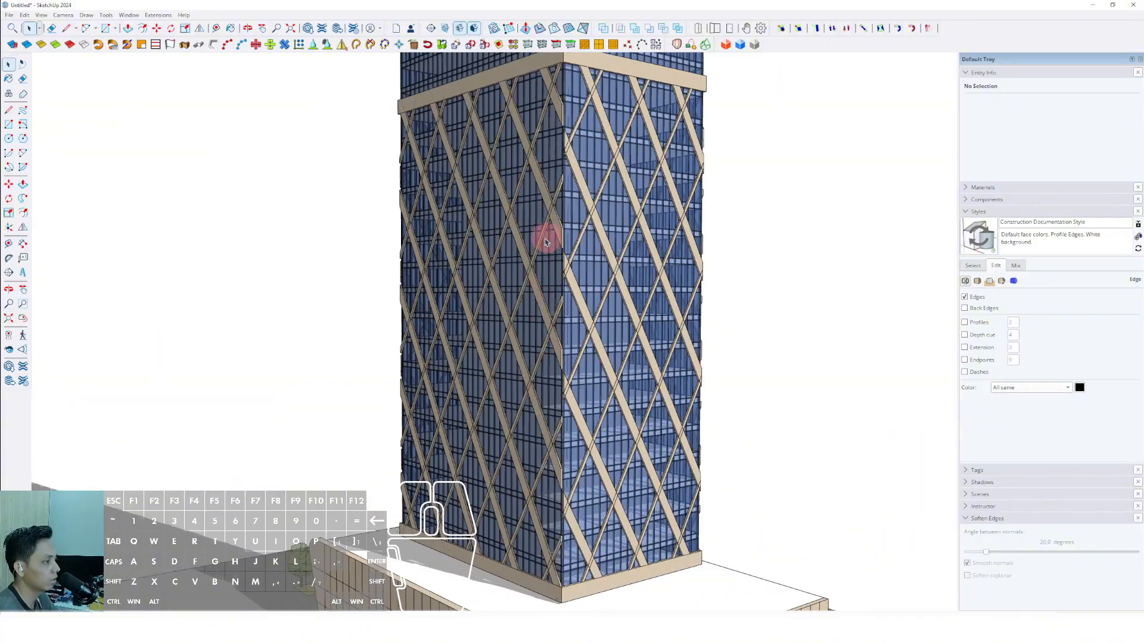
scroll(541, 352, down, 5)
middle_drag(541, 352, 605, 209)
middle_drag(558, 397, 641, 433)
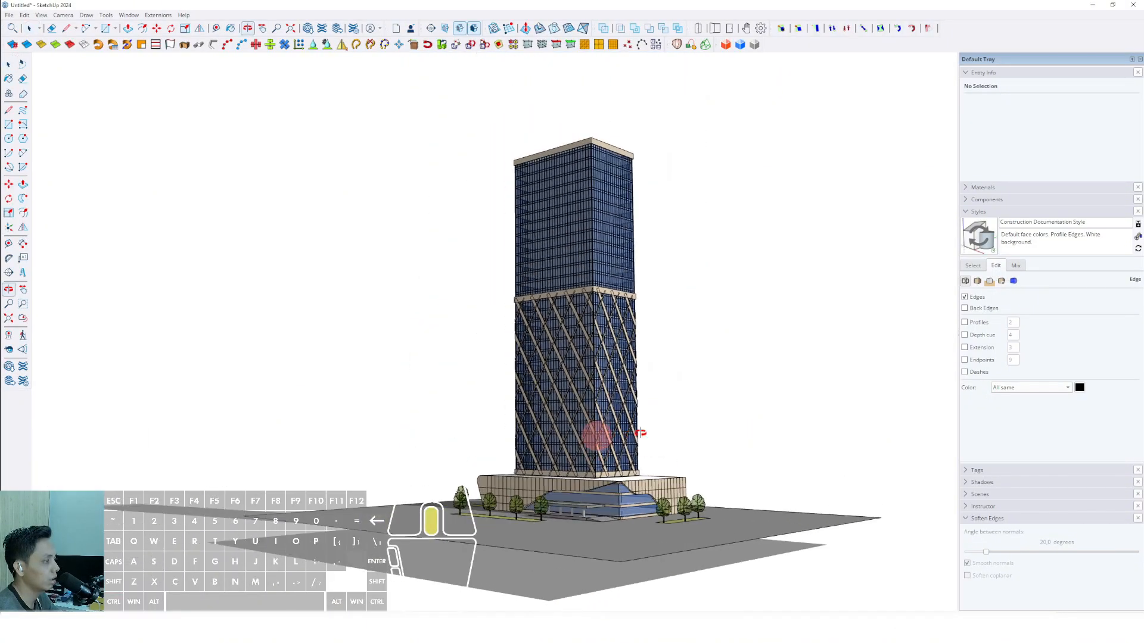
scroll(577, 503, up, 3)
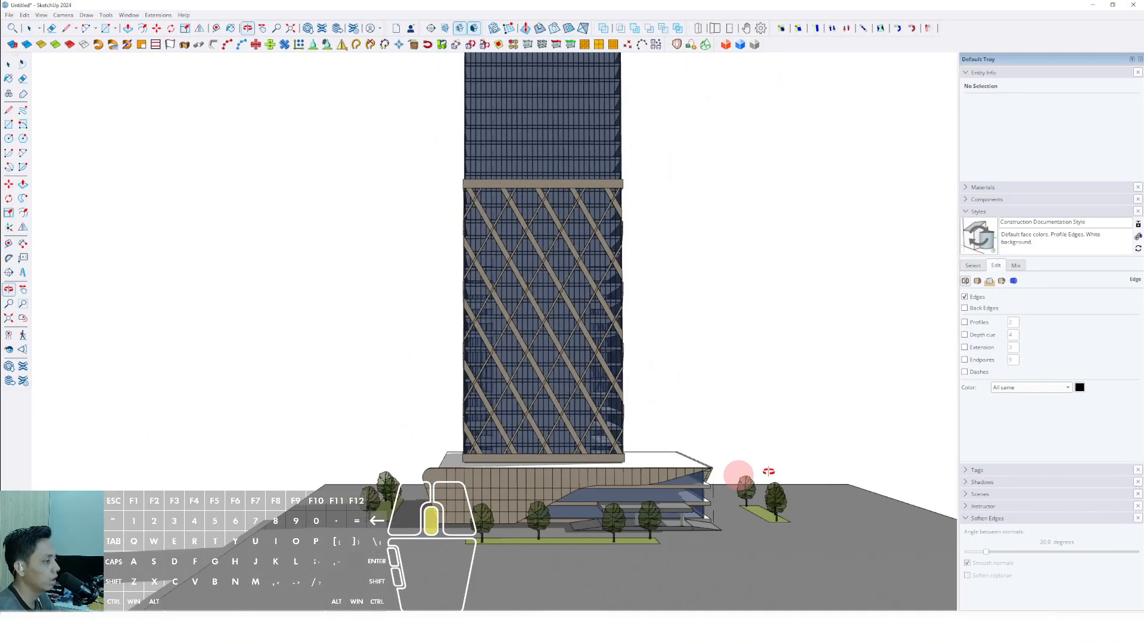
middle_drag(768, 472, 455, 507)
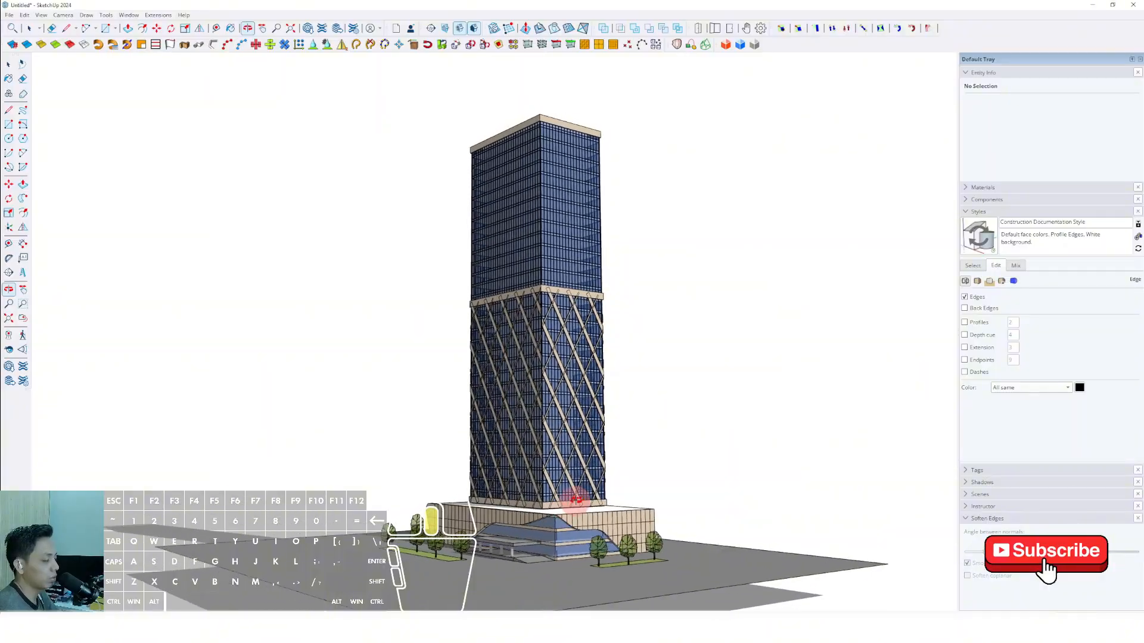
middle_drag(576, 499, 635, 478)
middle_drag(729, 506, 787, 541)
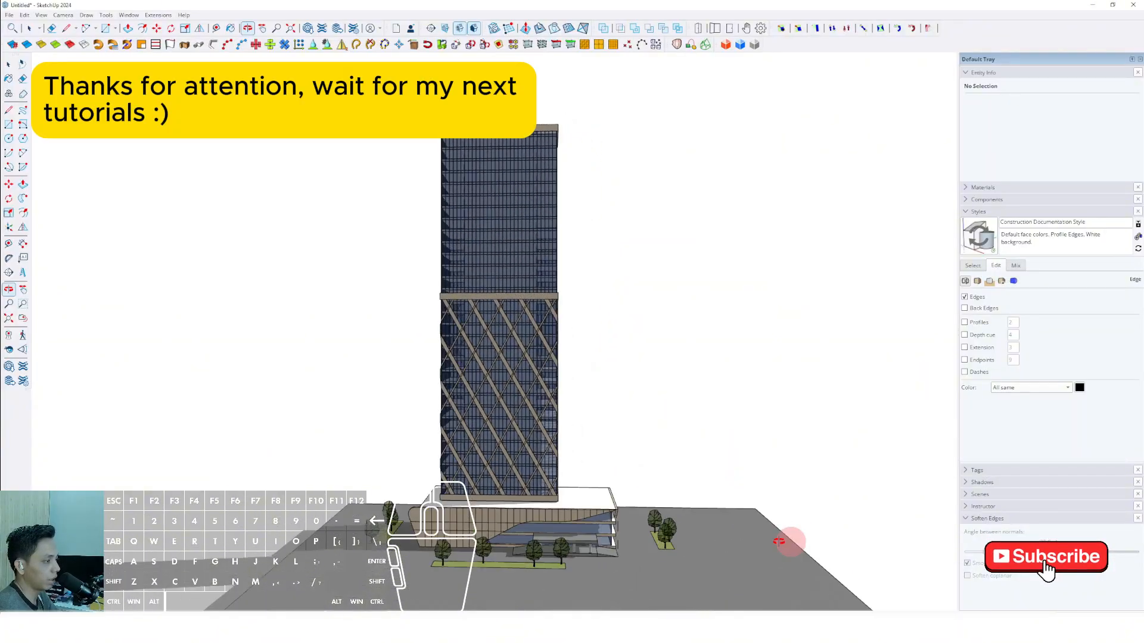
scroll(503, 536, up, 3)
middle_drag(499, 535, 444, 488)
scroll(444, 487, down, 1)
scroll(503, 443, down, 2)
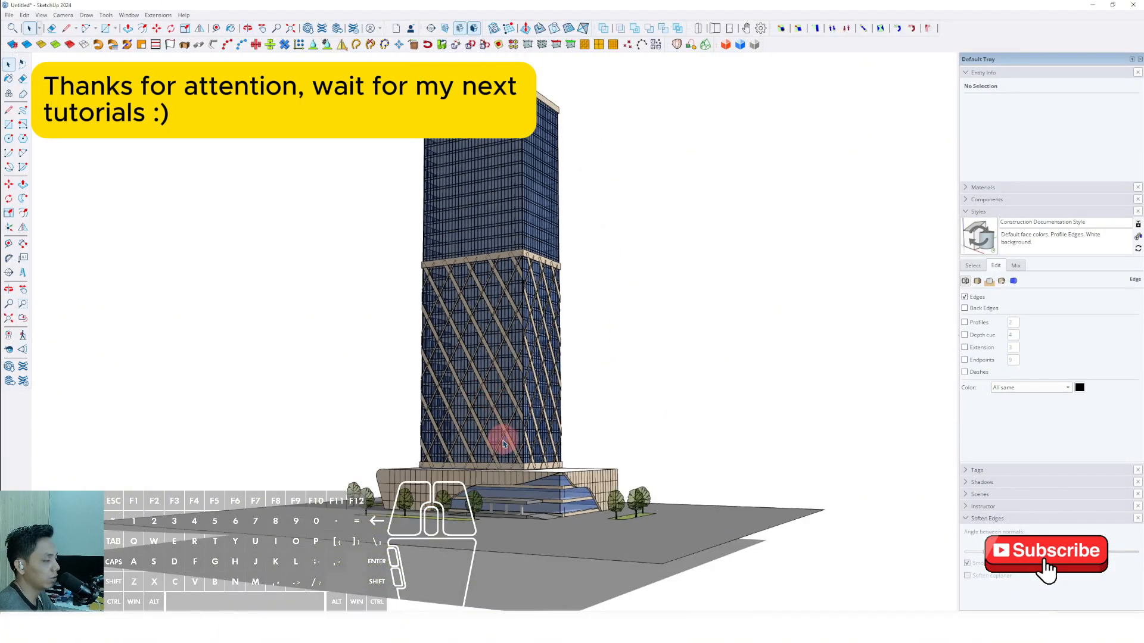
middle_drag(515, 497, 575, 356)
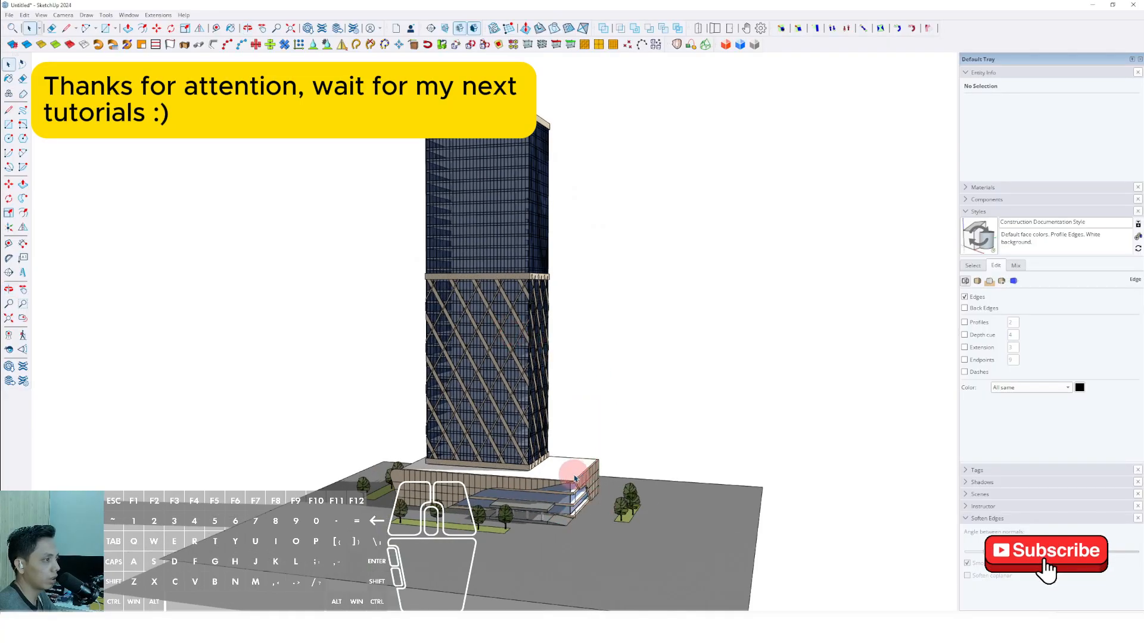